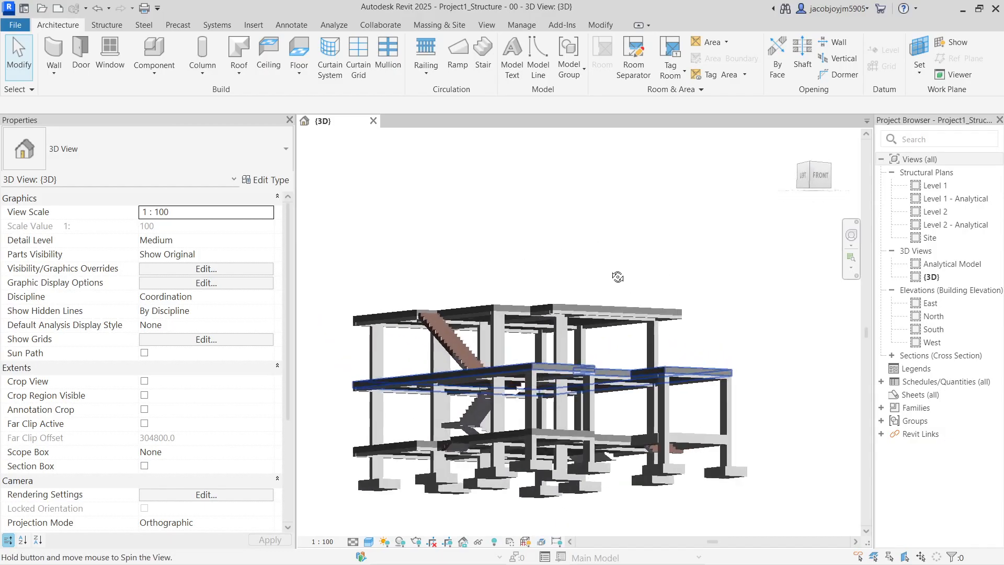
Orbit the structural model to inspect it from the front, left side and back
shift+middle_drag(646, 457, 774, 397)
scroll(372, 398, up, 5)
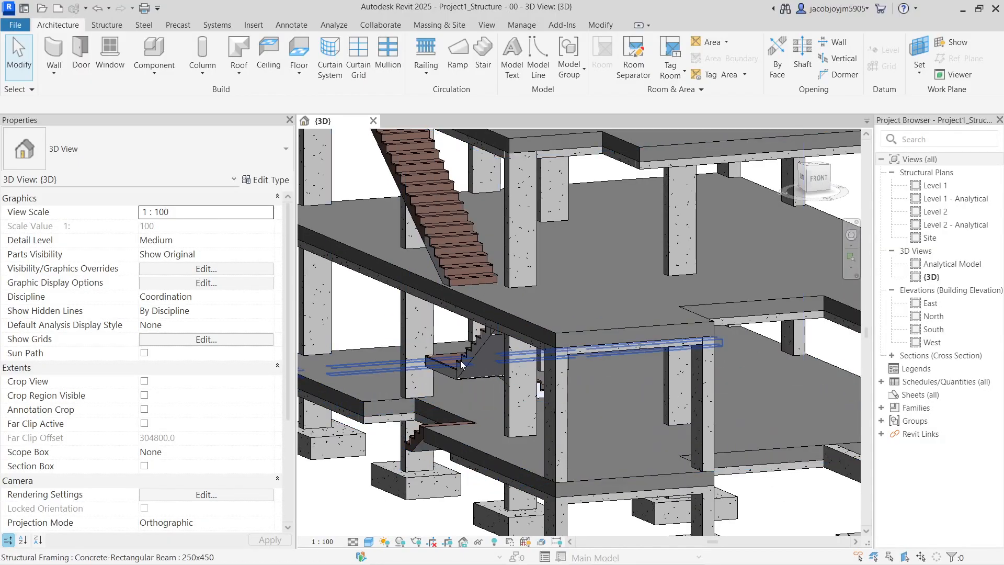
scroll(491, 384, down, 3)
shift+middle_drag(467, 365, 567, 463)
scroll(674, 417, down, 4)
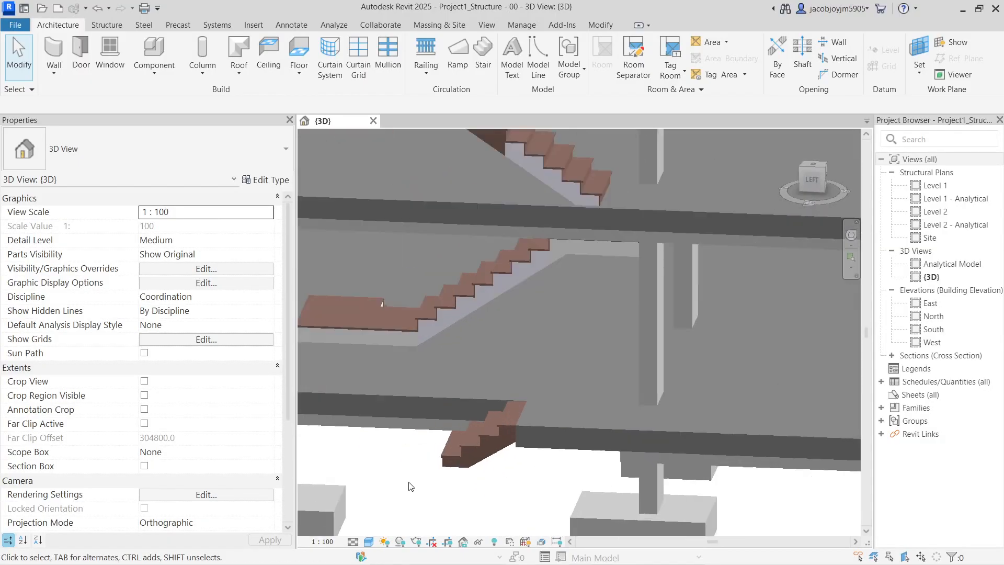
shift+middle_drag(675, 412, 690, 369)
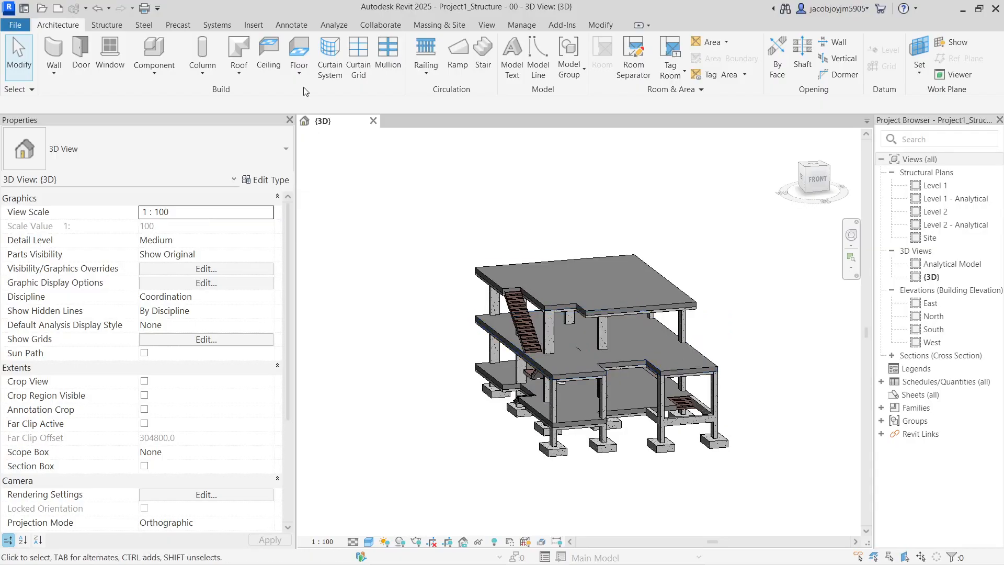
Close the structural project, saving its changes
click(24, 25)
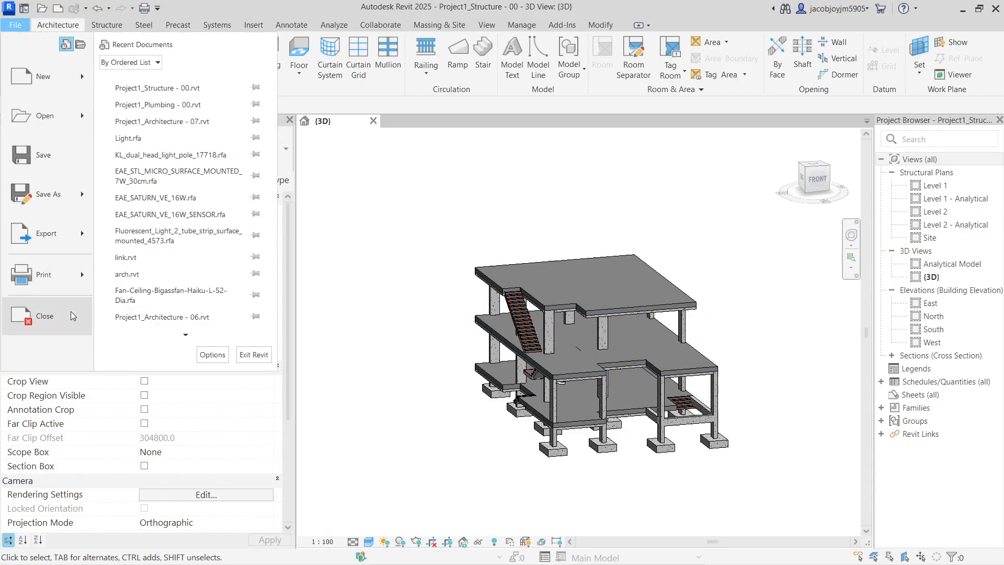
click(37, 316)
click(544, 302)
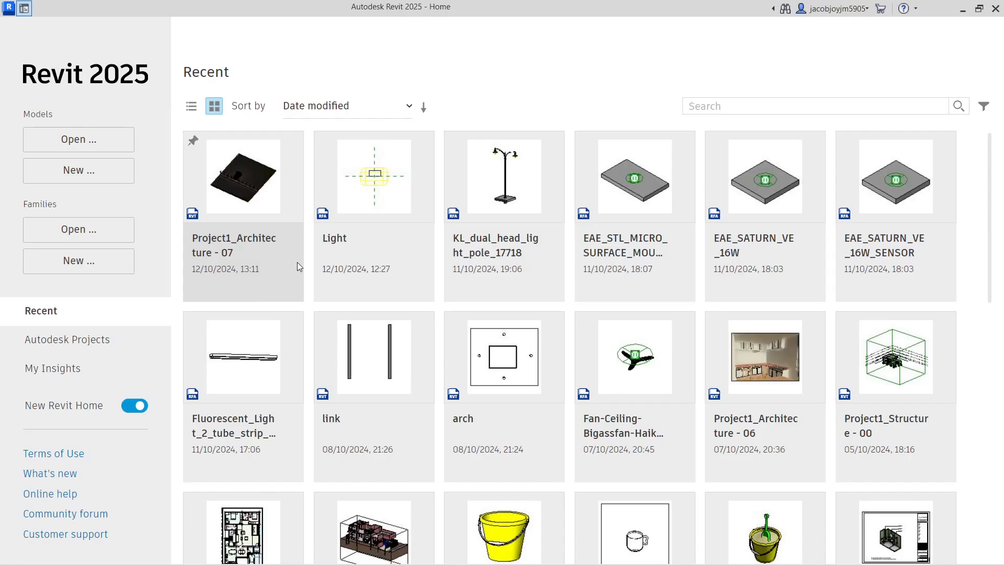
Open Project1_Architecture - 07 from the recent models on Revit Home
scroll(330, 298, down, 1)
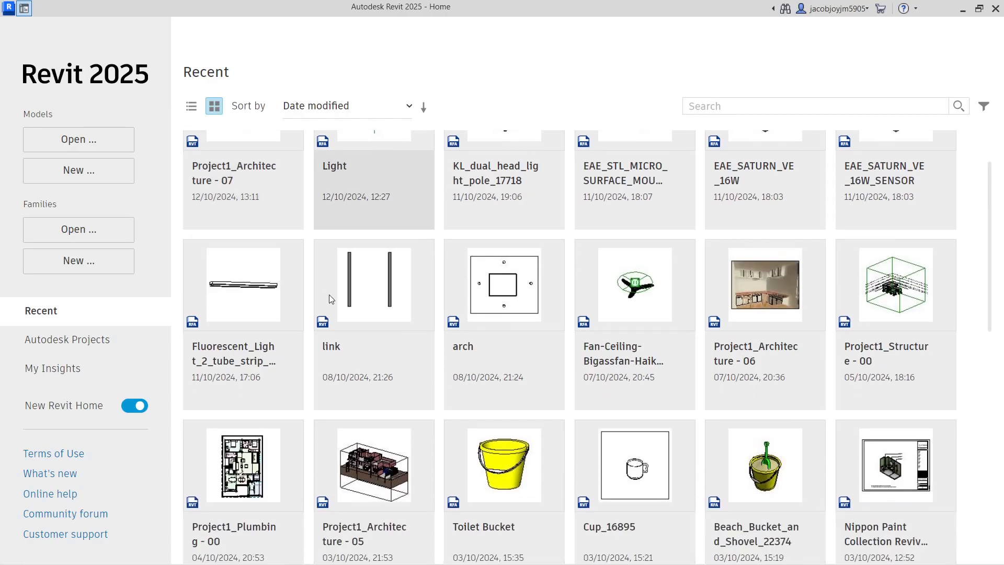
scroll(328, 294, down, 1)
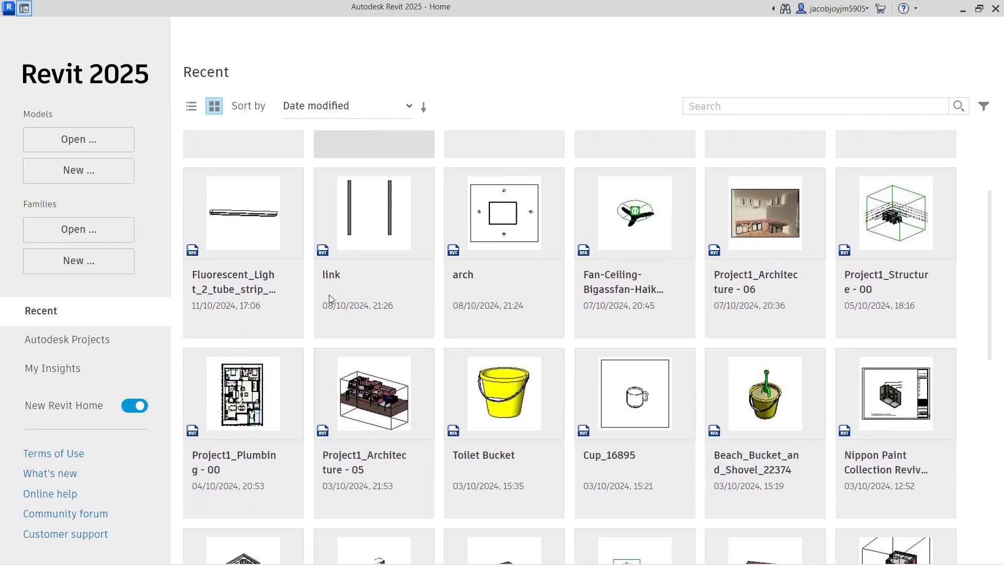
scroll(328, 294, up, 2)
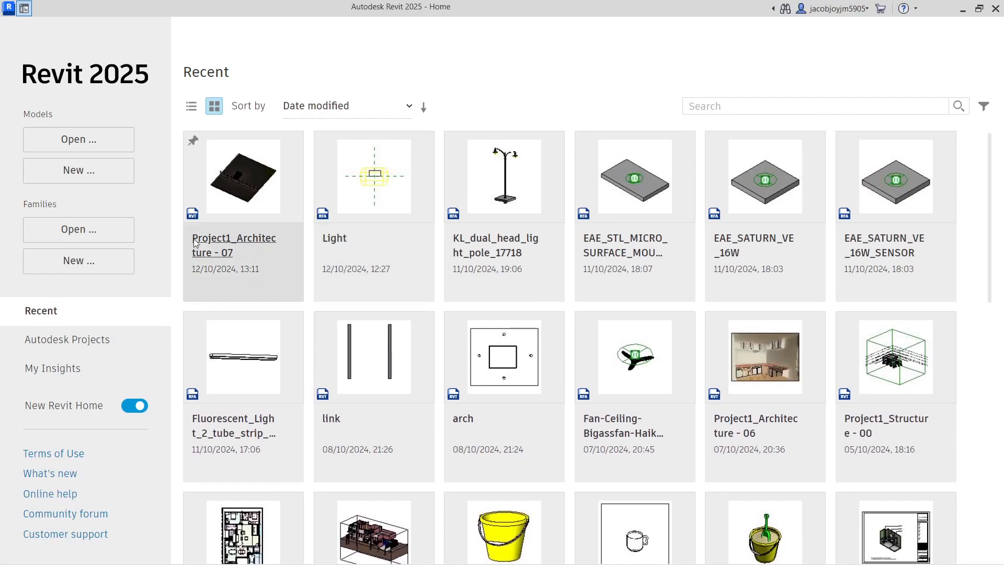
click(247, 187)
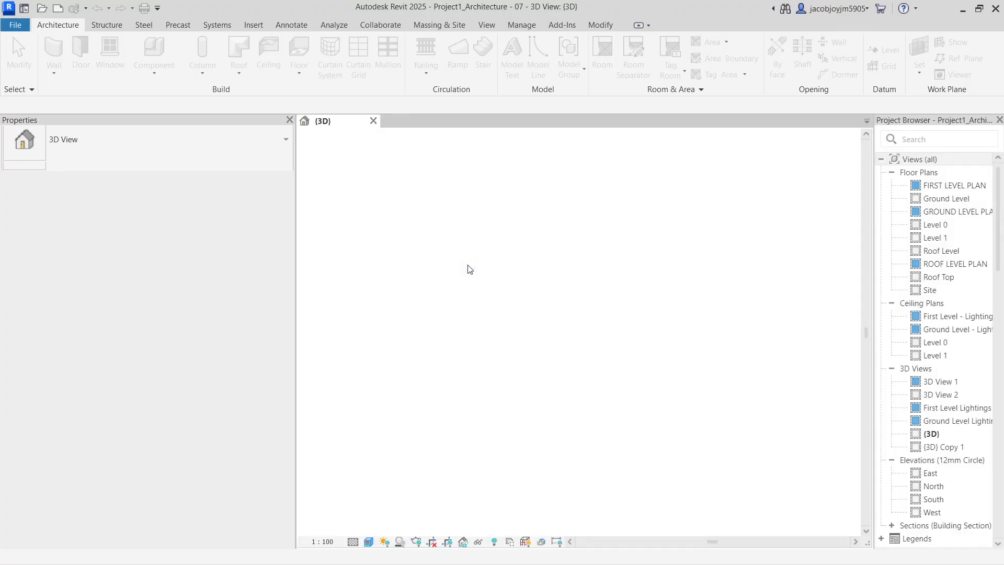
Tilt the house to a top-down angle and switch the view to a plain shaded style
scroll(559, 324, down, 6)
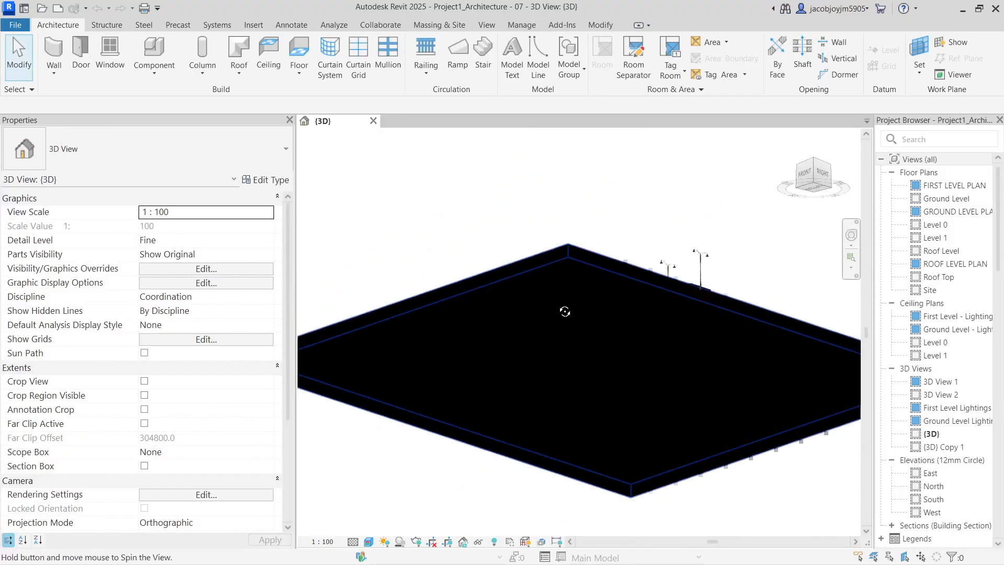
scroll(562, 387, up, 4)
shift+middle_drag(595, 406, 604, 197)
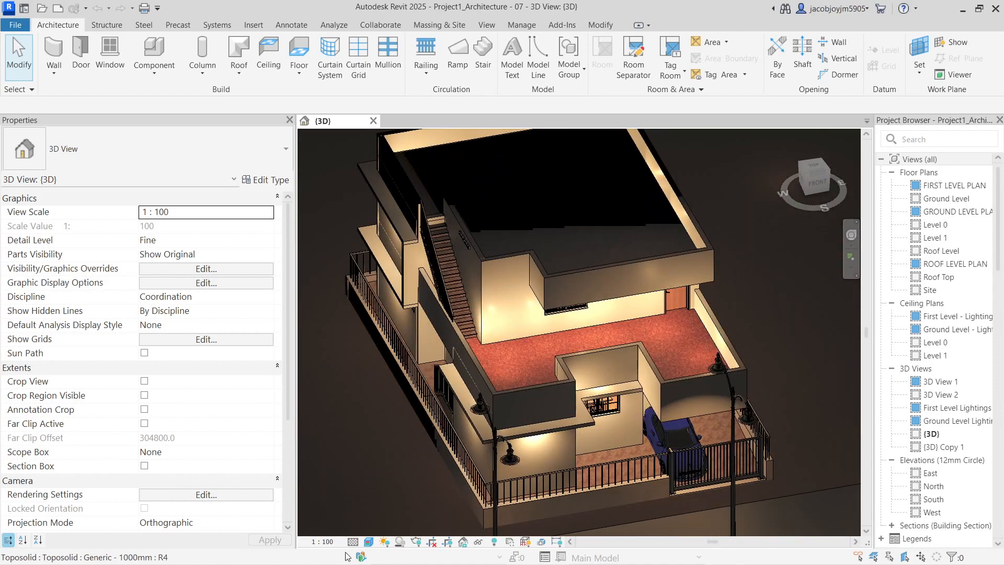
click(369, 541)
click(378, 494)
Orbit around the house, selecting a wall and then clearing the selection
mouse_move(599, 405)
shift+middle_down()
mouse_move(522, 306)
mouse_move(521, 439)
shift+middle_up()
scroll(522, 439, down, 3)
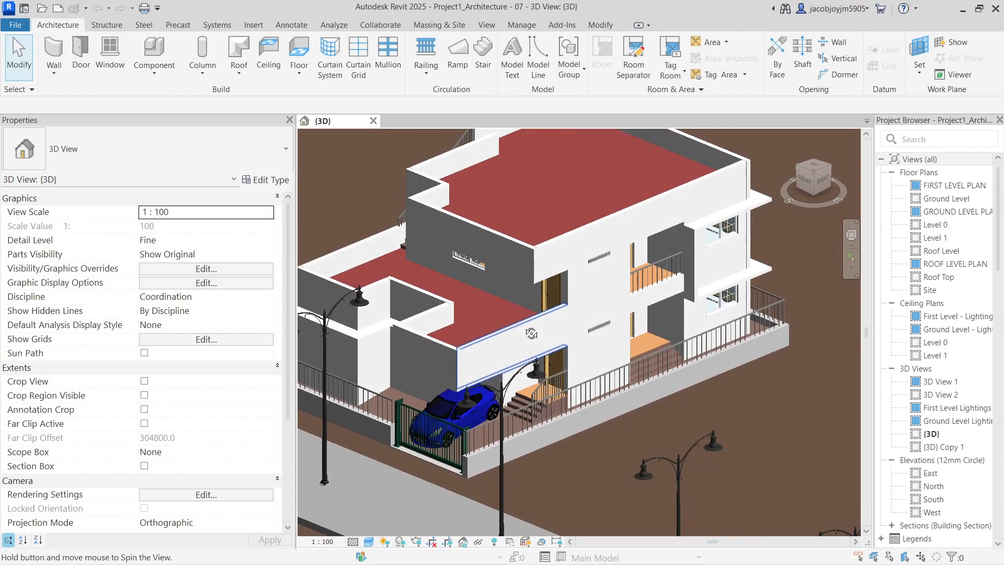
click(523, 326)
shift+middle_drag(522, 325, 497, 296)
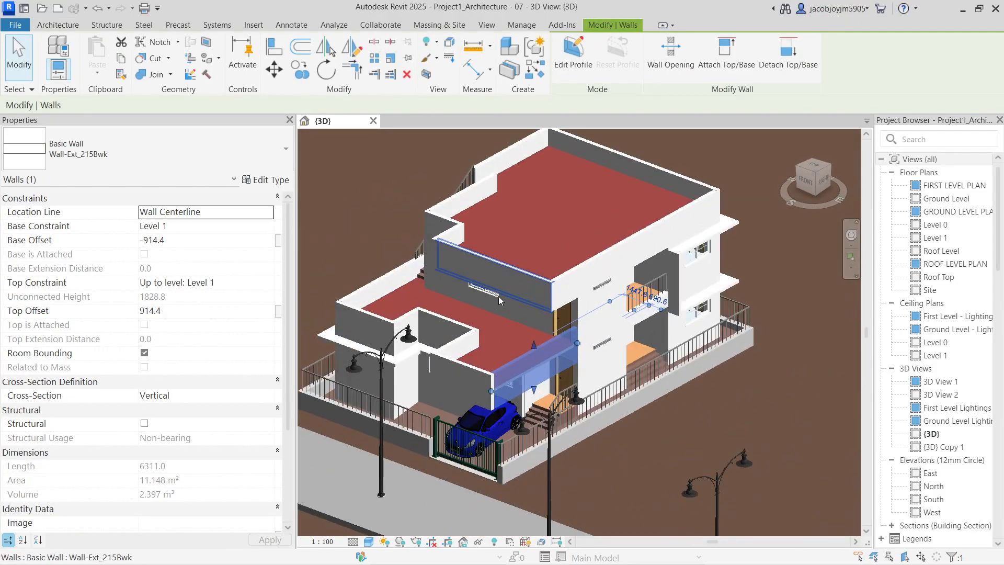
scroll(498, 295, up, 2)
shift+middle_drag(499, 298, 642, 356)
key(Escape)
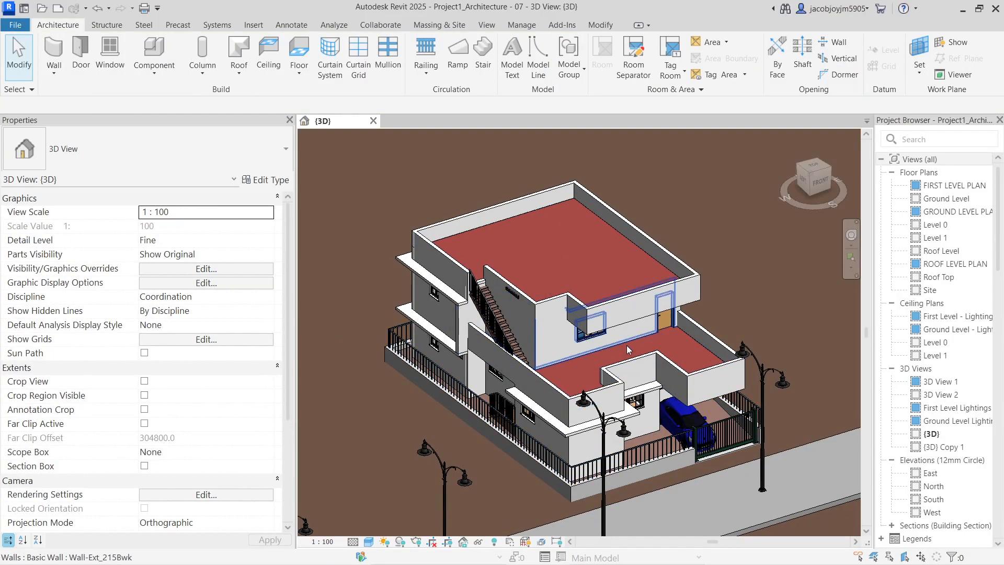
shift+middle_drag(523, 413, 469, 394)
middle_drag(718, 329, 567, 374)
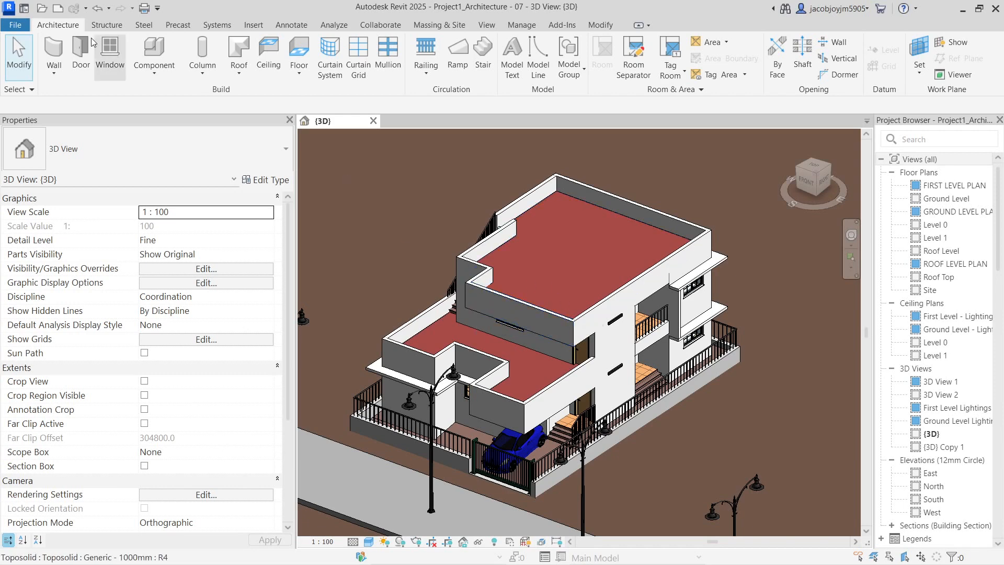
Close the architecture model without saving its changes
click(15, 25)
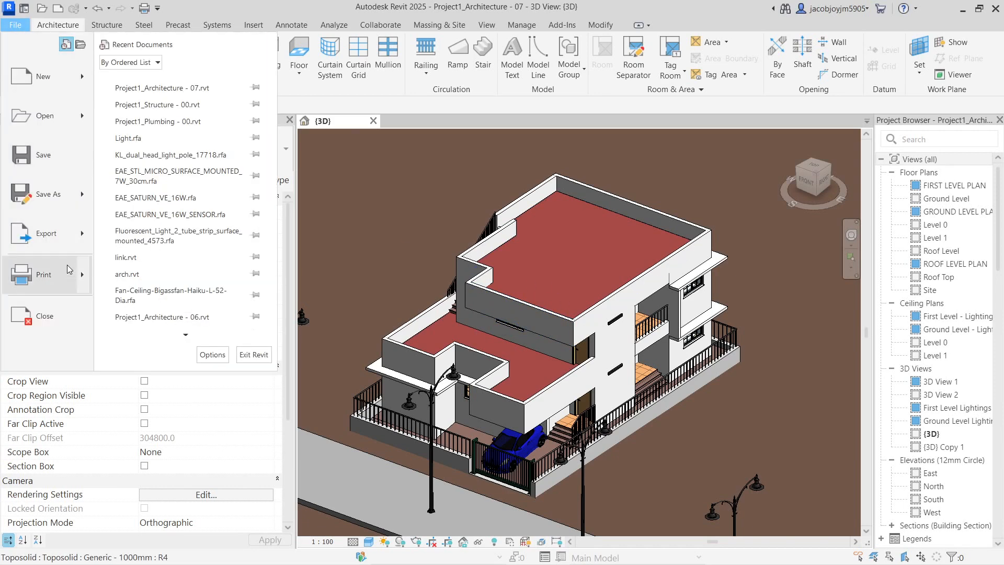
click(63, 331)
click(532, 298)
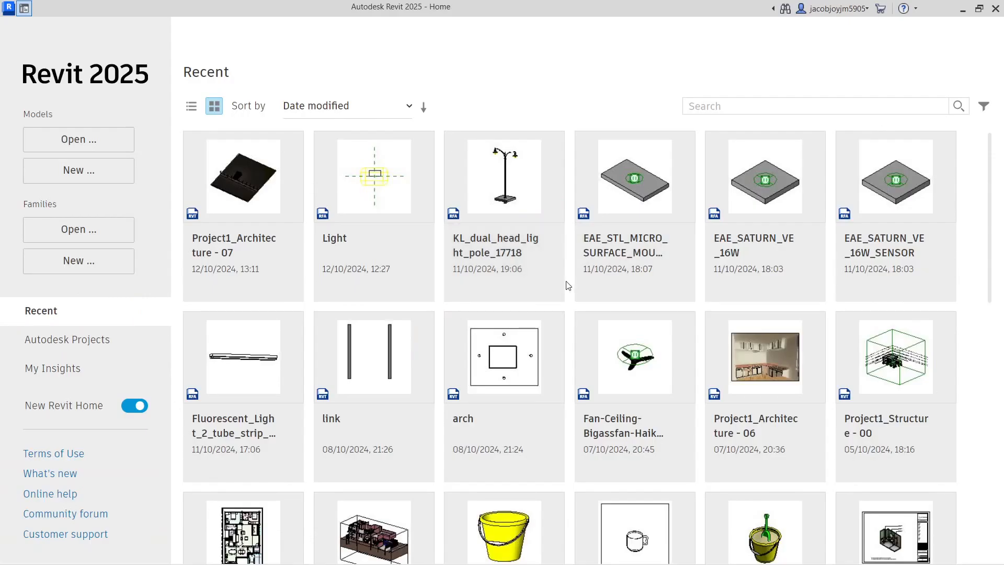
Create a new project from the Structural Template
click(79, 170)
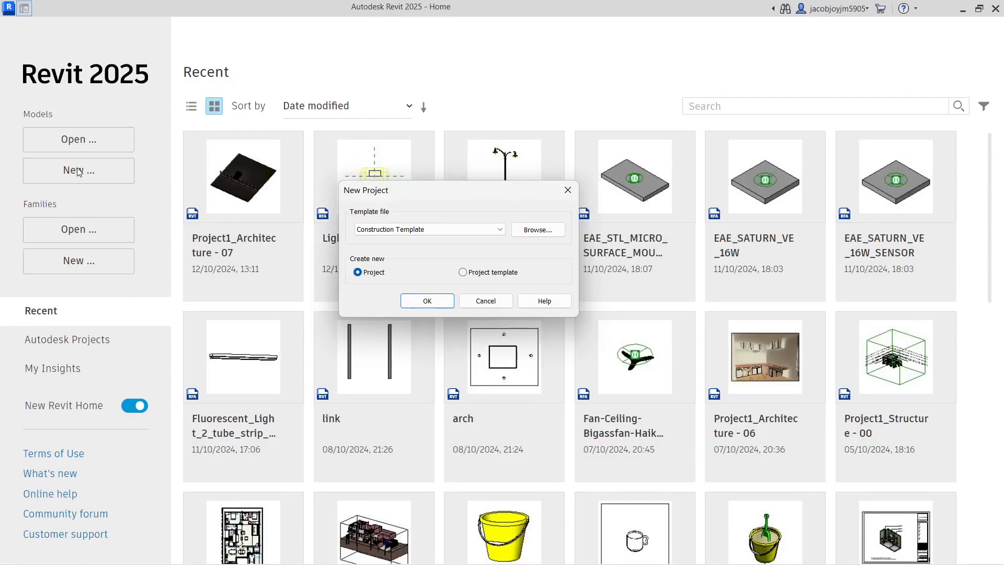
click(435, 230)
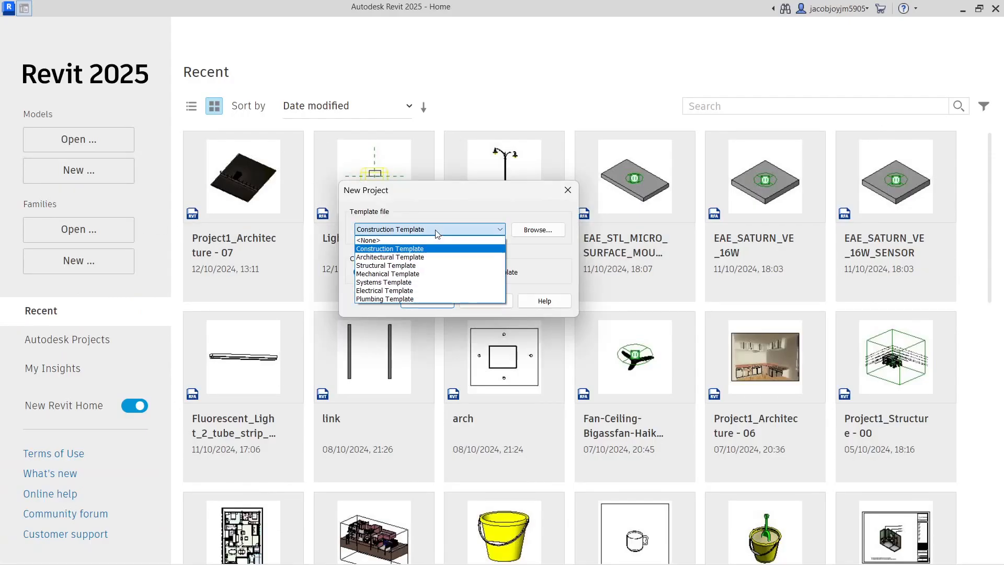
click(426, 266)
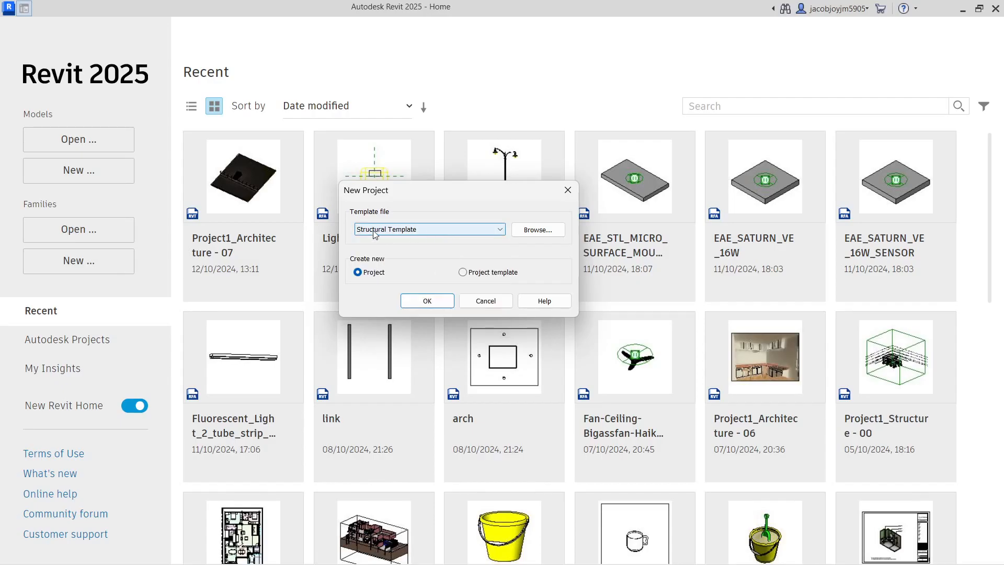
click(431, 301)
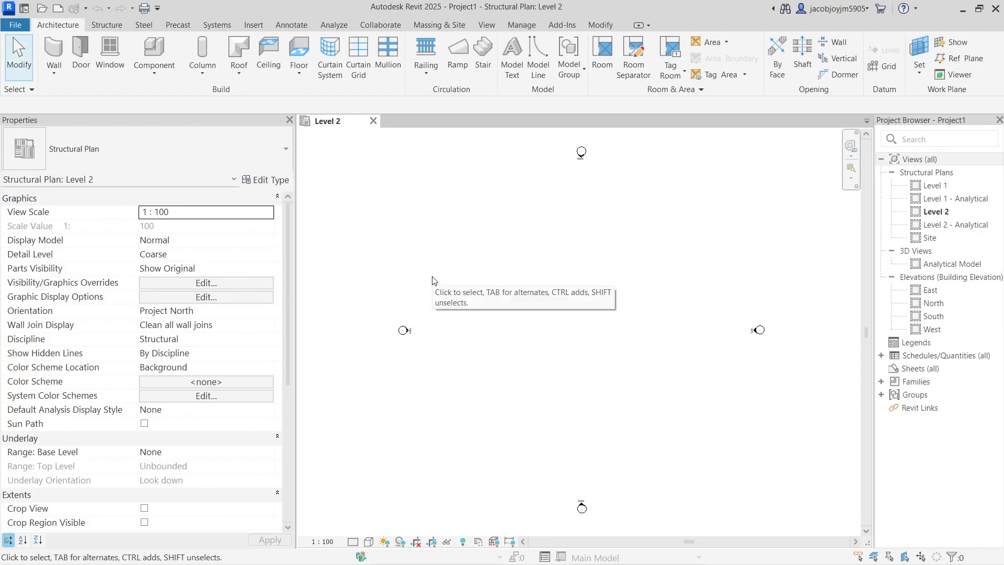
Save the project as Project1_Structure - 01 with maximum backups set to 1
key(ctrl+s)
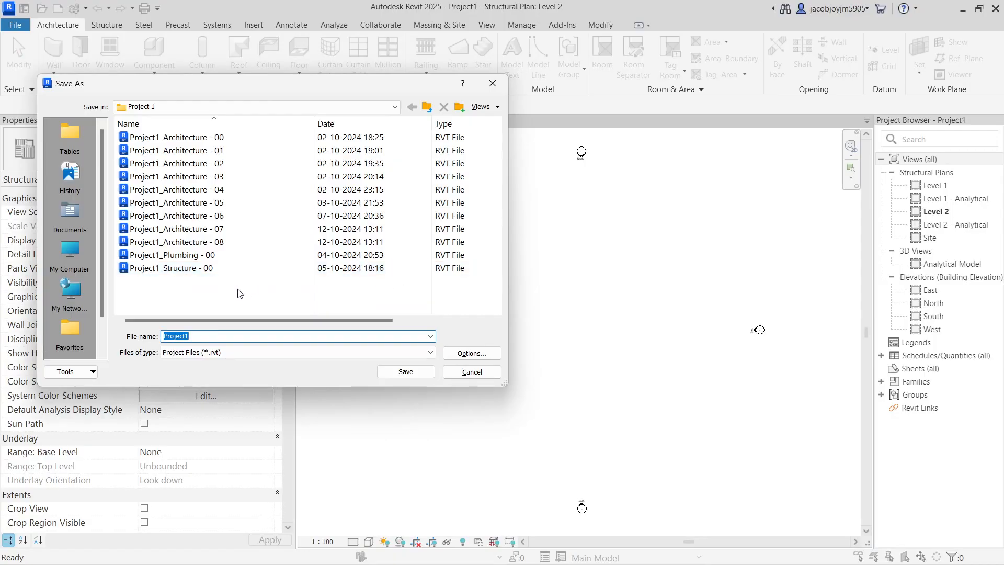
click(157, 267)
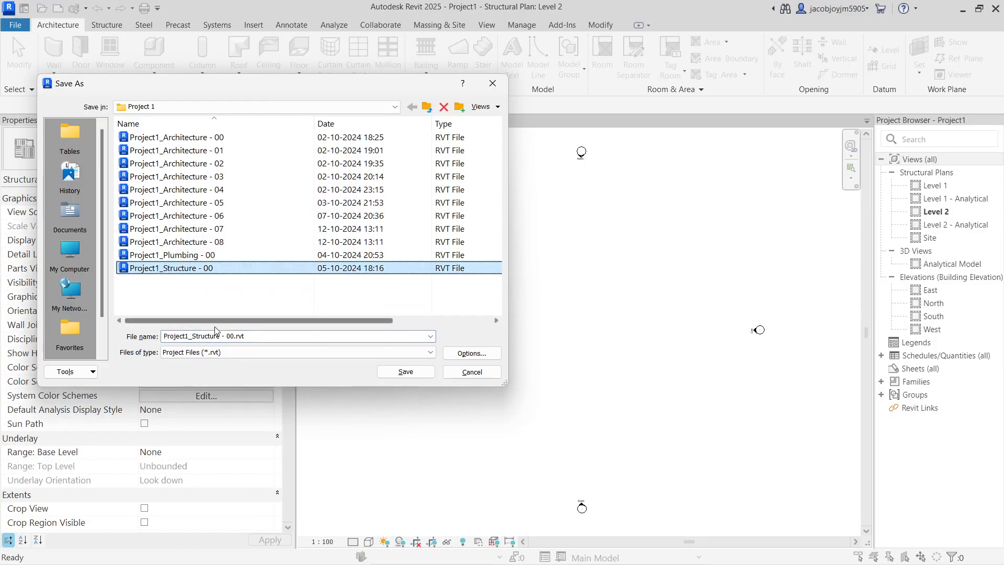
click(236, 335)
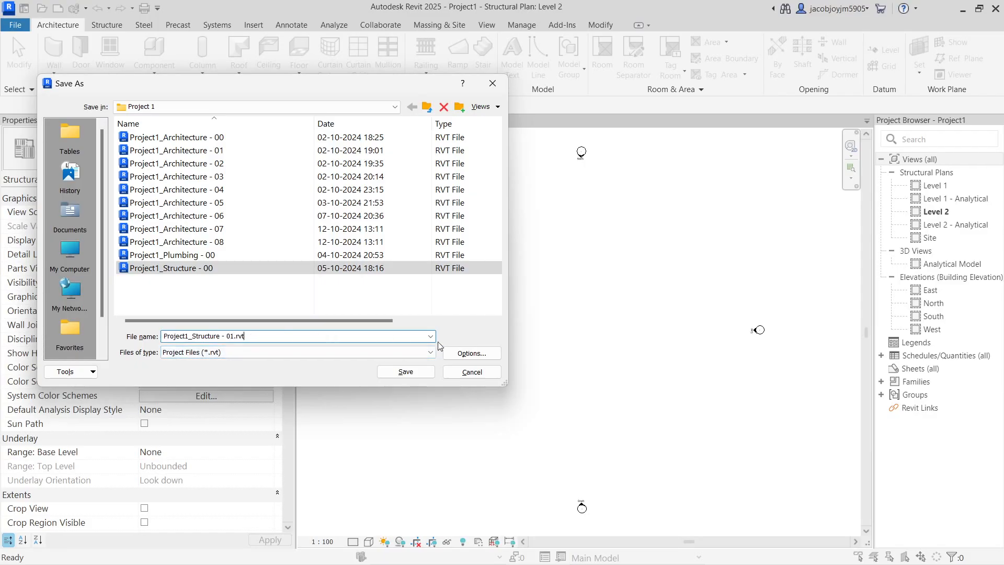
click(470, 353)
text(1)
click(328, 331)
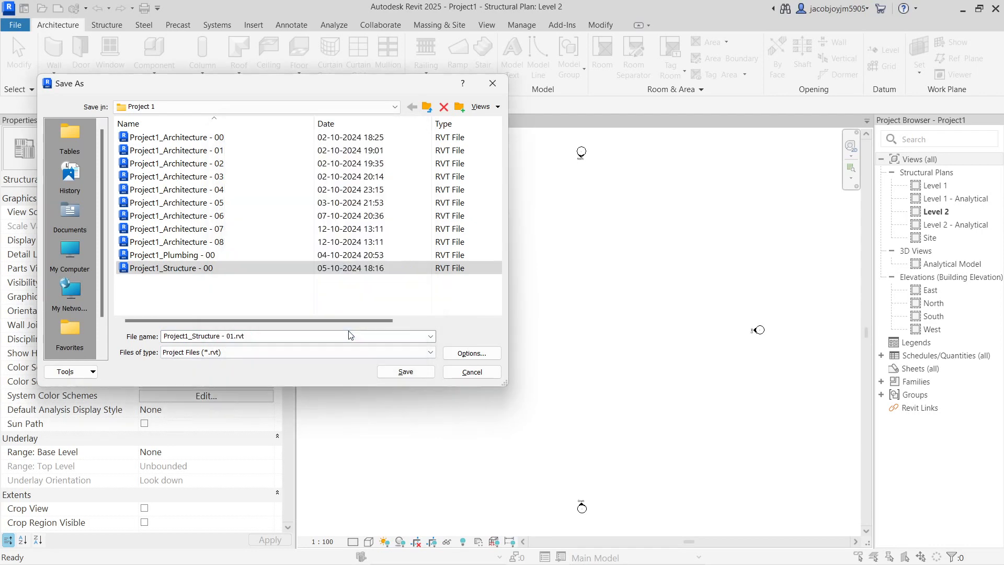
click(405, 371)
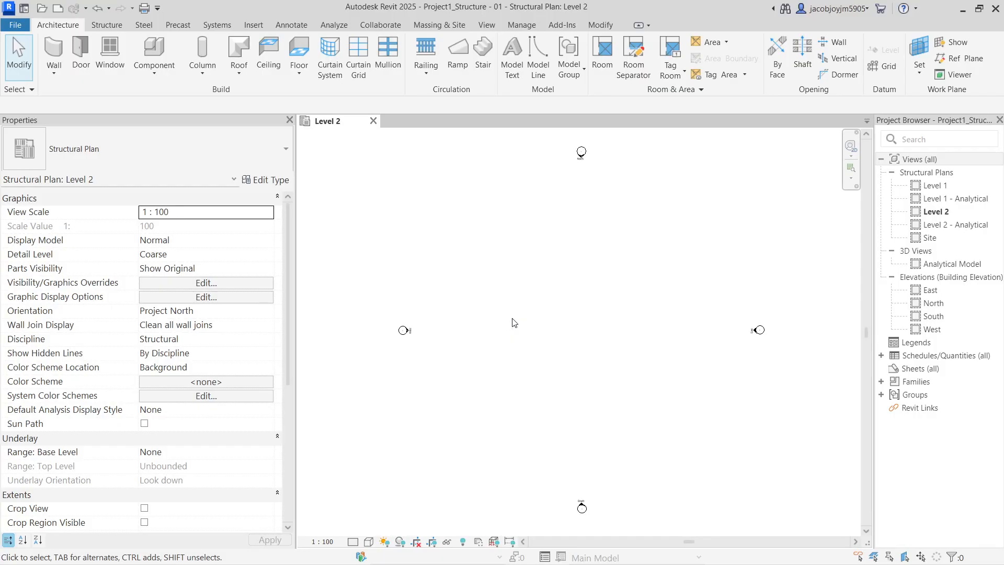
Link Project1_Architecture - 07.rvt into the structural project
click(253, 26)
click(56, 63)
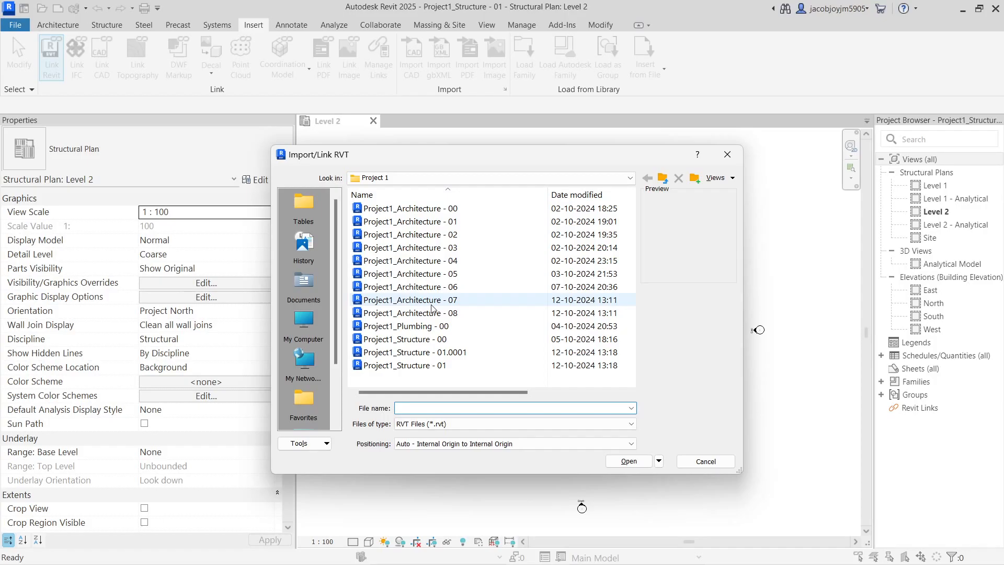
click(431, 305)
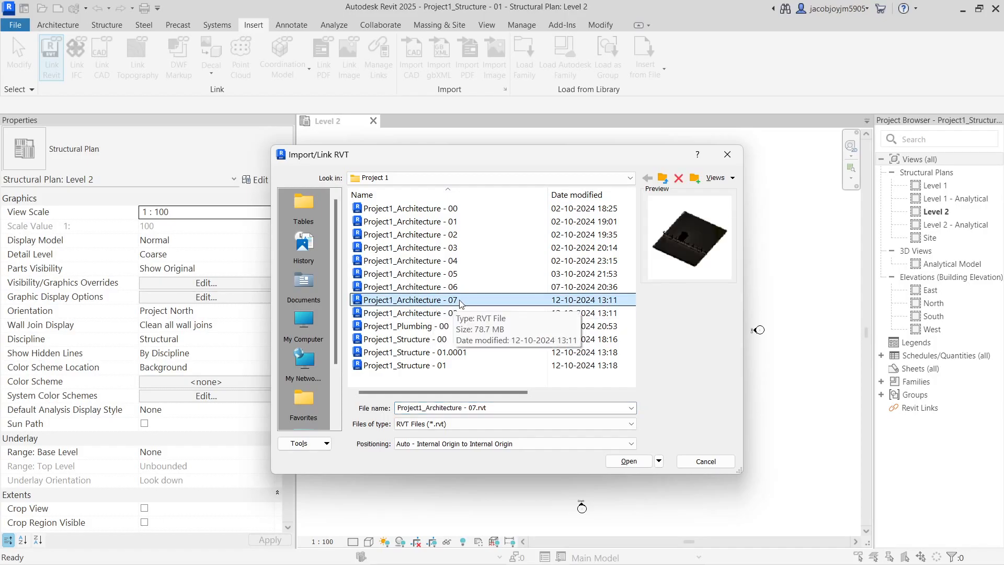
click(631, 462)
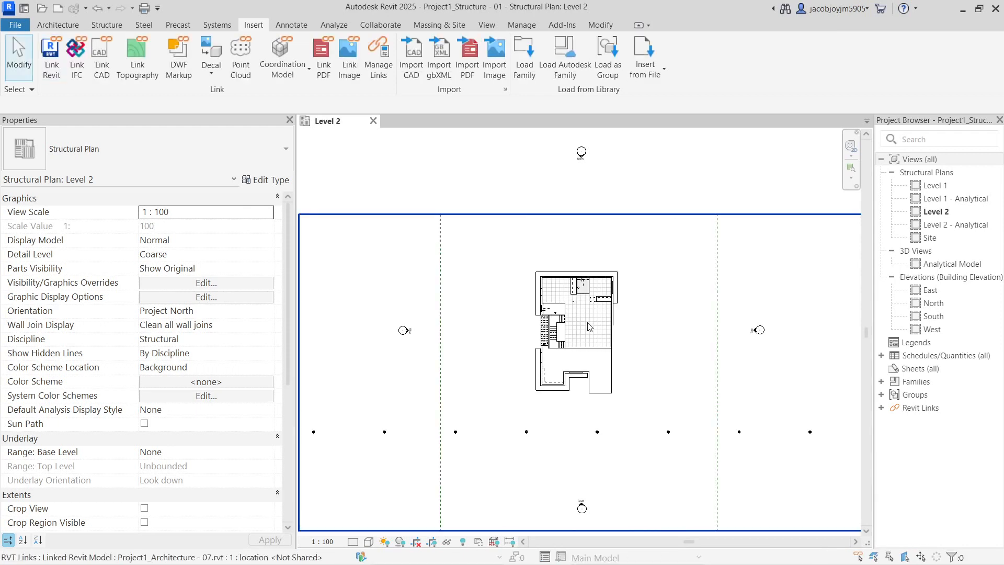
Select the linked architecture model and pin it in place
scroll(590, 327, down, 2)
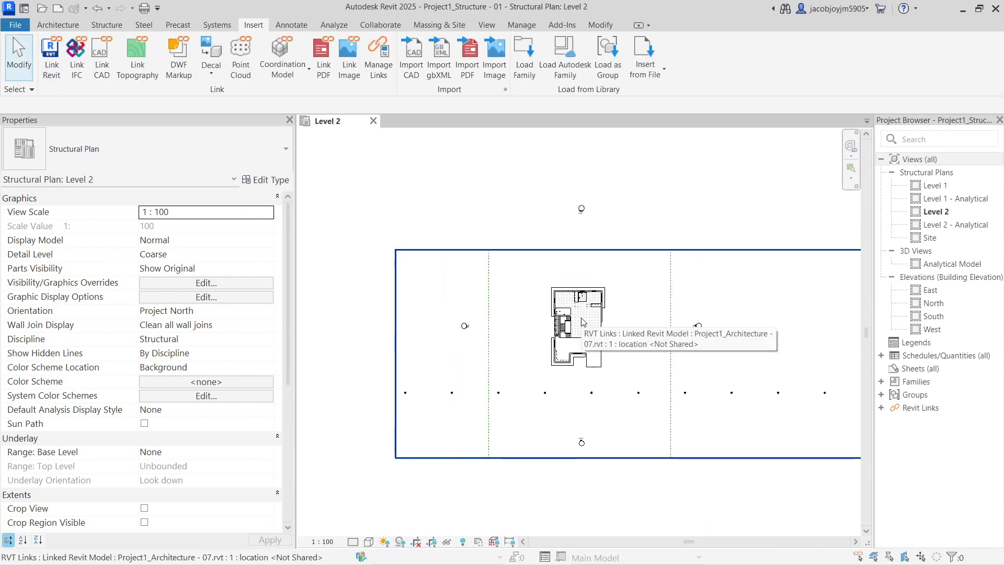
click(582, 322)
click(409, 59)
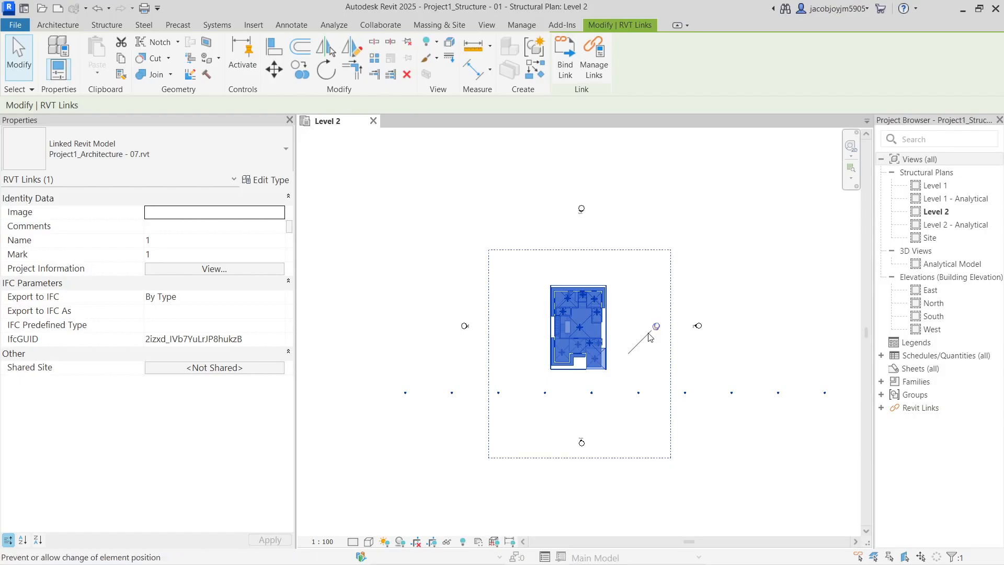
Open the North elevation and inspect the linked model across the building
double_click(934, 303)
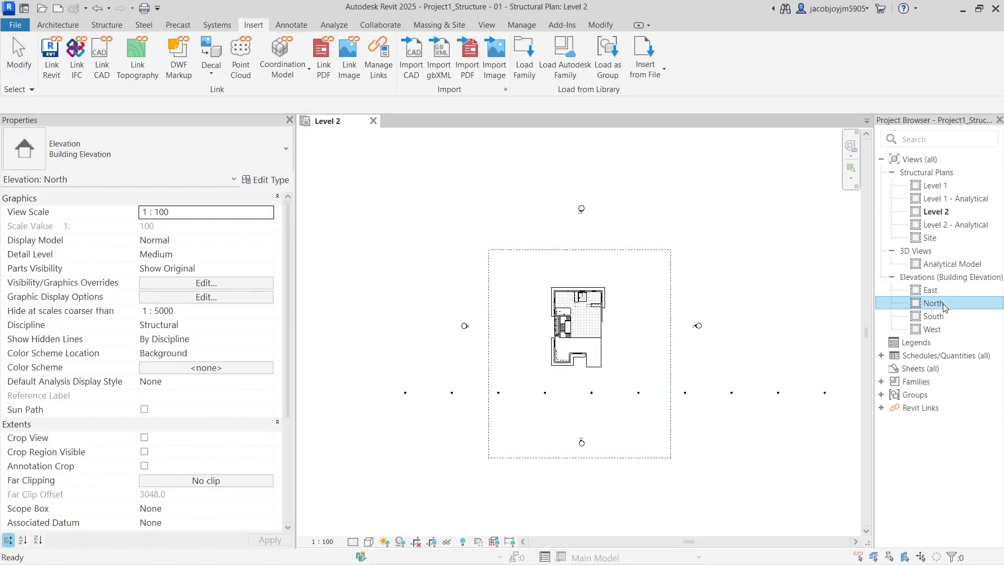
click(808, 308)
scroll(808, 314, up, 4)
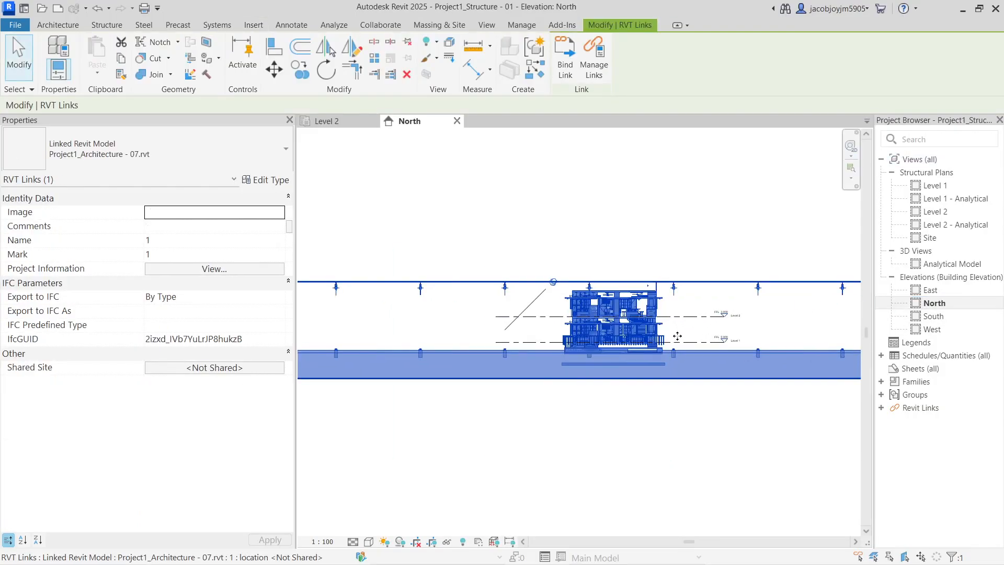
click(613, 246)
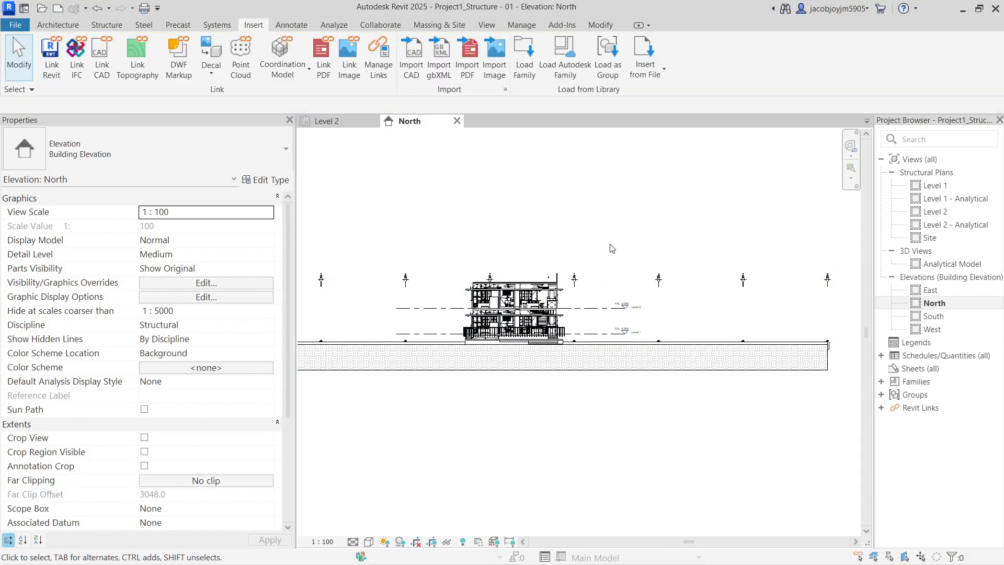
click(552, 299)
click(565, 231)
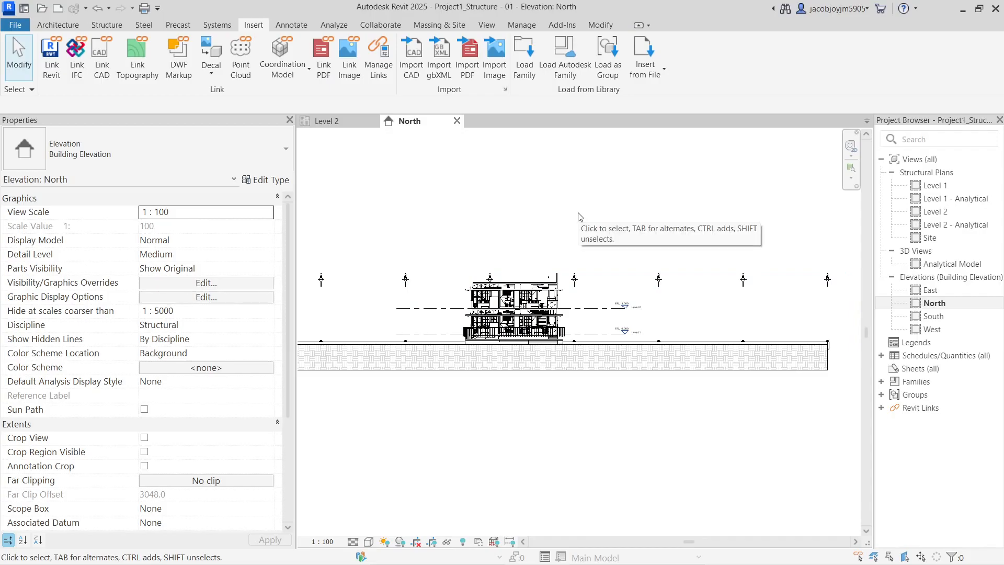
scroll(544, 303, up, 5)
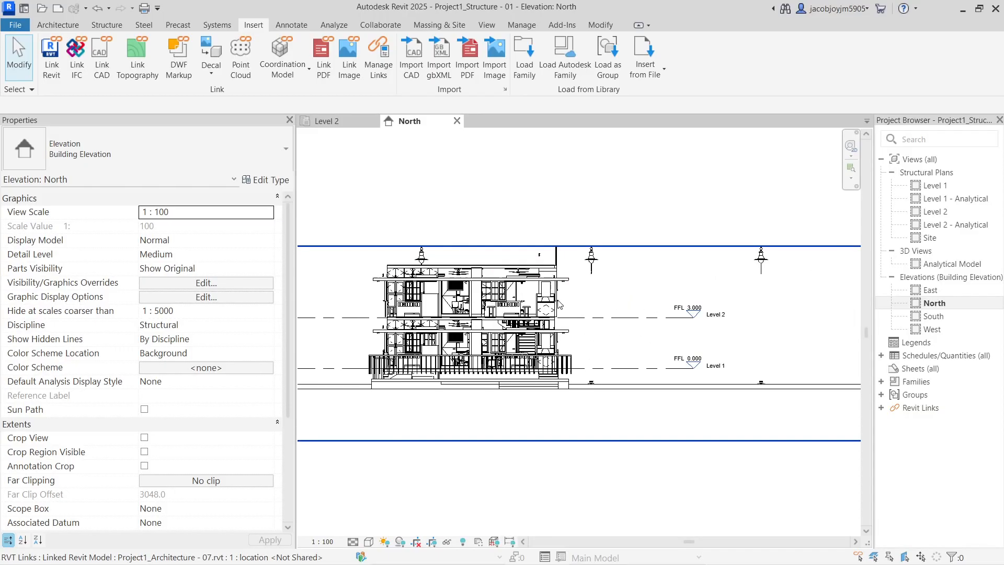
middle_drag(524, 312, 660, 312)
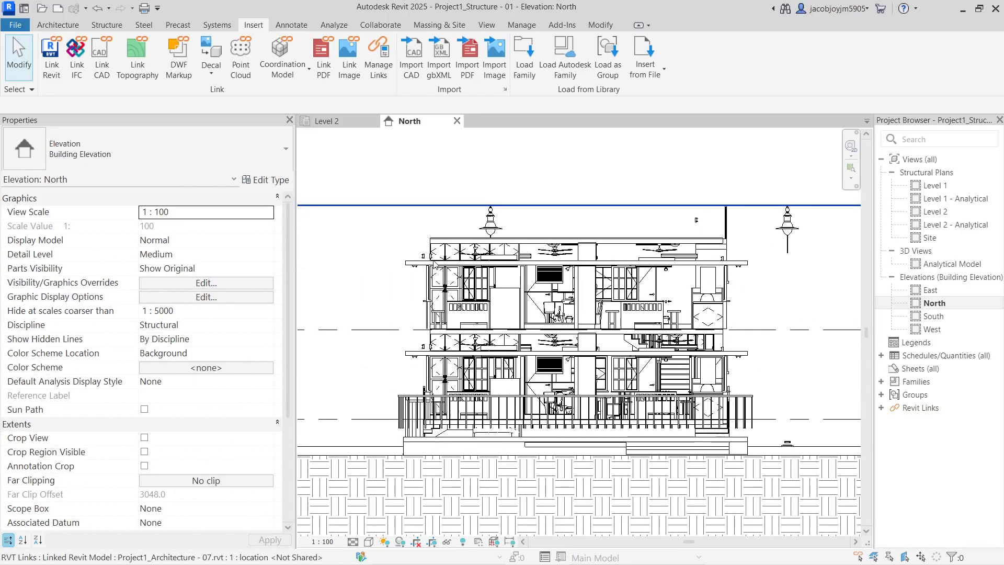
scroll(434, 264, down, 3)
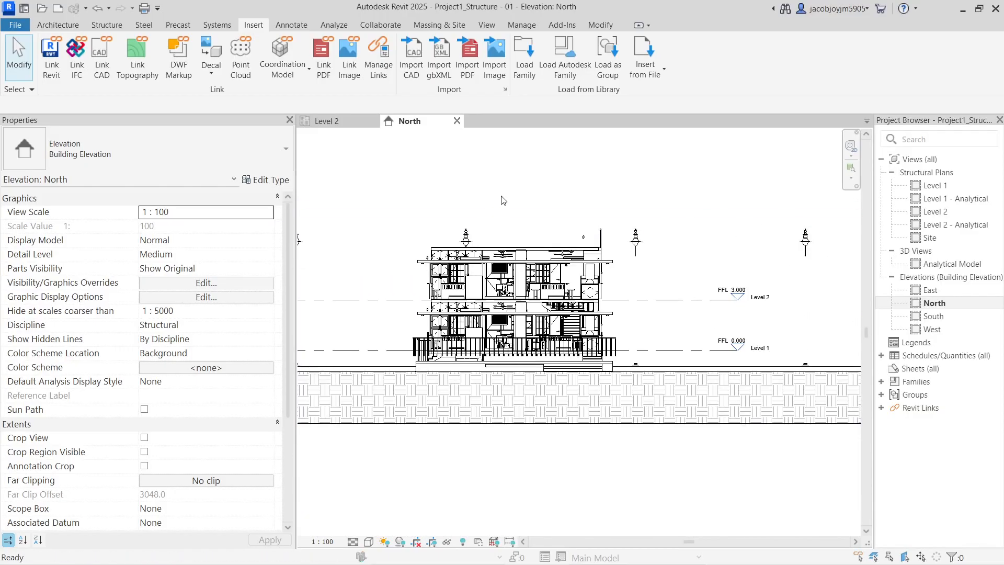
Set the architecture link to Underlay and Halftone in Visibility/Graphics Revit Links
key(g)
click(573, 158)
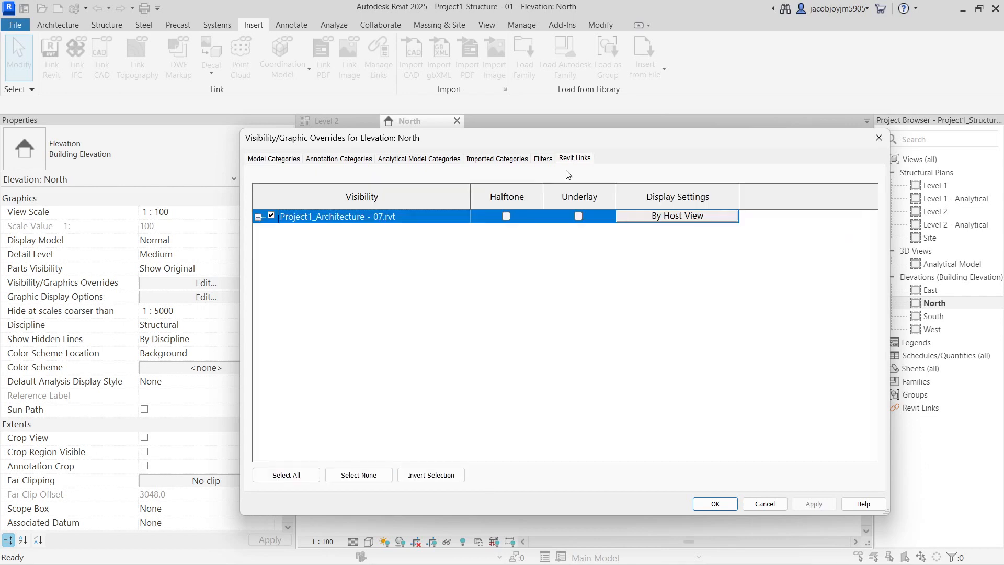
click(577, 216)
click(506, 217)
click(715, 504)
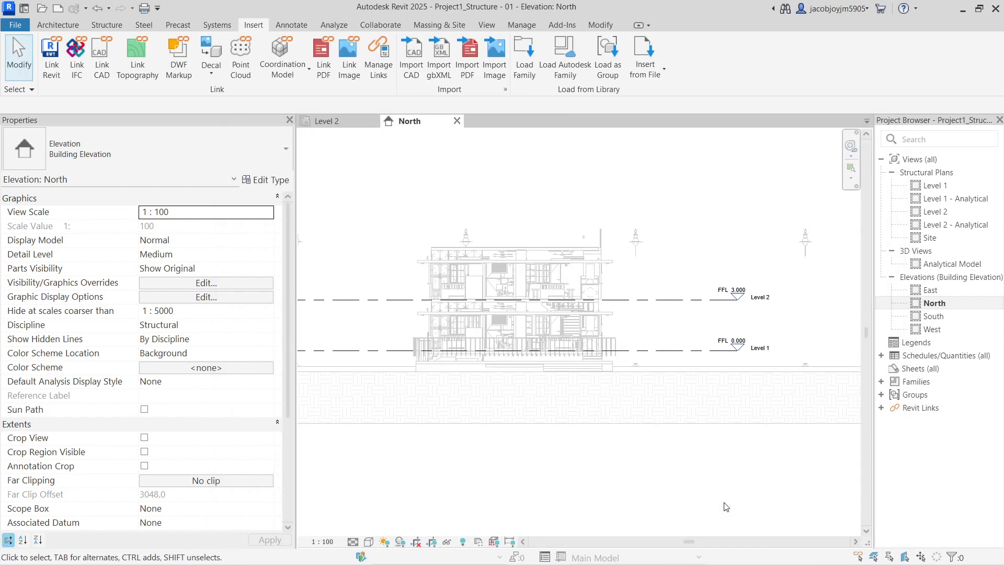
scroll(479, 343, down, 2)
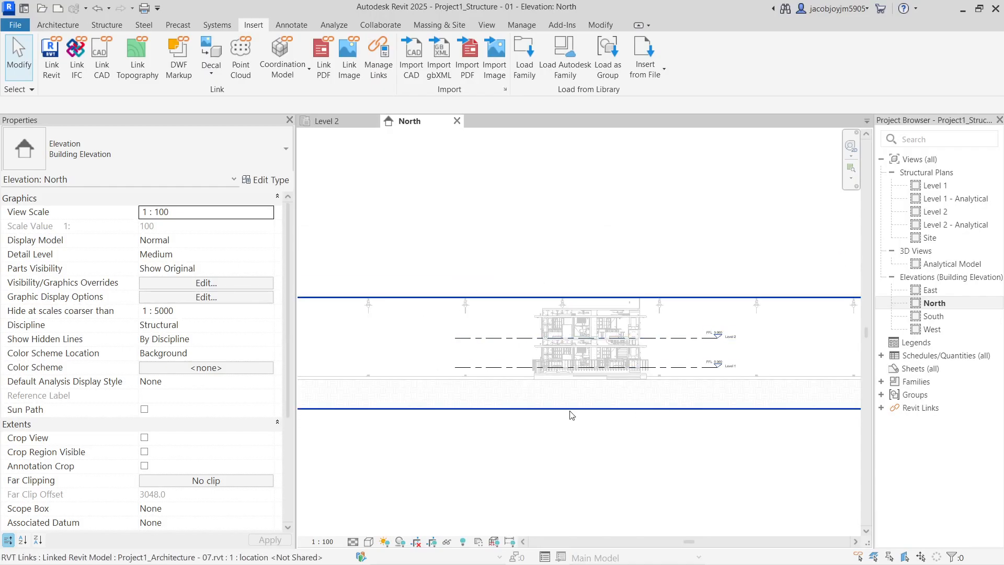
Review the Levels annotation category in Visibility/Graphics, then open the Level 1 structural plan
scroll(711, 382, up, 2)
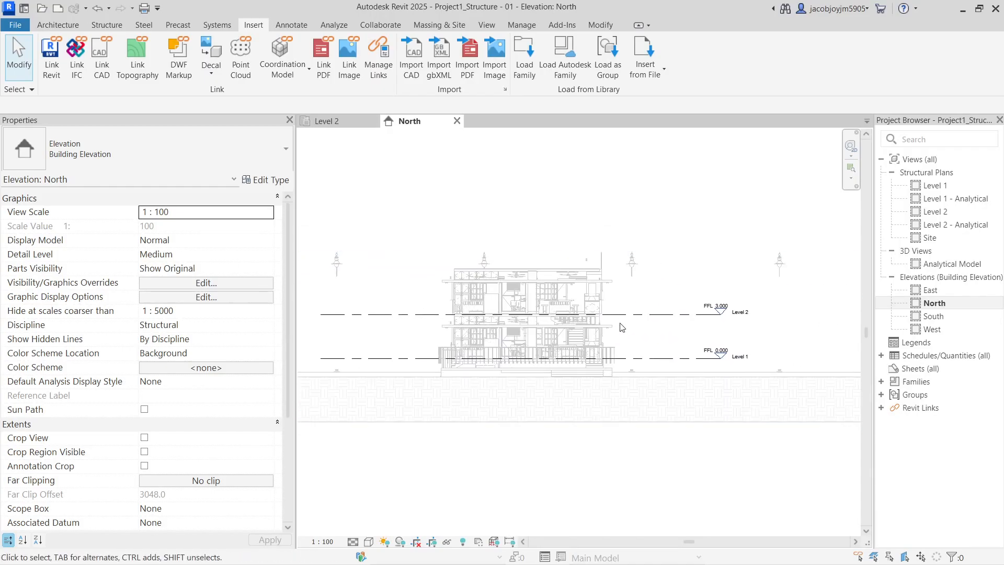
click(553, 283)
click(583, 188)
key(v)
key(g)
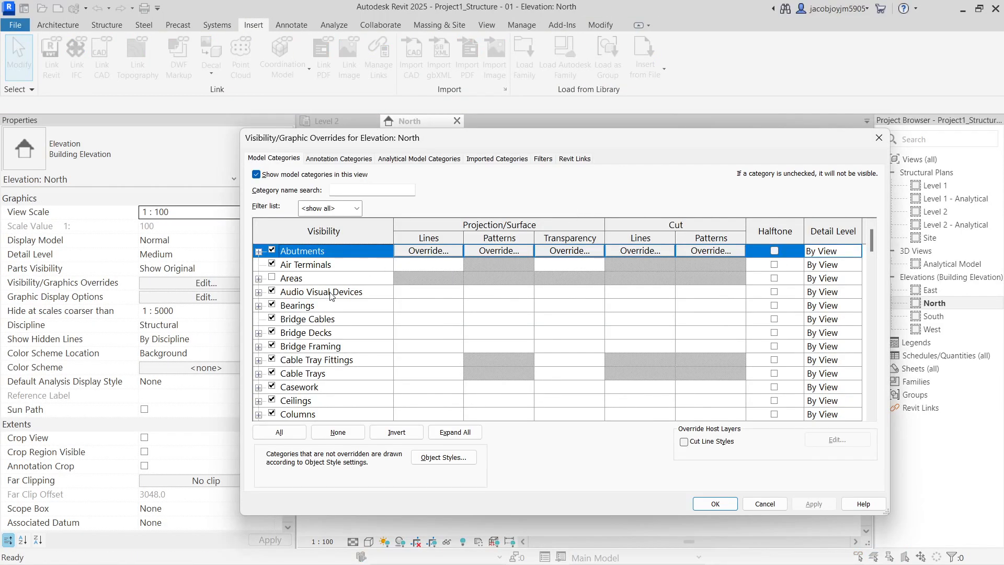
click(331, 296)
click(339, 158)
click(357, 291)
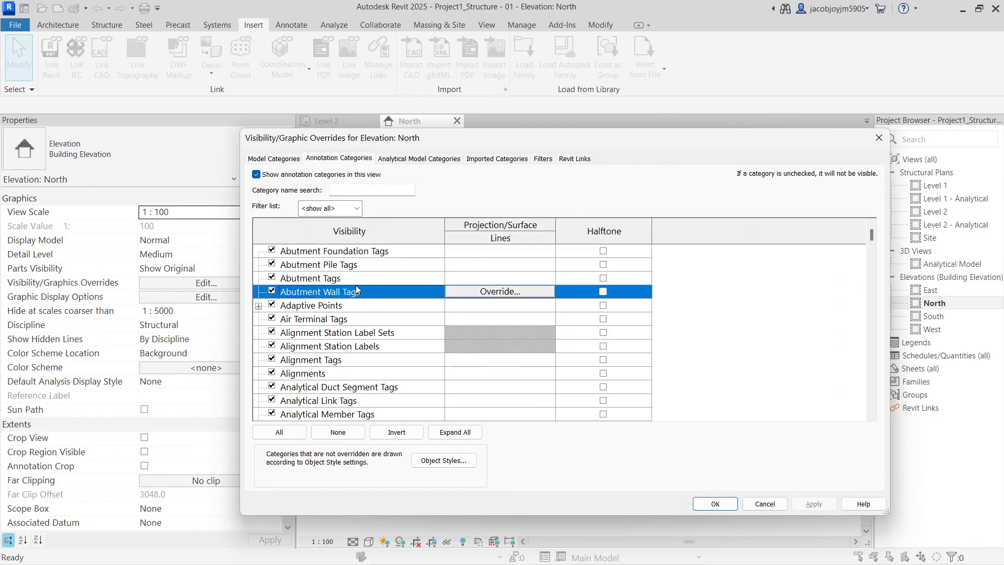
key(l)
key(Return)
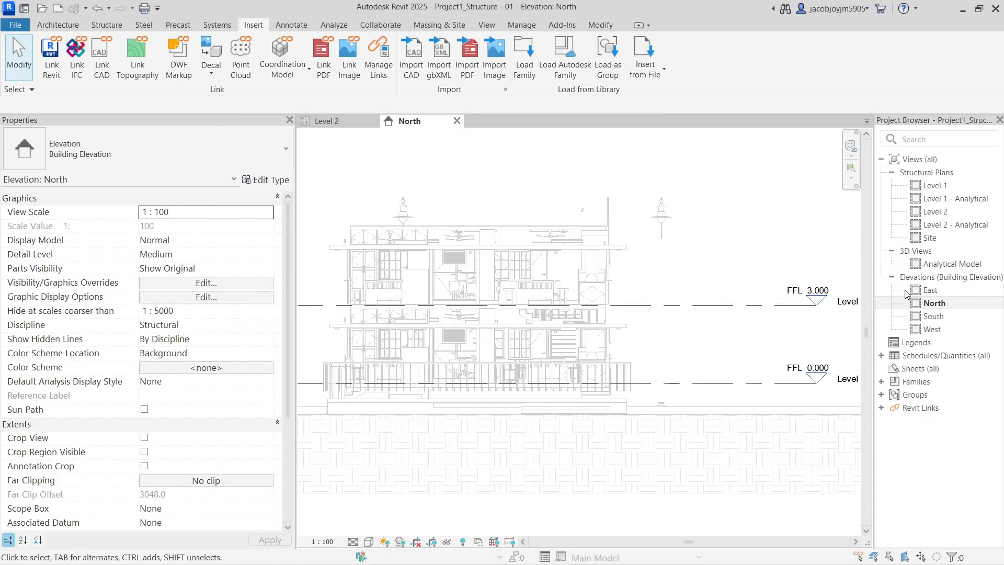
double_click(934, 185)
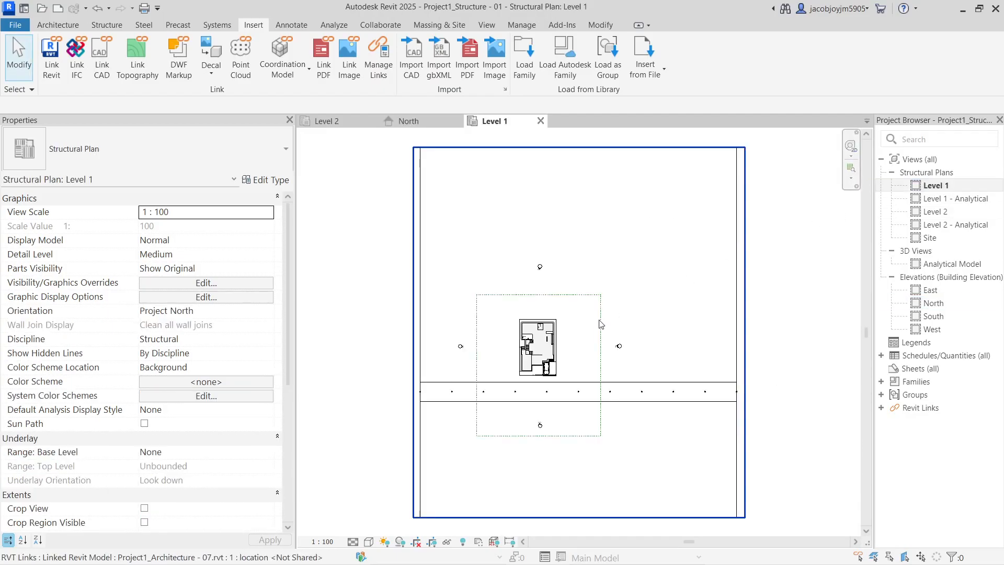
Draw a section line across the building in the Level 1 plan
click(487, 24)
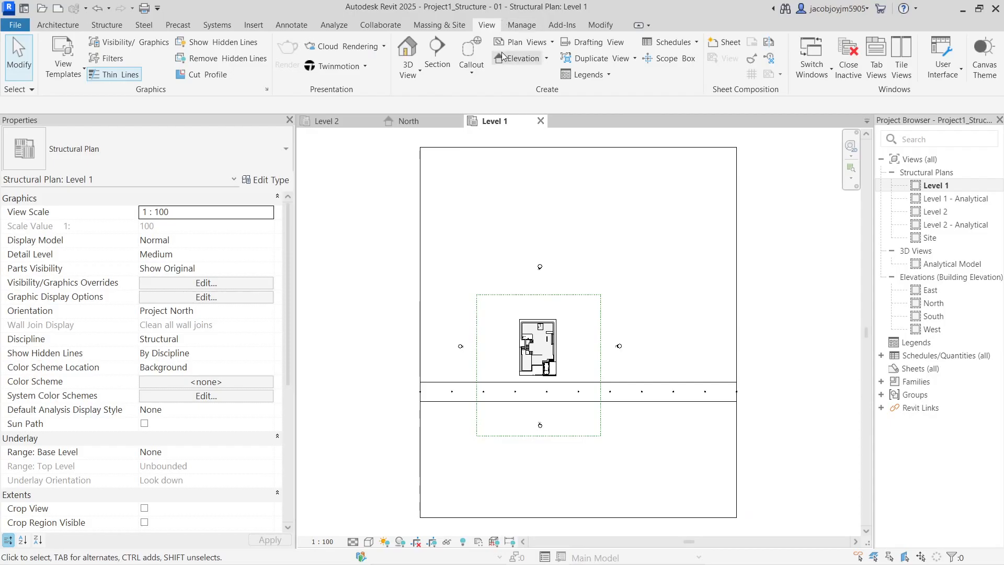
click(437, 52)
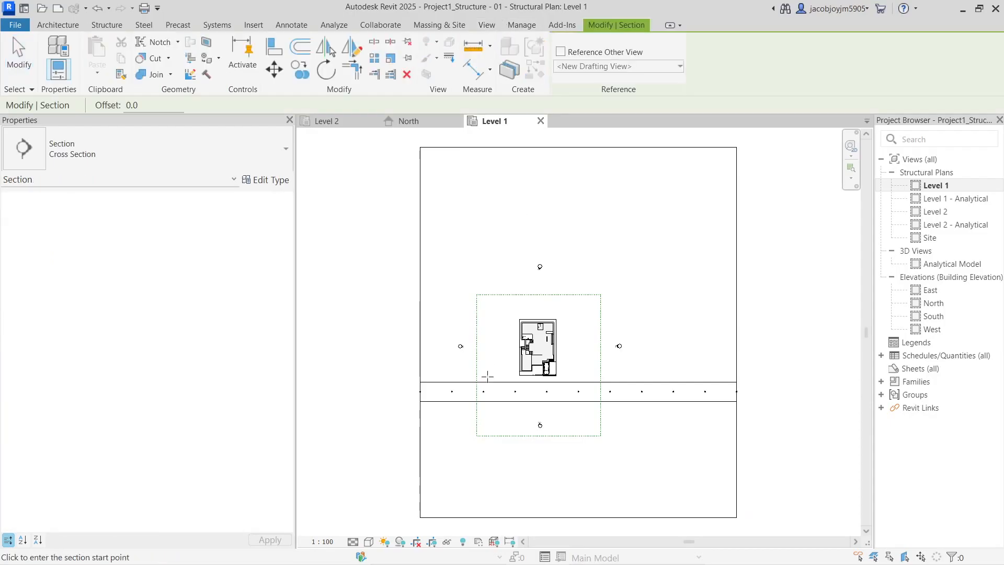
click(443, 364)
click(651, 364)
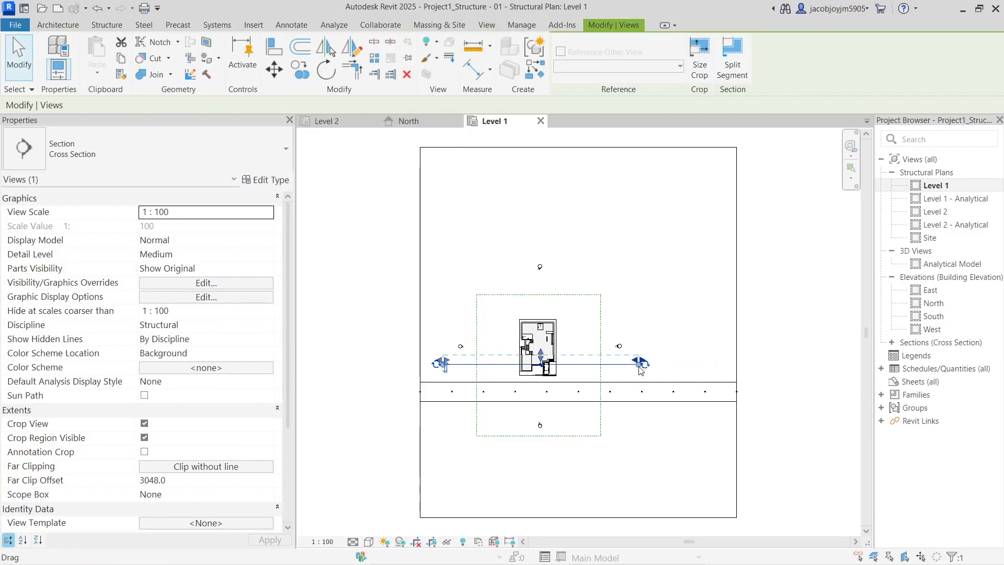
Open Section 1 and inspect the linked building's levels
right_click(641, 367)
click(674, 259)
middle_drag(639, 338, 621, 281)
click(614, 277)
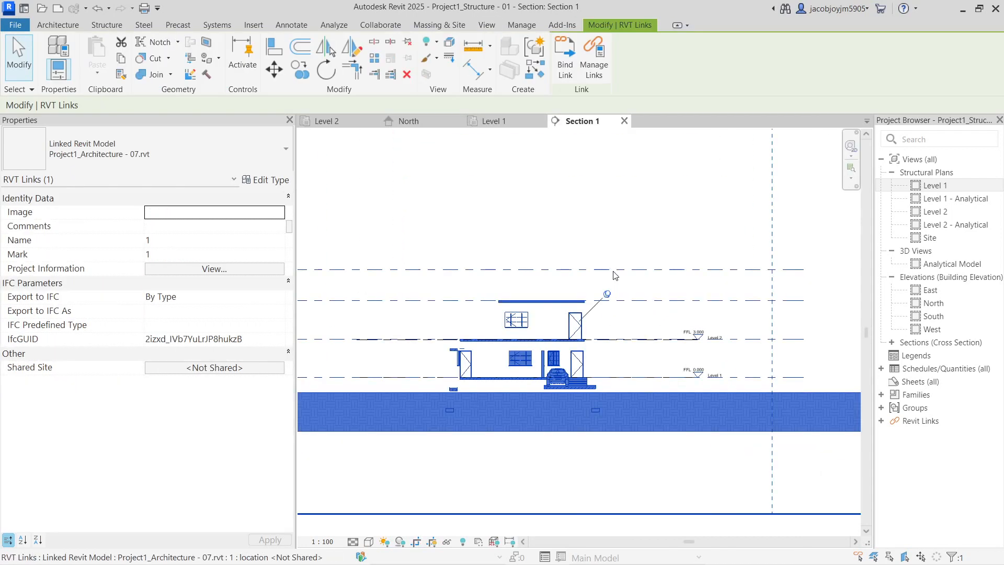
scroll(612, 275, up, 1)
scroll(335, 329, up, 3)
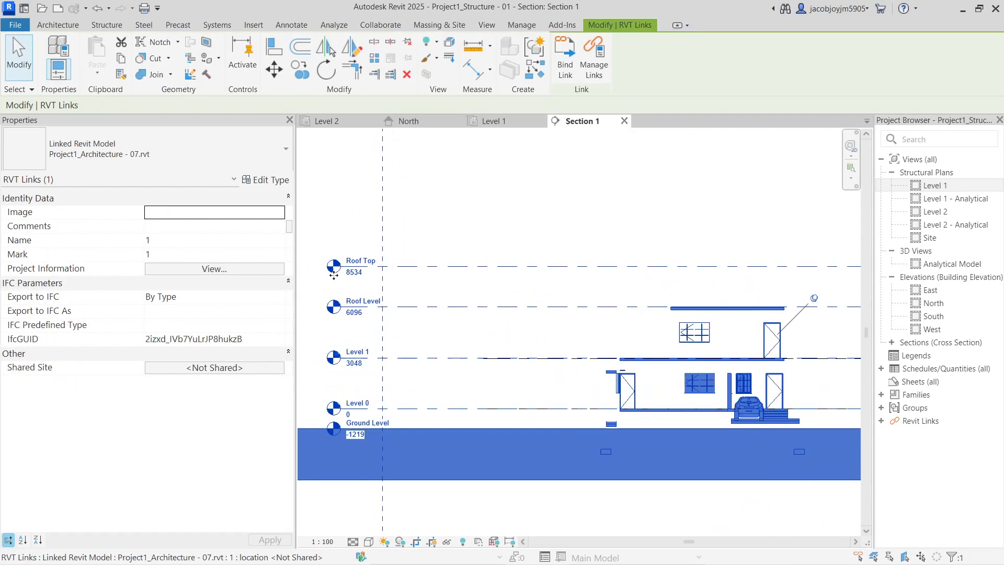
key(Escape)
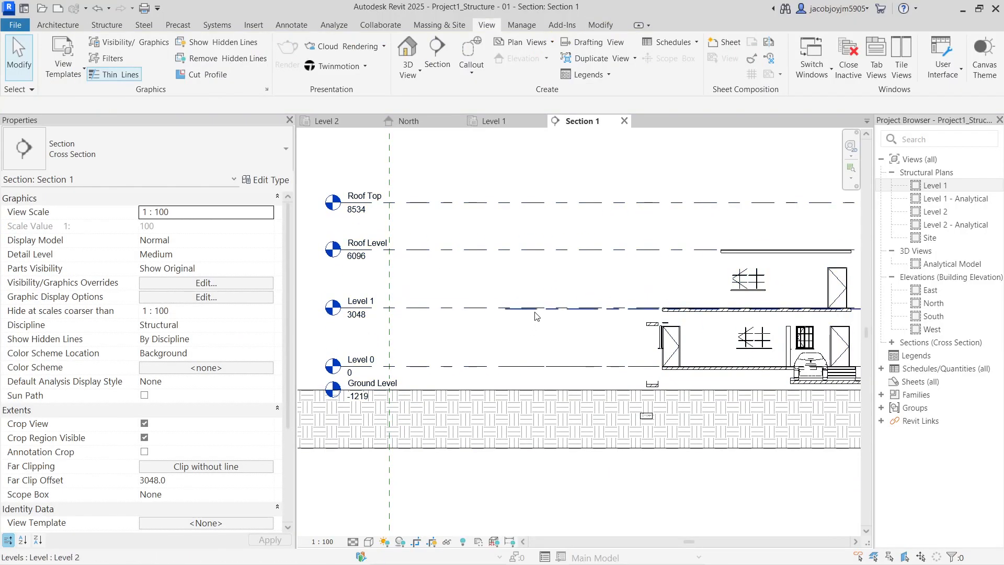
click(533, 309)
scroll(438, 331, down, 3)
middle_drag(707, 361, 676, 343)
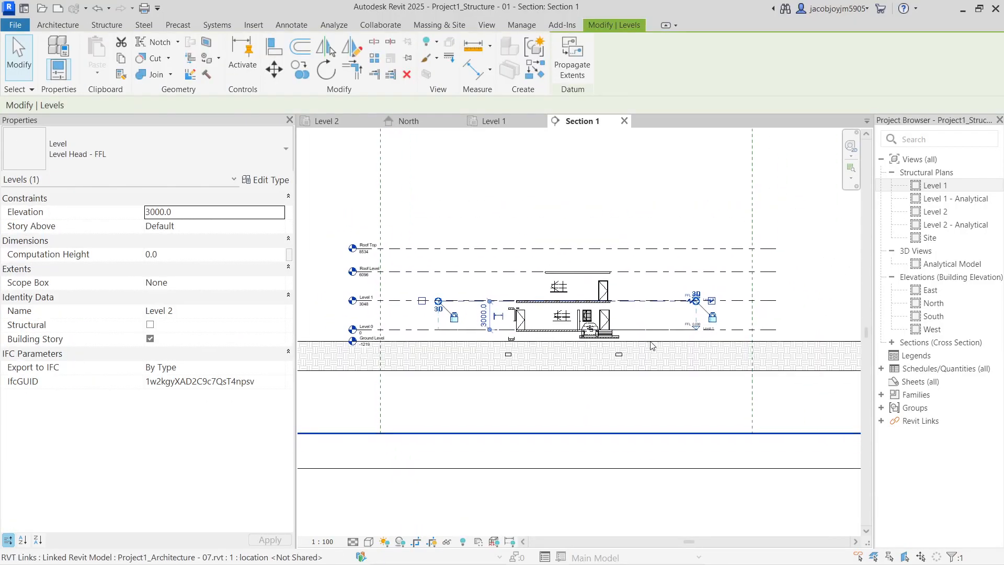
key(Escape)
scroll(605, 345, up, 2)
click(677, 324)
scroll(669, 324, down, 4)
scroll(431, 332, up, 3)
middle_drag(492, 337, 462, 332)
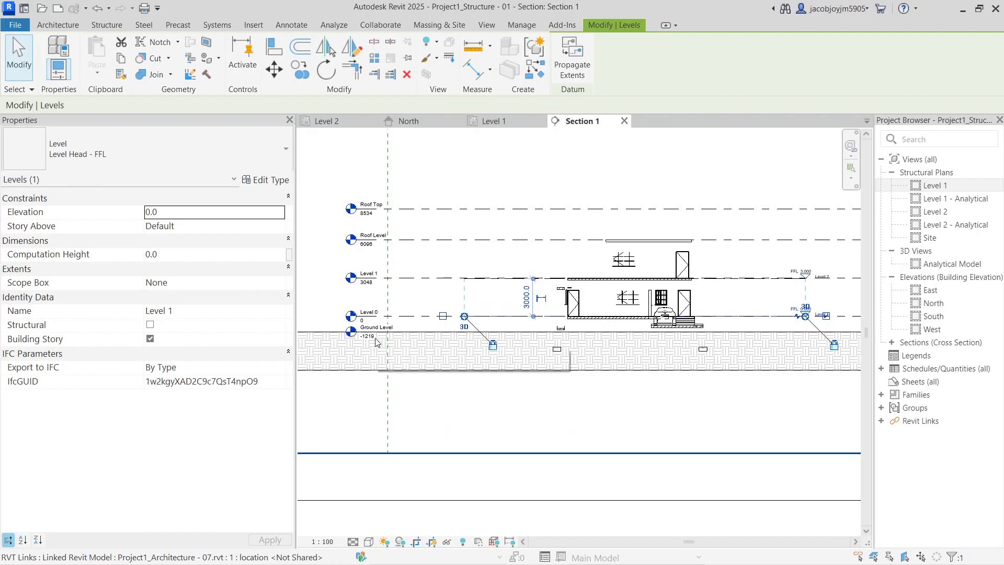
middle_drag(680, 340, 565, 338)
scroll(721, 322, up, 2)
scroll(691, 314, up, 4)
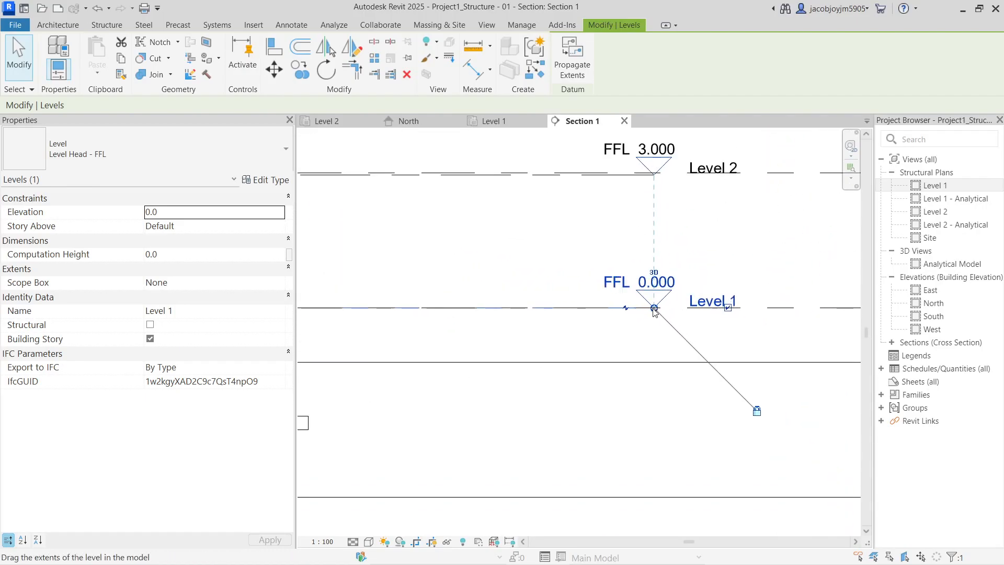
scroll(682, 304, down, 6)
middle_drag(396, 319, 539, 317)
key(Escape)
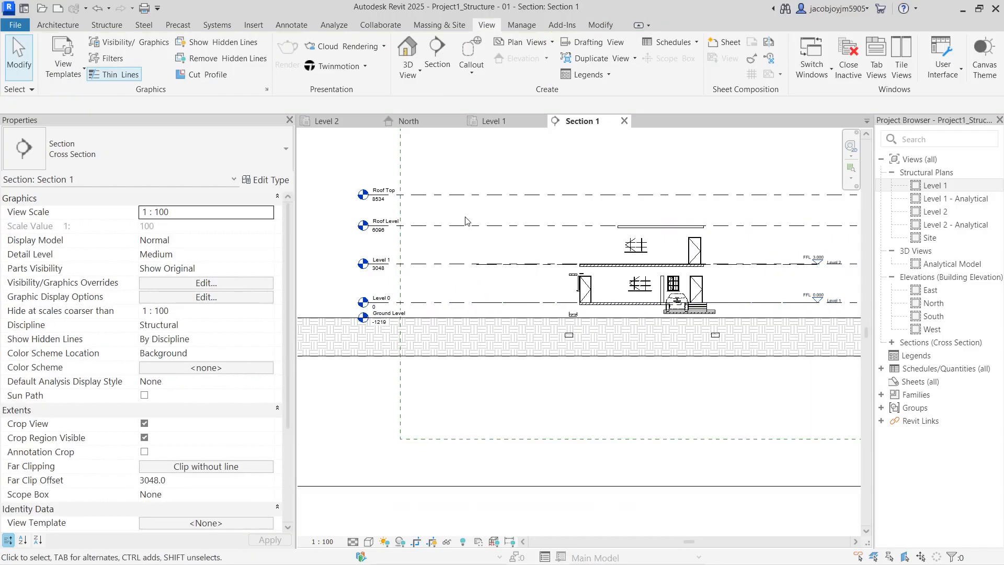
Start Copy/Monitor with Select Link on the linked Project1_Architecture - 07 model
click(470, 197)
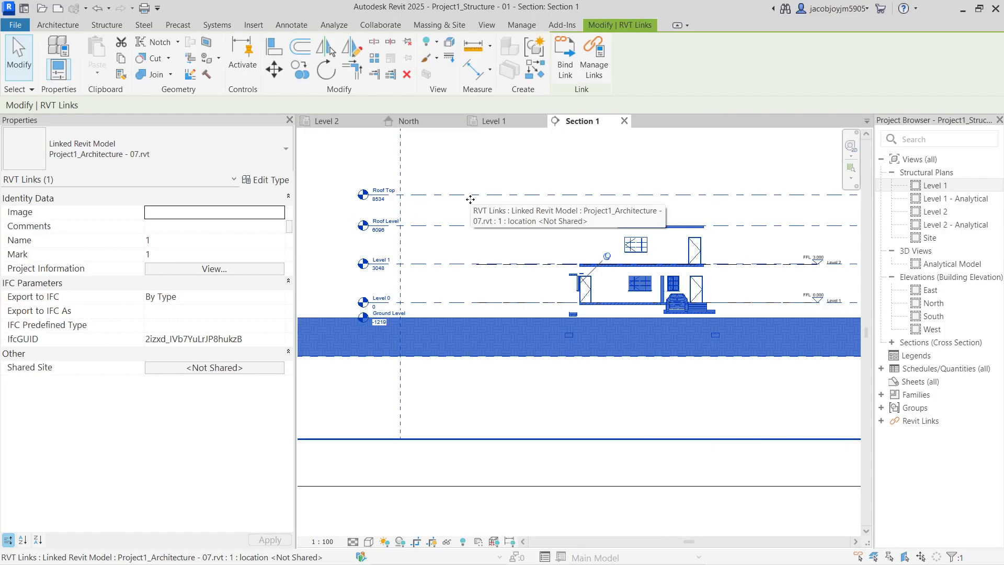
click(380, 26)
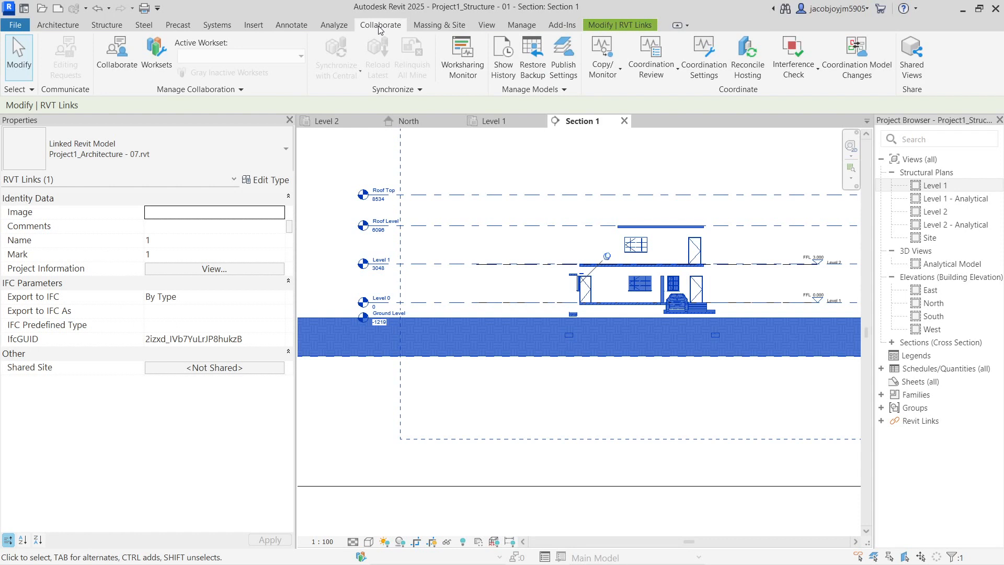
click(610, 74)
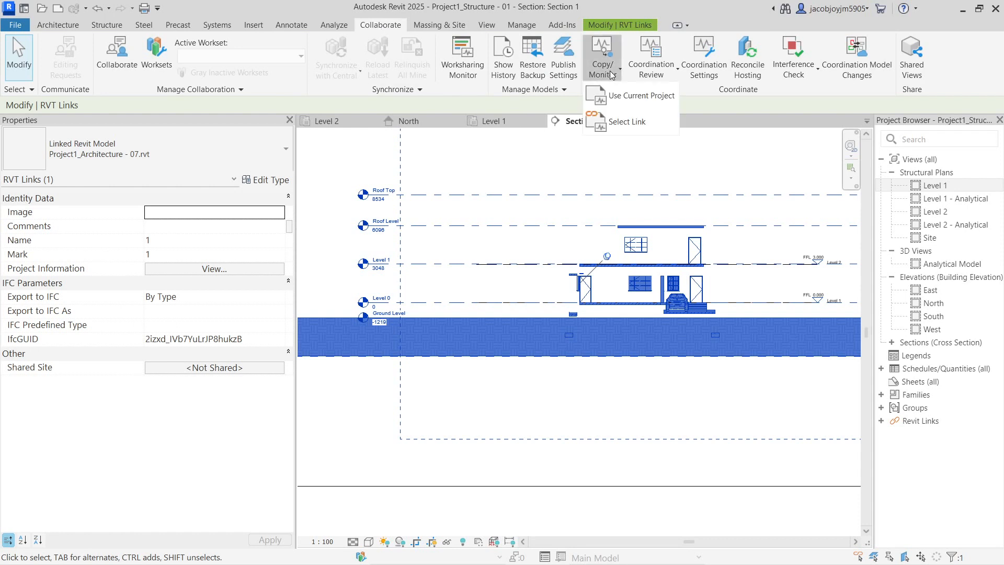
click(621, 123)
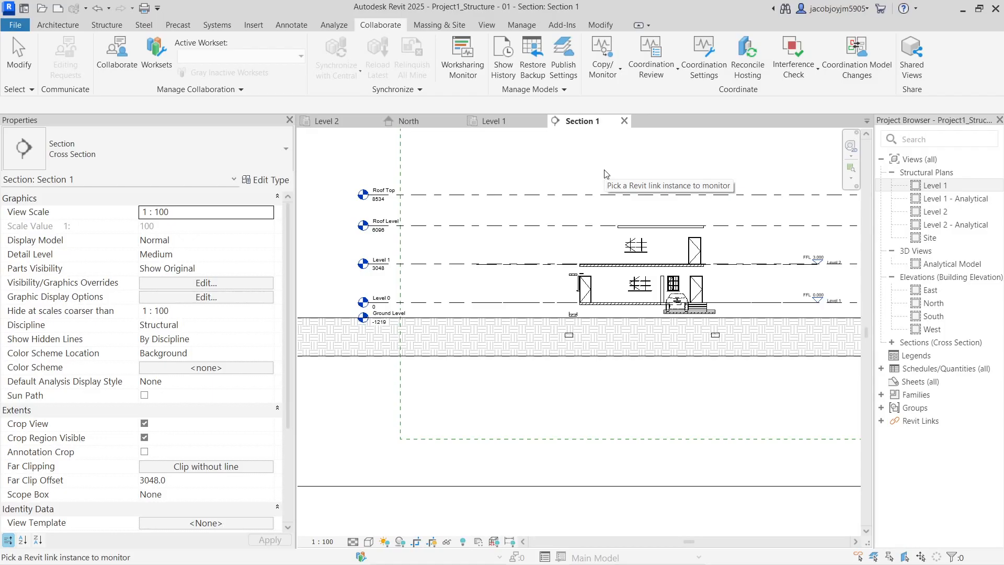
click(492, 200)
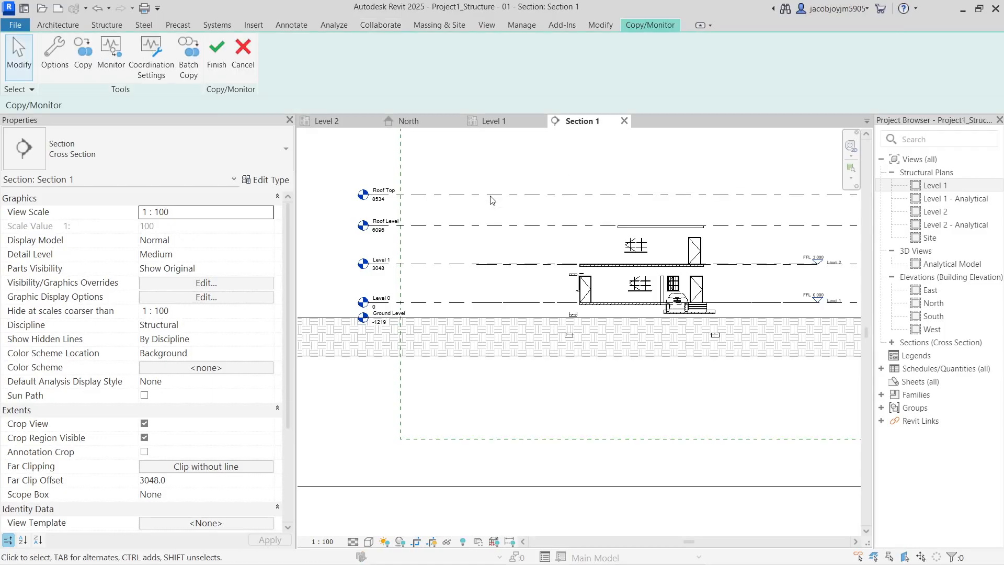
Copy the linked Roof Top, Roof Level, Level 1 and Ground Level lines into the project
click(83, 52)
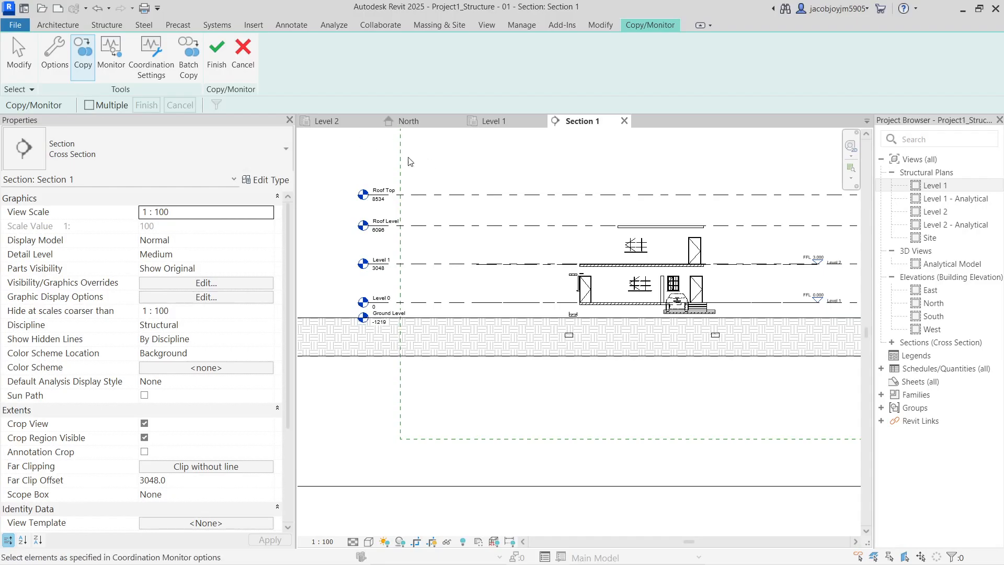
click(111, 55)
click(90, 65)
click(434, 197)
click(438, 223)
click(429, 264)
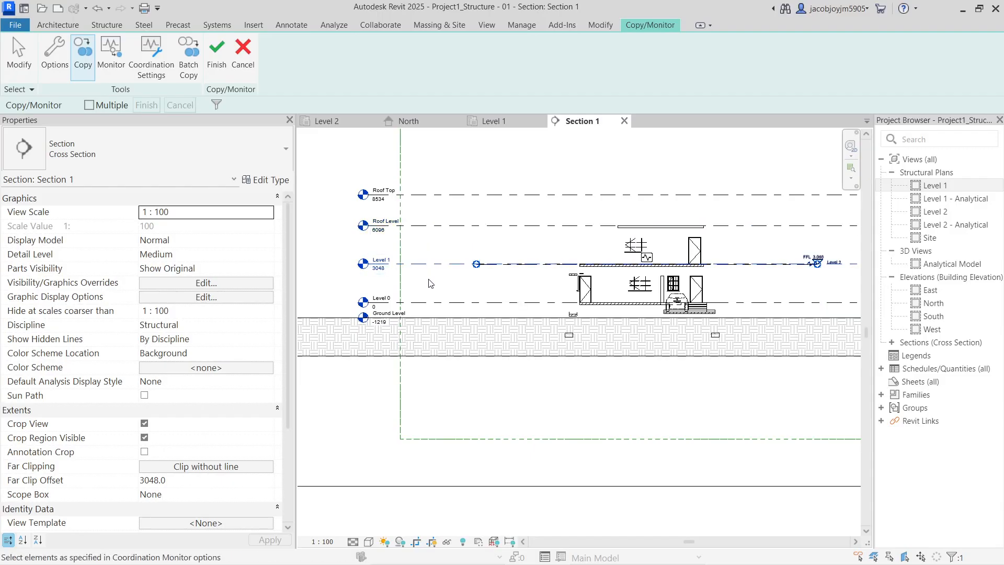
scroll(428, 283, down, 2)
click(419, 312)
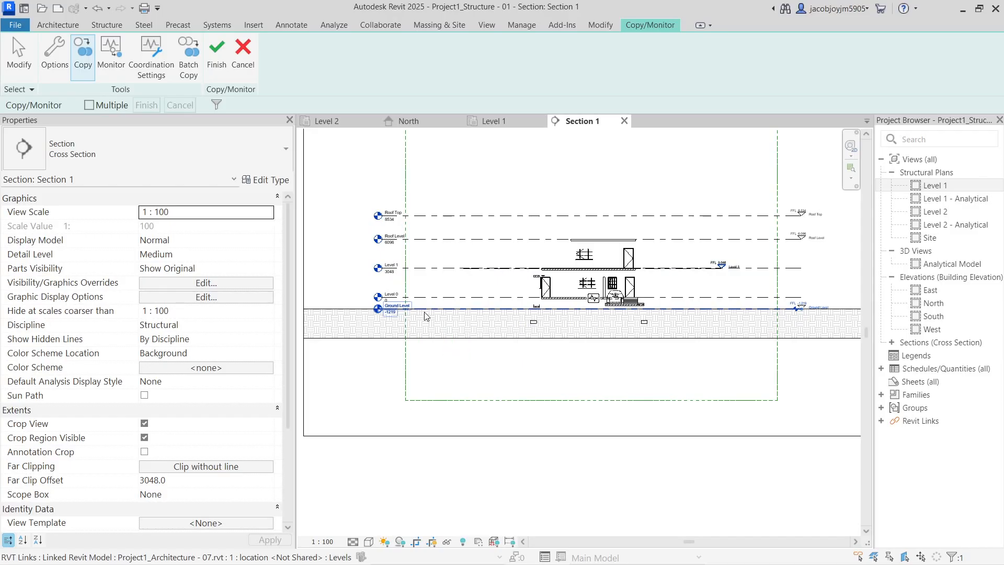
key(Escape)
scroll(722, 265, up, 5)
scroll(714, 264, up, 2)
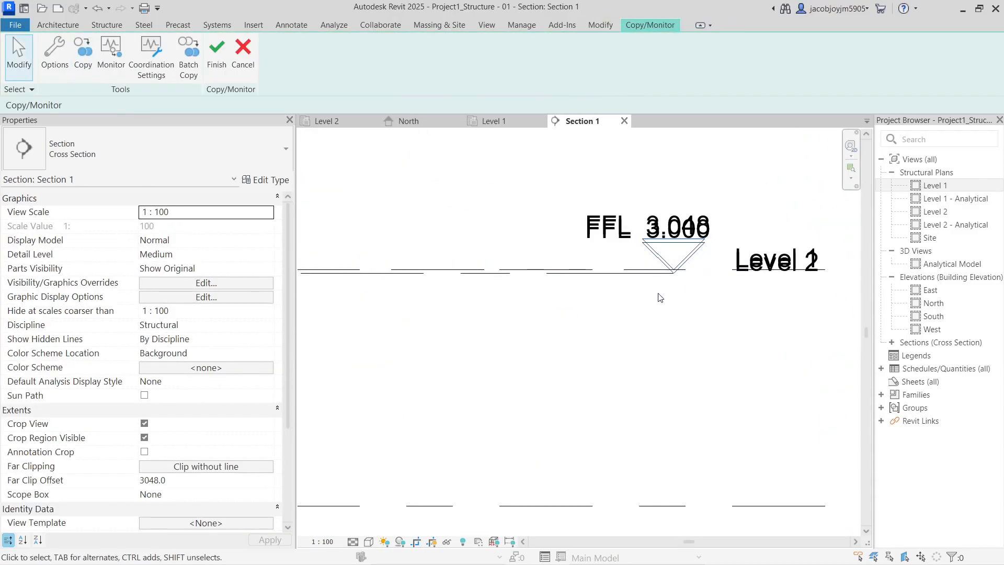
Delete the host Level 2 and its two plan views, accepting the warning
click(609, 277)
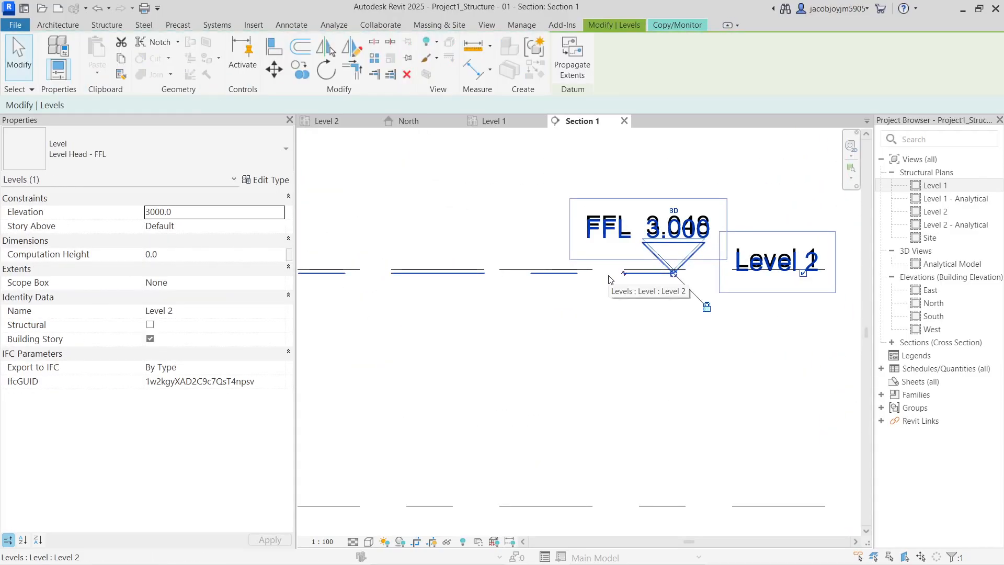
key(Delete)
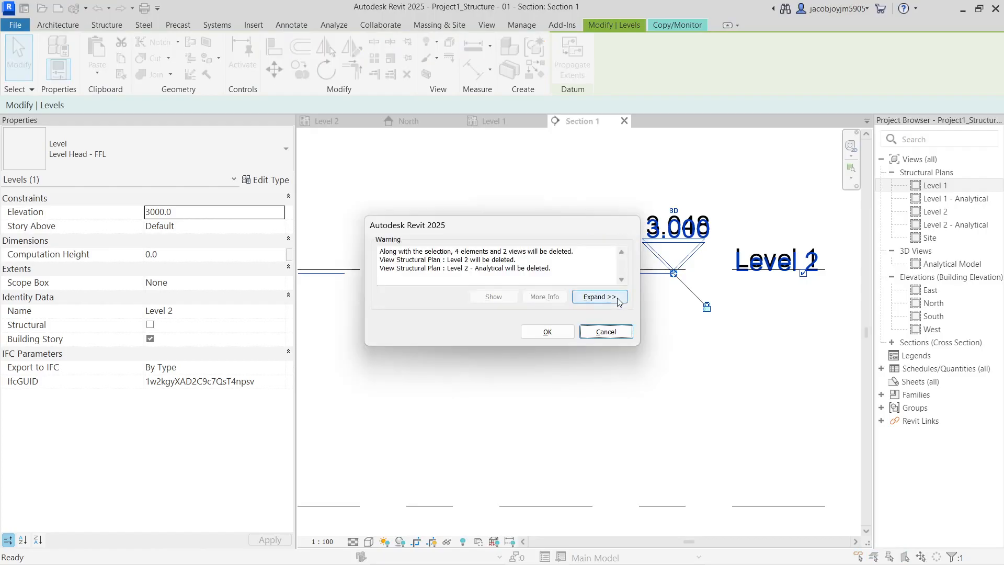
click(547, 332)
scroll(700, 244, down, 2)
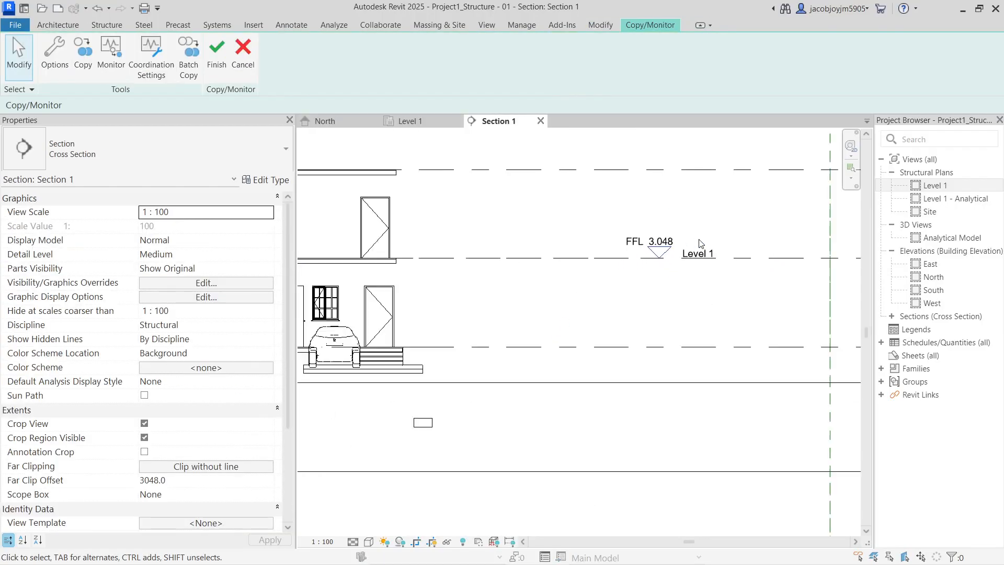
scroll(700, 244, down, 4)
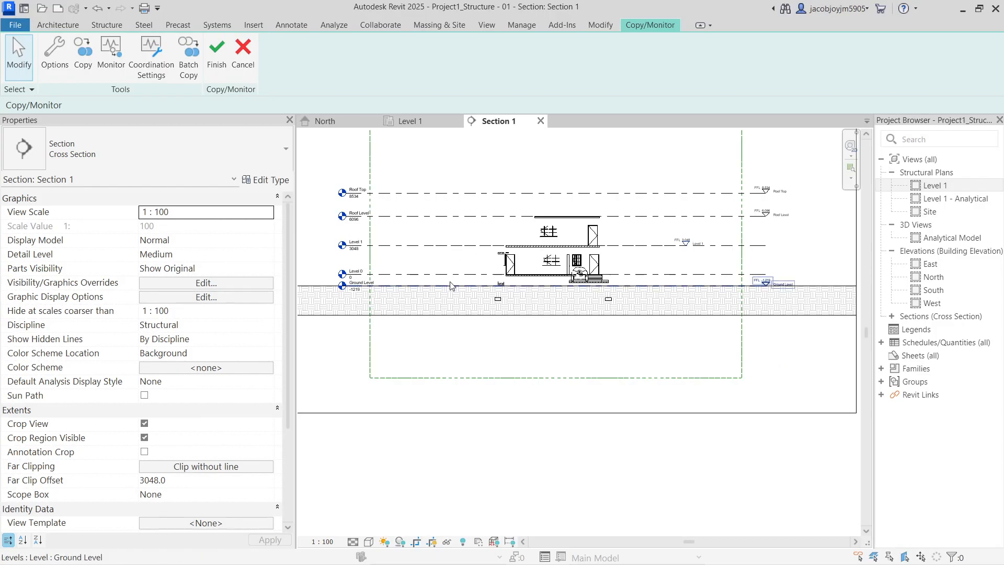
Check the Ground Level in the reframed section, then deselect it
click(643, 289)
scroll(800, 352, up, 5)
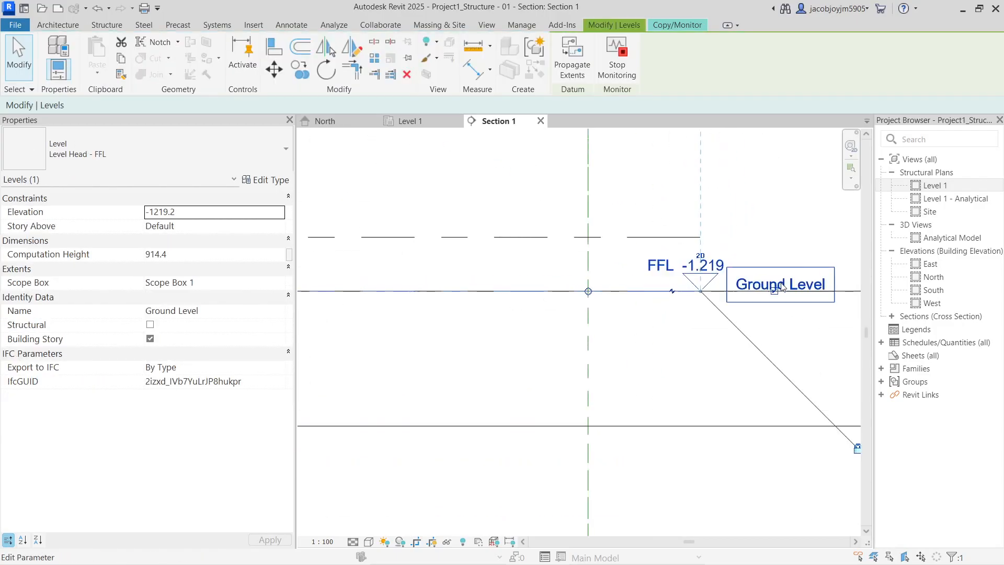
scroll(766, 228, down, 5)
middle_drag(419, 241, 559, 284)
scroll(351, 266, up, 1)
click(443, 275)
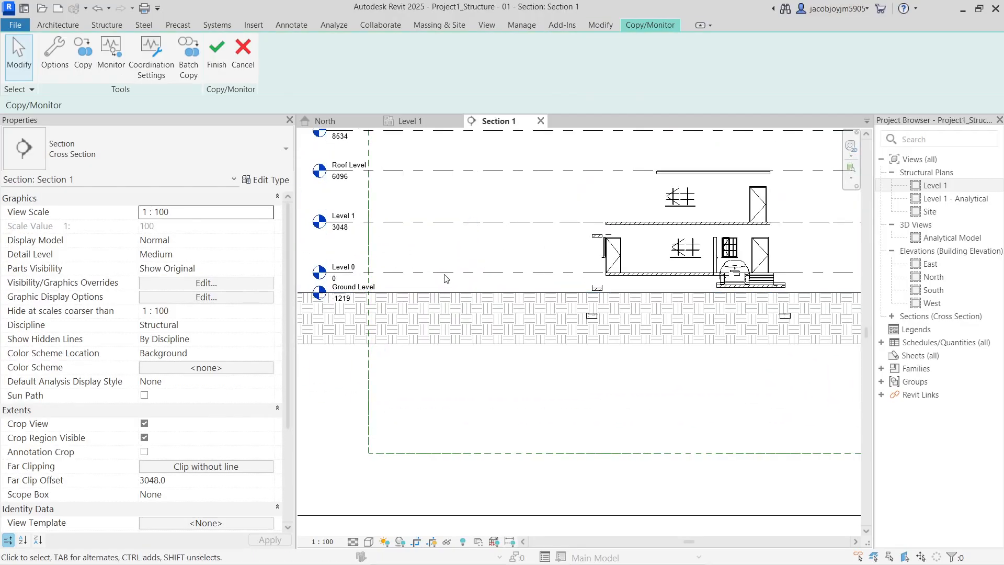
Finish the copy/monitor session and check levels by hiding the link (HH) and restoring it (HR)
click(216, 49)
click(472, 278)
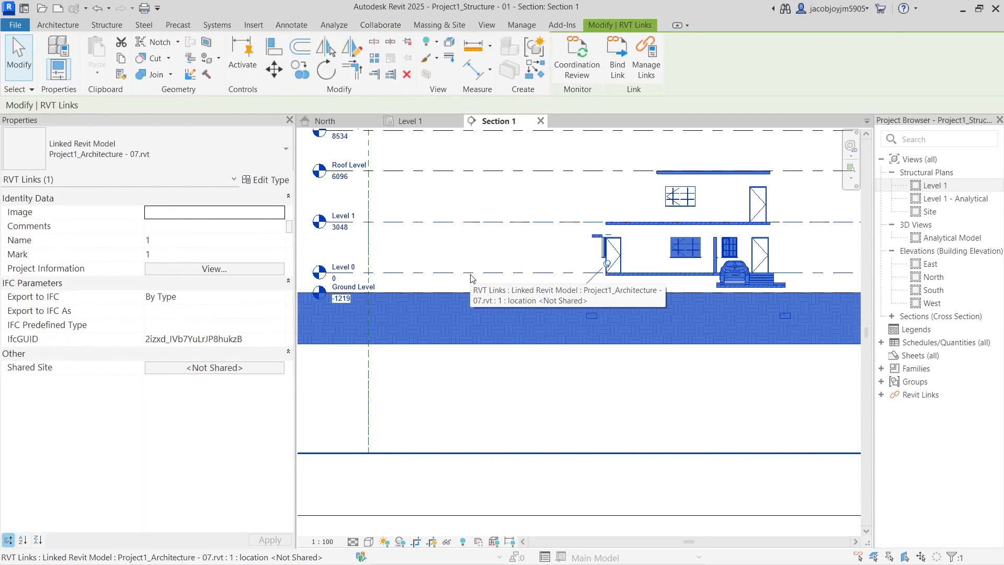
scroll(470, 274, down, 2)
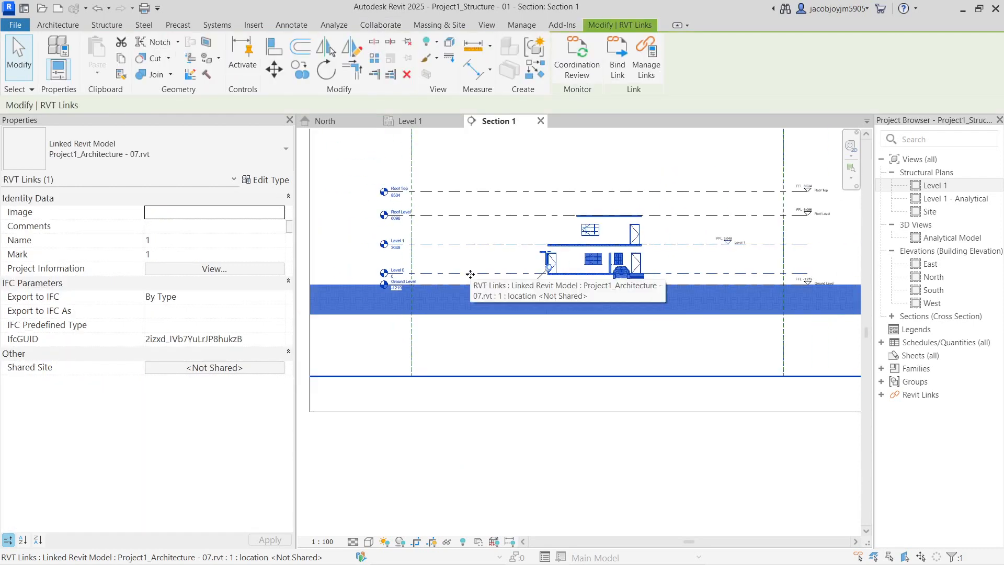
key(h)
key(h)
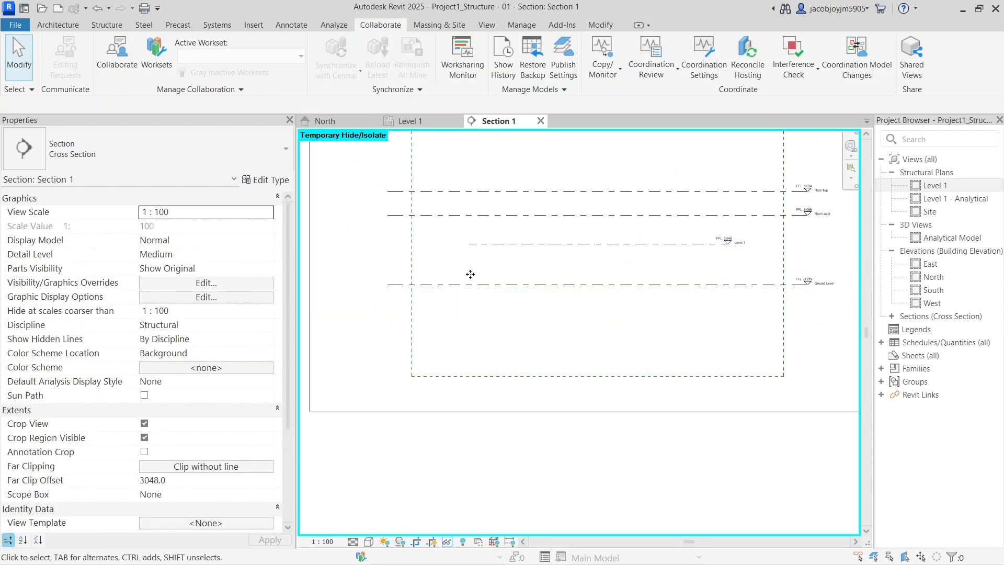
scroll(771, 262, up, 2)
key(h)
key(r)
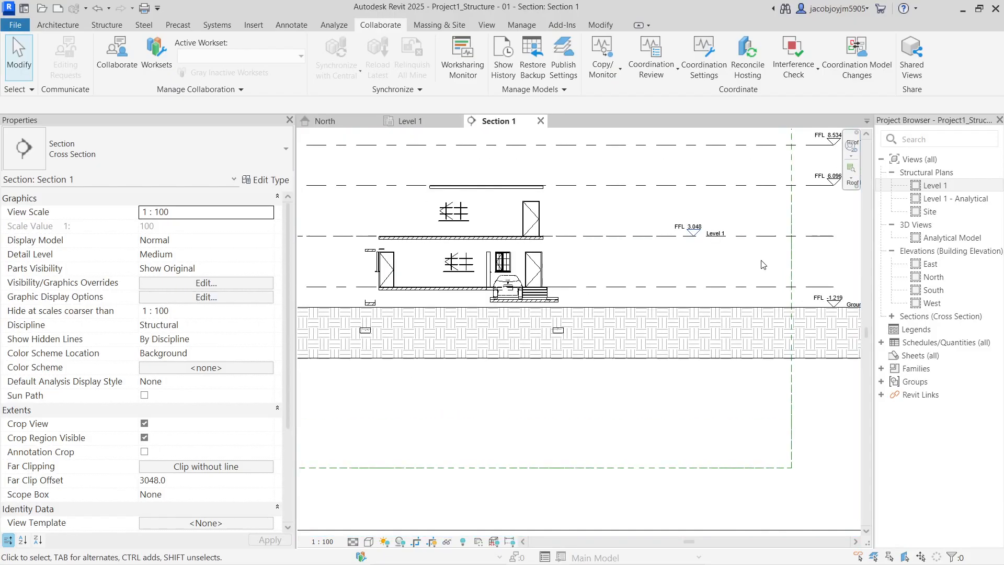
scroll(762, 261, down, 2)
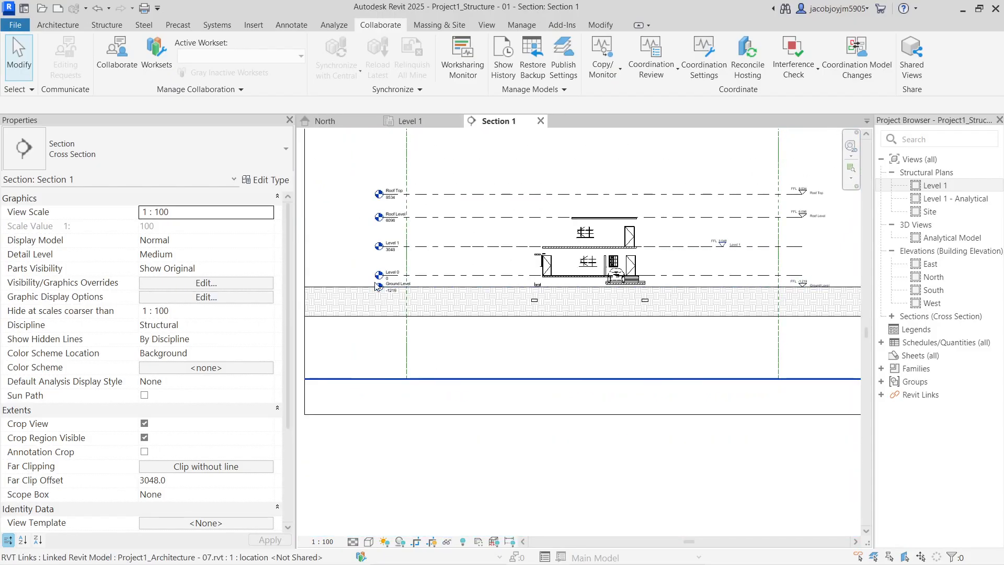
Hide and restore the link once more, then undo two commands so Level 2 returns
click(442, 285)
key(h)
key(h)
scroll(441, 285, up, 2)
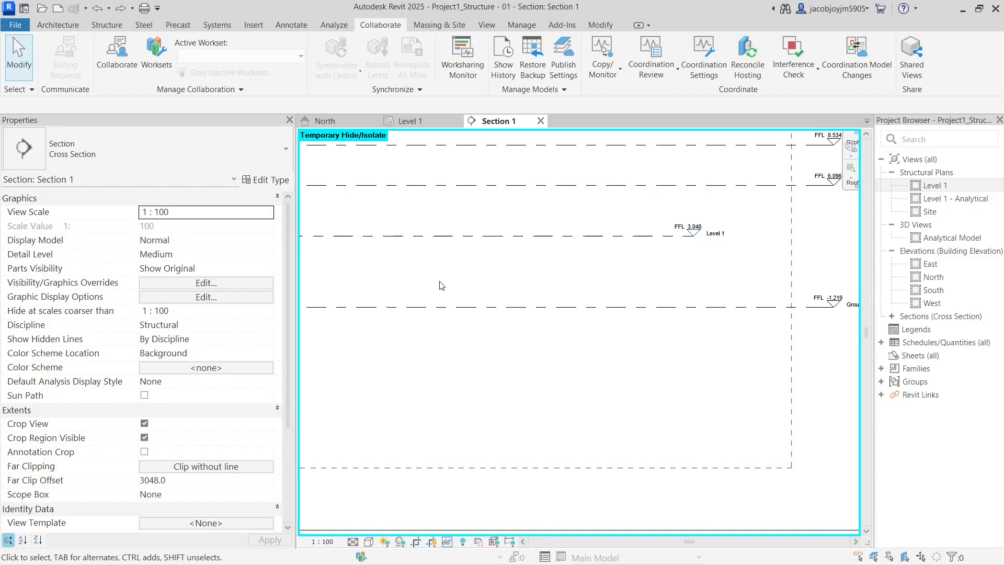
key(h)
key(r)
scroll(767, 255, down, 2)
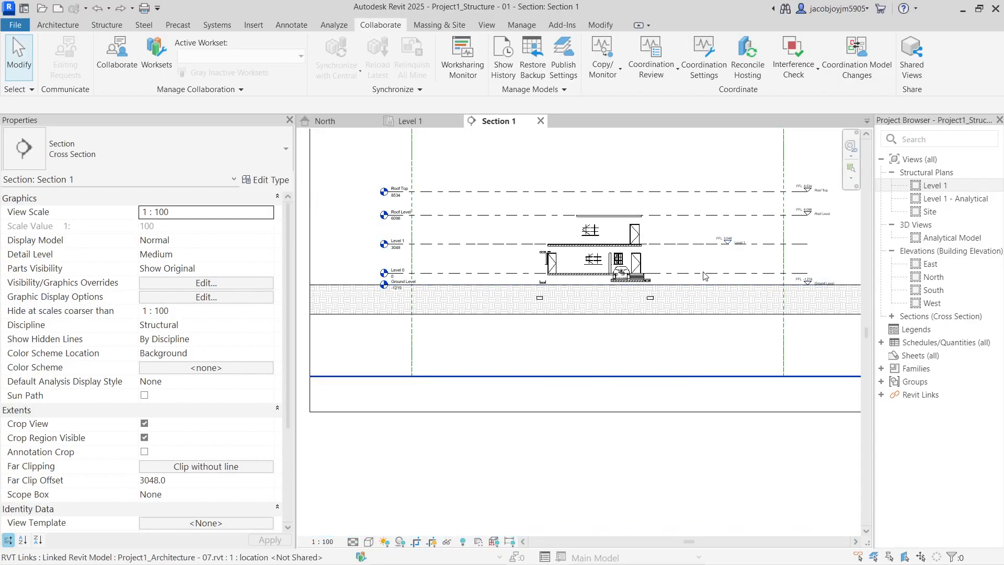
click(109, 9)
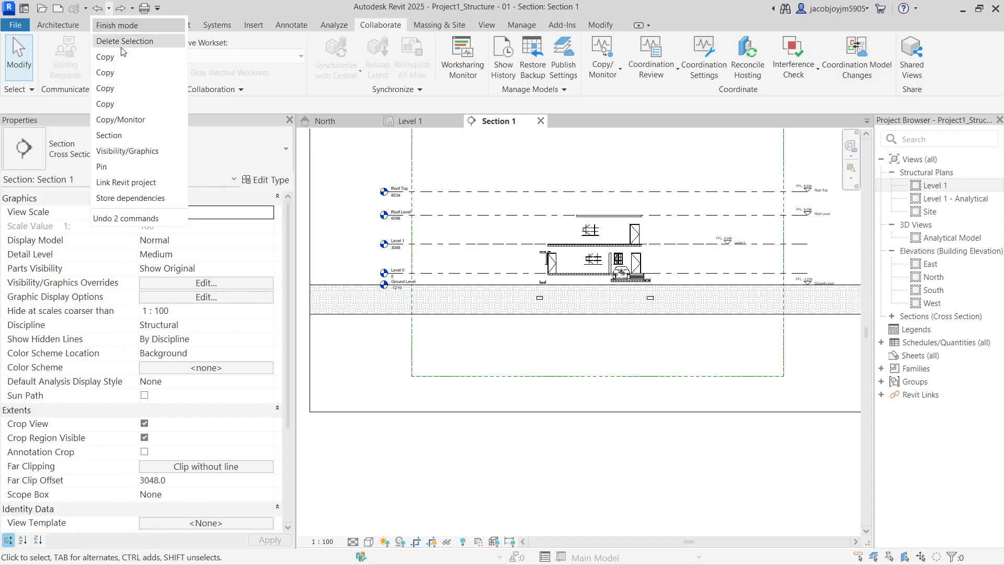
click(137, 58)
Lower Level 2 in Section 1 to elevation 1748
scroll(640, 291, down, 4)
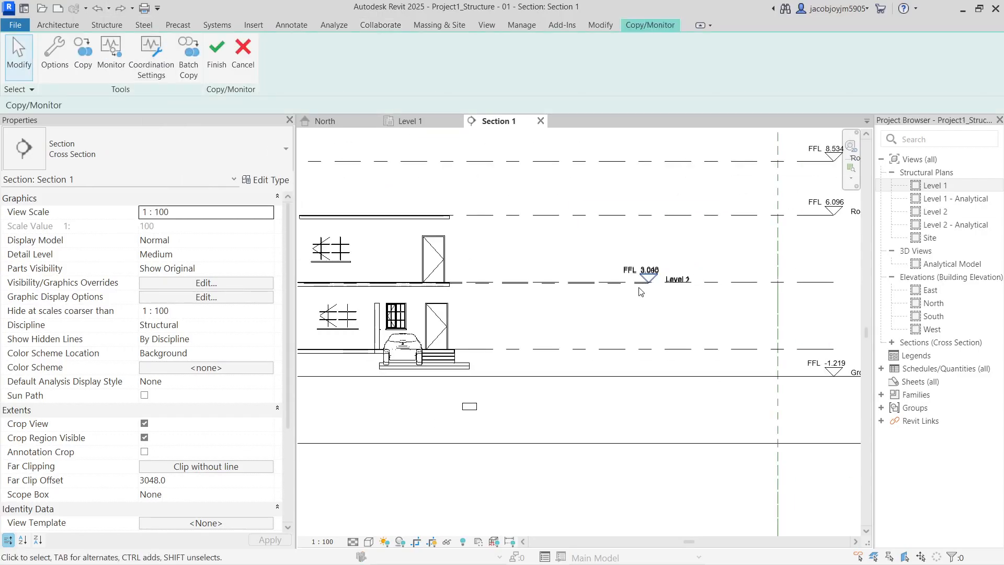
scroll(640, 291, down, 2)
middle_drag(453, 345, 816, 343)
middle_drag(608, 297, 414, 298)
scroll(410, 296, down, 1)
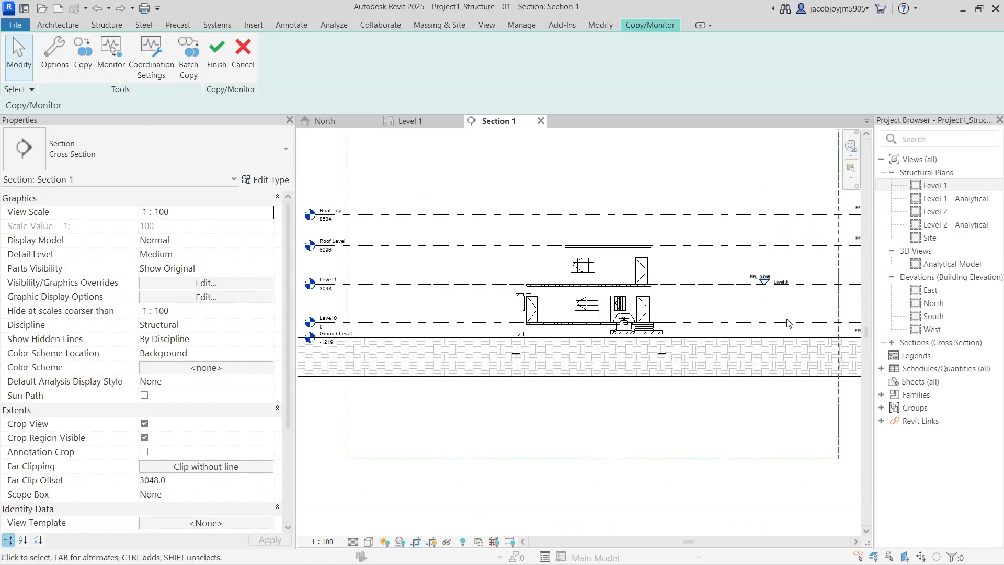
middle_drag(793, 326, 659, 314)
middle_drag(553, 315, 769, 328)
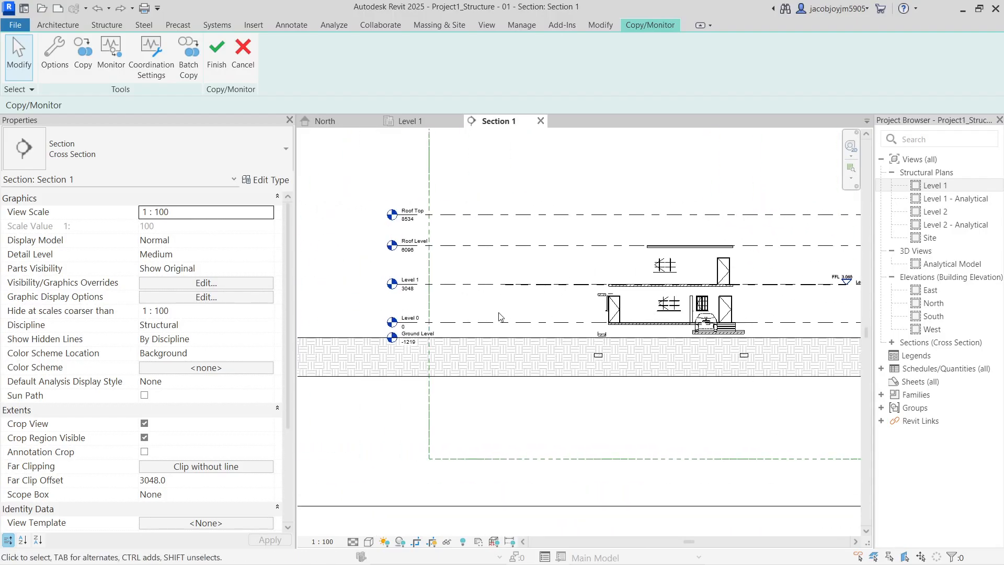
click(543, 285)
middle_drag(552, 302, 503, 306)
scroll(818, 274, up, 8)
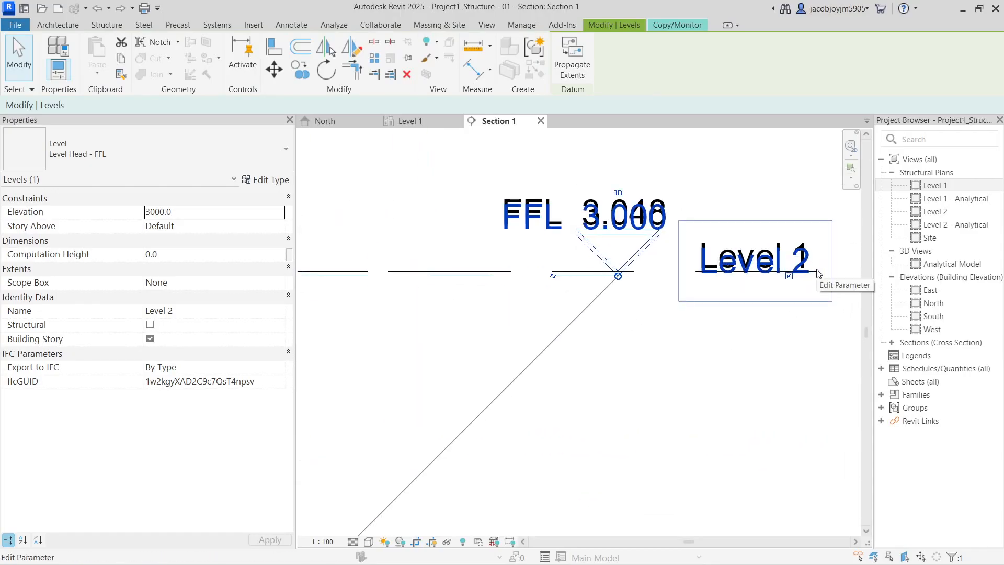
scroll(819, 273, down, 6)
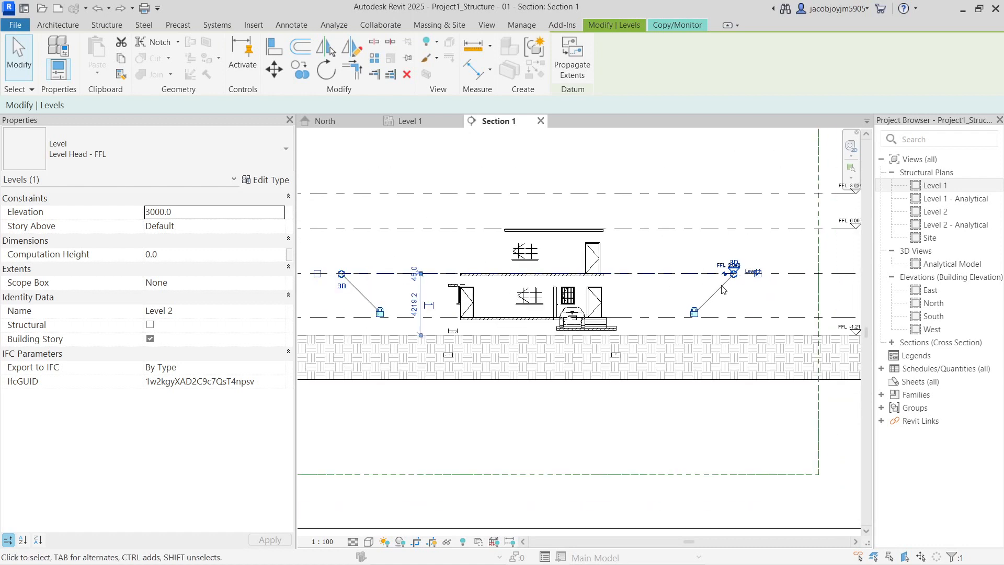
drag(700, 275, 699, 296)
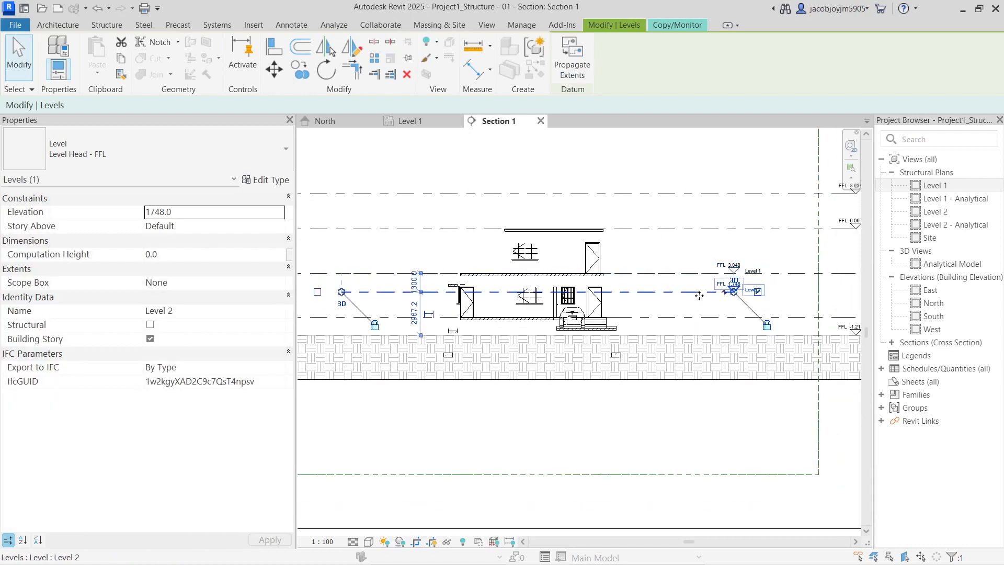
scroll(699, 296, up, 5)
Confirm Level 1 stays at 3048 and bring the left-side level heads into view
click(758, 408)
click(636, 270)
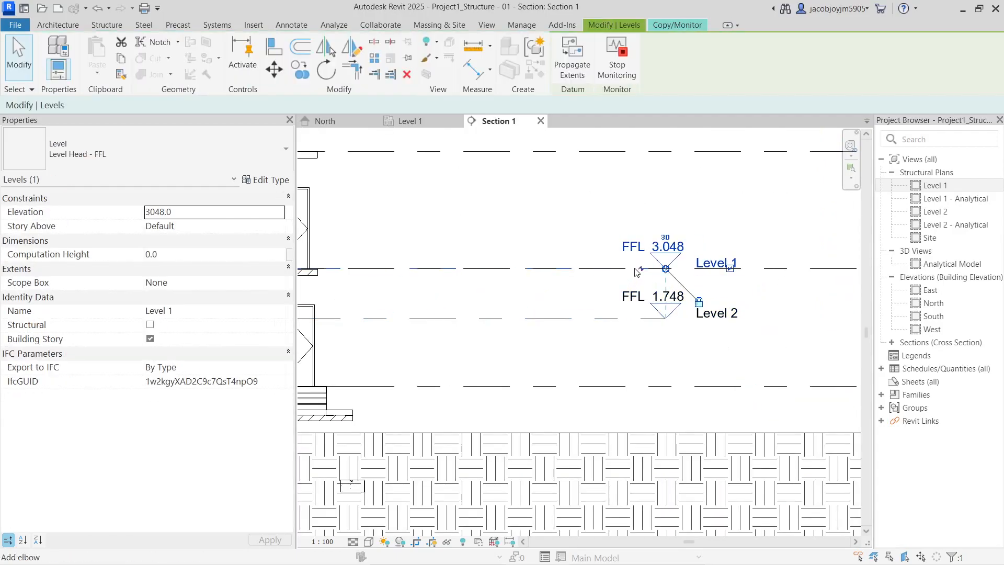
click(759, 244)
scroll(759, 245, down, 5)
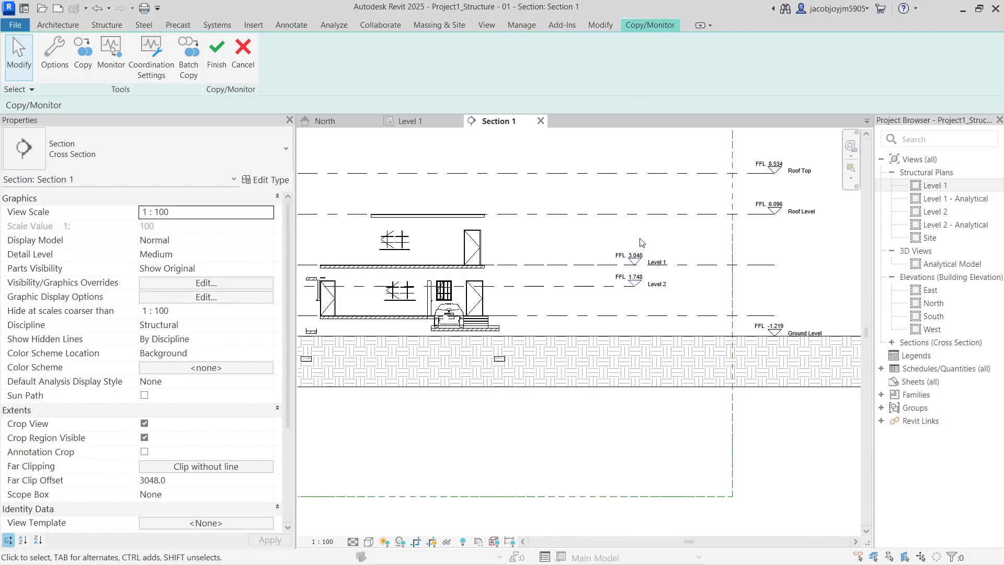
scroll(619, 242, down, 2)
middle_drag(590, 280, 737, 280)
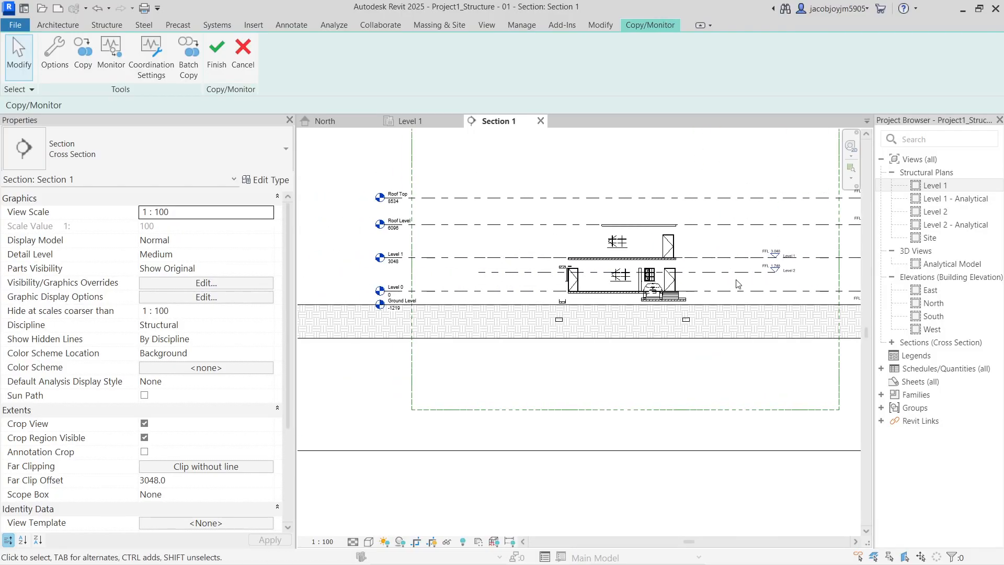
Copy the linked Ground Level into the structural project
click(90, 73)
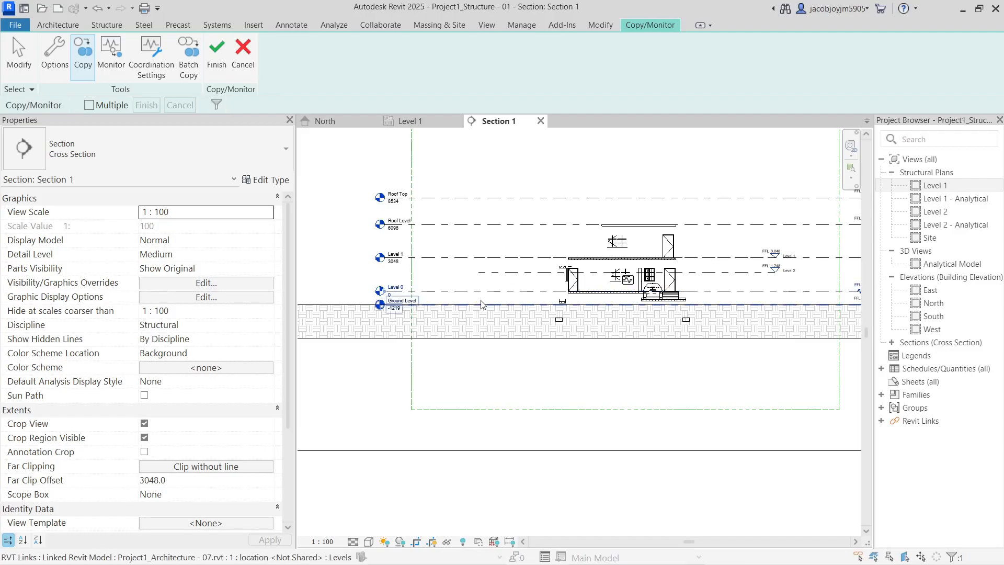
scroll(481, 305, up, 4)
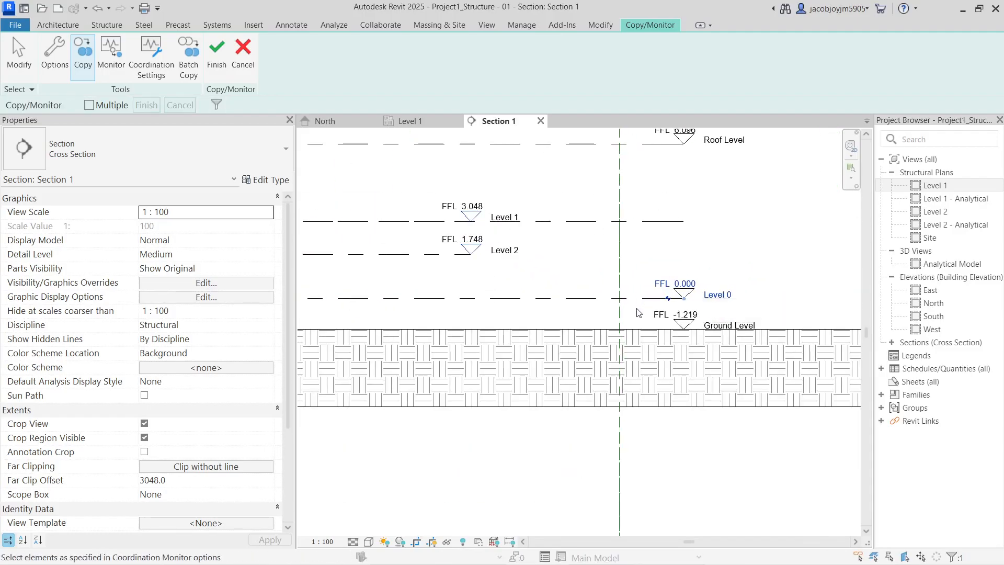
scroll(639, 312, down, 2)
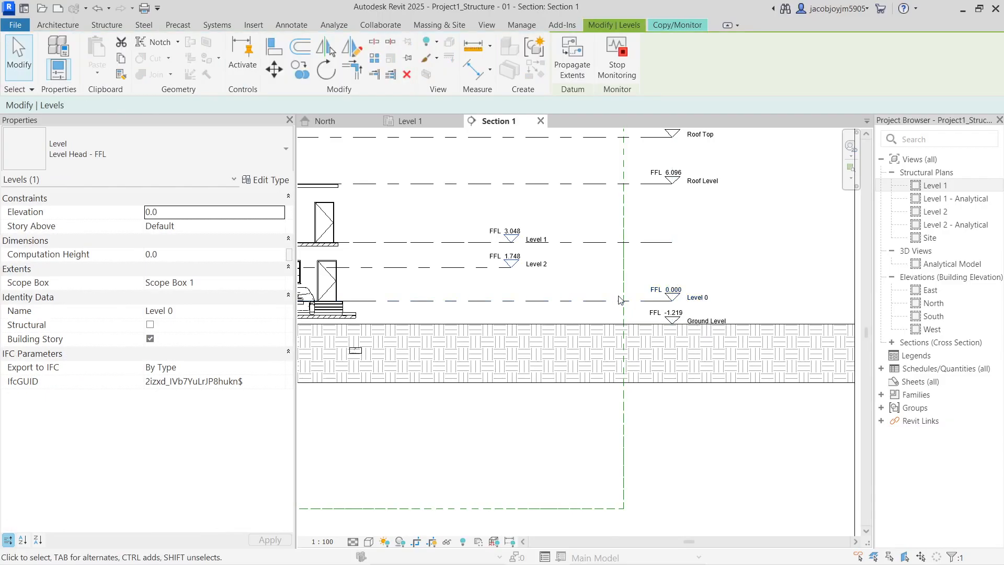
click(648, 324)
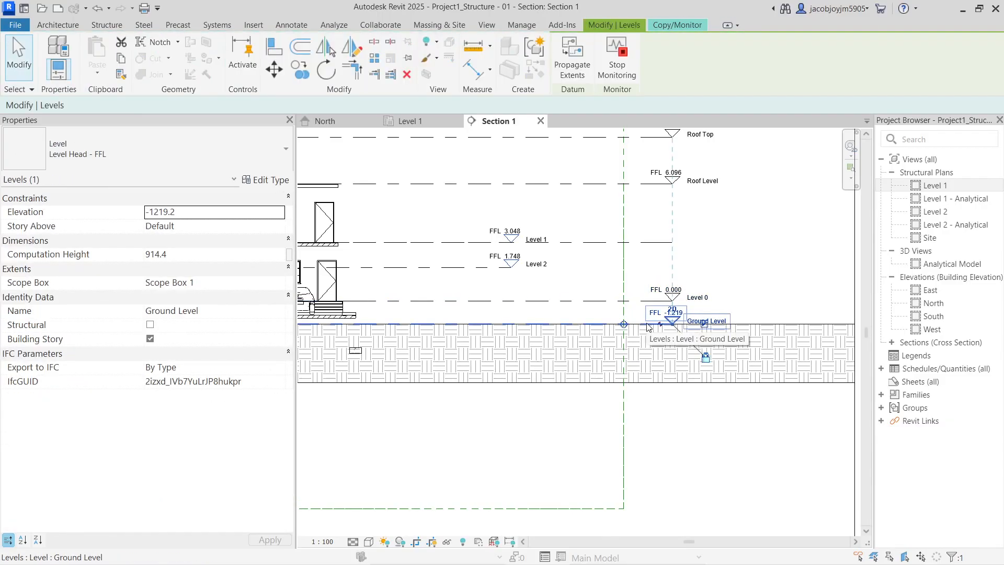
scroll(648, 327, down, 4)
scroll(379, 331, up, 3)
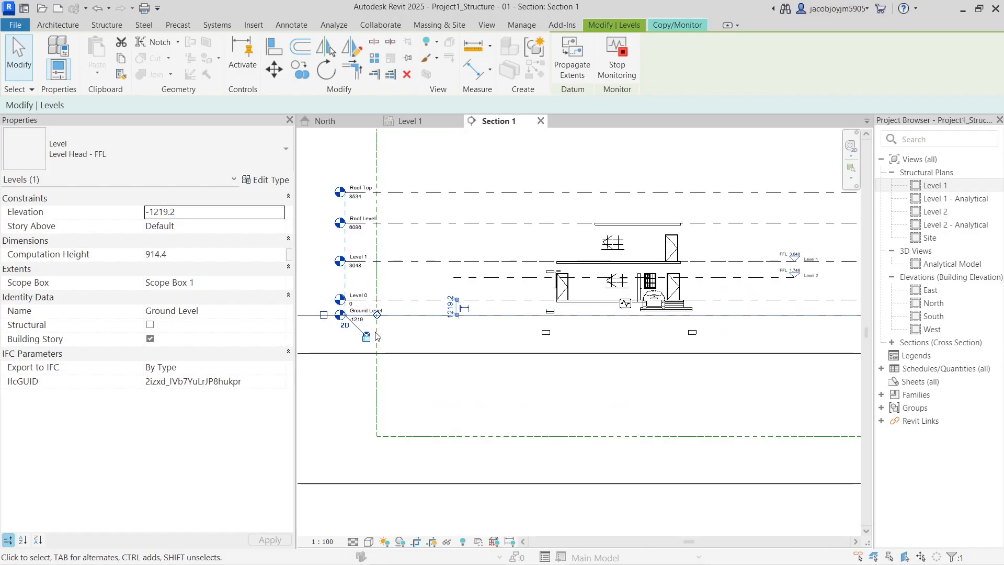
Review the Level 0, Level 1 and Roof Level lines in the section
click(751, 301)
middle_drag(751, 302, 541, 326)
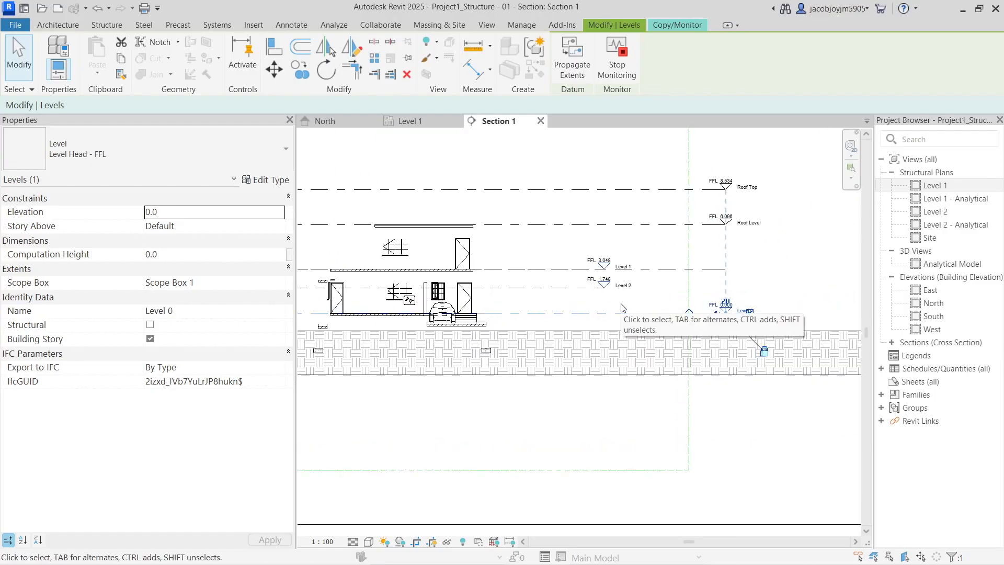
scroll(738, 317, up, 4)
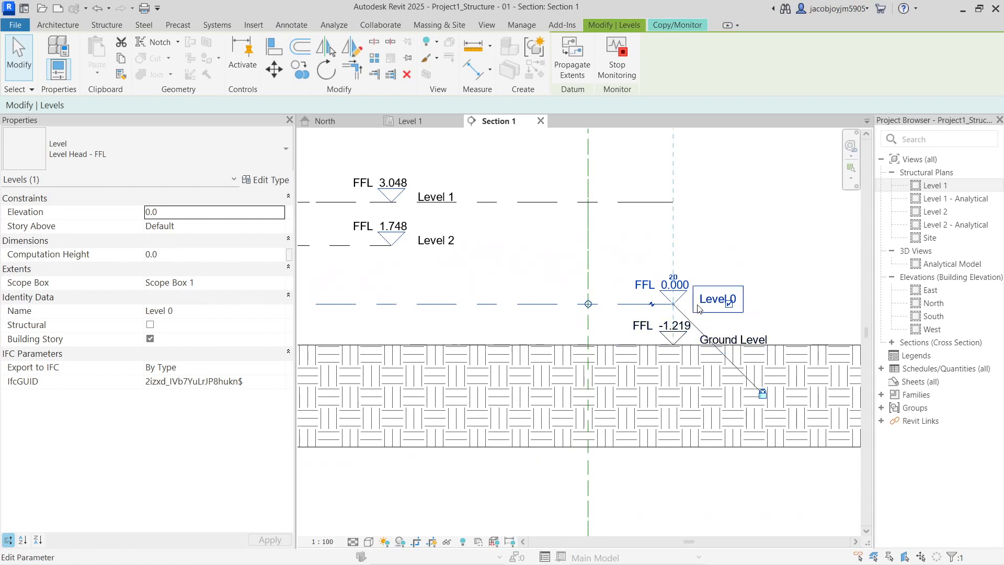
scroll(685, 303, down, 2)
click(513, 229)
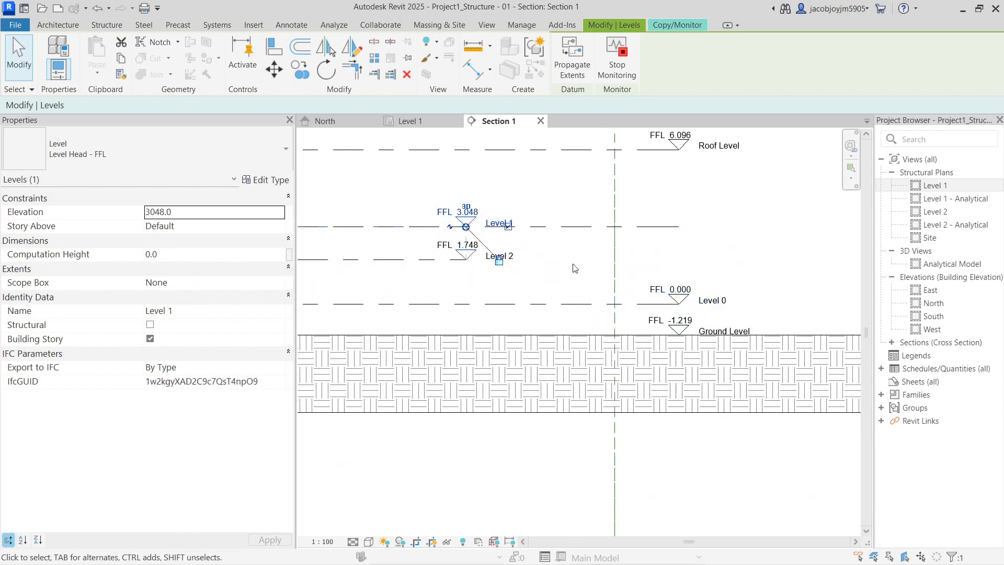
scroll(573, 267, down, 2)
middle_drag(560, 184, 632, 247)
click(635, 250)
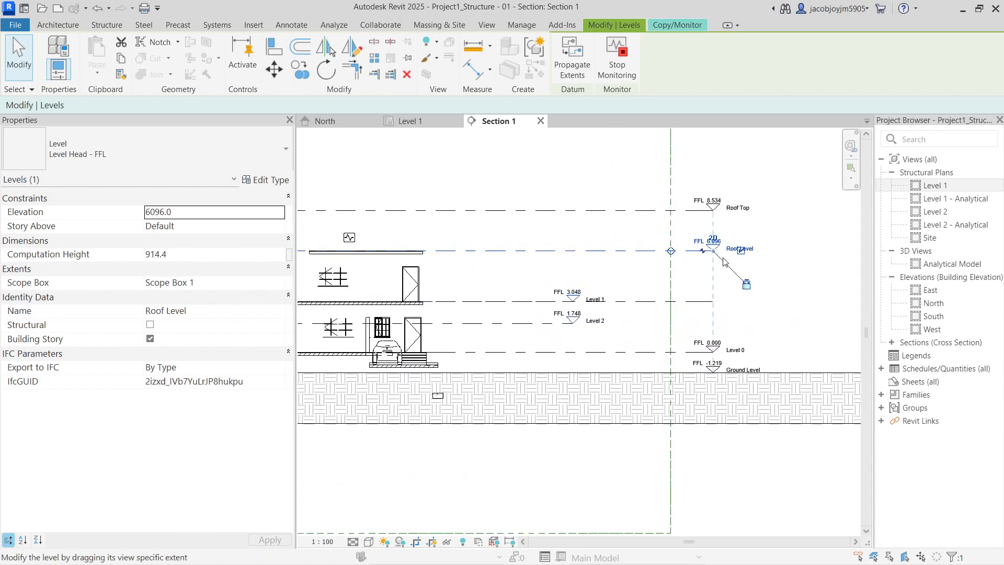
scroll(664, 254, down, 2)
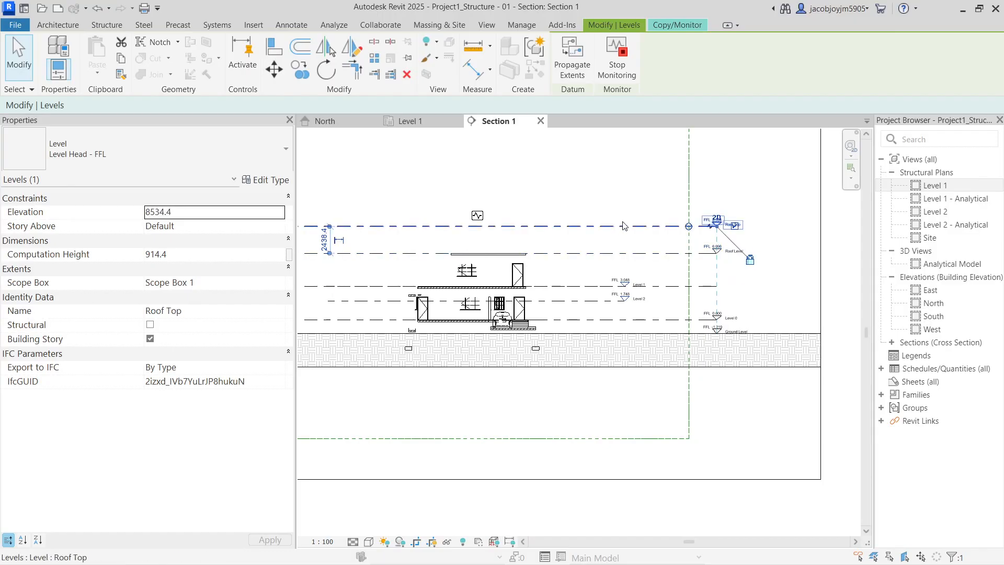
Delete the extra Level 2 along with its dependent views
click(622, 298)
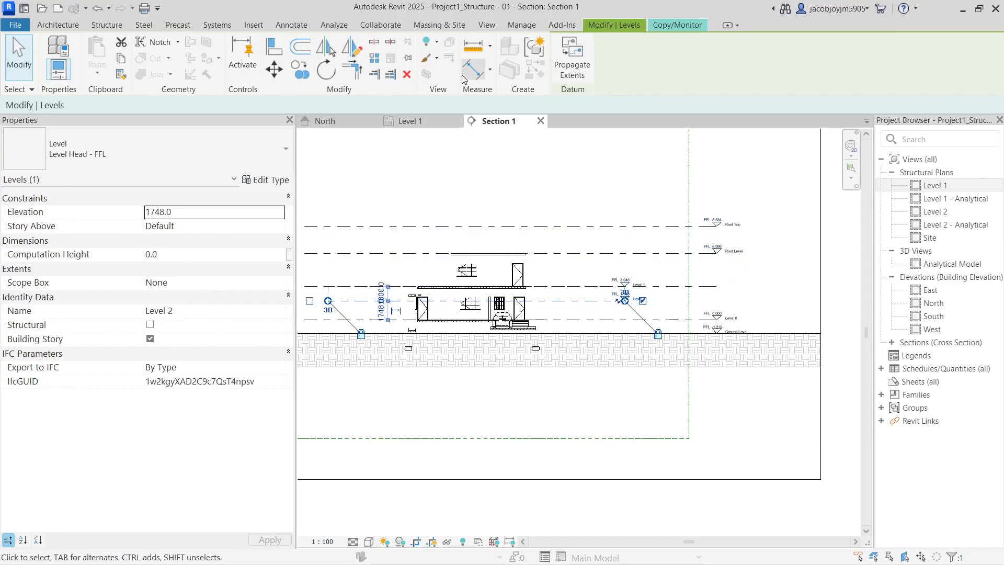
click(407, 74)
click(549, 334)
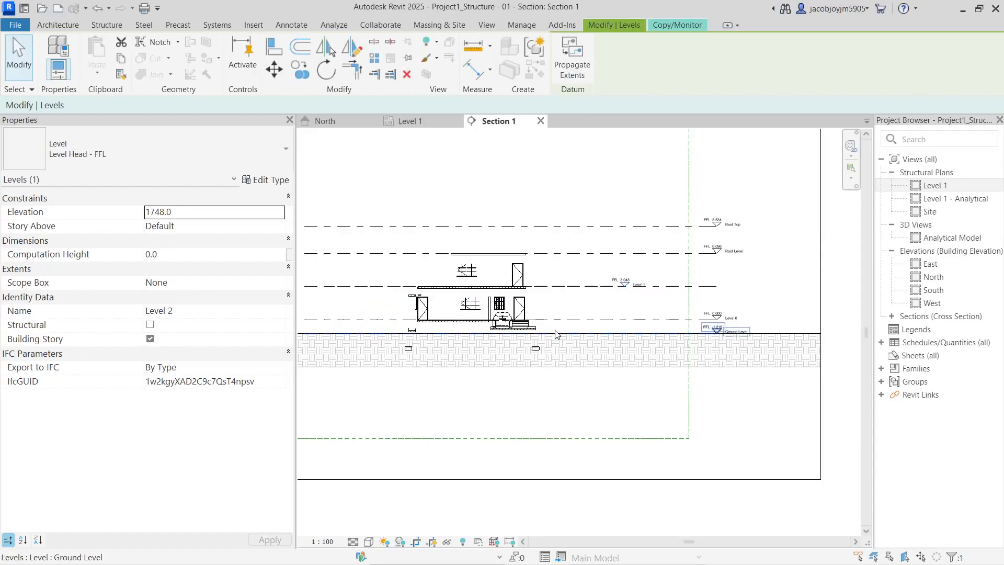
middle_drag(479, 314, 574, 313)
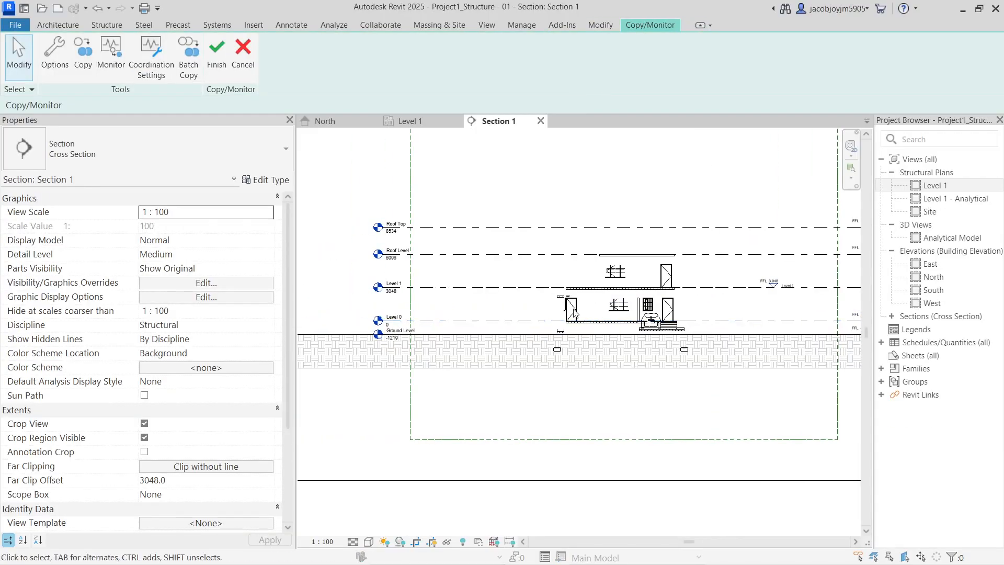
Stop monitoring the Roof Top level
click(486, 321)
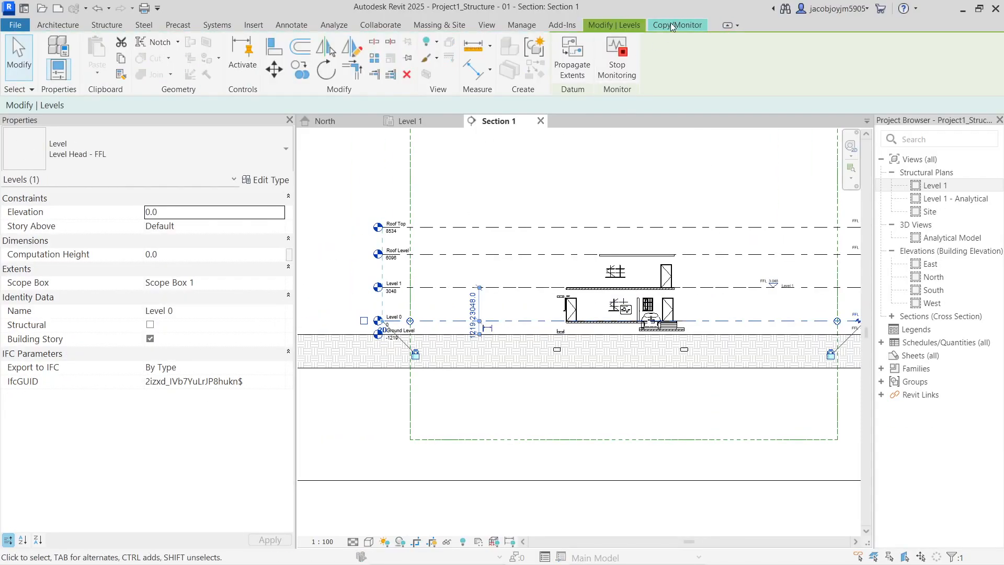
click(608, 227)
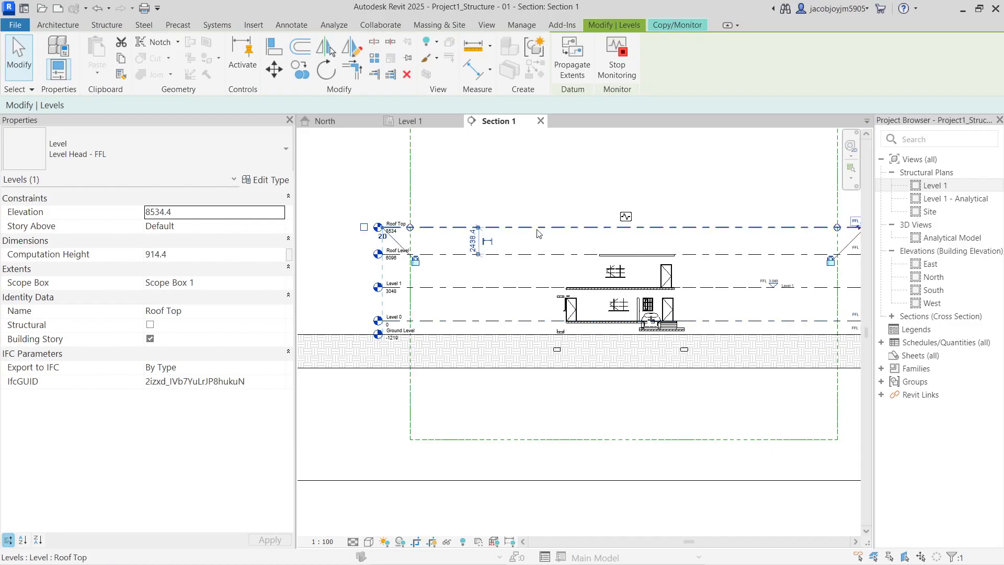
click(623, 74)
click(636, 202)
click(634, 227)
click(635, 203)
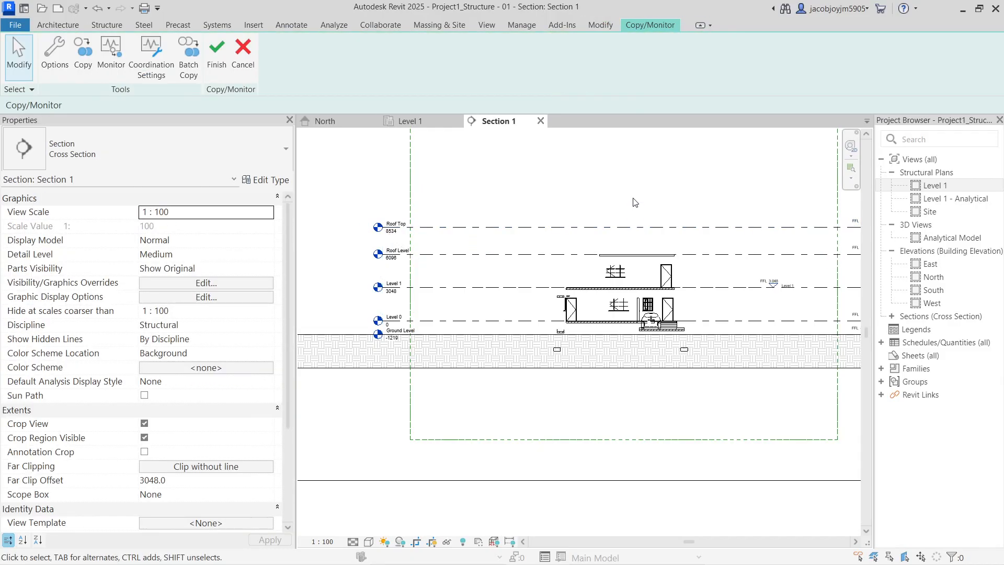
Monitor Roof Top against the linked Roof Top level and finish the session
click(102, 65)
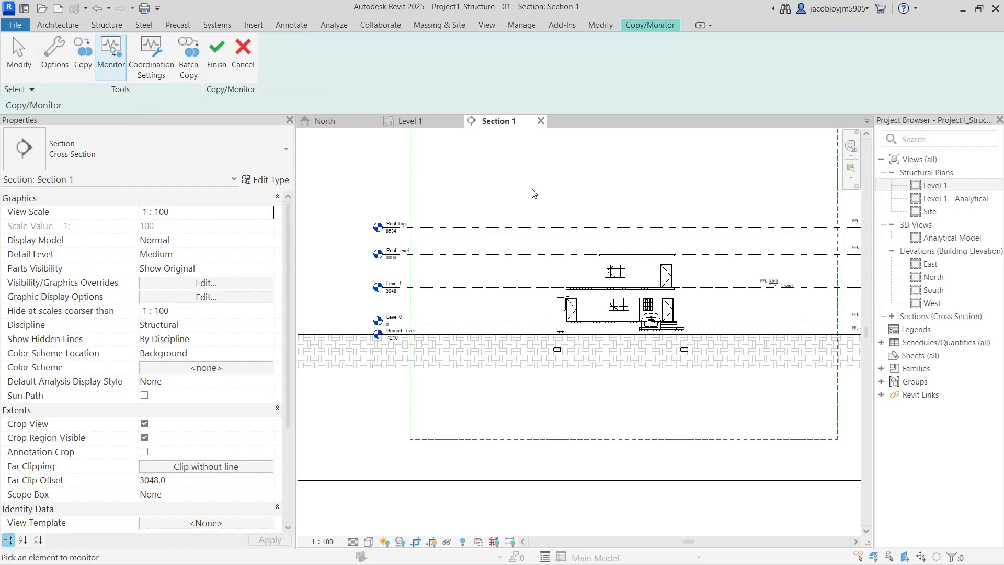
click(574, 230)
click(216, 53)
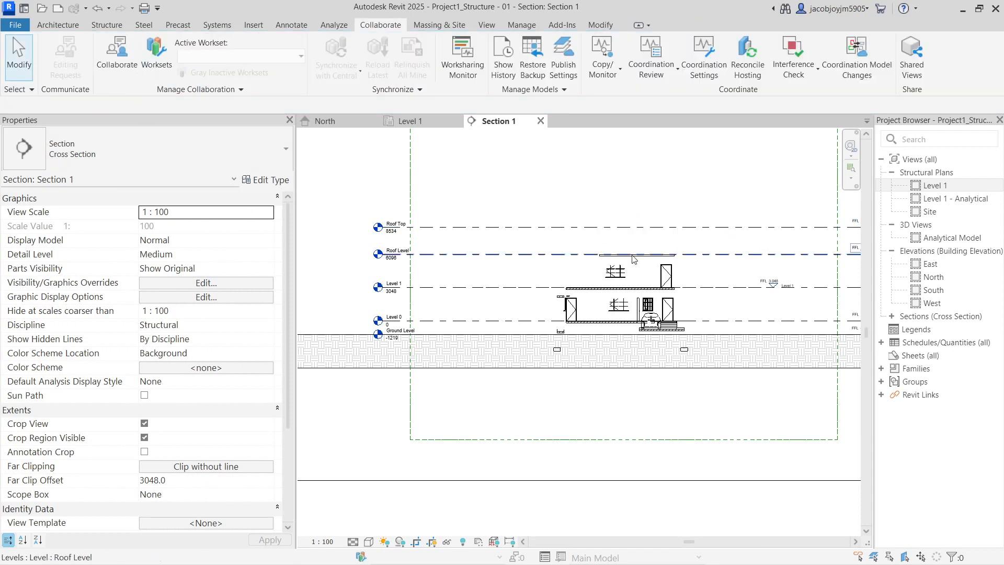
Hide the linked architecture model in Section 1 through VG's Revit Links tab
middle_drag(585, 274, 526, 300)
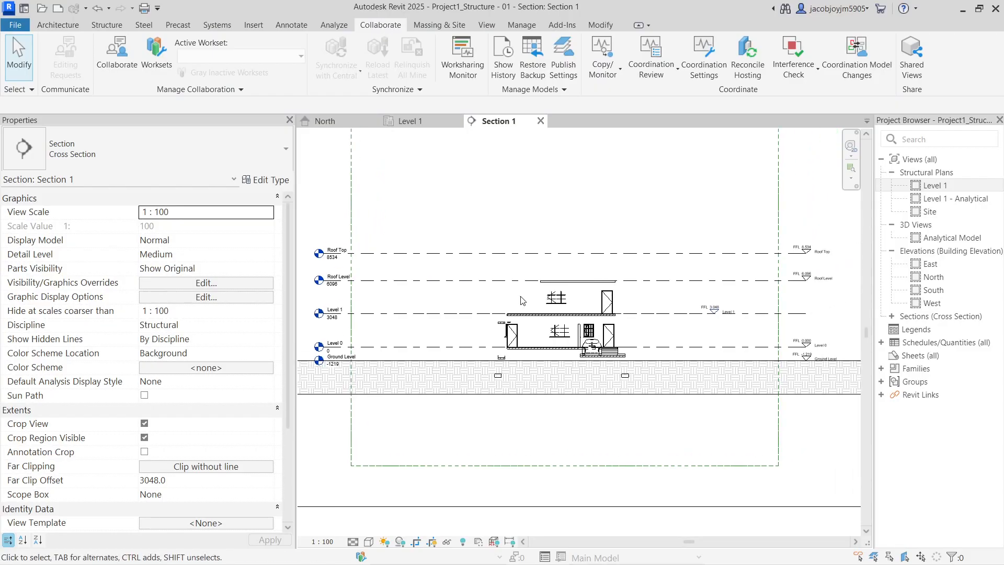
scroll(522, 300, down, 3)
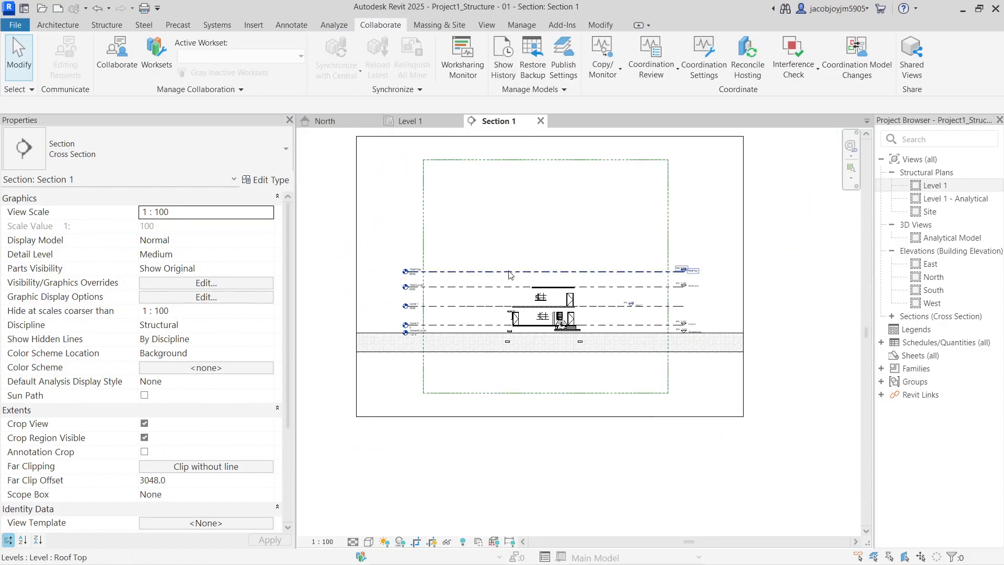
key(v)
key(g)
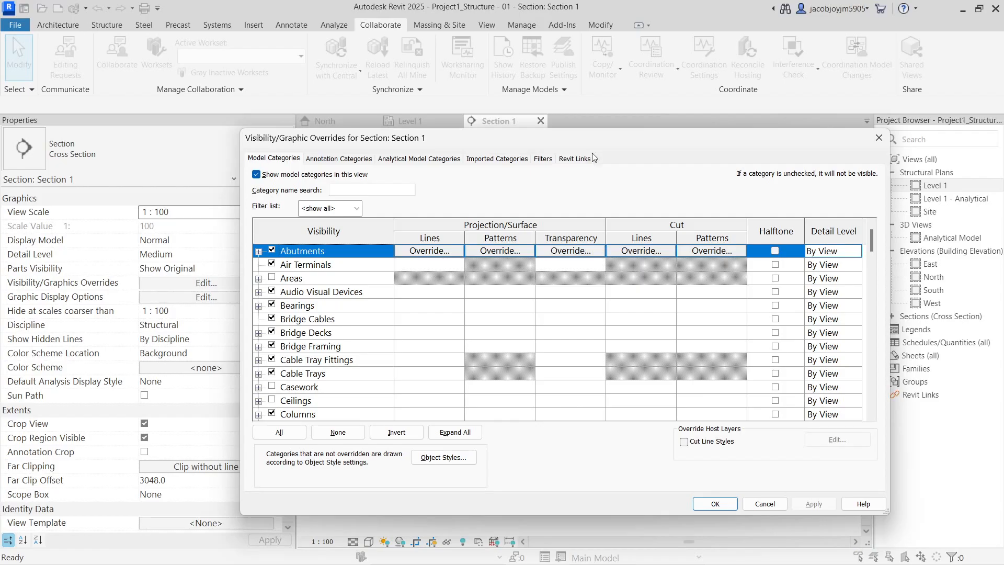
click(579, 159)
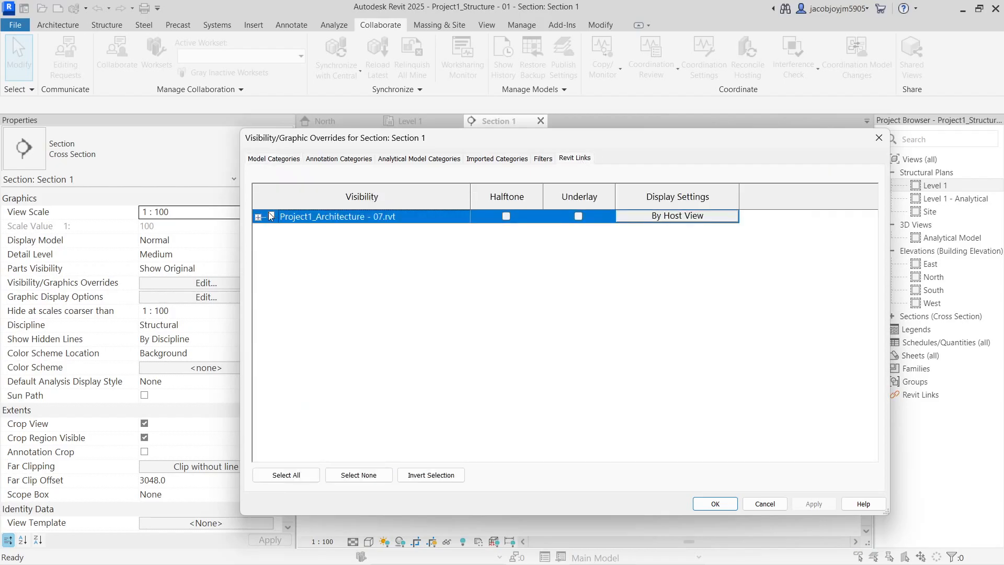
click(715, 503)
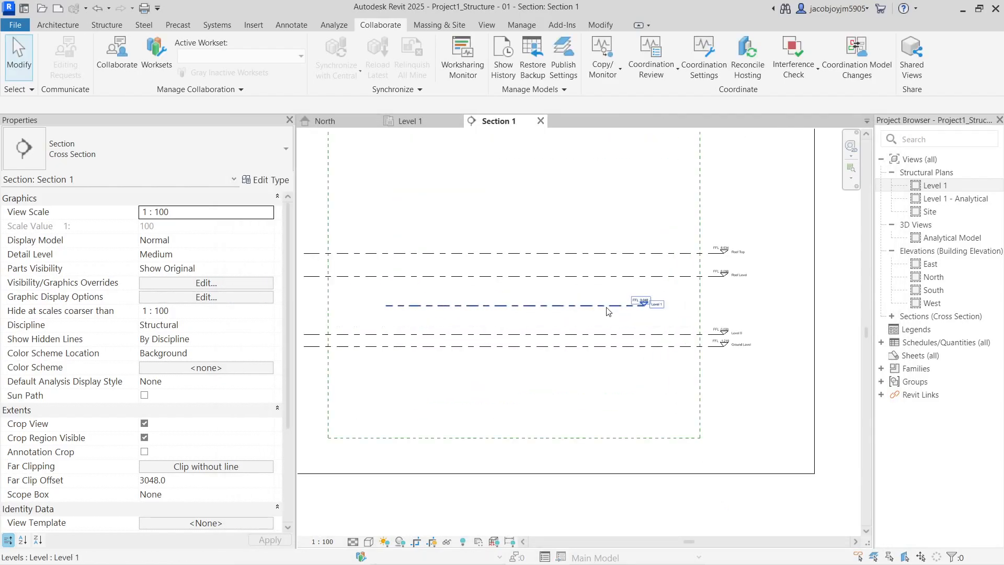
click(720, 393)
click(761, 393)
Review Roof Top, Roof Level, Level 1, Level 0 and Ground Level one by one
scroll(701, 297, up, 2)
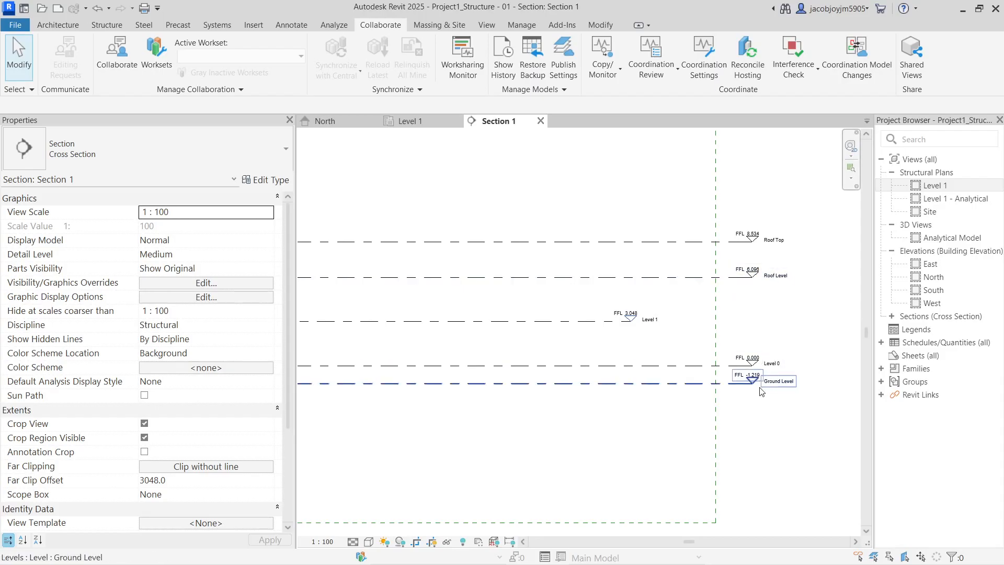
click(588, 324)
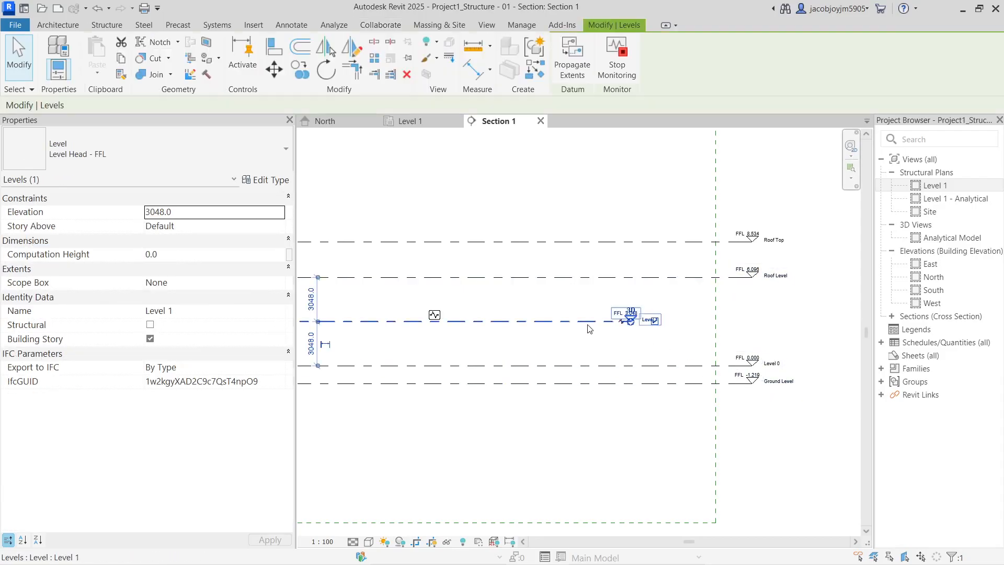
scroll(590, 328, down, 2)
click(549, 270)
click(548, 294)
click(546, 323)
click(544, 352)
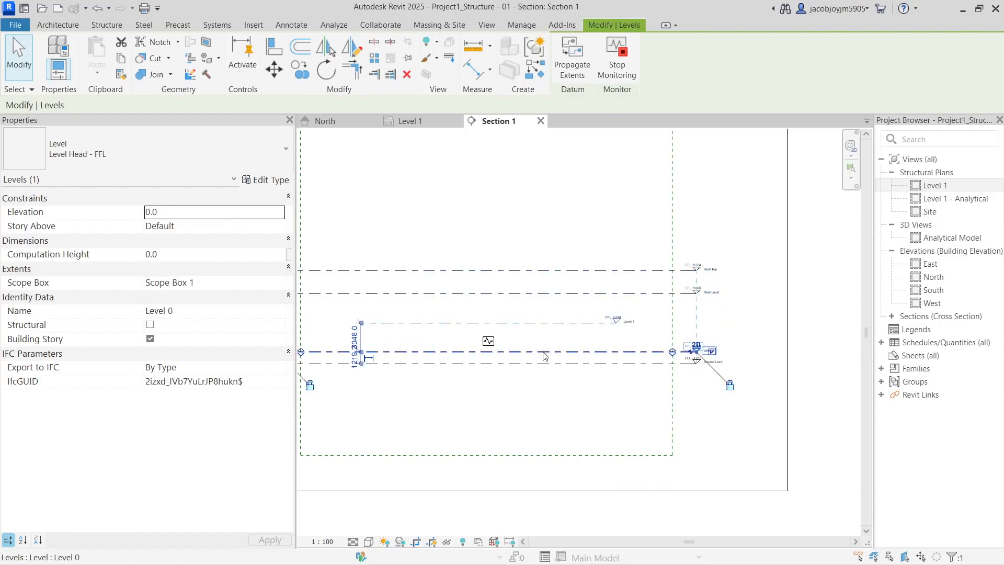
click(544, 364)
middle_drag(444, 390, 648, 381)
click(452, 372)
scroll(453, 373, down, 2)
scroll(452, 372, down, 1)
Crossing-select all five levels and set their Scope Box to Scope Box 1
drag(616, 240, 524, 410)
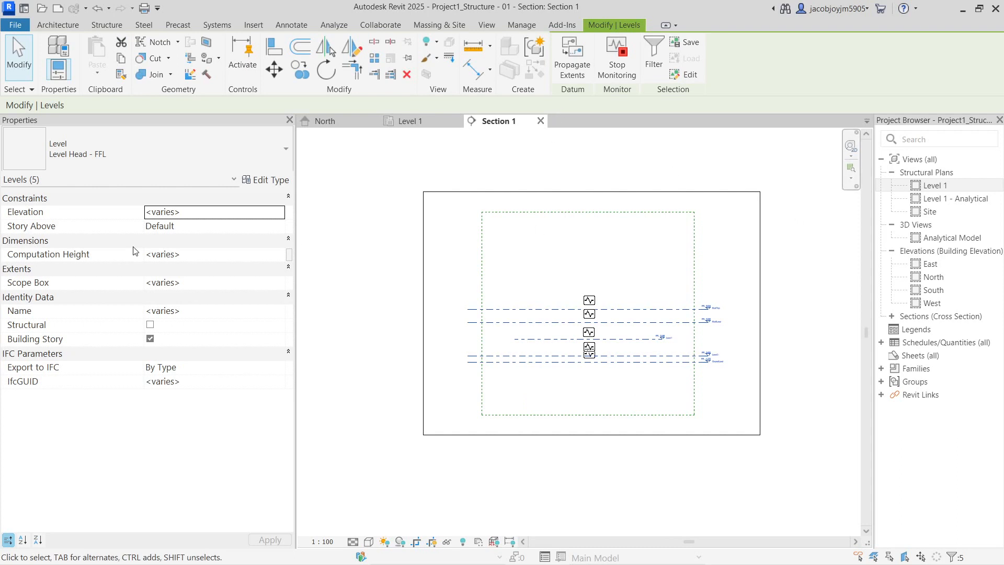
click(262, 282)
click(282, 282)
click(172, 307)
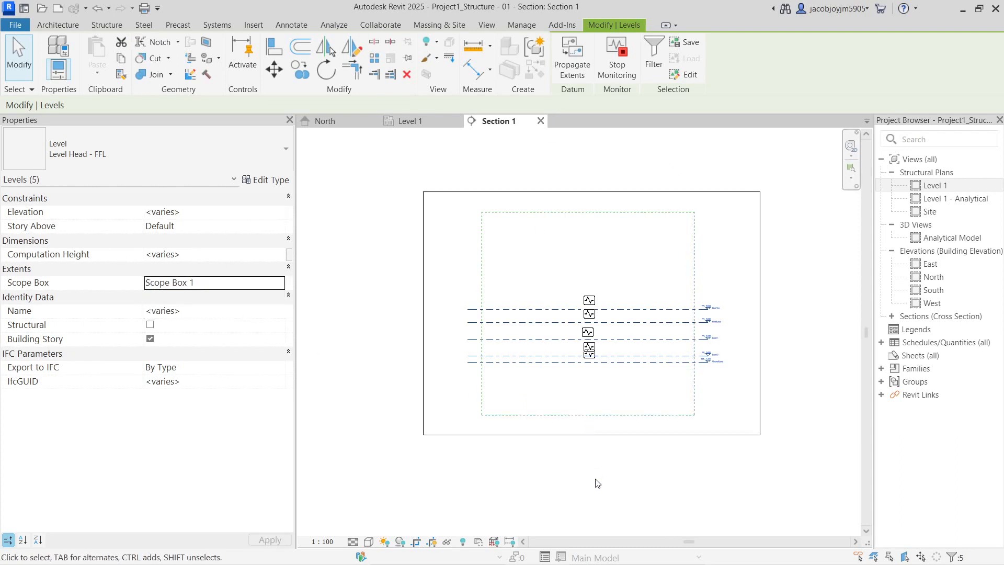
click(597, 482)
scroll(672, 349, up, 2)
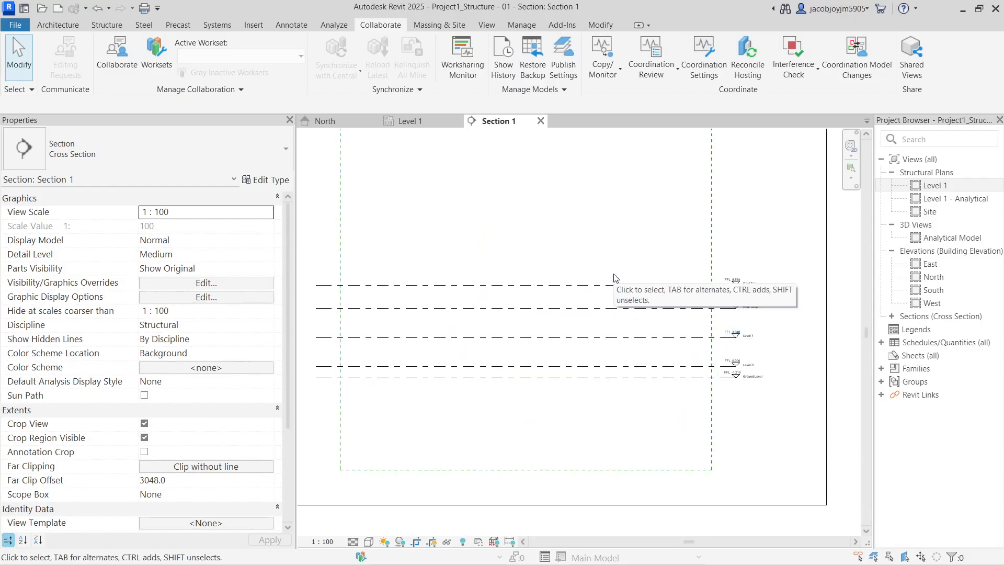
Show the linked architecture model again in Section 1's visibility settings
key(v)
key(g)
click(578, 159)
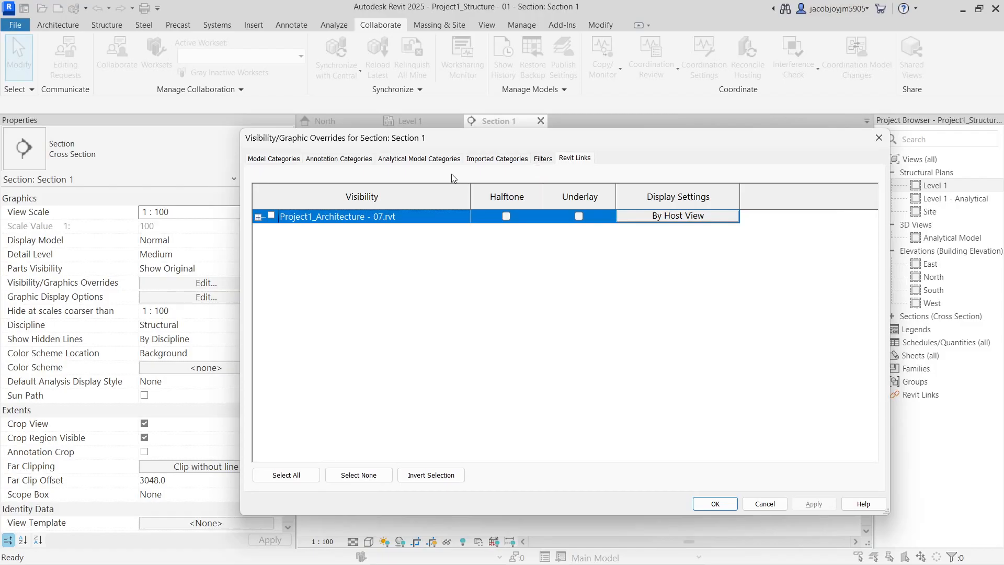
click(715, 503)
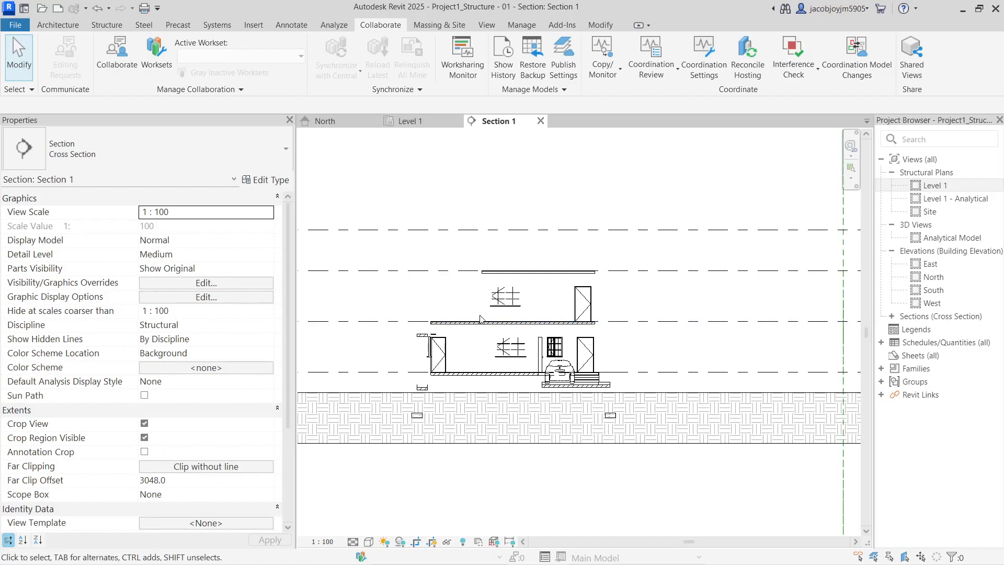
Open the default 3D view in Shaded visual style, orbited near eye level
click(486, 26)
click(408, 50)
scroll(545, 323, up, 5)
mouse_move(559, 369)
shift+middle_down()
mouse_move(596, 307)
mouse_move(546, 356)
shift+middle_up()
scroll(574, 328, up, 4)
scroll(601, 317, down, 3)
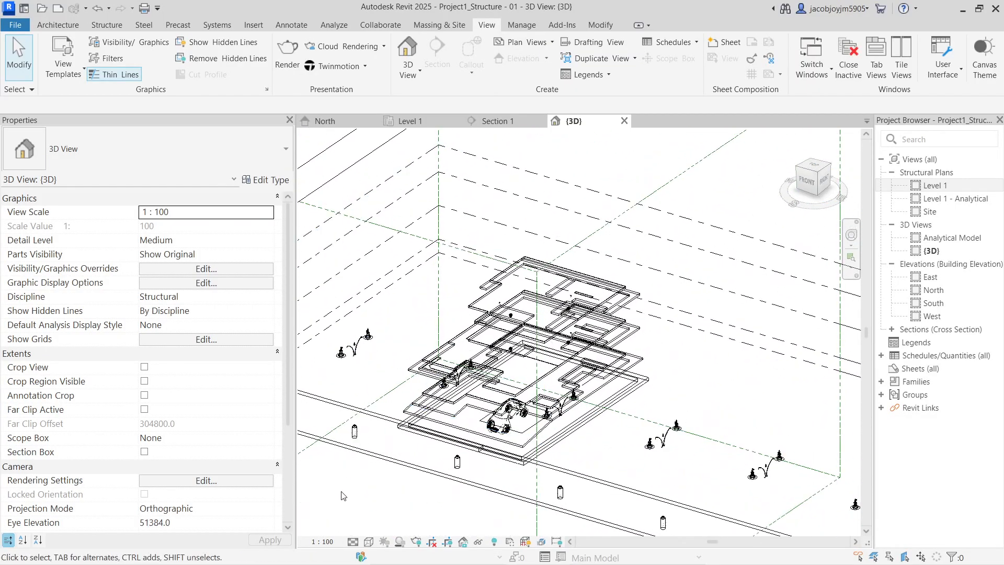
click(368, 542)
click(391, 487)
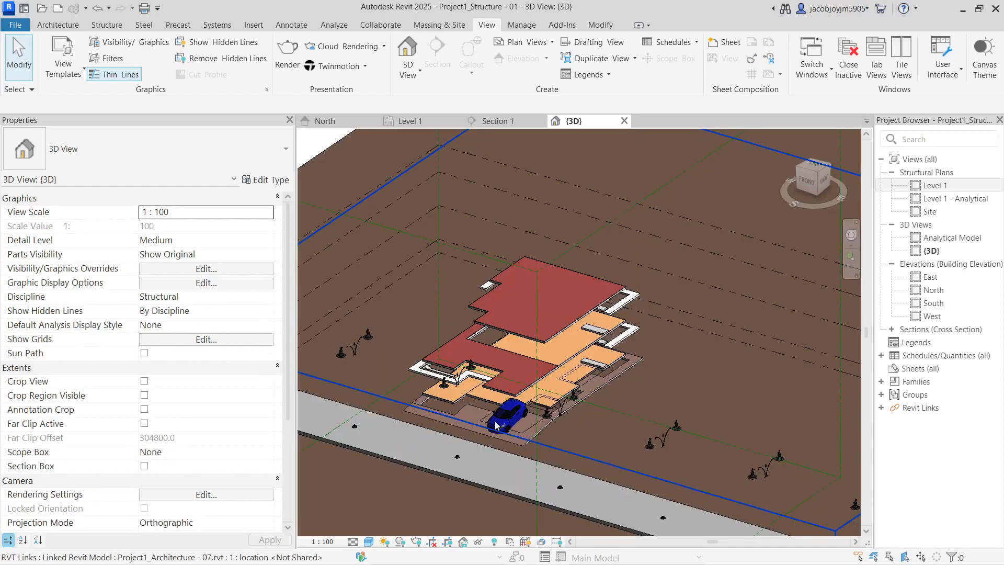
mouse_move(540, 378)
shift+middle_down()
mouse_move(566, 322)
mouse_move(535, 373)
mouse_move(534, 323)
mouse_move(545, 380)
shift+middle_up()
Open the Level 1 structural plan centred on the building
click(946, 185)
double_click(947, 186)
scroll(587, 349, up, 5)
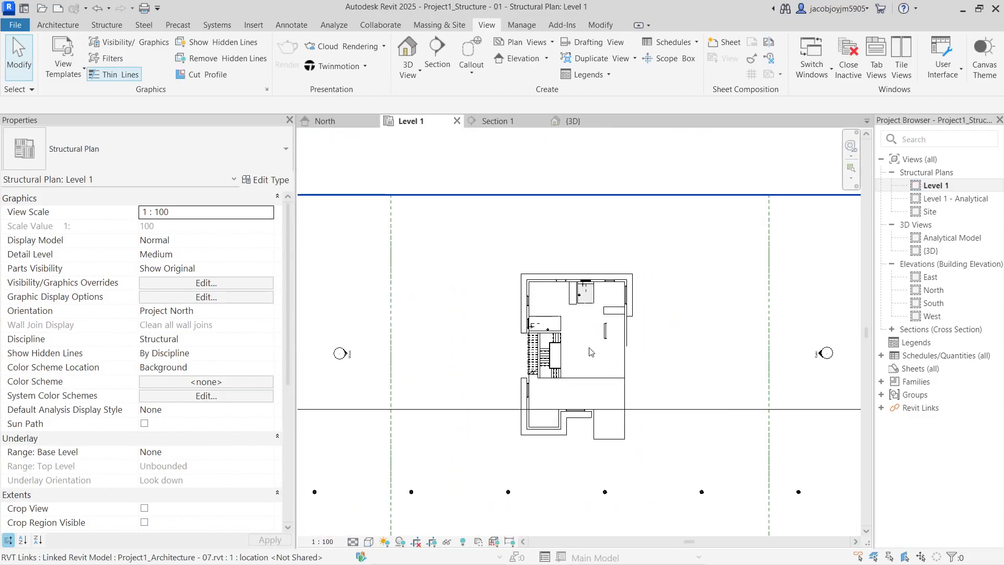
middle_drag(588, 349, 560, 306)
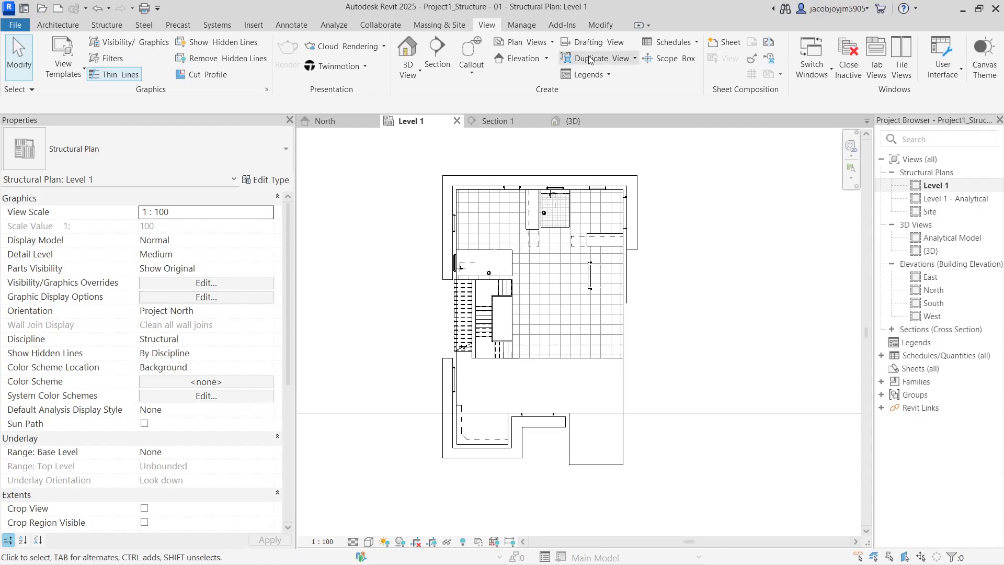
click(665, 42)
click(587, 92)
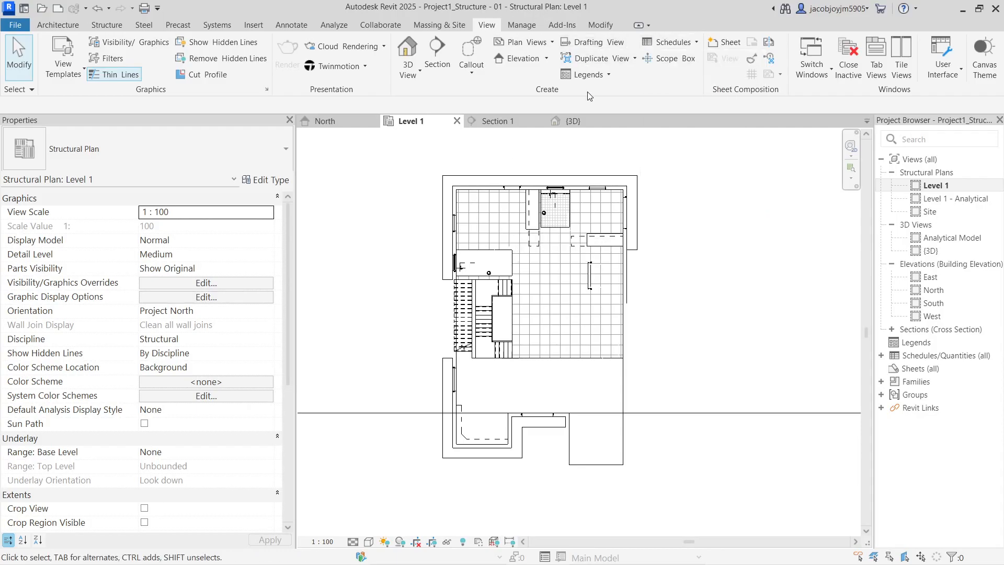
Create structural plans for Ground Level, Level 0, Roof Level and Roof Top
click(523, 45)
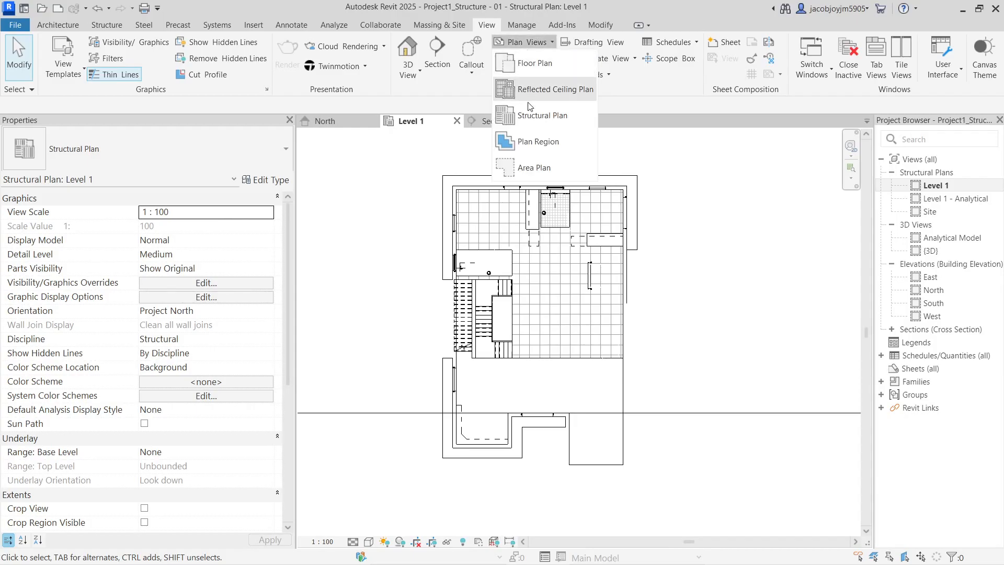
click(529, 122)
shift+click(452, 260)
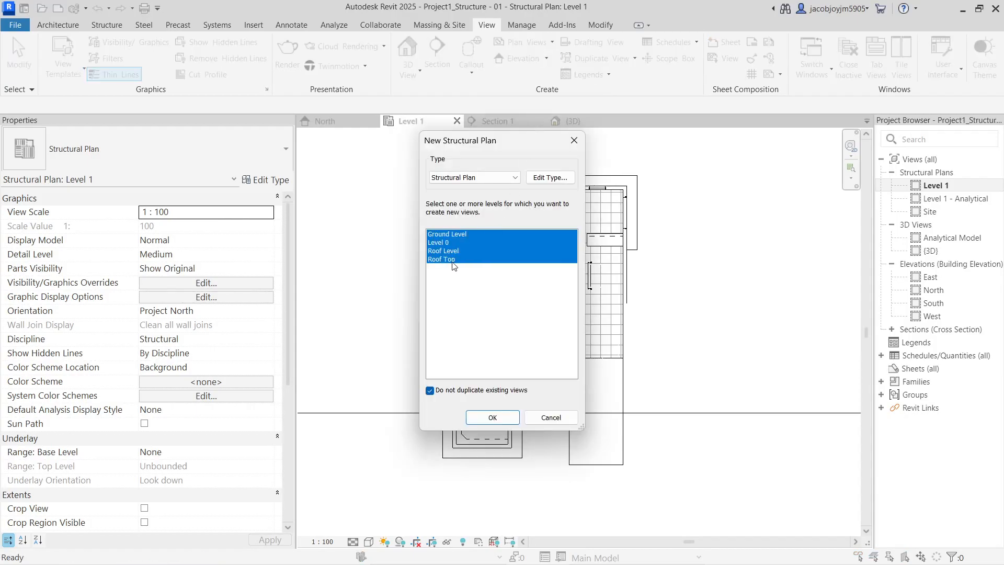
click(495, 421)
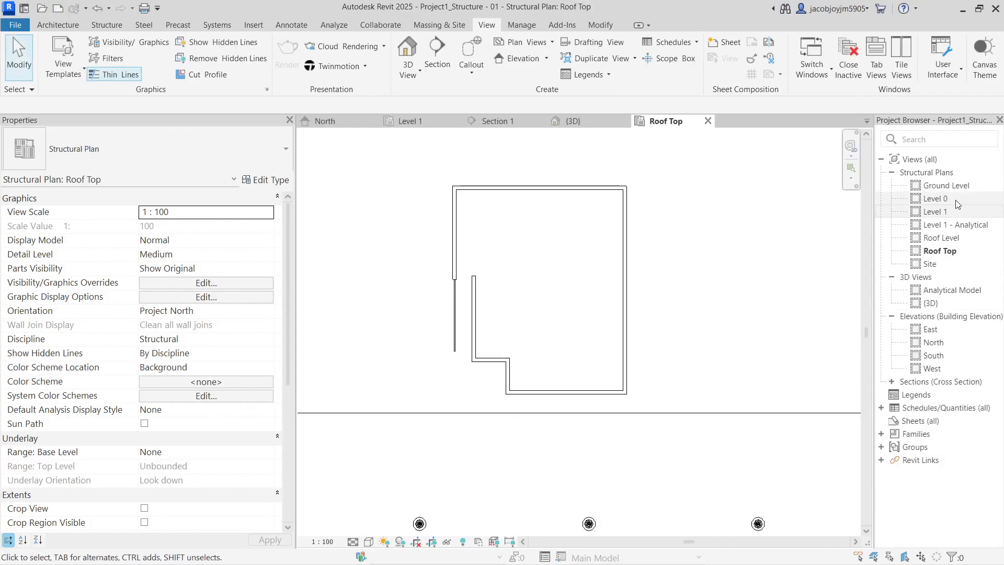
Open the Level 0 structural plan and check the linked architecture model there
double_click(946, 201)
click(695, 249)
key(Escape)
click(528, 193)
key(Escape)
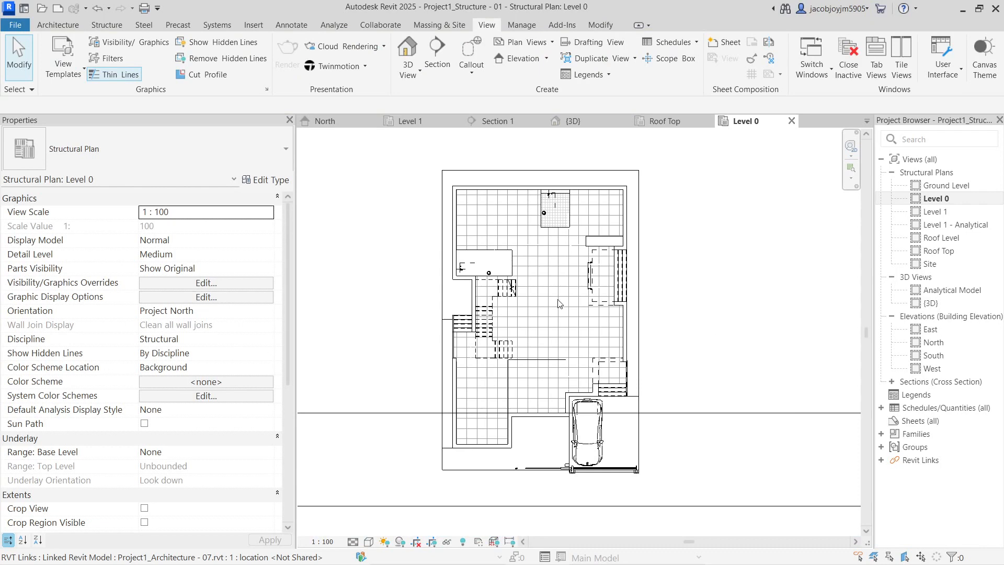
key(v)
key(g)
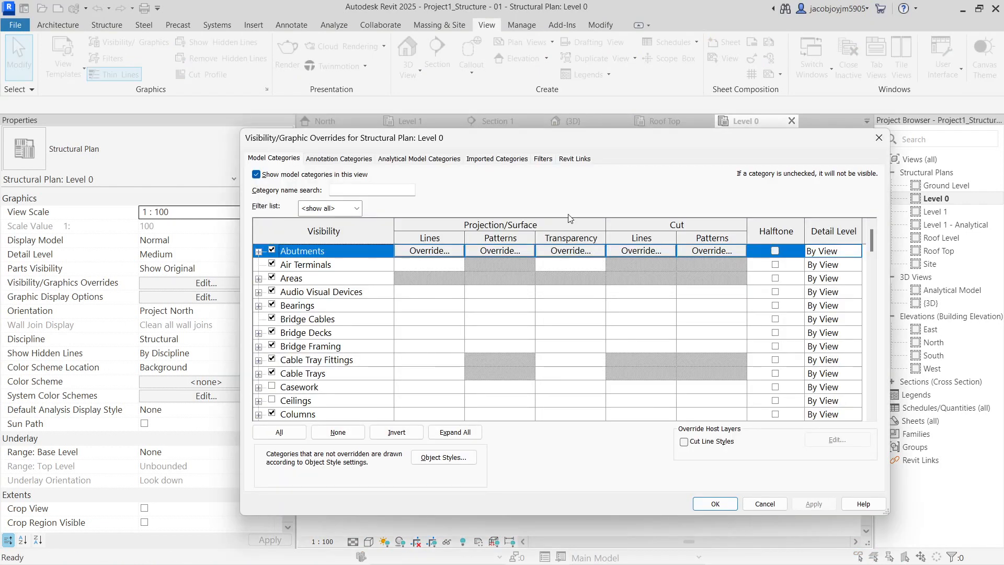
Inspect the Project1_Architecture link's display settings and the host model category overrides
click(578, 159)
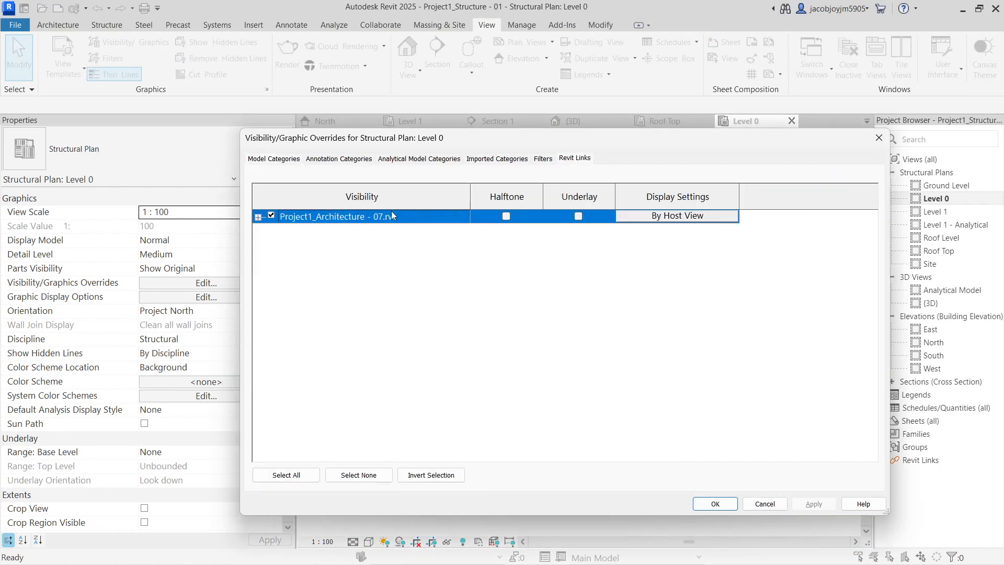
click(257, 216)
click(662, 217)
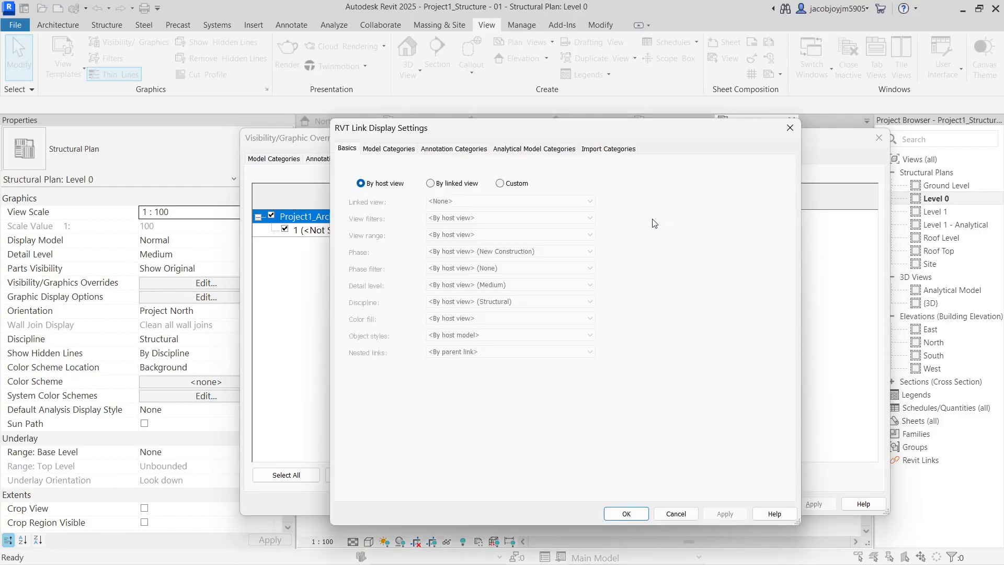
click(389, 149)
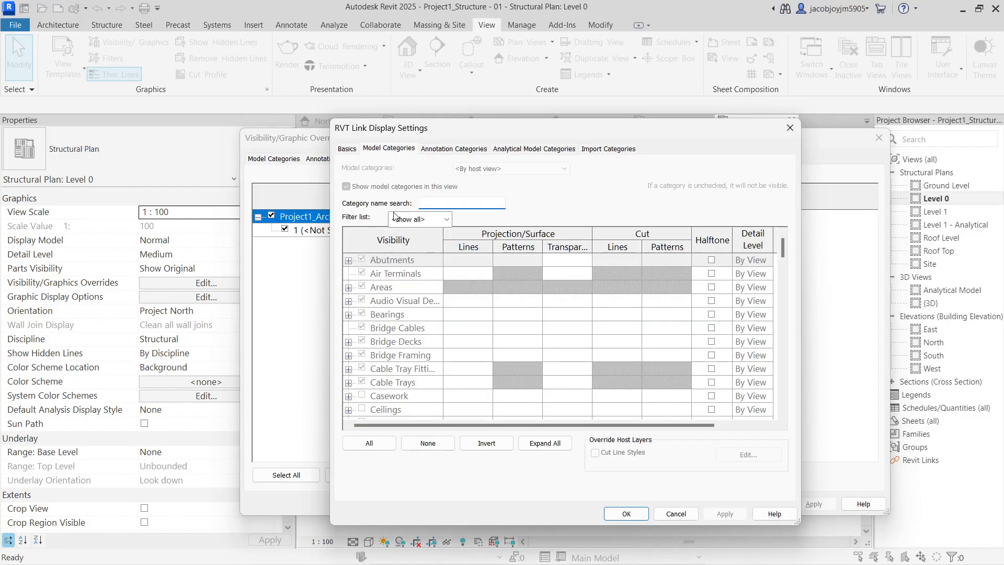
key(Escape)
click(285, 159)
click(580, 160)
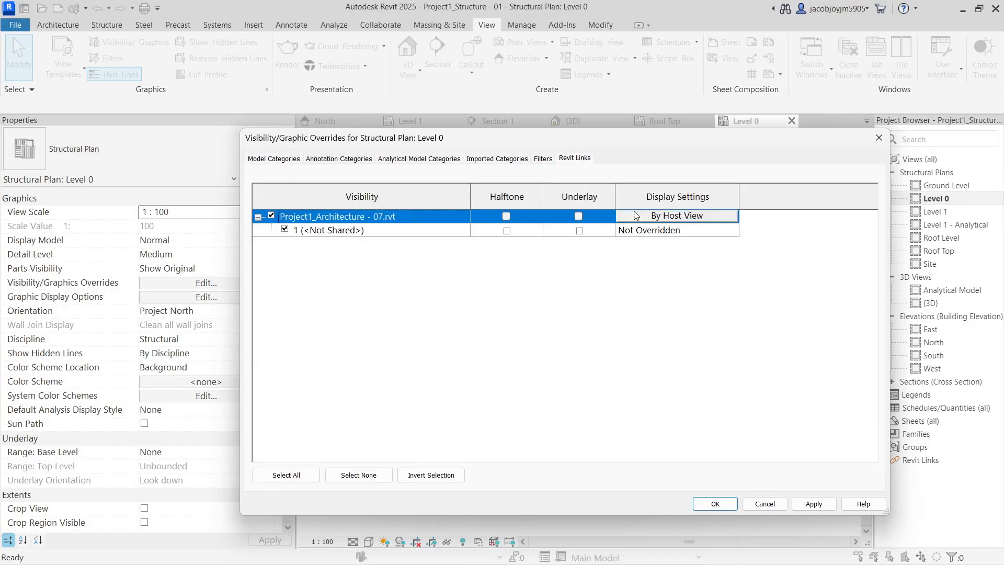
Set the architecture link to Custom display with all model categories visible, and apply
click(677, 216)
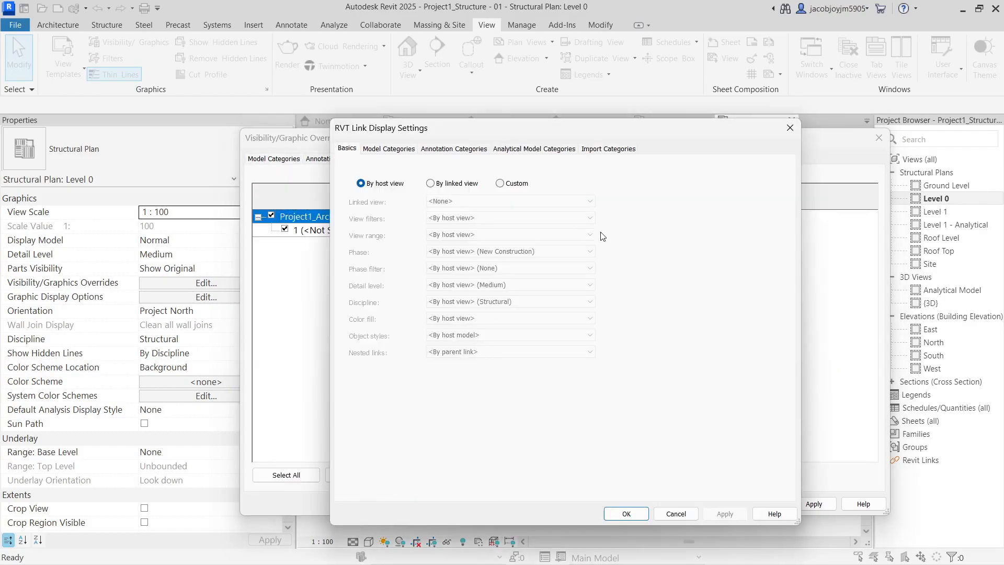
click(518, 184)
click(377, 149)
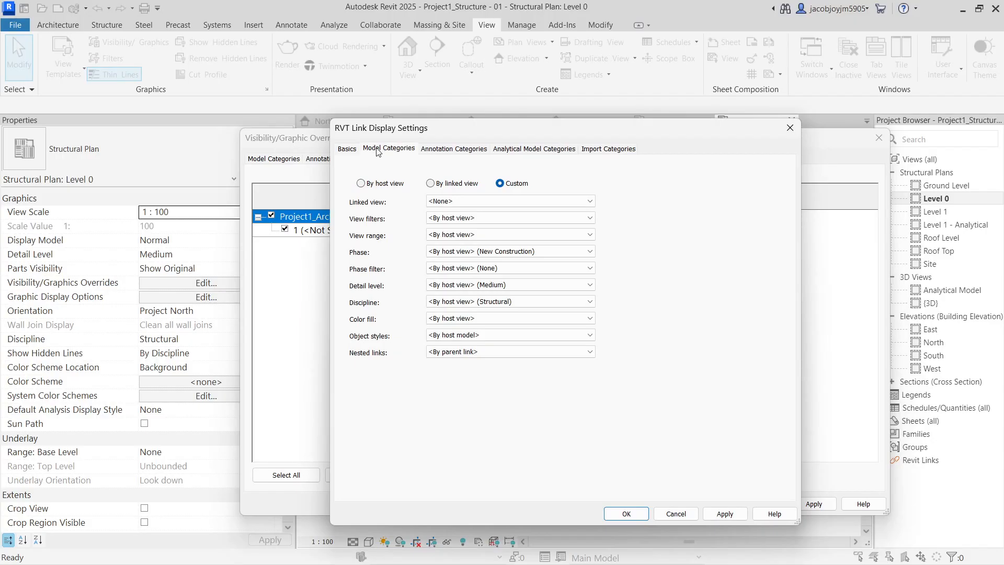
click(465, 169)
click(463, 189)
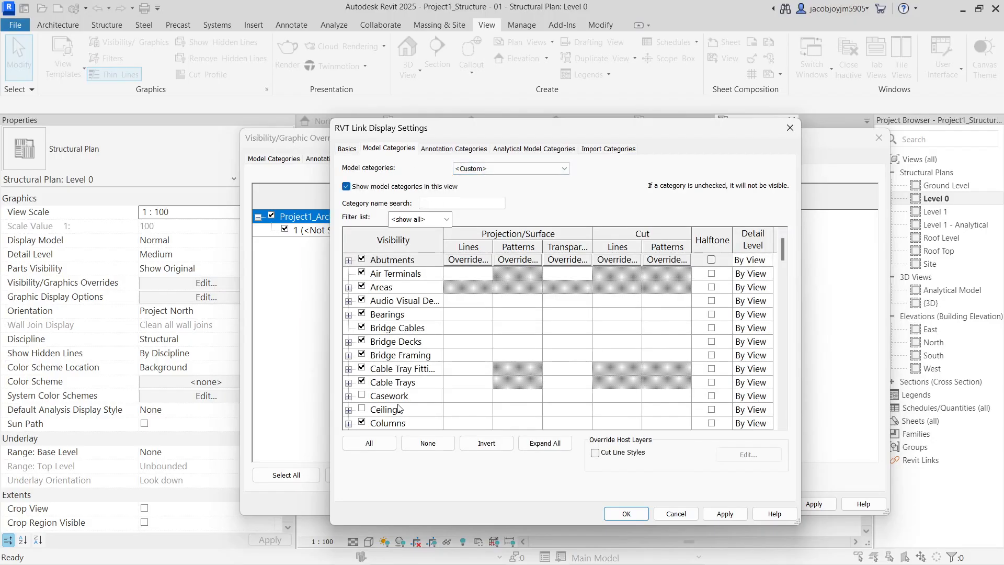
click(370, 443)
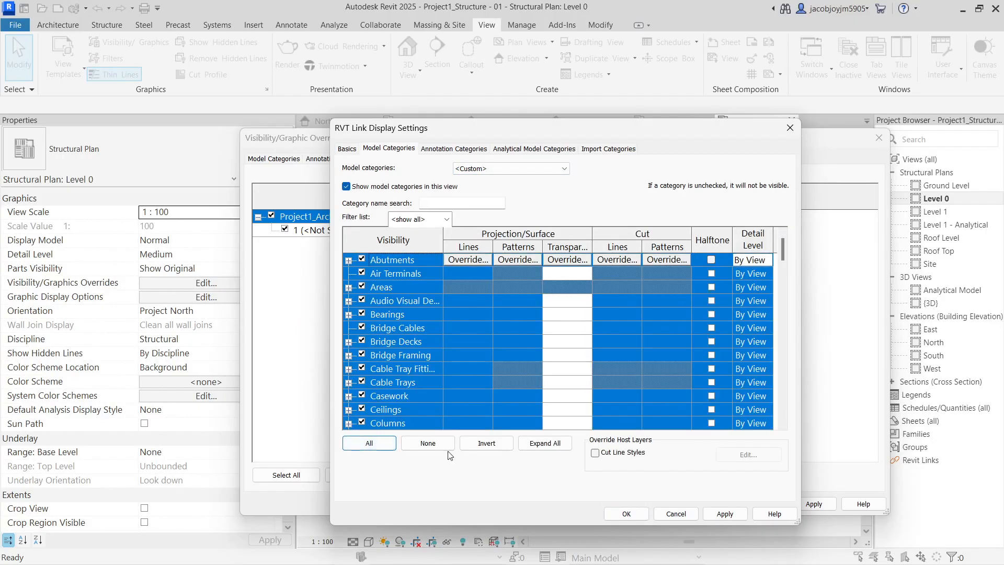
click(626, 513)
click(715, 503)
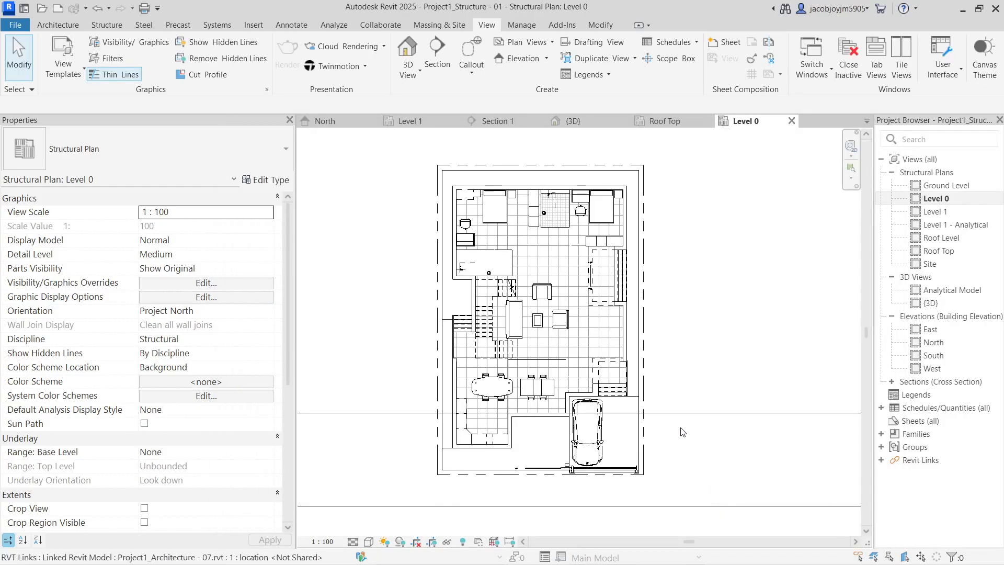
scroll(604, 276, up, 2)
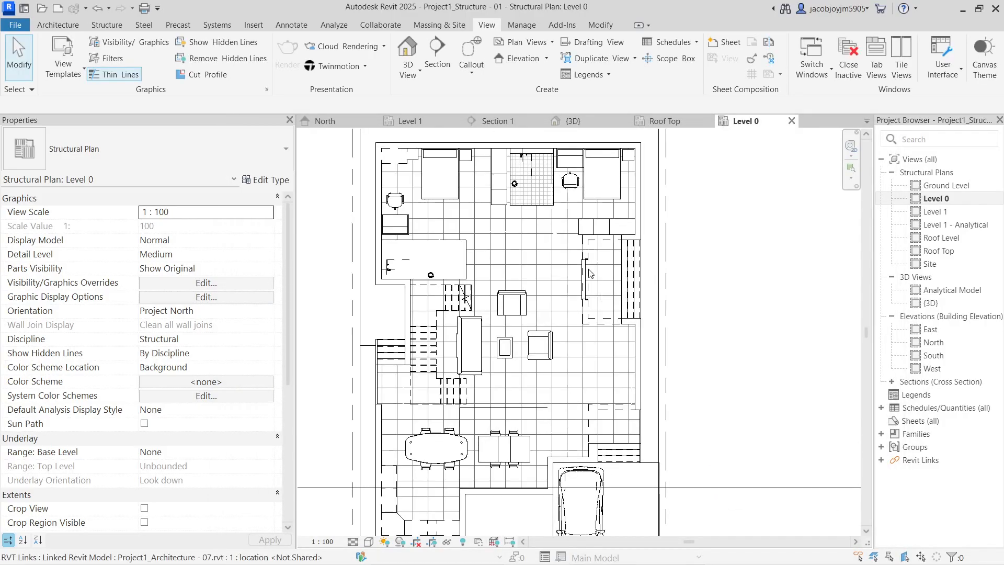
Leave the discipline as Structural and create new floor plans for all five levels
click(270, 340)
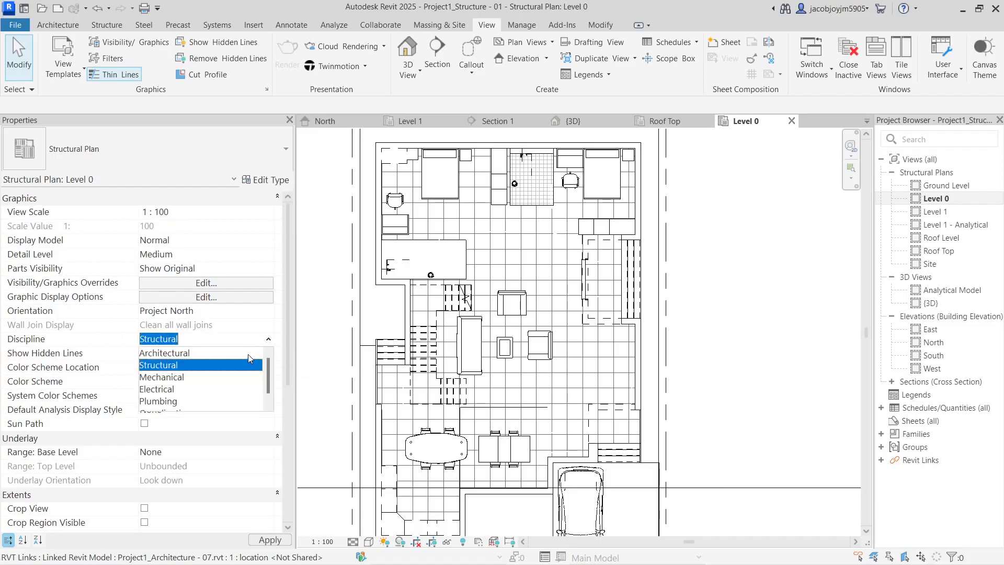
click(548, 310)
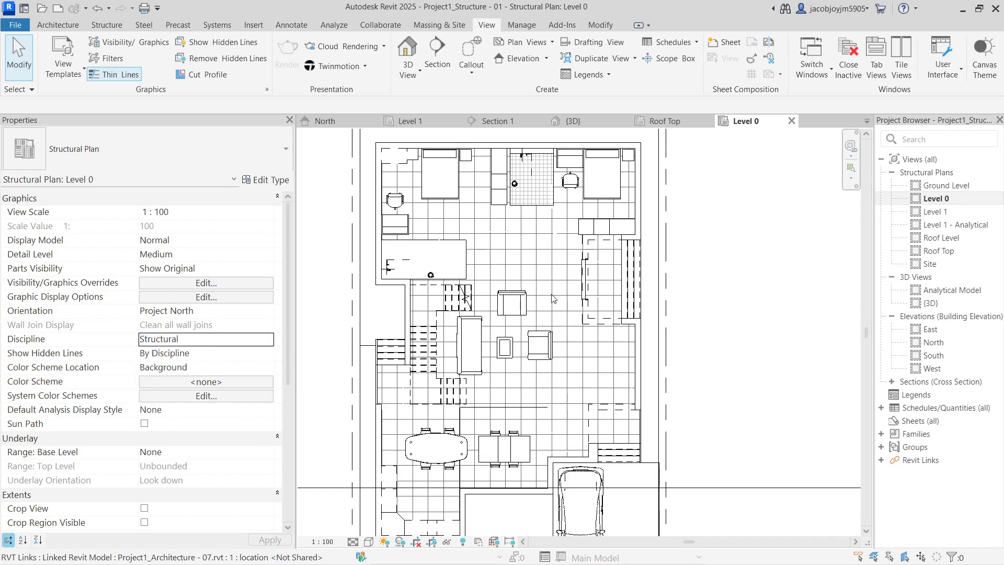
click(529, 44)
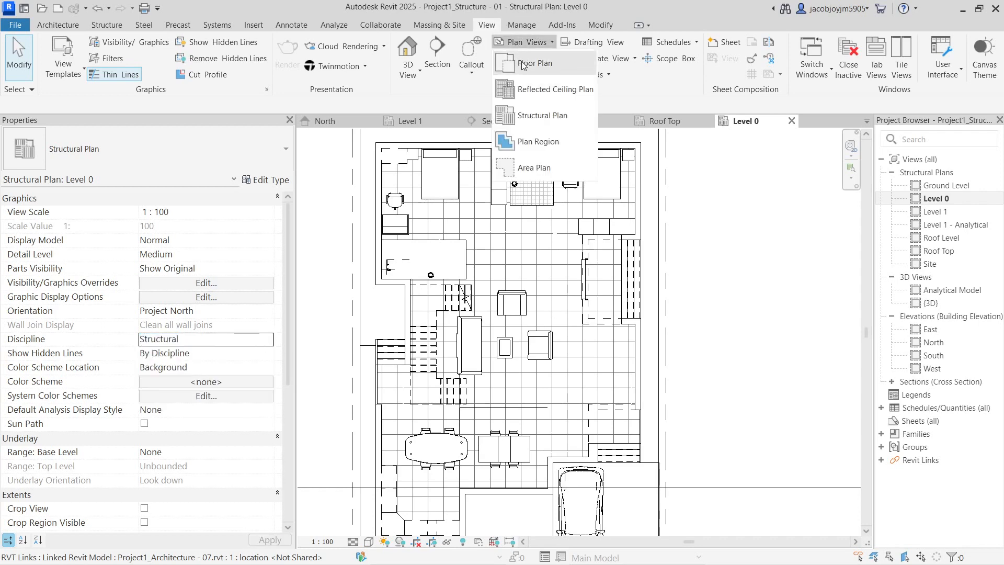
click(522, 64)
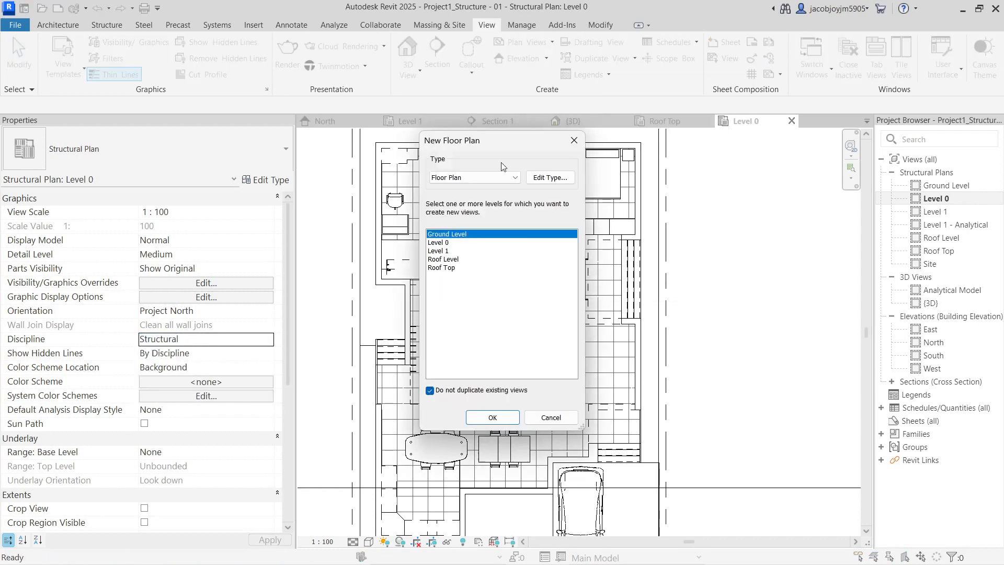
shift+click(453, 268)
click(492, 417)
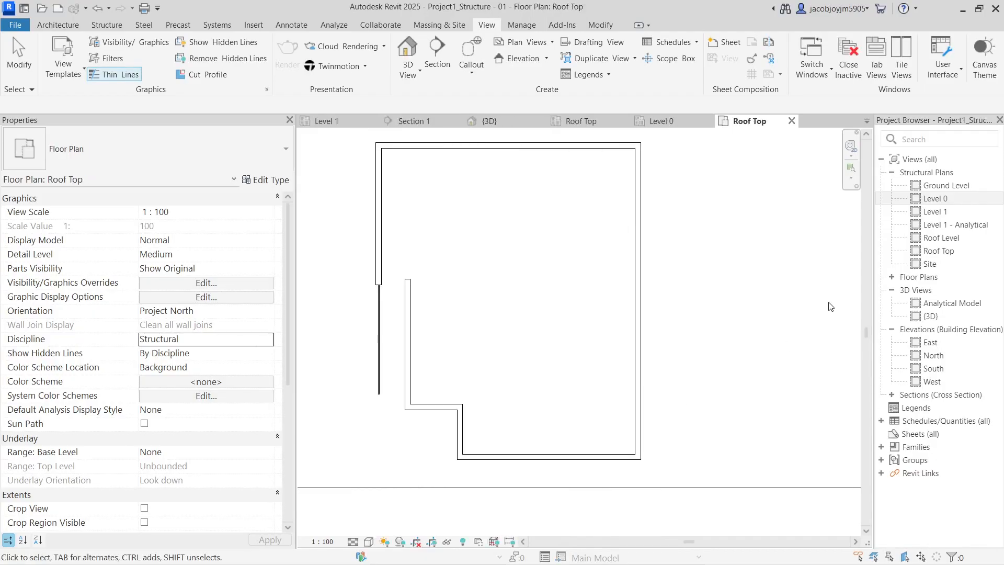
Open the Level 0 floor plan and set its discipline to Coordination
click(892, 277)
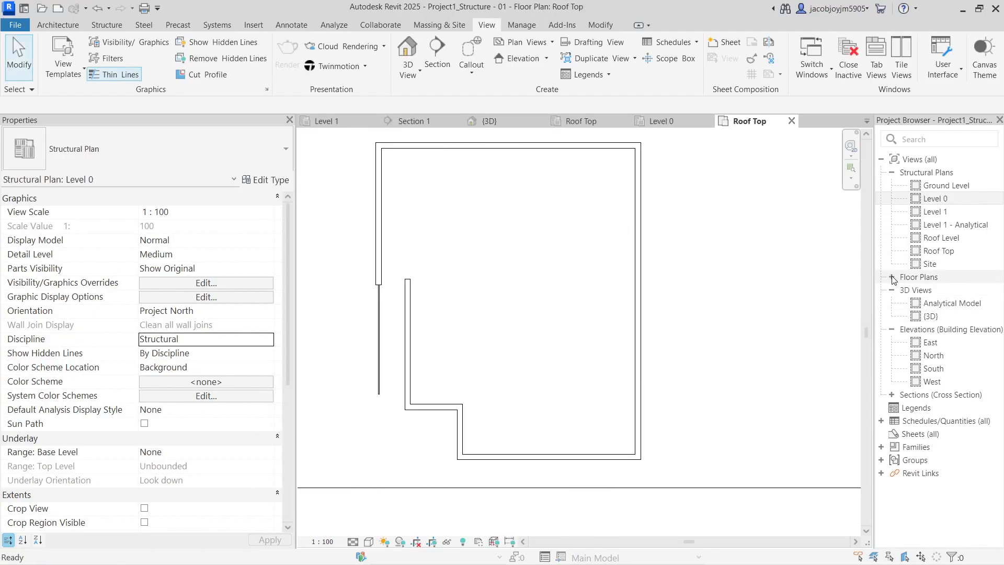
double_click(932, 303)
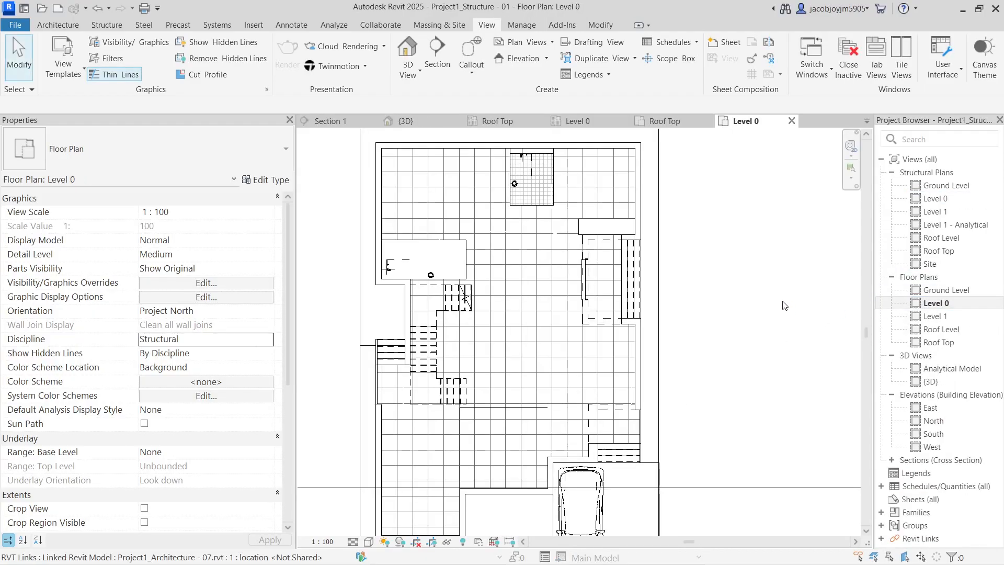
scroll(454, 199, down, 5)
scroll(487, 262, up, 3)
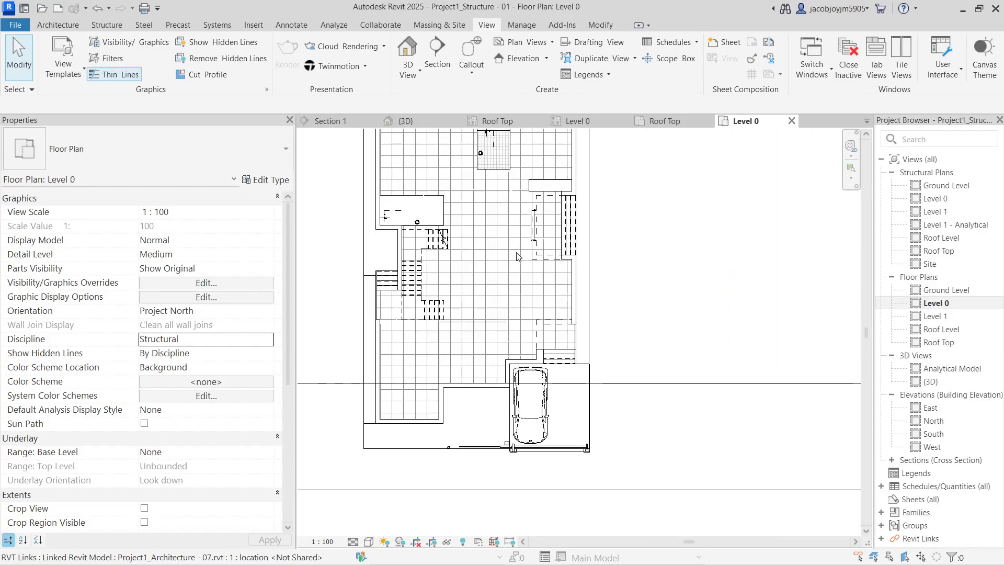
middle_drag(516, 253, 526, 260)
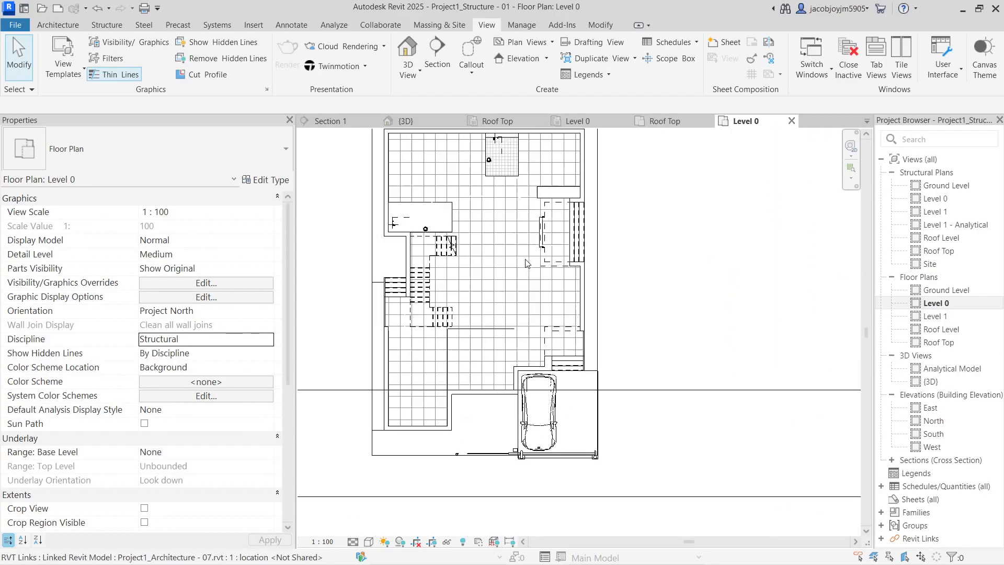
click(276, 344)
scroll(202, 395, down, 1)
click(193, 402)
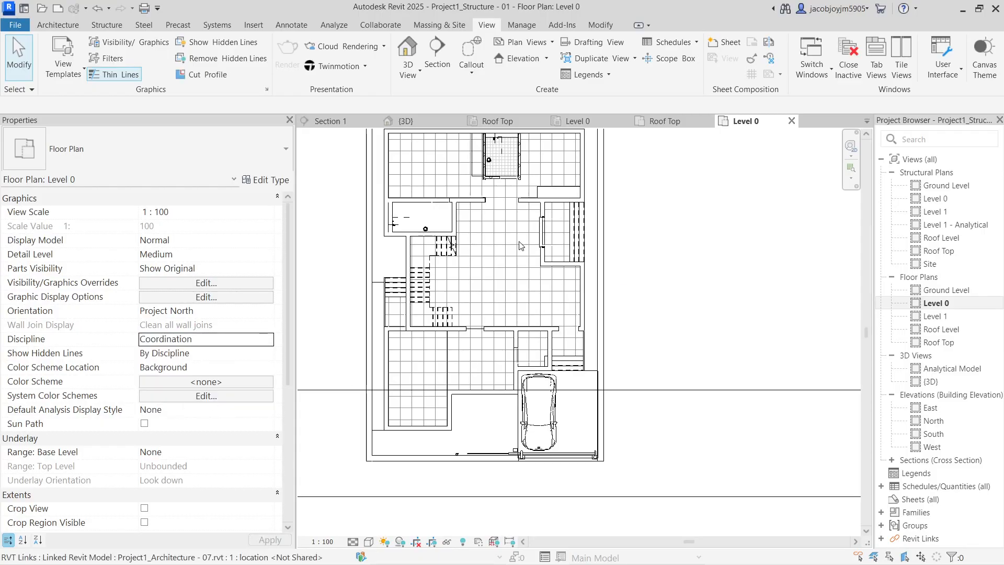
Select all five floor plans and set their discipline to Coordination
click(944, 290)
shift+click(934, 342)
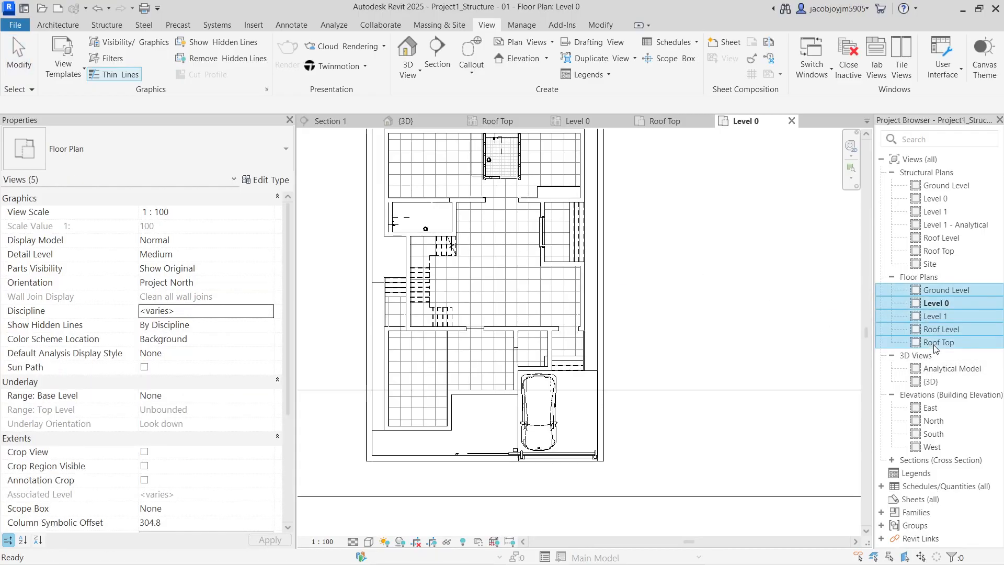
click(269, 311)
scroll(203, 378, down, 1)
click(193, 373)
click(691, 290)
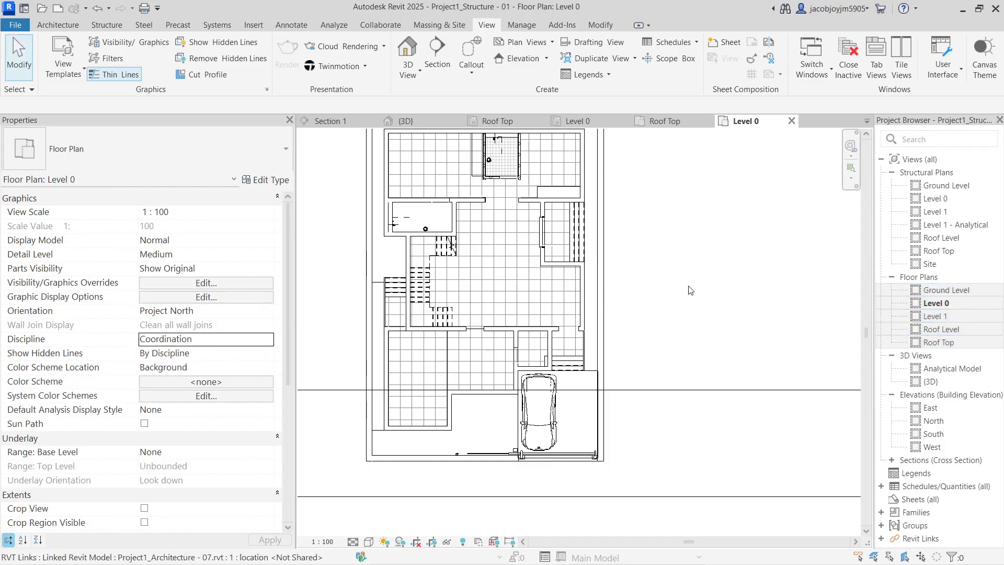
Reopen Level 0, zoom to frame the whole building, and bring up the Structure tools
middle_drag(501, 261, 501, 327)
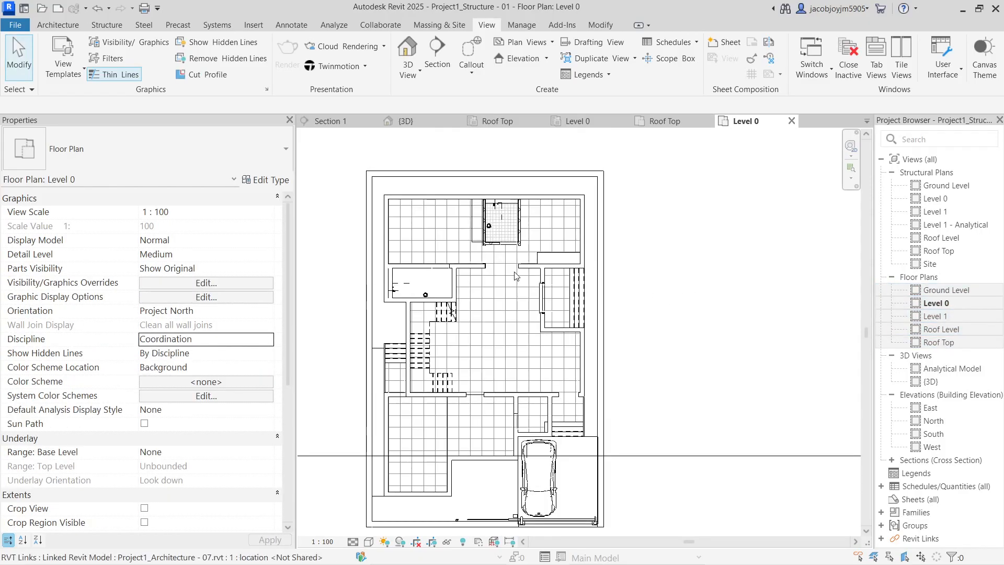
double_click(952, 303)
click(678, 259)
scroll(678, 259, down, 3)
key(Escape)
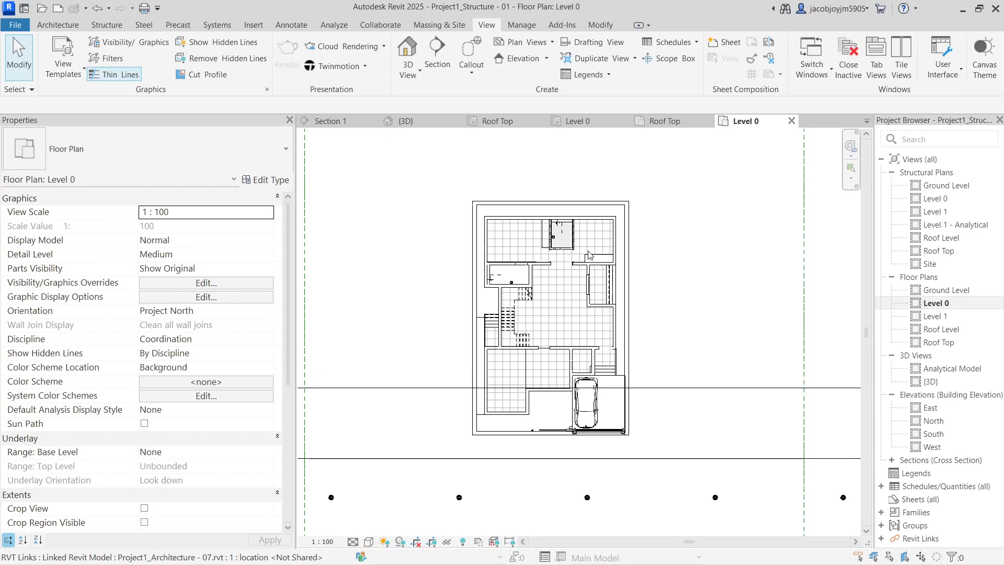
scroll(590, 254, up, 1)
scroll(467, 221, up, 1)
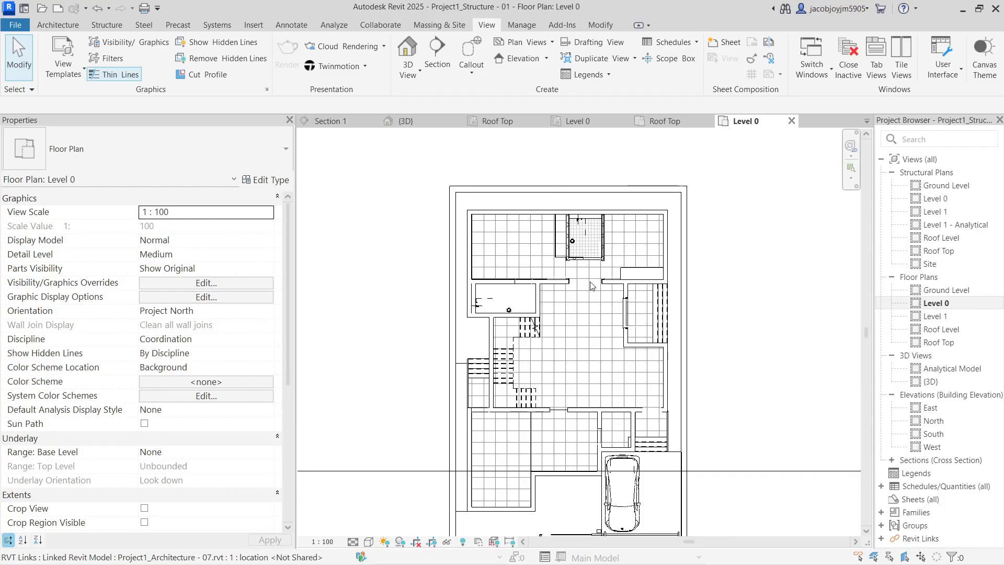
click(106, 25)
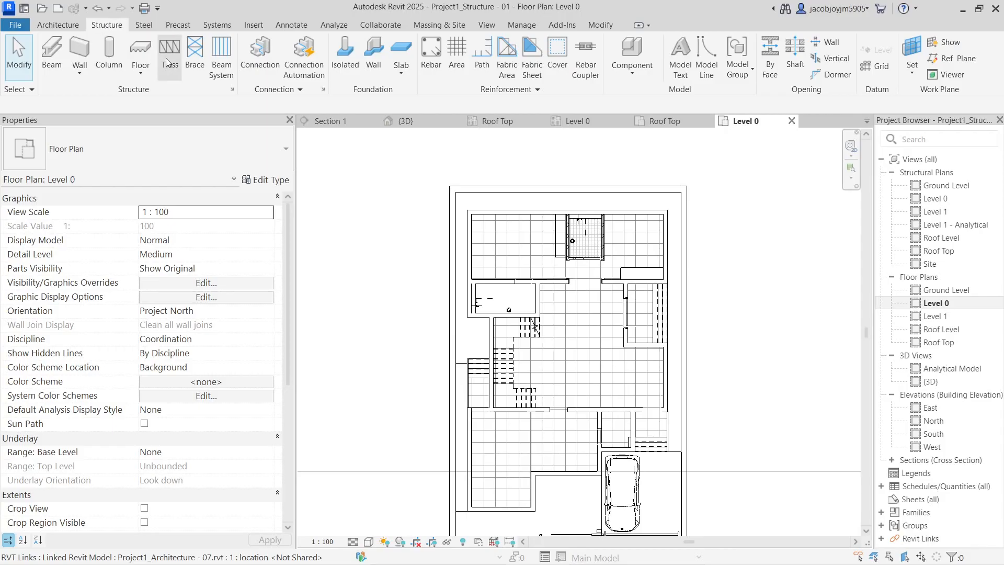
Close all views except Level 0, open the default 3D view, and hide the linked architecture there
click(488, 26)
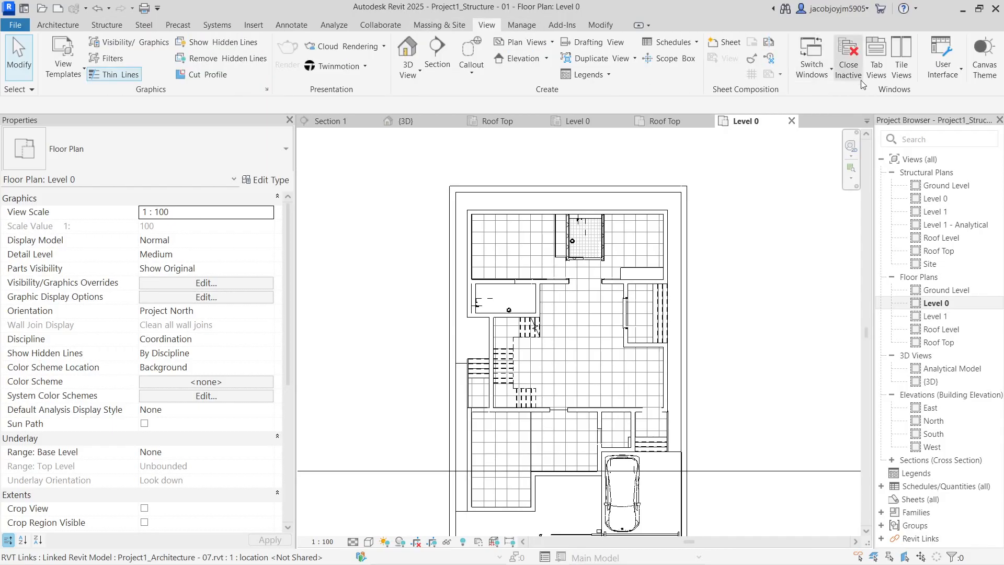
click(855, 58)
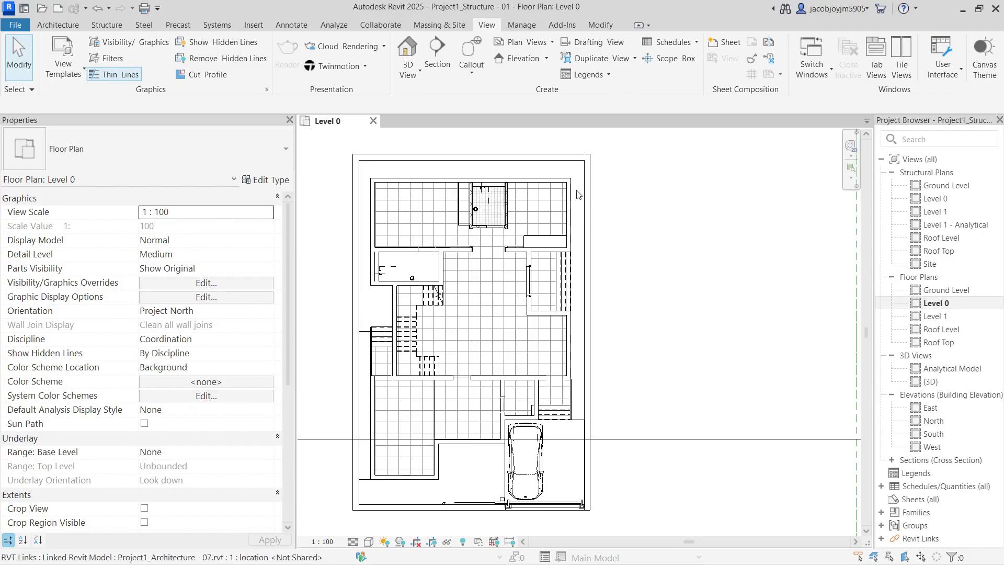
click(421, 49)
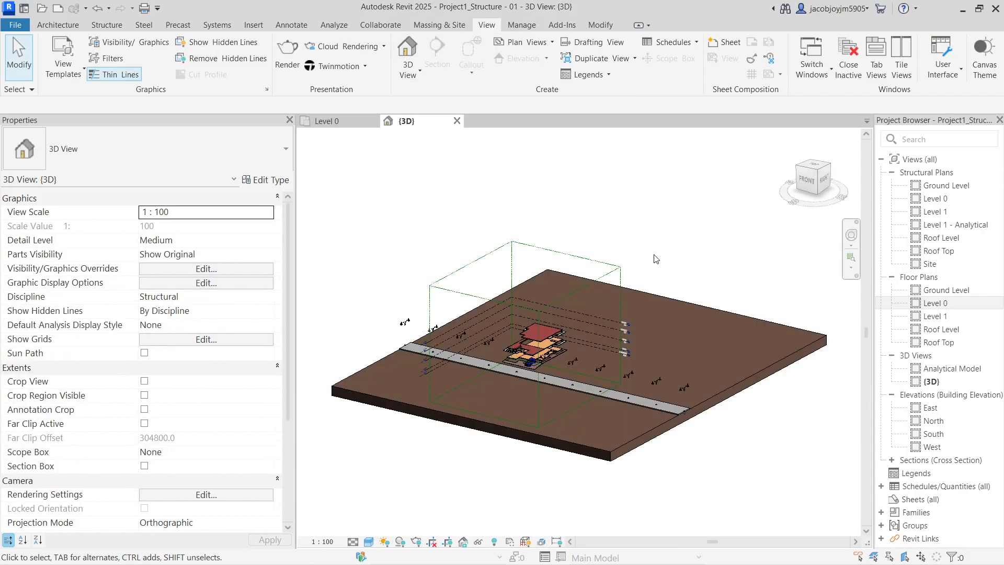
click(668, 301)
key(e)
key(h)
shift+middle_drag(659, 288, 601, 345)
scroll(598, 349, up, 4)
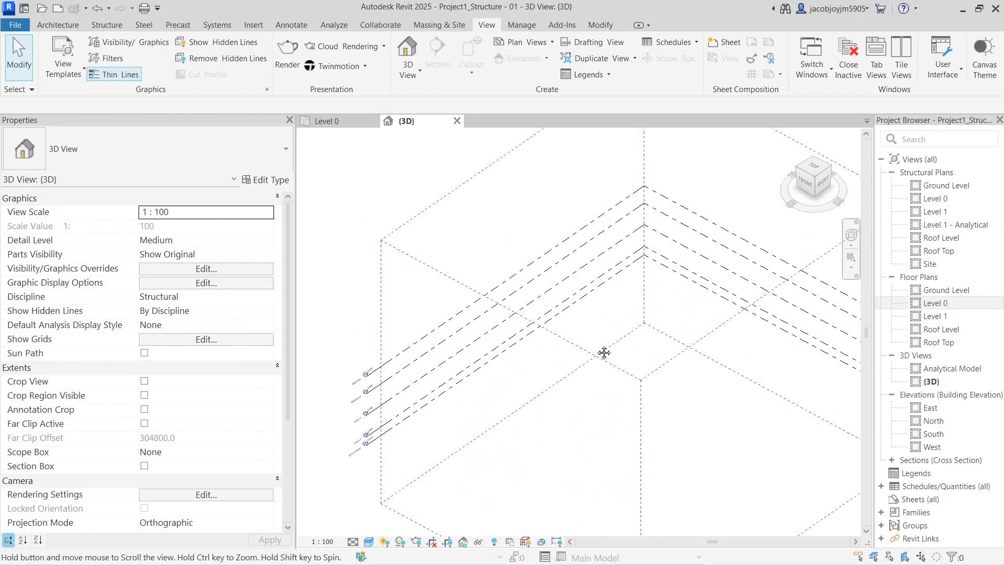
Hide the scope box in the 3D view
click(575, 350)
right_click(575, 350)
mouse_move(650, 277)
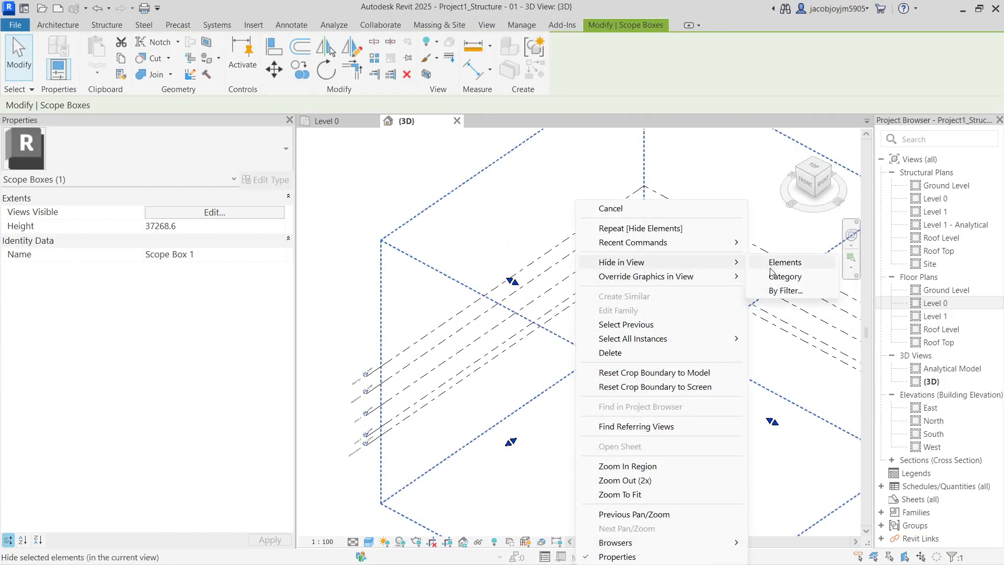
click(787, 262)
shift+middle_drag(617, 317, 660, 315)
Tile the Level 0 plan beside the 3D view with WT and centre the building in both panes
key(w)
key(t)
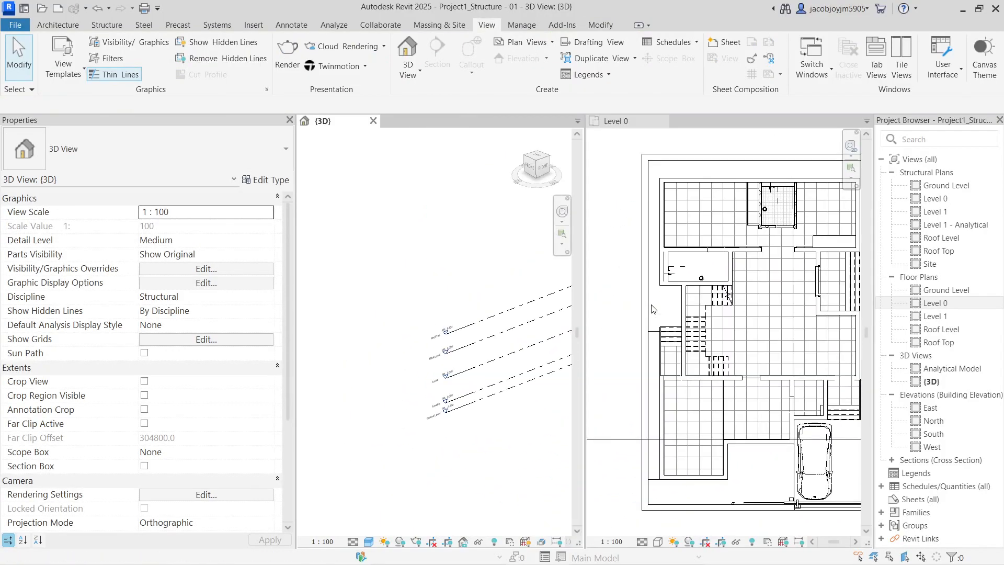
click(779, 270)
key(w)
key(t)
middle_click(412, 267)
middle_click(412, 267)
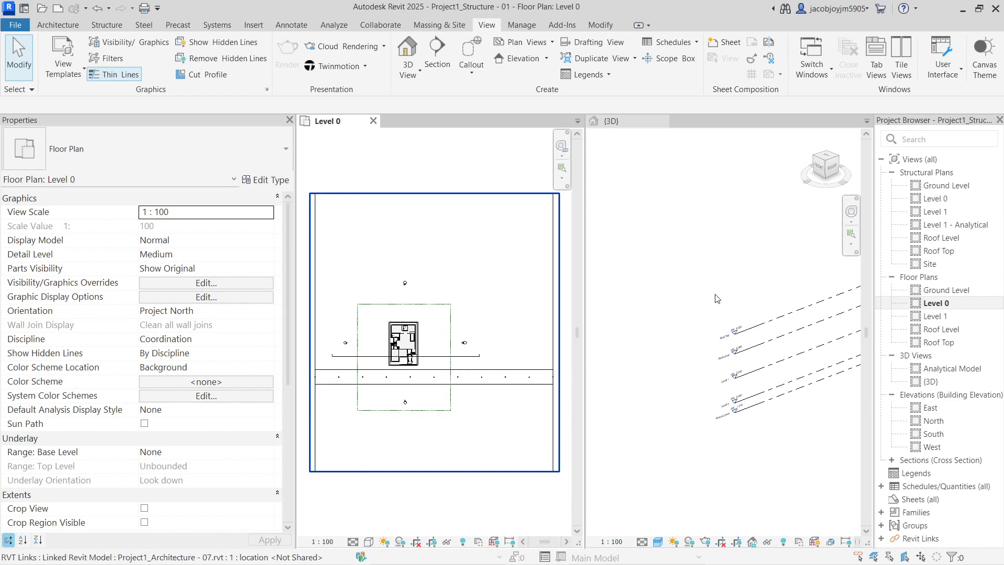
click(746, 310)
middle_drag(817, 388, 617, 308)
scroll(453, 276, up, 8)
middle_drag(430, 331, 419, 256)
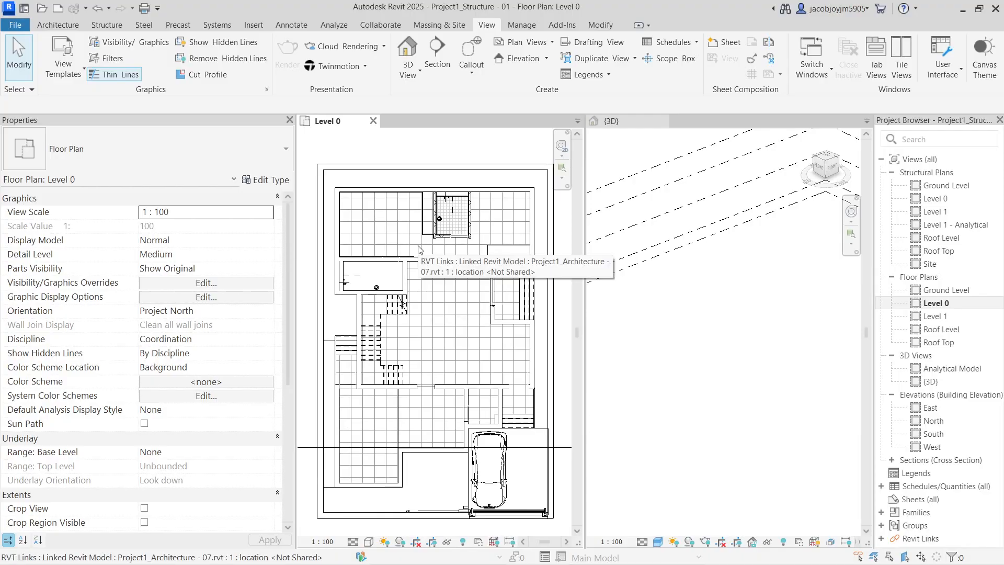
Start the Beam tool with the Concrete-Rectangular Beam 300 x 600mm type
click(107, 25)
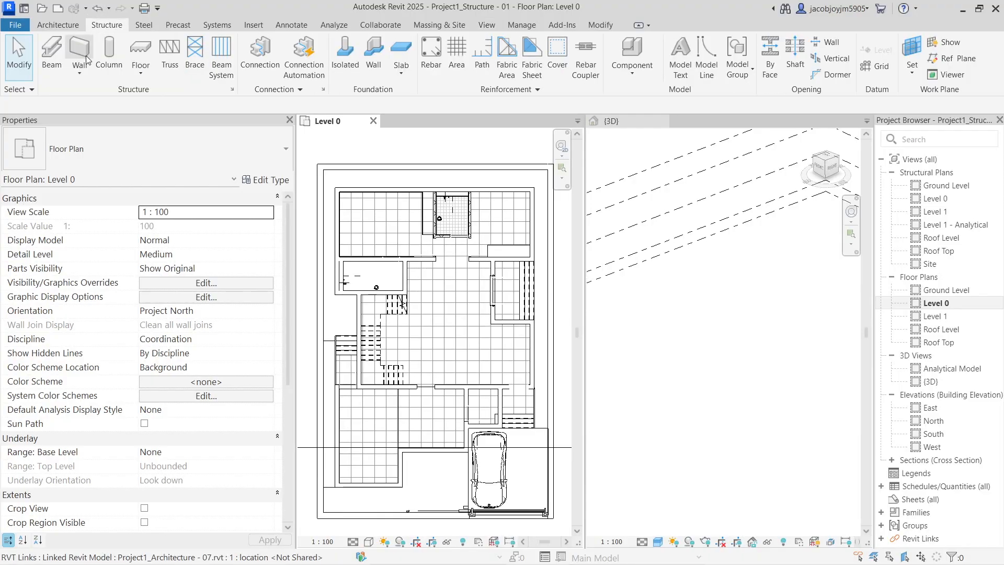
click(60, 69)
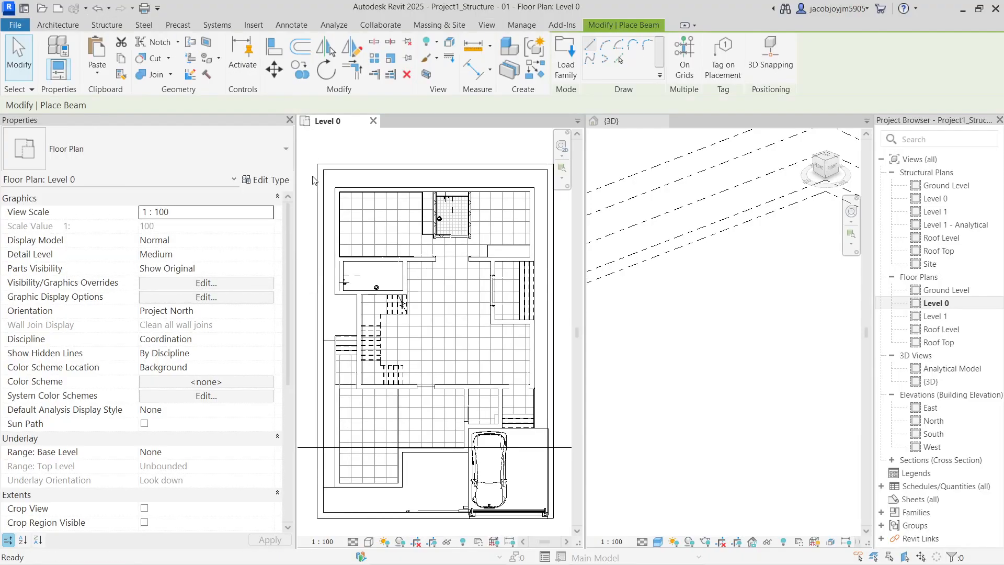
click(186, 156)
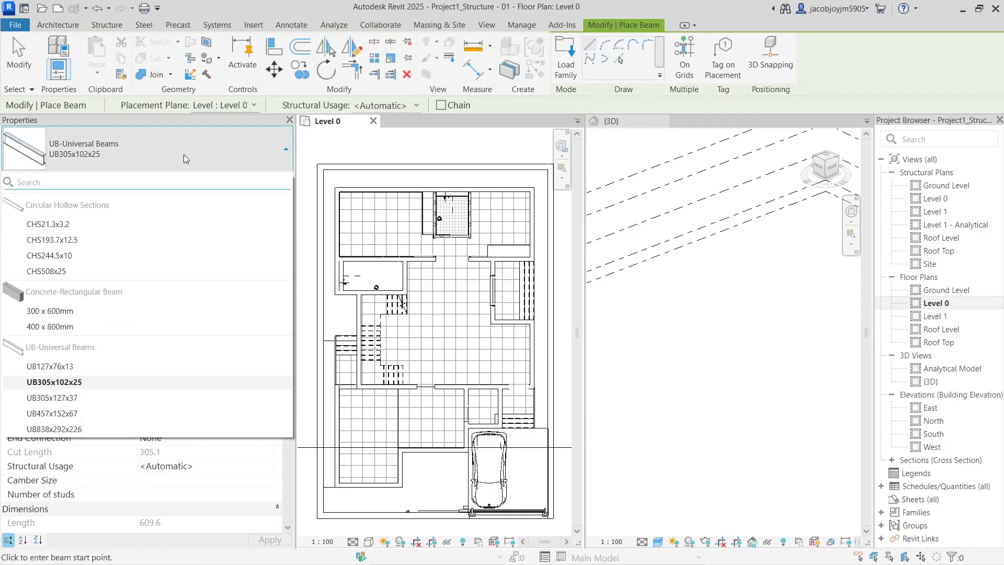
mouse_move(72, 319)
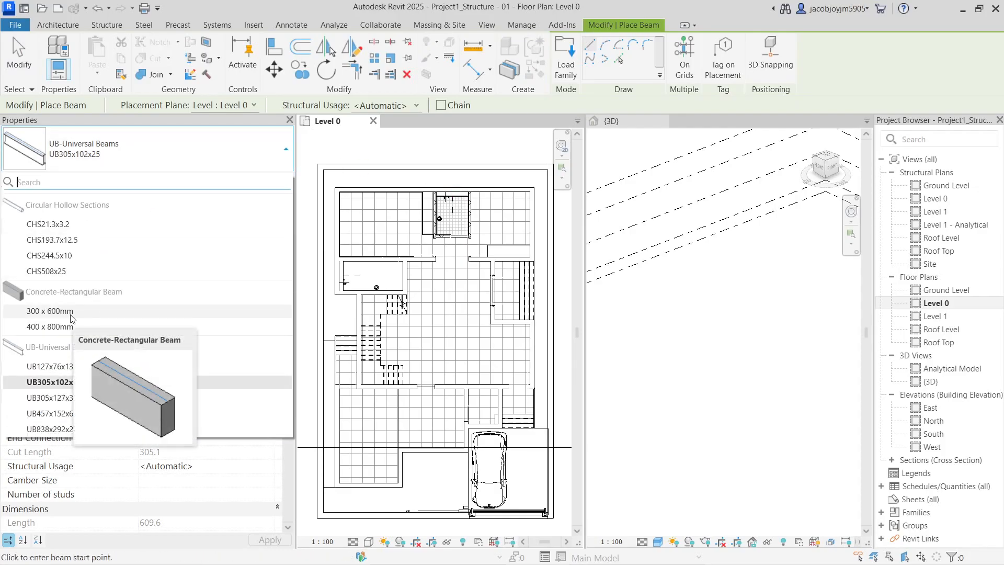
click(33, 312)
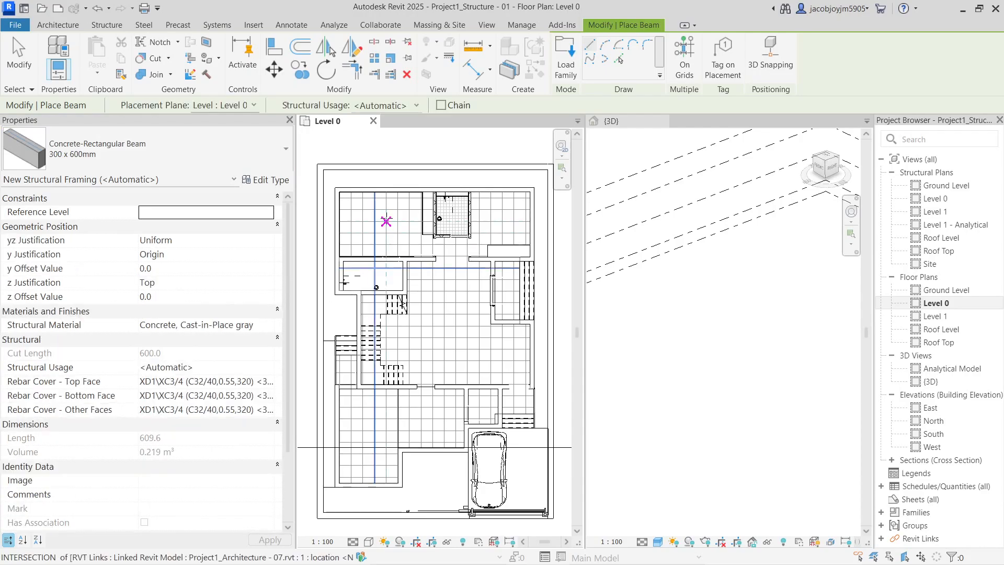
scroll(333, 186, up, 3)
scroll(336, 211, up, 2)
Place the first beam between two wall corners and check it in the 3D view
click(348, 192)
scroll(323, 235, down, 3)
scroll(323, 234, down, 2)
scroll(450, 222, up, 5)
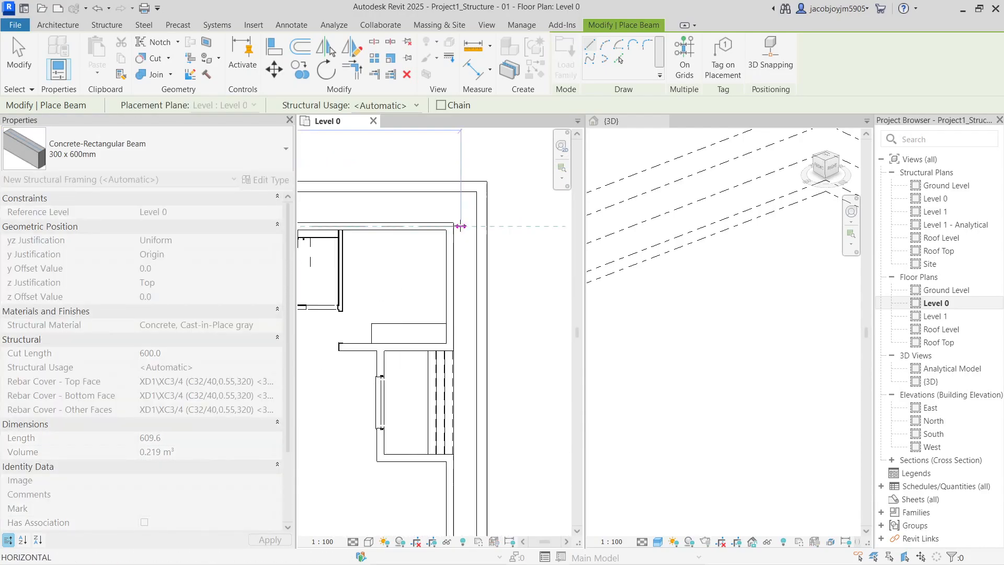
click(448, 226)
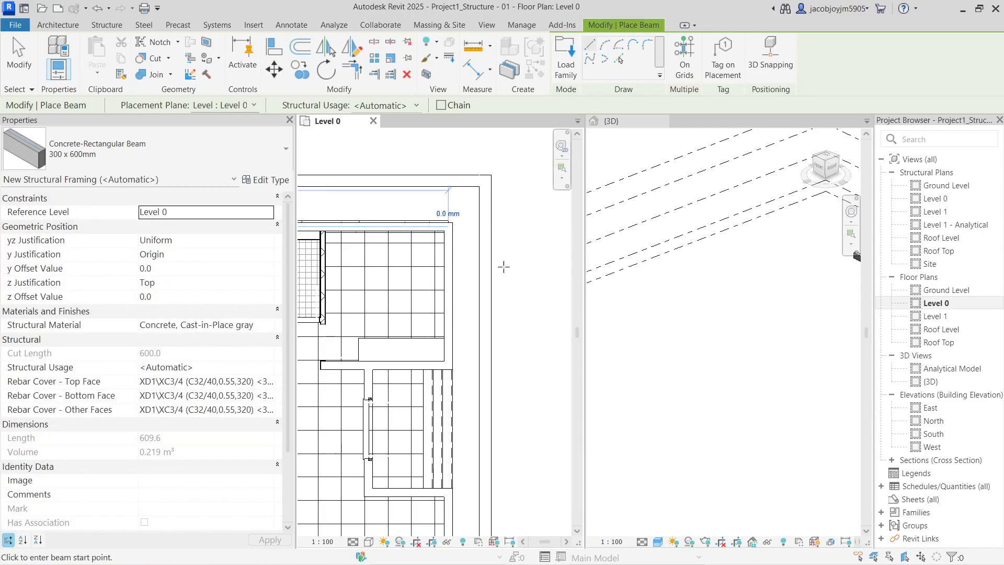
click(811, 329)
scroll(695, 338, up, 5)
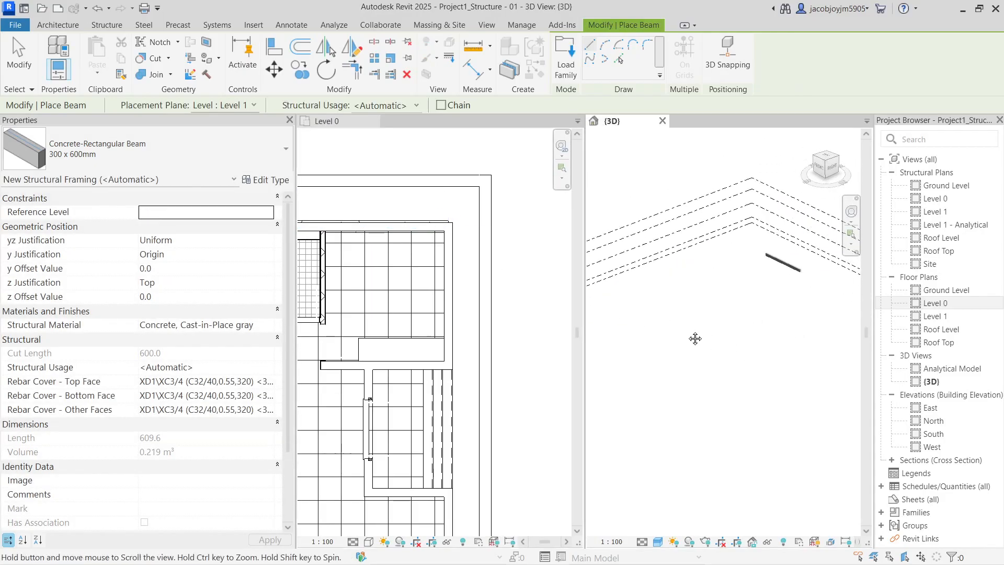
scroll(752, 235, up, 4)
scroll(446, 211, up, 4)
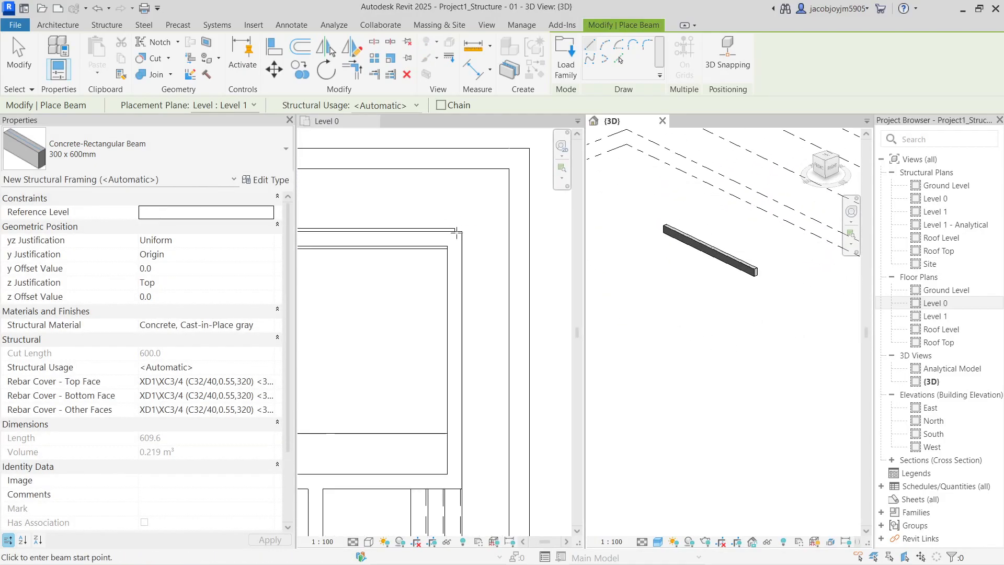
scroll(452, 238, up, 1)
click(453, 241)
Continue with the second and third beams down to the lower and left wall corners
click(455, 238)
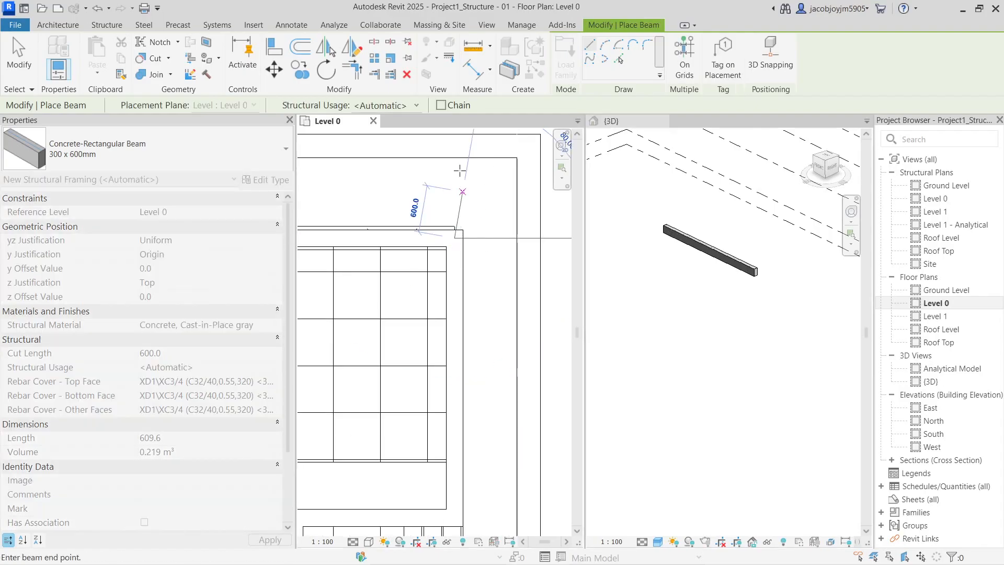
scroll(455, 324, down, 3)
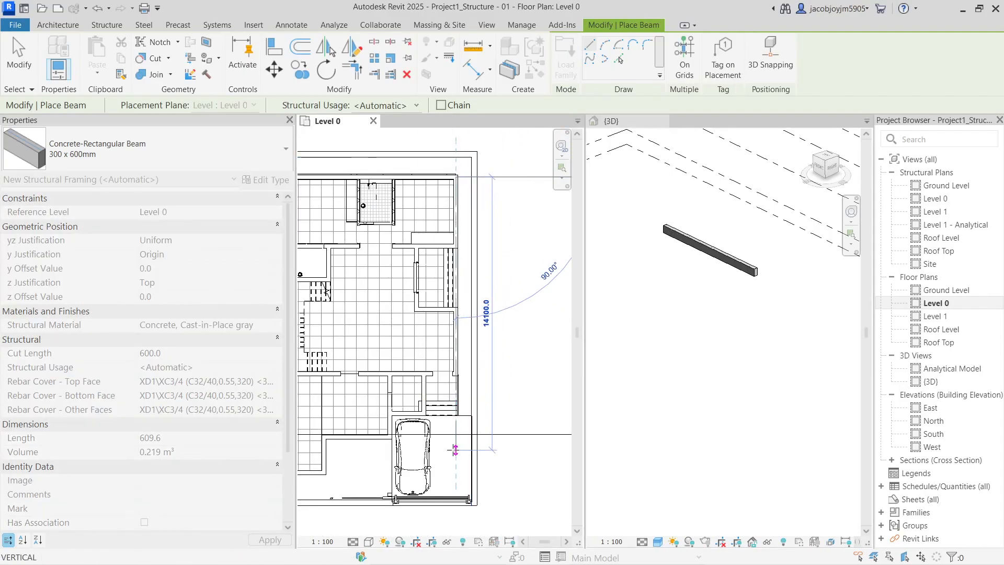
scroll(455, 425, up, 5)
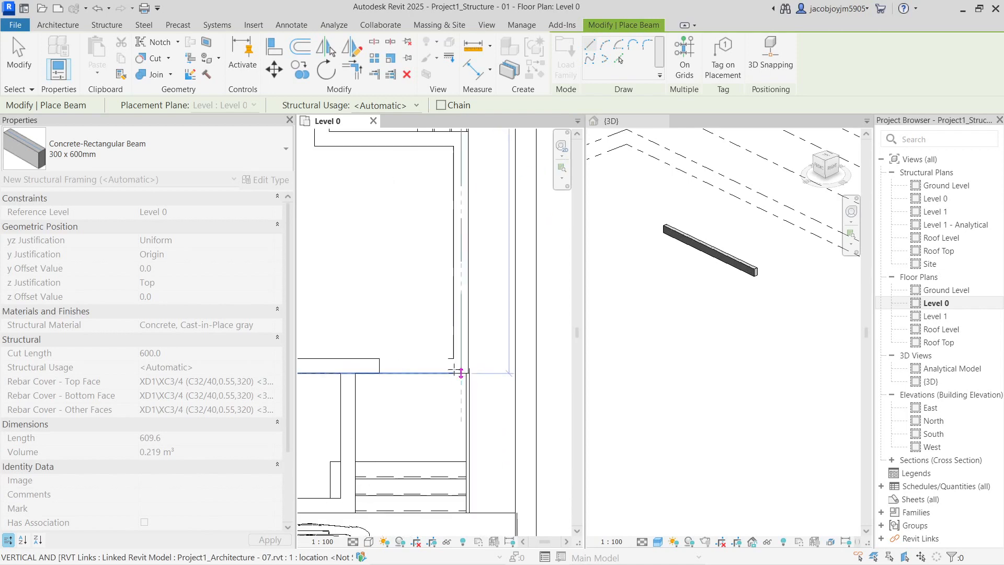
click(462, 366)
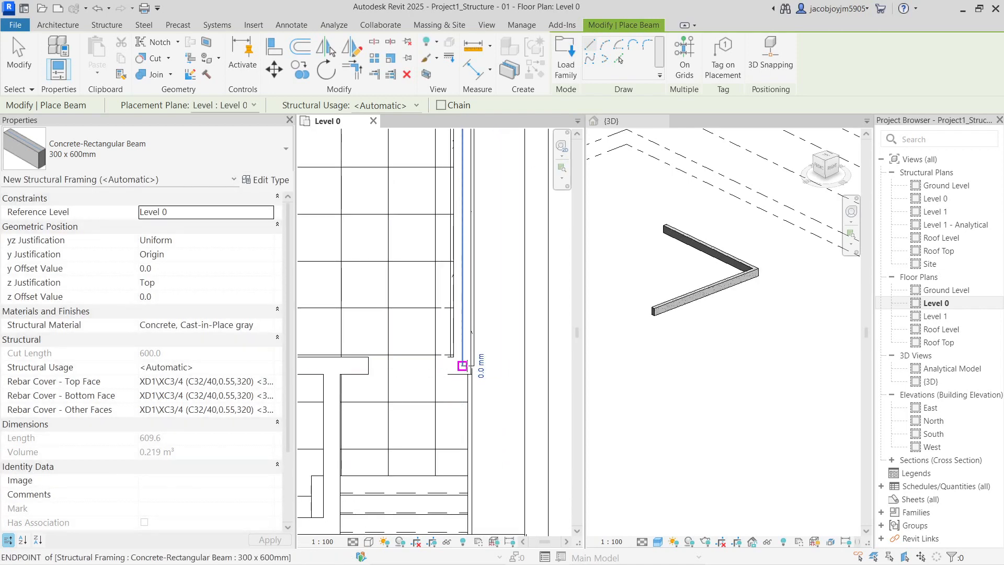
click(462, 366)
scroll(462, 366, down, 4)
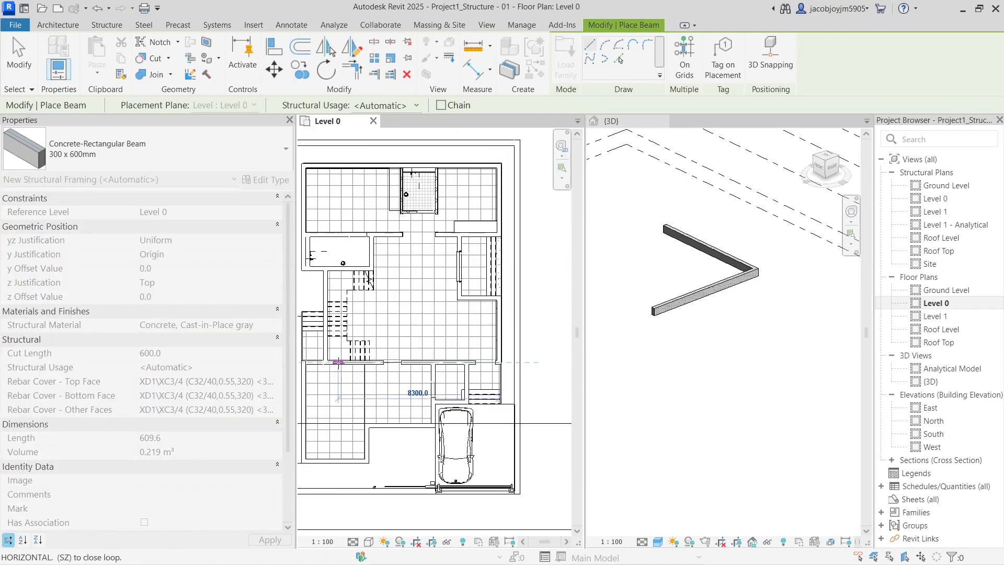
scroll(406, 367, up, 5)
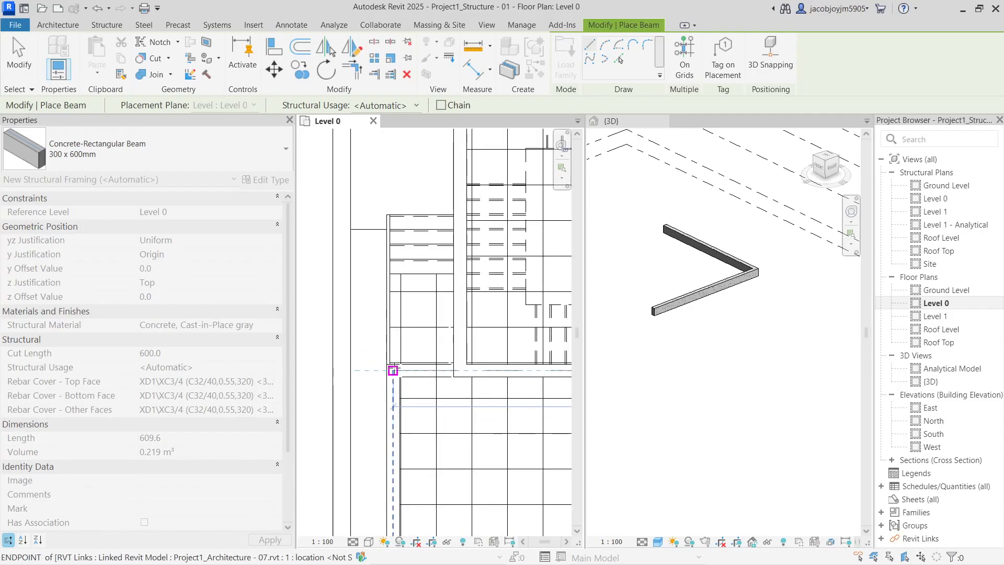
click(393, 370)
scroll(392, 370, down, 5)
scroll(424, 239, up, 8)
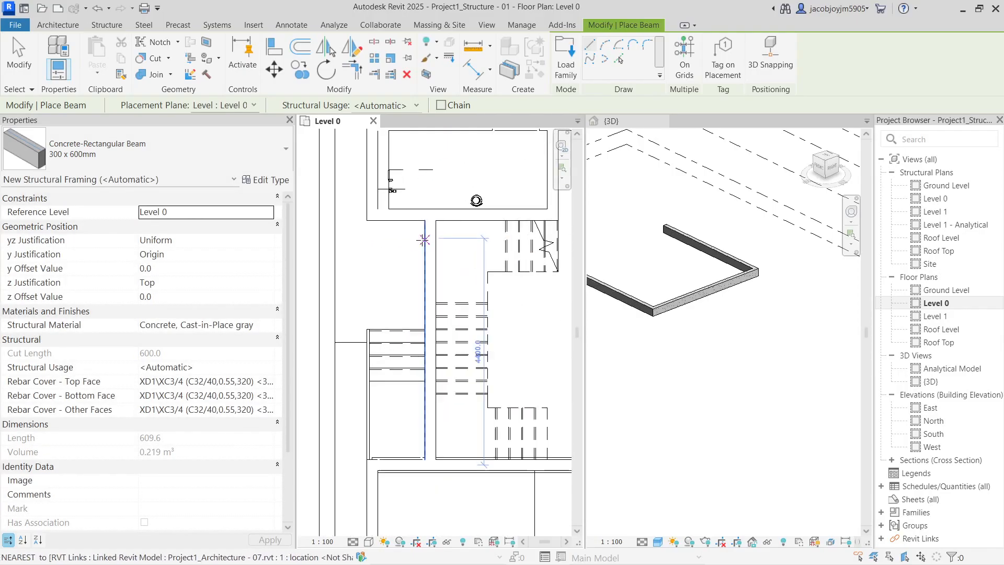
Place two more beams along the remaining walls and inspect the beams in 3D
click(443, 189)
middle_drag(443, 190, 439, 422)
click(428, 412)
scroll(409, 422, down, 4)
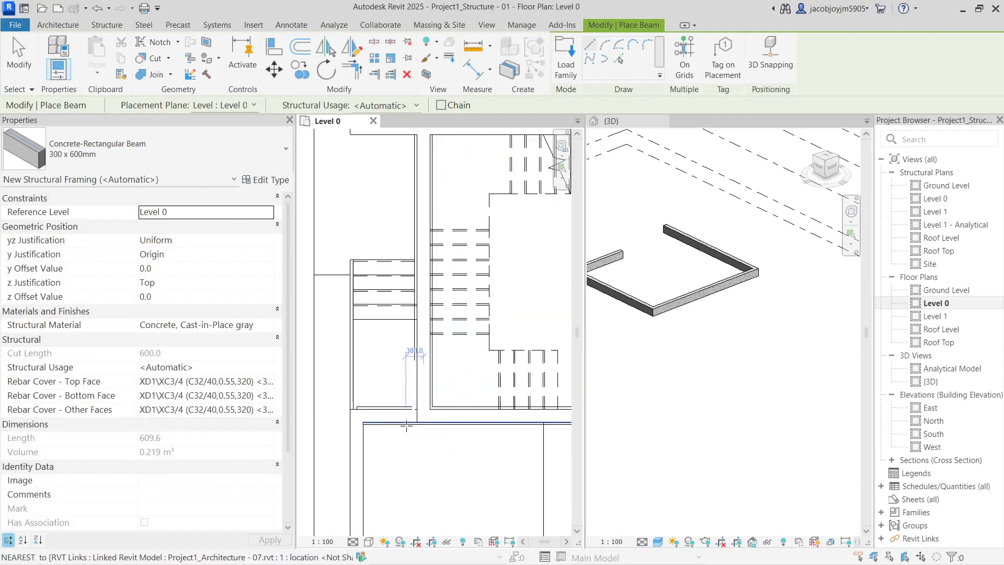
middle_drag(419, 224, 400, 398)
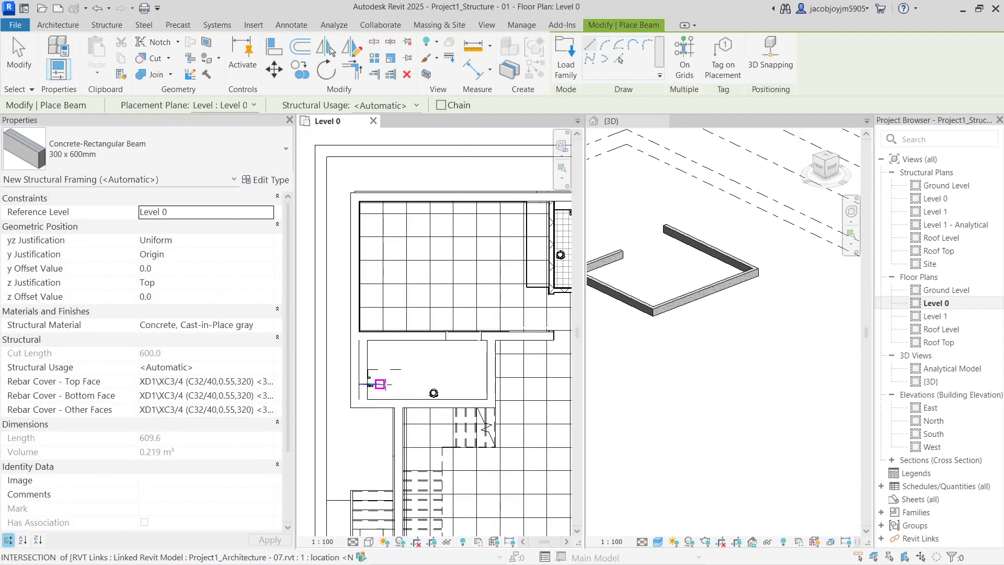
scroll(358, 399, up, 3)
click(352, 405)
scroll(343, 441, down, 4)
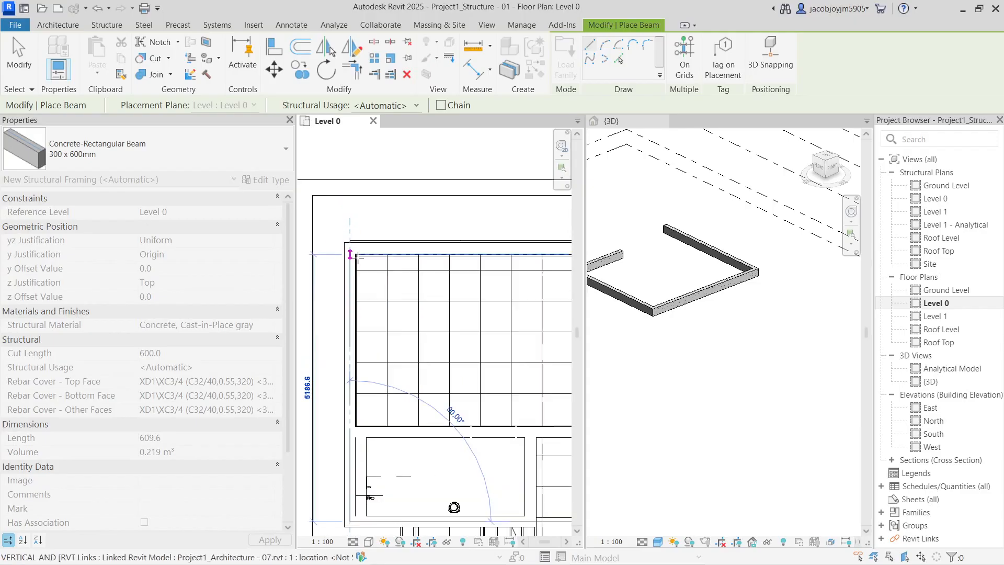
click(349, 246)
shift+middle_drag(606, 278, 785, 343)
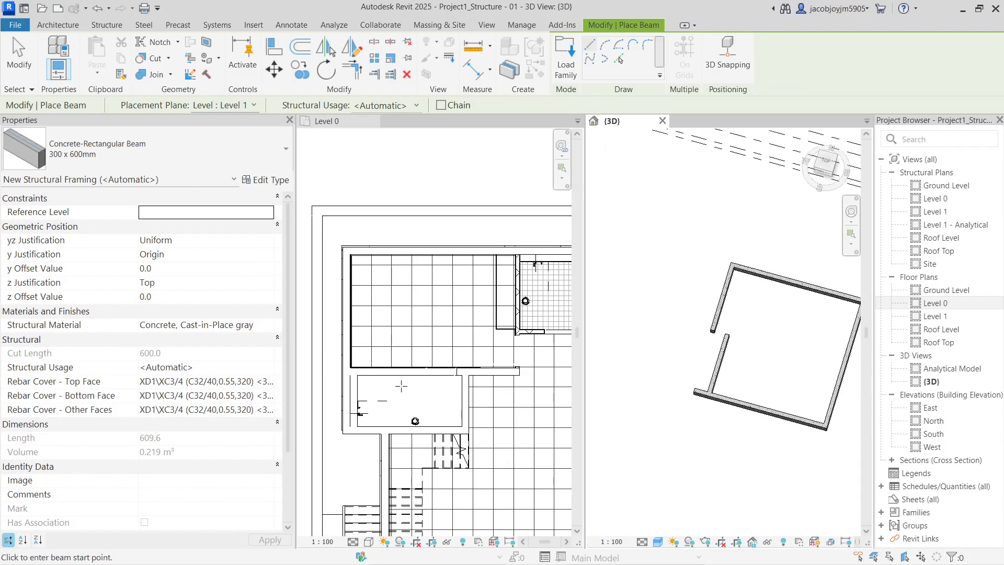
In the Level 0 plan, run a beam from the lower-left wall corner to the stair corner
click(401, 386)
scroll(352, 410, up, 4)
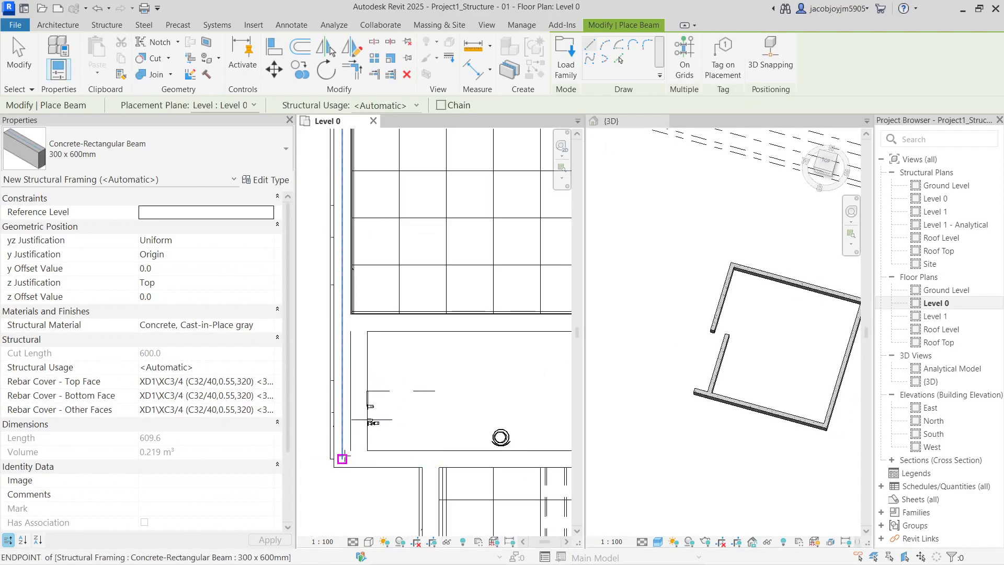
click(344, 456)
scroll(343, 457, down, 4)
scroll(497, 457, up, 3)
scroll(329, 420, down, 4)
middle_drag(504, 459, 425, 434)
scroll(402, 439, down, 2)
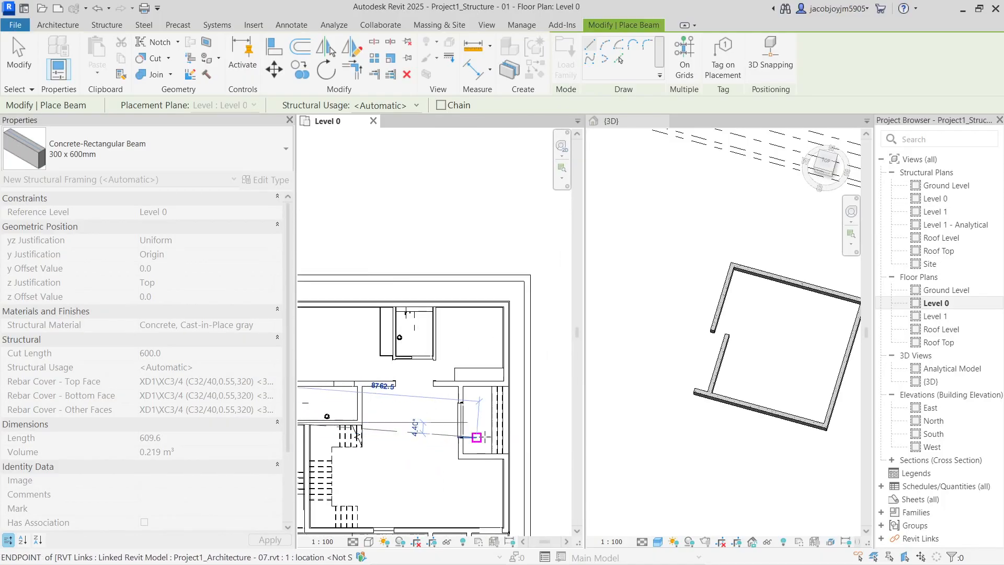
middle_drag(451, 422, 508, 396)
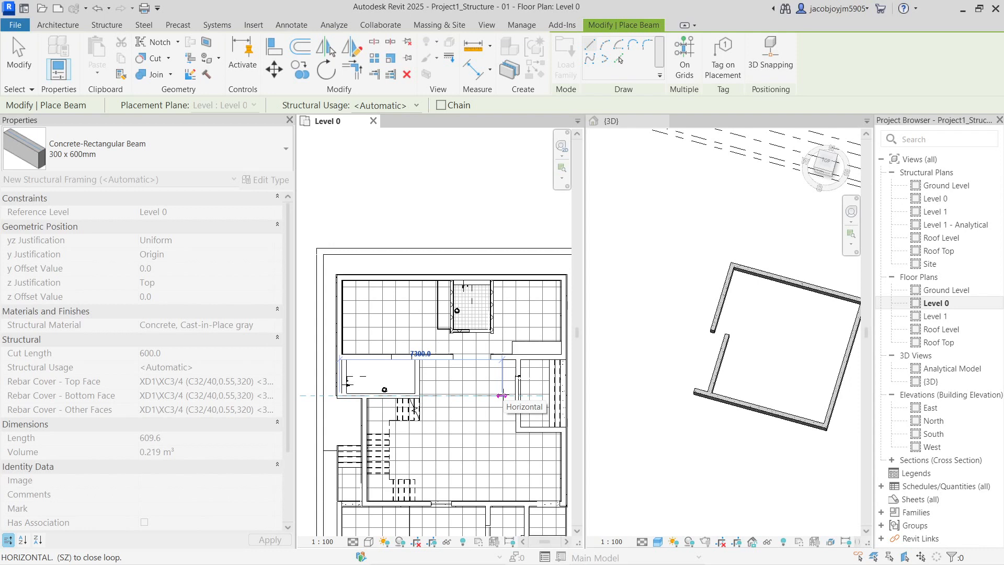
scroll(416, 396, up, 4)
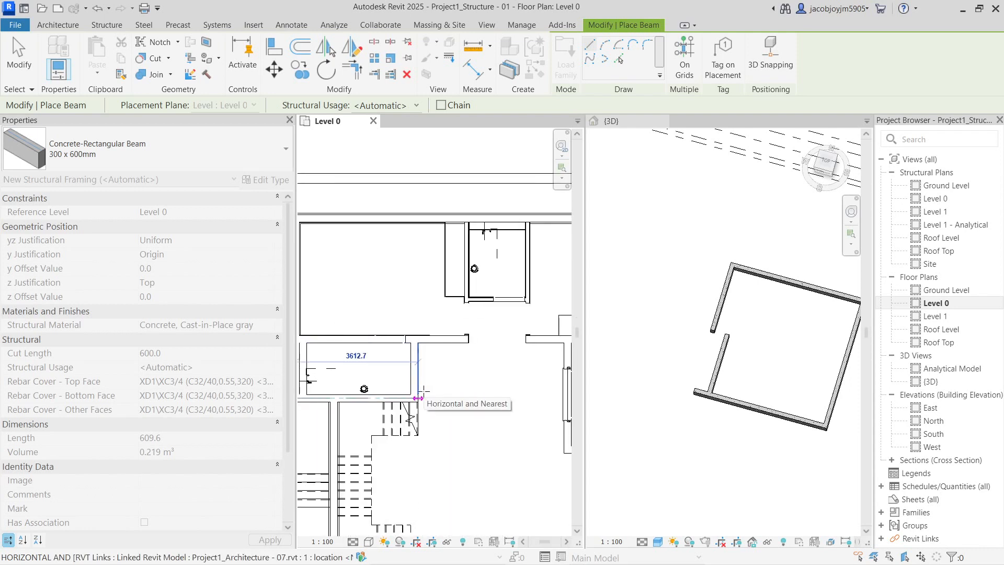
scroll(417, 401, up, 2)
click(413, 400)
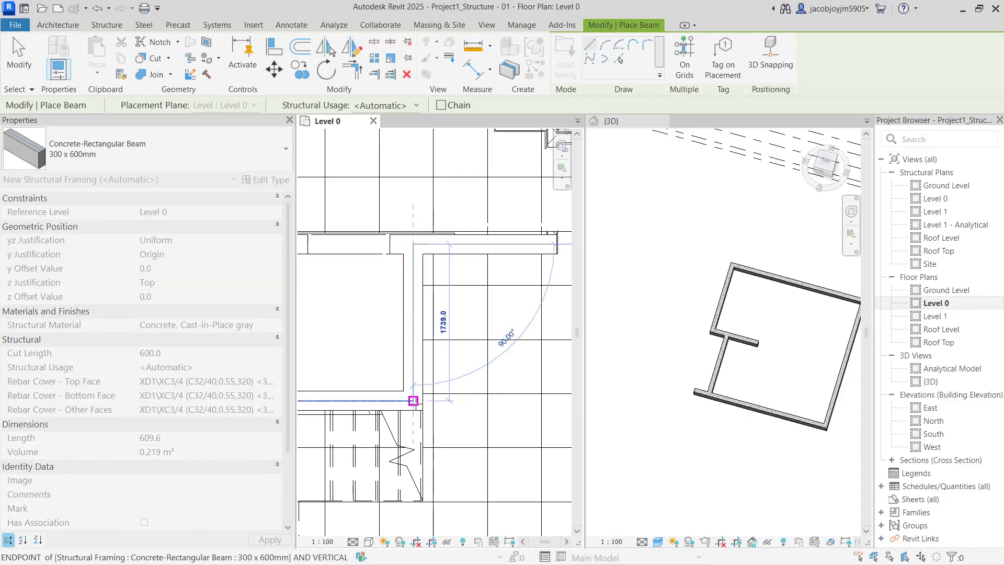
click(413, 400)
scroll(413, 401, down, 5)
scroll(358, 321, up, 2)
Add a beam from the upper-left intersection to the right wall, plus a vertical beam down to the wall
click(382, 346)
scroll(359, 358, down, 4)
scroll(526, 354, up, 4)
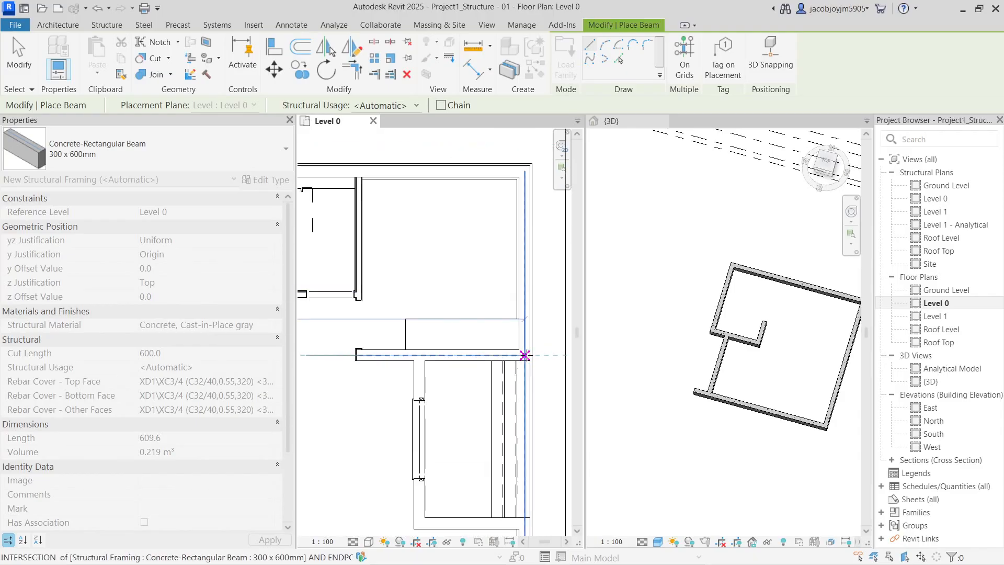
click(526, 354)
scroll(523, 353, down, 3)
scroll(523, 353, up, 2)
scroll(417, 355, down, 3)
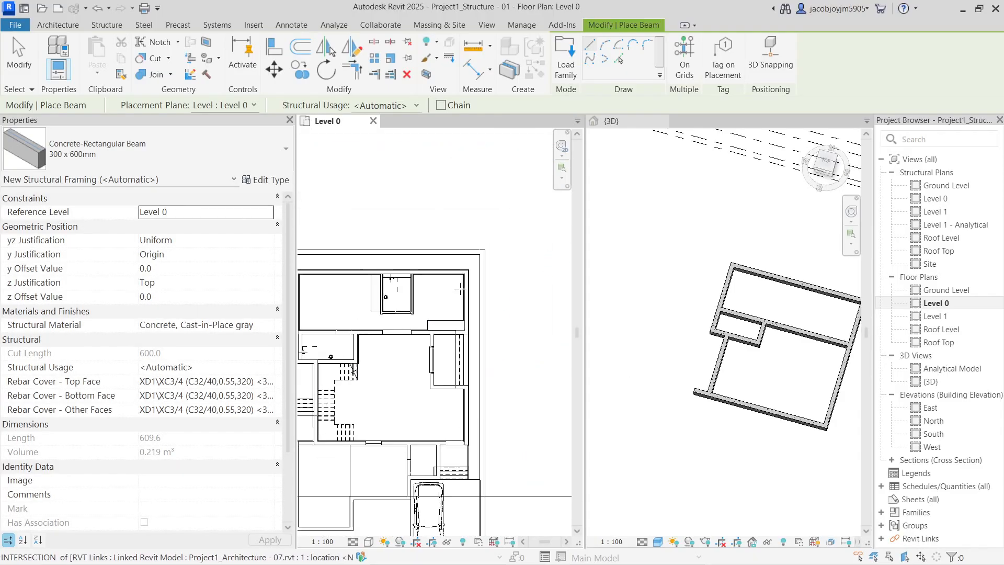
scroll(419, 266, up, 5)
click(420, 265)
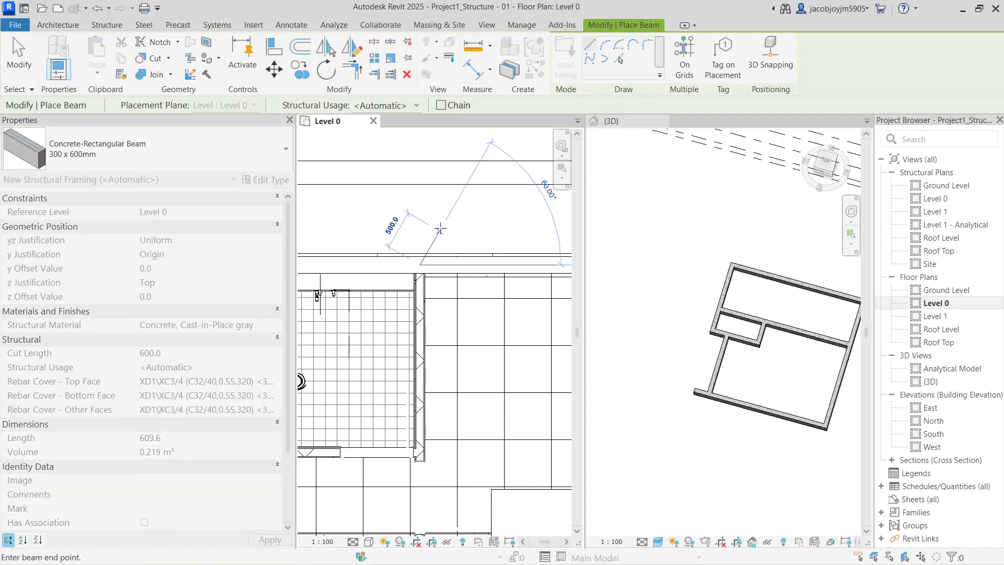
scroll(454, 215, down, 4)
scroll(432, 379, up, 3)
click(426, 391)
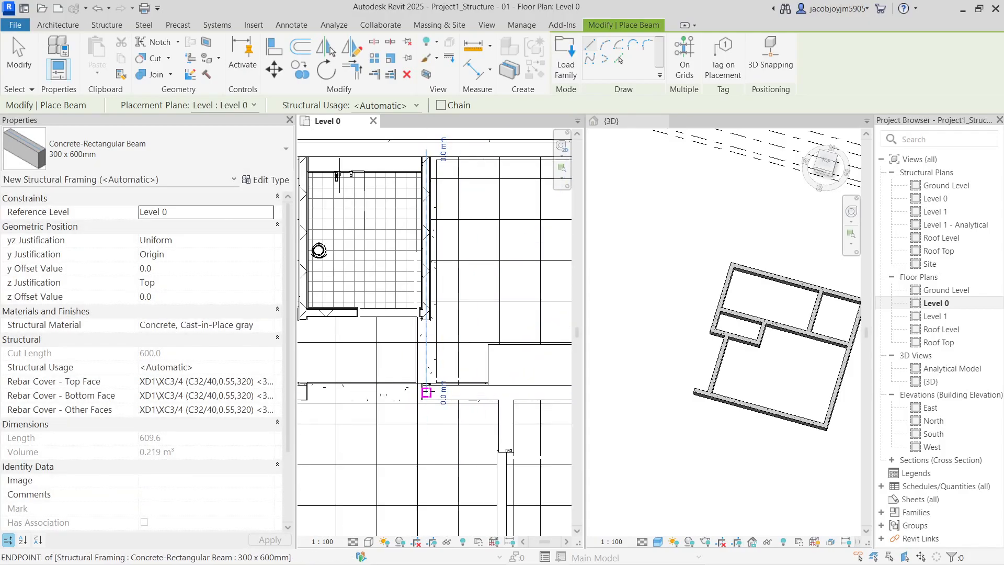
Add a vertical beam from the wall midpoint down onto the wall
scroll(399, 224, up, 3)
click(358, 223)
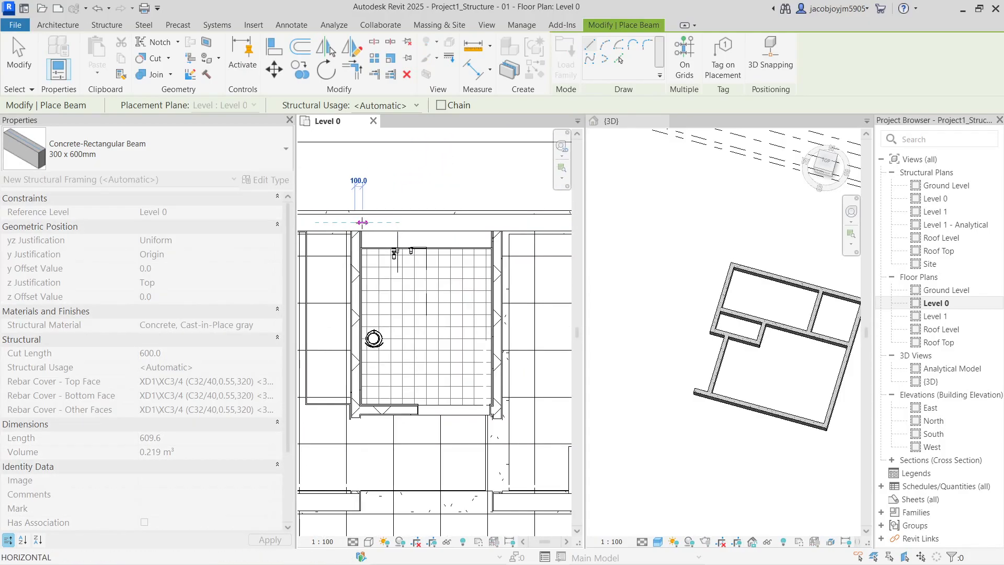
scroll(381, 233, down, 3)
scroll(370, 357, up, 3)
click(367, 355)
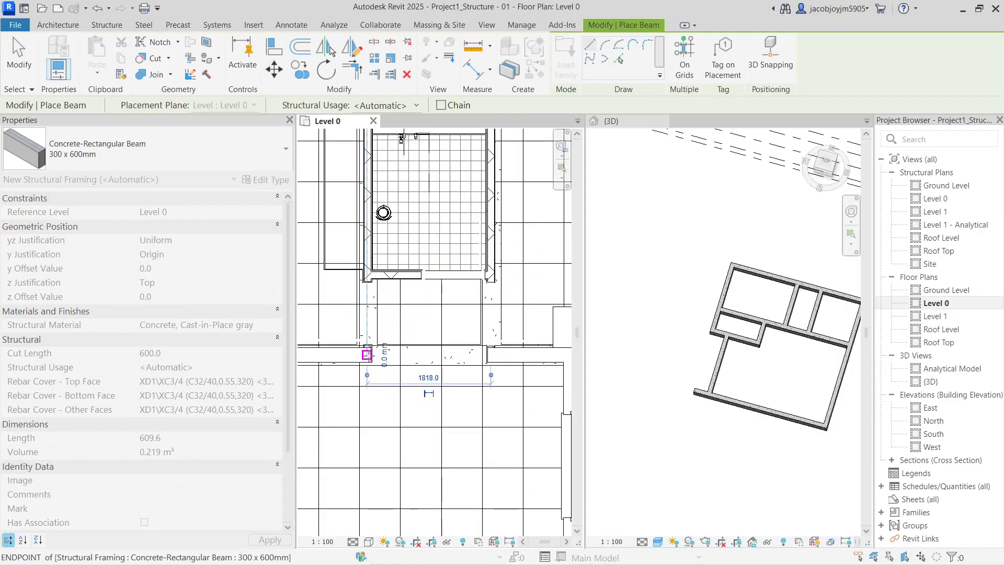
scroll(412, 277, down, 3)
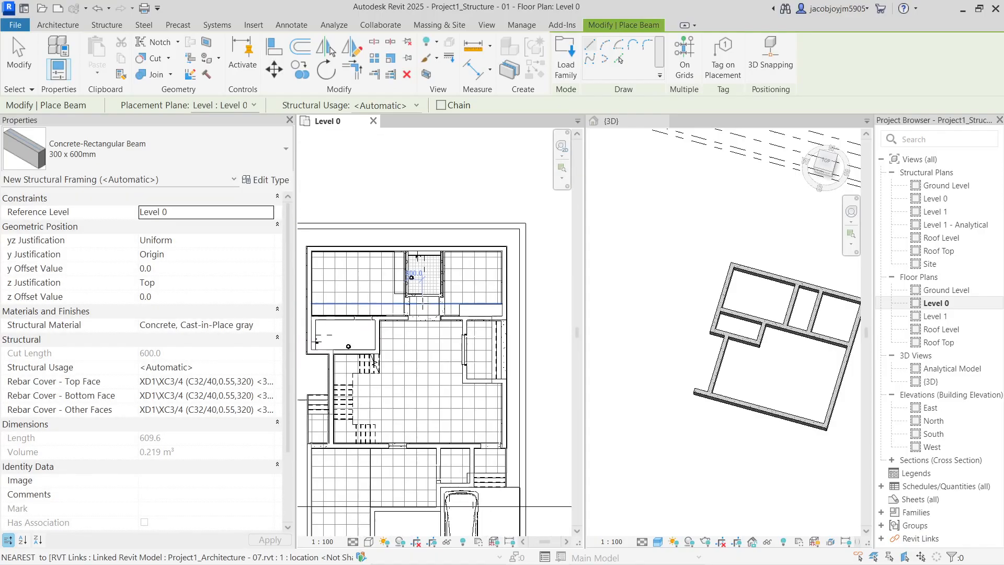
scroll(428, 303, down, 3)
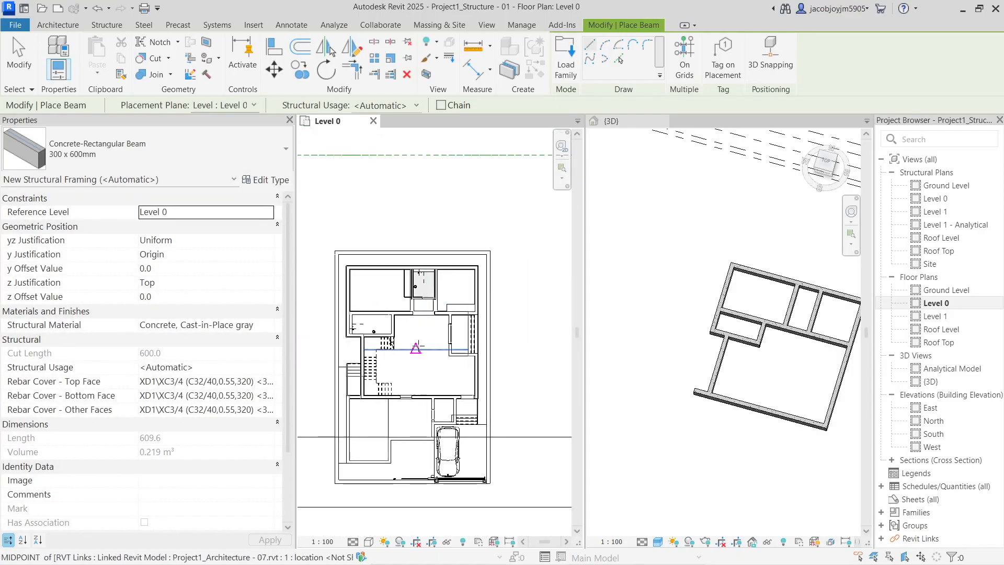
scroll(412, 440, up, 5)
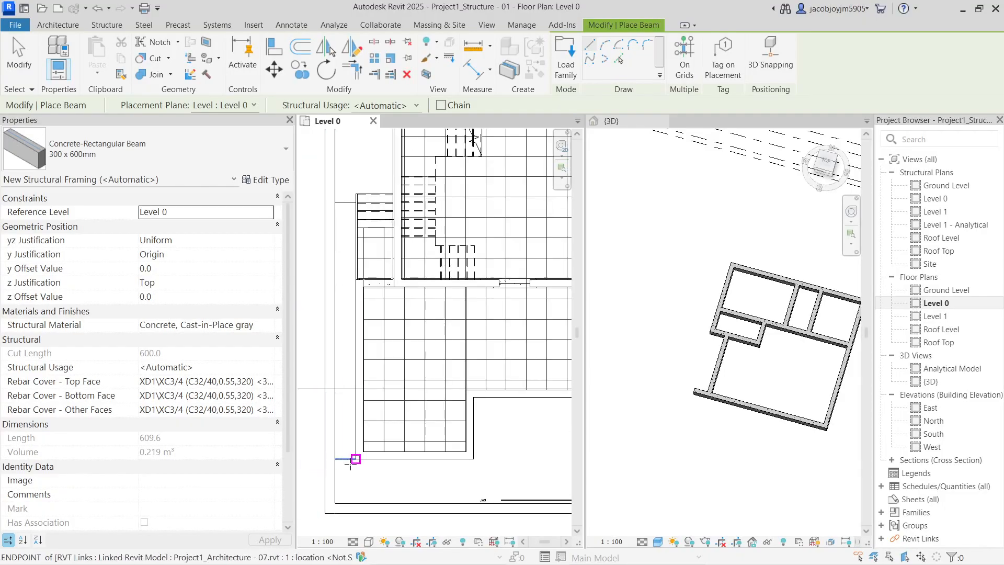
Place a lower horizontal beam, a vertical beam up to the wall end, and another horizontal beam
click(365, 453)
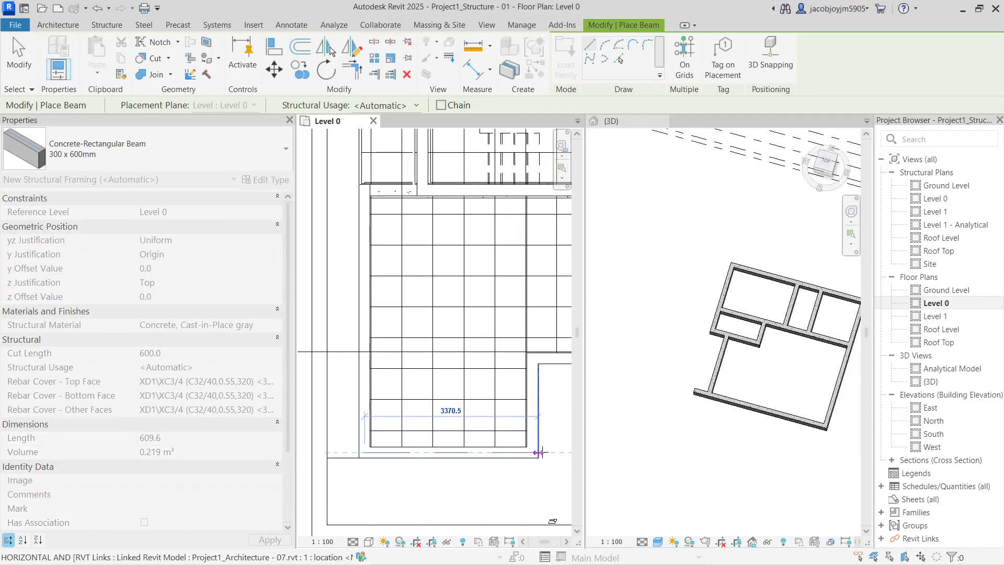
click(532, 453)
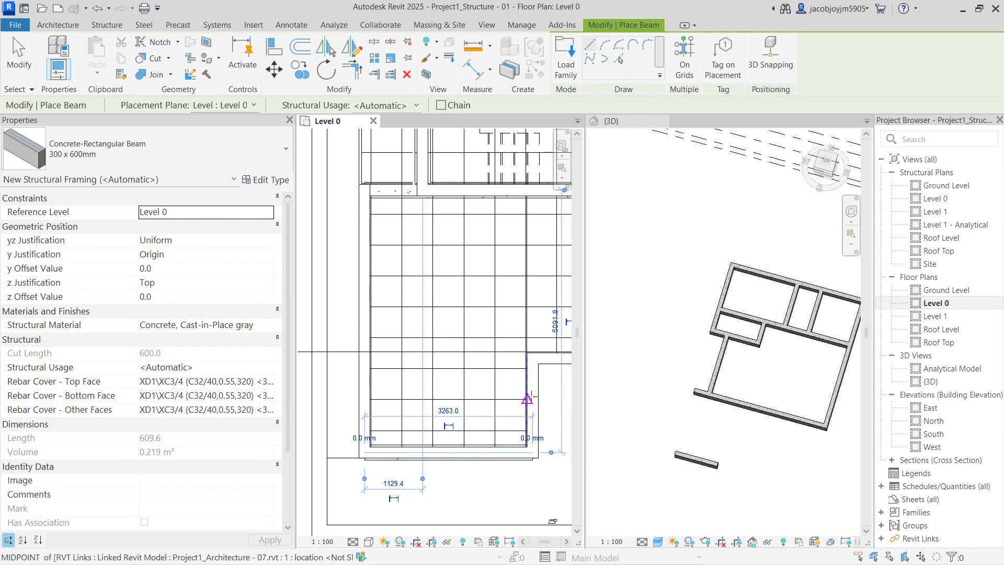
click(533, 453)
click(532, 357)
middle_drag(532, 358, 356, 404)
click(350, 368)
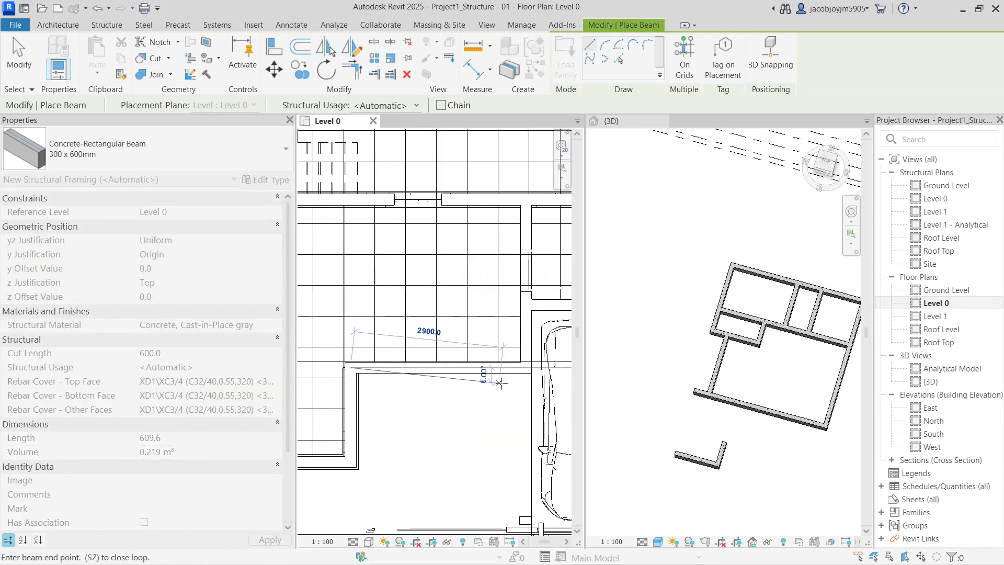
click(525, 368)
middle_drag(525, 368, 419, 401)
Add the beams around the garage: one vertical, one horizontal, and one running upward
click(411, 401)
scroll(410, 401, down, 1)
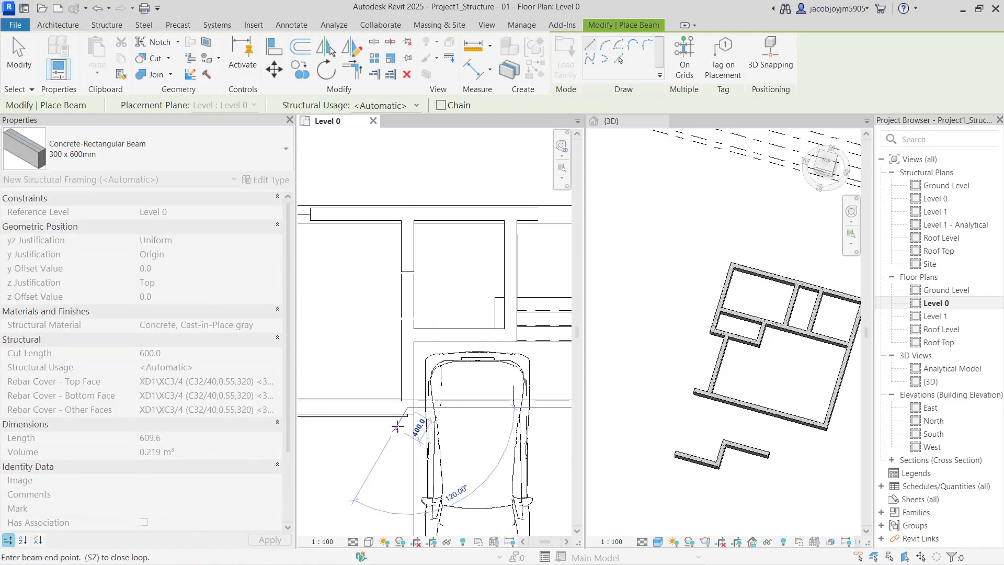
click(407, 214)
scroll(407, 214, down, 2)
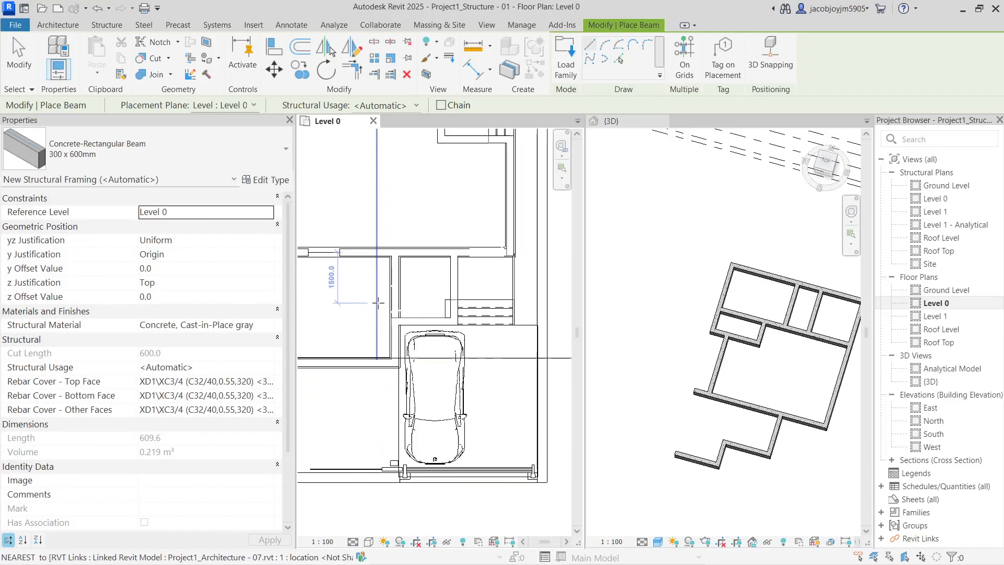
scroll(399, 316, up, 2)
click(387, 319)
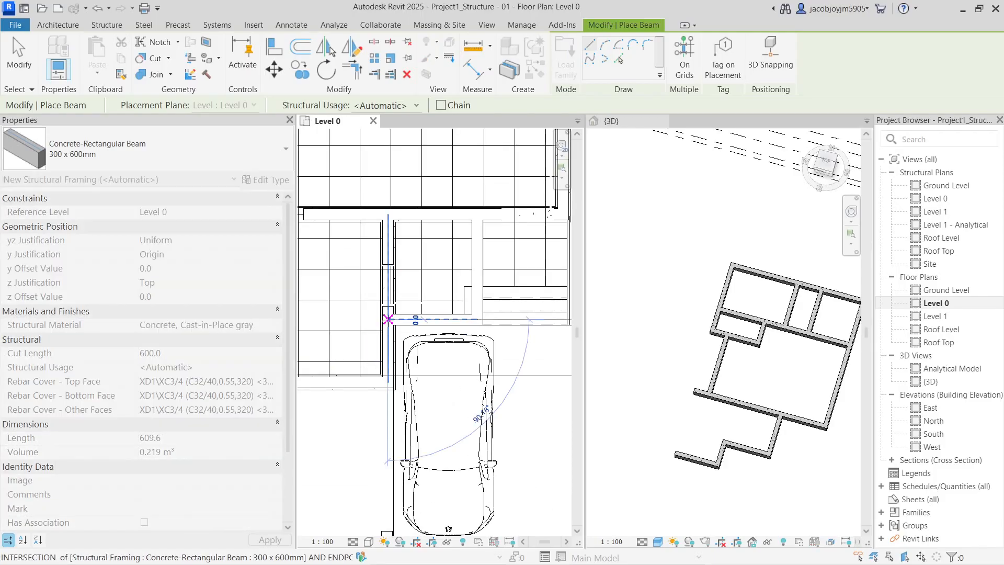
middle_drag(548, 319, 474, 320)
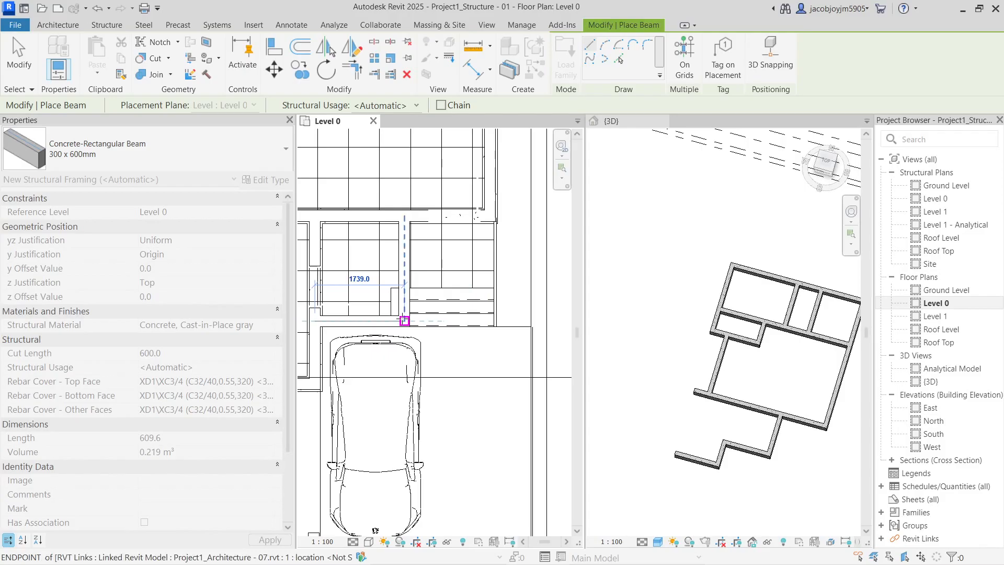
click(404, 320)
click(404, 321)
click(403, 217)
Add a long beam from the lower-left corner to the upper intersection, then finish placing beams
scroll(499, 274, down, 1)
scroll(500, 275, down, 1)
middle_drag(364, 365, 575, 377)
scroll(400, 405, up, 2)
click(405, 407)
middle_drag(406, 172, 406, 361)
scroll(405, 349, down, 2)
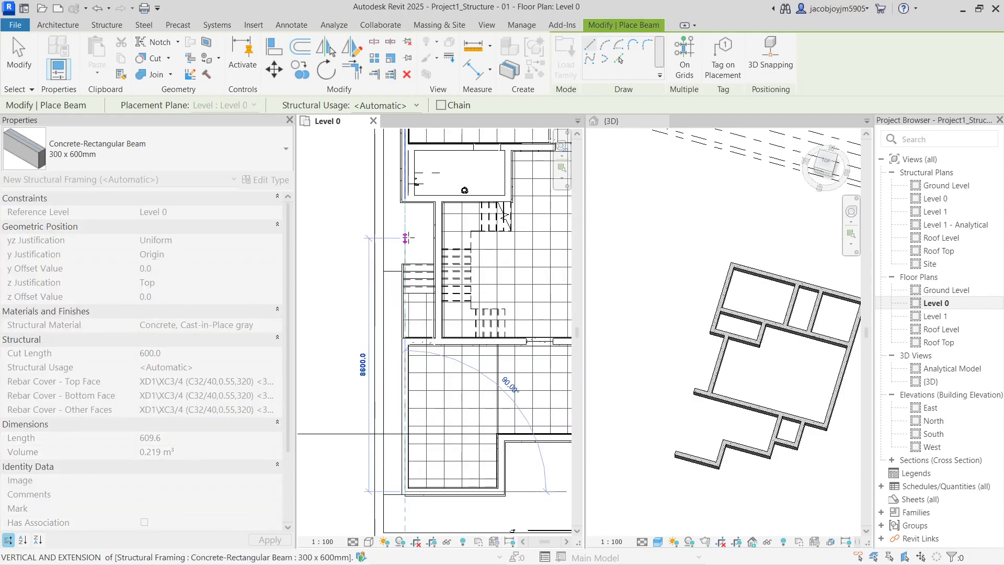
click(405, 183)
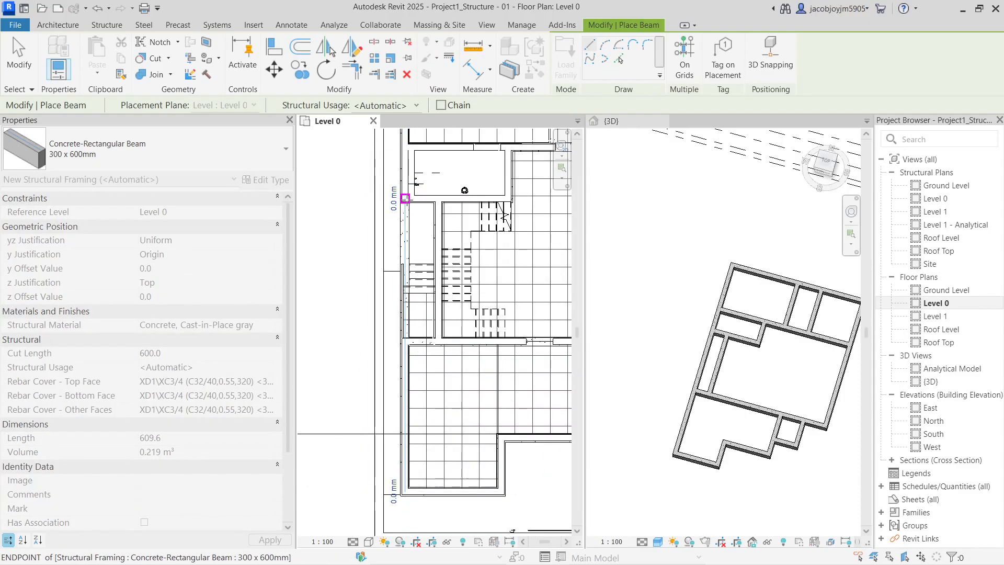
scroll(399, 289, down, 2)
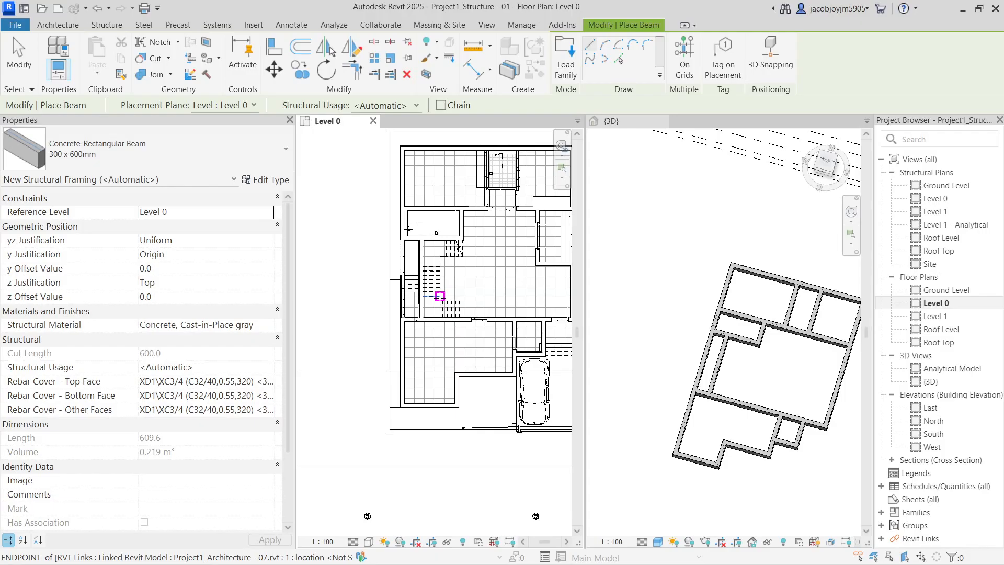
key(Escape)
key(Escape)
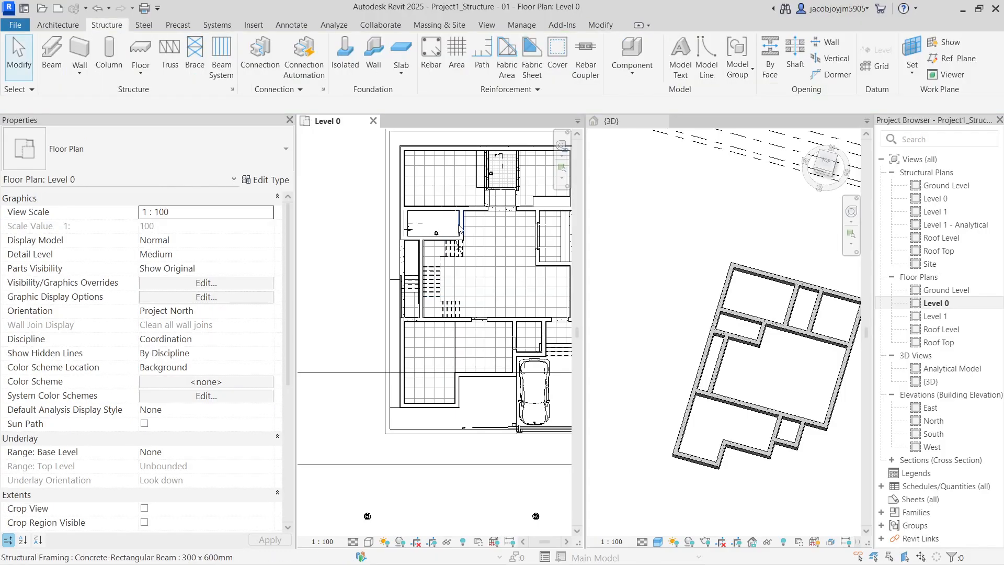
Stretch two vertical beams downward, to about 6594 and 9800 mm
click(462, 281)
drag(462, 277, 459, 325)
key(Escape)
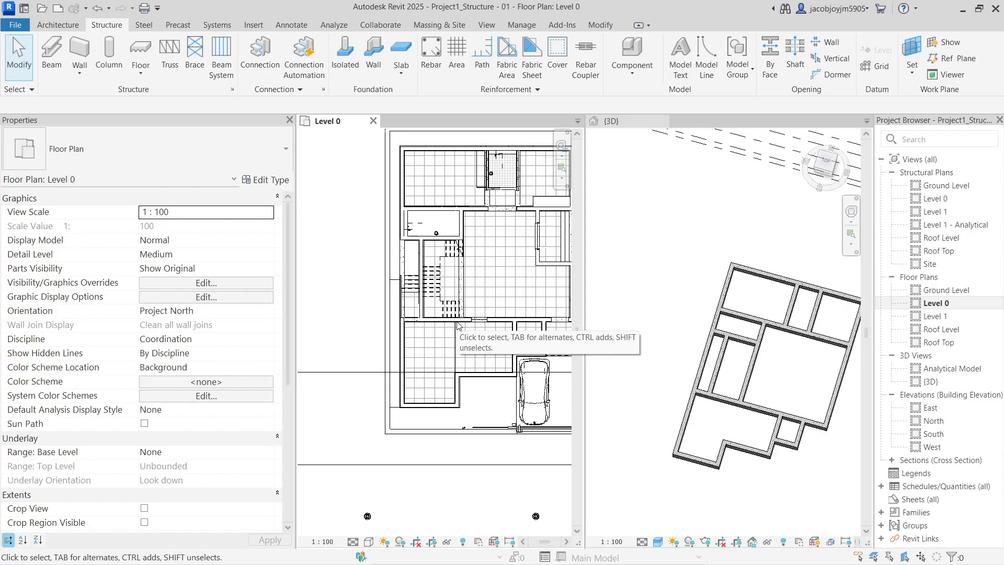
middle_drag(482, 280, 430, 283)
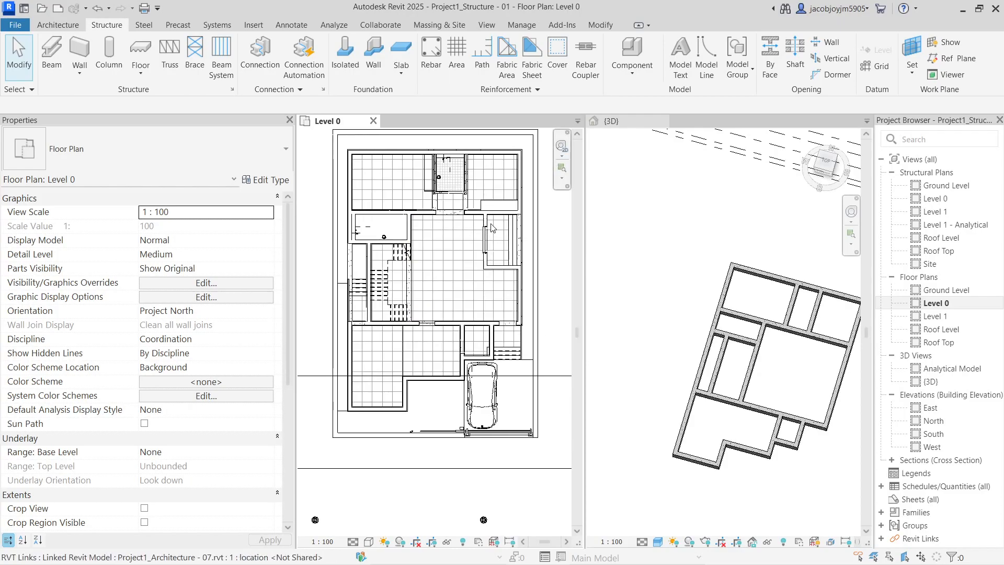
click(462, 203)
drag(467, 220, 465, 322)
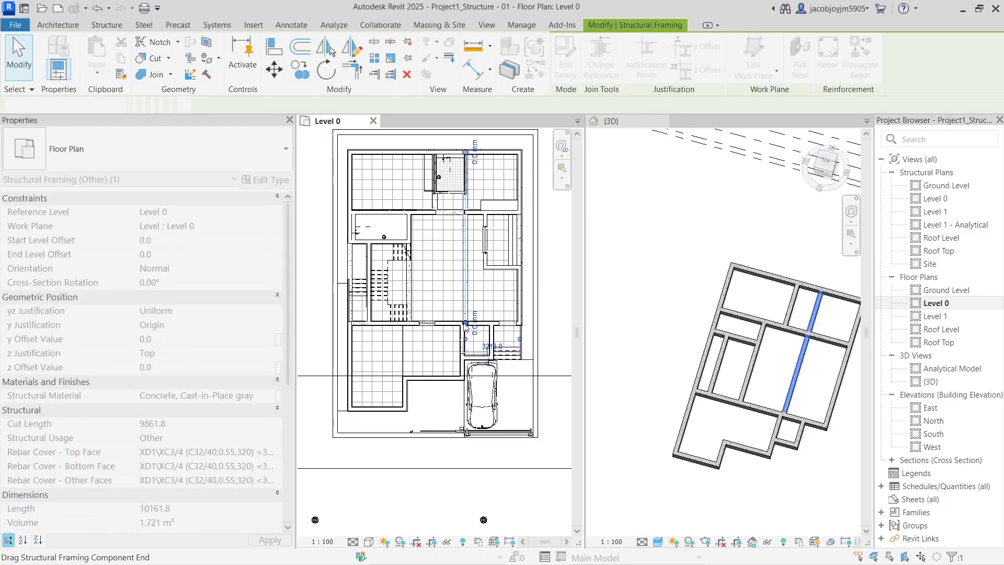
key(Escape)
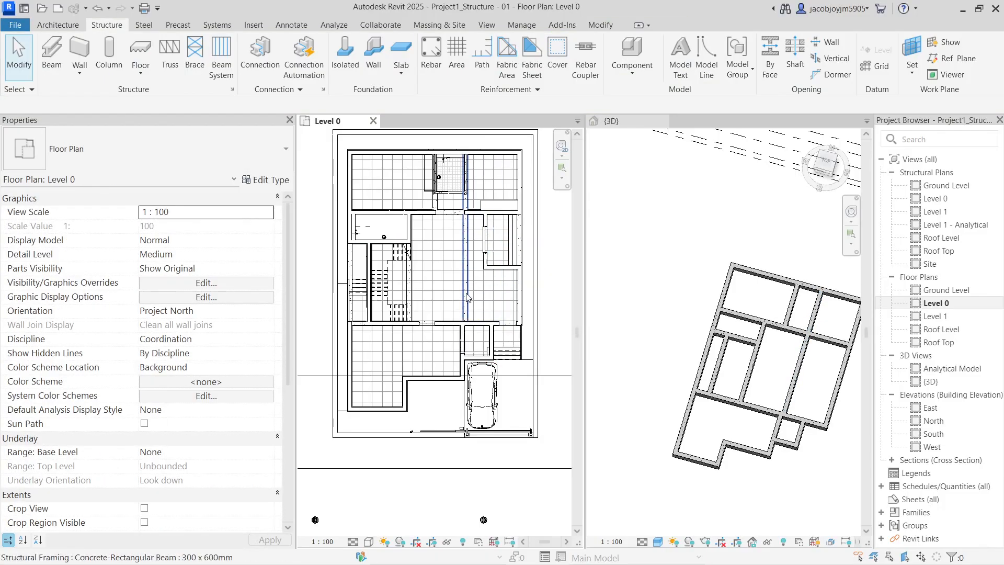
Recheck the adjusted beam, then activate the 3D view and orbit to a near-front angle
click(464, 324)
scroll(465, 322, up, 2)
key(Escape)
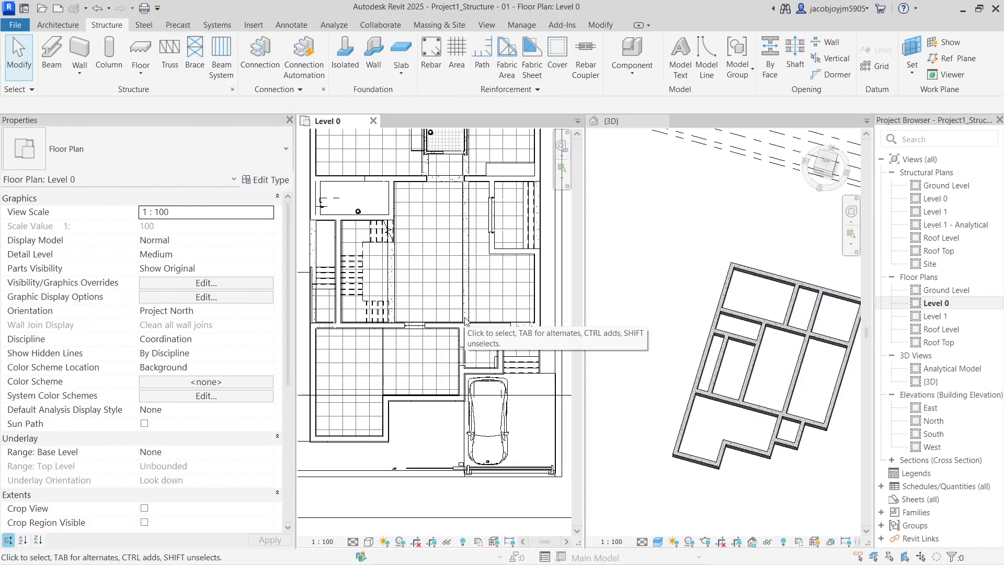
click(468, 297)
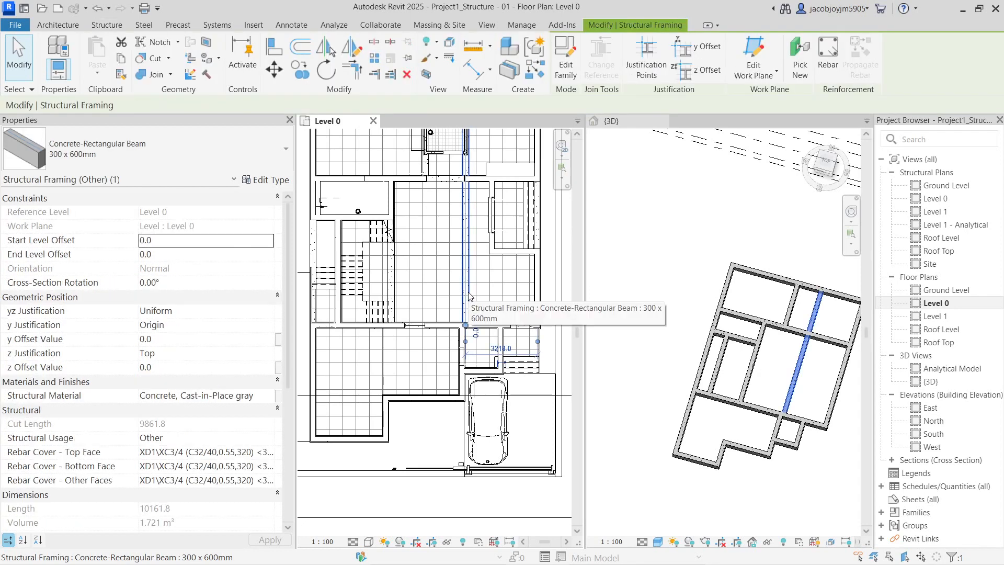
key(Escape)
scroll(468, 296, down, 2)
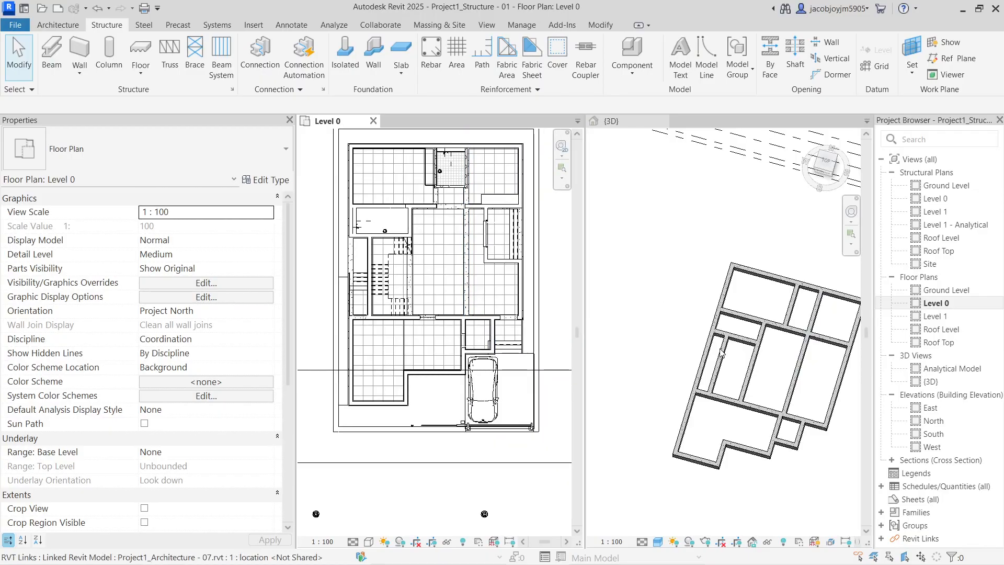
scroll(742, 377, down, 1)
click(717, 389)
shift+middle_drag(751, 365, 740, 347)
Check the linked models' visibility in the 3D view's Visibility/Graphic Overrides
key(v)
key(g)
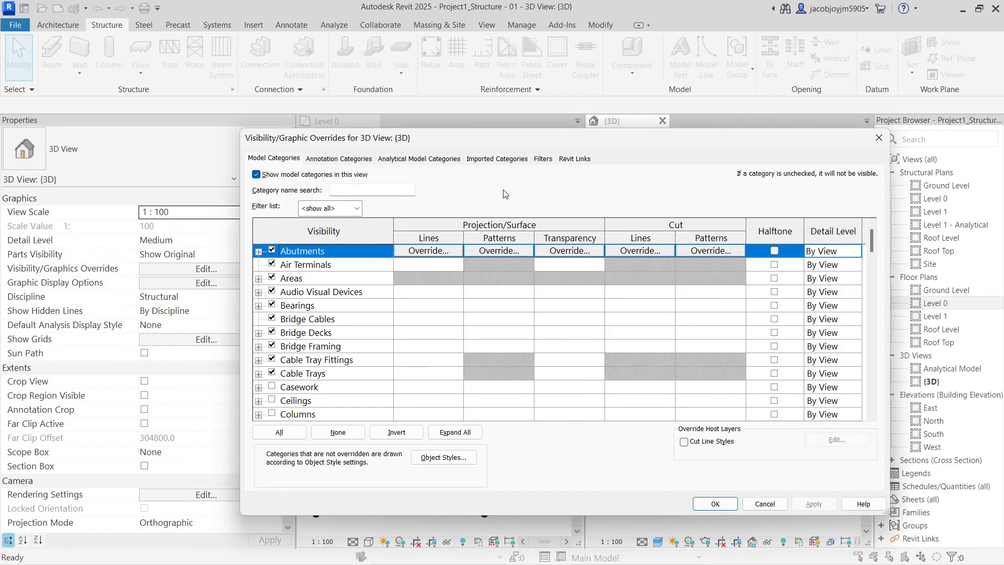
click(574, 159)
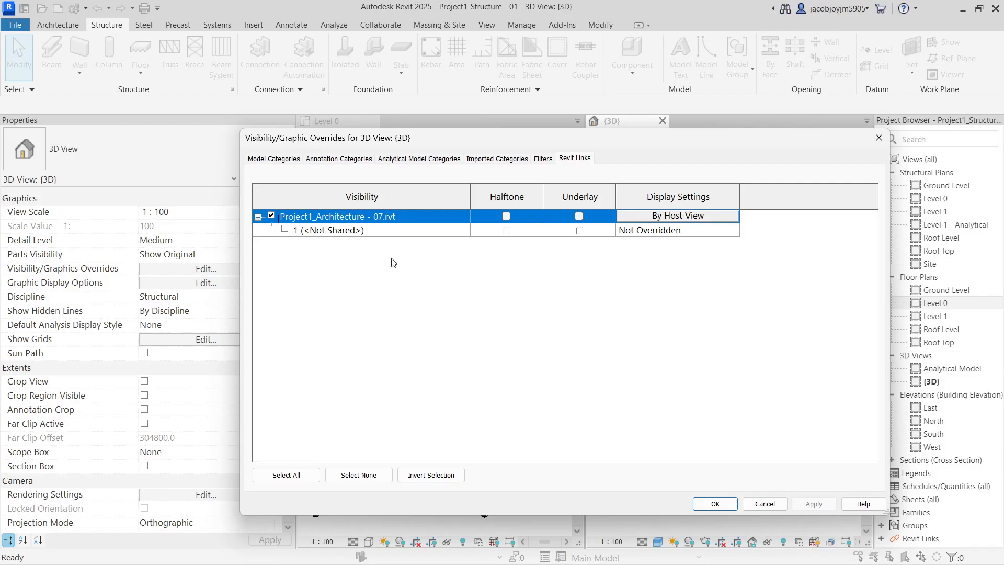
key(Return)
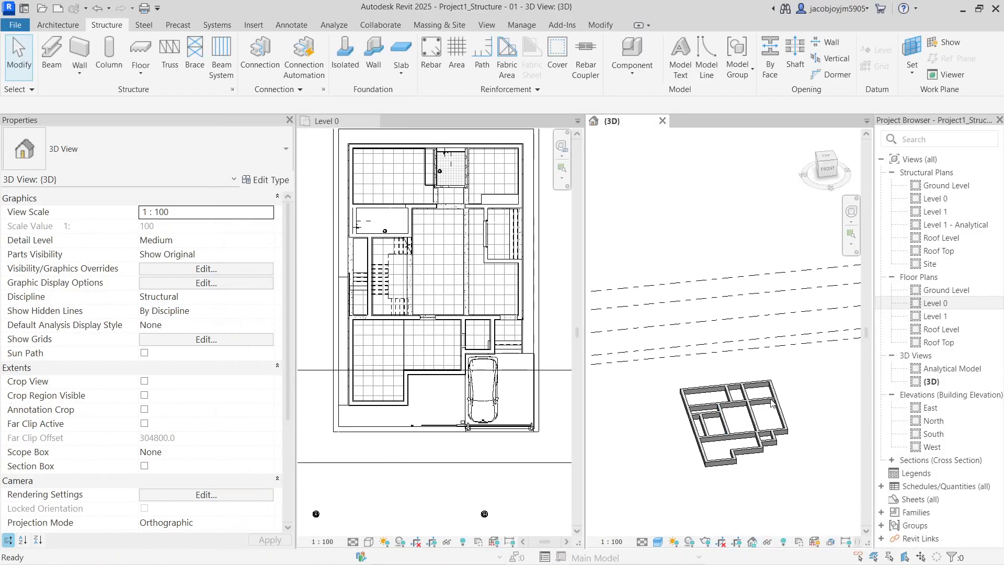
Unhide the linked architecture model with Reveal Hidden Elements, then orbit to a low front angle
key(r)
key(h)
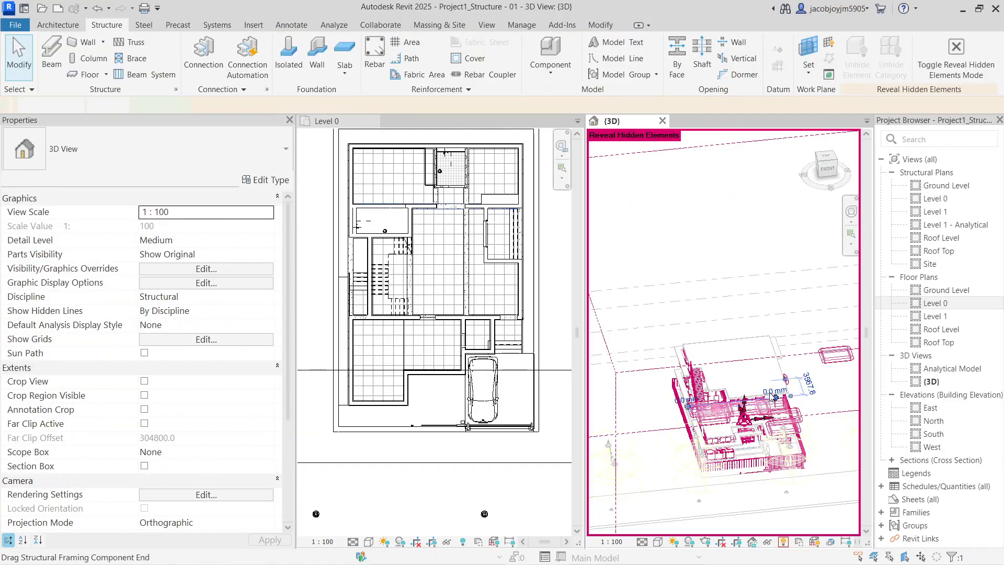
click(770, 373)
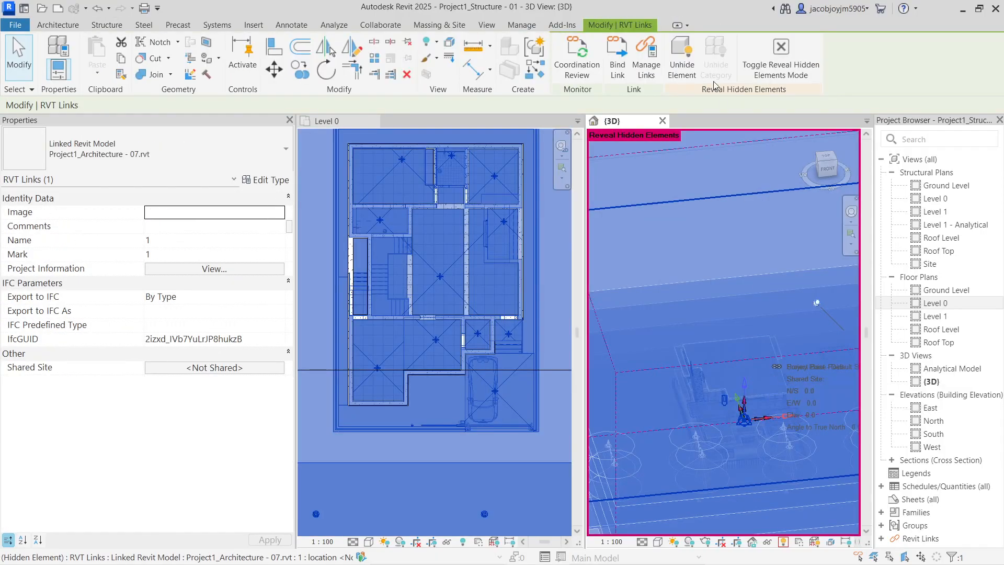
click(681, 55)
click(780, 52)
shift+middle_drag(723, 468, 740, 422)
scroll(717, 474, up, 5)
shift+drag(740, 421, 725, 413)
mouse_move(725, 413)
shift+middle_down()
mouse_move(734, 405)
mouse_move(735, 430)
mouse_move(703, 418)
mouse_move(742, 410)
shift+middle_up()
scroll(738, 421, down, 4)
scroll(758, 407, up, 6)
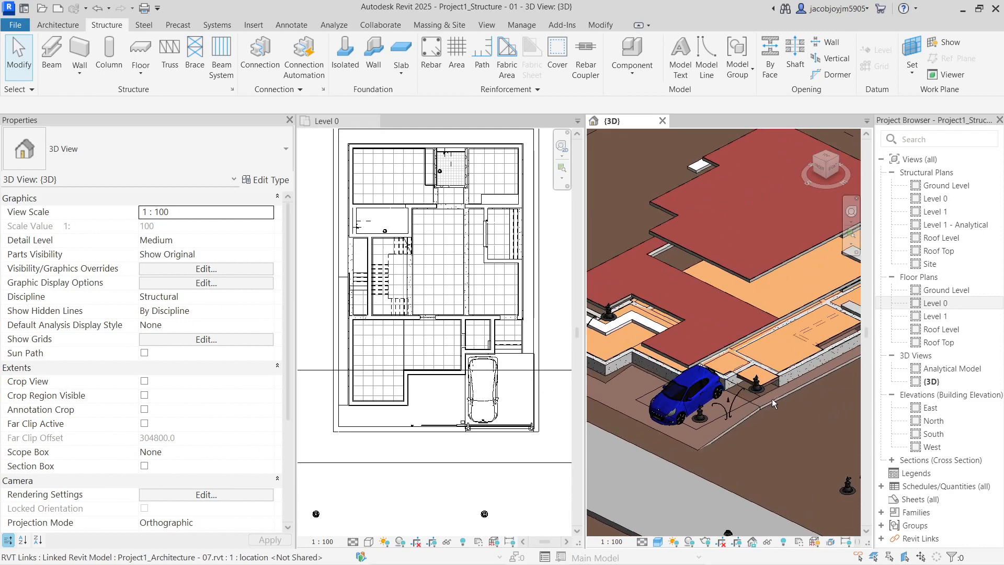
scroll(711, 387, up, 5)
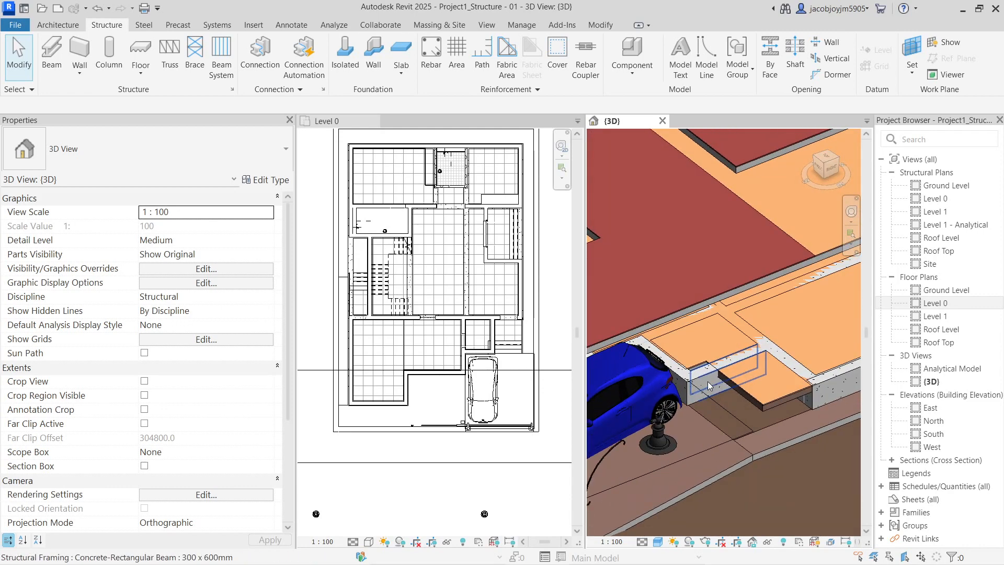
Recheck linked-model visibility settings and open the view Discipline list
key(v)
key(v)
click(574, 159)
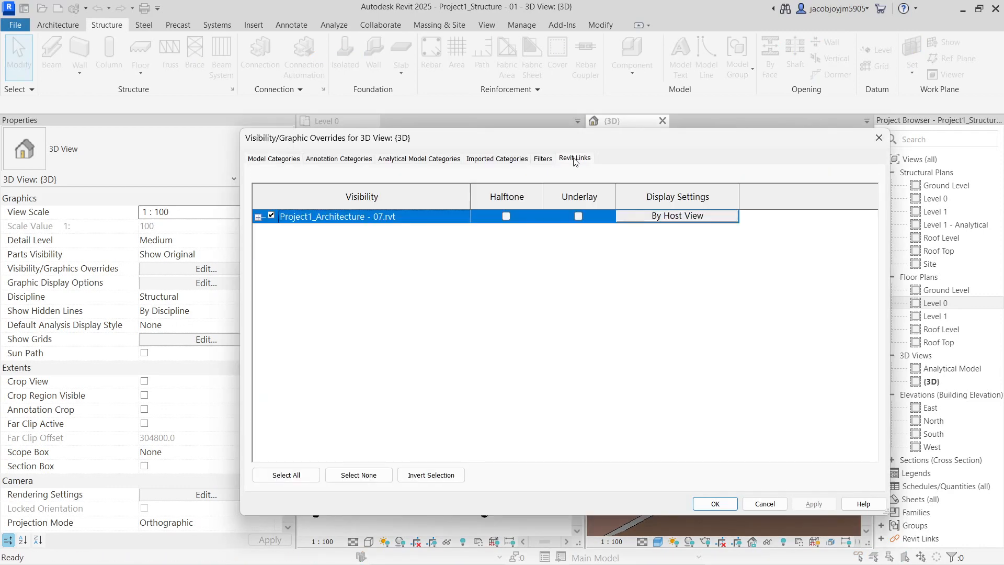
key(Escape)
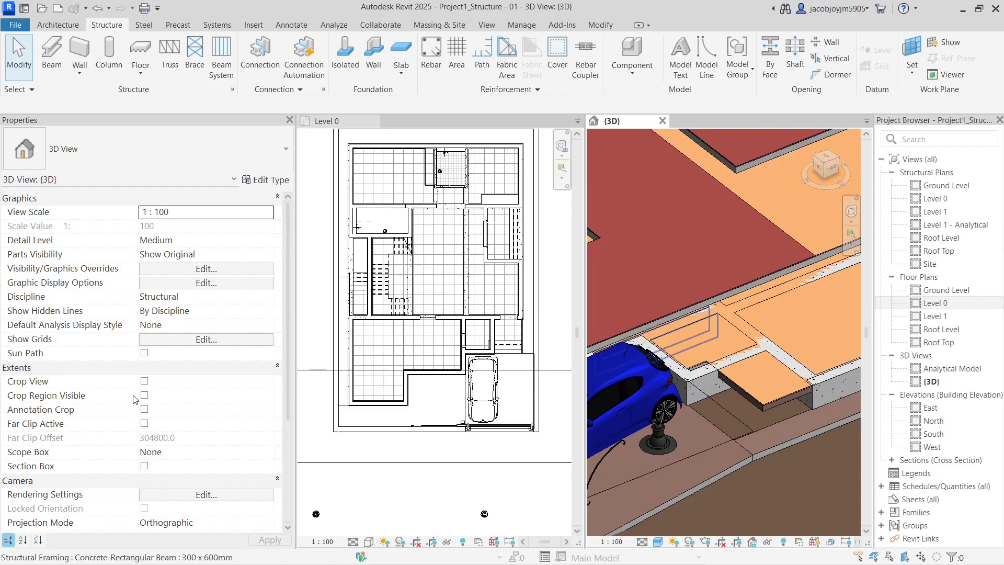
click(269, 300)
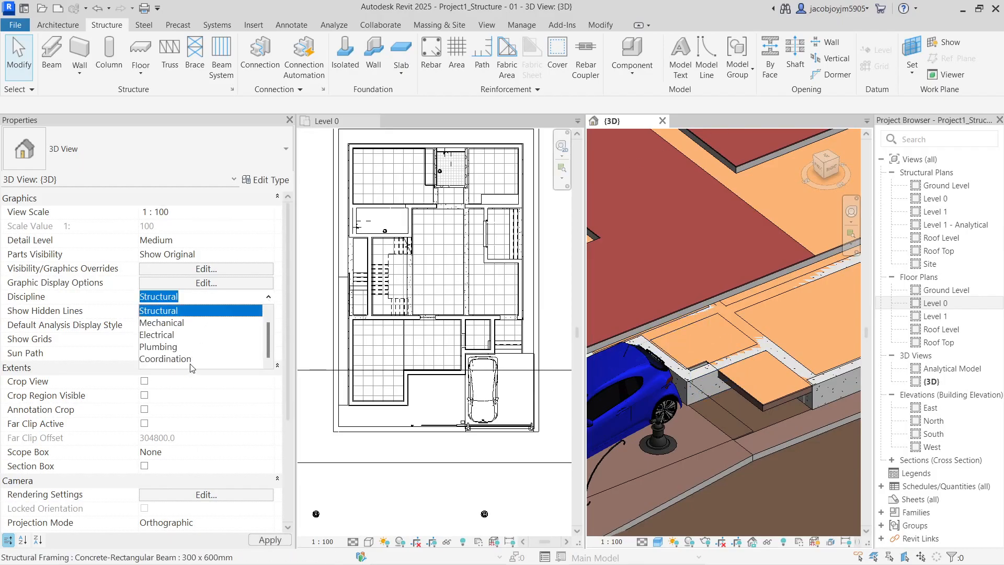
Set the 3D view's discipline to Coordination
click(189, 366)
scroll(735, 369, down, 3)
mouse_move(735, 369)
shift+middle_down()
mouse_move(753, 373)
mouse_move(756, 340)
mouse_move(745, 373)
shift+middle_up()
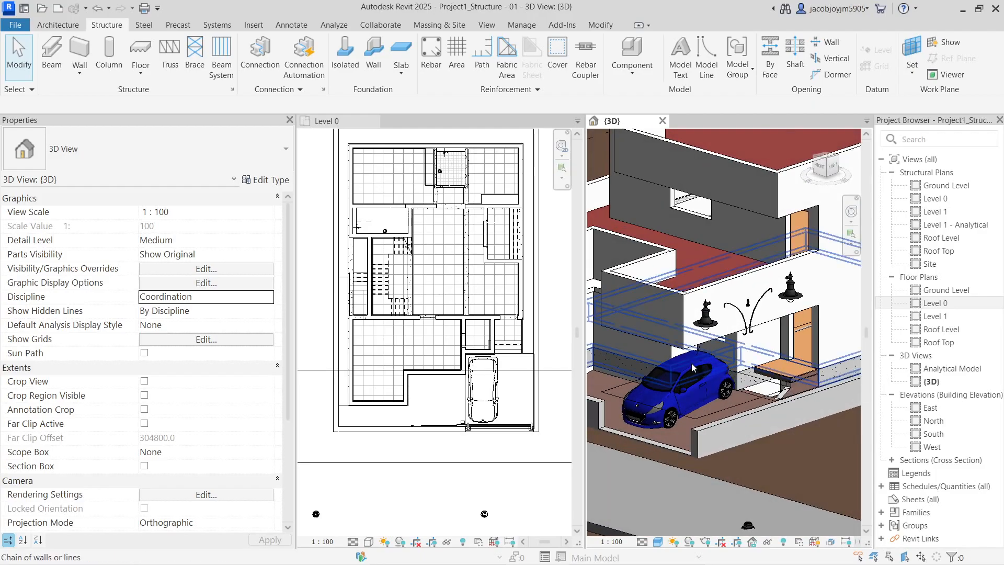
Hide the car and Room Separation Lines categories in the 3D view
click(681, 391)
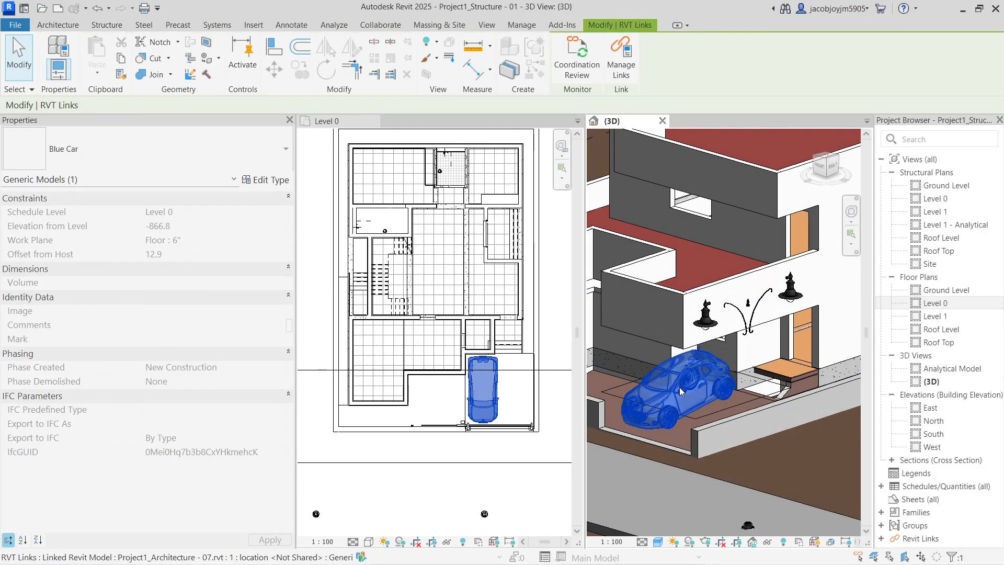
right_click(681, 391)
mouse_move(773, 271)
click(884, 276)
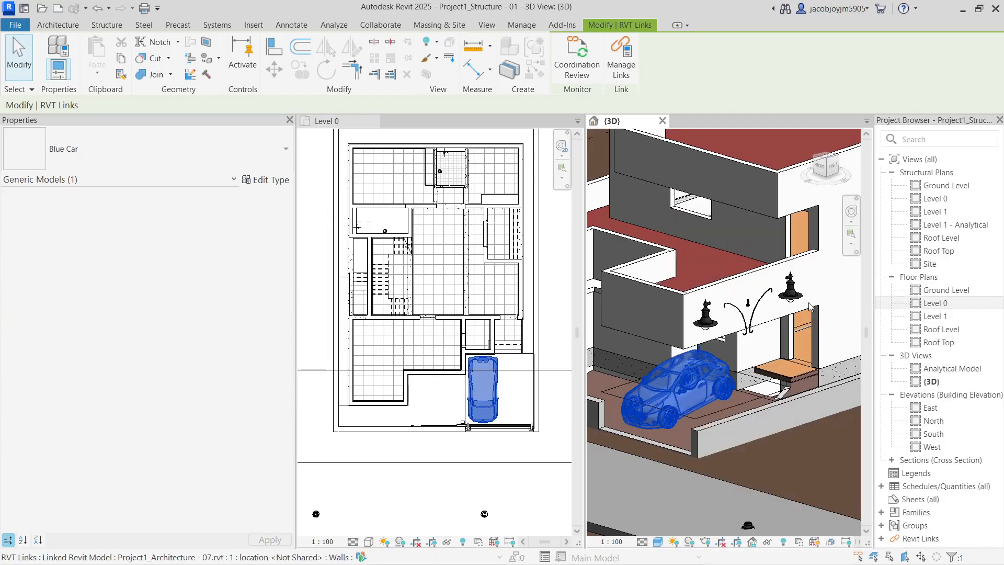
scroll(647, 406, down, 2)
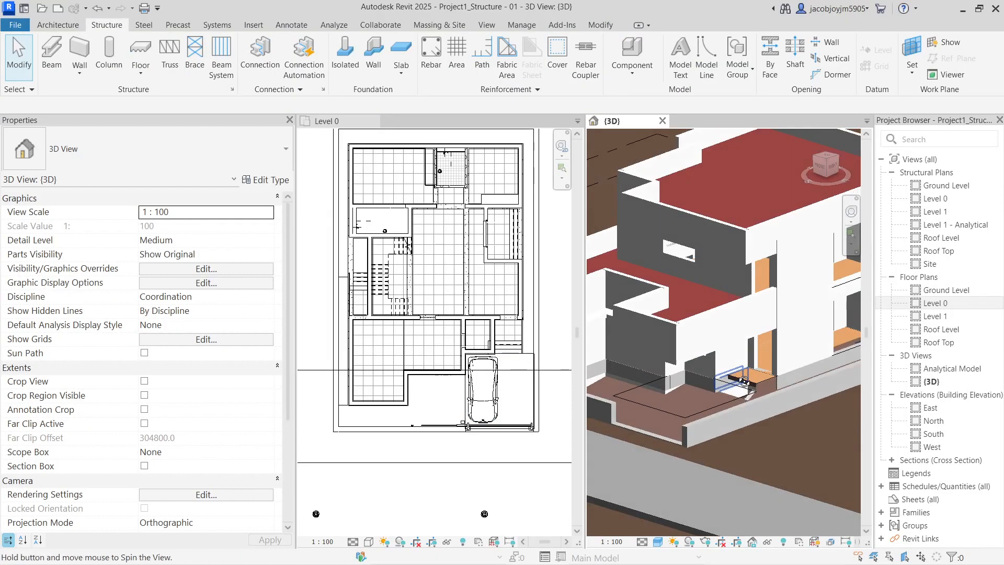
click(719, 411)
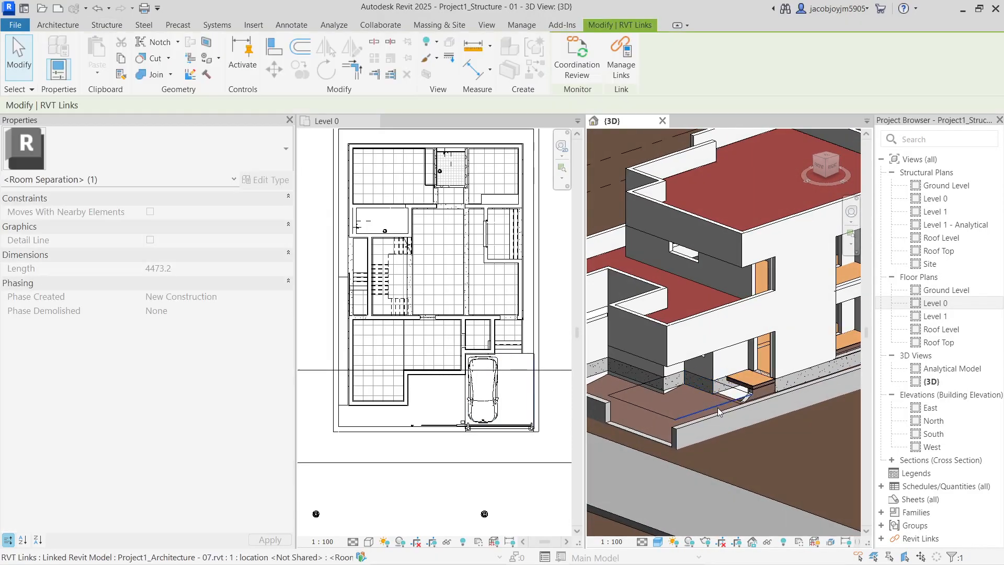
right_click(719, 412)
mouse_move(794, 111)
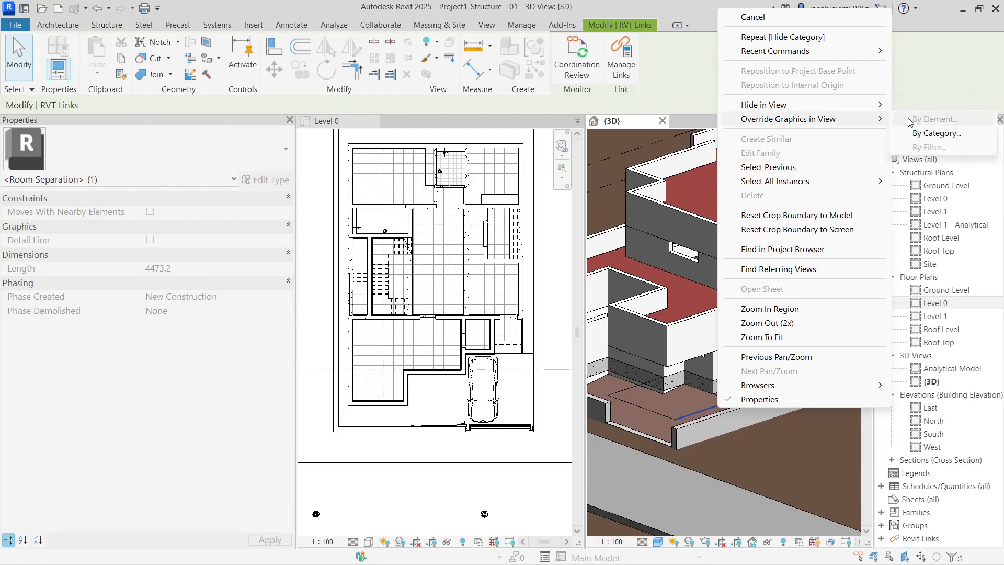
click(928, 119)
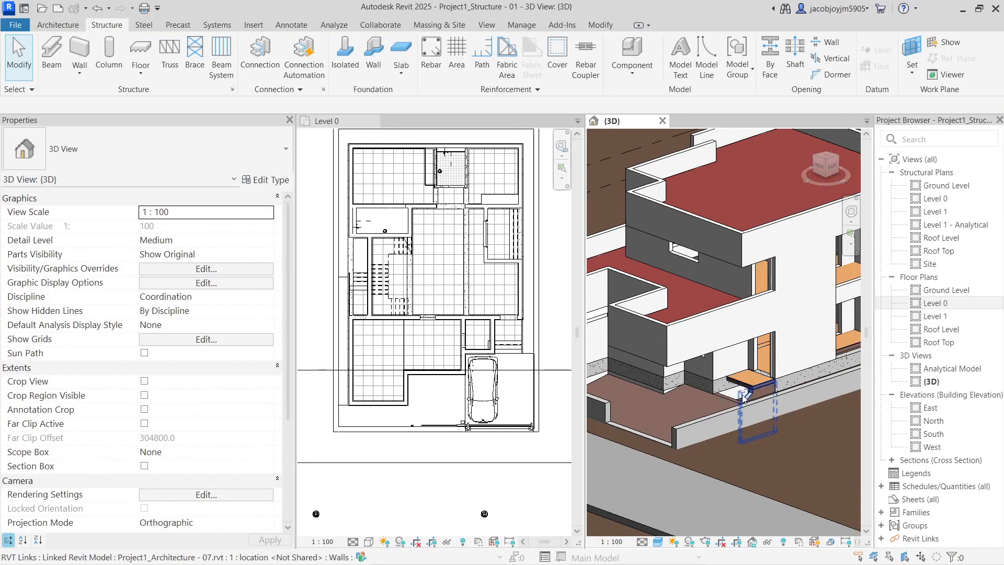
Orbit the 3D view around the porch to inspect the linked house
shift+middle_drag(670, 337, 659, 393)
scroll(730, 410, up, 8)
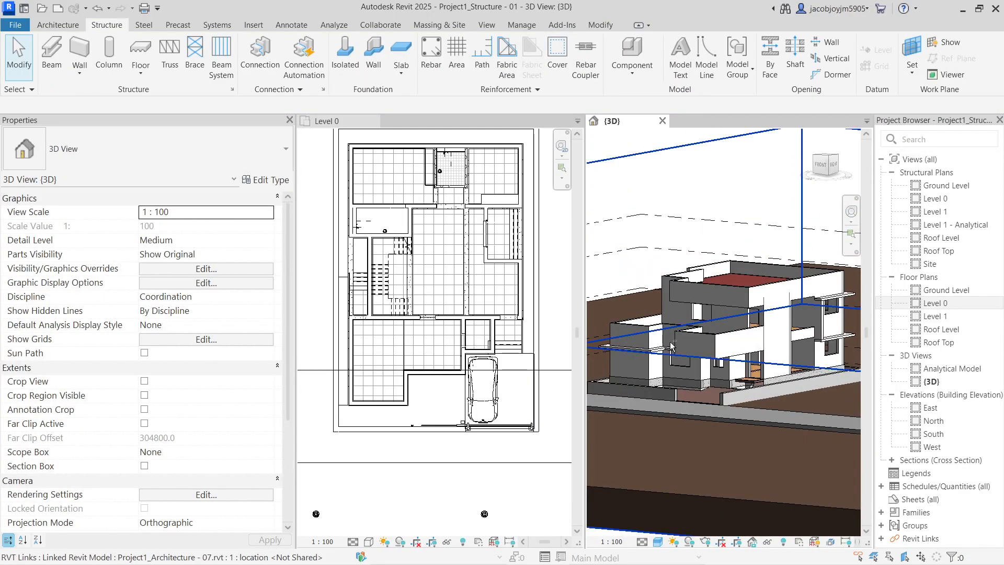
scroll(730, 409, up, 3)
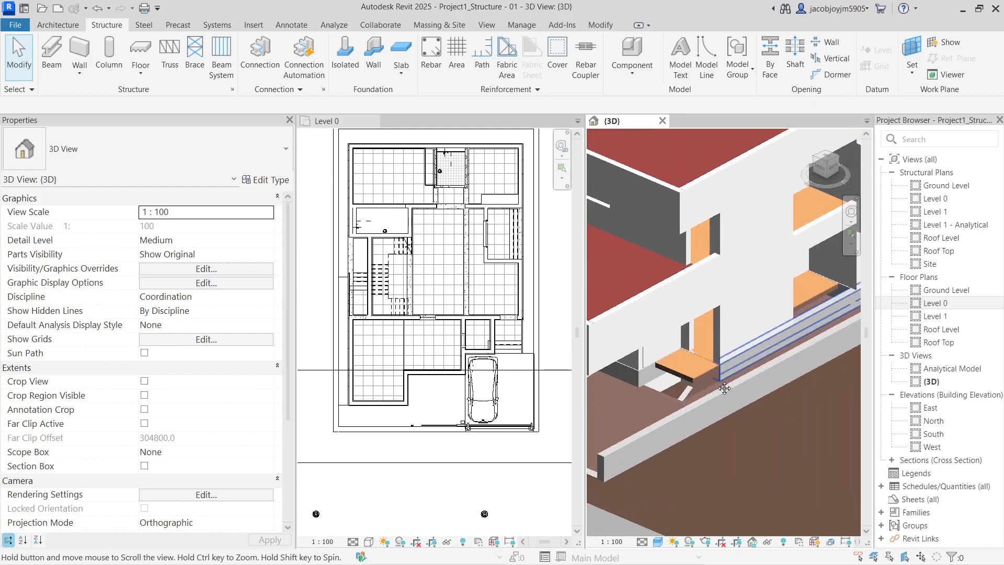
shift+middle_drag(729, 403, 758, 363)
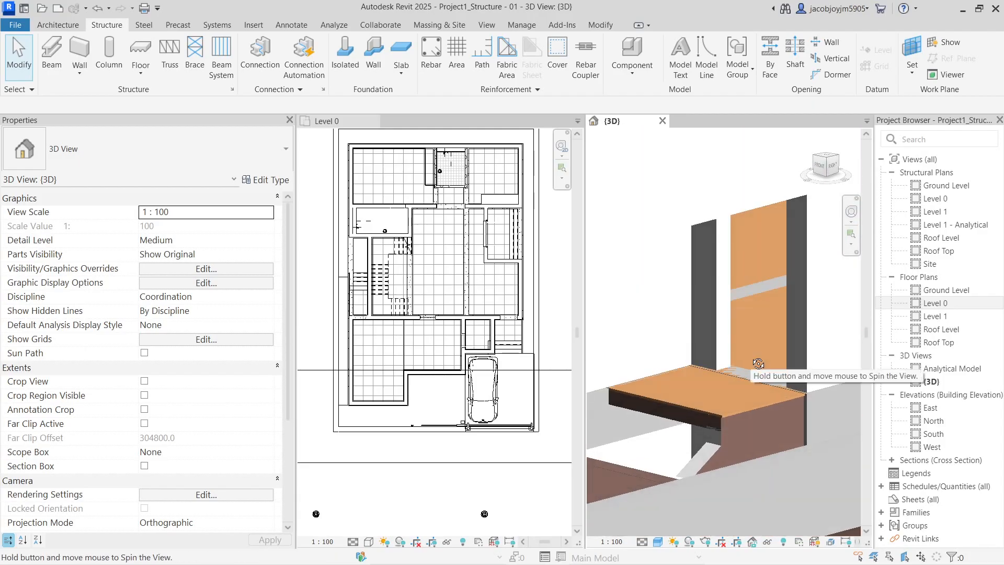
click(501, 377)
middle_drag(503, 383, 461, 387)
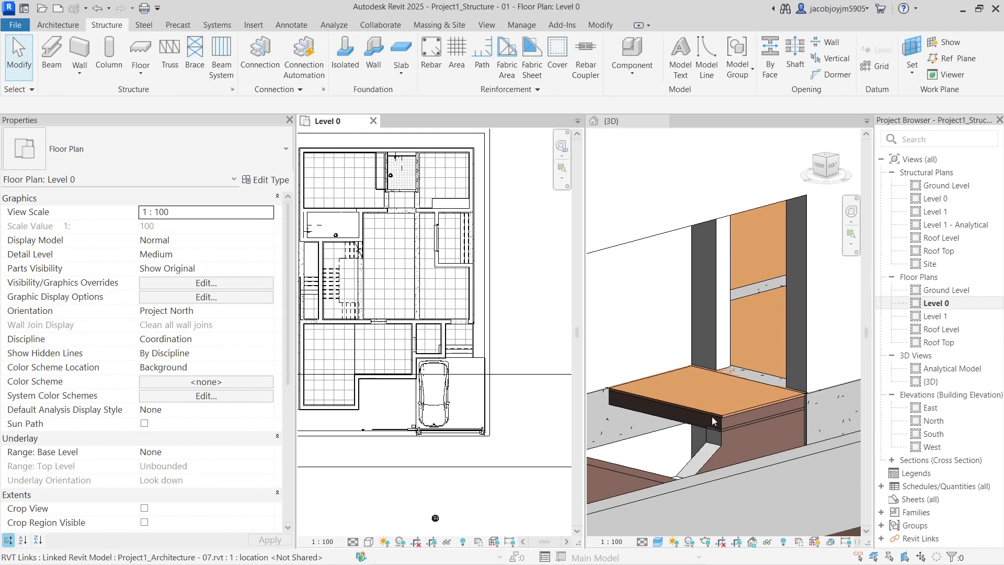
scroll(704, 429, down, 4)
click(704, 429)
shift+middle_drag(725, 390, 681, 379)
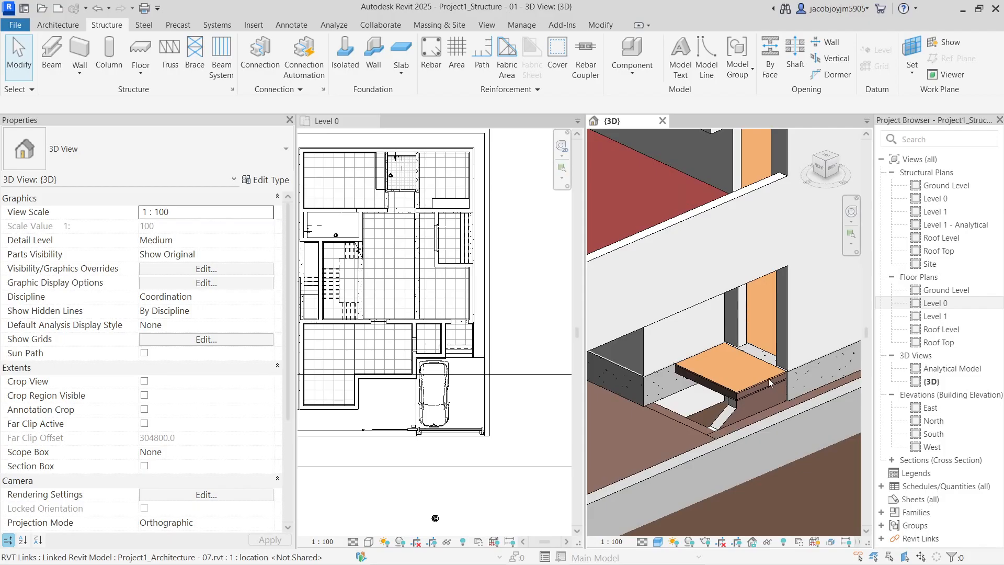
Turn off the linked Project1_Architecture - 07.rvt model in Level 0's Visibility/Graphics (VG)
scroll(753, 366, down, 3)
shift+middle_drag(745, 356, 747, 373)
scroll(437, 234, down, 5)
click(436, 234)
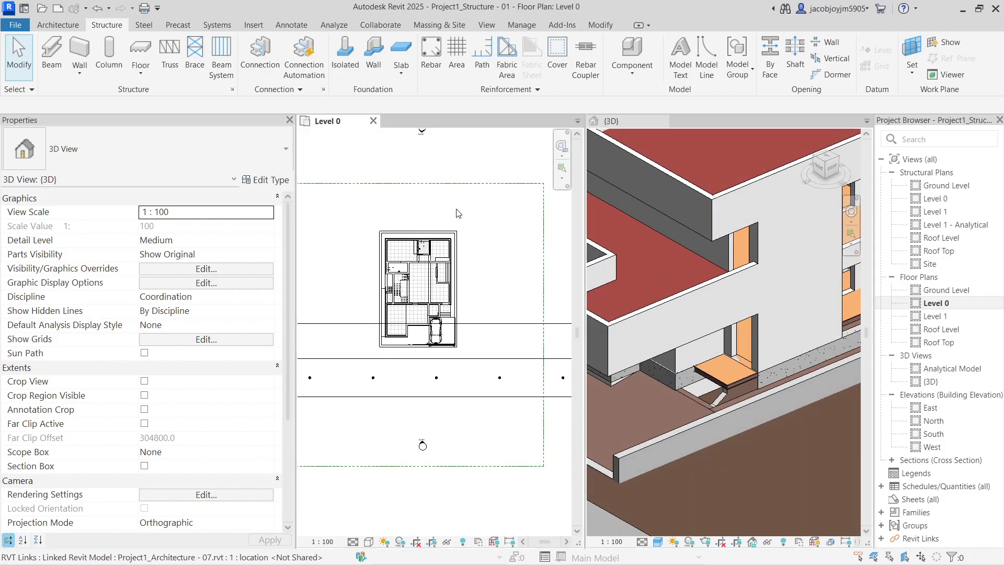
scroll(450, 225, down, 2)
click(463, 210)
key(v)
key(g)
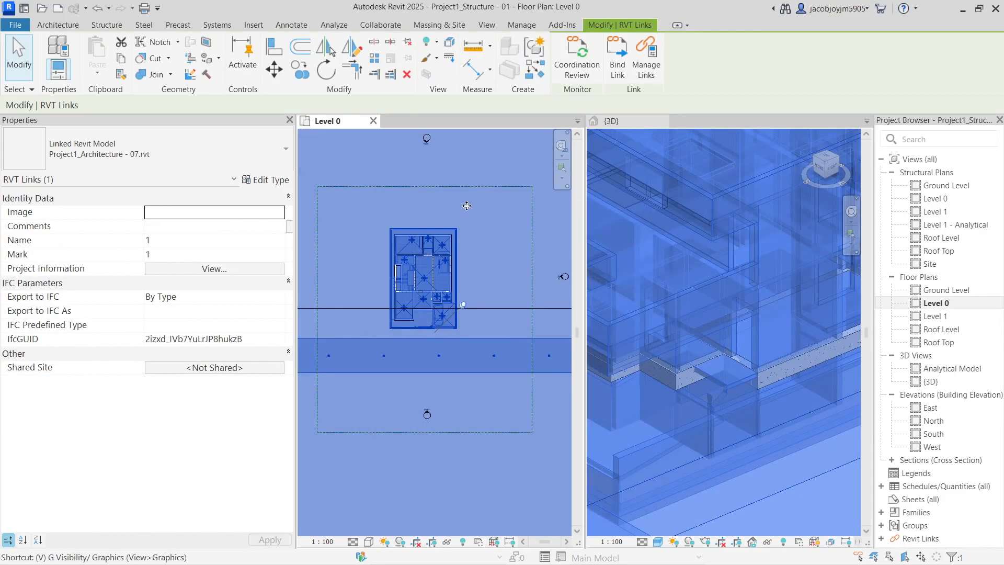
click(562, 159)
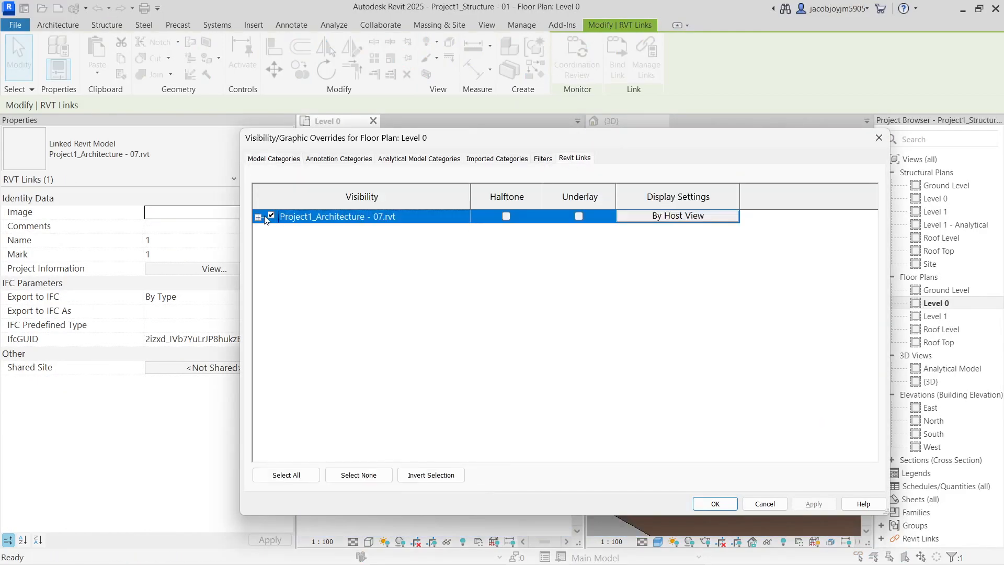
click(715, 503)
scroll(460, 331, up, 6)
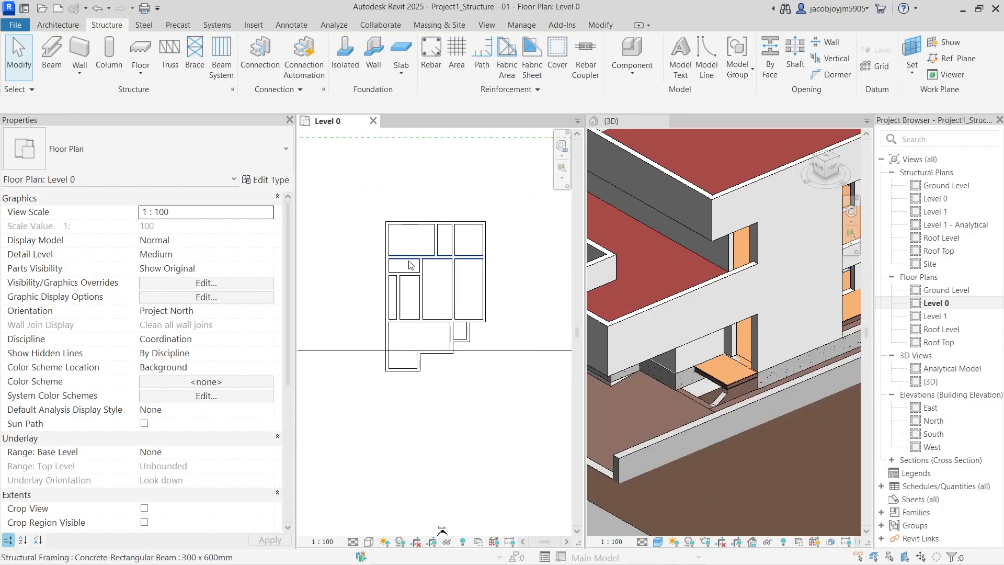
Select the linked wall beneath the landing slab in the 3D view
click(716, 399)
scroll(738, 392, up, 5)
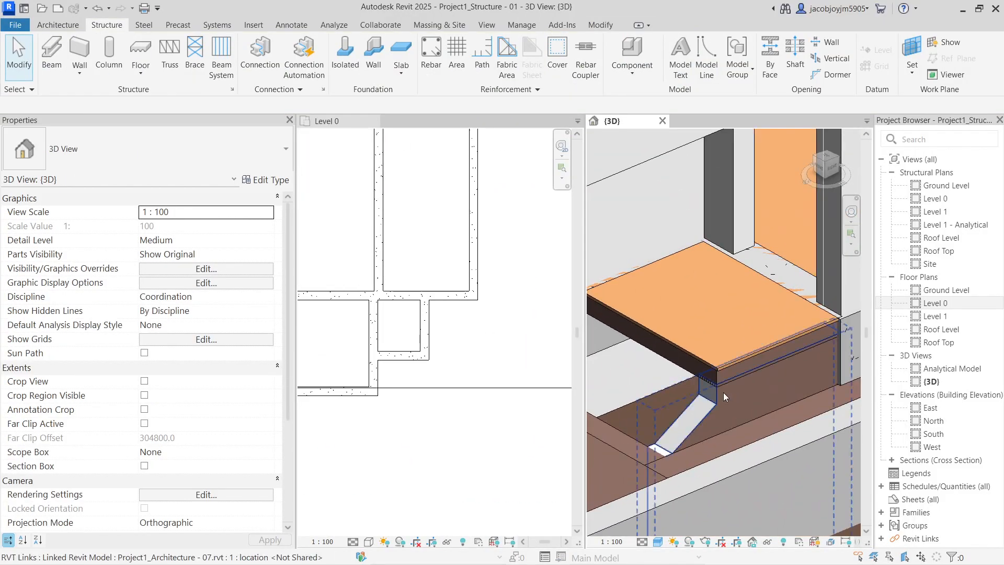
click(724, 392)
scroll(724, 392, down, 3)
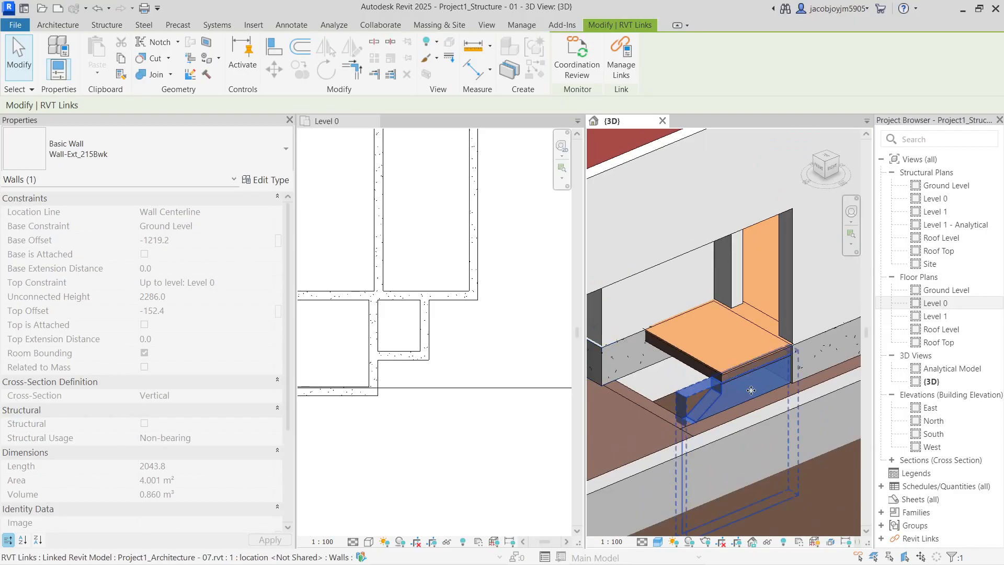
Paste the linked wall Aligned to Same Place, accepting the Duplicate Types dialog
click(108, 72)
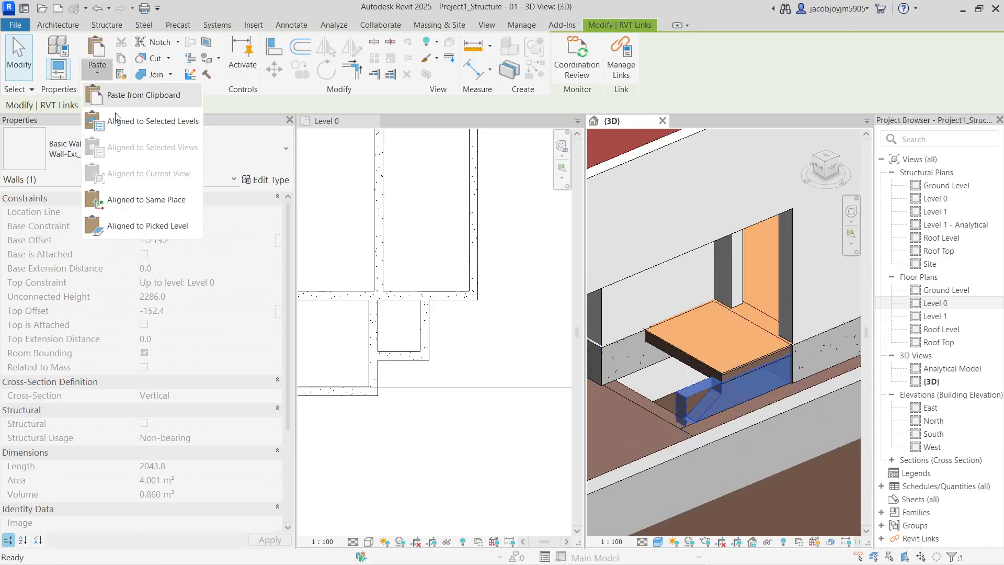
click(144, 200)
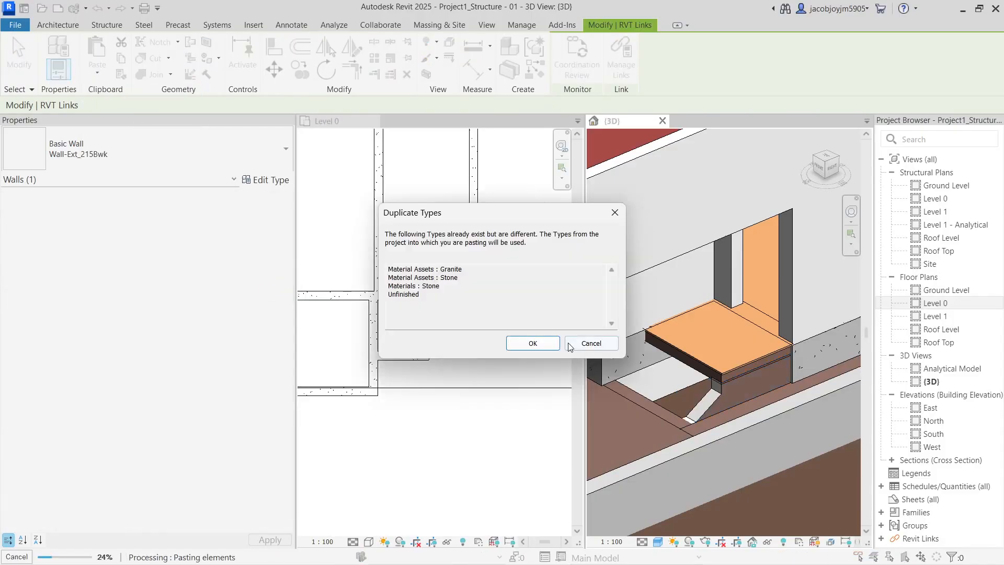
click(571, 345)
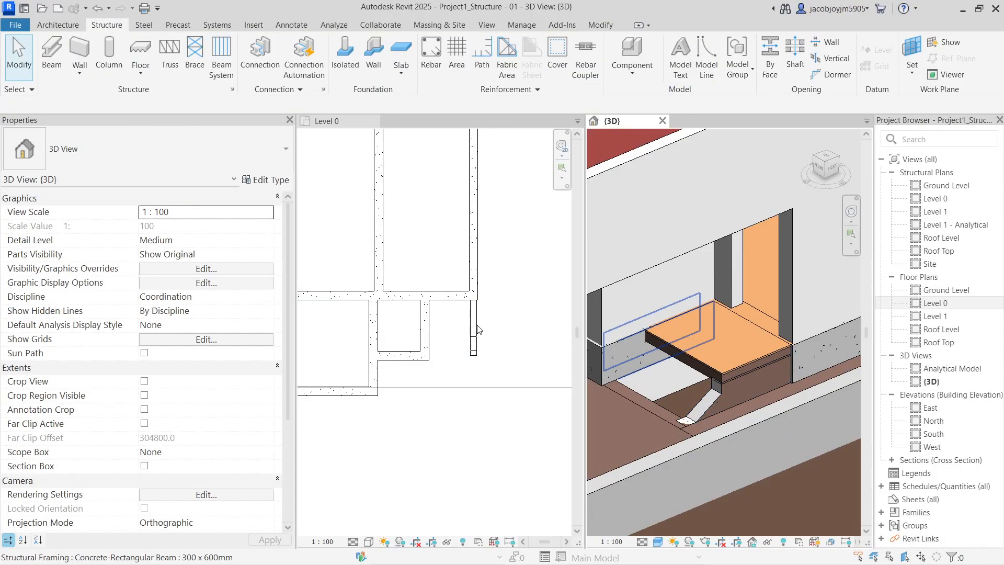
Select the pasted Wall-Ext_215Bwk wall in the Level 0 plan to verify it
click(479, 327)
click(477, 319)
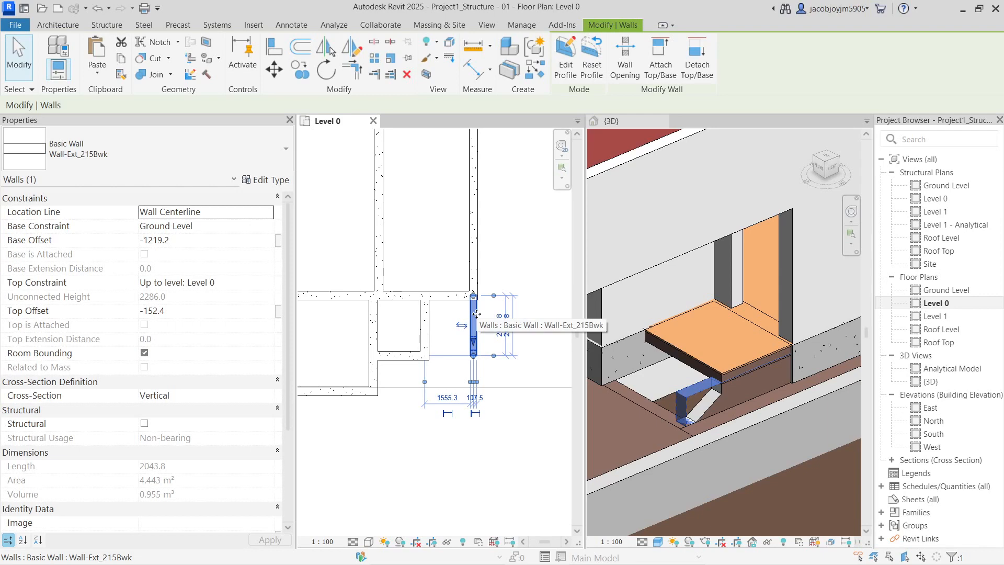
key(Escape)
click(478, 315)
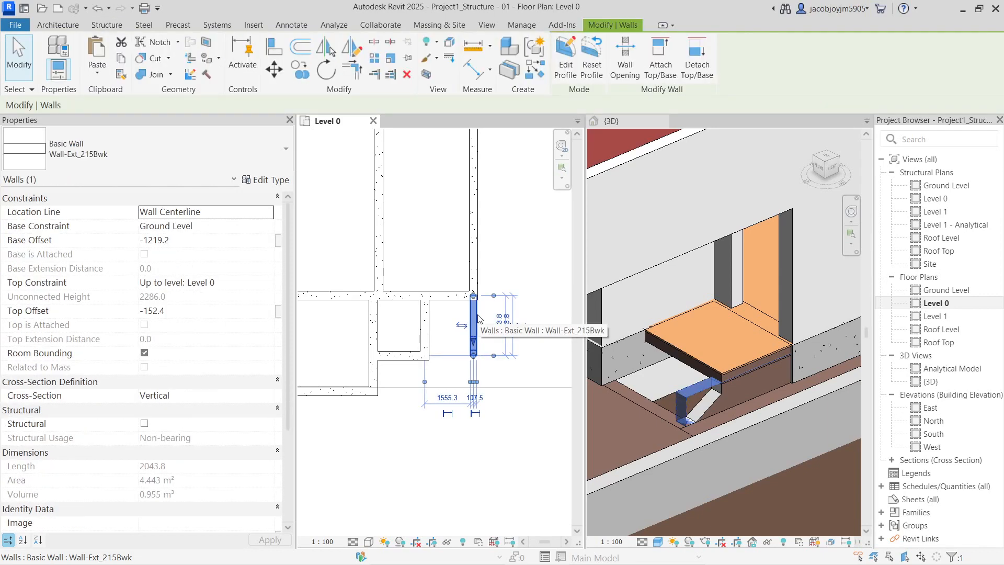
scroll(465, 306, up, 3)
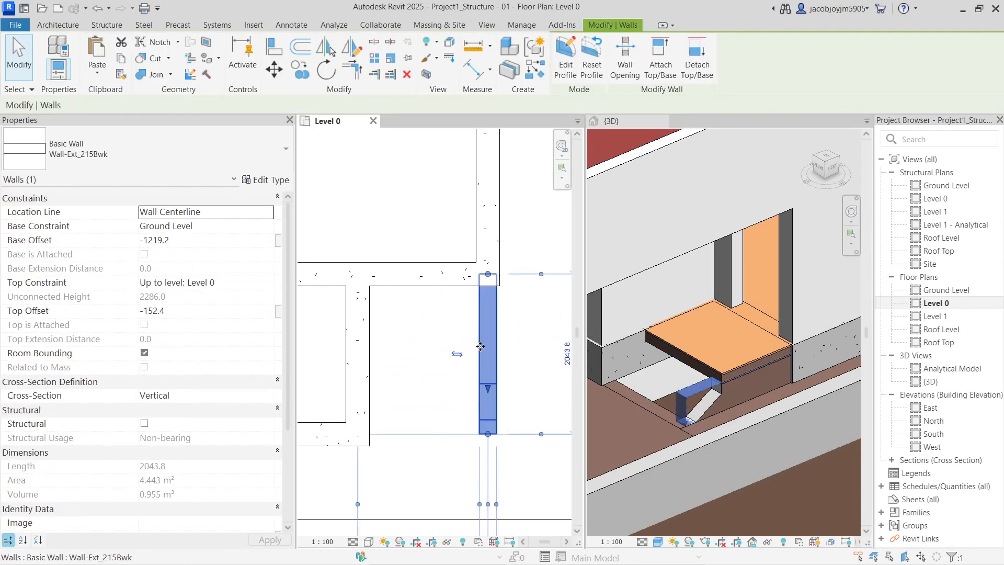
key(Escape)
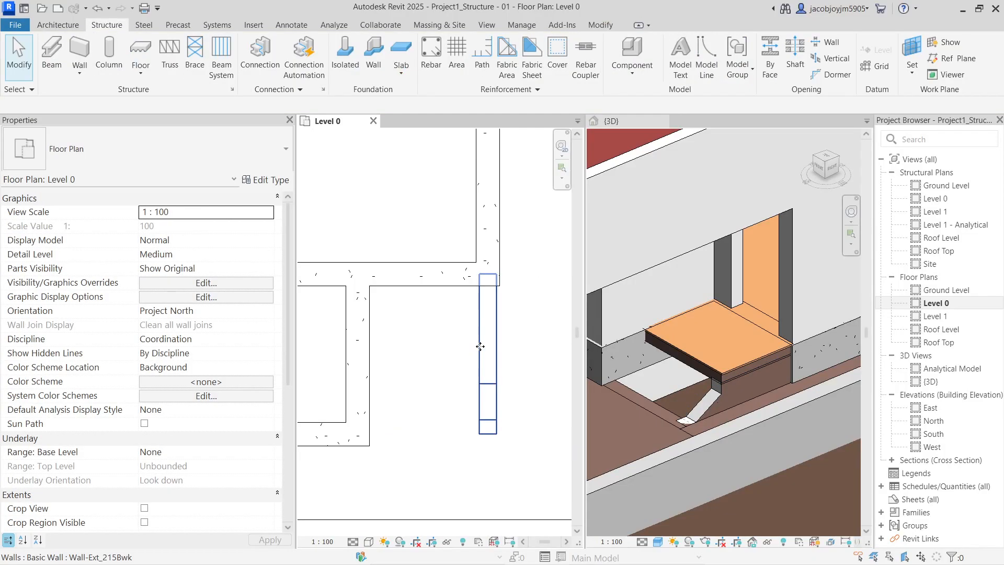
scroll(677, 359, down, 2)
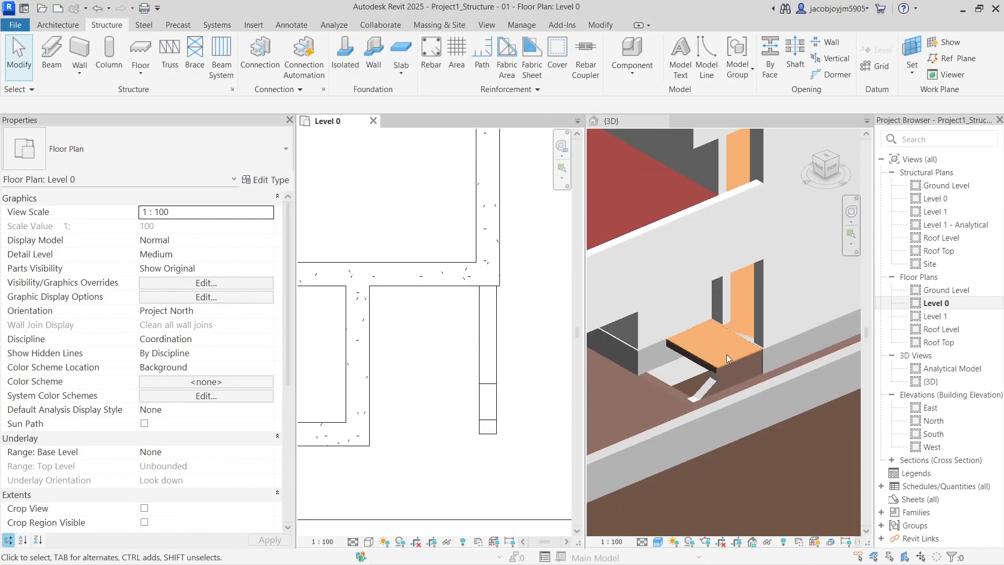
Paste the linked 6" landing floor from 3D Aligned to Same Place, then select it on Level 0
scroll(726, 354, down, 2)
click(720, 358)
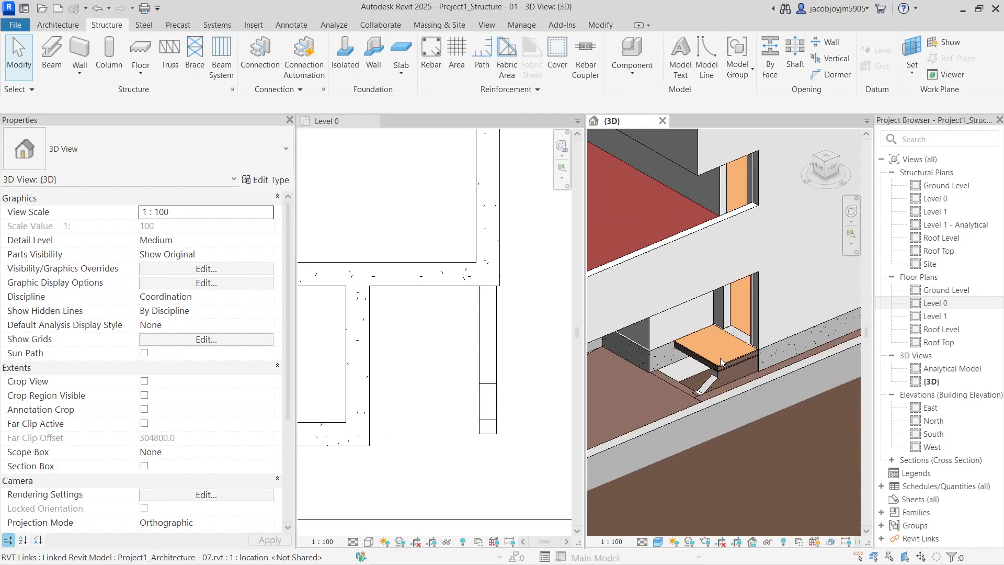
click(709, 364)
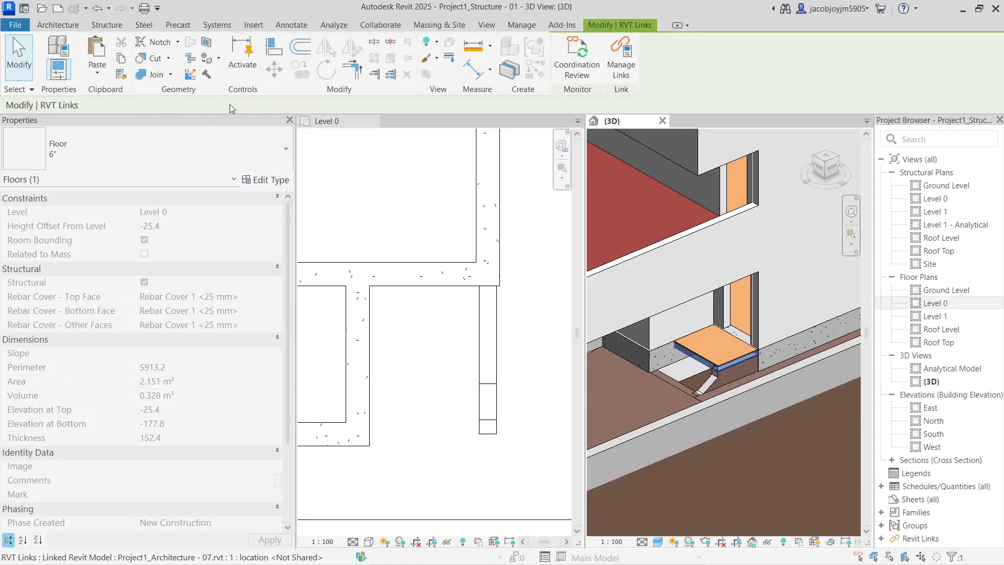
click(108, 76)
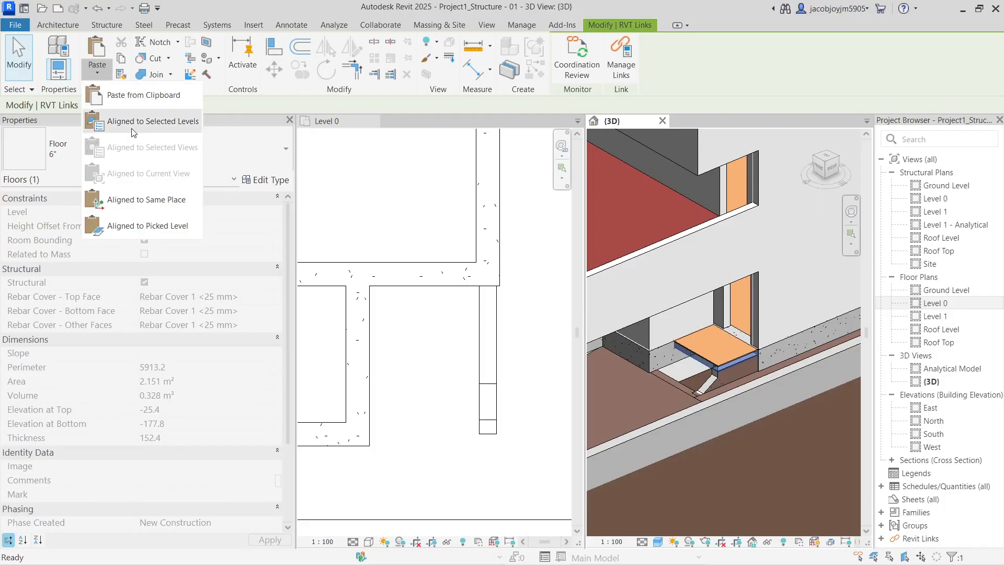
click(154, 198)
click(532, 343)
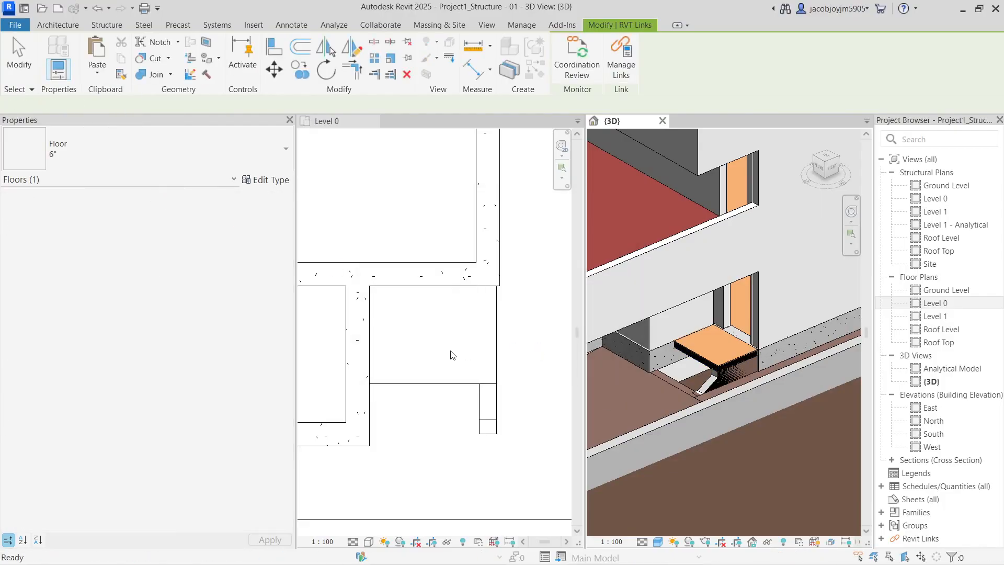
click(449, 378)
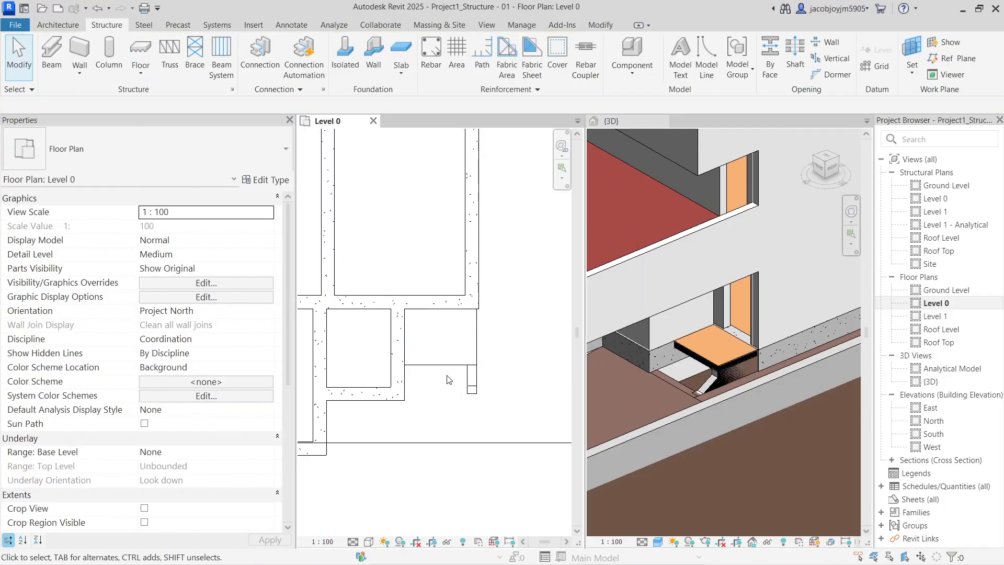
click(449, 358)
scroll(450, 366, down, 5)
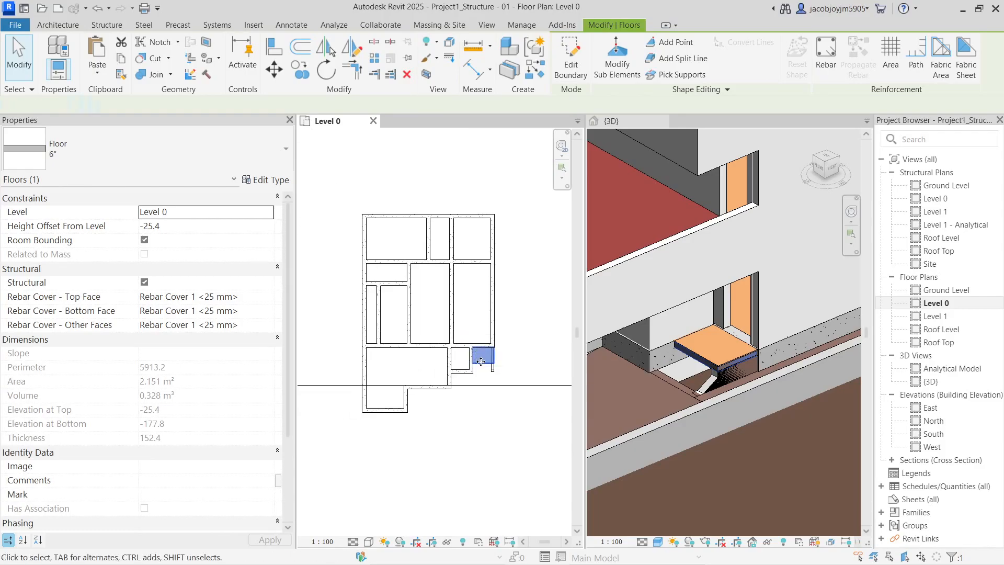
In the floor's boundary sketch, move the top line up and the vertical line onto the beam edge
double_click(480, 361)
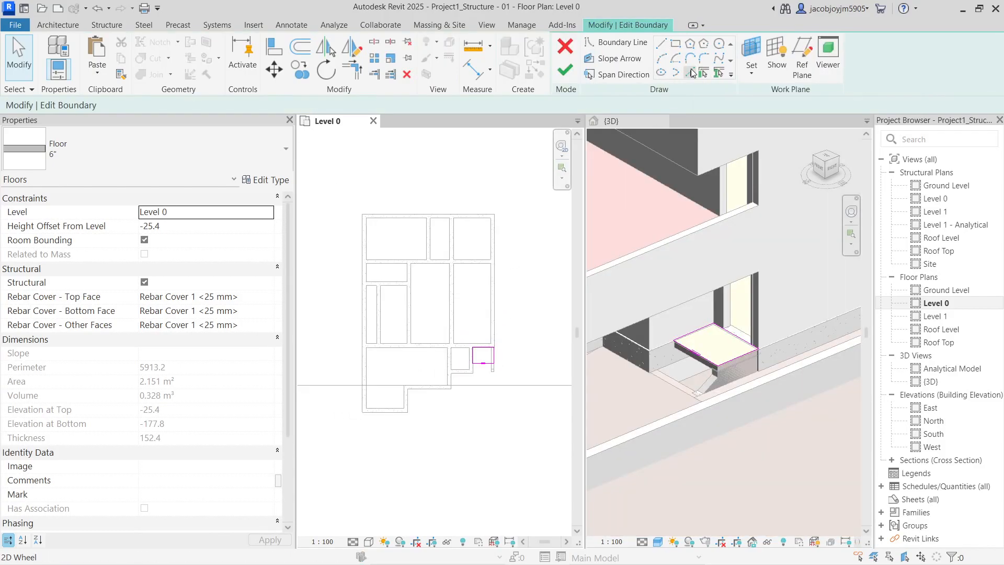
click(488, 348)
scroll(484, 348, up, 3)
drag(483, 347, 467, 139)
scroll(491, 226, down, 3)
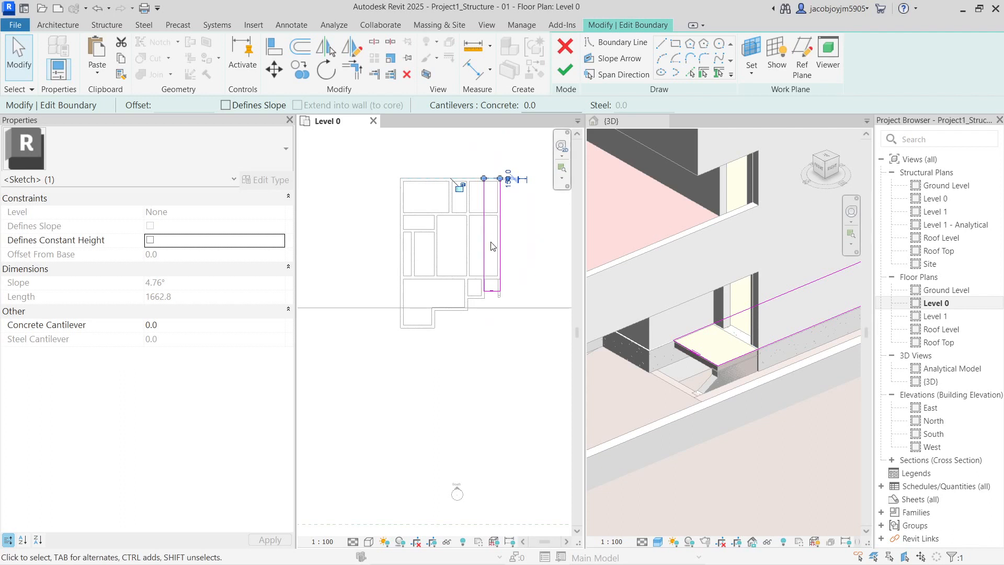
drag(457, 254, 399, 259)
scroll(420, 279, up, 2)
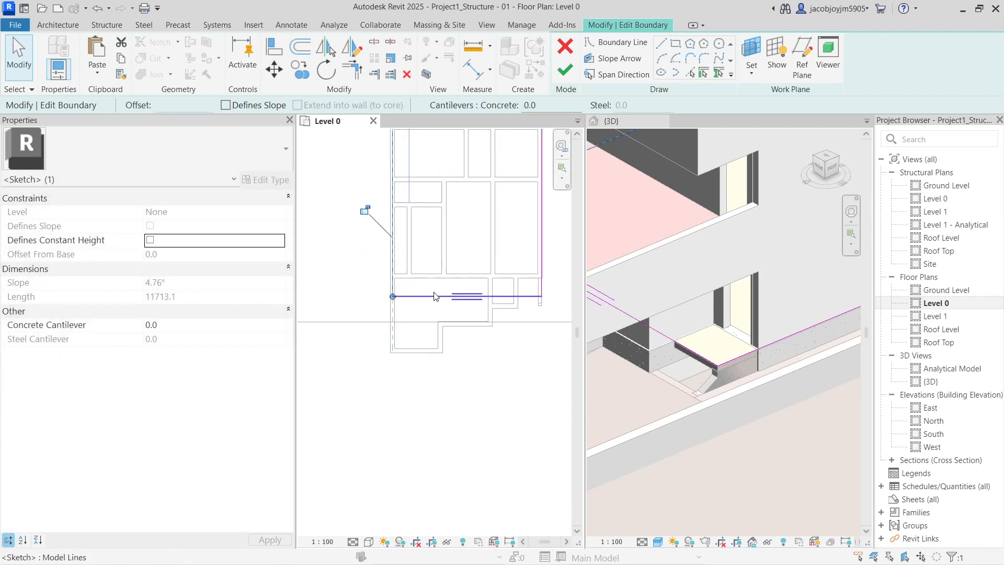
Trim two floor boundary lines into a clean corner
click(690, 73)
scroll(414, 348, up, 1)
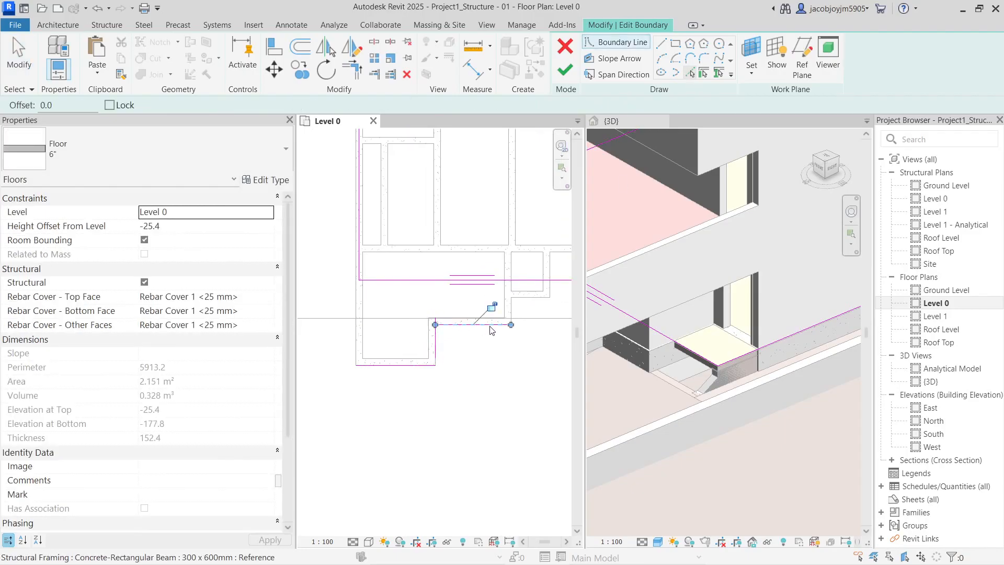
scroll(499, 321, up, 2)
scroll(515, 306, down, 4)
middle_drag(495, 327, 480, 352)
scroll(500, 321, up, 3)
key(Escape)
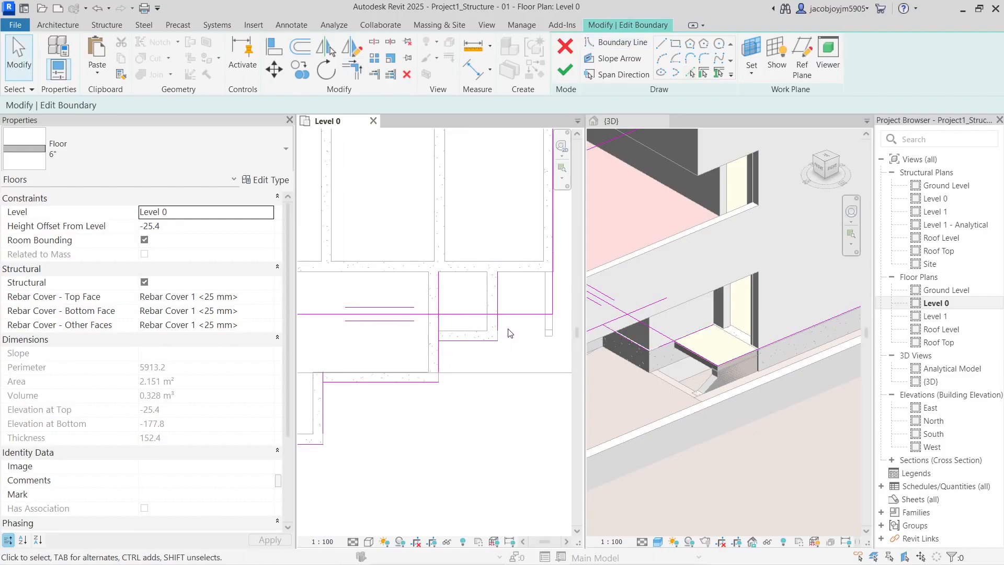
click(498, 328)
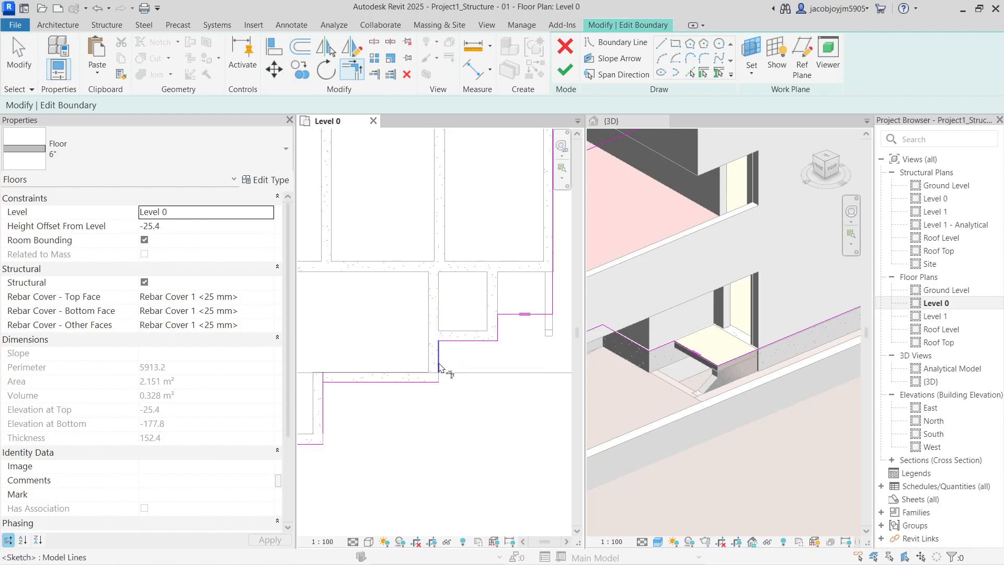
scroll(439, 384, down, 2)
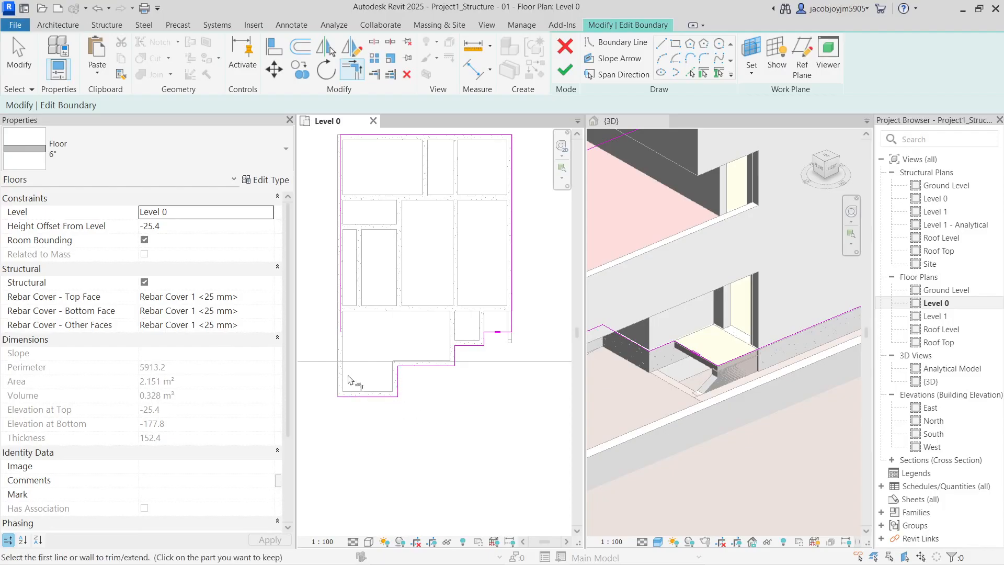
middle_drag(382, 198, 379, 331)
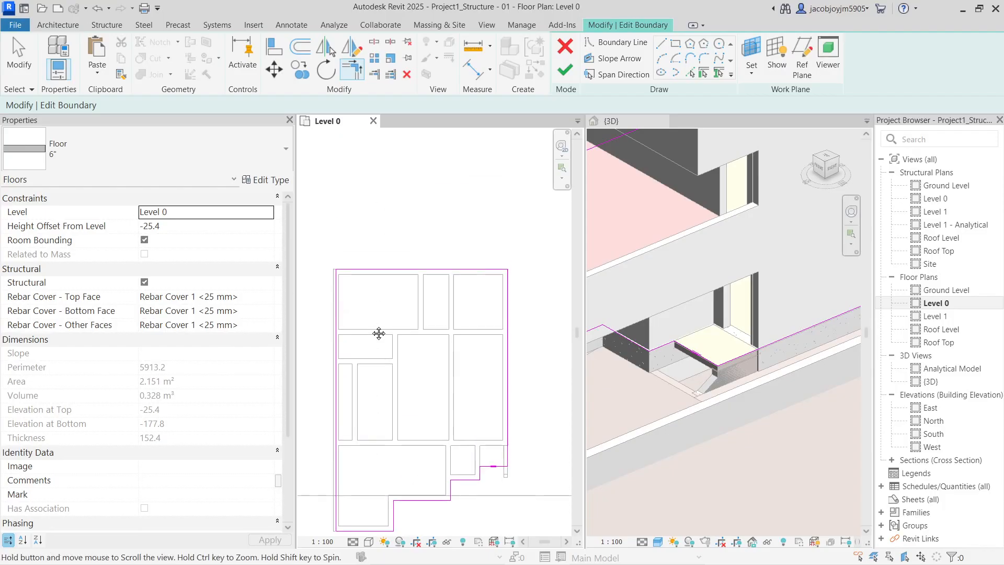
scroll(512, 437, up, 4)
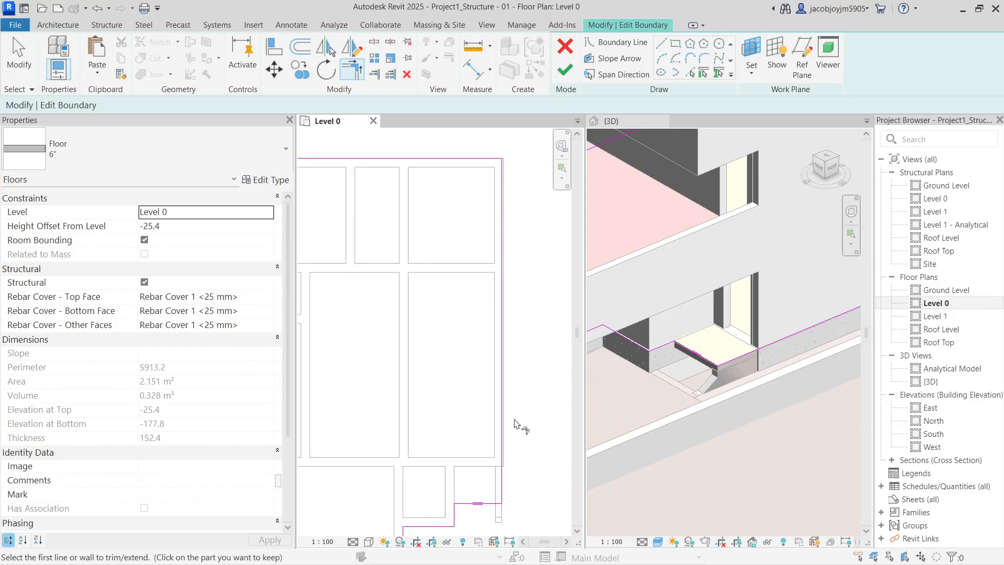
key(Escape)
Align the floor's left boundary to the beam with AL and finish the sketch
key(a)
key(l)
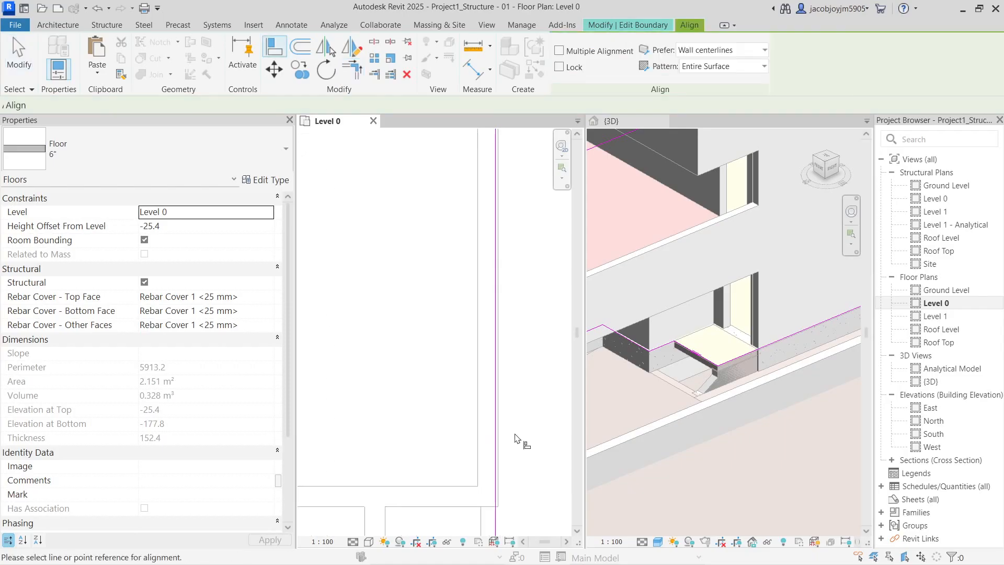
scroll(510, 280, down, 5)
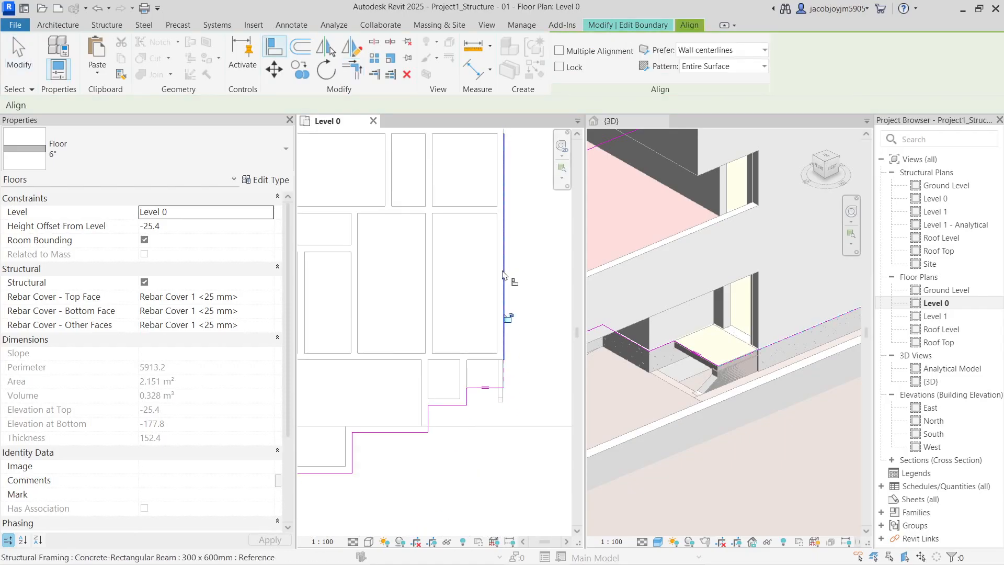
middle_drag(357, 309, 439, 317)
scroll(439, 317, up, 2)
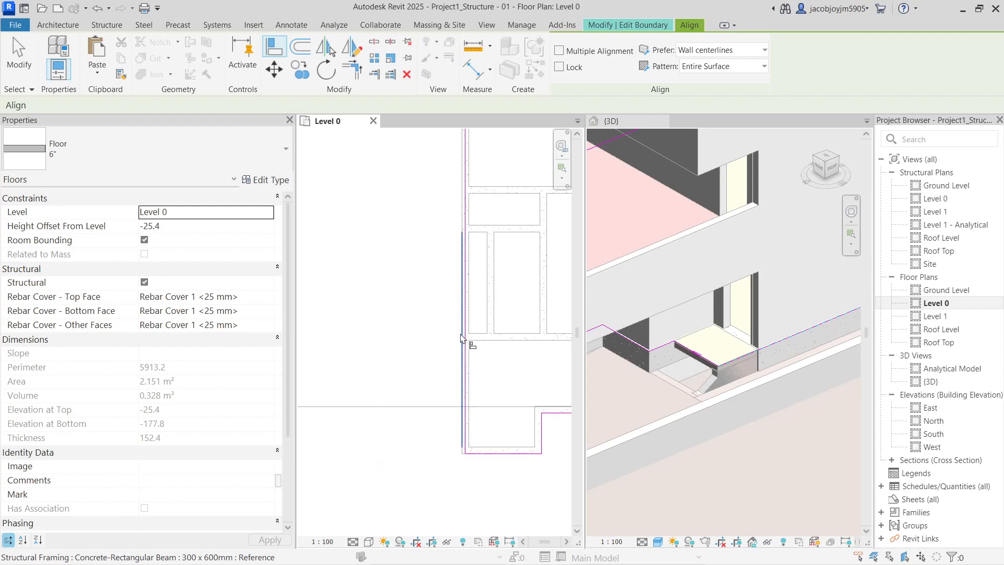
click(466, 282)
scroll(453, 217, down, 2)
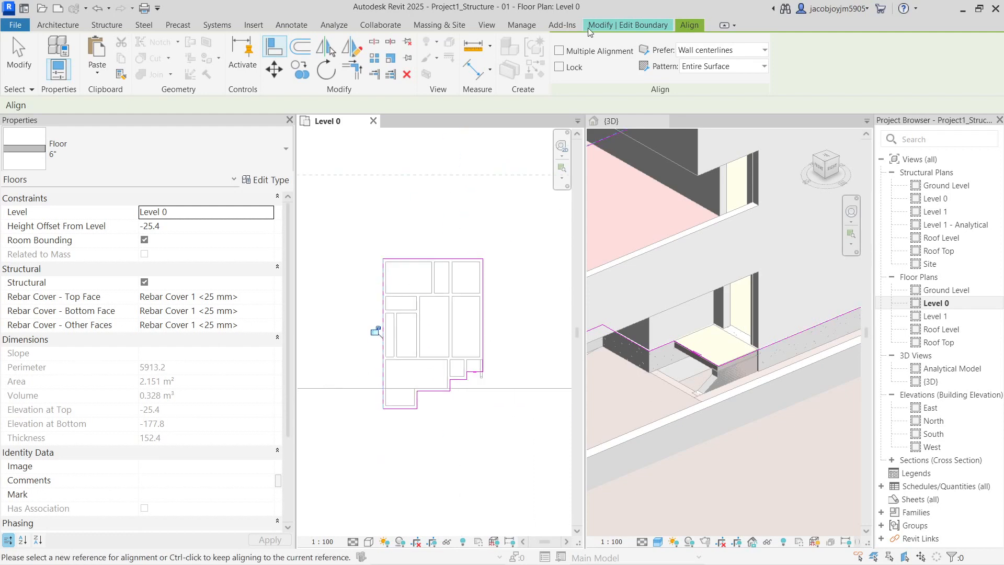
click(608, 26)
click(565, 69)
key(Escape)
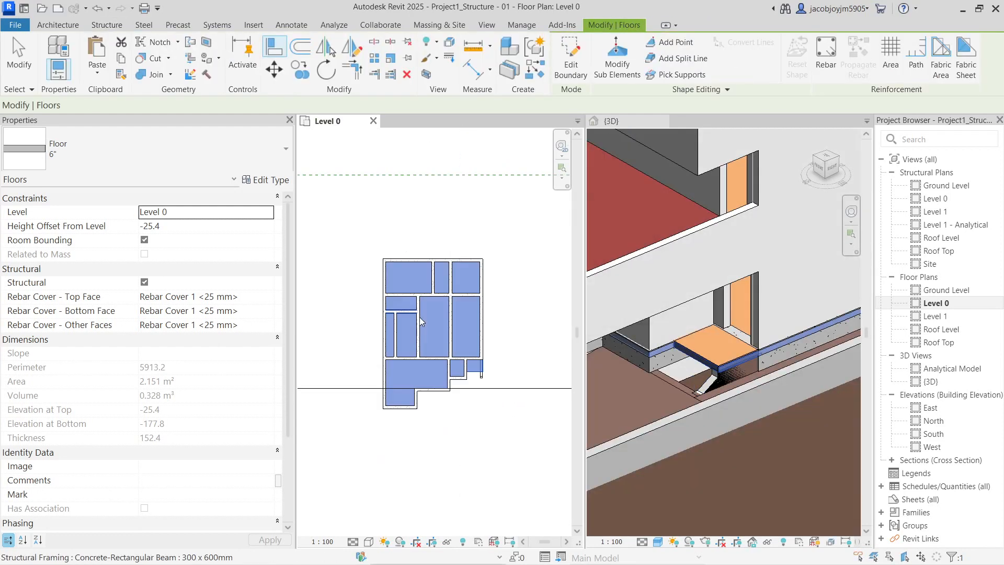
Temporarily hide the Level 0 landing floor in 3D, exposing the edge beam beneath
key(Escape)
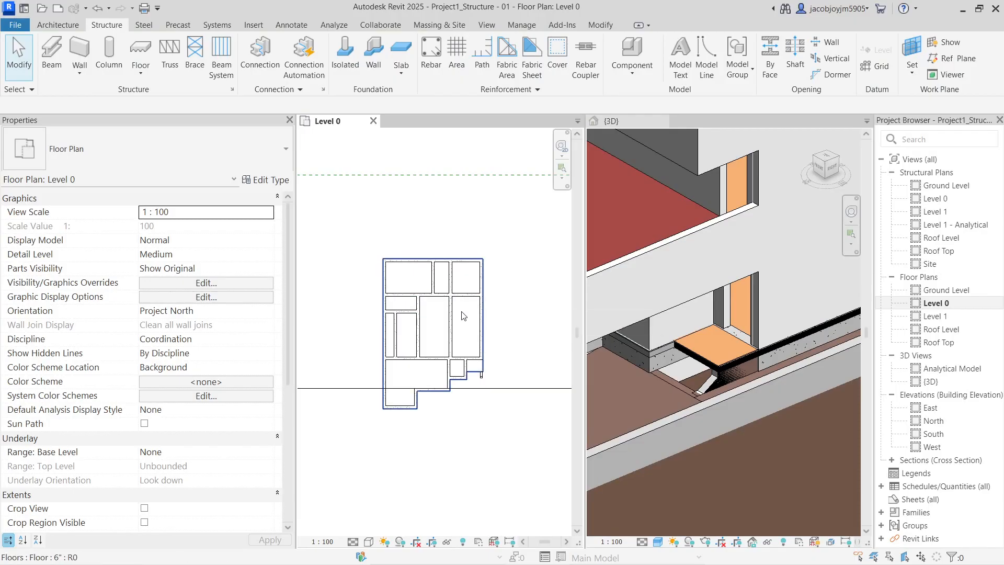
scroll(732, 340, down, 4)
click(731, 362)
scroll(731, 362, up, 8)
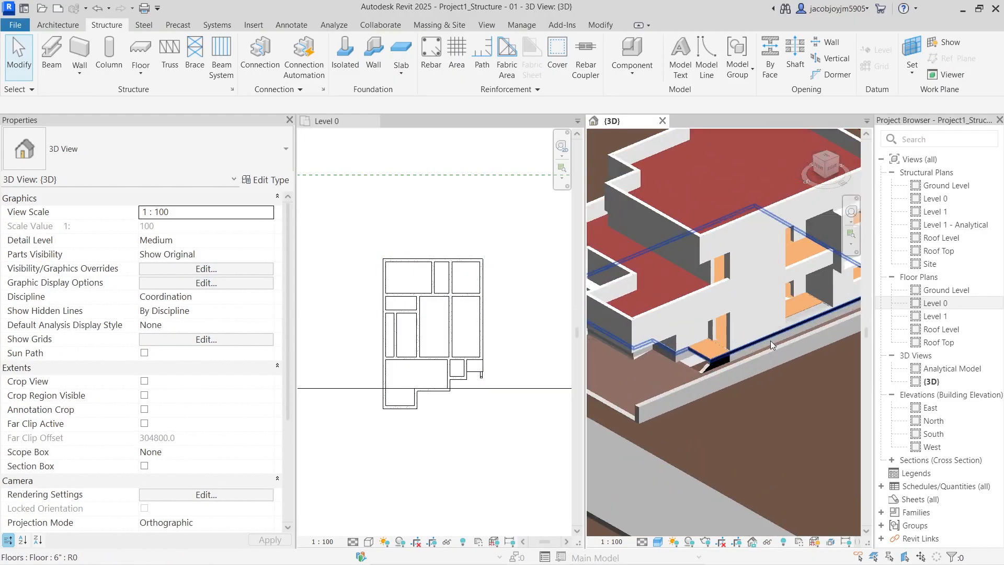
click(735, 359)
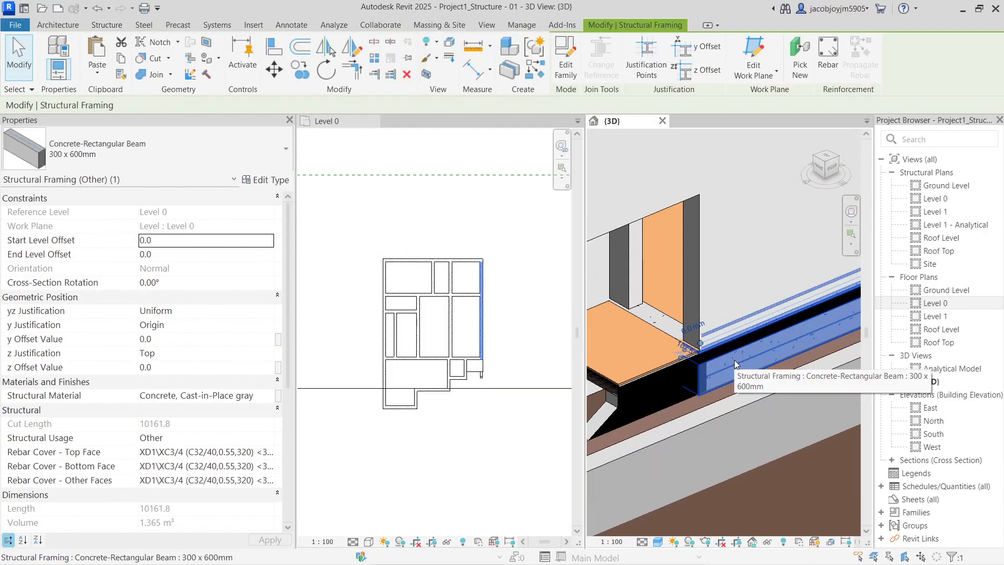
key(Escape)
click(734, 349)
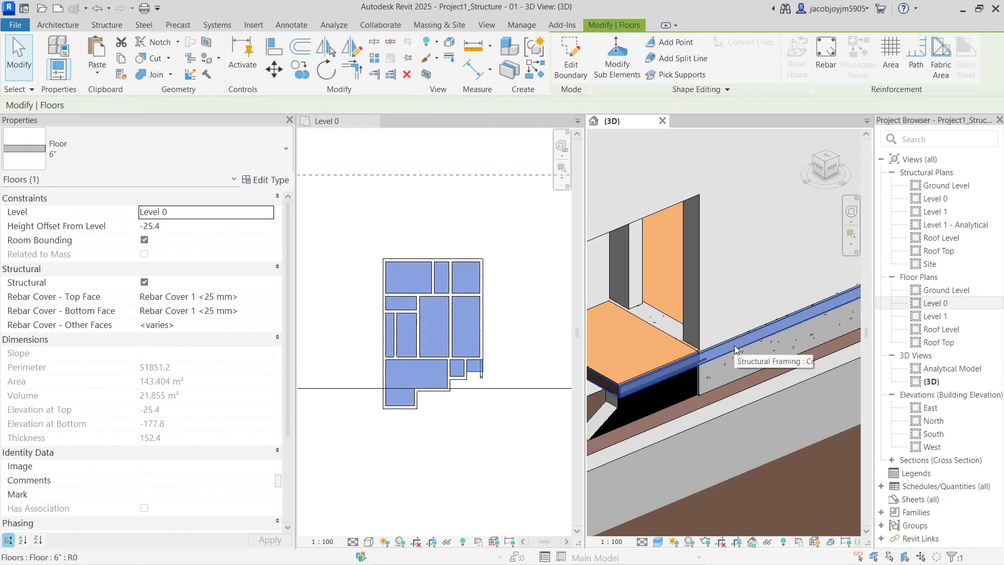
key(h)
key(h)
click(735, 362)
key(Escape)
scroll(724, 353, up, 4)
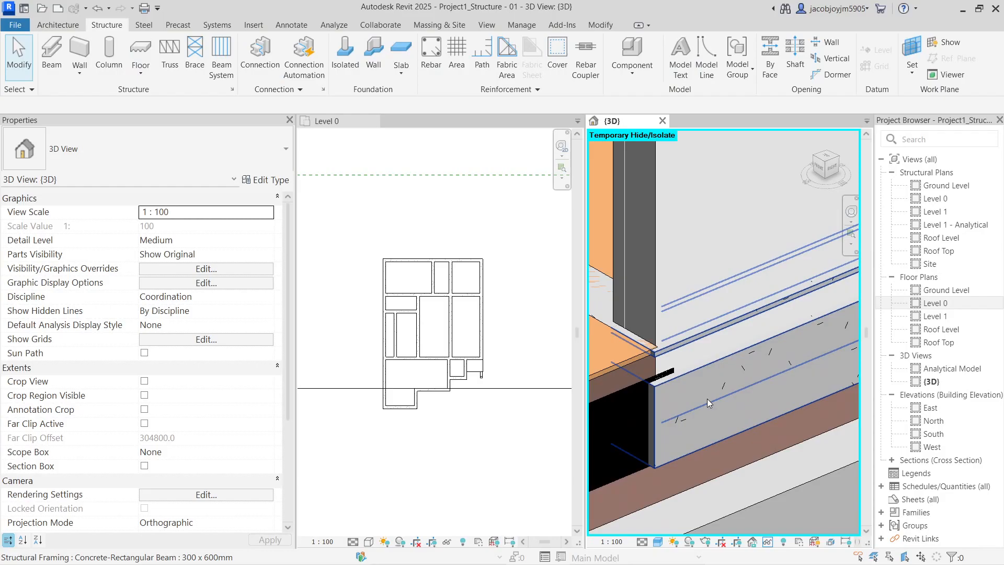
scroll(707, 398, down, 8)
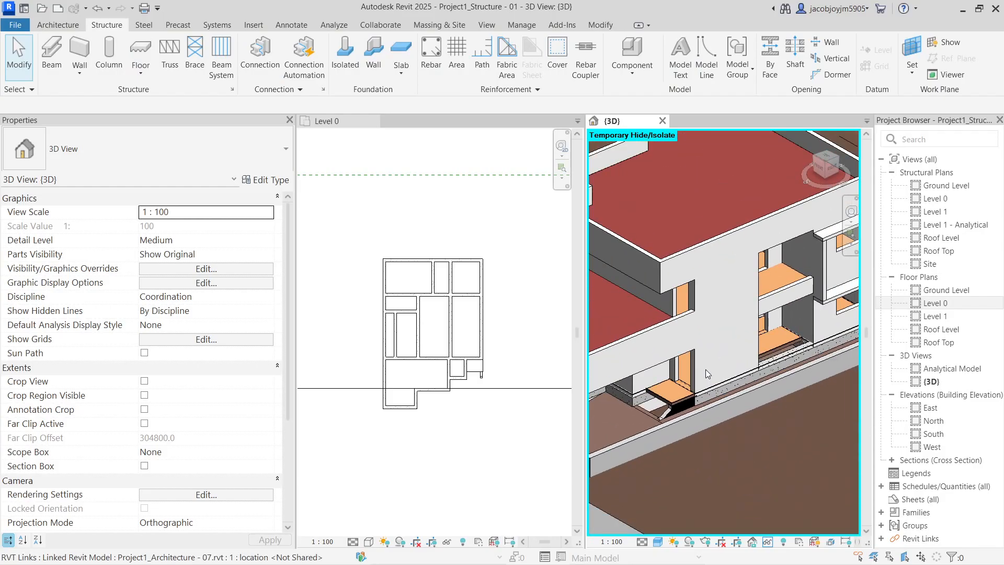
scroll(717, 358, up, 5)
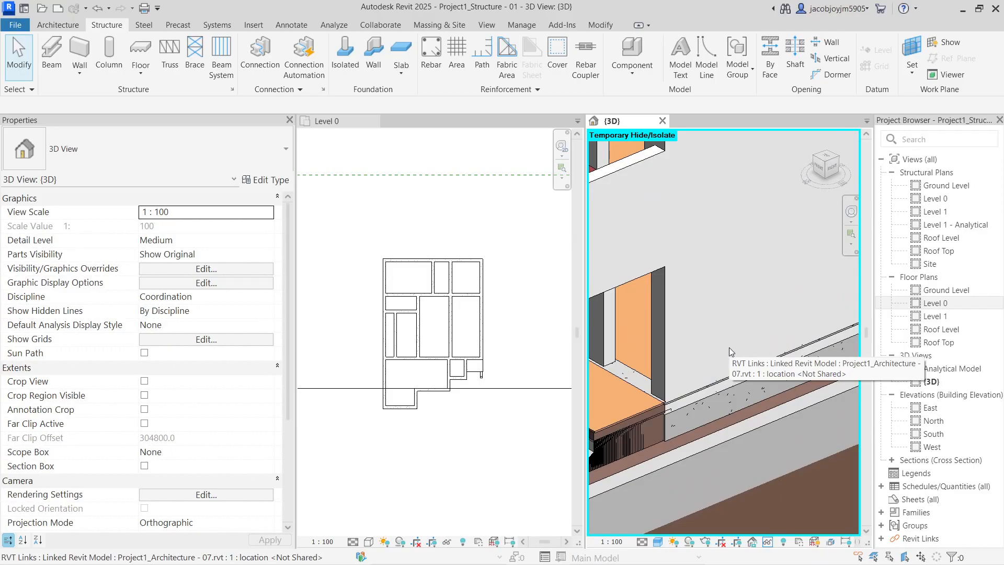
click(602, 24)
click(272, 53)
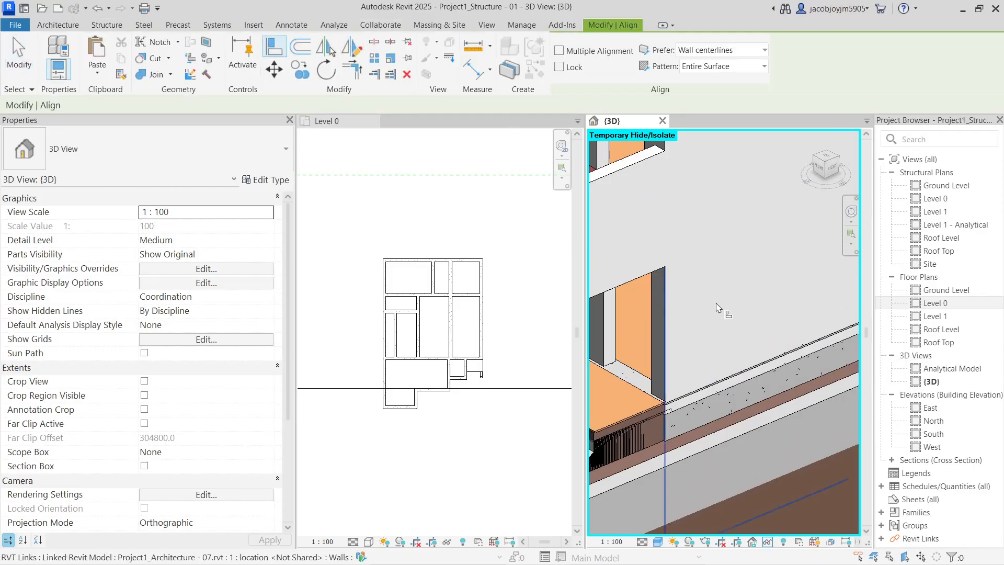
click(723, 356)
scroll(638, 384, down, 5)
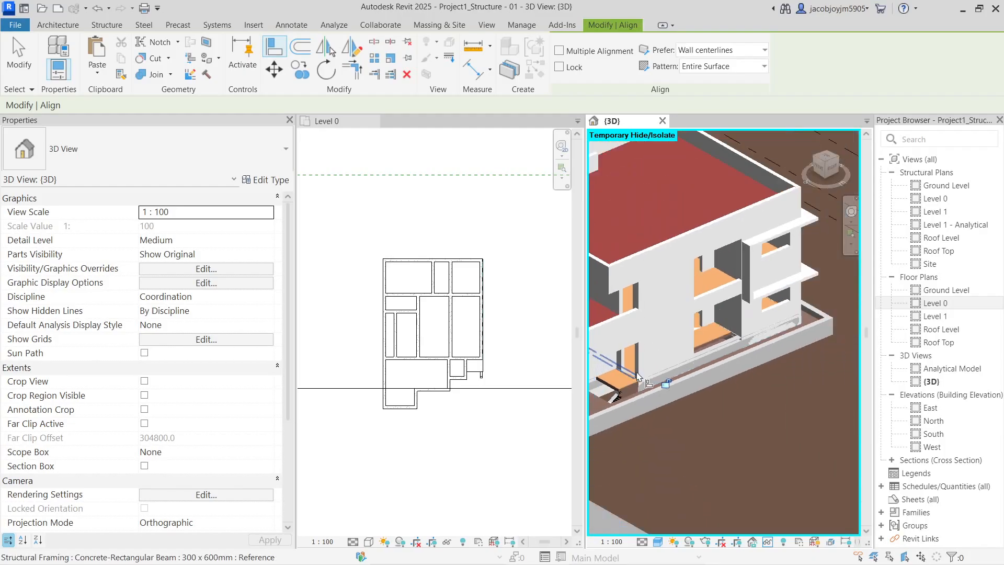
scroll(747, 396, up, 5)
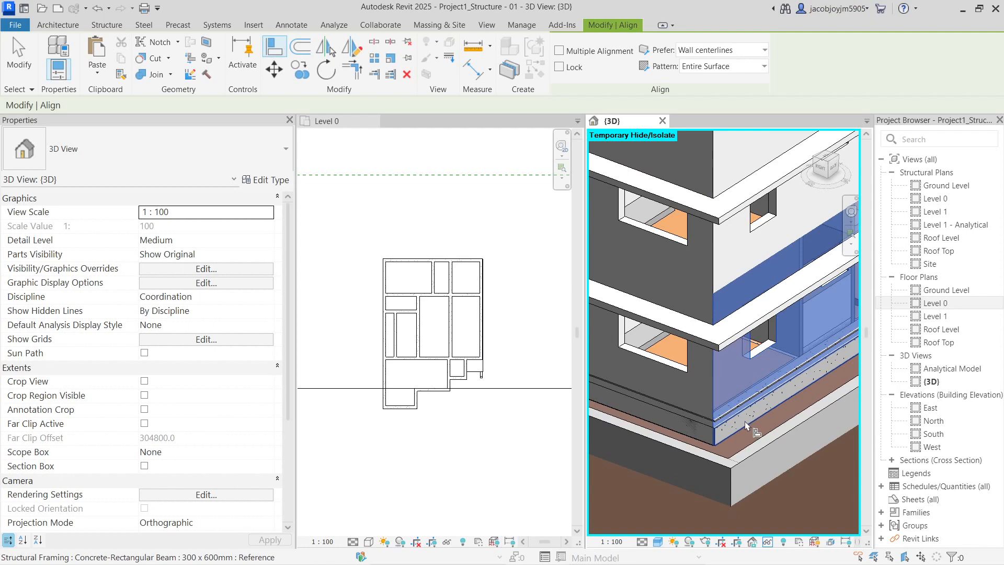
scroll(734, 390, down, 5)
shift+middle_drag(701, 389, 683, 388)
scroll(753, 379, up, 5)
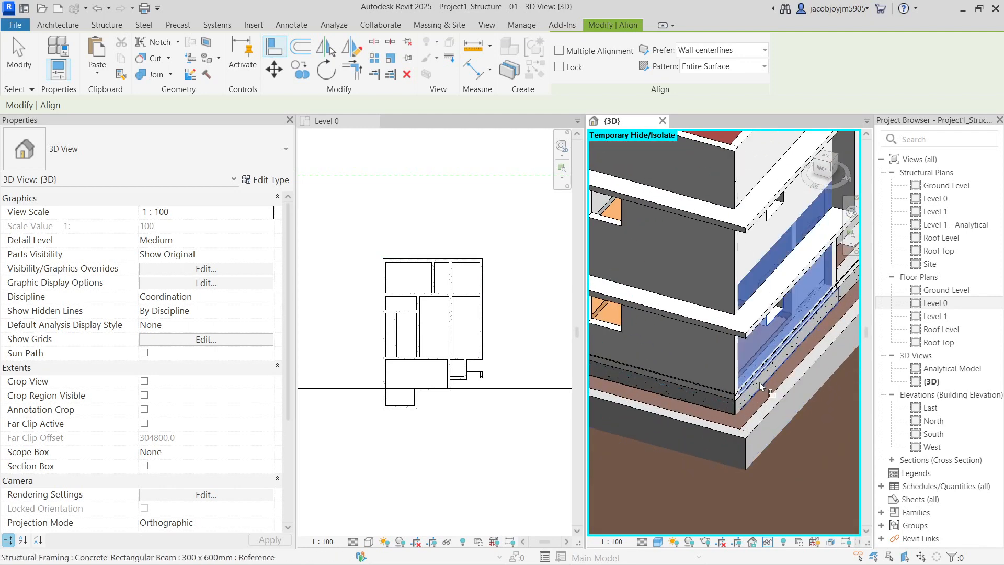
scroll(760, 386, down, 5)
shift+middle_drag(759, 386, 770, 407)
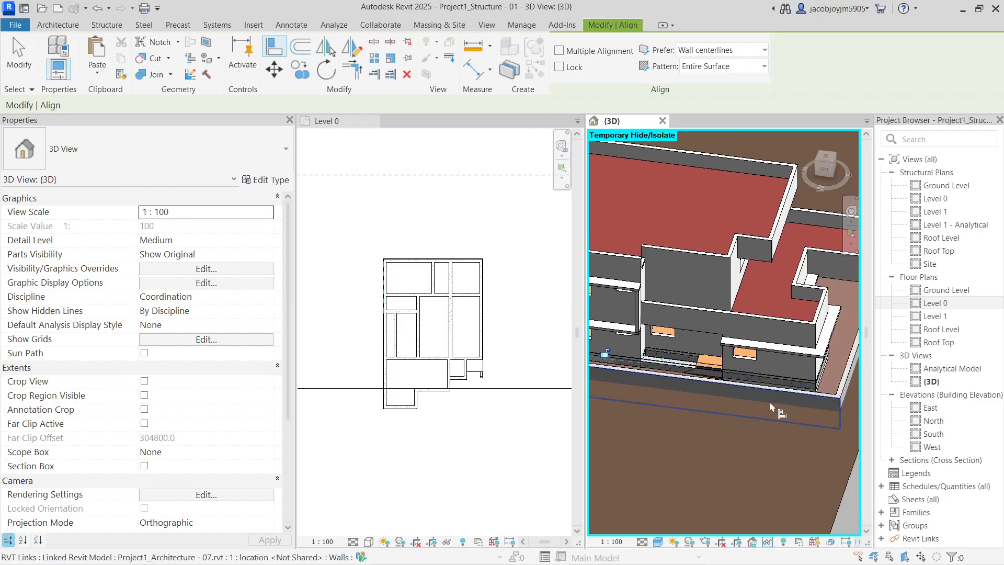
scroll(770, 407, up, 5)
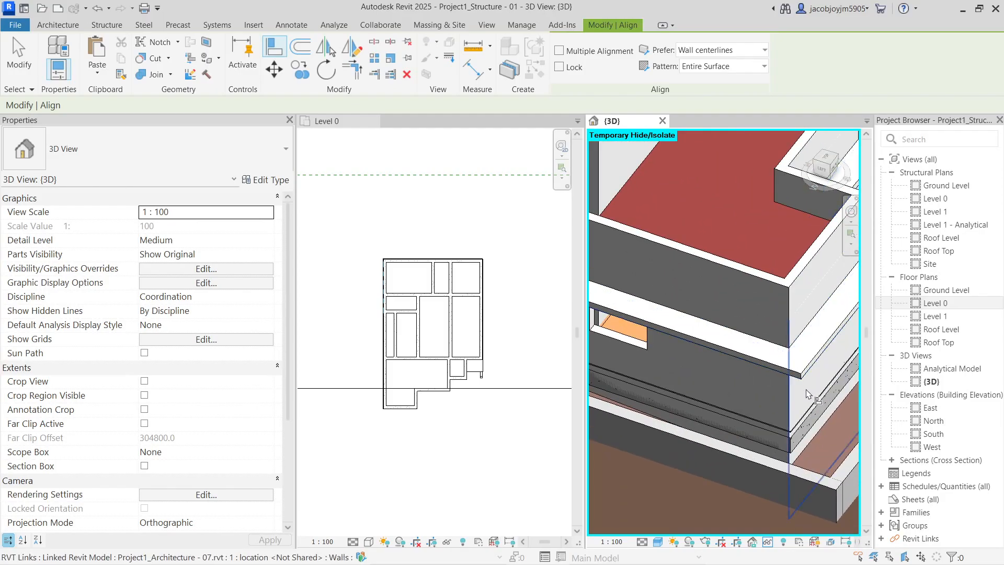
click(807, 393)
scroll(813, 426, down, 5)
shift+middle_drag(785, 400, 748, 411)
scroll(771, 413, up, 2)
shift+middle_drag(808, 418, 795, 410)
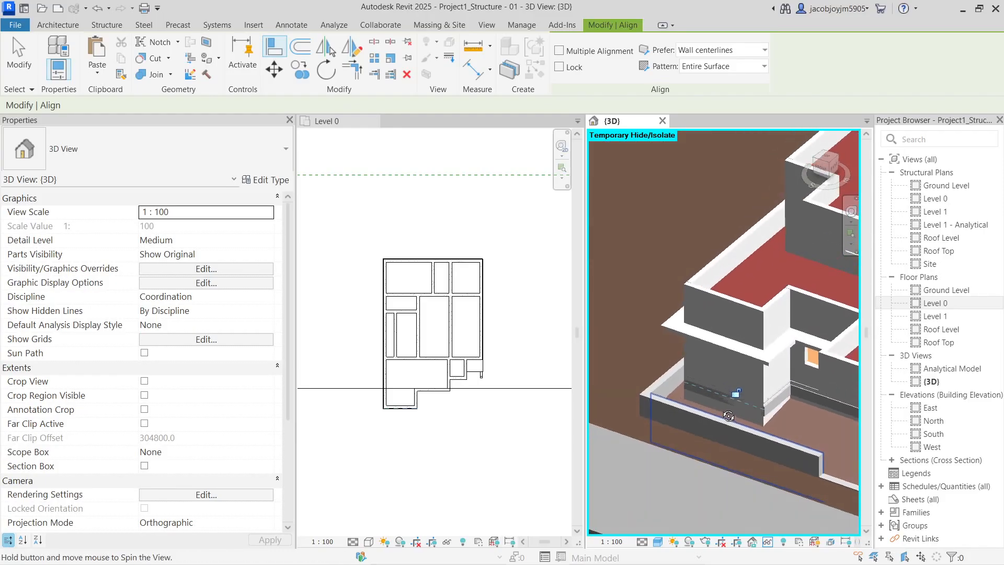
scroll(795, 405, up, 4)
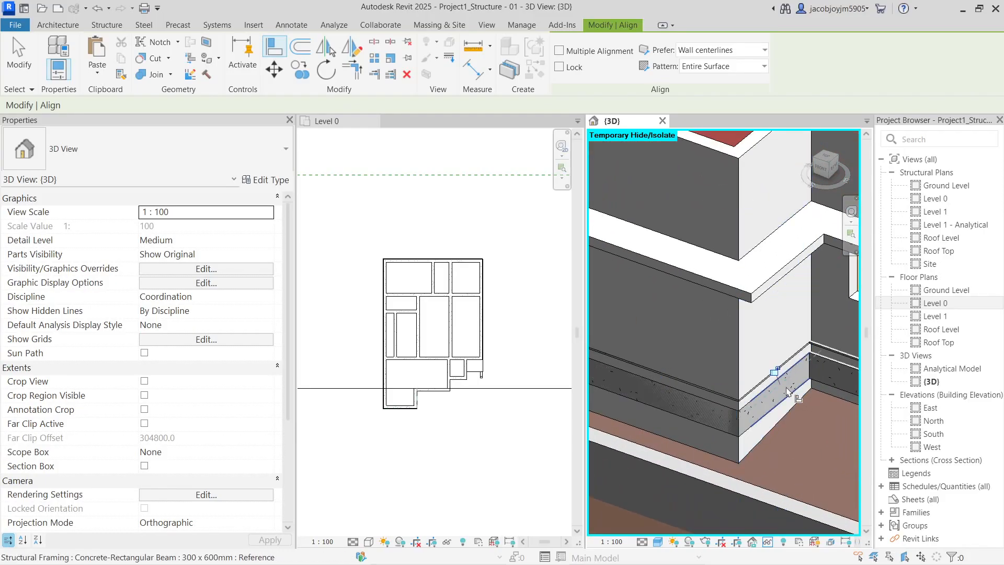
scroll(711, 401, down, 2)
shift+middle_drag(792, 349, 718, 383)
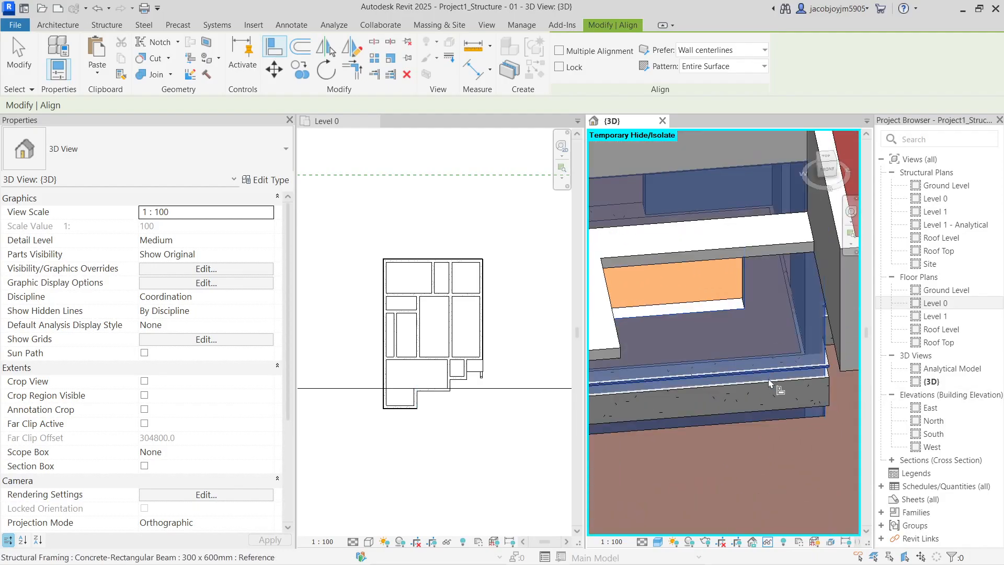
shift+middle_drag(761, 390, 780, 362)
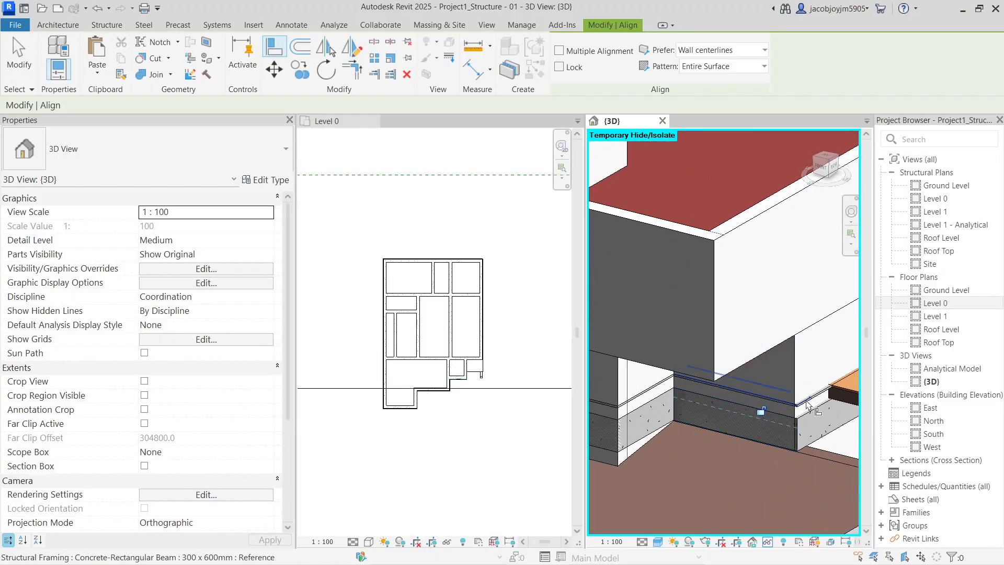
shift+middle_drag(814, 423, 773, 419)
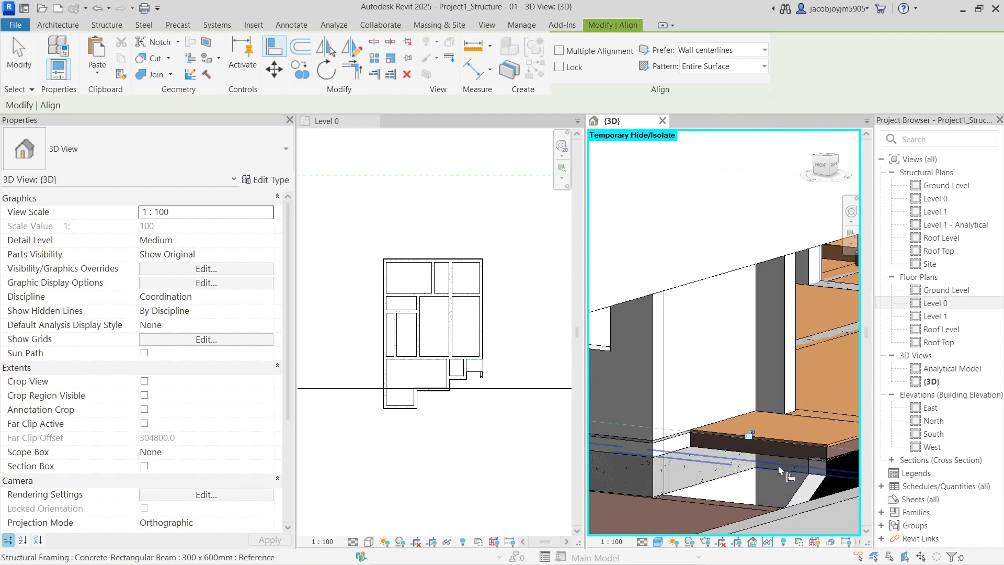
key(Escape)
shift+middle_drag(737, 415, 790, 428)
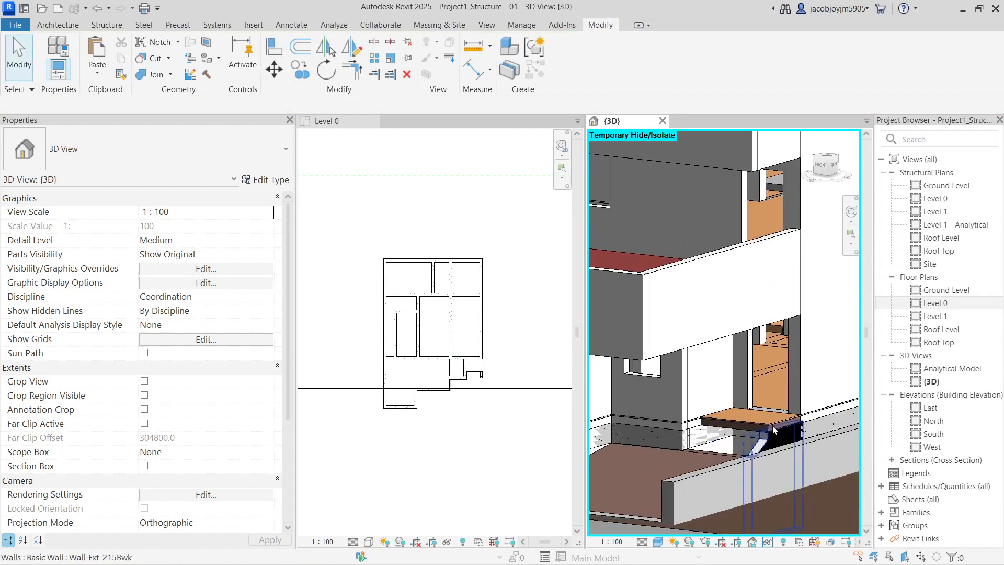
scroll(768, 416, down, 2)
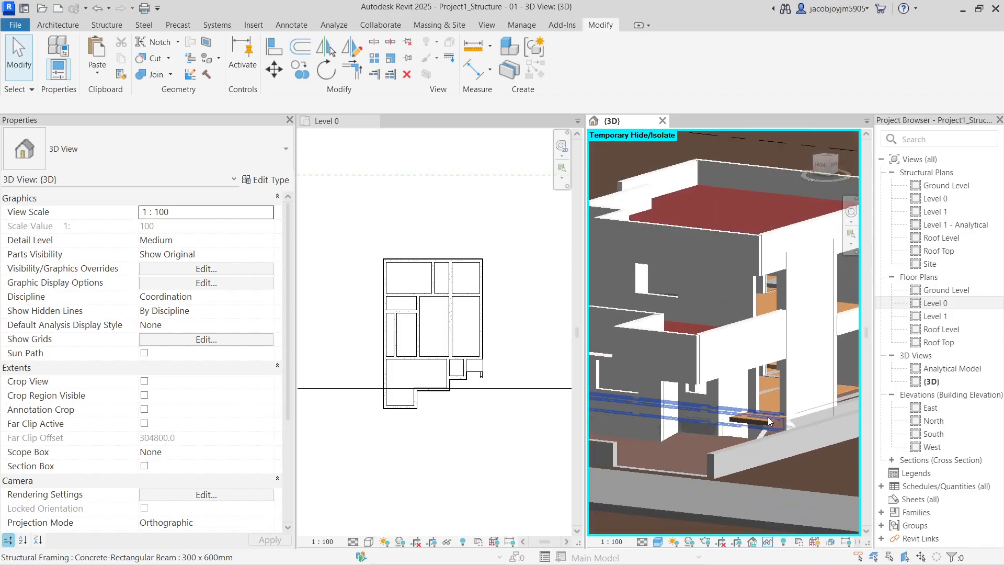
shift+middle_drag(768, 417, 662, 403)
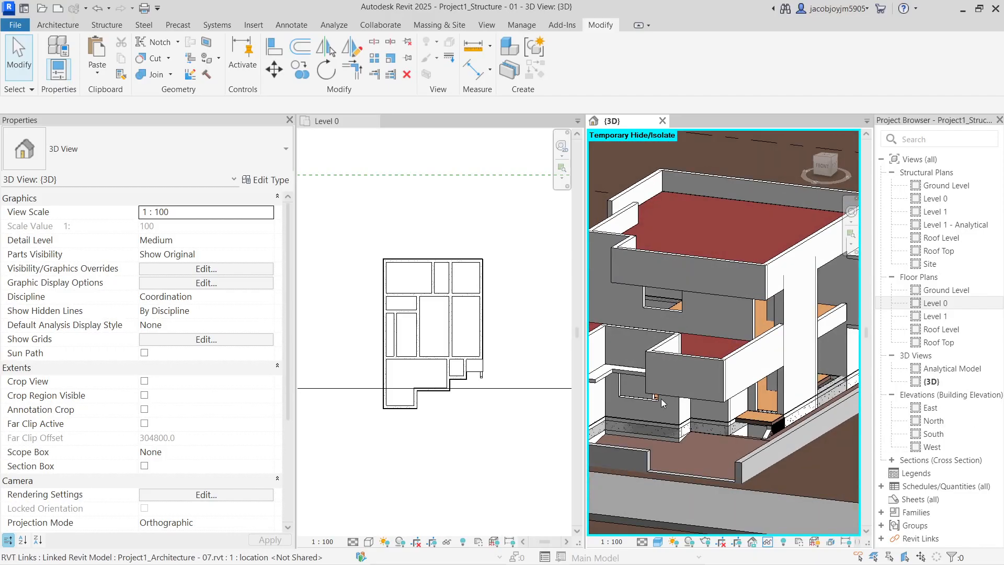
scroll(433, 335, up, 3)
Reopen the Level 0 floor's boundary sketch and align the first boundary line to a beam edge
click(491, 250)
click(488, 244)
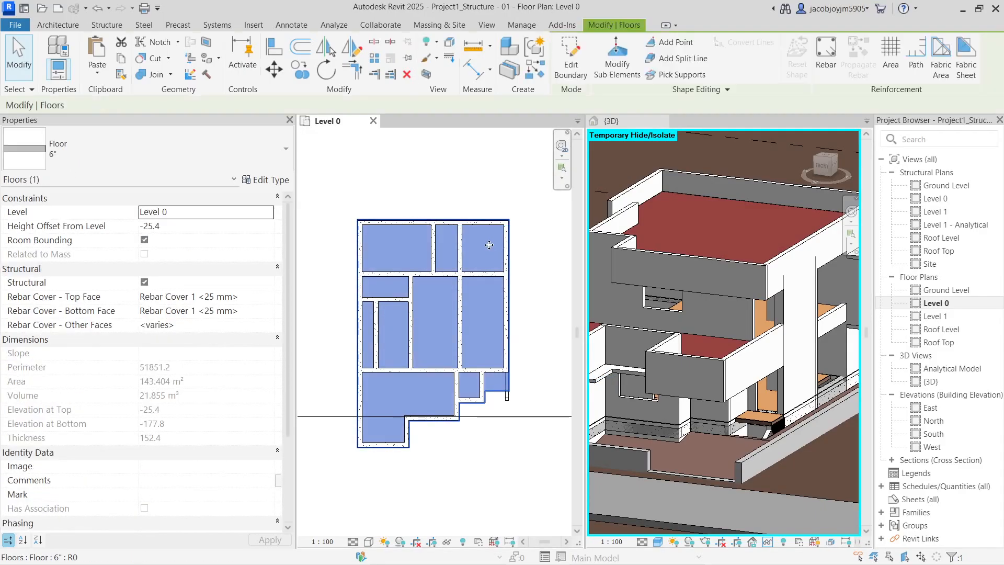
double_click(482, 244)
scroll(442, 221, up, 2)
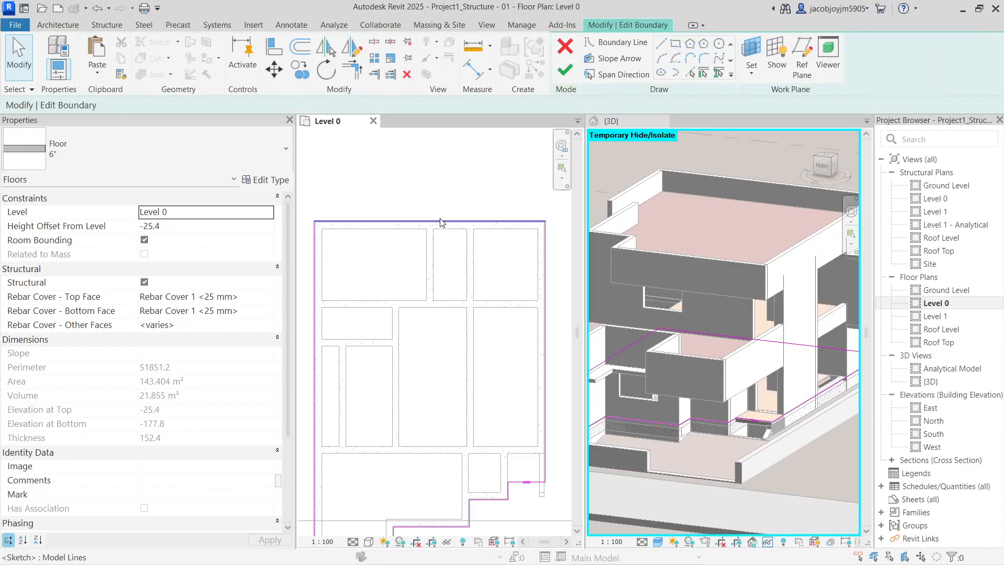
click(266, 54)
scroll(391, 242, up, 4)
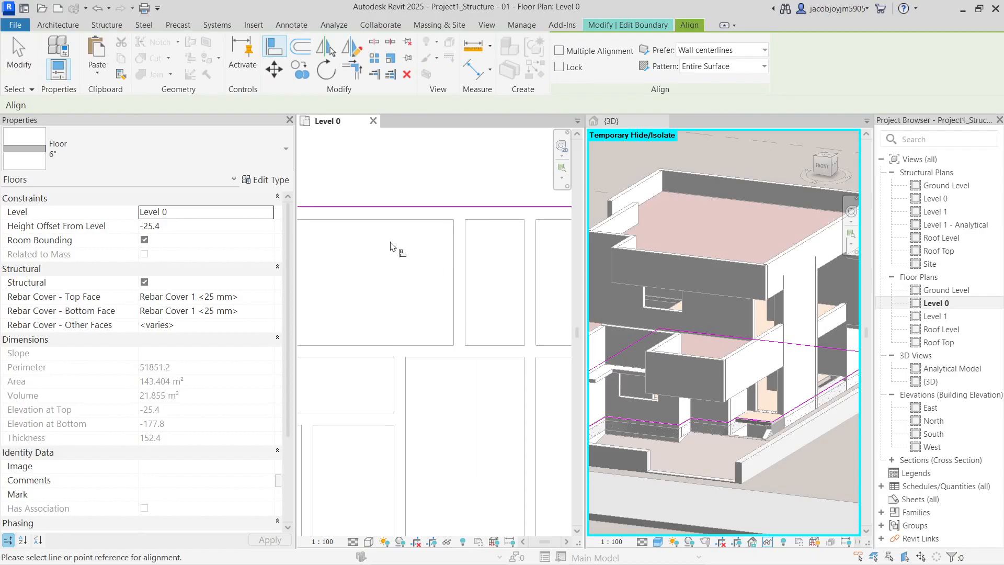
click(407, 199)
click(414, 196)
scroll(399, 239, down, 3)
middle_drag(397, 243, 336, 310)
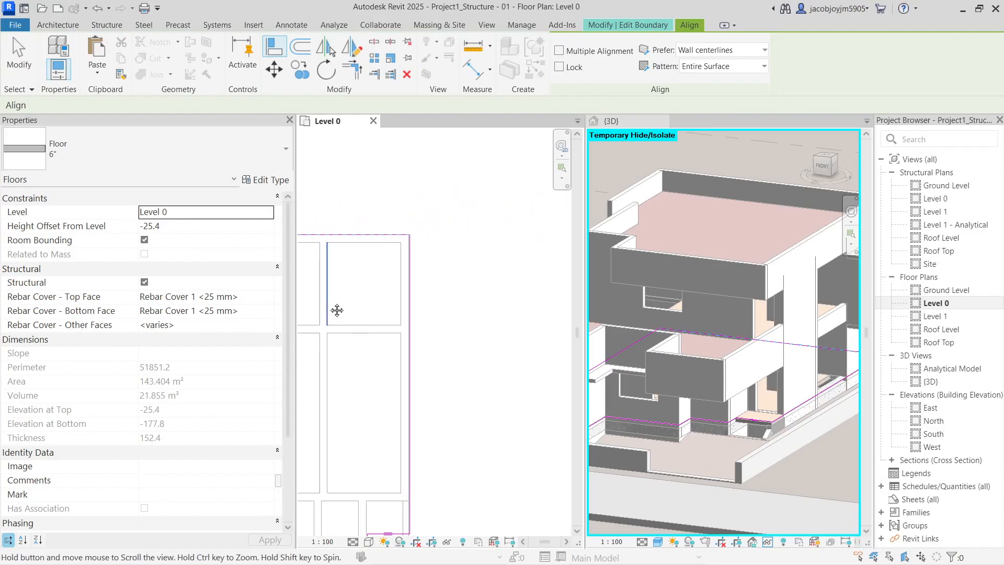
scroll(404, 292, up, 2)
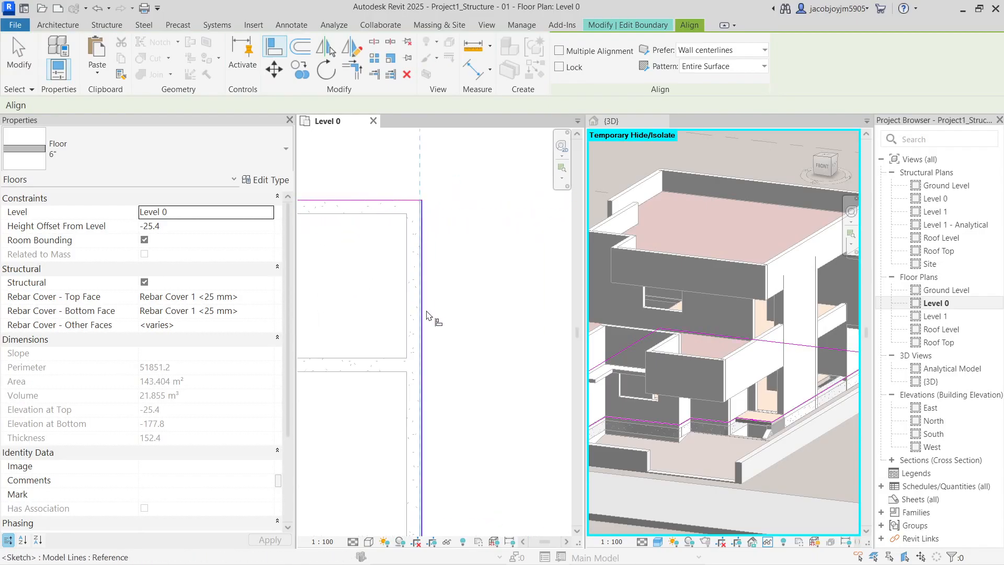
Align the stepped-corner and lower sketch lines to the dashed beam edges
scroll(470, 235, down, 3)
middle_drag(471, 235, 489, 343)
scroll(453, 383, up, 2)
scroll(452, 383, up, 1)
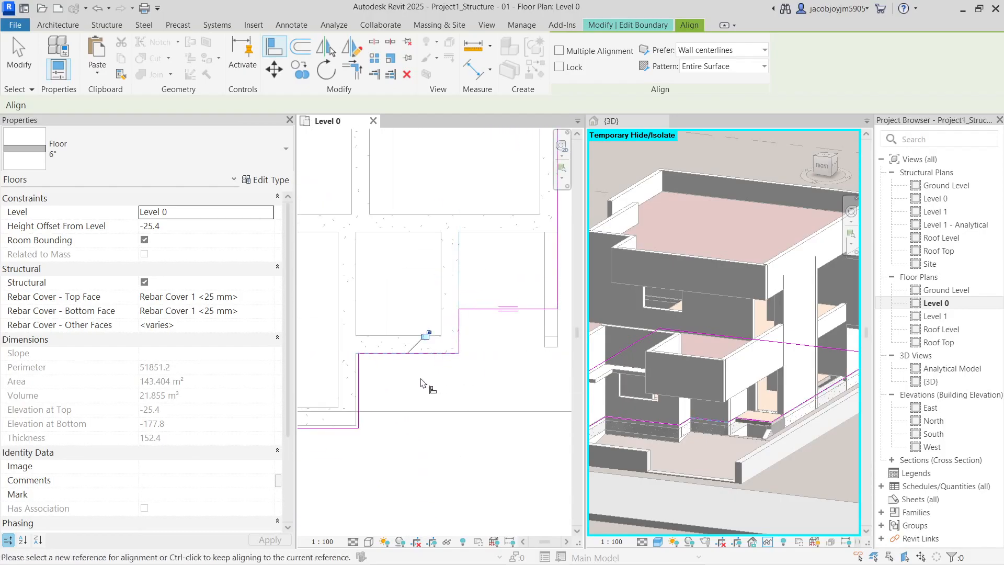
click(345, 433)
scroll(524, 370, down, 3)
middle_drag(371, 427, 510, 413)
scroll(435, 405, up, 2)
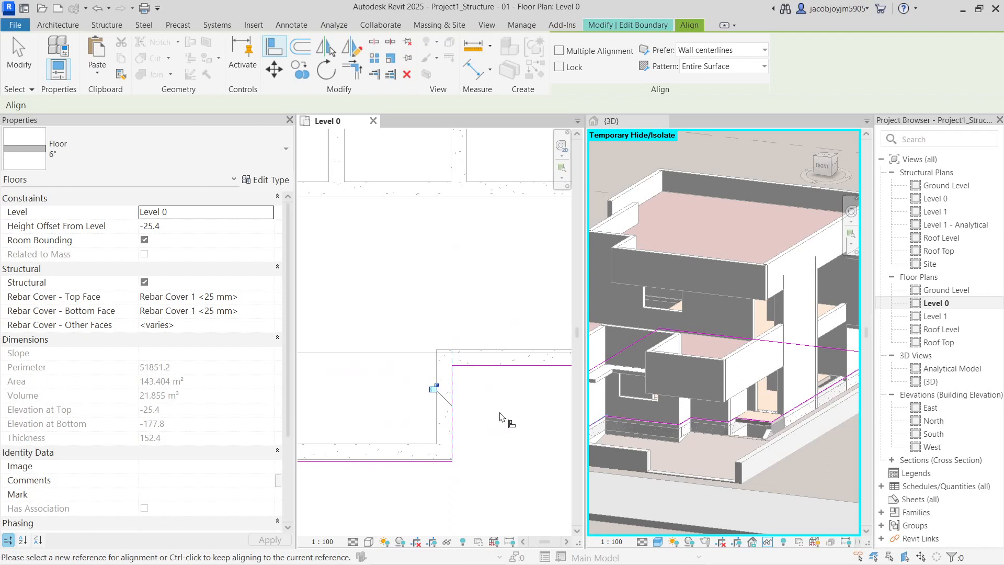
click(416, 464)
Align the left sketch line to its beam edge and finish the floor edit
scroll(568, 389, down, 5)
scroll(425, 378, up, 4)
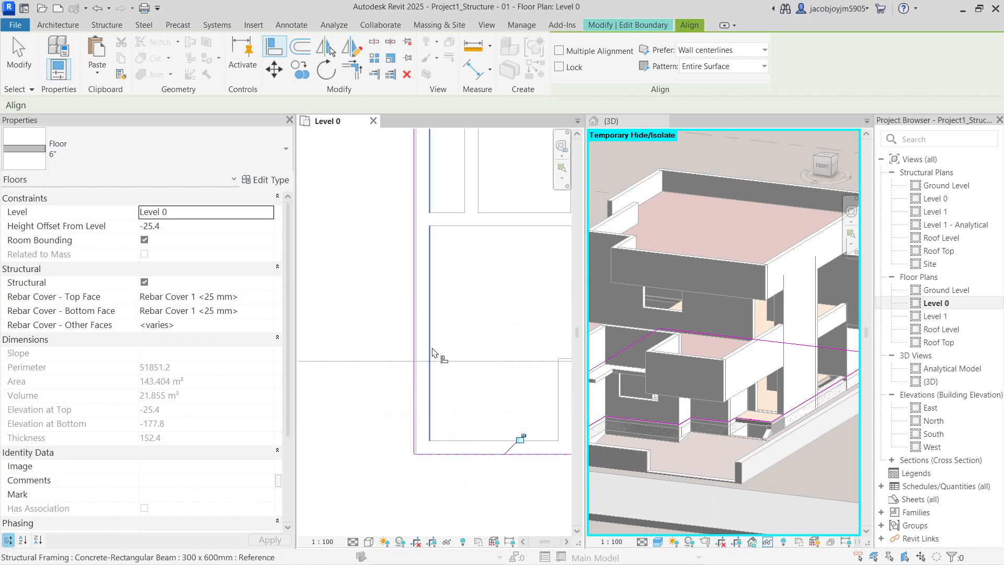
click(419, 339)
click(415, 339)
scroll(405, 374, down, 2)
middle_drag(424, 155, 403, 330)
scroll(405, 224, down, 1)
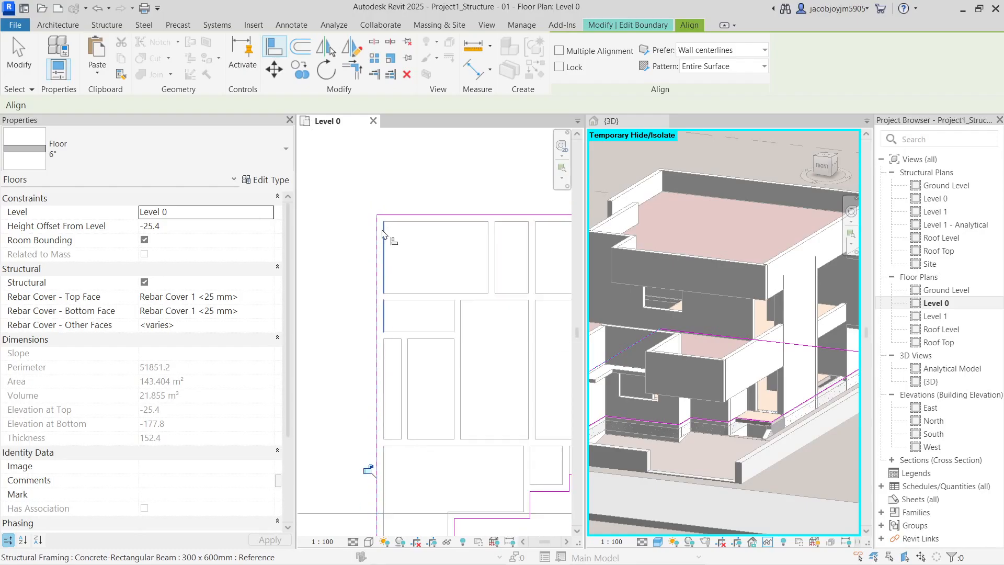
click(633, 25)
click(571, 71)
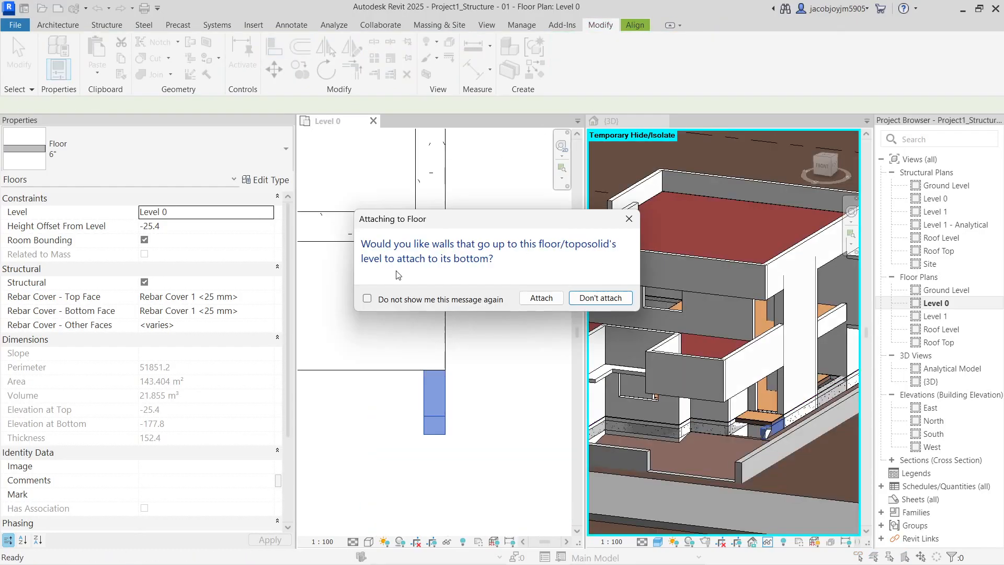
key(Escape)
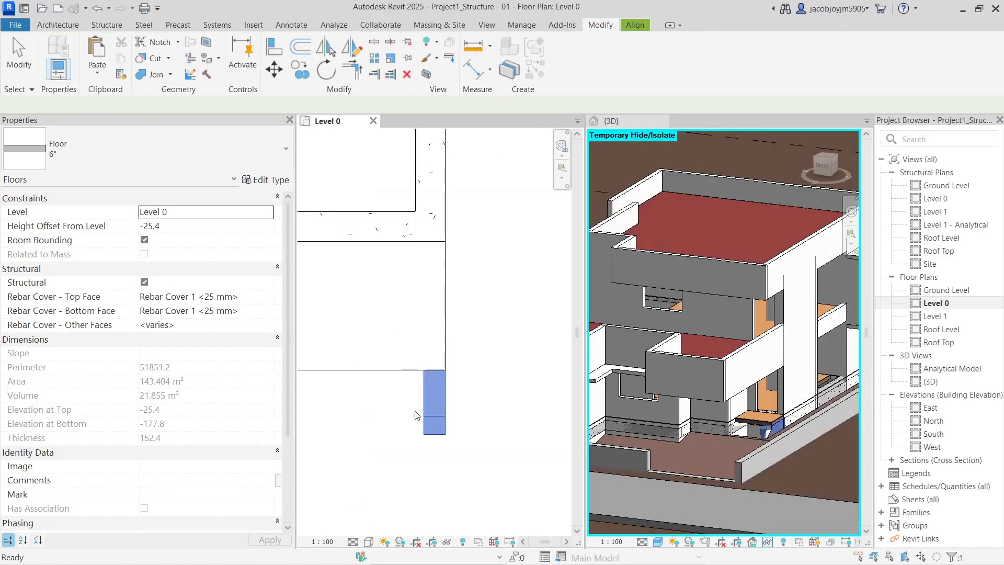
Orient the 3D view to Floor Plan: Level 0 and look down from above
scroll(416, 415, down, 5)
click(763, 416)
scroll(763, 416, down, 5)
shift+middle_drag(670, 397, 781, 406)
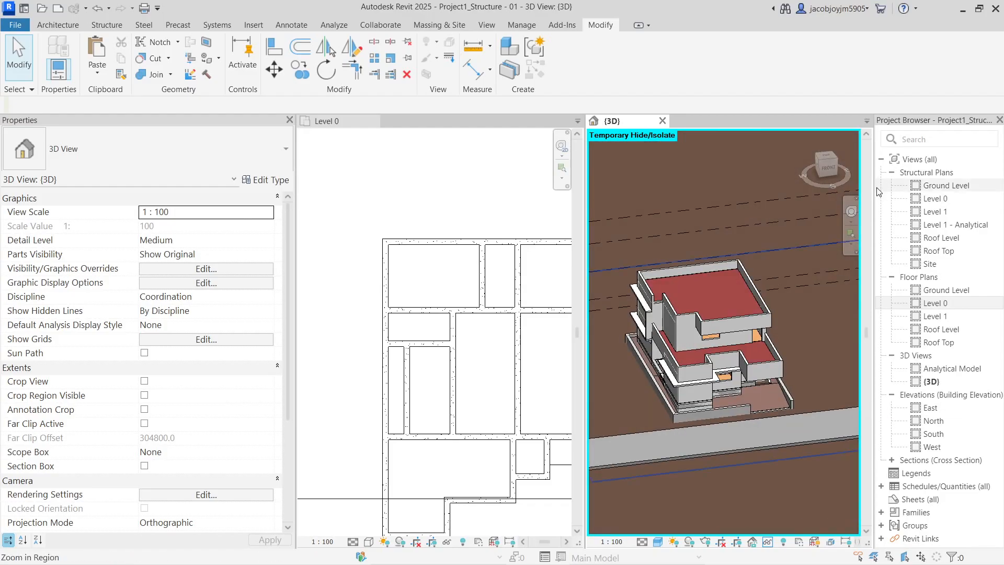
right_click(827, 166)
mouse_move(860, 333)
mouse_move(787, 333)
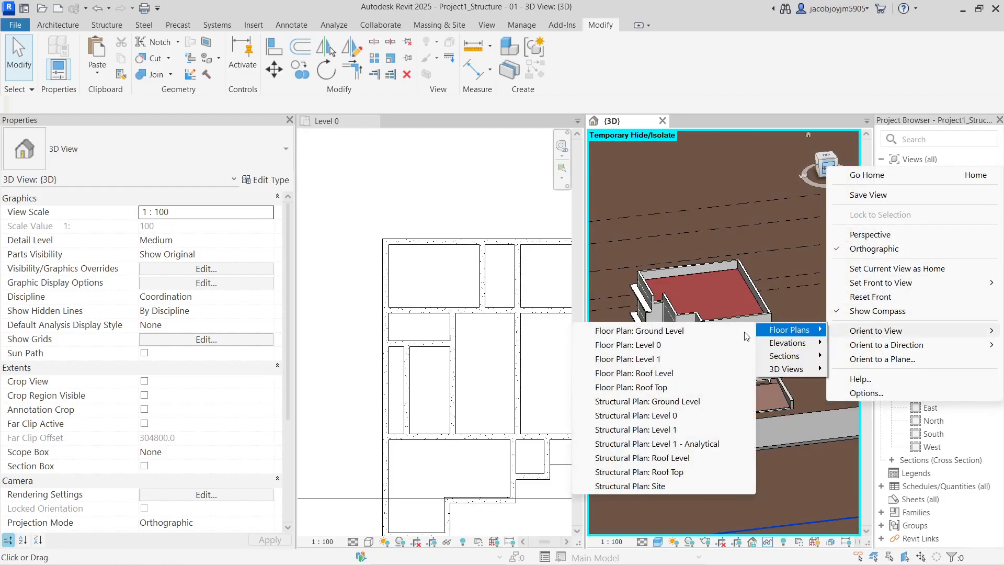
click(674, 347)
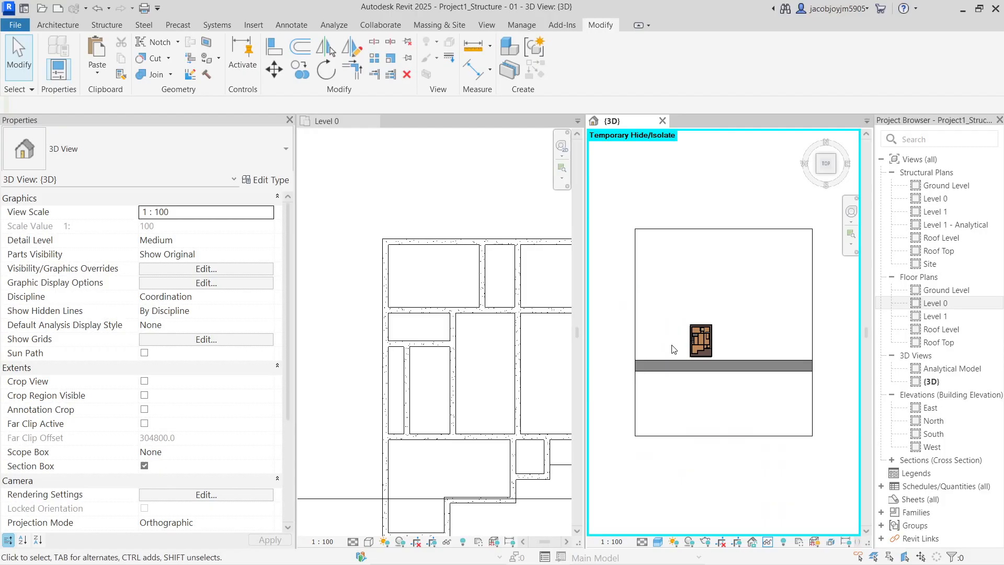
shift+middle_drag(723, 353, 723, 421)
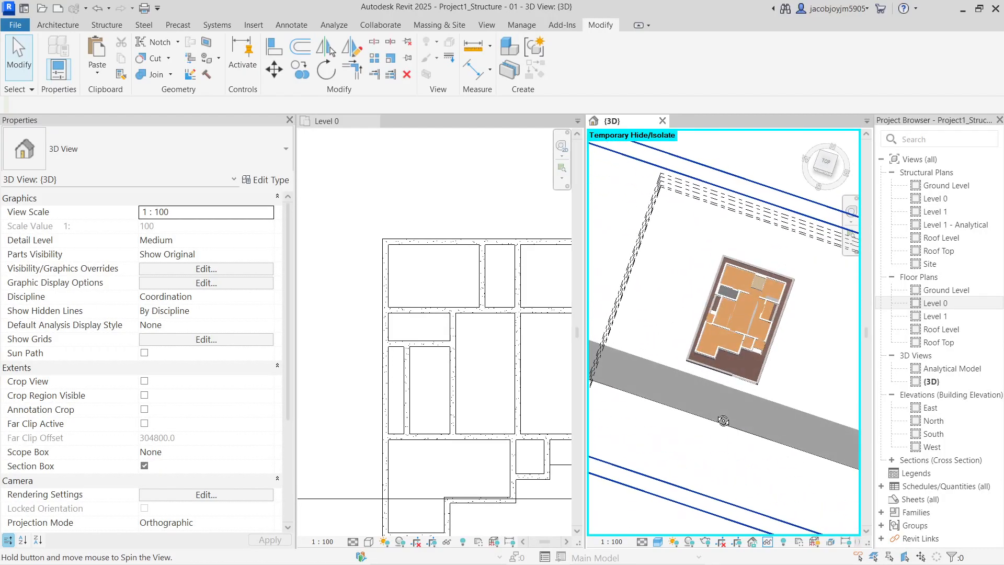
click(828, 167)
scroll(746, 294, down, 4)
Narrow the section box around the house and lower its bottom to include the soil
click(754, 331)
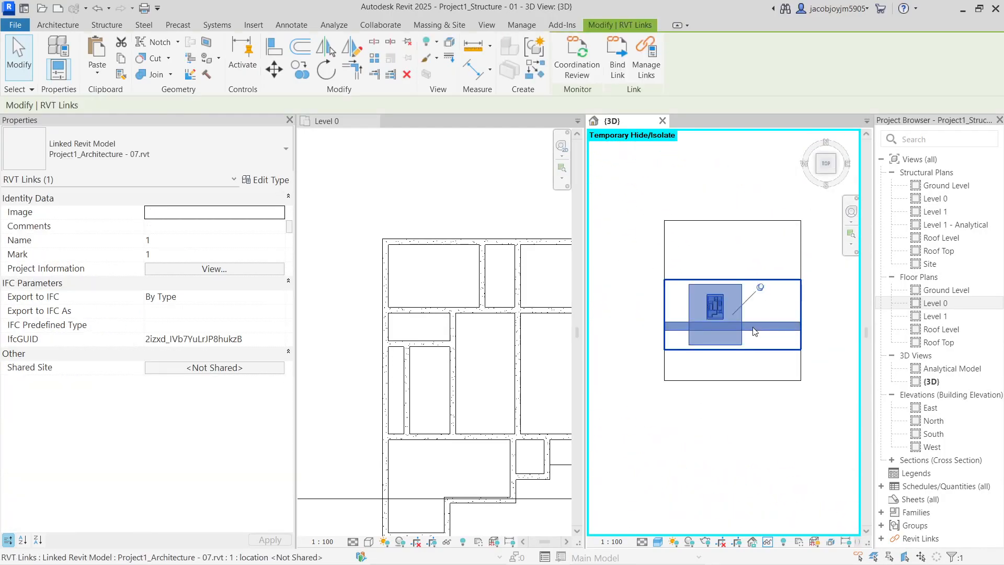
click(772, 289)
click(800, 287)
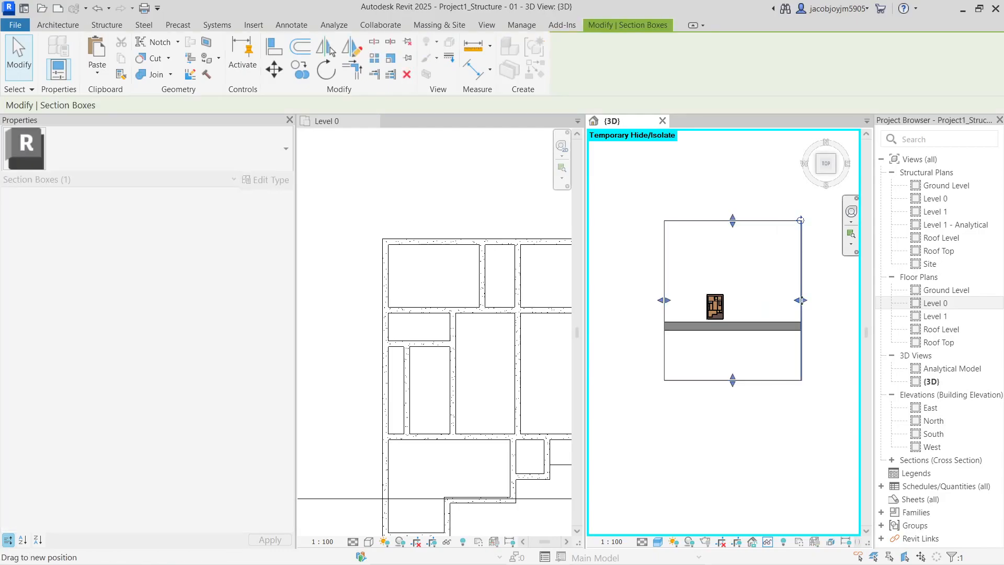
drag(805, 300, 729, 300)
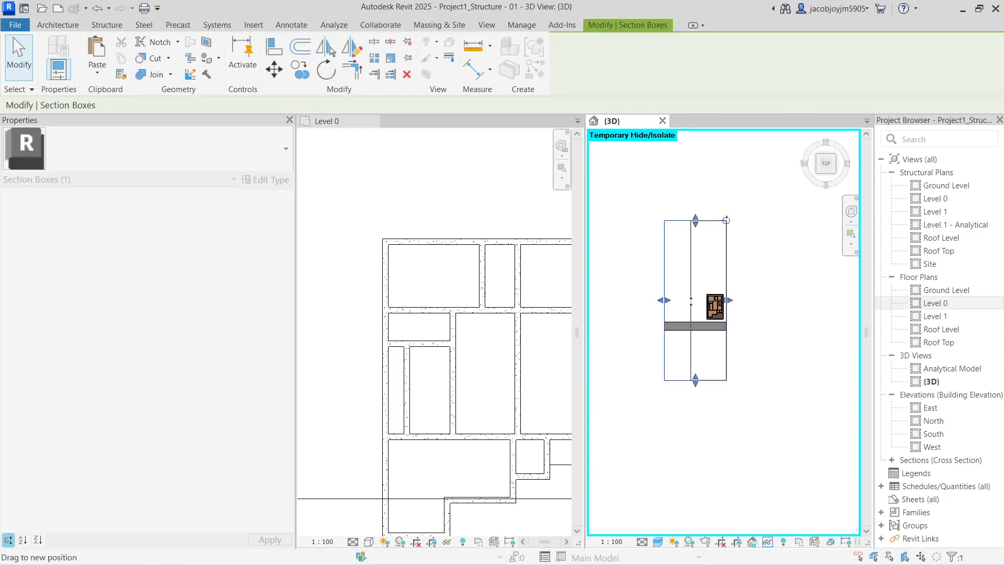
drag(661, 300, 704, 300)
drag(714, 224, 717, 288)
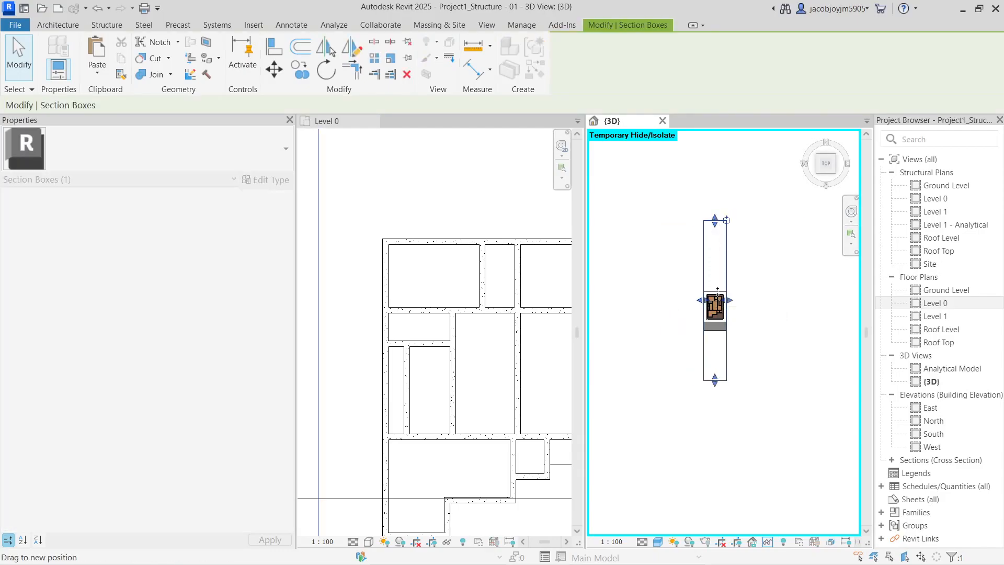
scroll(719, 348, up, 5)
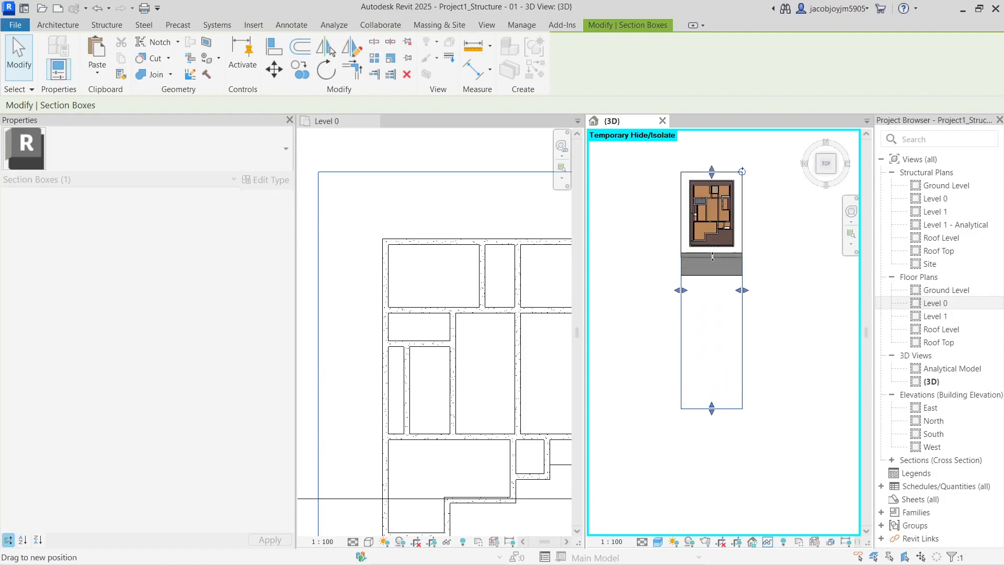
scroll(718, 218, up, 3)
shift+middle_drag(718, 218, 696, 217)
drag(694, 205, 690, 300)
middle_drag(692, 302, 704, 380)
Hide the Toposolid category in the 3D view
click(703, 381)
scroll(704, 381, up, 3)
right_click(703, 380)
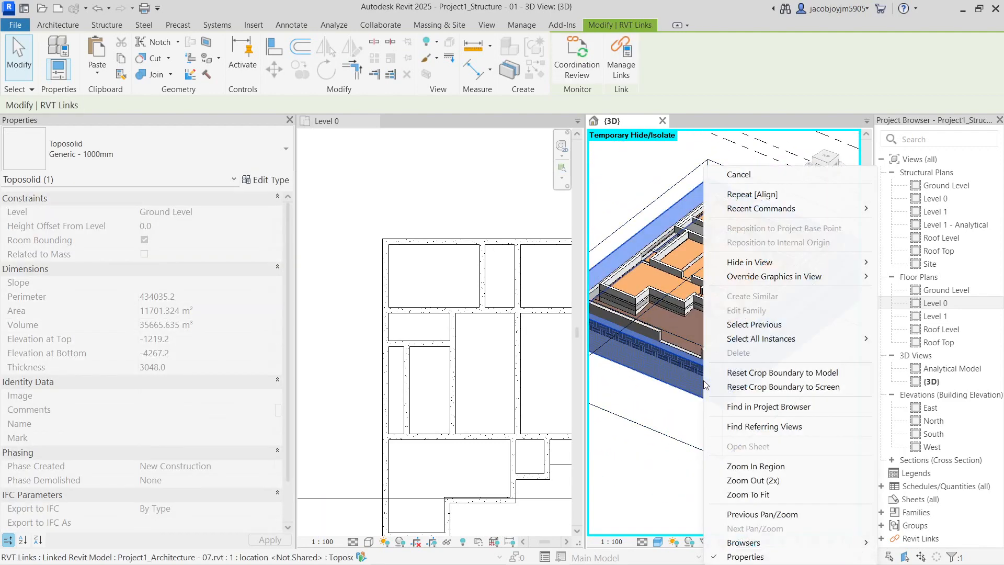
click(912, 276)
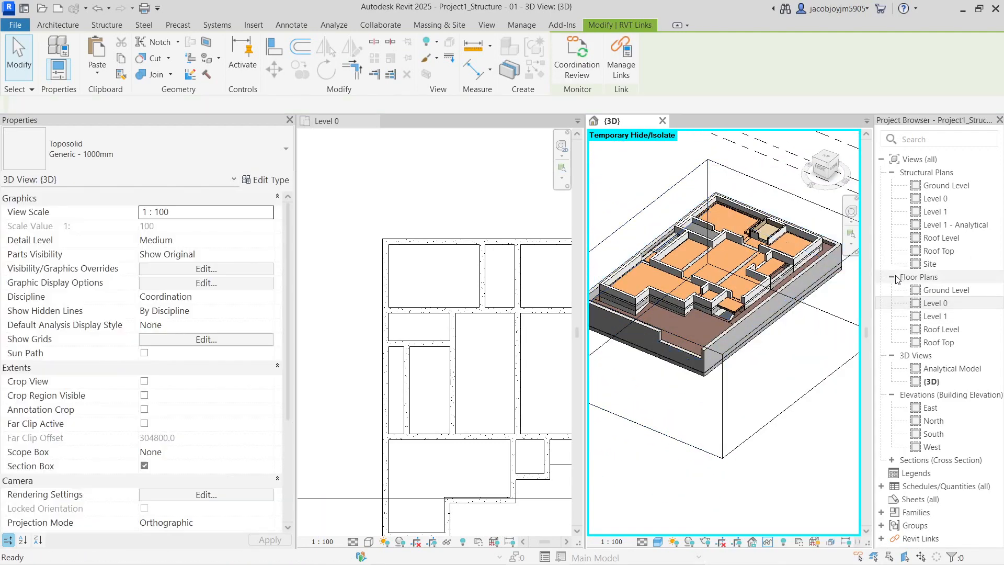
scroll(699, 317, up, 4)
Select three floors in the linked architecture model
click(703, 315)
shift+middle_drag(702, 315, 652, 299)
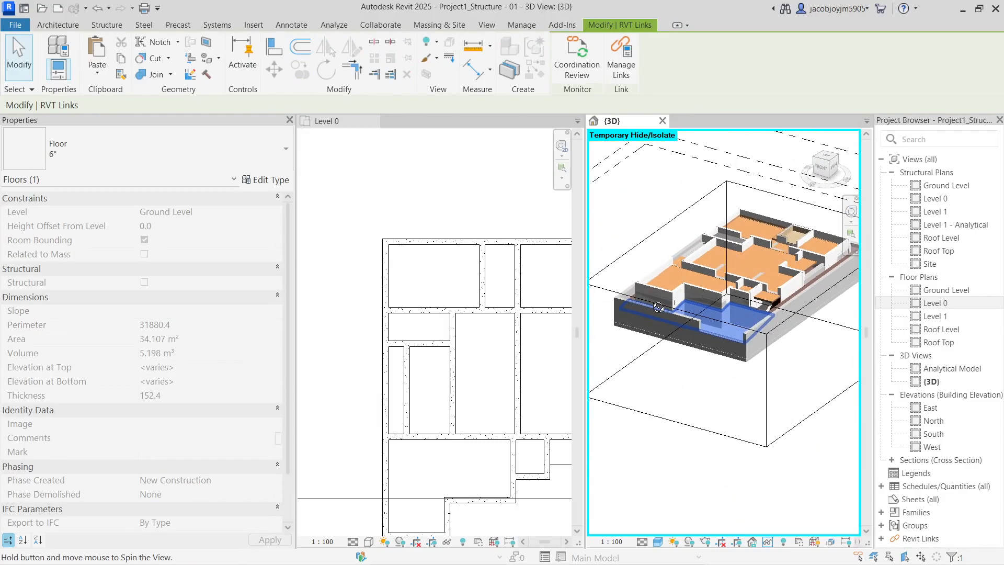
scroll(725, 307, up, 2)
shift+middle_drag(725, 309, 745, 349)
scroll(789, 323, up, 3)
mouse_move(790, 325)
shift+middle_down()
mouse_move(791, 347)
mouse_move(791, 324)
shift+middle_up()
scroll(795, 317, up, 2)
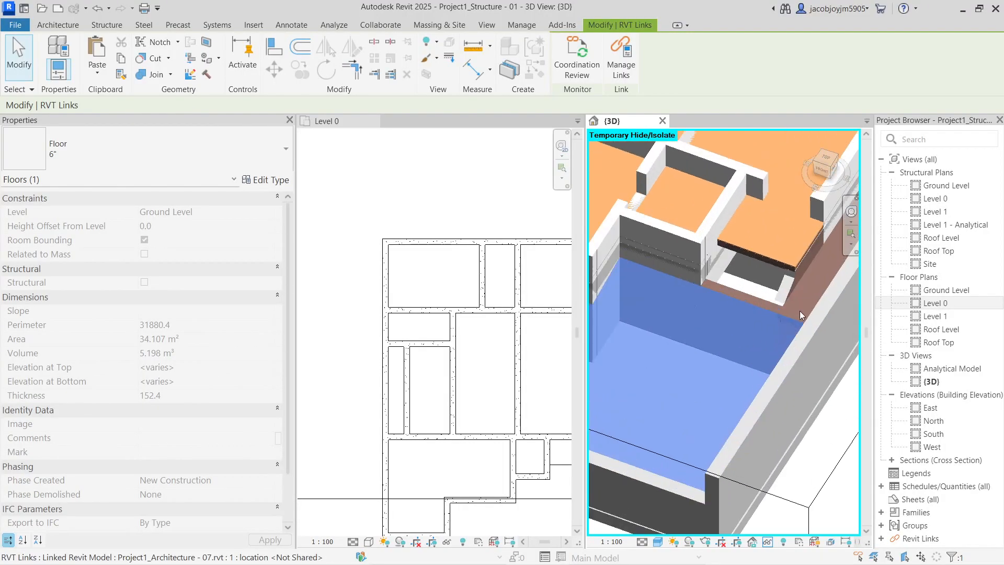
key(Tab)
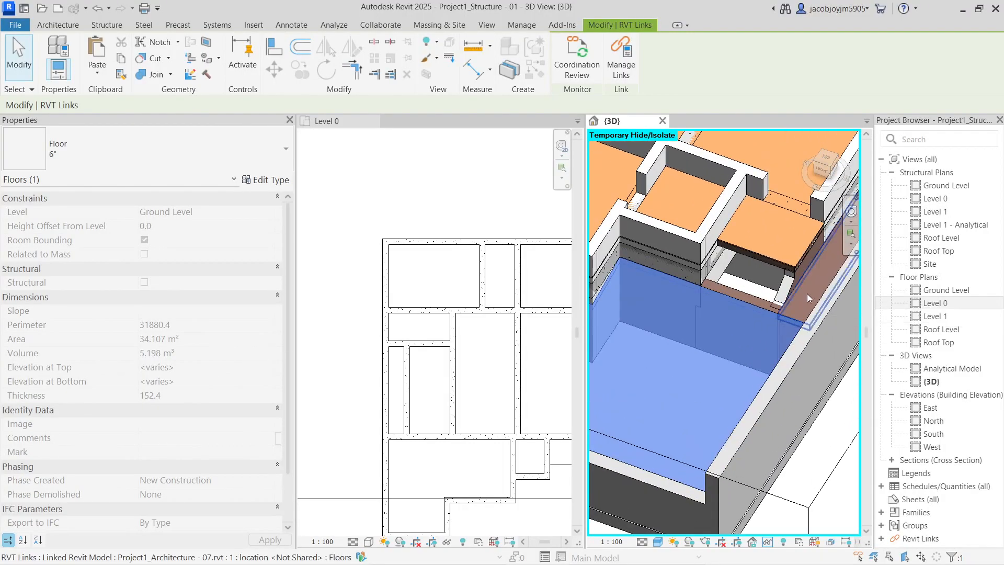
ctrl+click(808, 293)
scroll(776, 325, down, 2)
scroll(776, 325, down, 4)
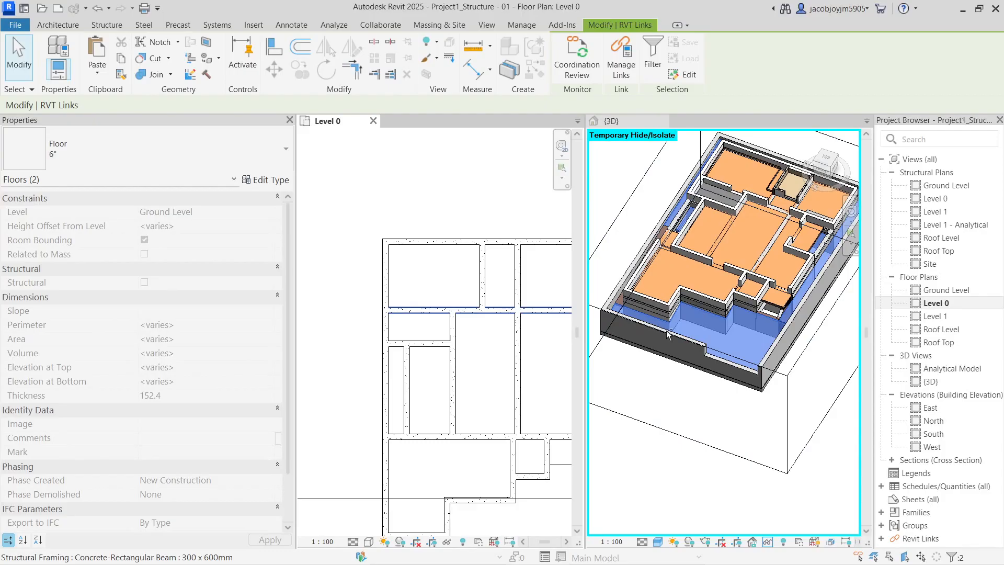
scroll(738, 343, up, 6)
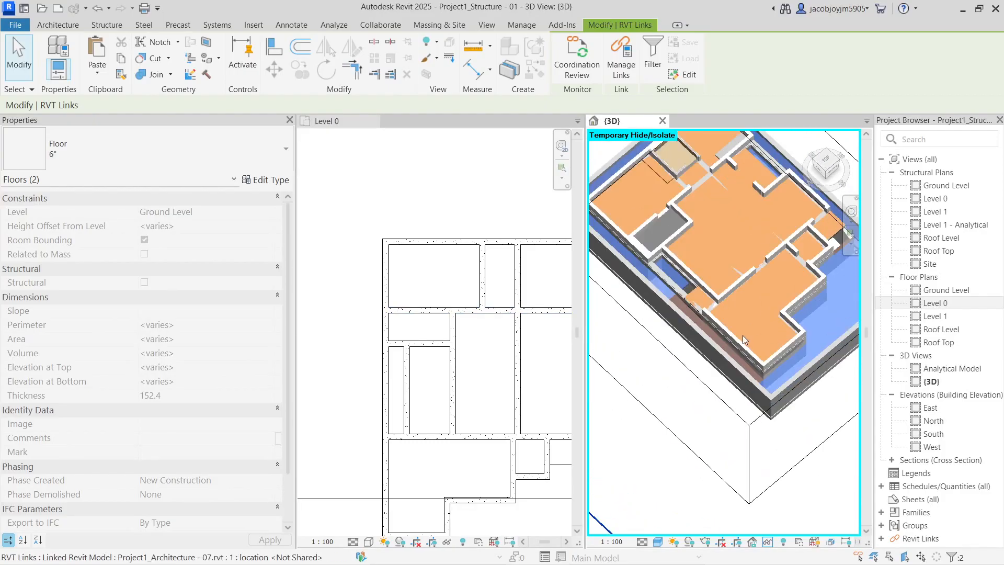
ctrl+click(697, 311)
scroll(698, 311, down, 6)
shift+middle_drag(665, 319, 639, 296)
shift+middle_drag(698, 379, 652, 357)
scroll(723, 316, up, 3)
scroll(724, 316, up, 6)
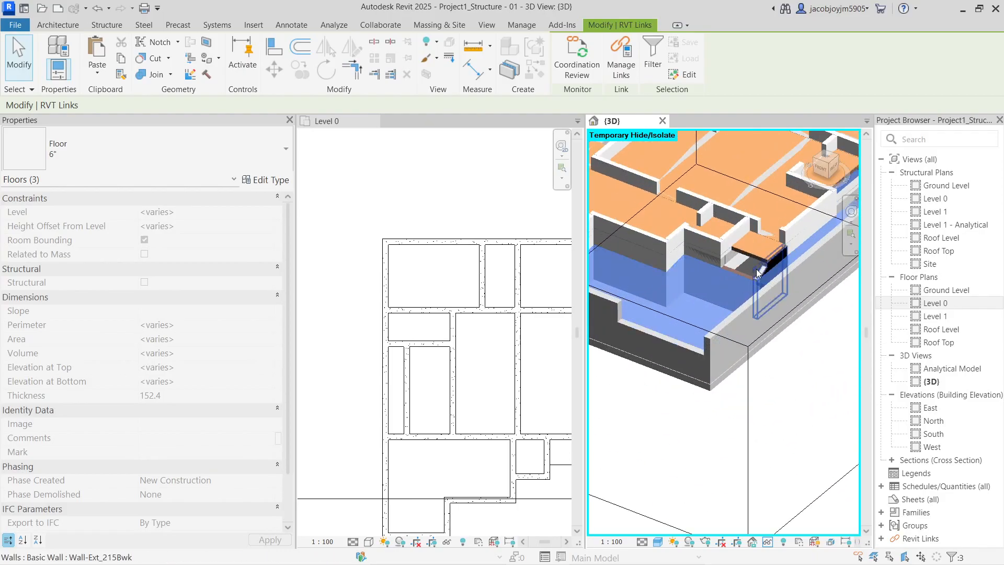
mouse_move(702, 321)
shift+middle_down()
mouse_move(704, 336)
mouse_move(694, 326)
shift+middle_up()
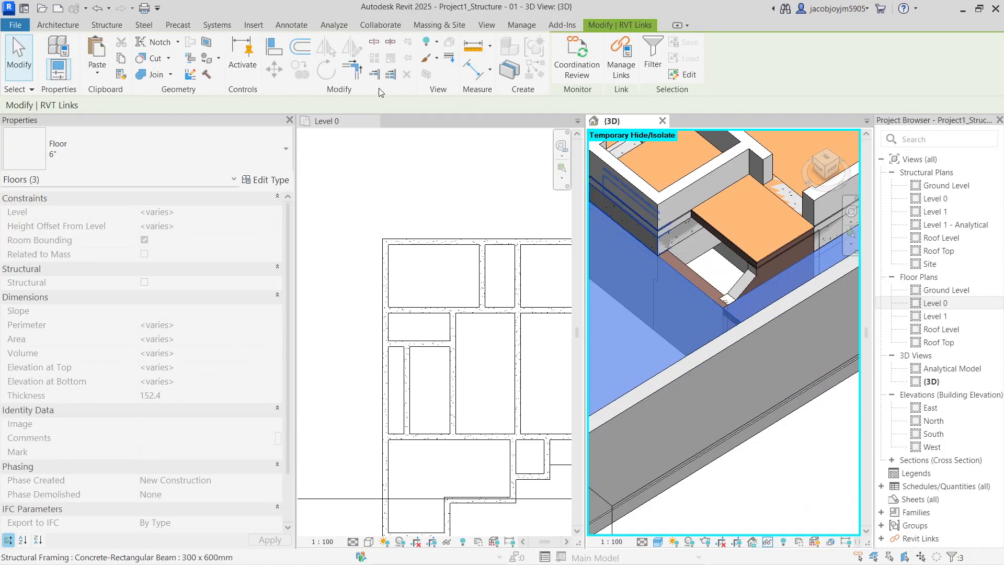
Paste the copied floors Aligned to Same Place and accept the duplicate types warning
click(109, 76)
click(157, 202)
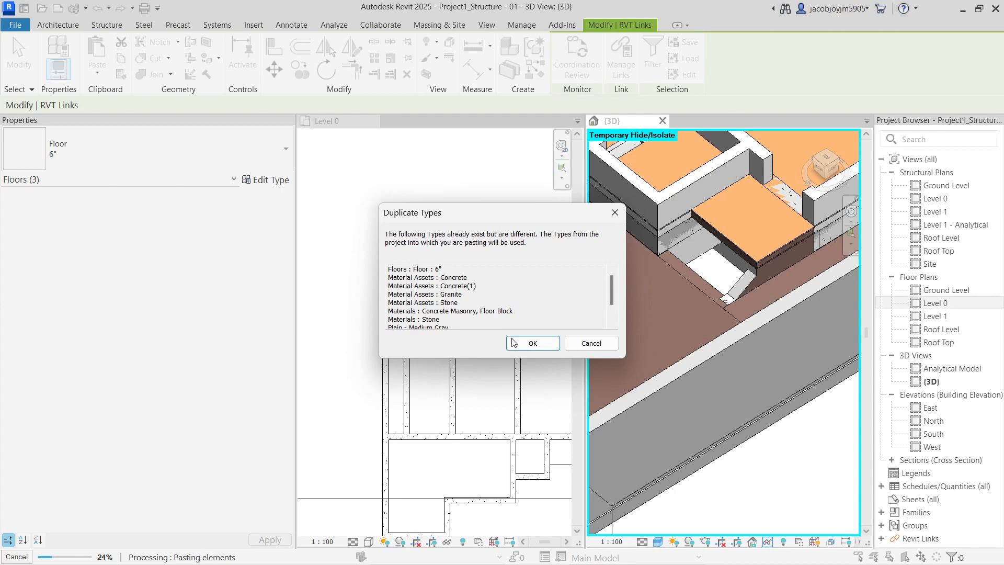
click(530, 341)
scroll(406, 331, down, 3)
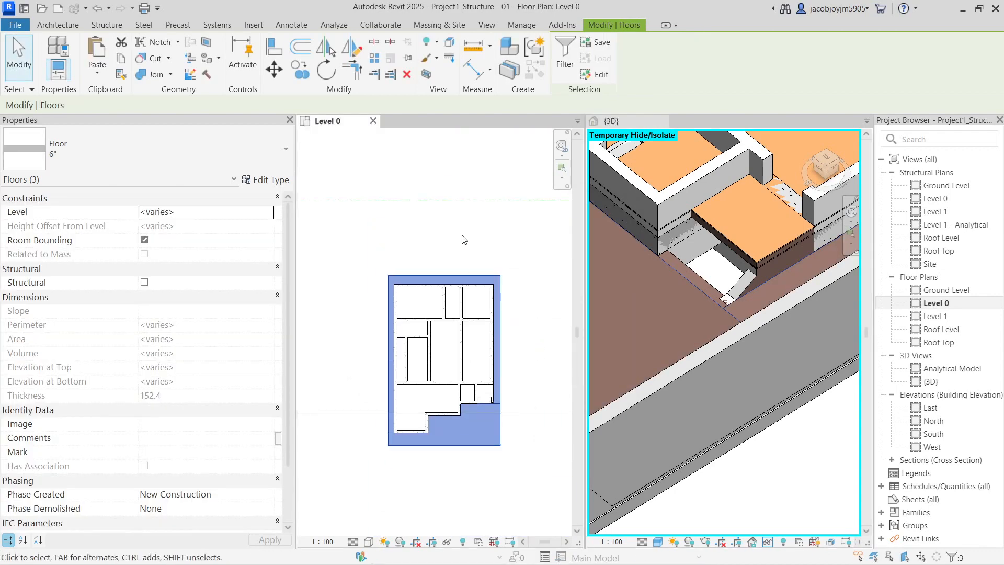
scroll(783, 344, down, 5)
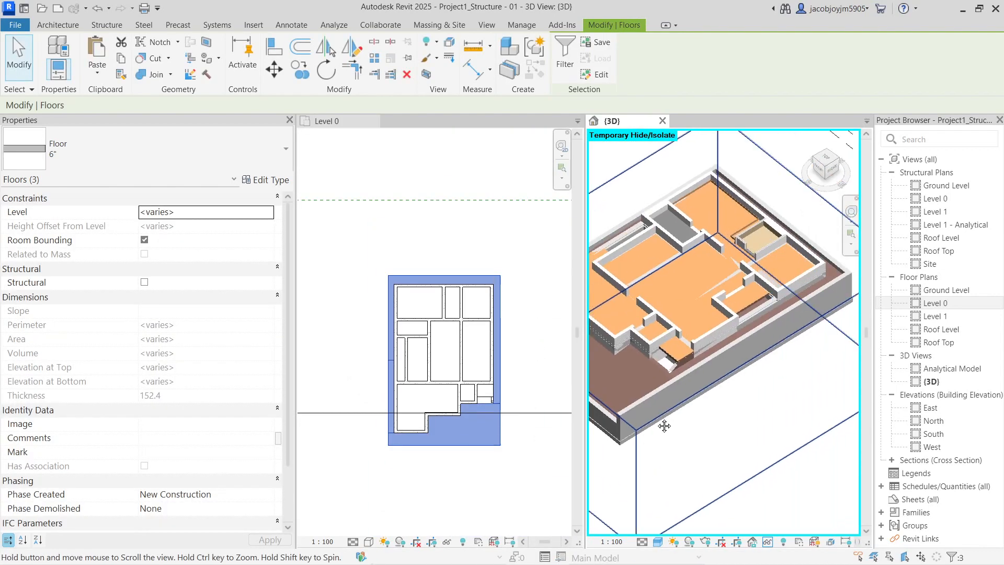
scroll(794, 346, up, 5)
Place another 300 x 600mm concrete beam using Create Similar (CS)
click(794, 343)
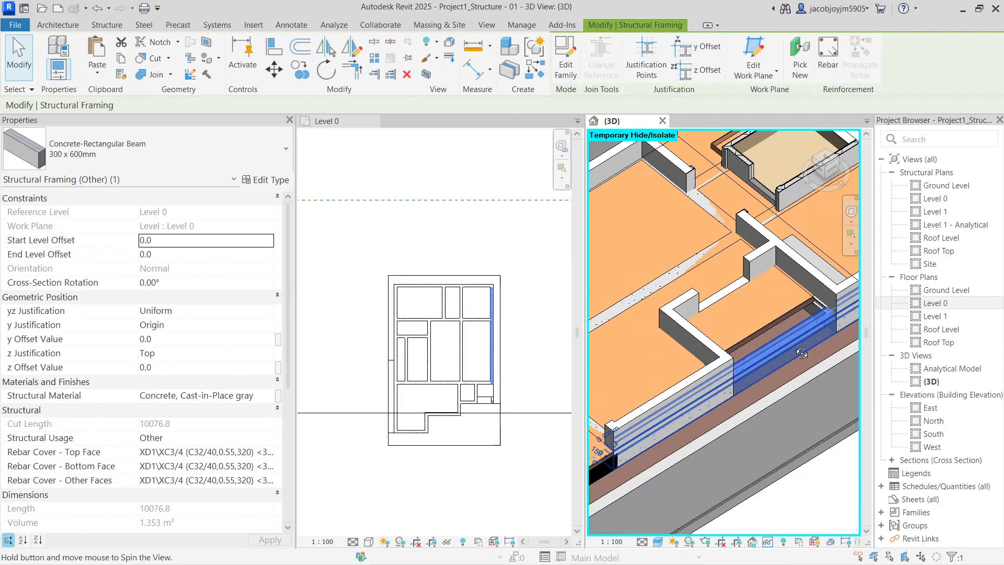
shift+middle_drag(790, 383, 738, 353)
key(Escape)
click(739, 350)
key(c)
key(s)
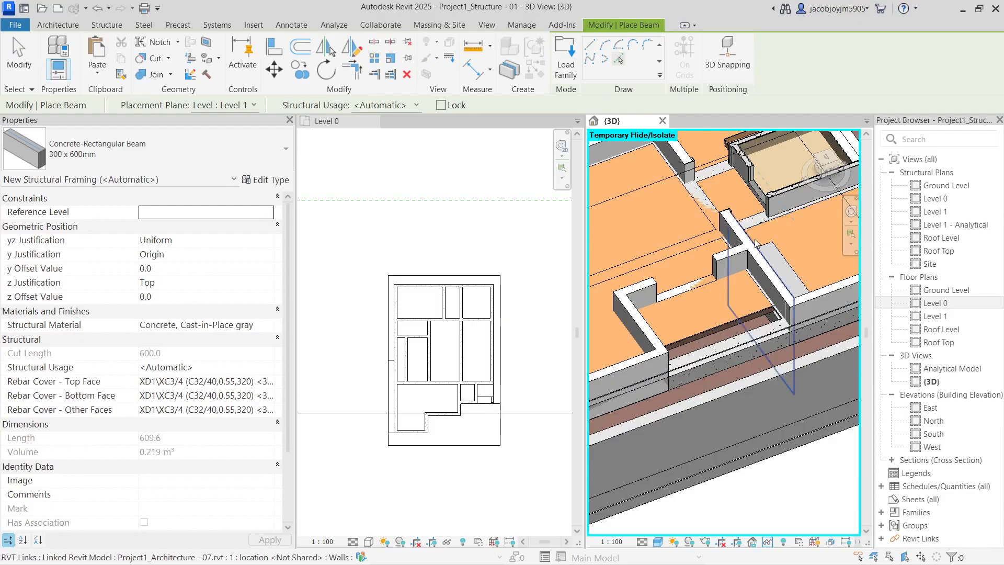
click(731, 267)
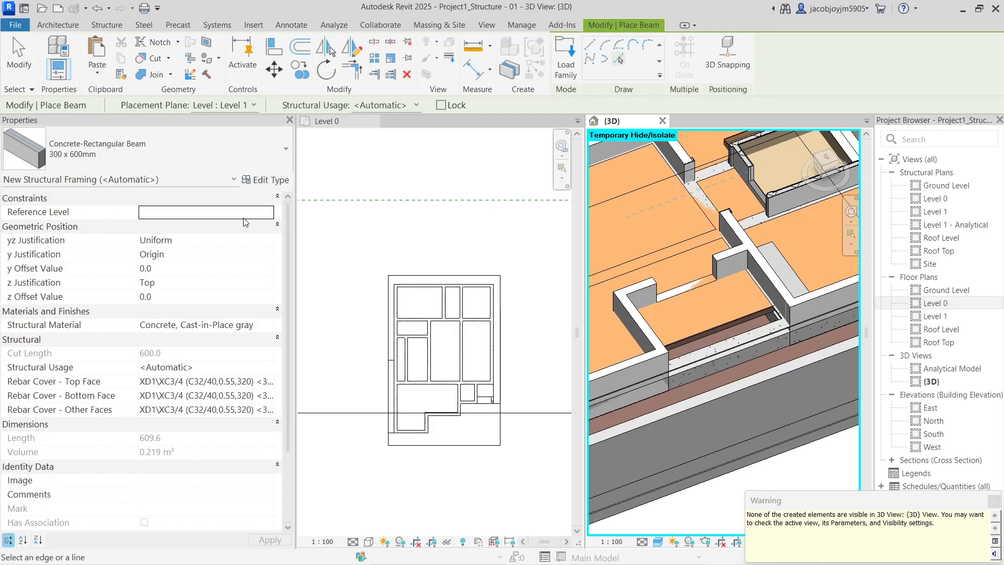
key(Escape)
scroll(707, 322, down, 5)
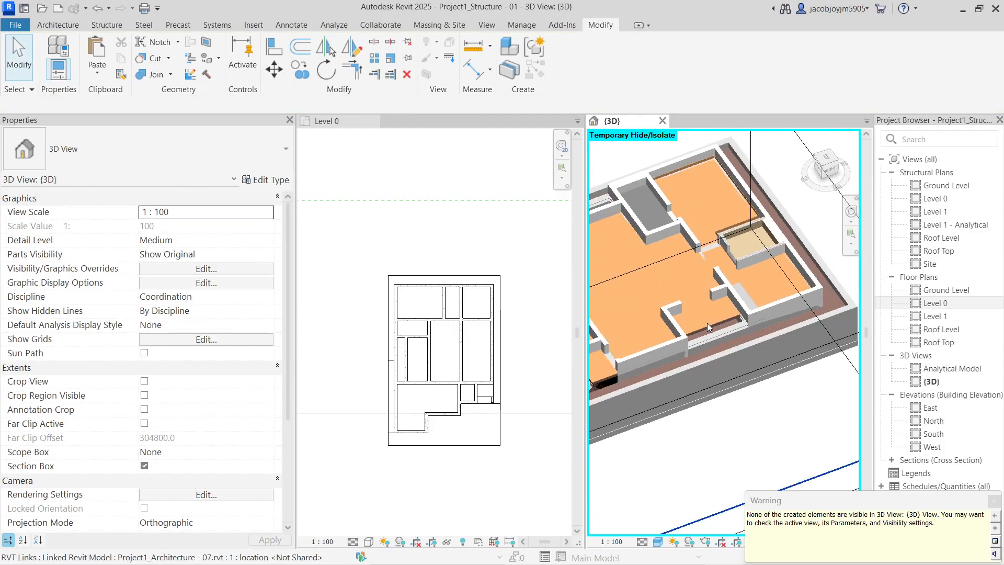
click(712, 332)
key(Escape)
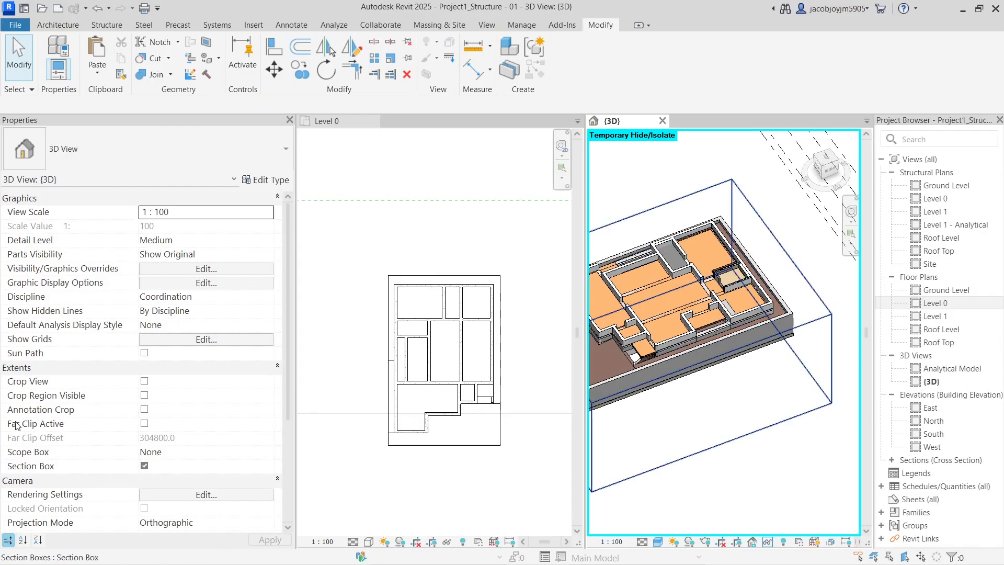
Switch off the 3D view's section box and hide the linked architecture model
click(145, 466)
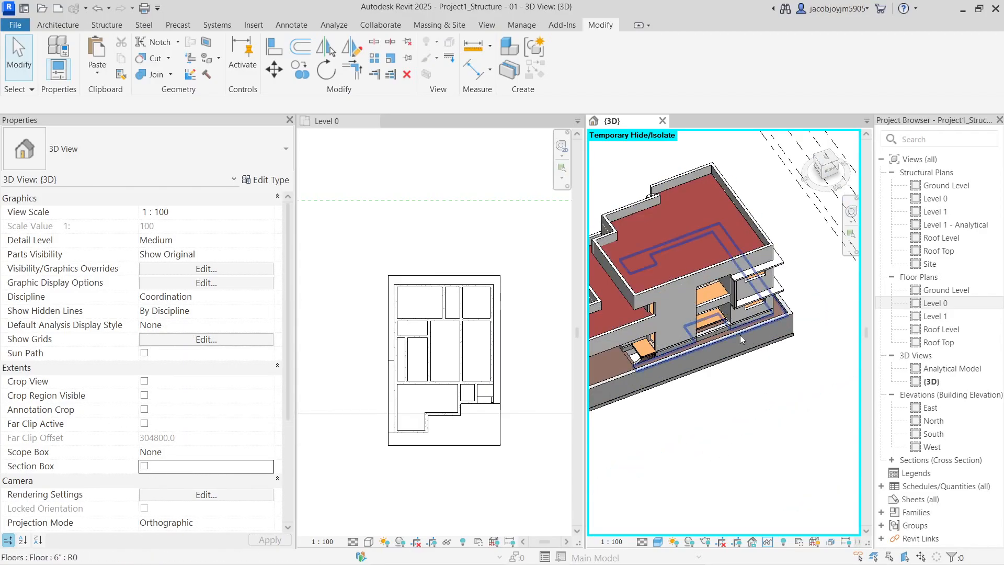
click(719, 269)
key(h)
key(h)
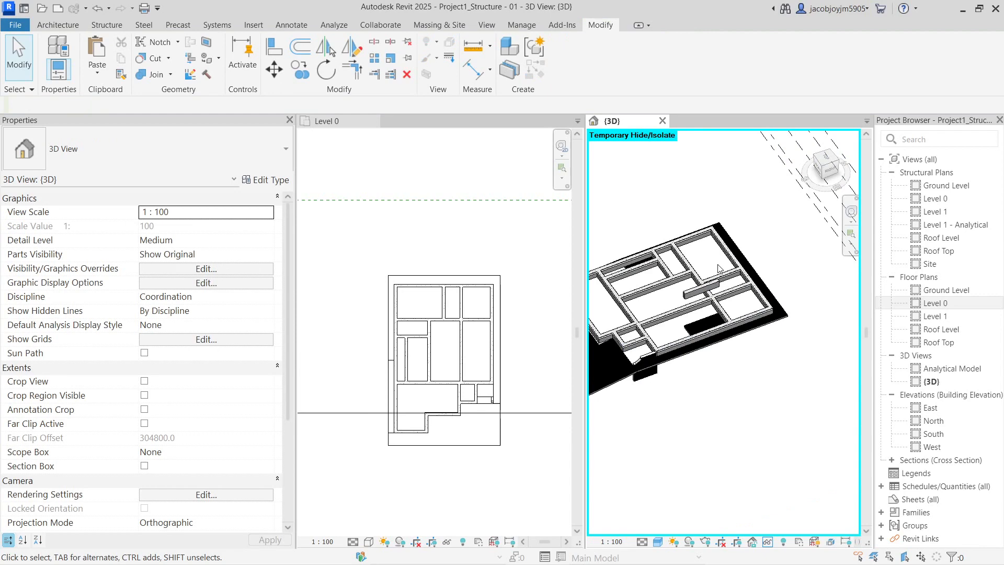
click(693, 304)
shift+middle_drag(692, 303, 687, 111)
Set the selected beam's work plane to Level 0
click(765, 75)
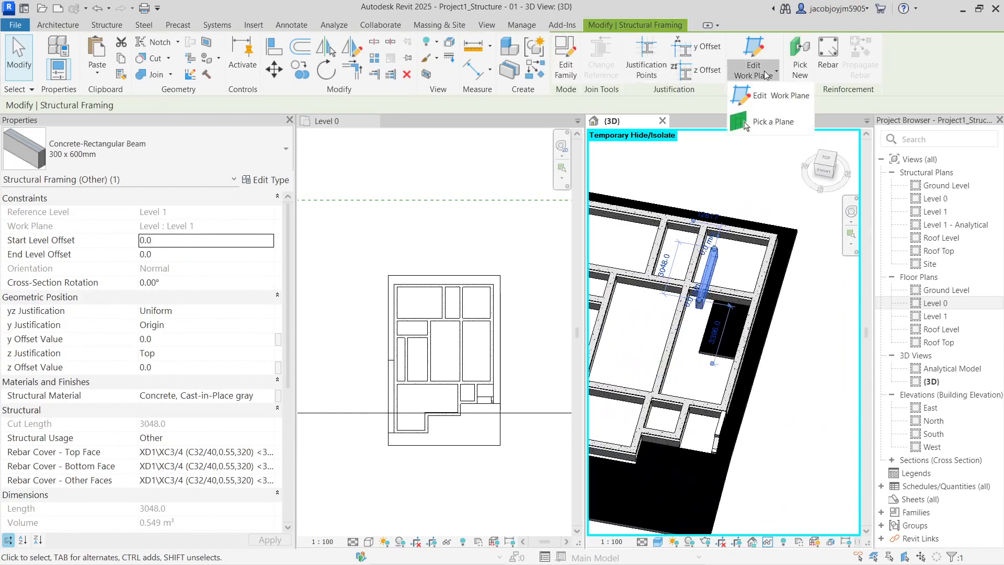
click(771, 96)
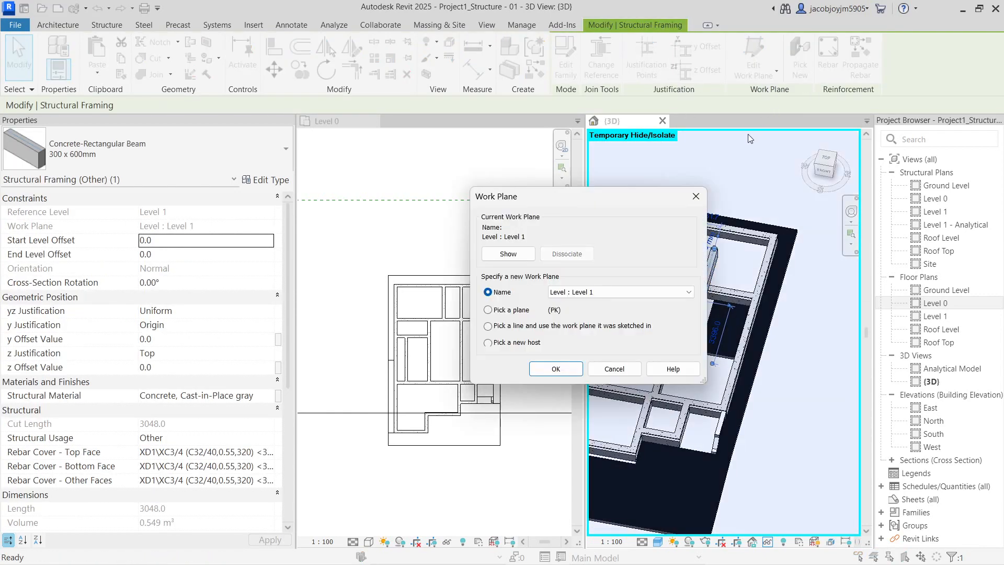
click(590, 298)
click(598, 312)
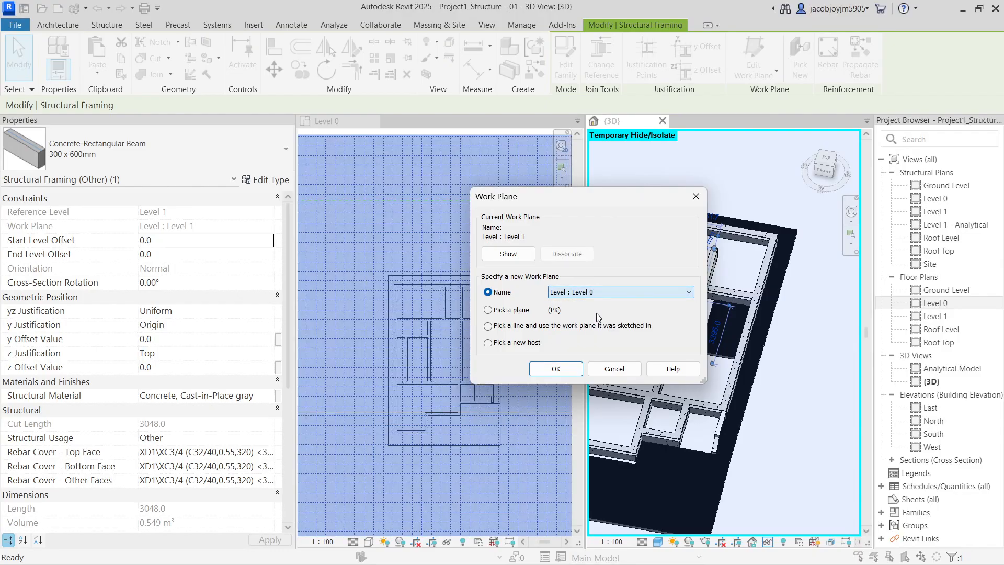
click(566, 369)
click(847, 385)
scroll(726, 331, up, 2)
shift+middle_drag(727, 331, 674, 338)
scroll(673, 336, up, 1)
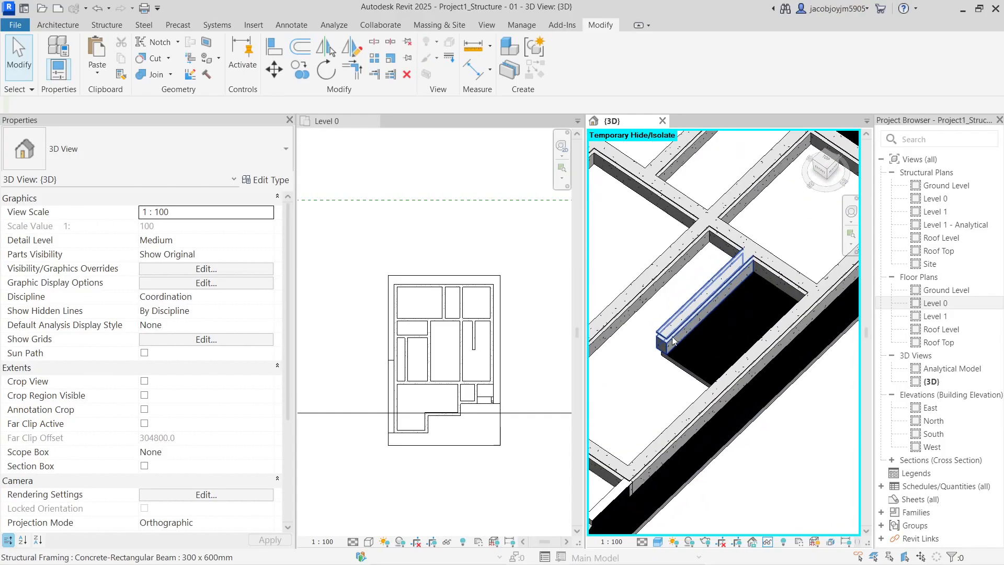
Reset Temporary Hide (HR) to bring back the linked building
key(v)
key(g)
key(Escape)
key(h)
key(r)
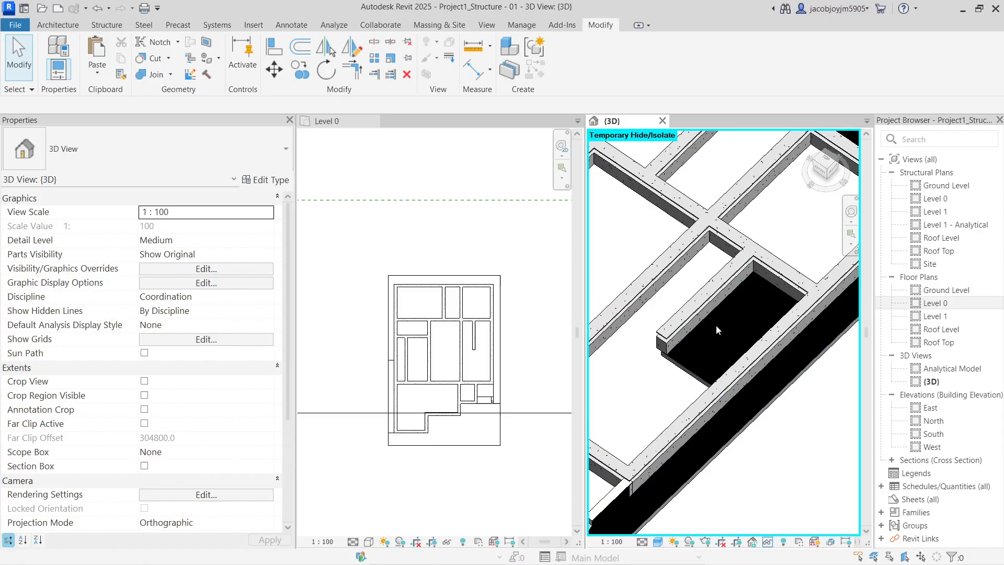
shift+middle_drag(725, 386, 699, 386)
scroll(687, 393, up, 1)
scroll(698, 391, up, 3)
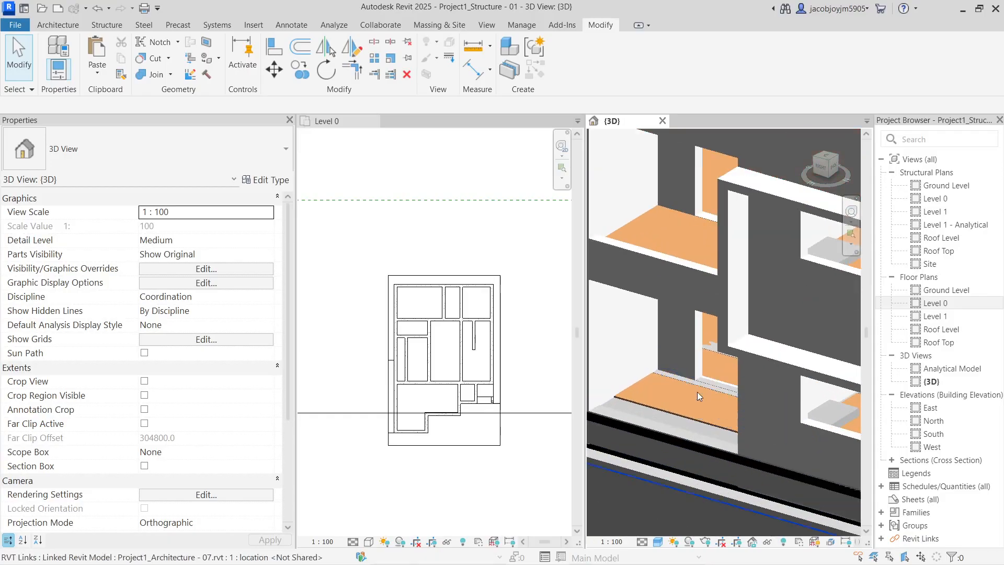
Place another 300 x 600mm concrete beam along the wall line
click(685, 416)
scroll(813, 375, up, 3)
key(b)
key(m)
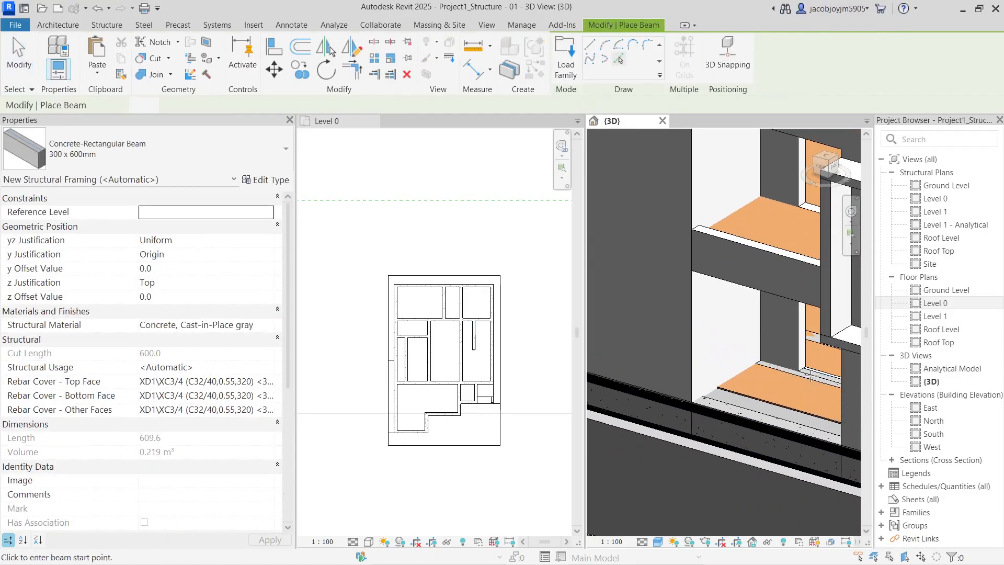
click(717, 340)
key(Escape)
click(699, 267)
key(Escape)
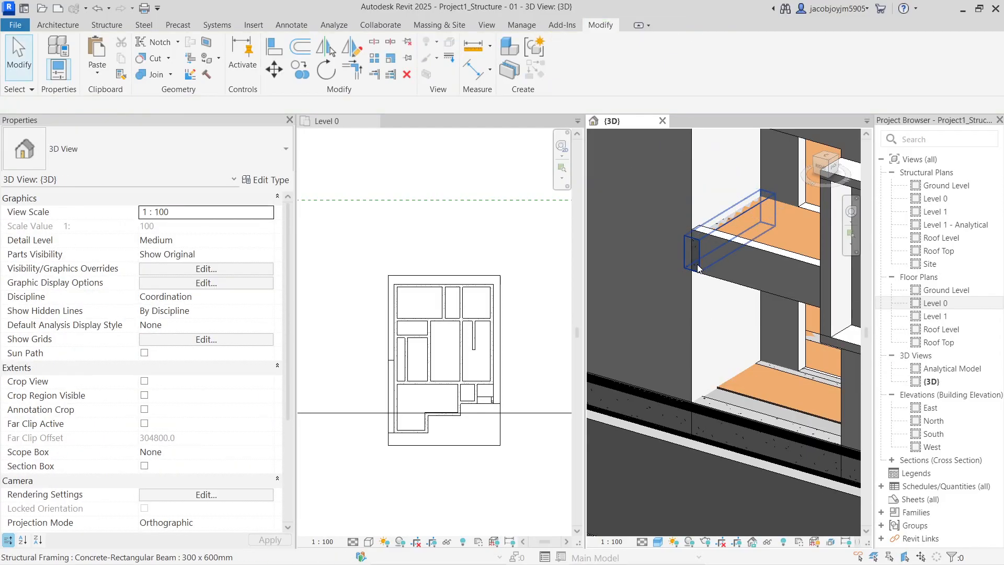
Align the new beam's side to the linked wall face, making it 2258.8 long
key(a)
key(l)
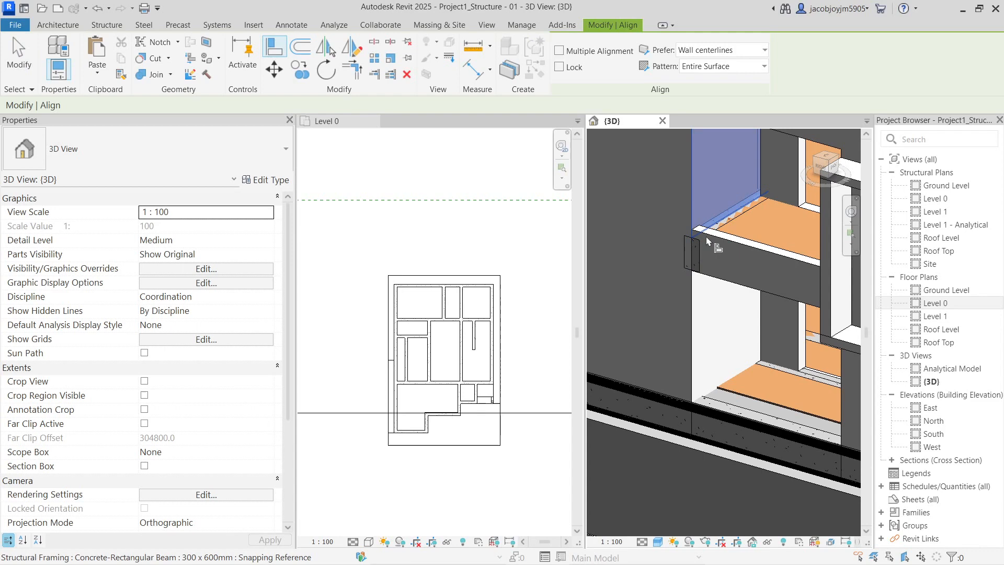
click(700, 254)
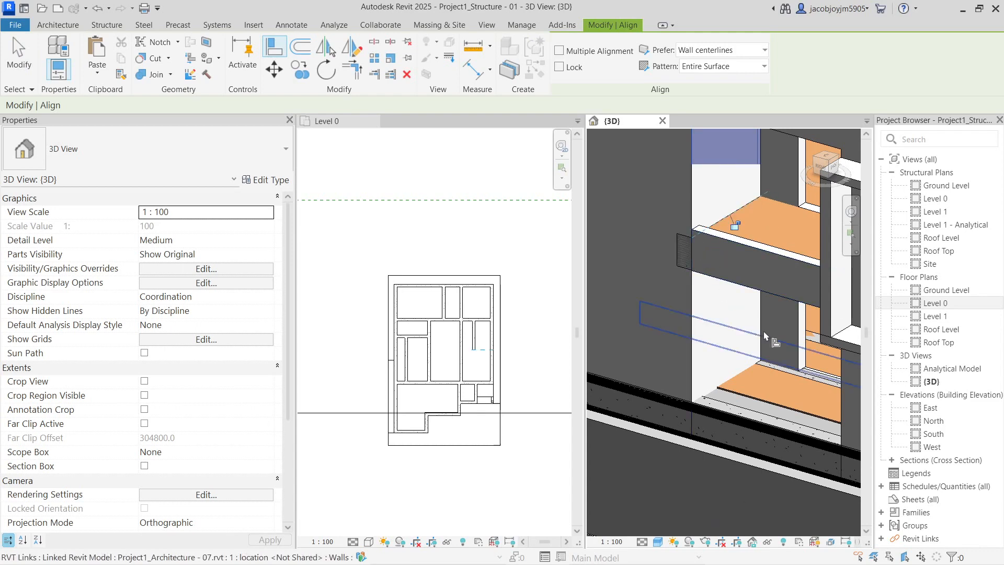
click(782, 334)
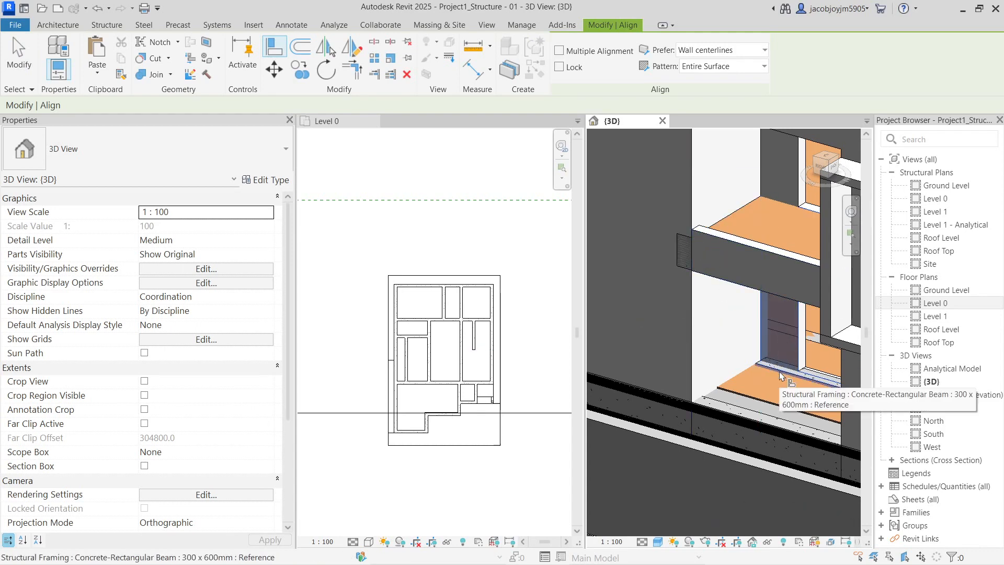
click(779, 371)
key(Escape)
key(Escape)
click(680, 263)
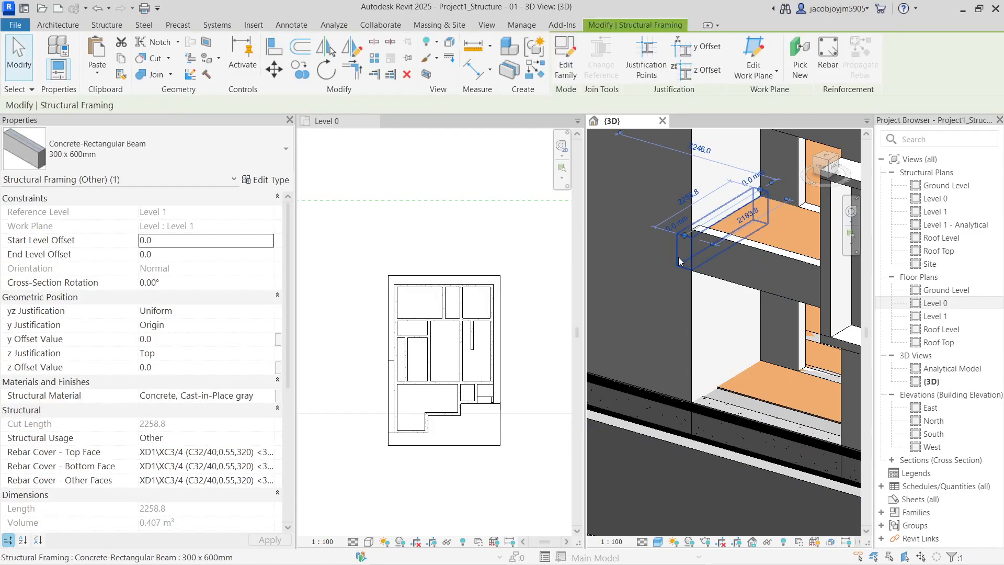
click(741, 69)
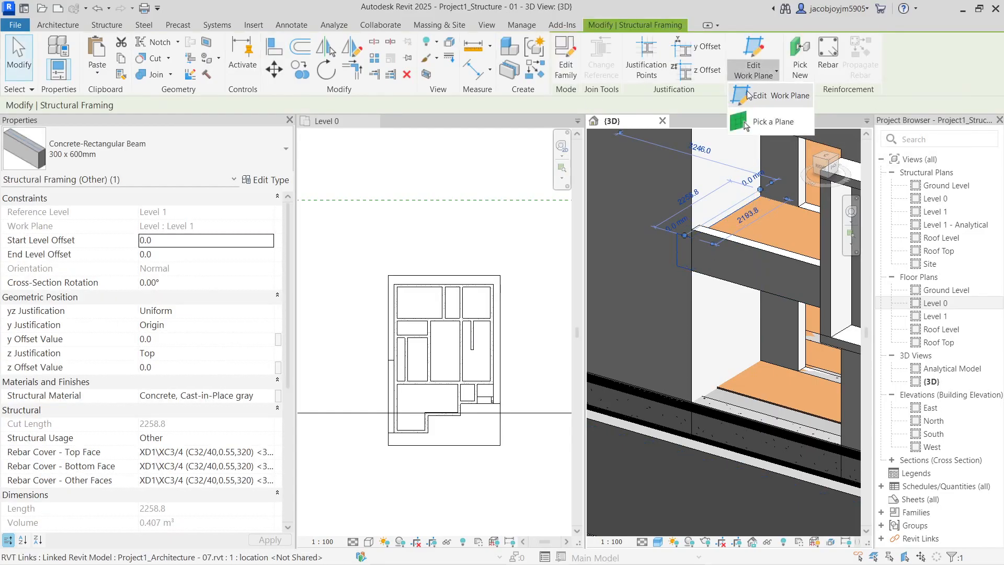
click(768, 100)
click(576, 293)
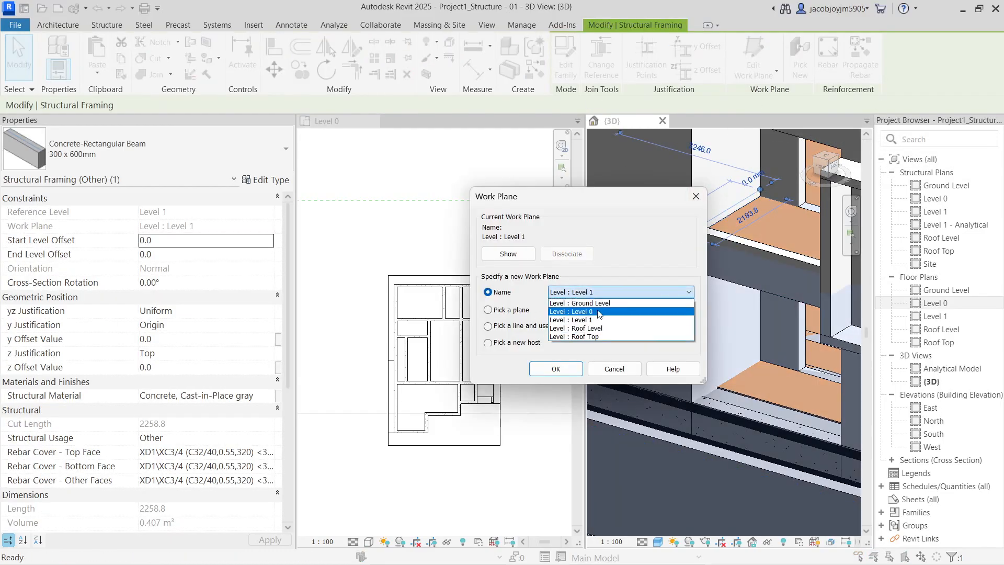
click(600, 318)
click(555, 368)
key(Escape)
scroll(497, 344, up, 5)
click(515, 348)
click(518, 330)
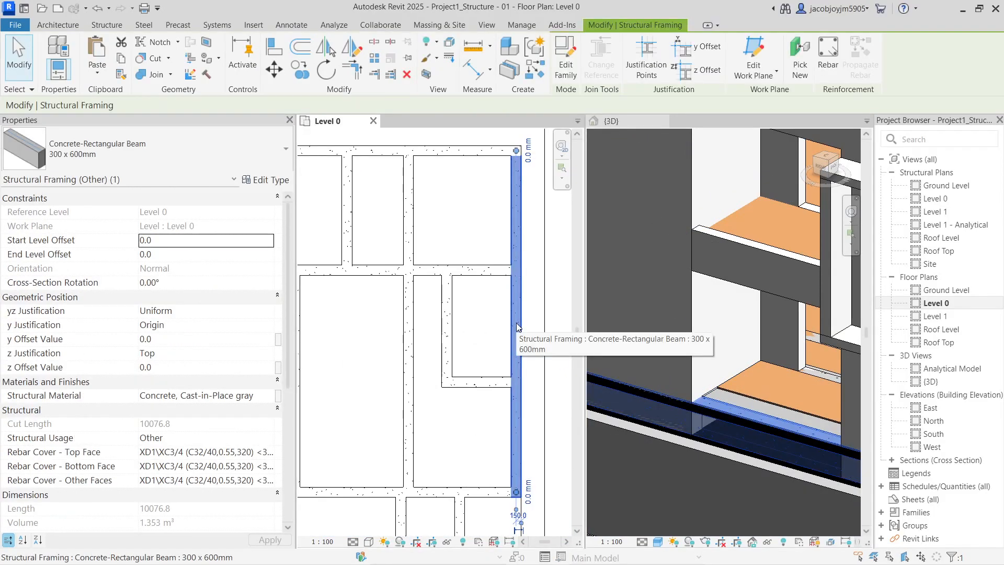
scroll(482, 326, down, 2)
middle_drag(469, 337, 474, 309)
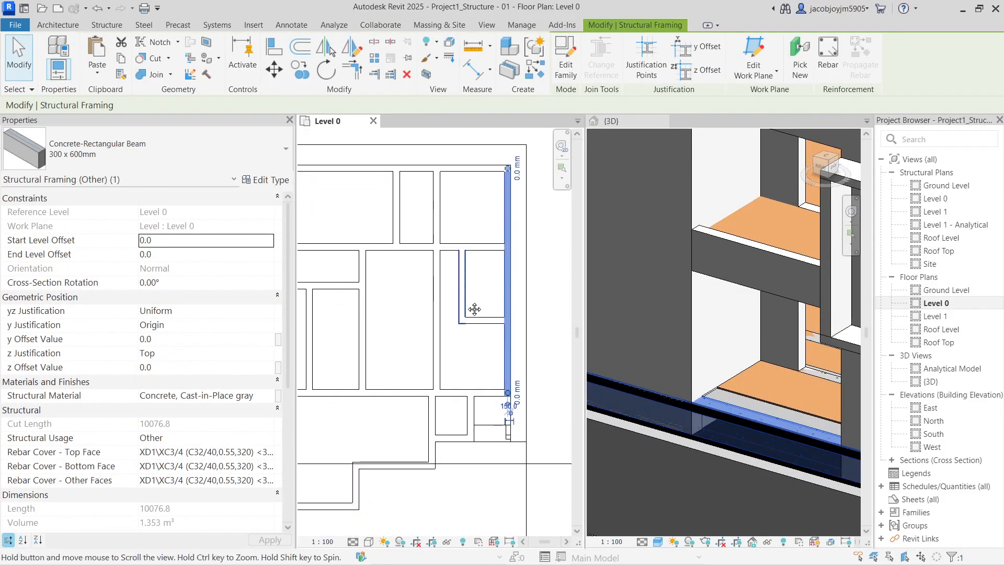
click(483, 290)
key(Escape)
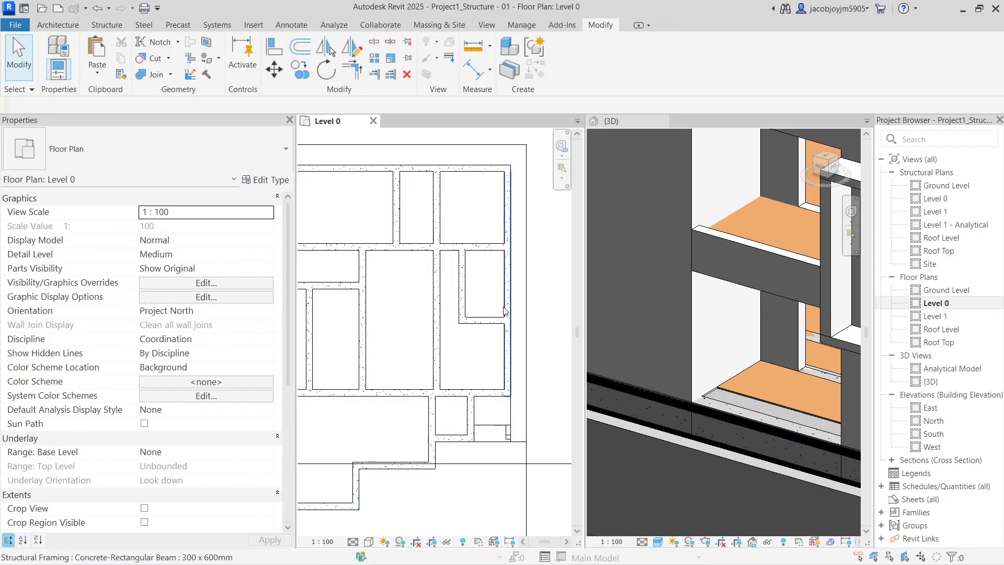
click(509, 272)
click(407, 58)
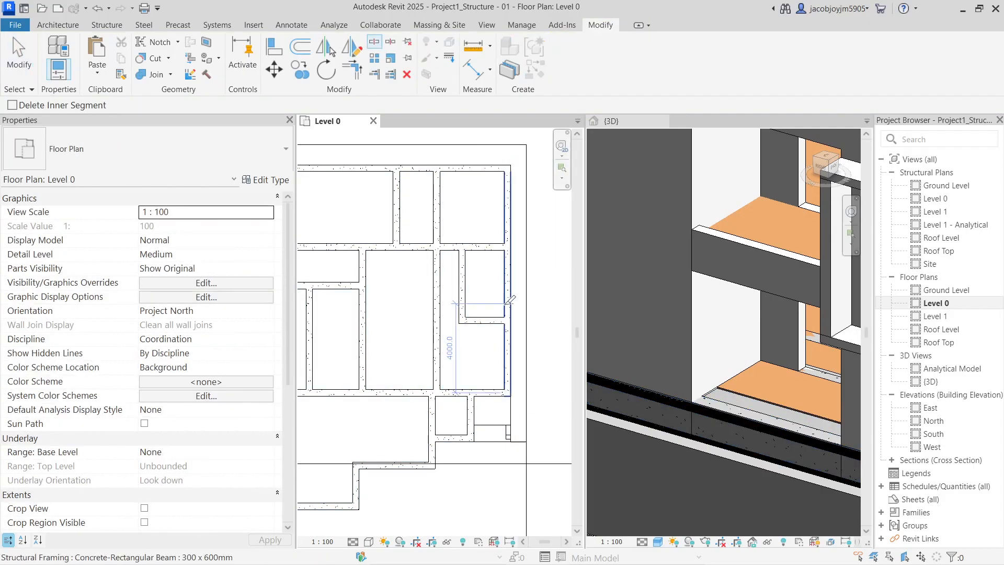
click(511, 290)
key(Escape)
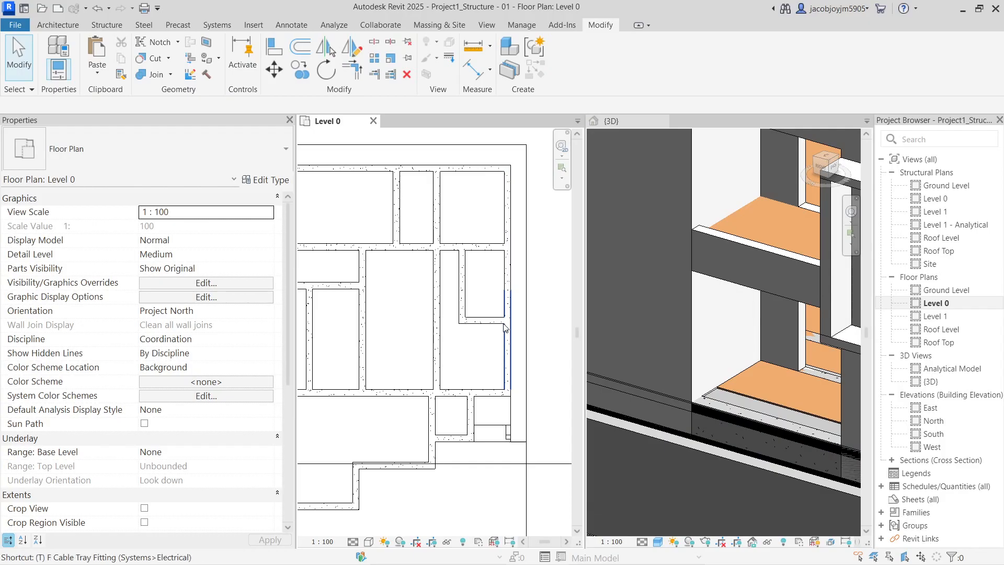
key(t)
key(r)
click(512, 346)
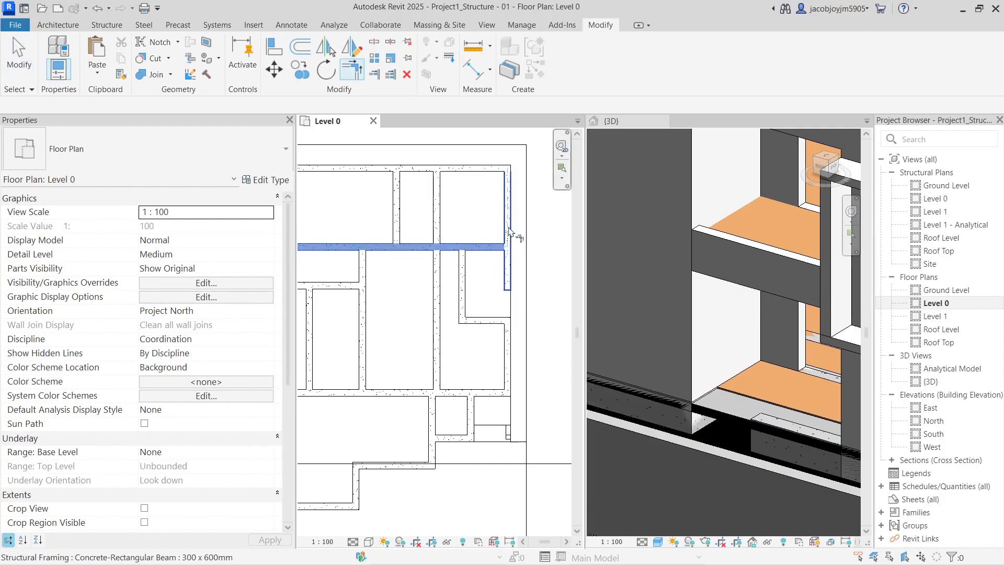
key(Escape)
click(437, 338)
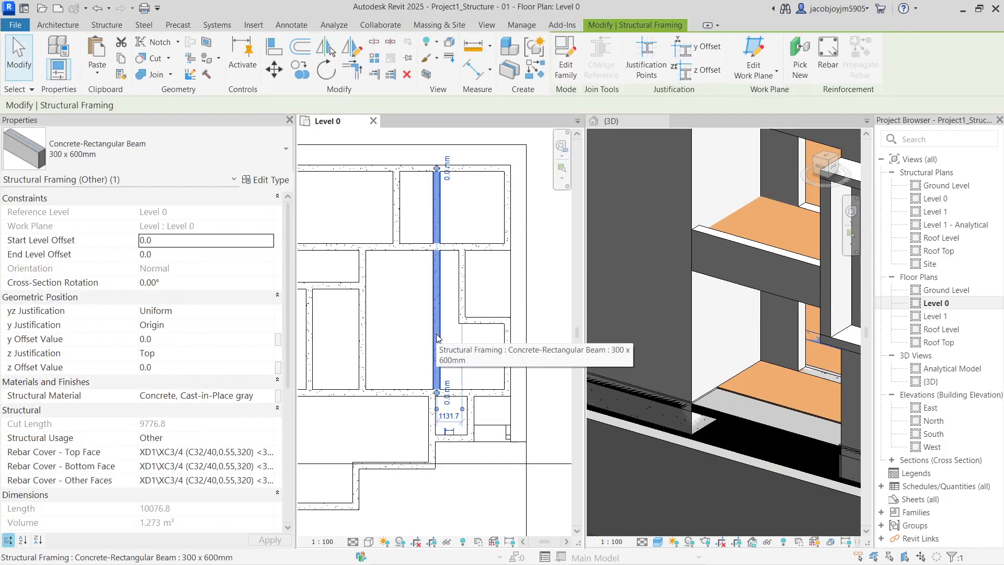
key(Escape)
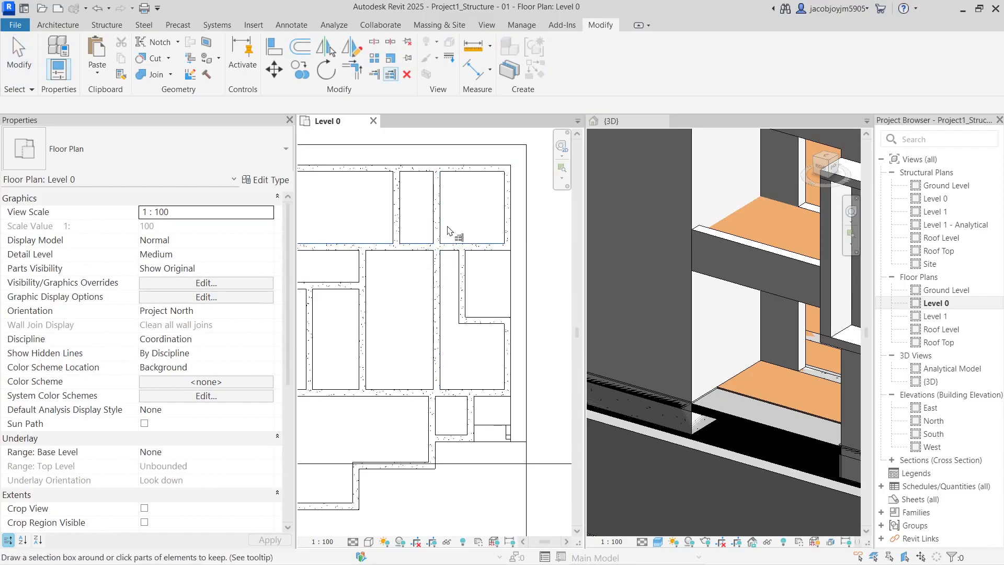
scroll(445, 286, down, 3)
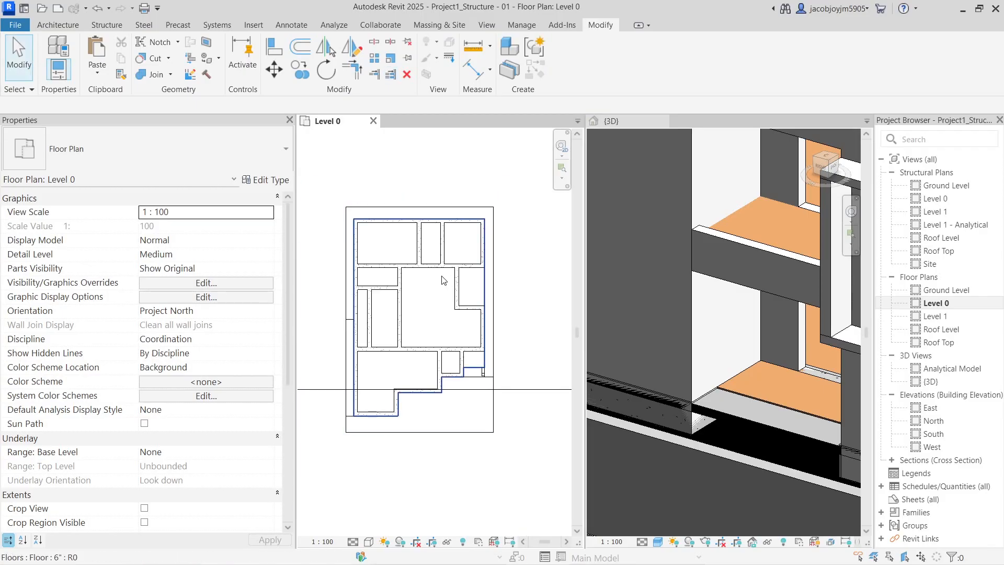
scroll(442, 285, up, 2)
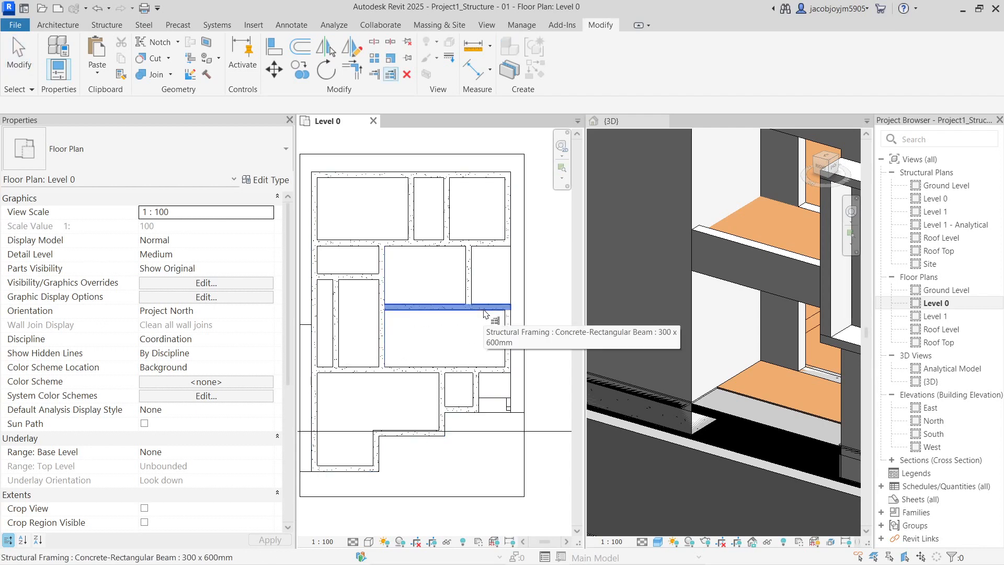
scroll(479, 297, down, 2)
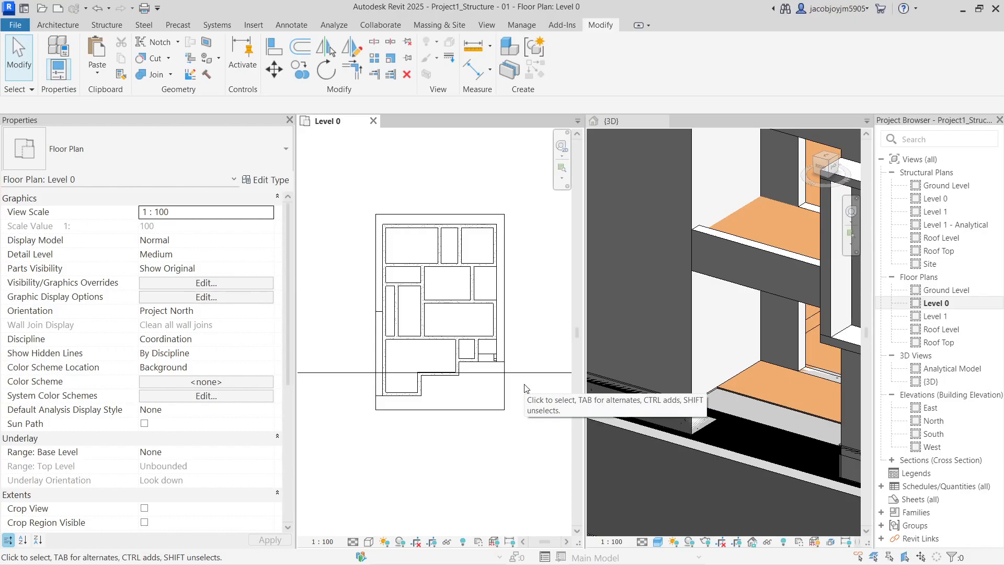
click(750, 422)
scroll(732, 408, down, 2)
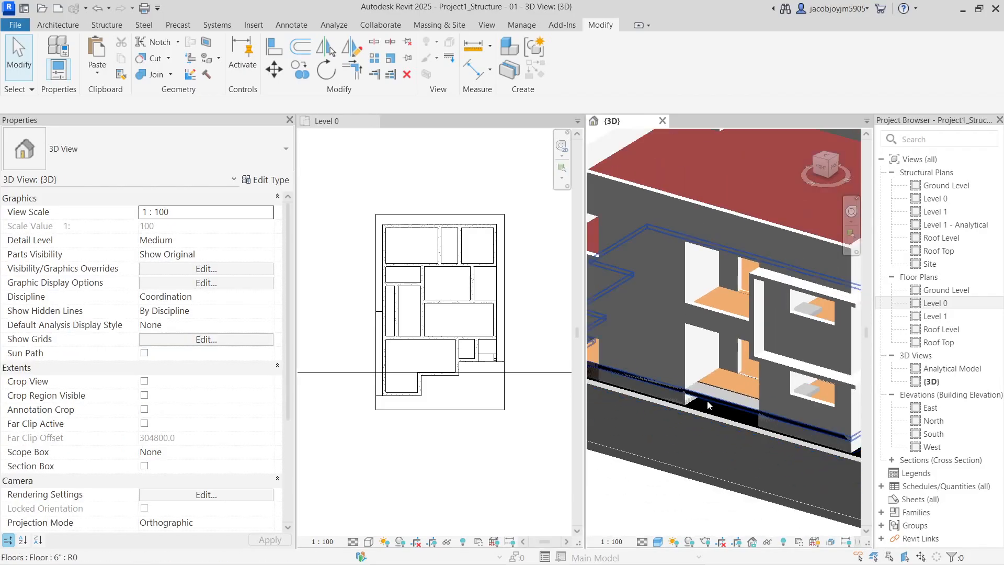
Select the Level 0 floor slab and start Edit Boundary in the Level 0 plan
click(712, 390)
shift+middle_drag(711, 390, 790, 420)
scroll(757, 444, up, 2)
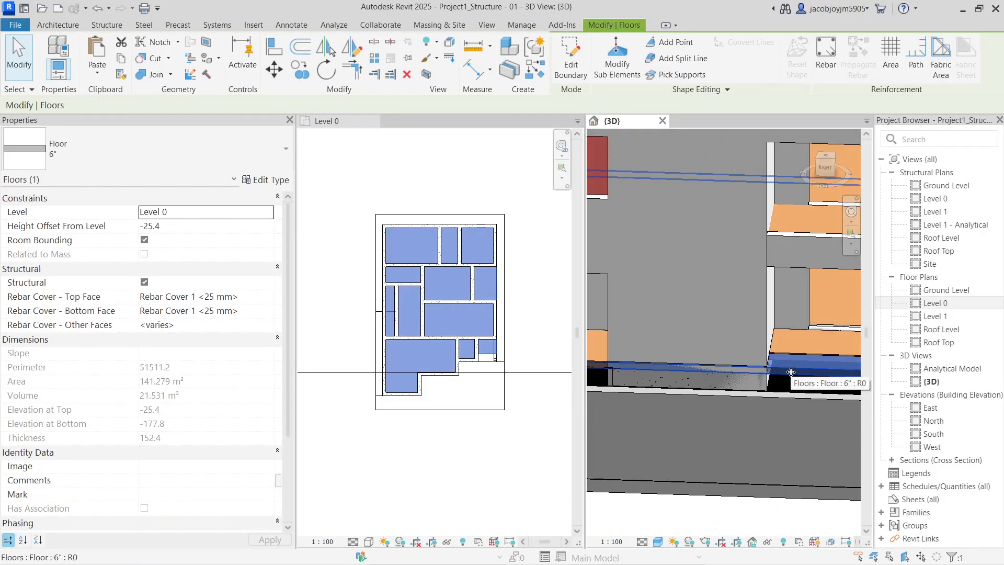
middle_drag(791, 372, 736, 397)
click(513, 282)
click(571, 59)
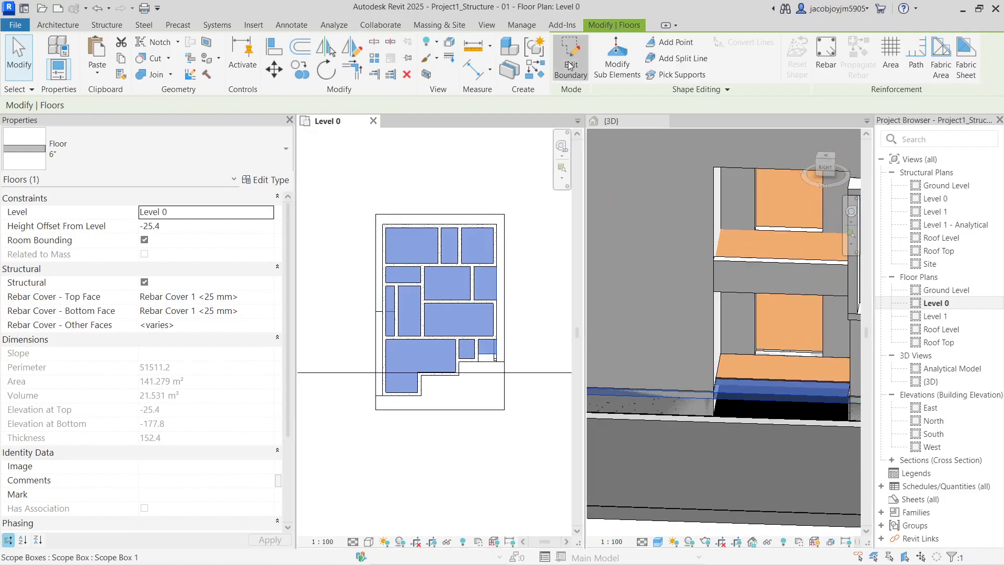
scroll(487, 264, up, 3)
Pick the upper, vertical and lower beam edges as new boundary lines
click(690, 73)
click(475, 278)
click(457, 309)
click(489, 365)
Split the right boundary line and trim the sketch lines into clean corners with TR
click(375, 41)
click(516, 317)
key(Escape)
key(t)
key(r)
click(517, 262)
click(499, 277)
click(458, 312)
click(456, 320)
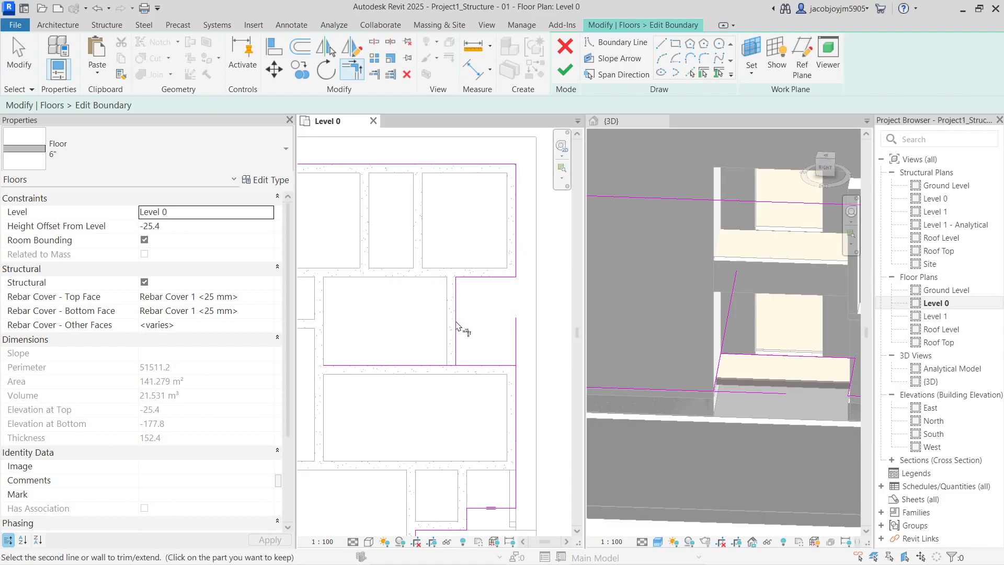
click(501, 365)
click(501, 366)
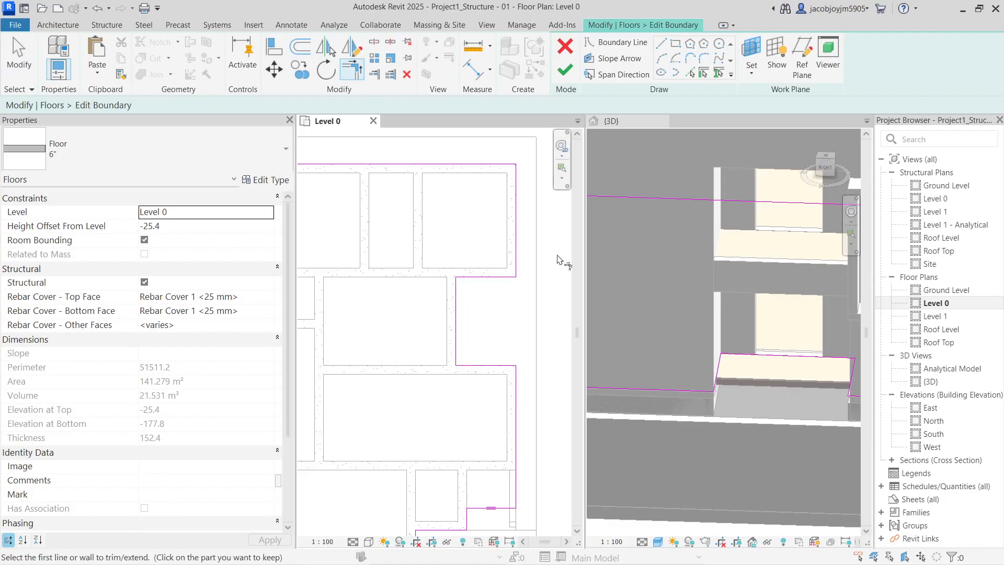
Finish the floor boundary sketch without attaching elements to the floor
click(565, 70)
key(Escape)
scroll(481, 405, down, 7)
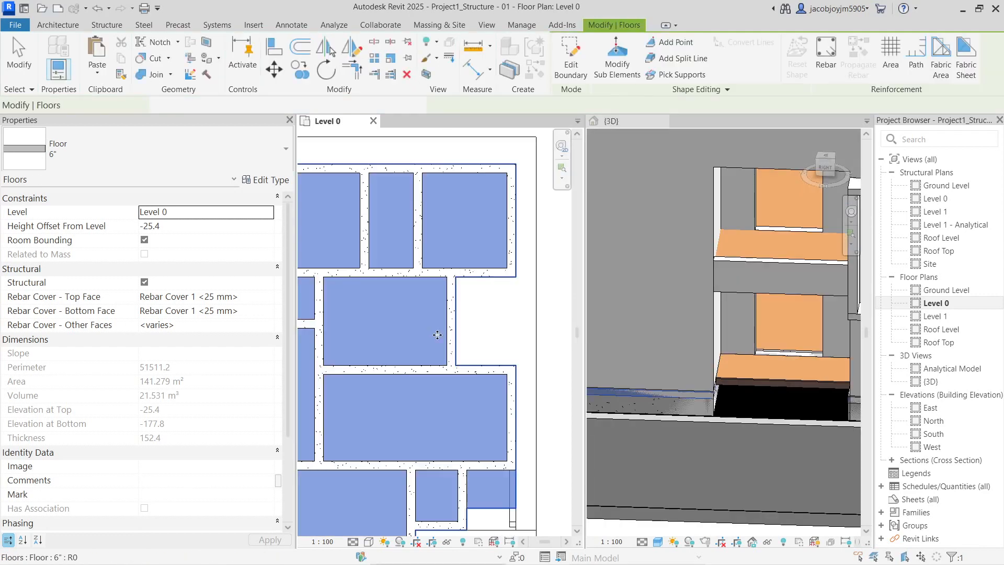
key(Escape)
middle_drag(492, 318, 501, 316)
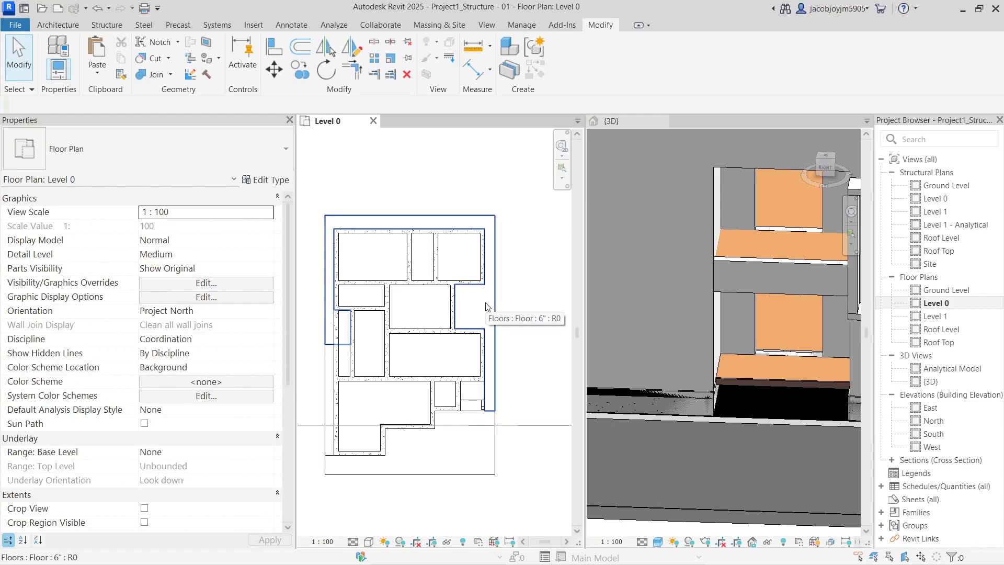
click(726, 368)
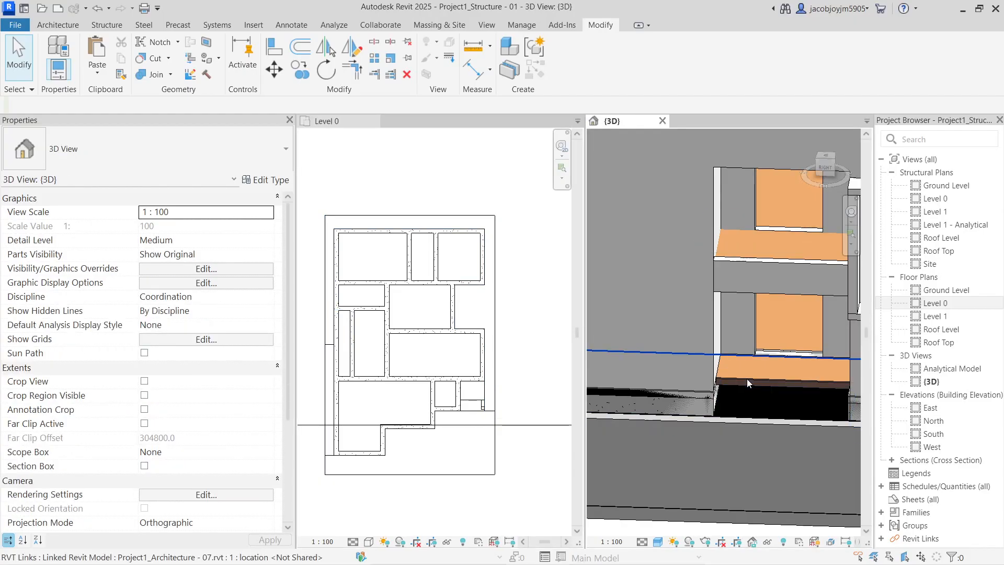
Temporarily hide the linked architecture model in the 3D view
click(747, 379)
key(h)
key(h)
scroll(745, 377, down, 2)
shift+middle_drag(713, 306, 802, 385)
scroll(785, 366, down, 3)
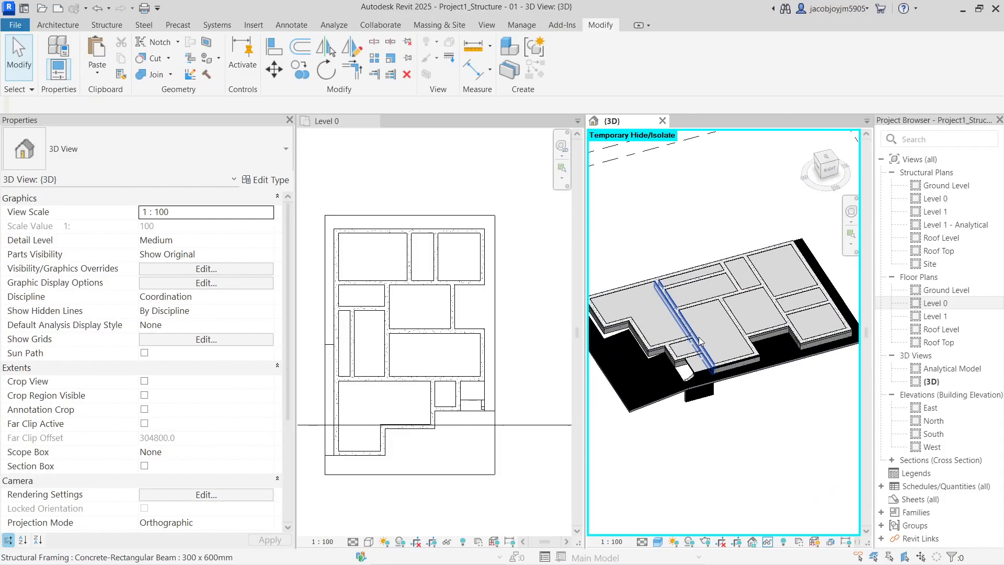
Set the Level 0 floor slab's Height Offset to -50.0
click(701, 329)
click(178, 229)
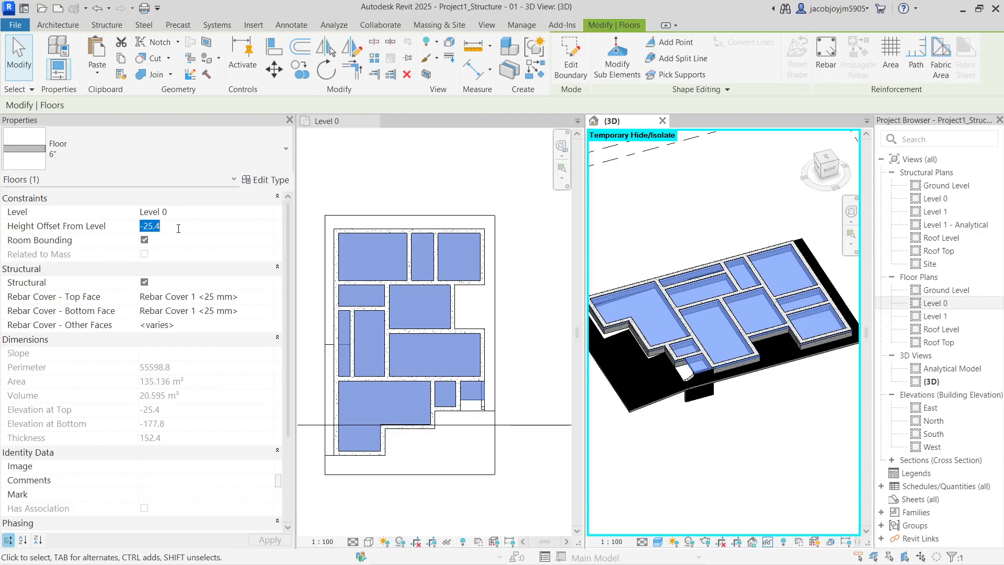
text(-50.0)
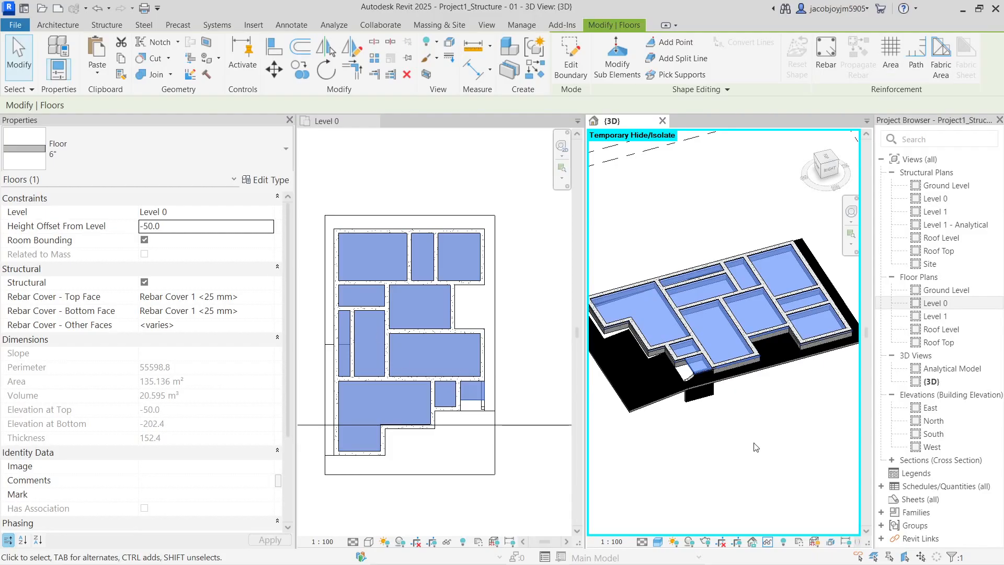
click(756, 446)
middle_drag(676, 319, 677, 318)
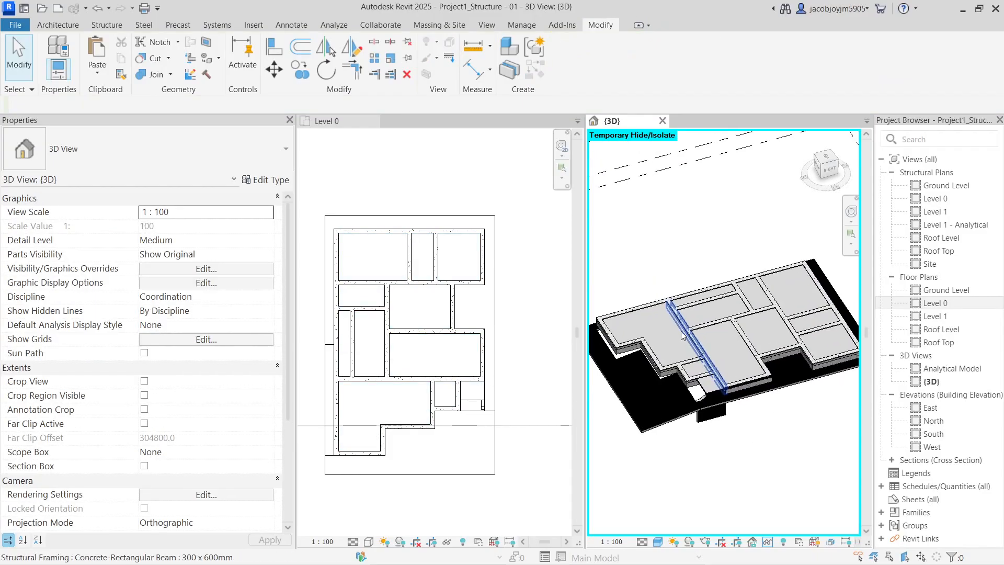
Select all instances of the concrete beam type in the project
click(676, 318)
right_click(681, 314)
mouse_move(755, 342)
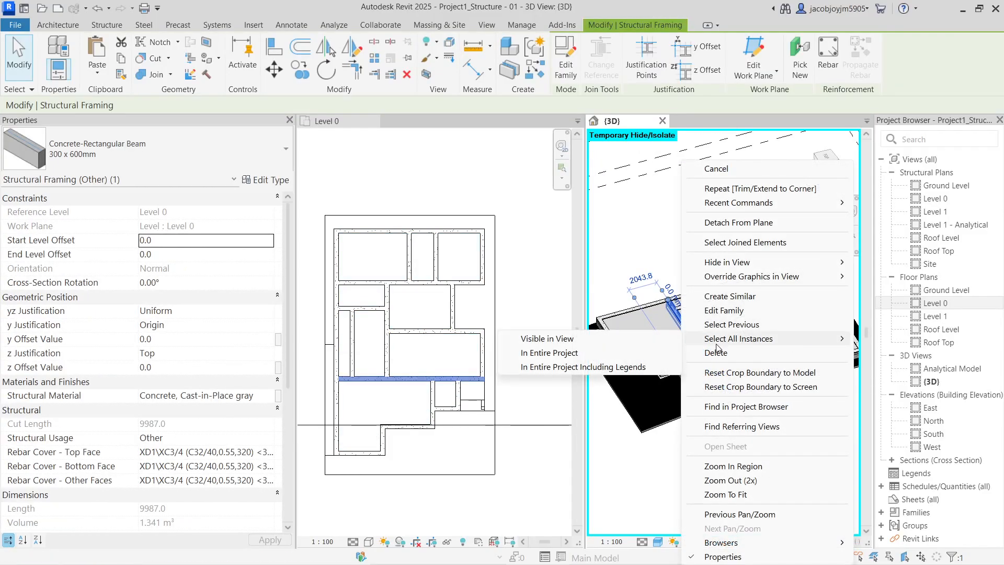
click(549, 353)
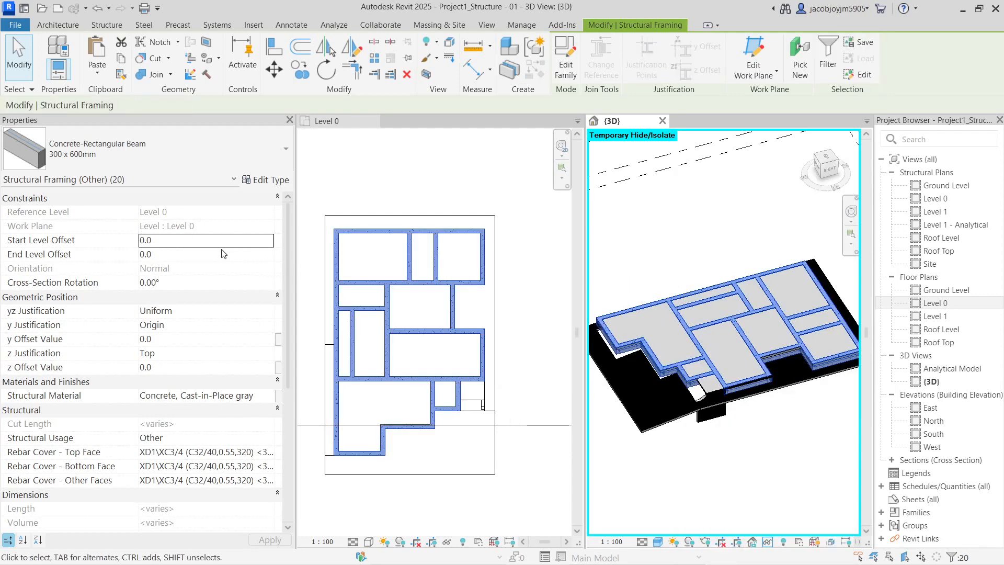
Set the beams' Start and End Level Offsets to -50
click(180, 368)
click(179, 241)
text(-)
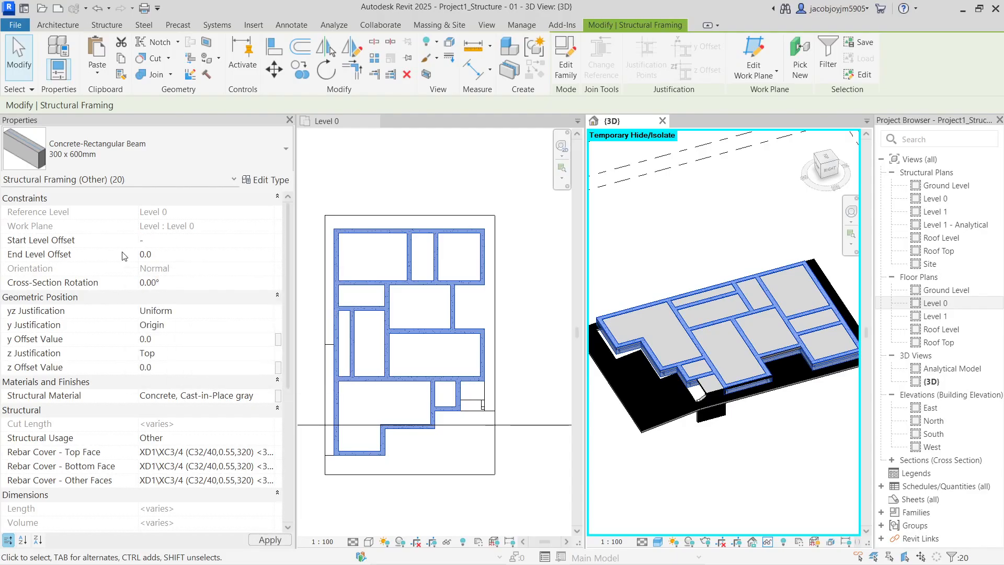
text(50)
click(172, 257)
text(-50)
key(Return)
click(173, 226)
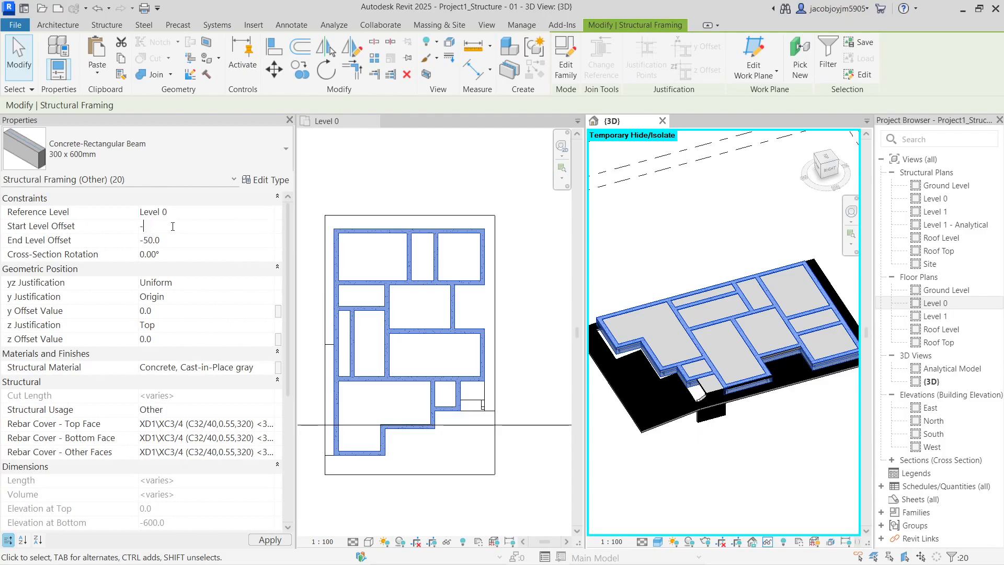
text(-50)
key(Return)
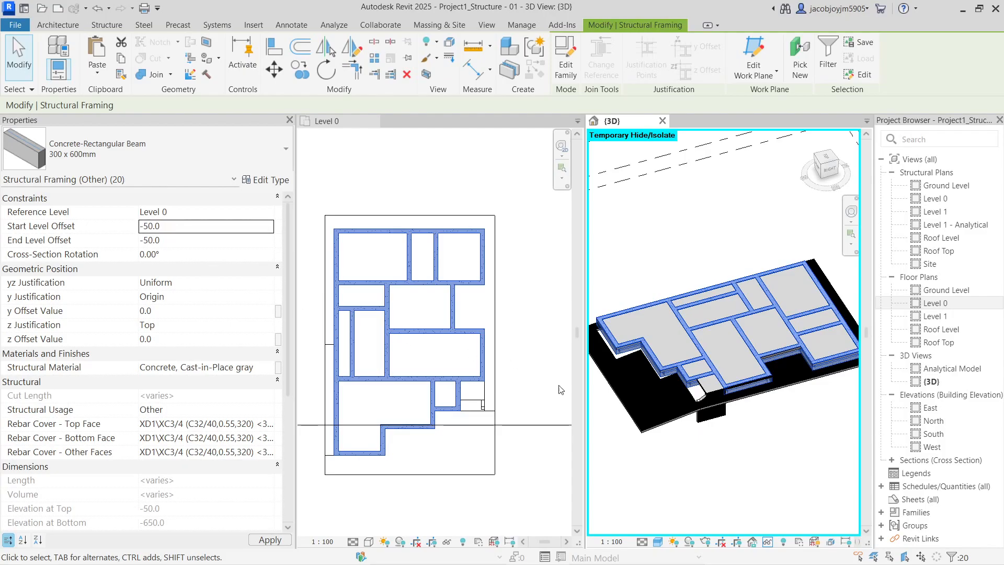
click(710, 362)
shift+middle_drag(709, 363, 778, 401)
click(370, 383)
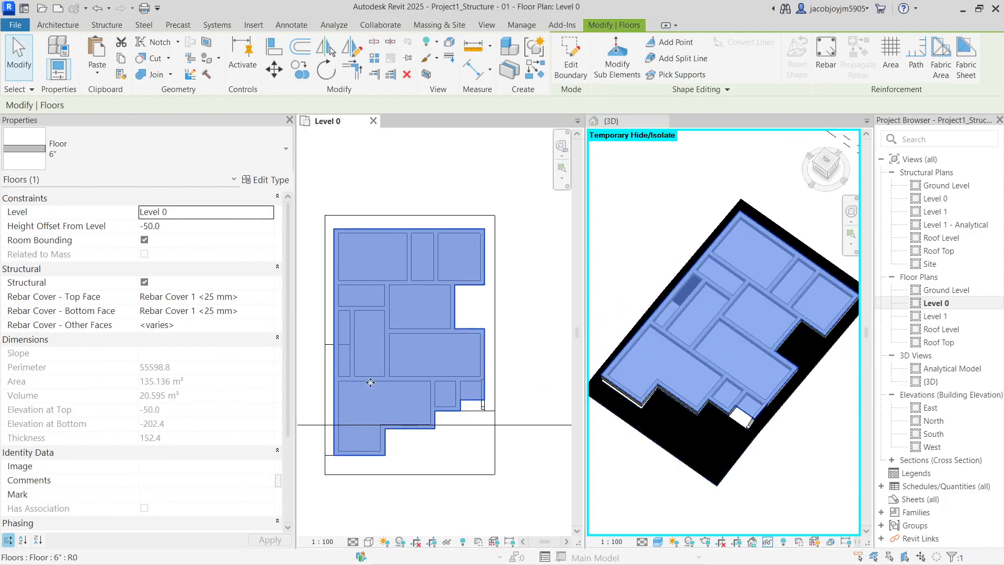
Select the Level 0 floor to check its outline
click(417, 344)
click(414, 339)
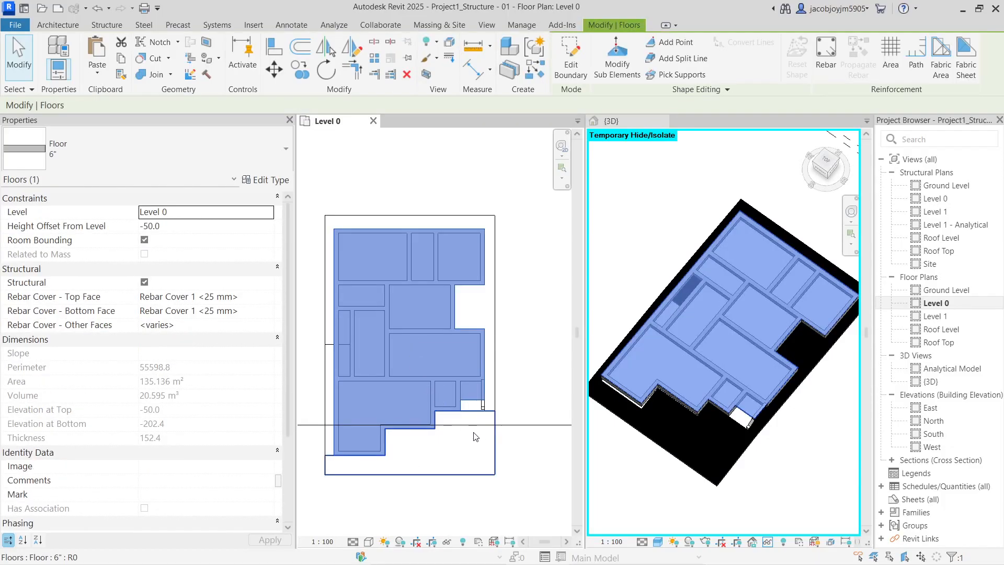
click(519, 463)
scroll(394, 422, up, 2)
scroll(382, 387, down, 2)
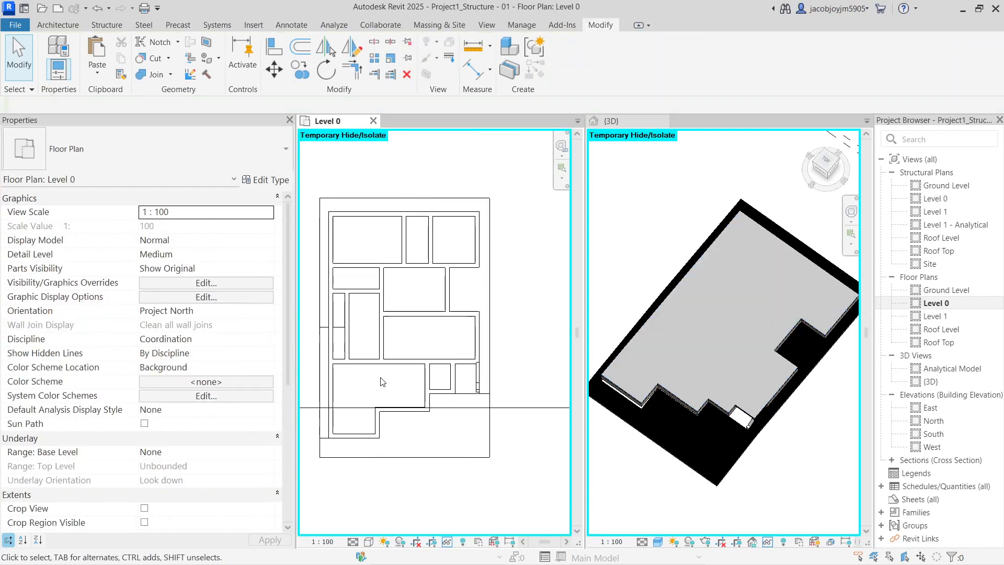
Inspect the concrete beams, including the short beam by the bottom notch and the horizontal beam
click(383, 343)
click(382, 386)
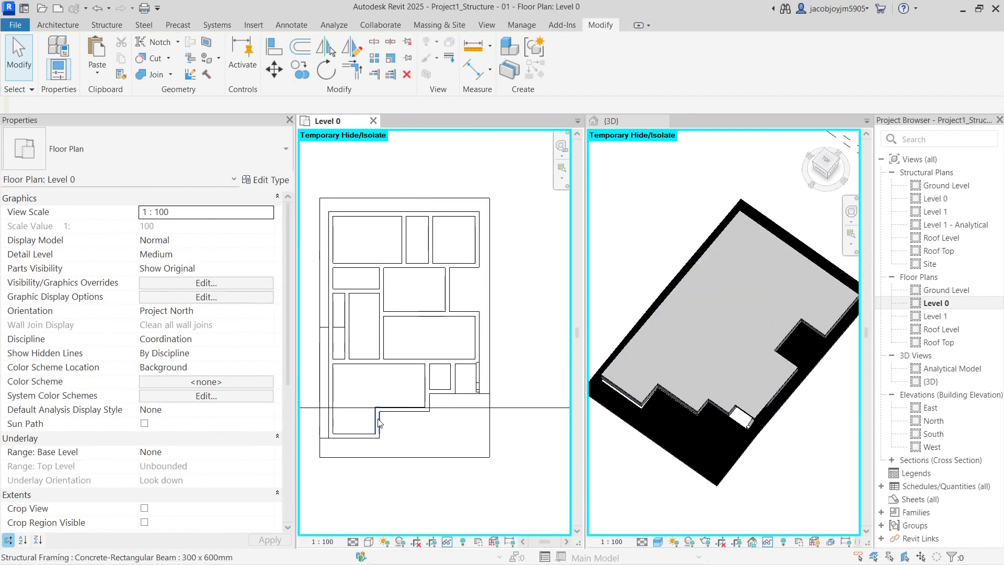
click(378, 423)
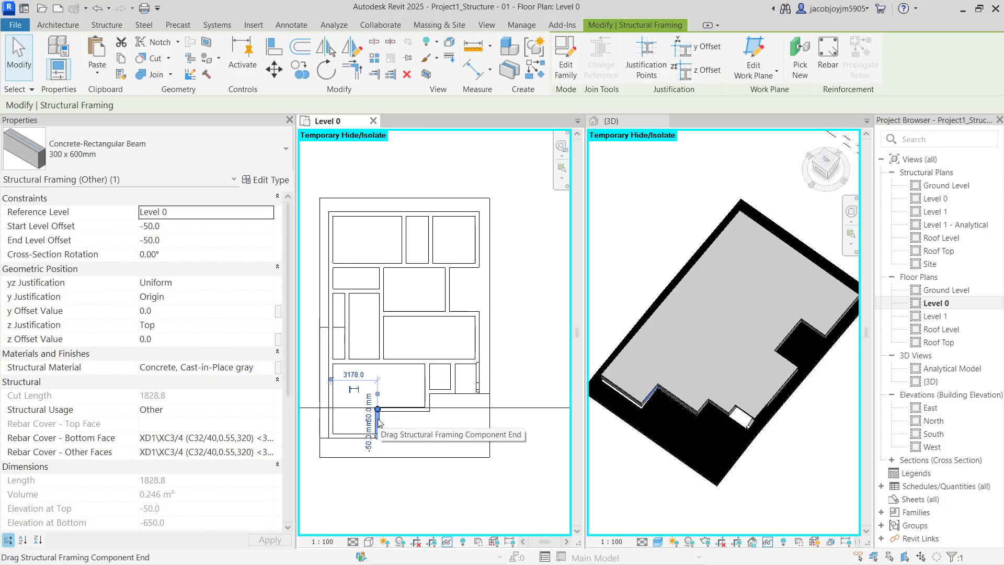
key(Escape)
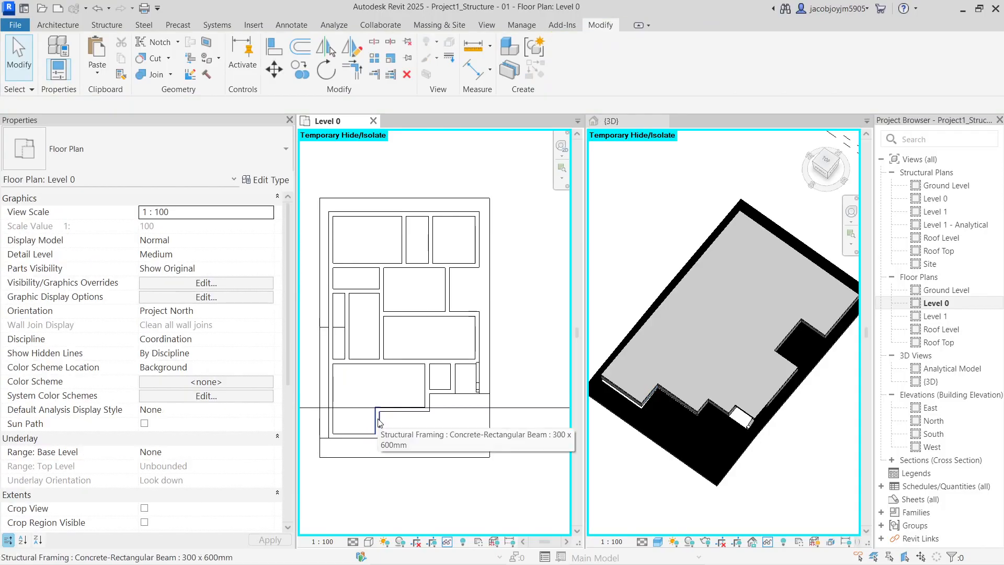
click(385, 317)
key(Escape)
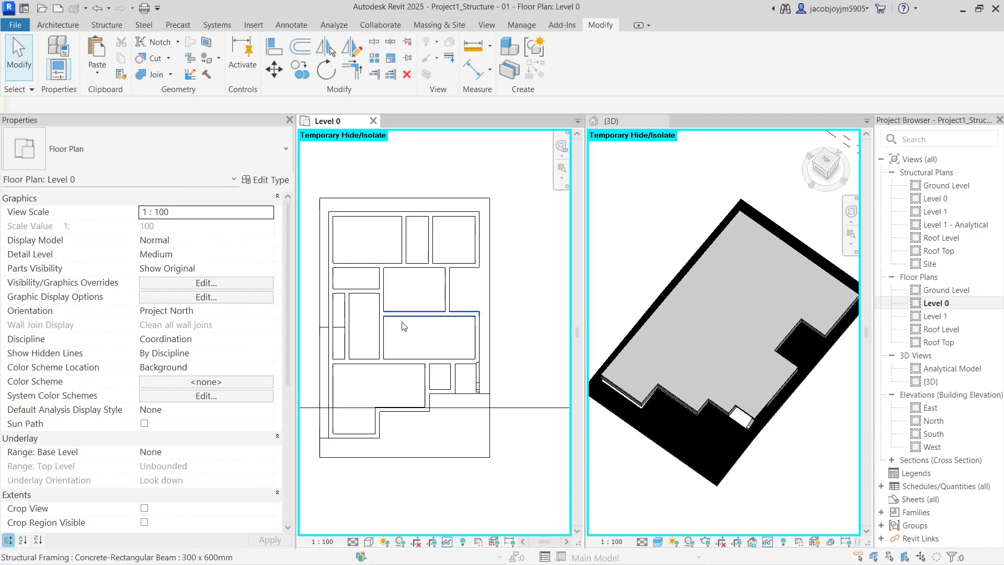
Activate the 3D view and orbit the model to a lower angle
scroll(473, 294, down, 1)
click(831, 406)
shift+middle_drag(756, 418, 735, 370)
scroll(734, 369, up, 3)
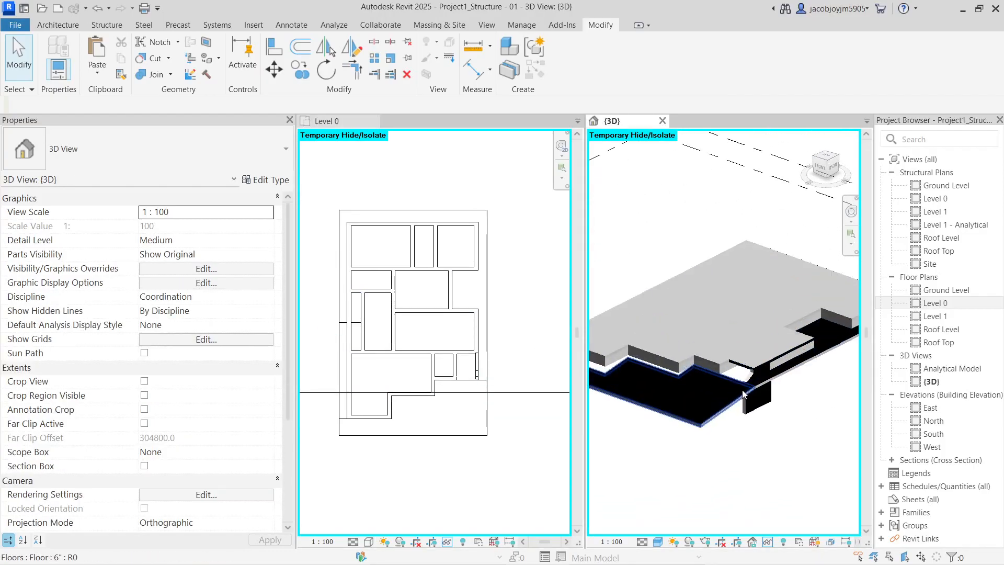
Restore the hidden linked architecture model with HR, apply VG category settings, and check a linked stair
key(h)
key(r)
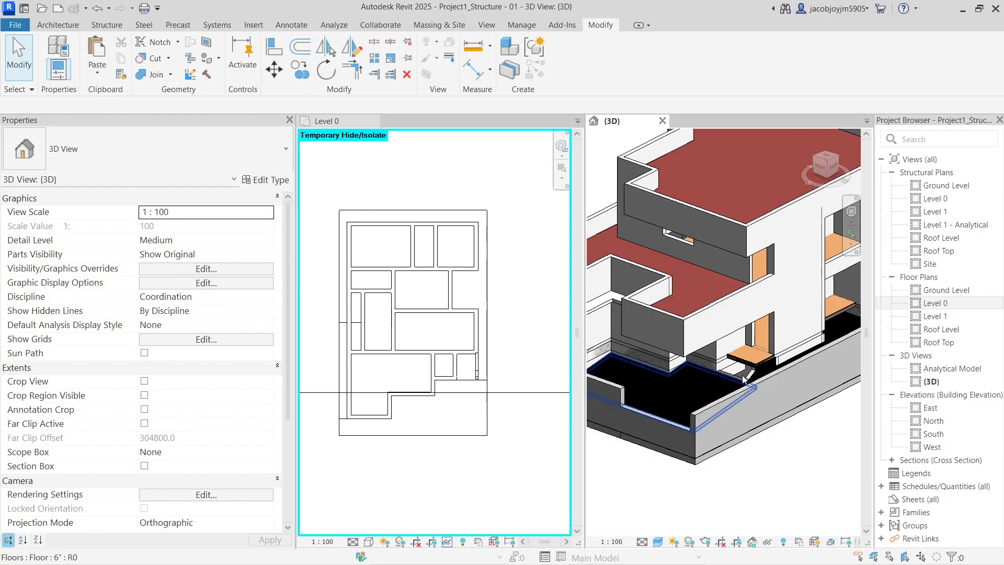
key(v)
key(g)
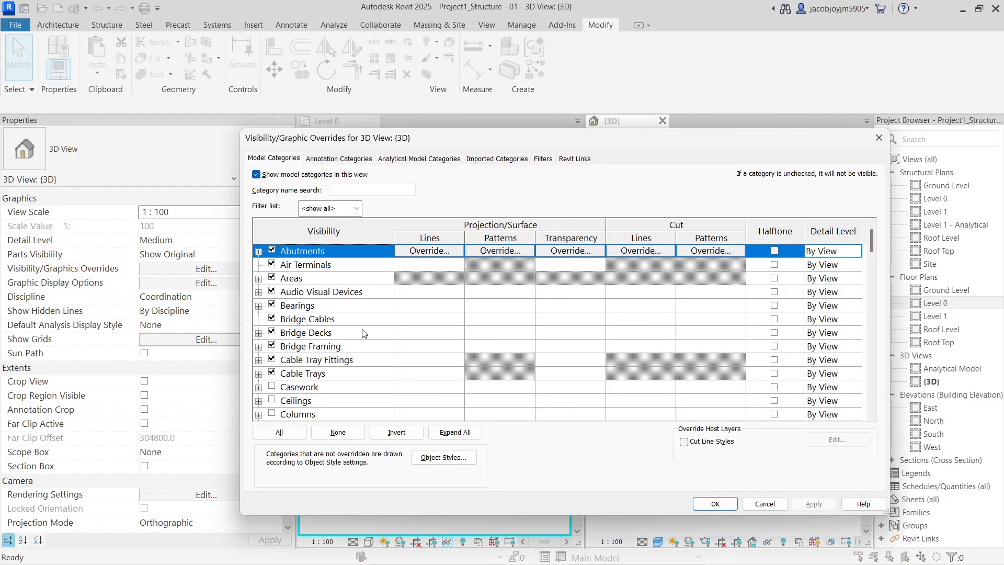
click(365, 333)
click(279, 432)
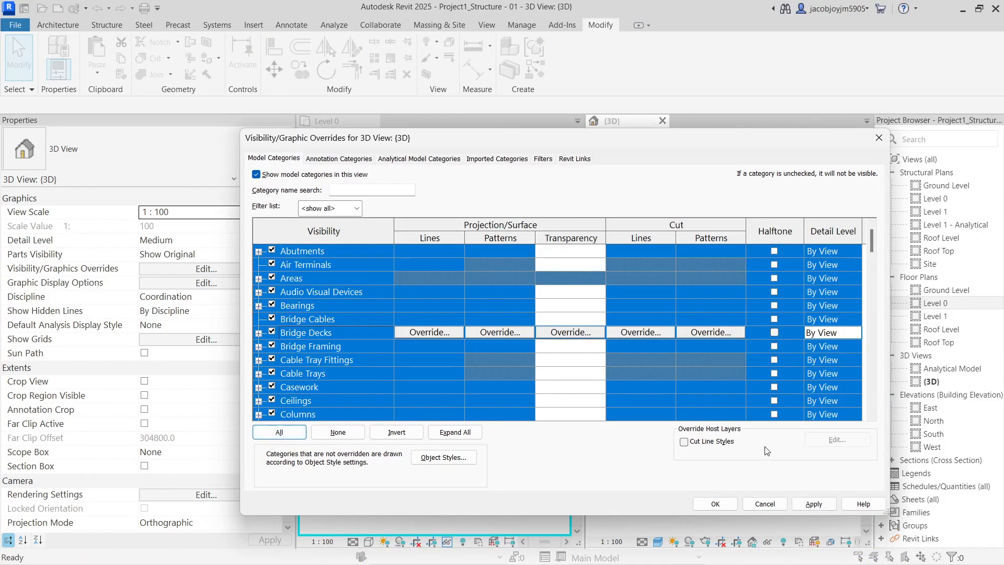
click(716, 495)
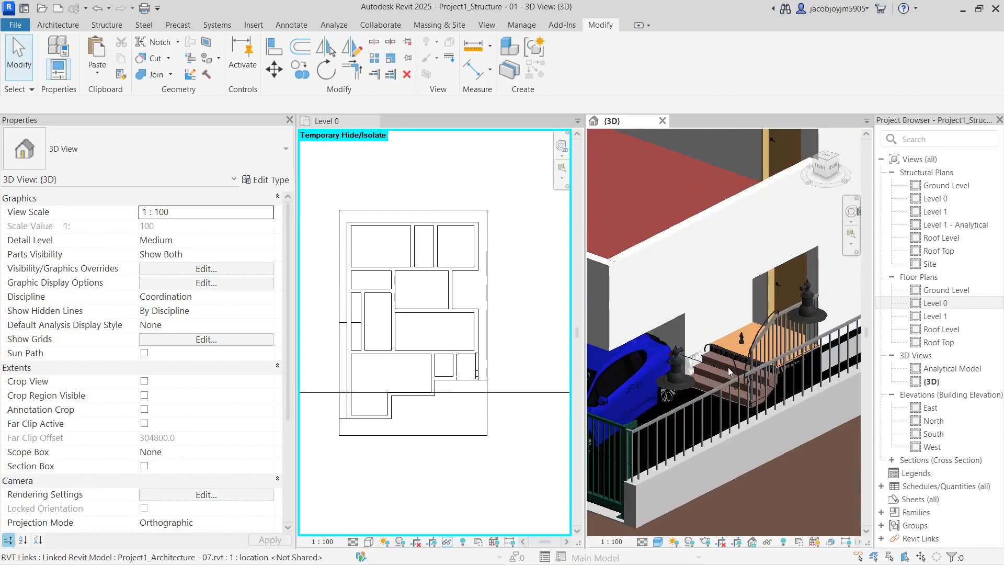
click(727, 365)
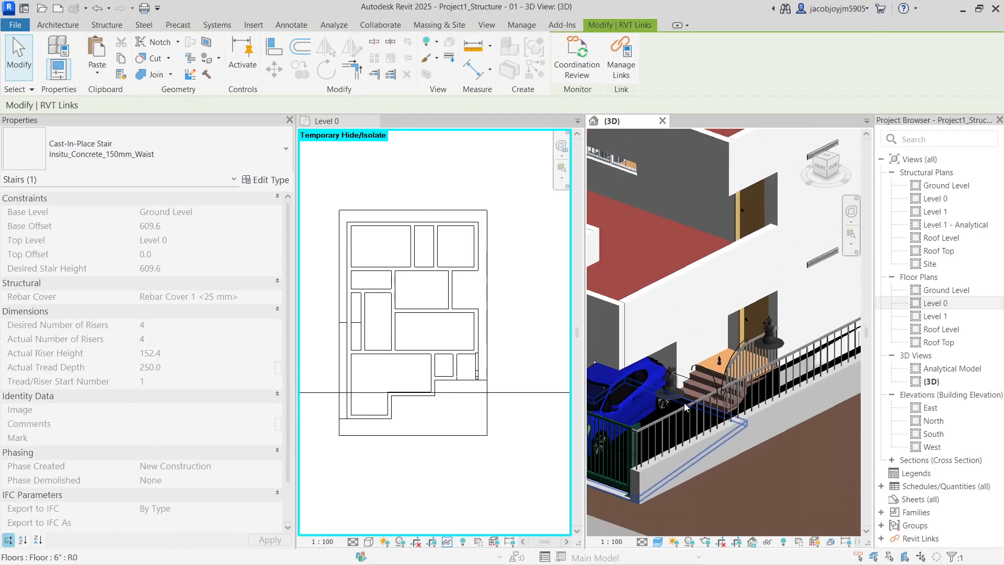
key(Escape)
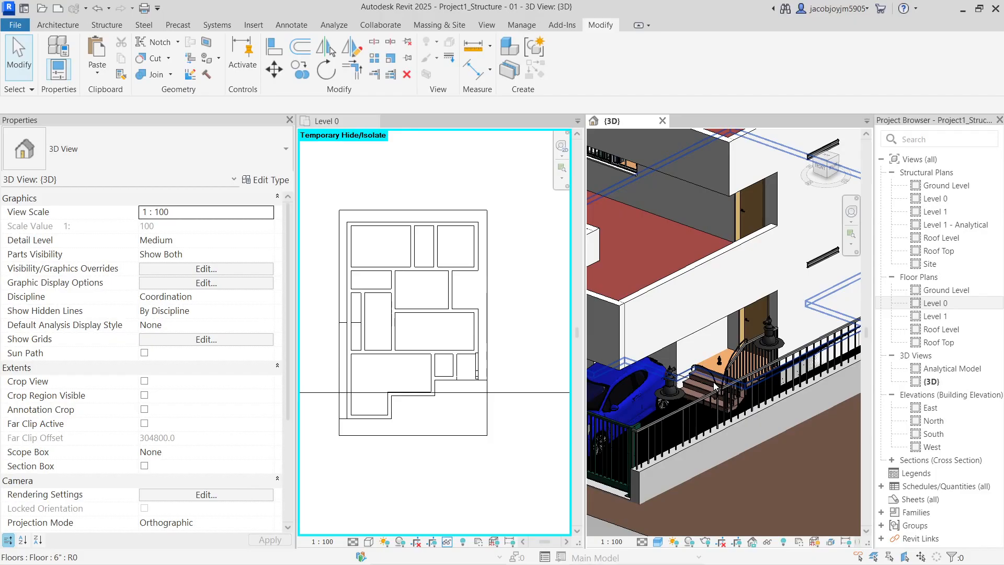
Switch off every model category in Visibility/Graphics except Stairs
key(v)
key(v)
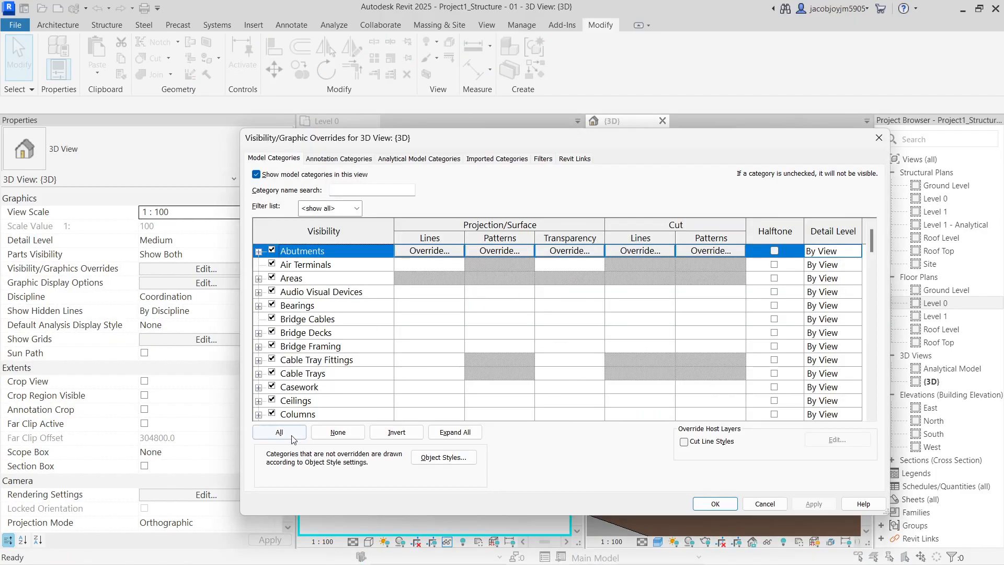
click(282, 433)
click(275, 411)
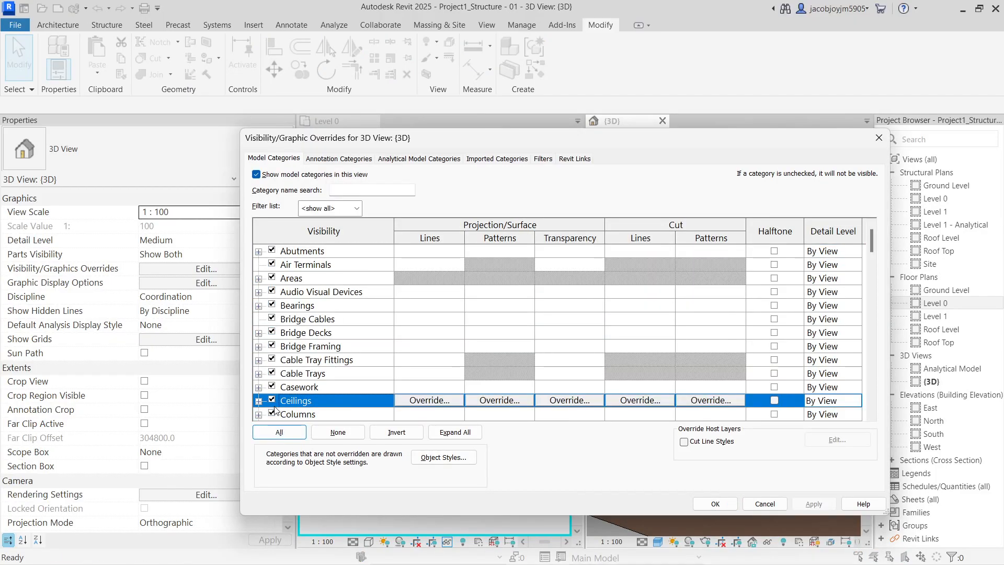
click(277, 433)
click(314, 347)
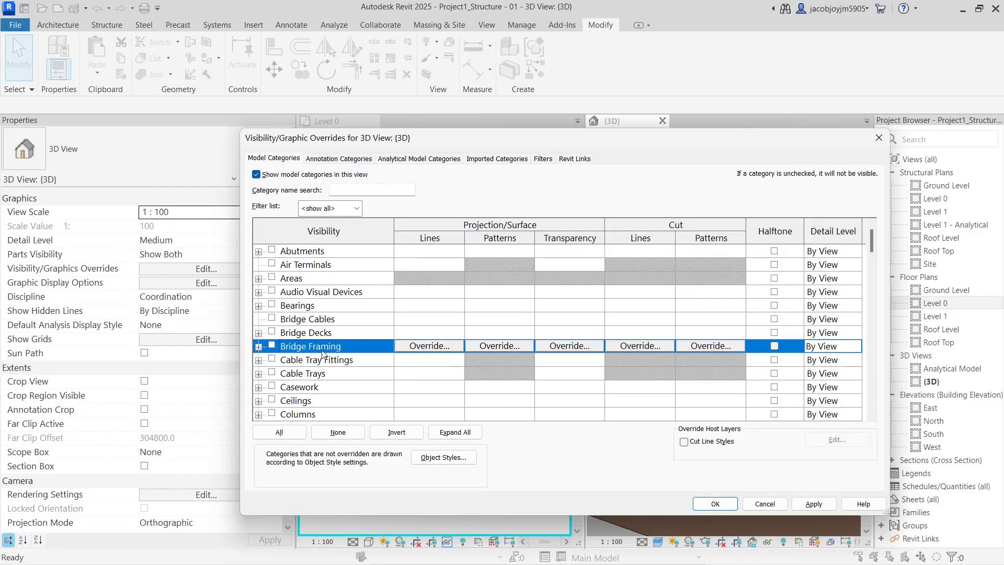
text(st)
scroll(321, 351, down, 2)
key(space)
click(715, 504)
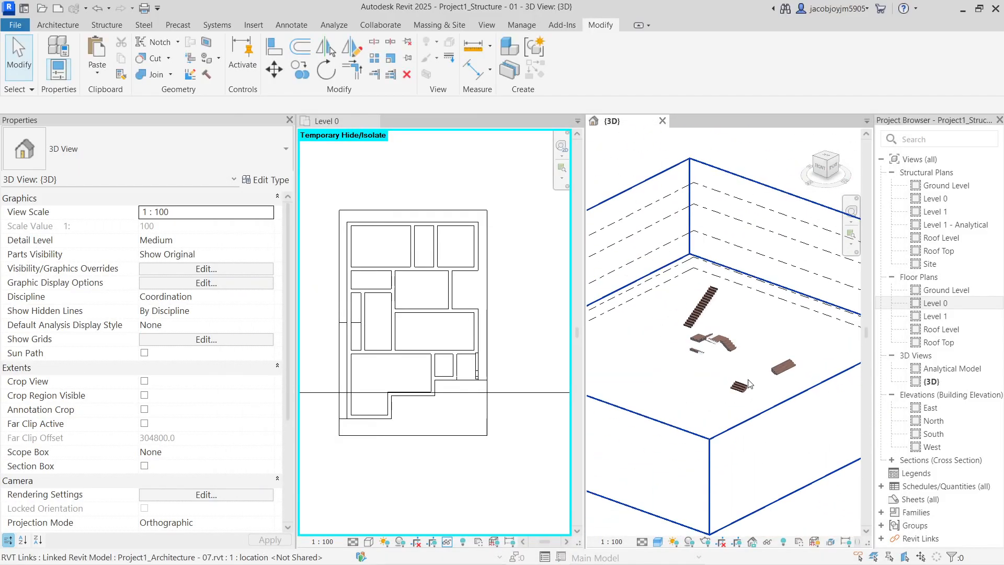
Select the five linked stairs in the 3D view
shift+middle_drag(750, 386, 789, 338)
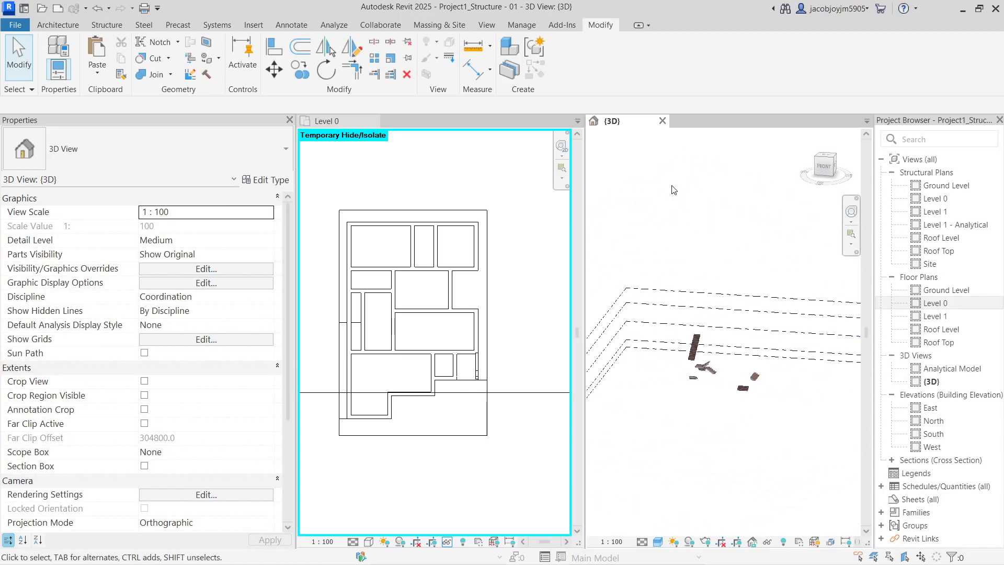
click(753, 395)
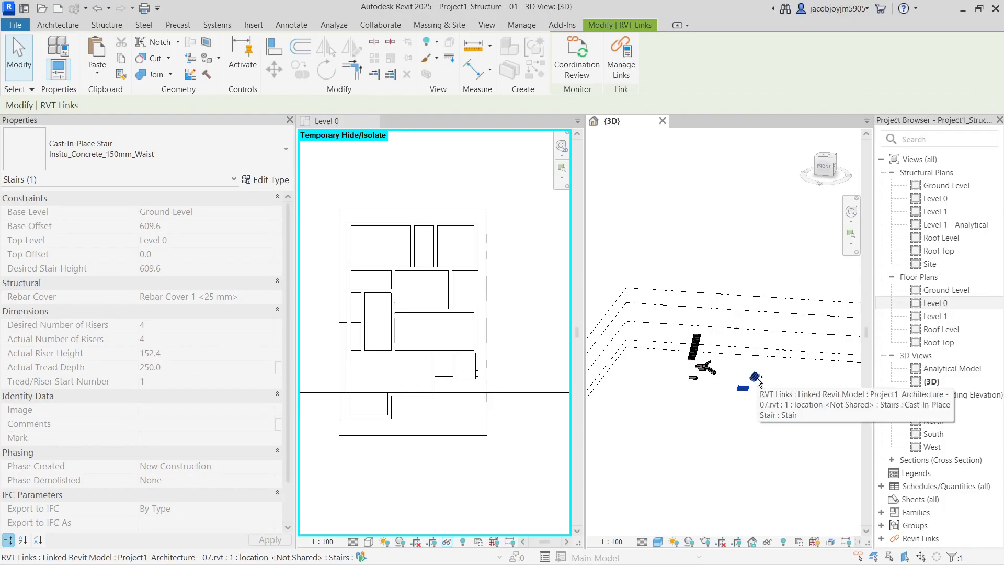
ctrl+click(742, 388)
scroll(732, 386, up, 3)
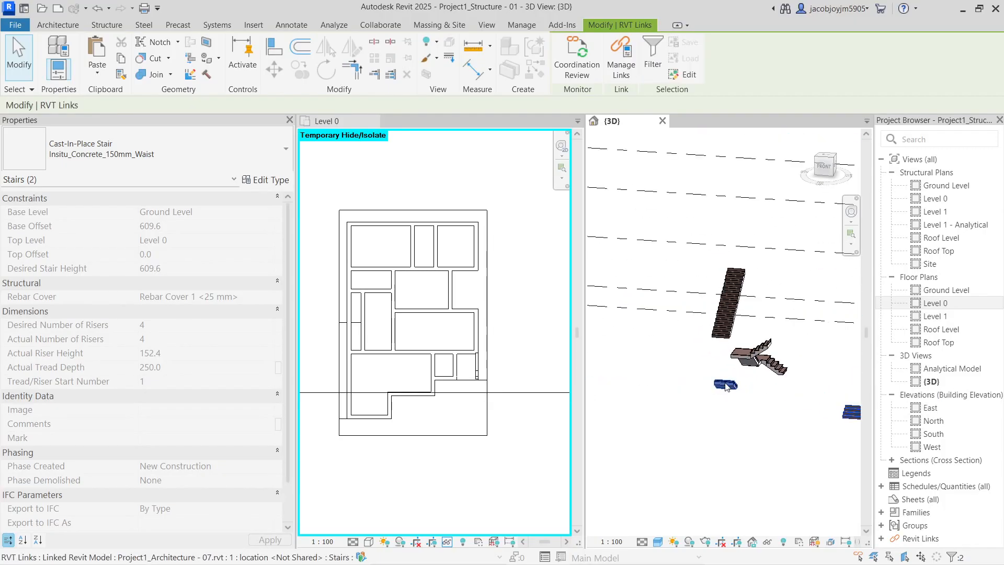
ctrl+click(753, 361)
ctrl+click(723, 317)
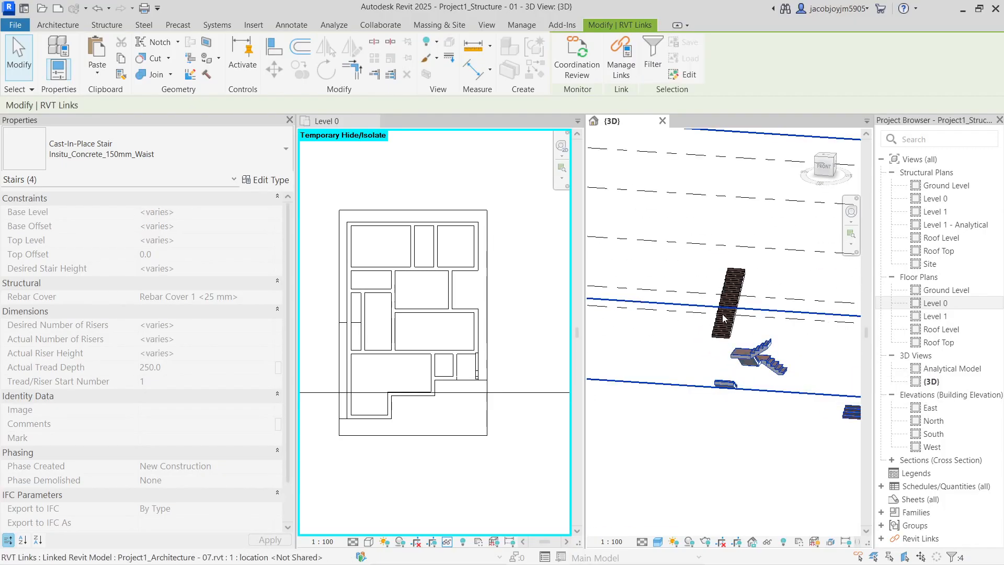
ctrl+click(726, 320)
shift+middle_drag(726, 320, 667, 258)
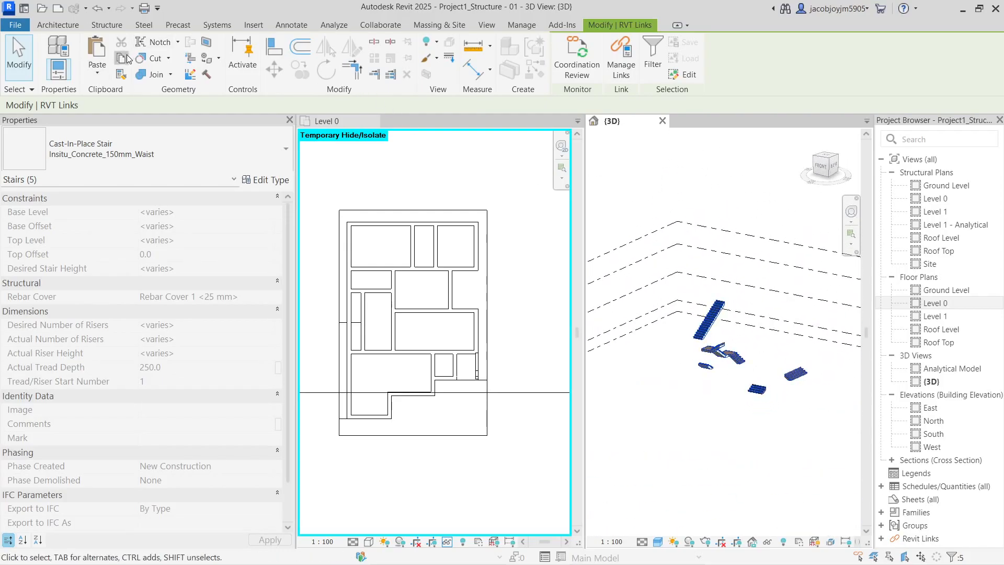
Paste the stairs Aligned to Same Place and accept the Duplicate Types warning
click(98, 74)
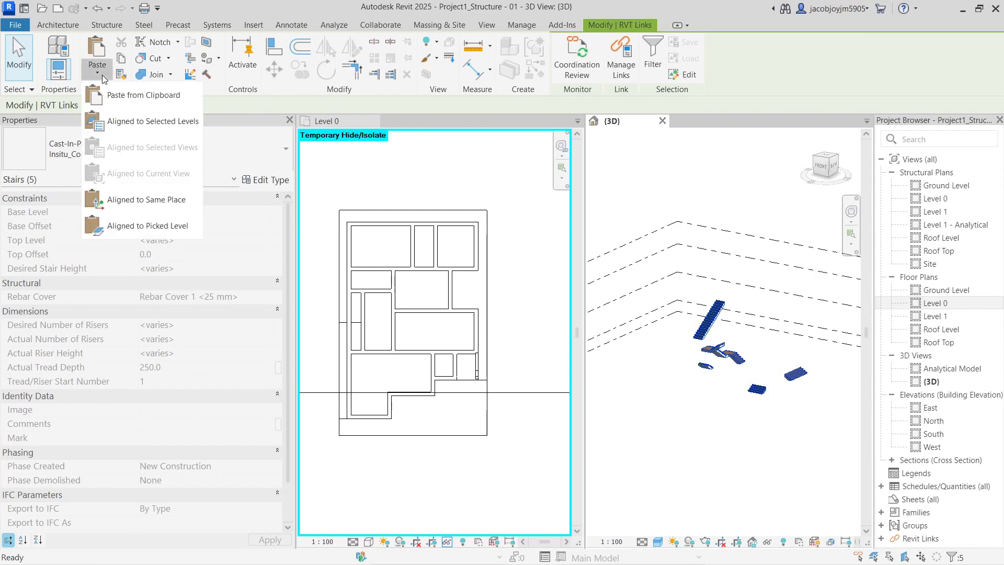
click(137, 200)
click(532, 344)
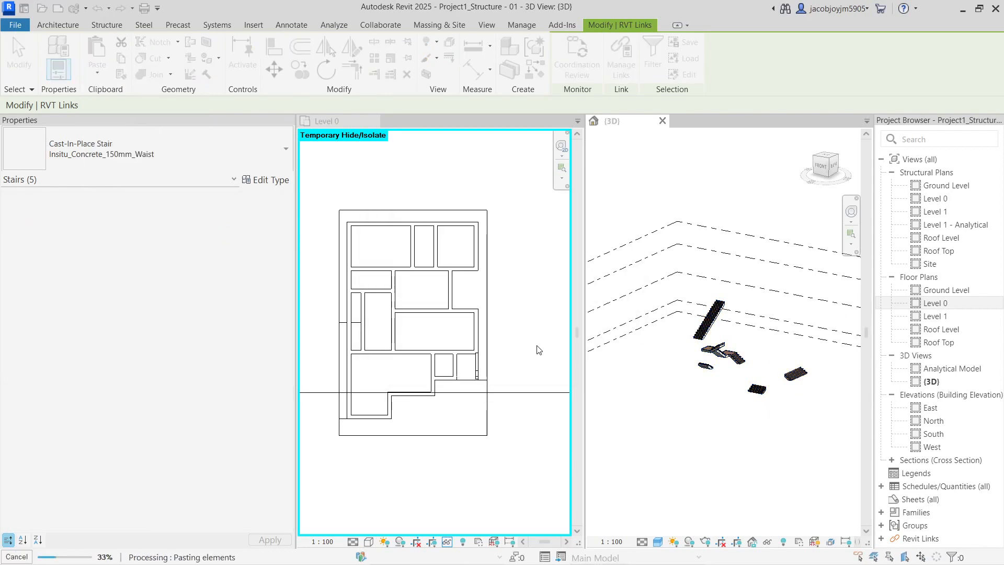
click(732, 436)
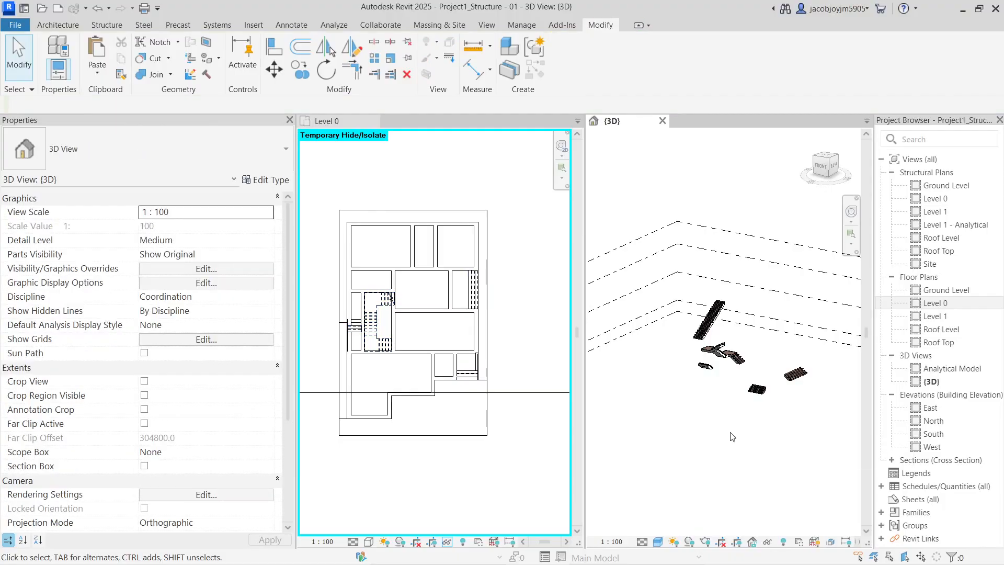
Turn all categories back on in the 3D view's Visibility/Graphics with All
scroll(482, 377, up, 5)
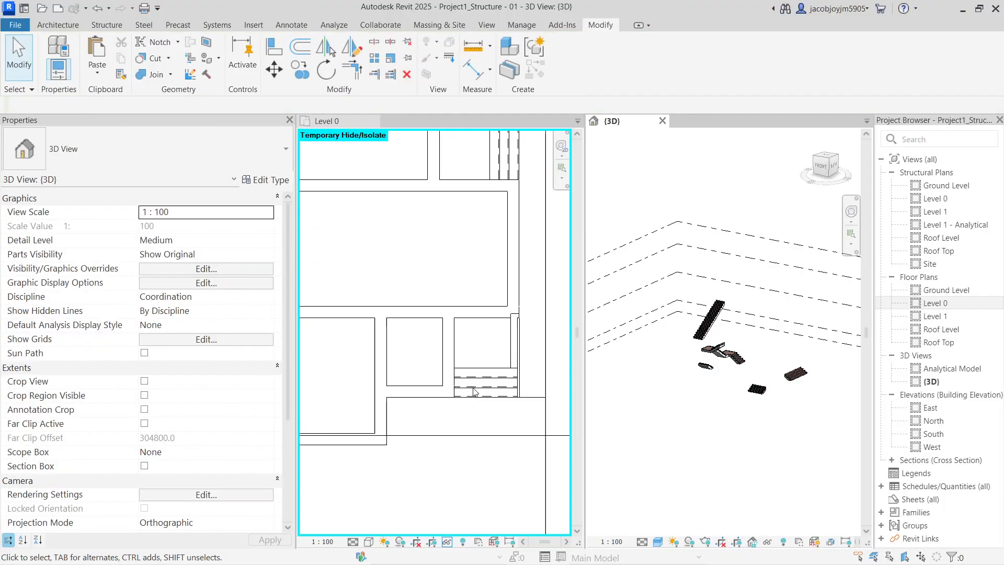
scroll(487, 405, down, 4)
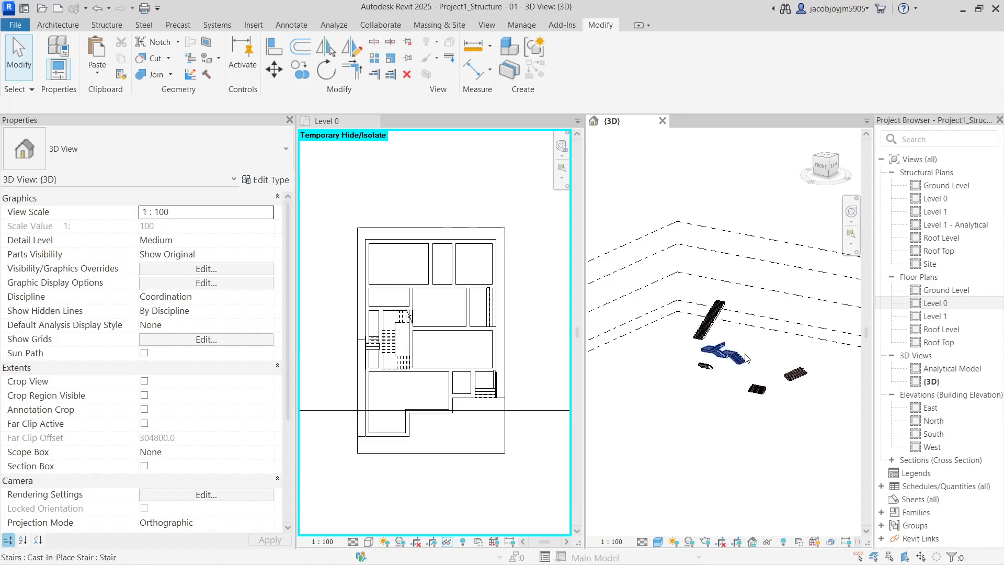
scroll(747, 358, down, 2)
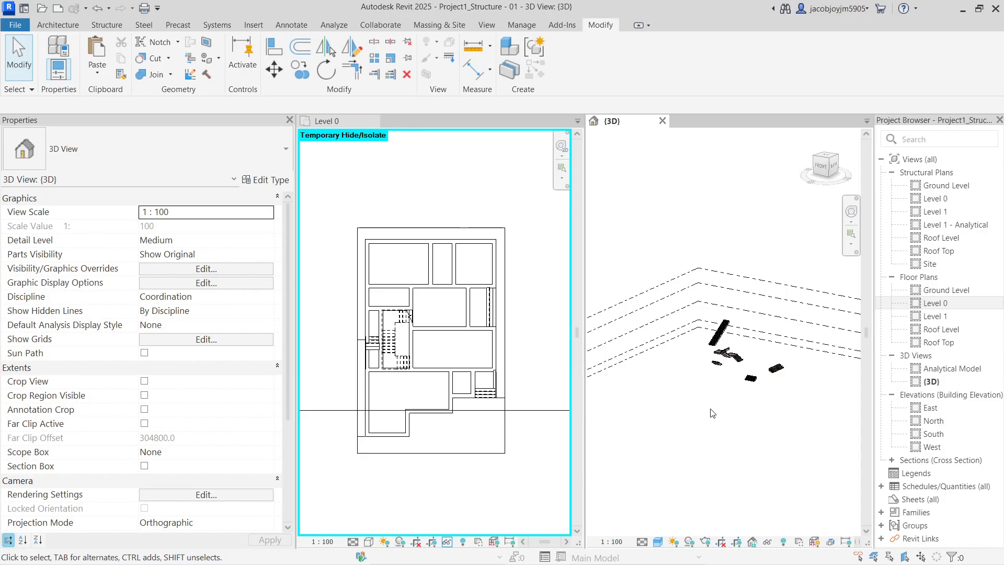
key(v)
key(g)
click(278, 432)
click(717, 504)
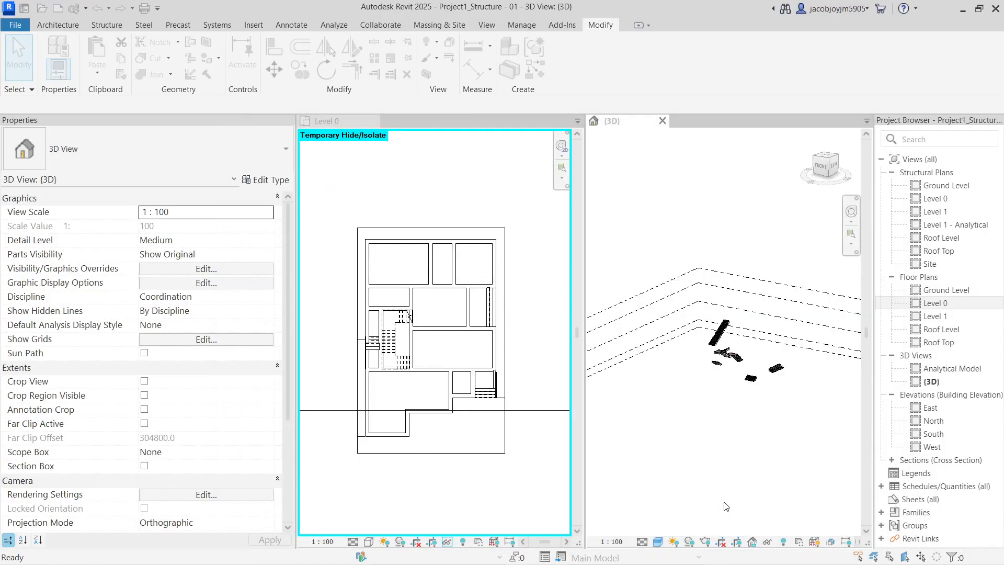
Reorient the 3D view and check the linked architecture model's visibility in VV
shift+middle_drag(743, 324, 710, 382)
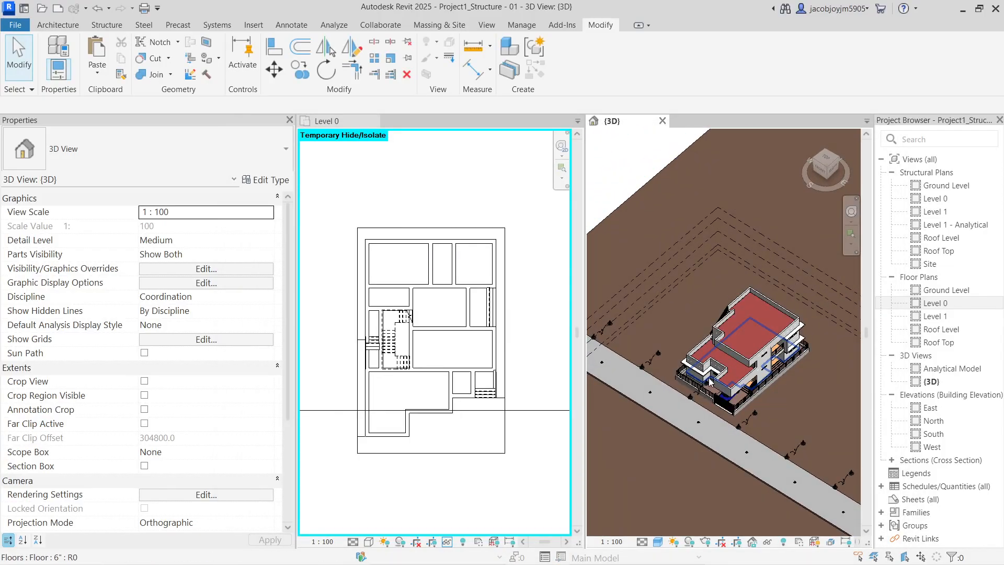
scroll(710, 382, up, 5)
mouse_move(759, 392)
shift+middle_down()
mouse_move(776, 399)
mouse_move(766, 401)
shift+middle_up()
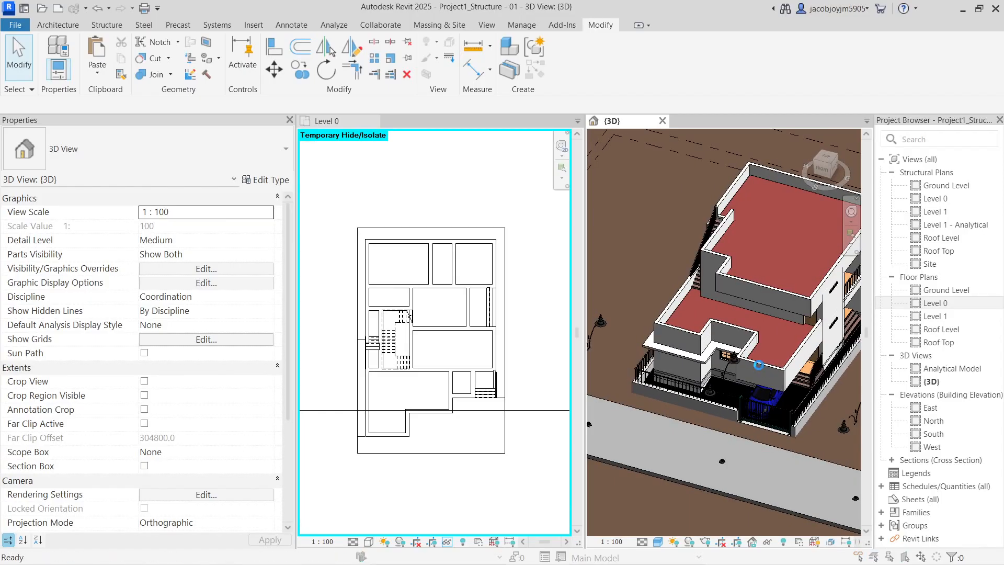
key(v)
key(v)
click(575, 159)
click(716, 504)
Temporarily hide the ground-level floors and floor strip with HH
shift+middle_drag(719, 491, 680, 393)
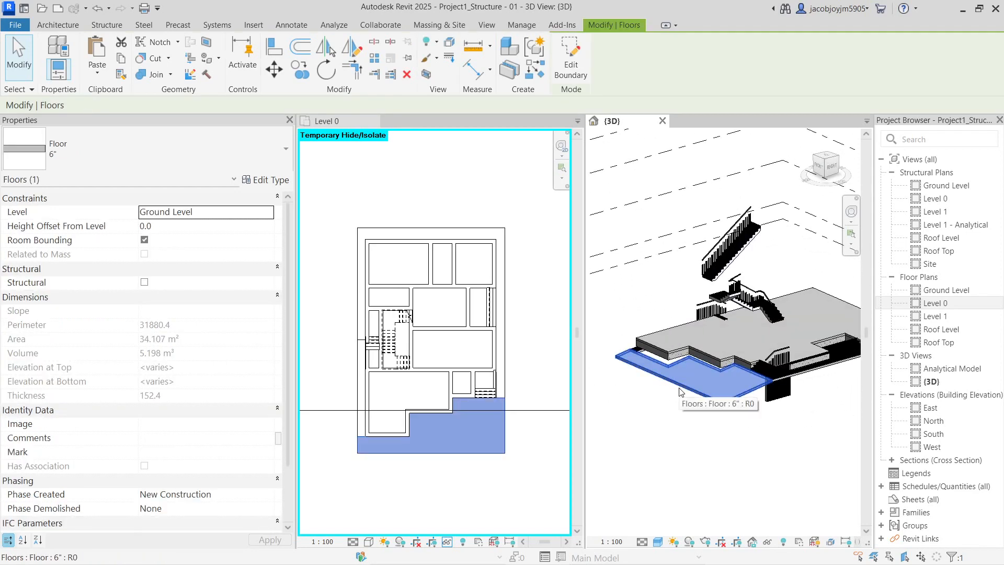
key(h)
key(h)
click(785, 379)
shift+middle_drag(785, 379, 708, 333)
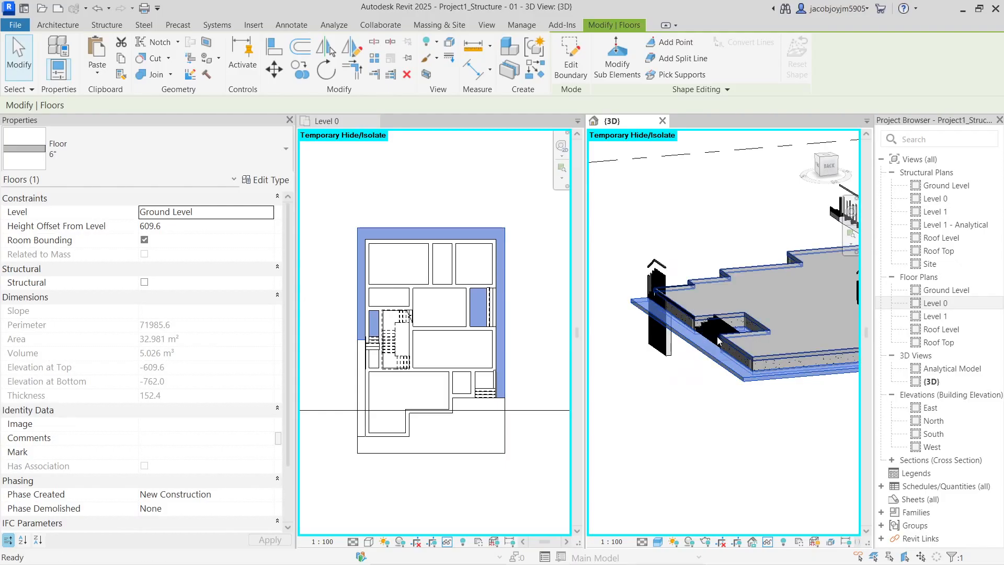
key(Escape)
shift+middle_drag(717, 336, 689, 394)
click(738, 376)
key(h)
Select the Level 0 slab and make the Level 0 plan the working view
scroll(717, 341, up, 3)
click(685, 396)
key(Escape)
click(684, 396)
middle_click(353, 366)
scroll(366, 344, up, 2)
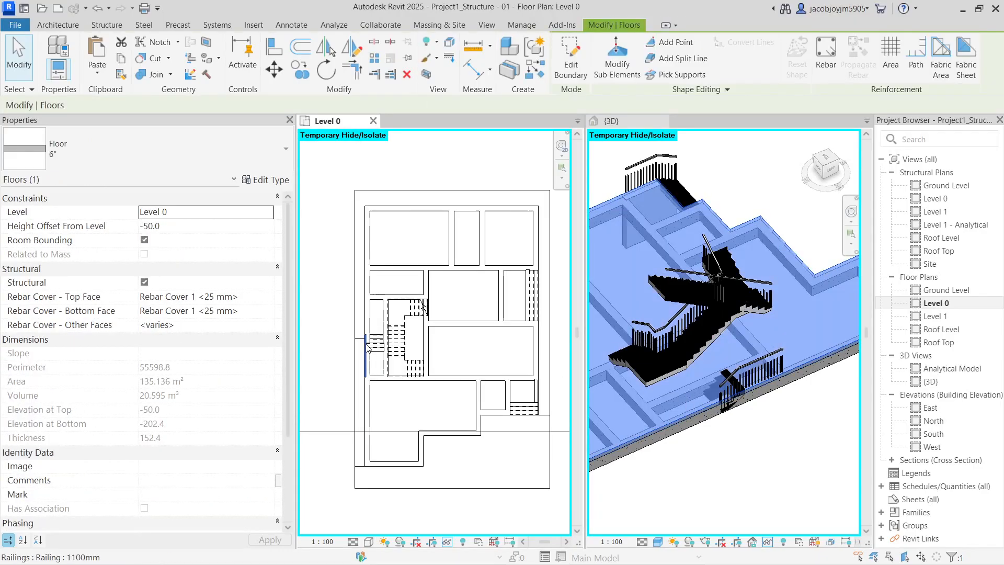
Edit the Level 0 slab boundary, using Pick Lines and Split (SL) on the sketch
double_click(424, 313)
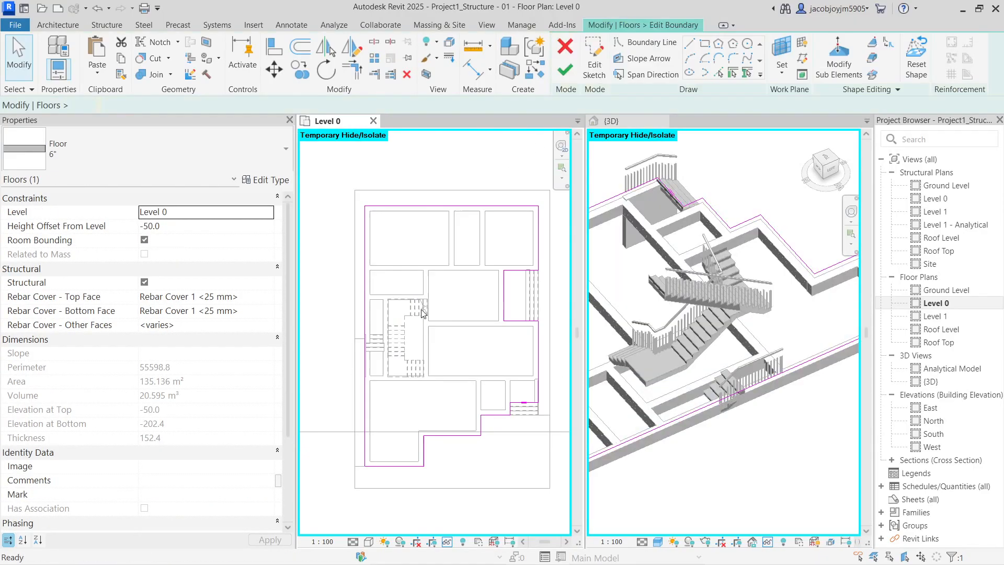
scroll(365, 325, up, 2)
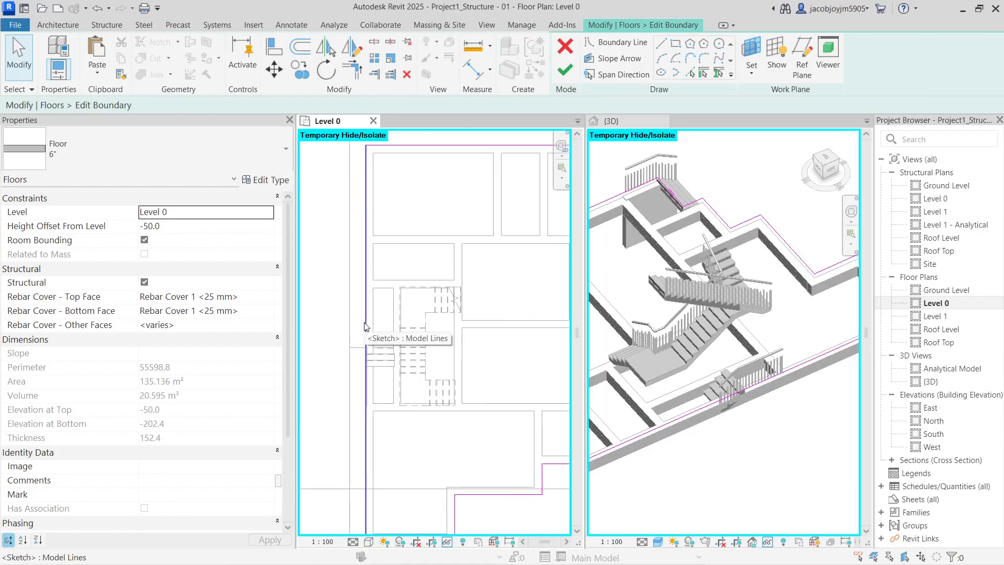
scroll(365, 306, up, 1)
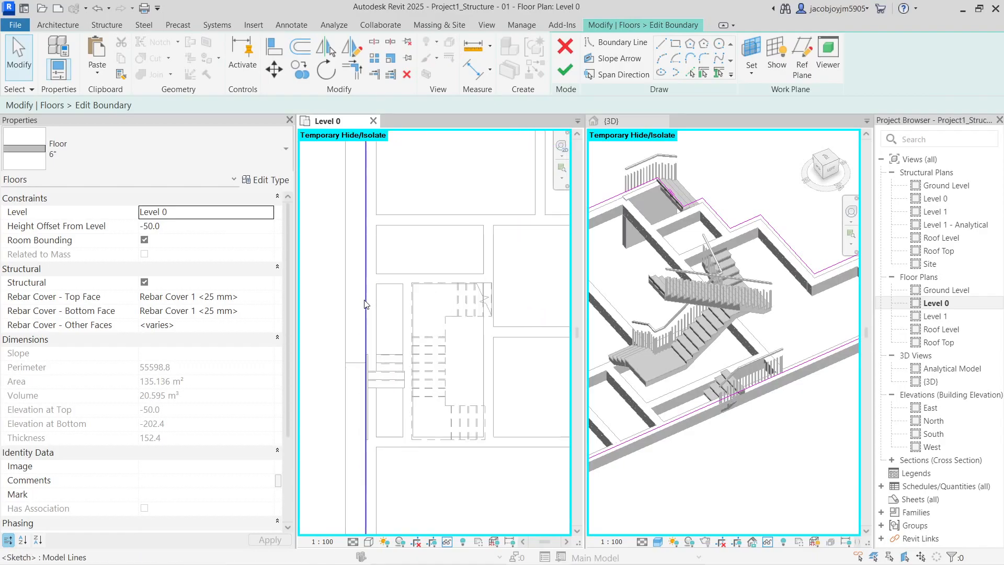
click(691, 71)
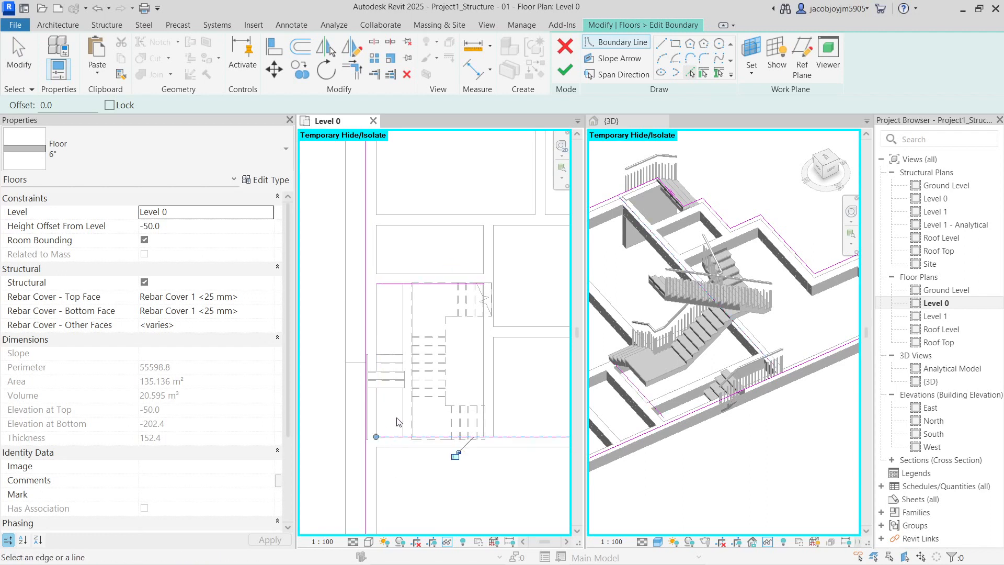
key(s)
key(l)
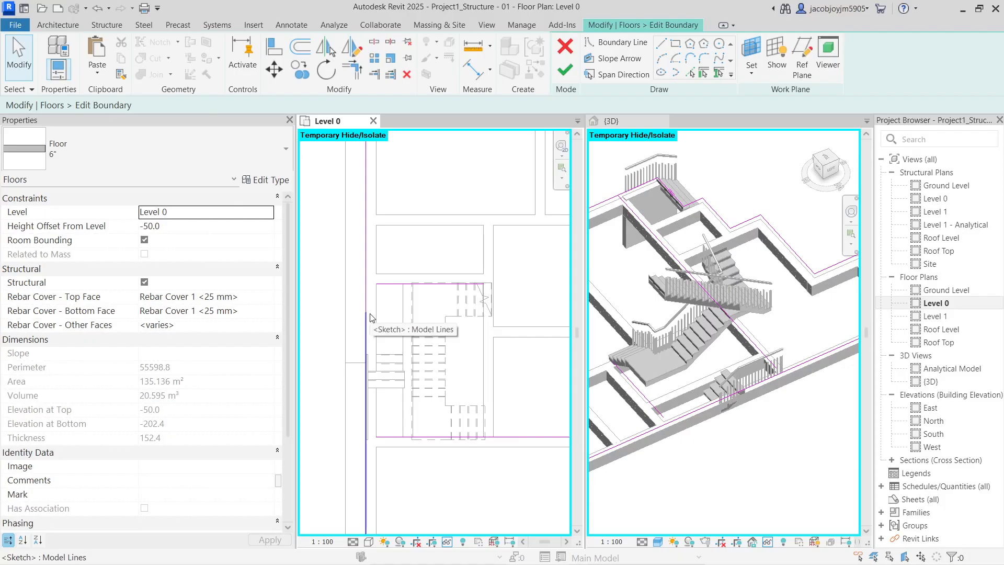
Trim the boundary around the stairwell and finish the sketch, dismissing the wall attachment prompt
click(357, 75)
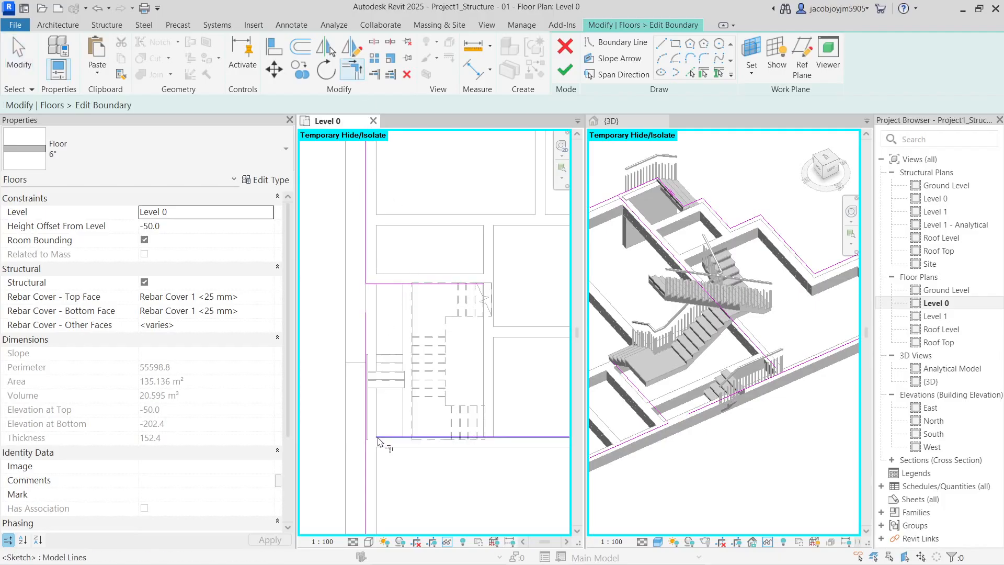
scroll(351, 288, down, 2)
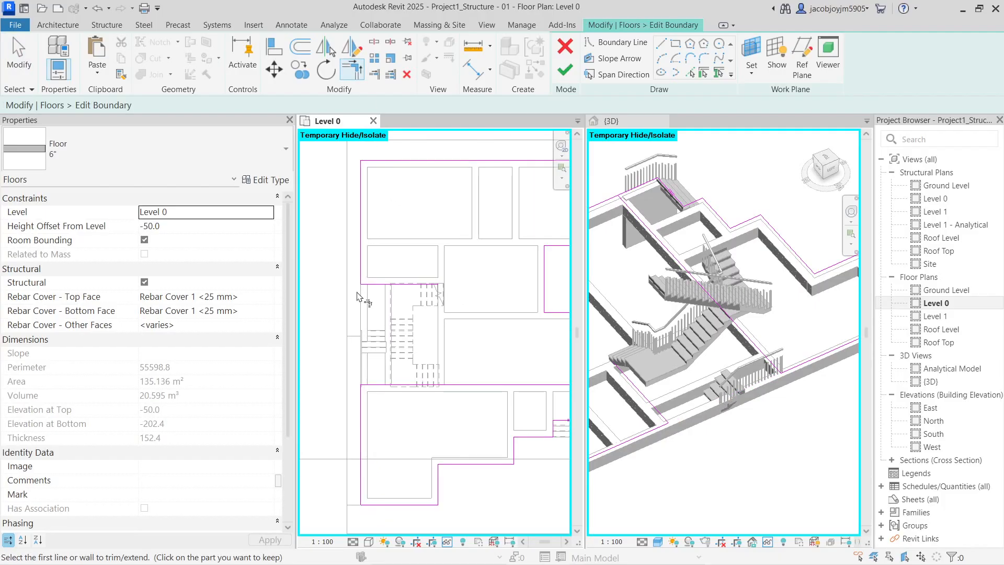
click(691, 74)
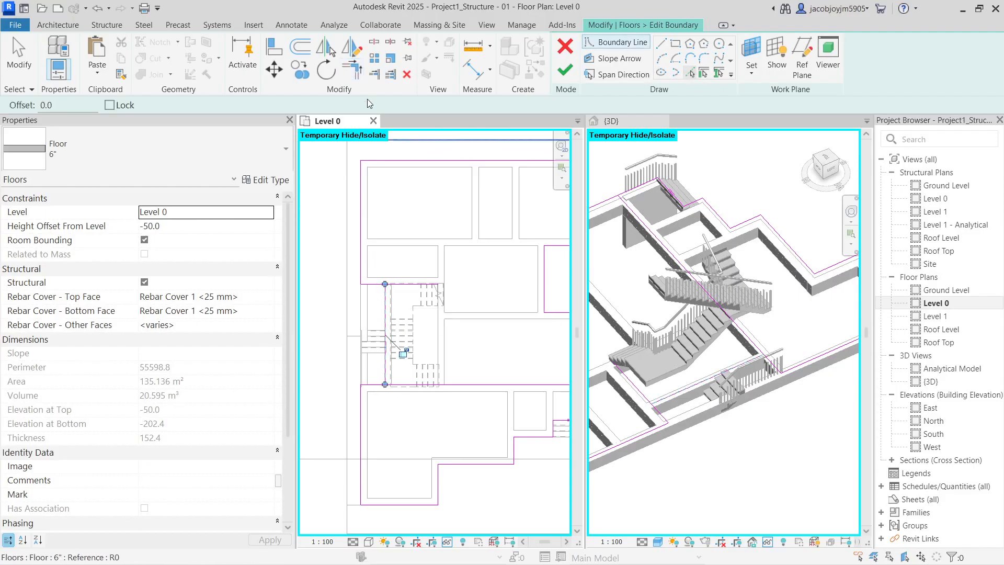
click(353, 72)
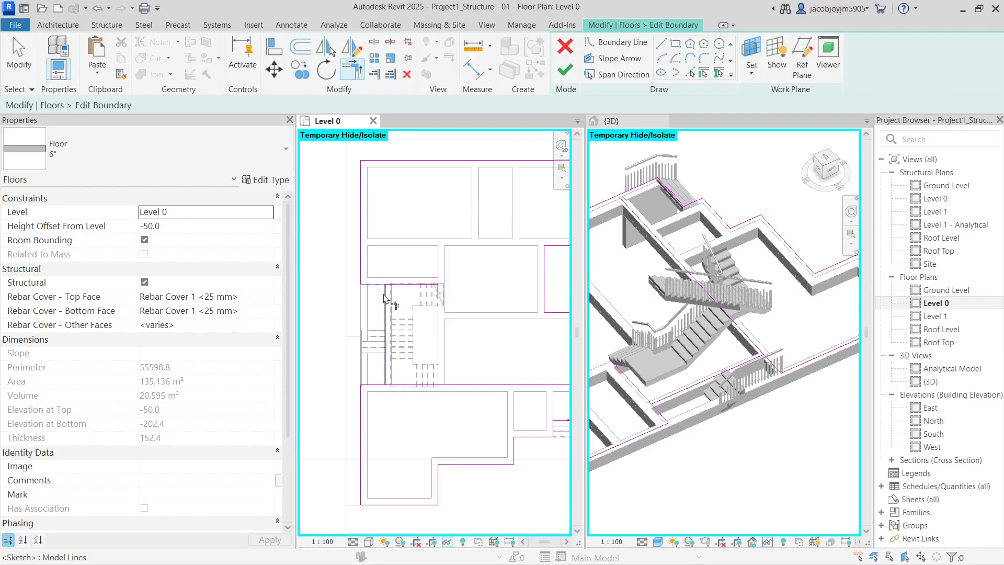
scroll(368, 332, down, 2)
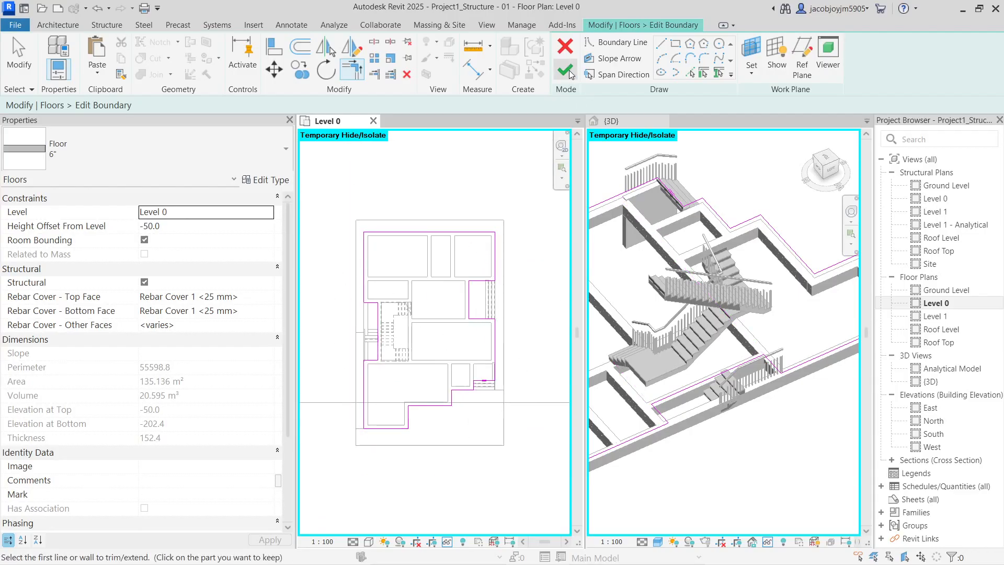
click(569, 73)
key(Return)
Orbit the 3D model to inspect the reshaped floor near the side stair
shift+middle_drag(758, 272, 836, 360)
scroll(646, 335, up, 4)
shift+middle_drag(648, 343, 707, 341)
scroll(693, 323, up, 3)
Select the Level 0 floor at the stair edge and open its boundary sketch
click(693, 324)
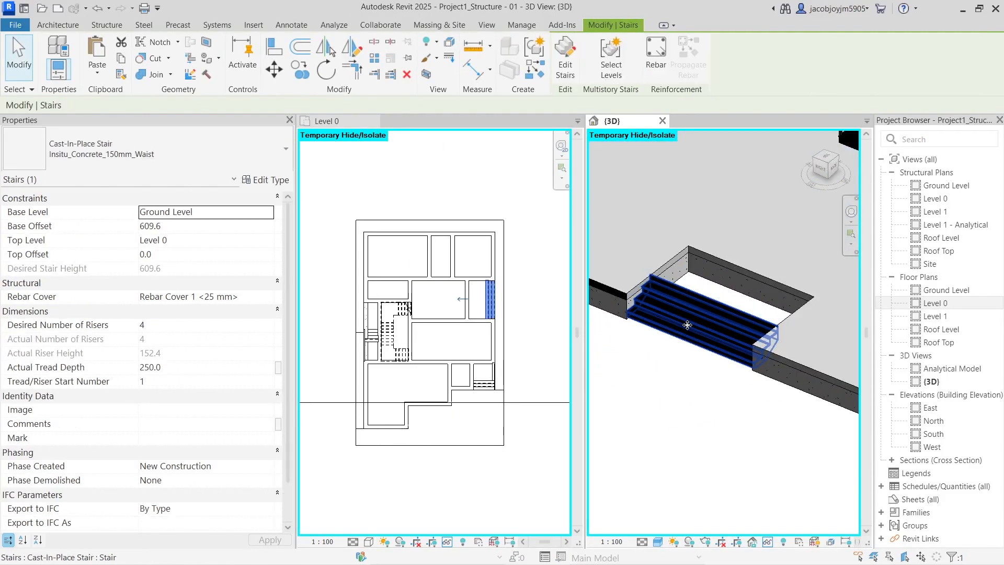
key(Escape)
click(728, 265)
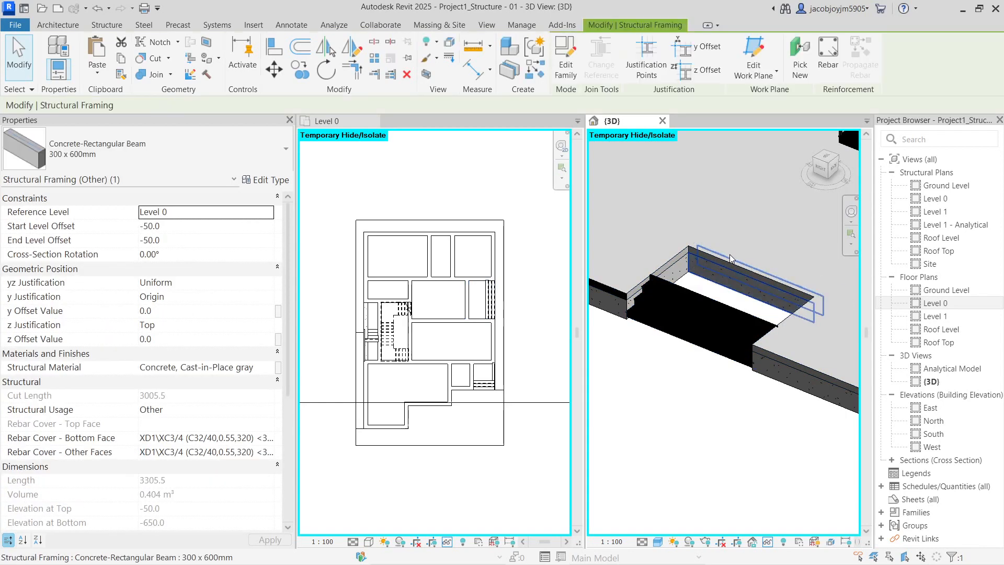
key(Escape)
click(724, 261)
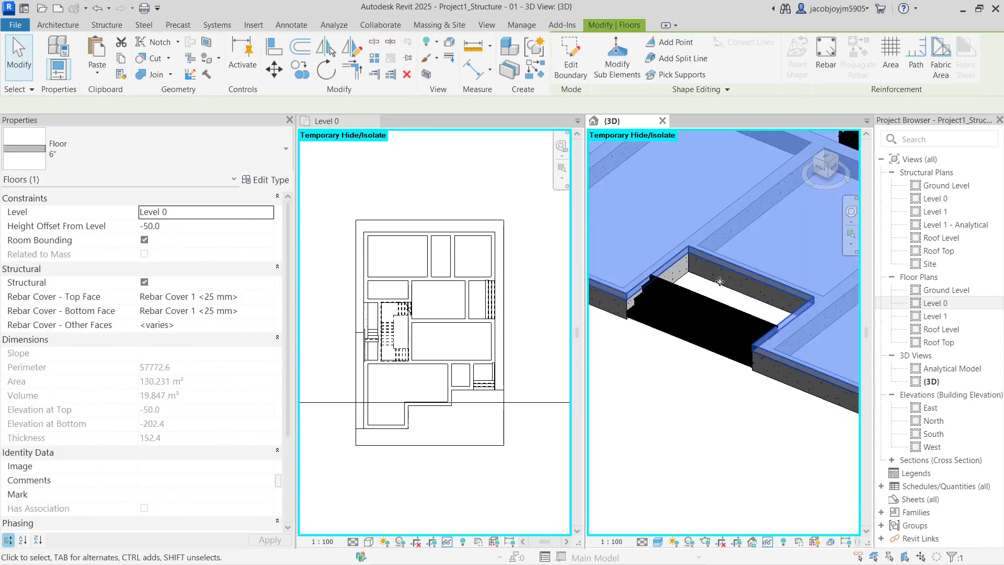
double_click(720, 281)
click(337, 320)
Stretch the boundary line beside the stair out to the stair edge
scroll(406, 340, up, 5)
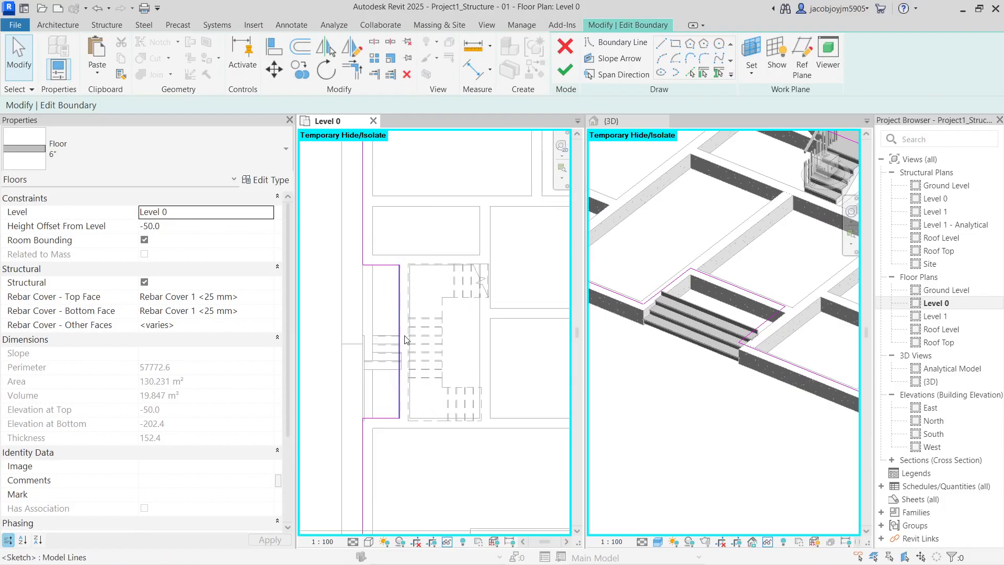
scroll(405, 340, down, 5)
scroll(483, 340, up, 3)
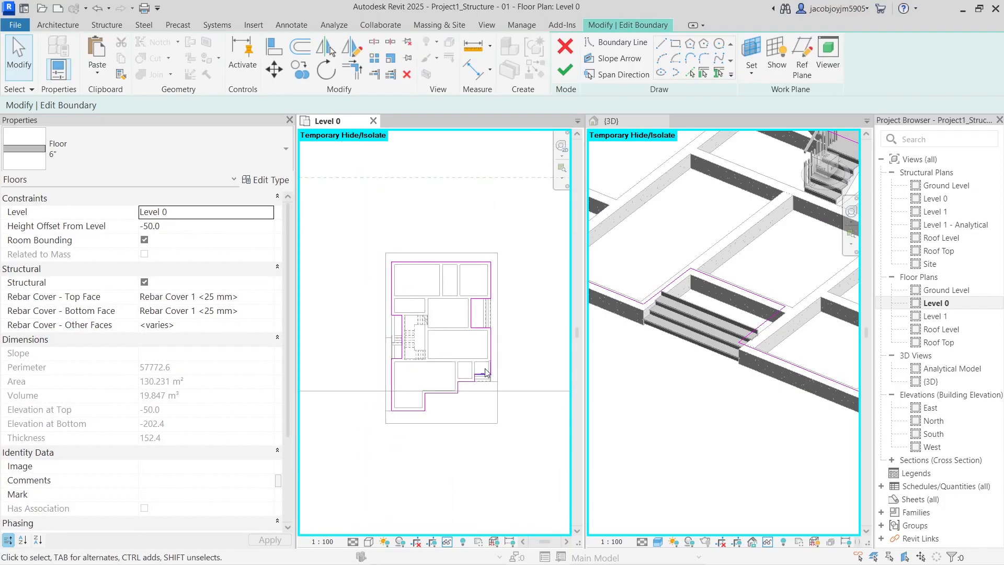
scroll(486, 299, up, 2)
click(451, 282)
scroll(513, 280, up, 2)
drag(513, 278, 514, 278)
click(732, 313)
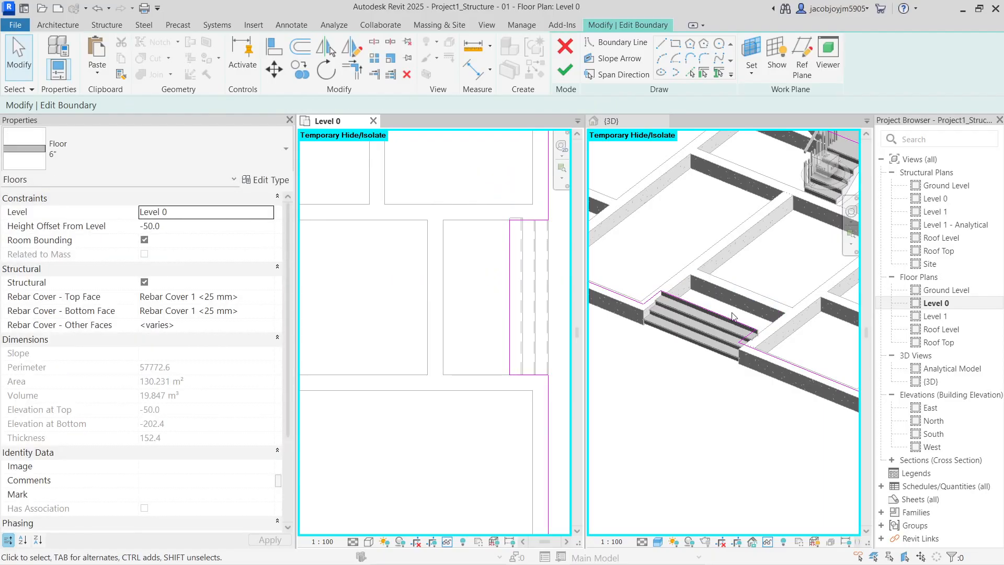
Trim corners near the left-side stair and attempt to finish, hitting an intersecting-lines error
scroll(461, 358, down, 2)
click(441, 253)
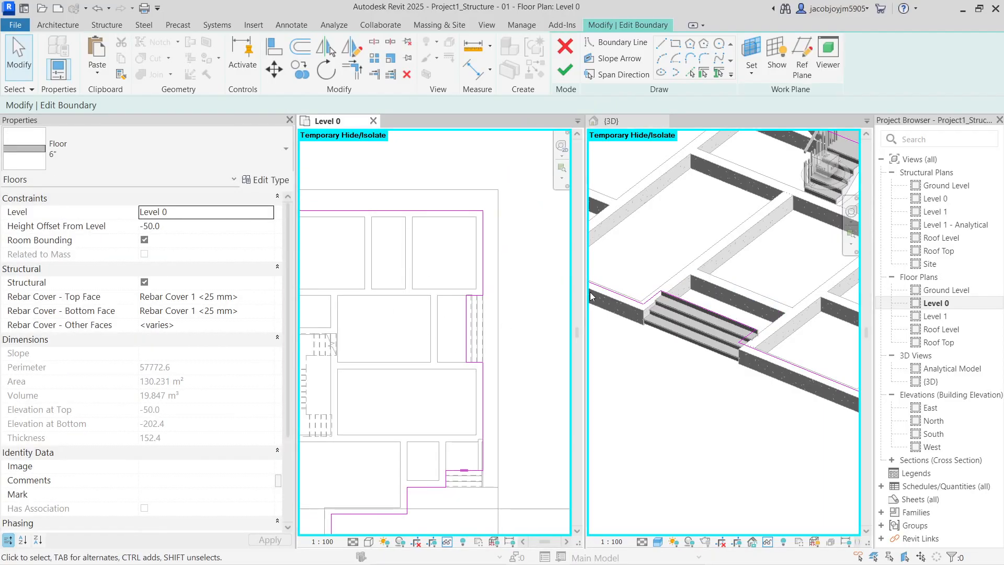
middle_drag(408, 391, 575, 335)
scroll(455, 309, up, 2)
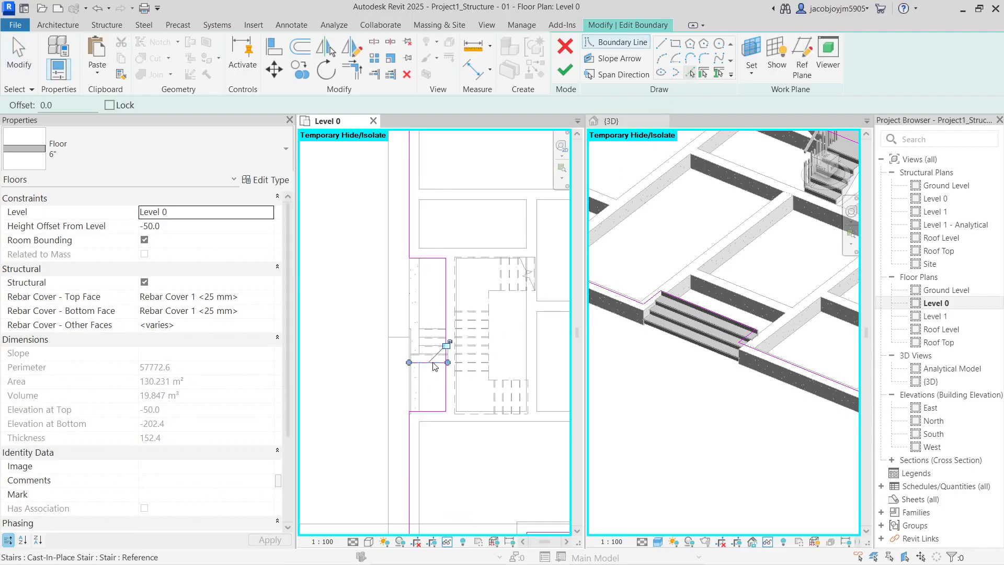
key(Escape)
click(351, 69)
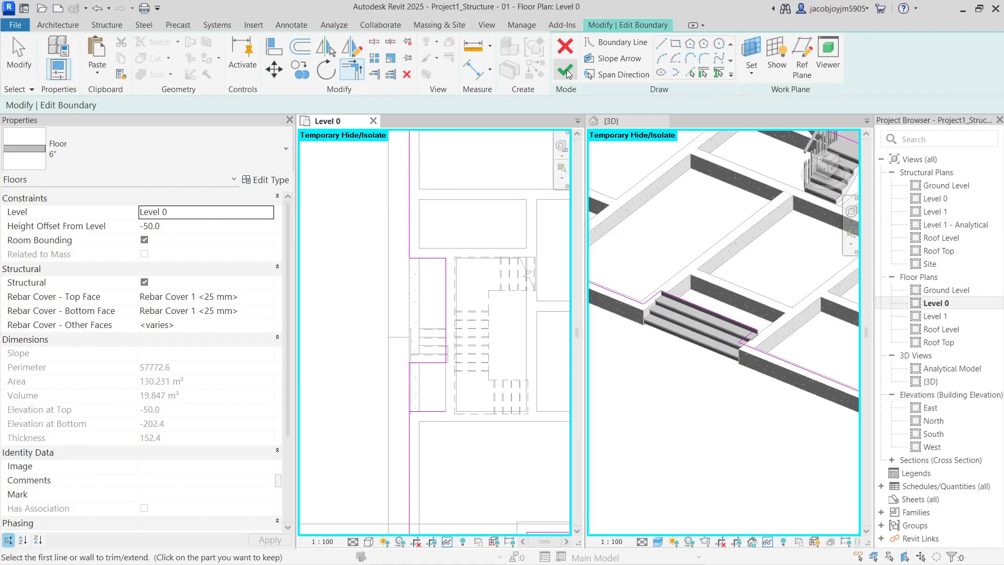
click(566, 72)
click(938, 547)
Delete the stray short horizontal sketch line and finish the floor boundary edit
scroll(358, 377, down, 3)
key(Escape)
click(411, 400)
key(Delete)
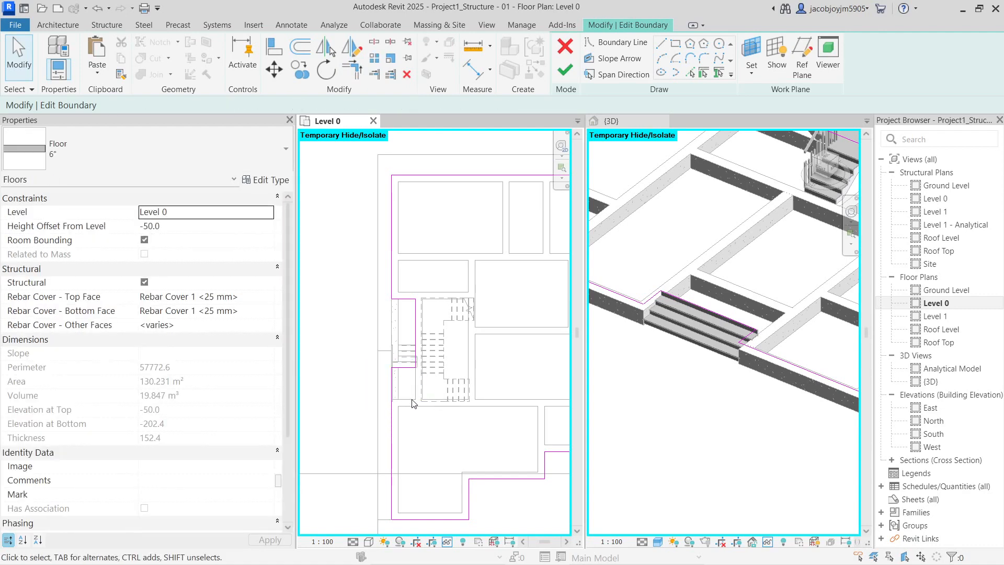
scroll(412, 403, up, 2)
click(565, 70)
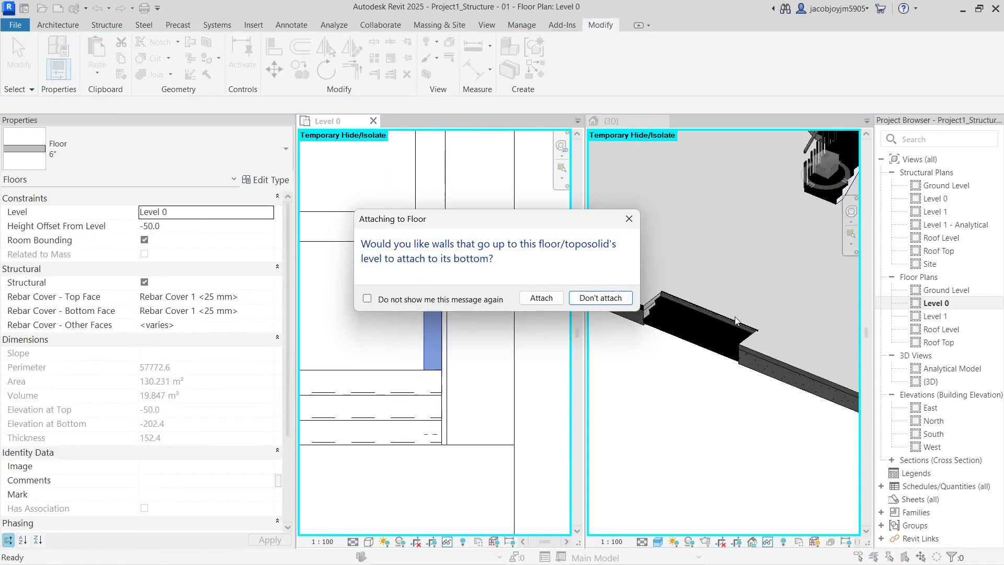
click(663, 421)
scroll(696, 360, down, 4)
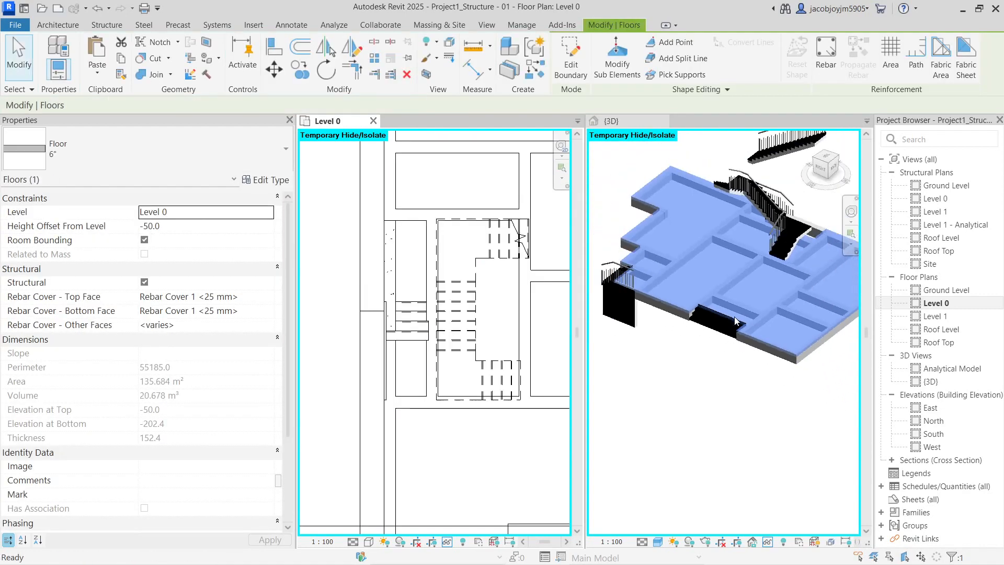
Set the 3D view to Consistent Colors and orbit toward a top view of the stairs
click(658, 542)
click(685, 498)
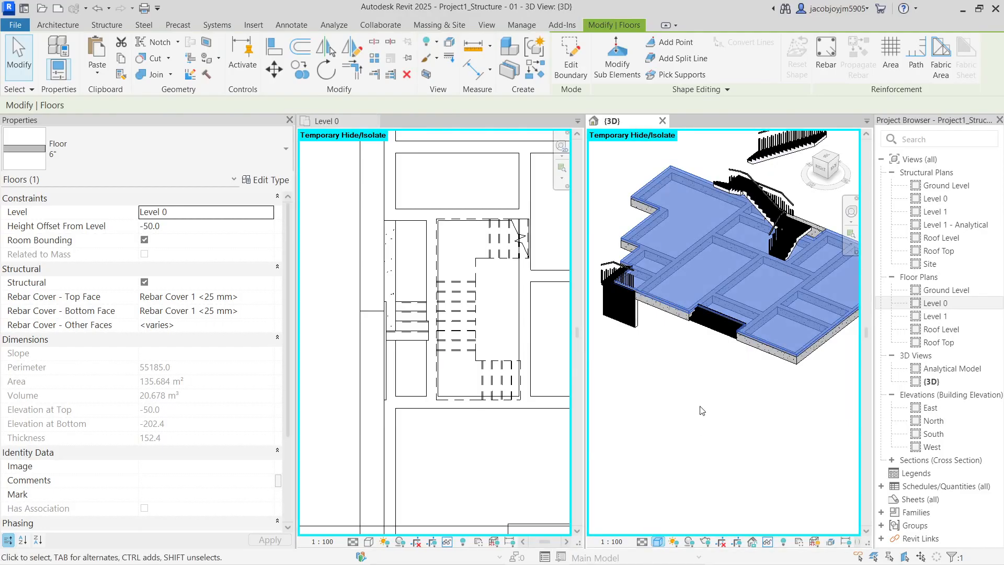
click(701, 413)
click(619, 303)
shift+middle_drag(619, 304, 741, 394)
click(758, 341)
scroll(742, 394, up, 4)
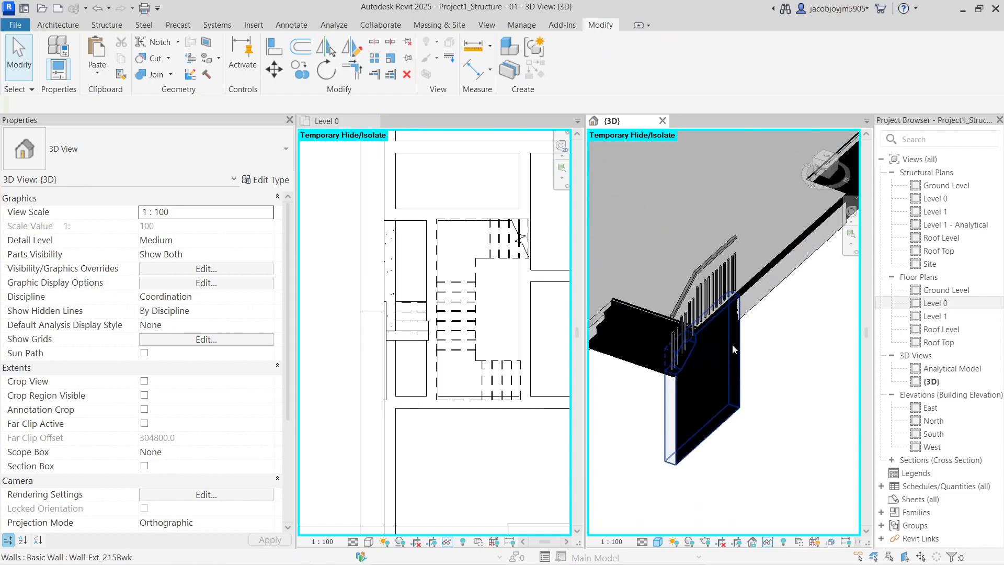
scroll(733, 349, up, 3)
click(739, 381)
key(Escape)
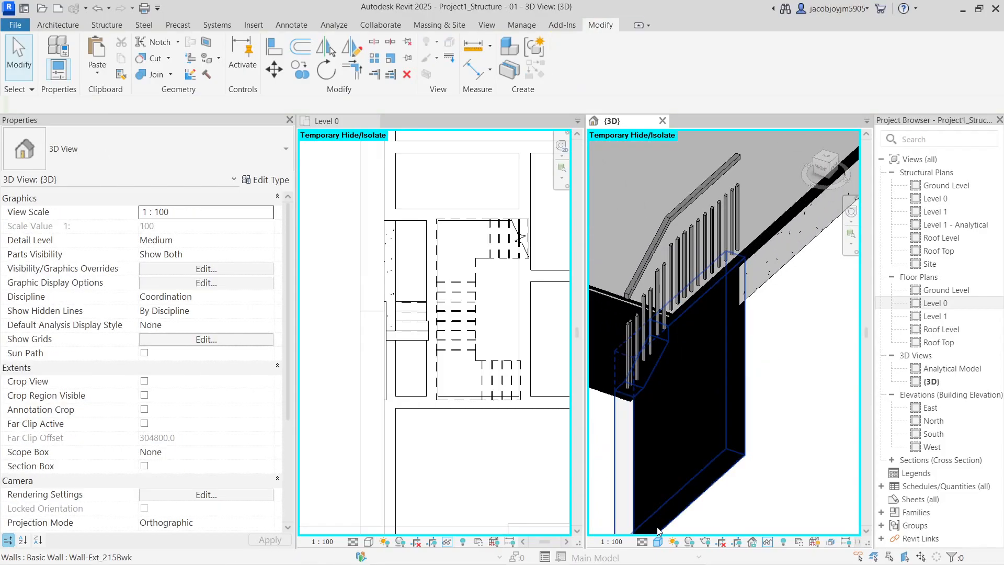
Switch the 3D view's visual style to Hidden Line, viewed from the front-left
click(658, 541)
click(681, 473)
scroll(742, 370, down, 5)
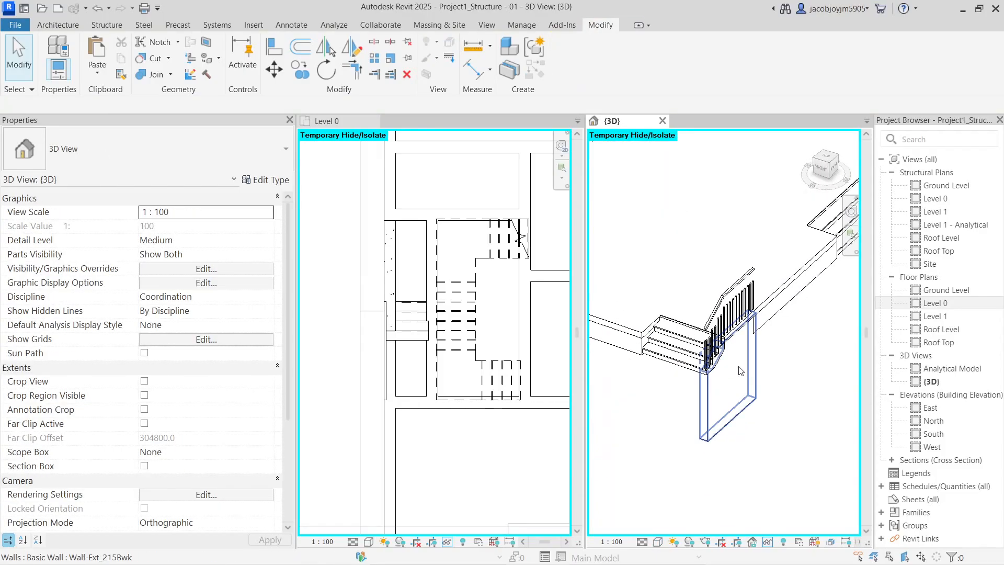
scroll(741, 371, down, 5)
shift+middle_drag(629, 317, 716, 361)
scroll(593, 402, up, 4)
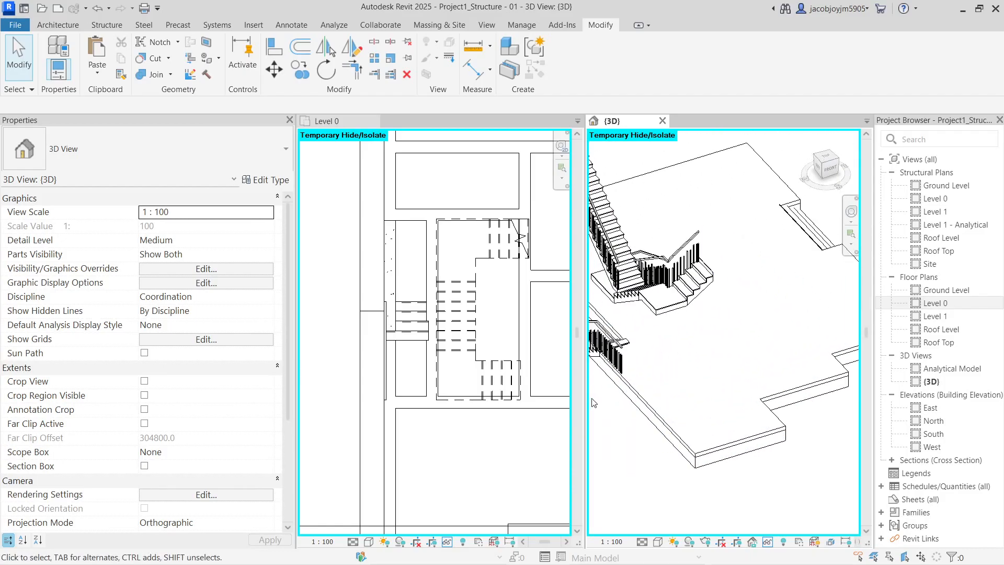
scroll(593, 402, down, 3)
Delete the railing on the long straight stair
click(704, 338)
right_click(706, 338)
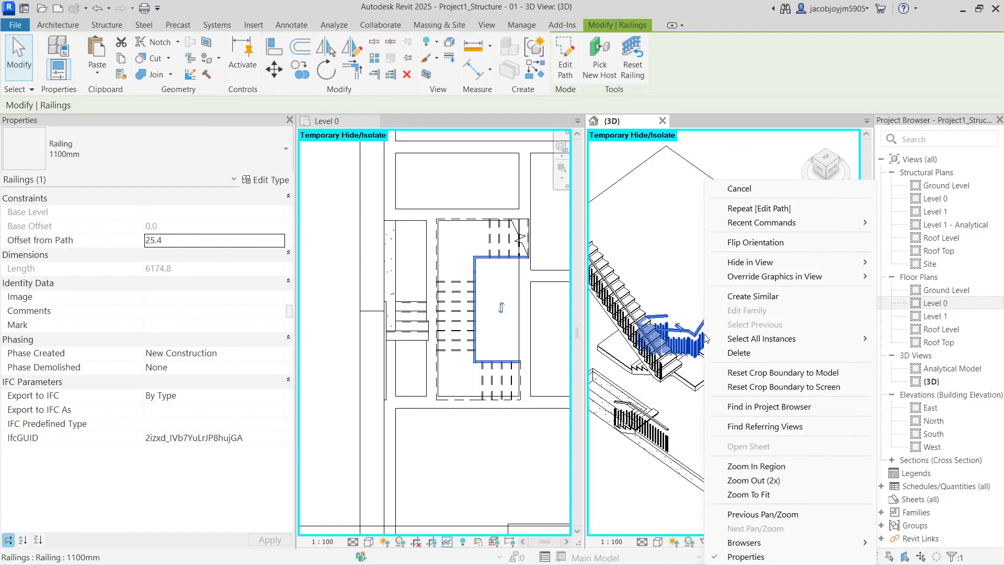
key(Escape)
key(Escape)
scroll(692, 341, down, 2)
click(671, 403)
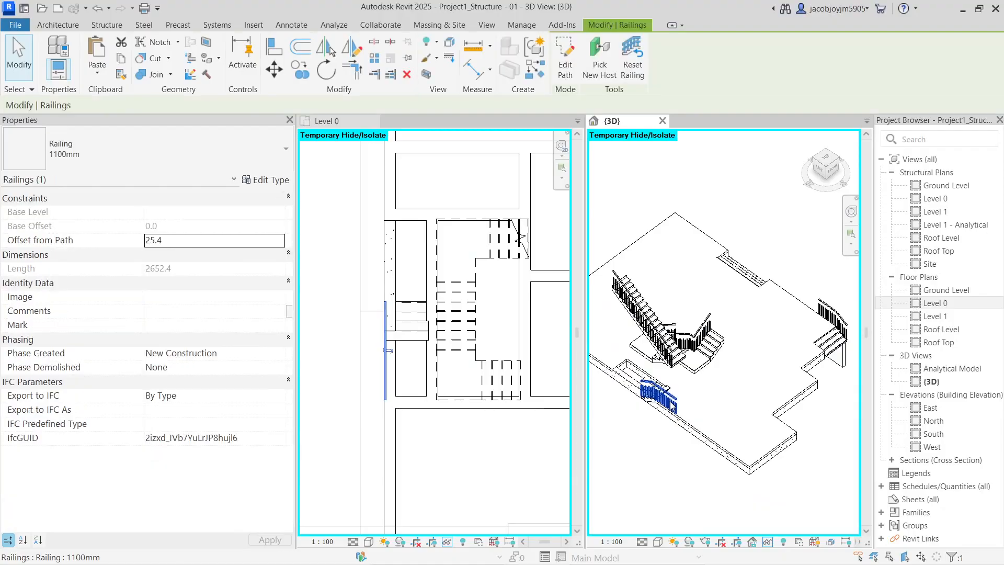
key(Escape)
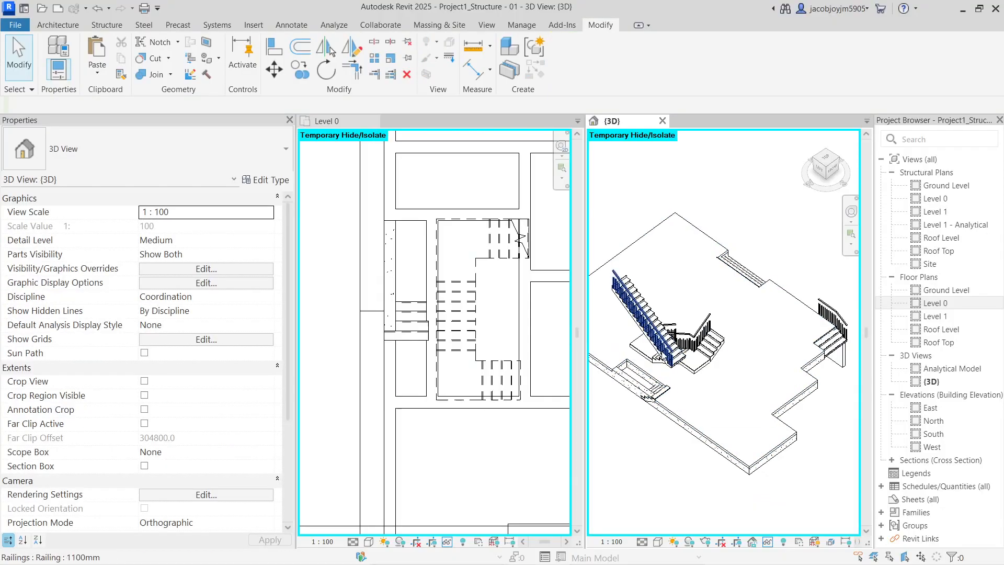
click(665, 353)
key(Escape)
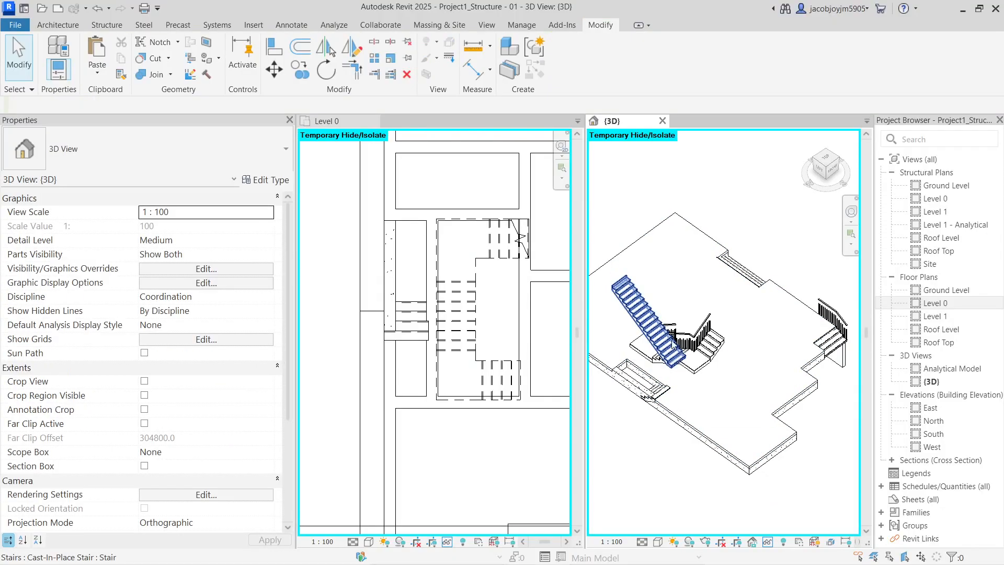
click(680, 339)
key(Delete)
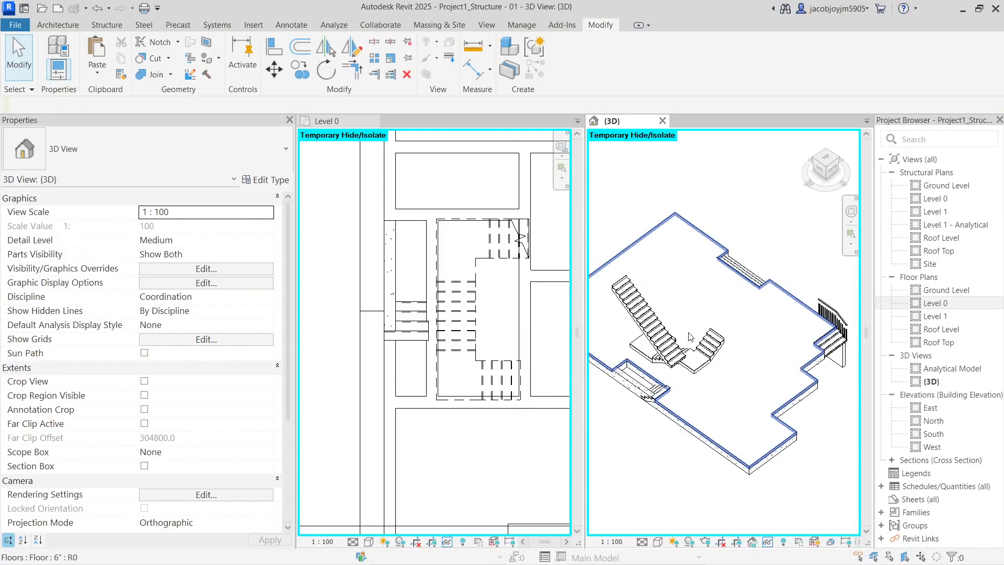
Orbit the model to a low side angle to inspect the remaining stair railings
scroll(752, 325, down, 1)
shift+middle_drag(754, 314, 726, 342)
click(810, 311)
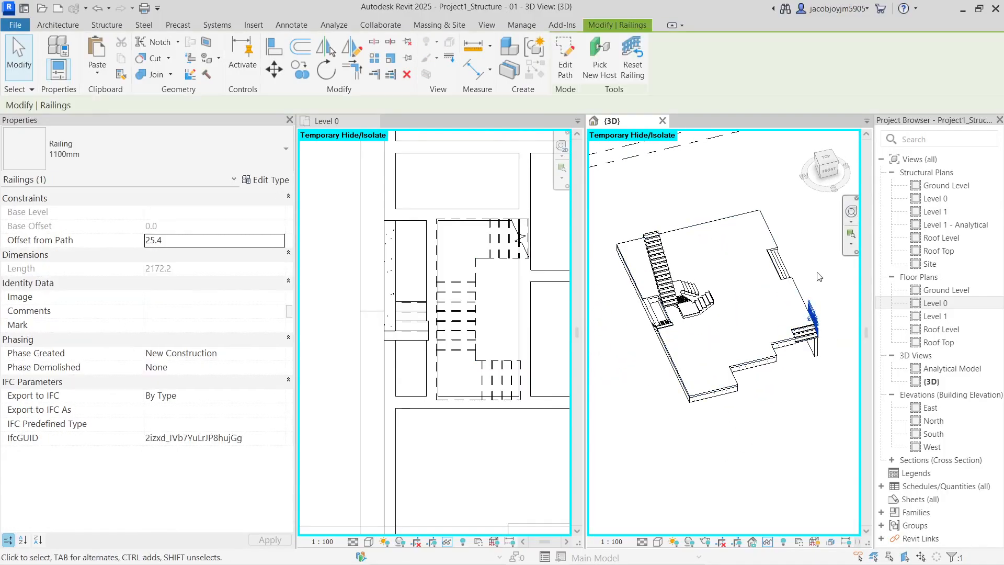
click(795, 233)
shift+middle_drag(794, 234, 798, 358)
scroll(663, 342, up, 2)
Make the Level 0 plan active and pan to the concrete beam along the slab edge
click(662, 343)
shift+middle_drag(662, 344, 661, 366)
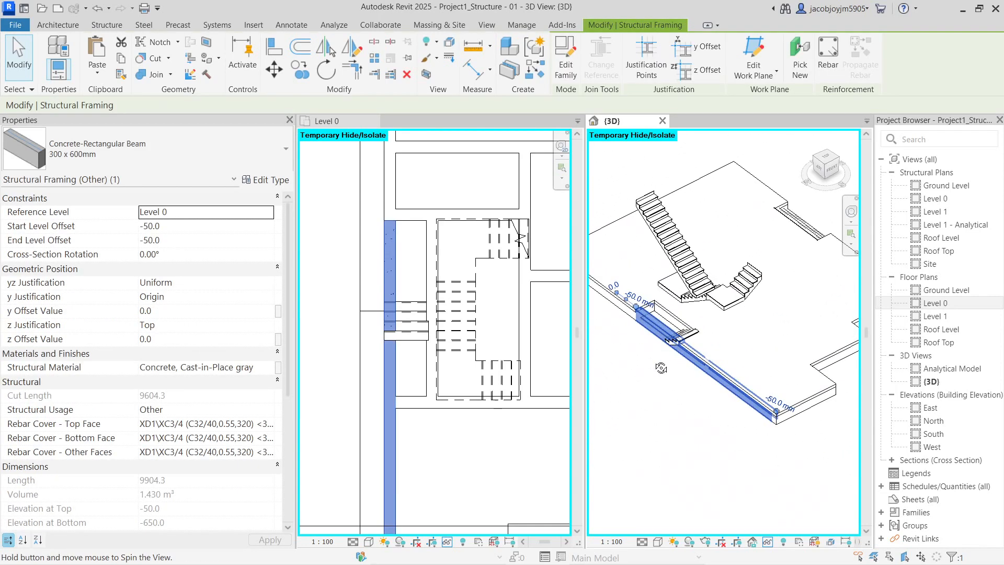
click(418, 361)
middle_drag(396, 347, 408, 329)
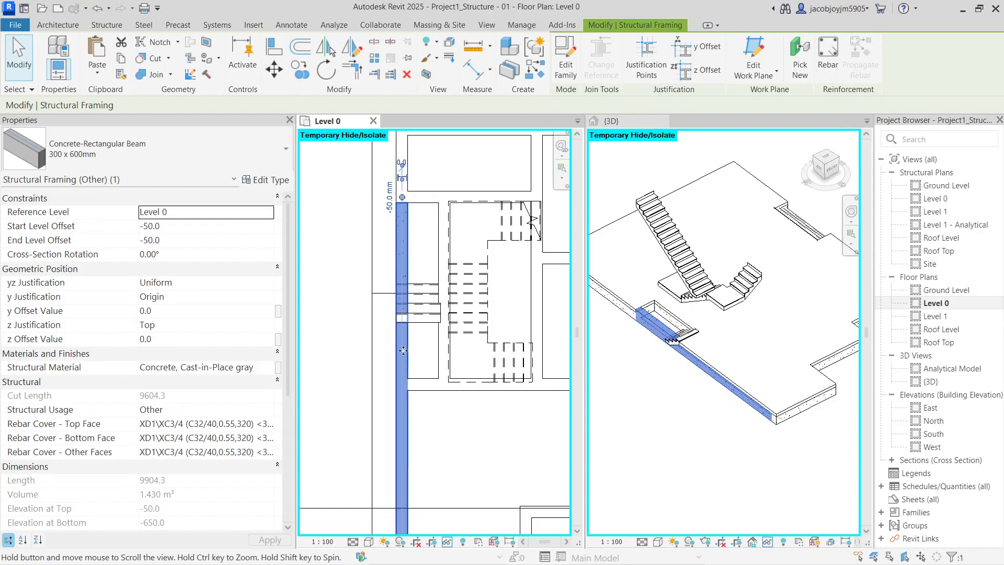
key(Escape)
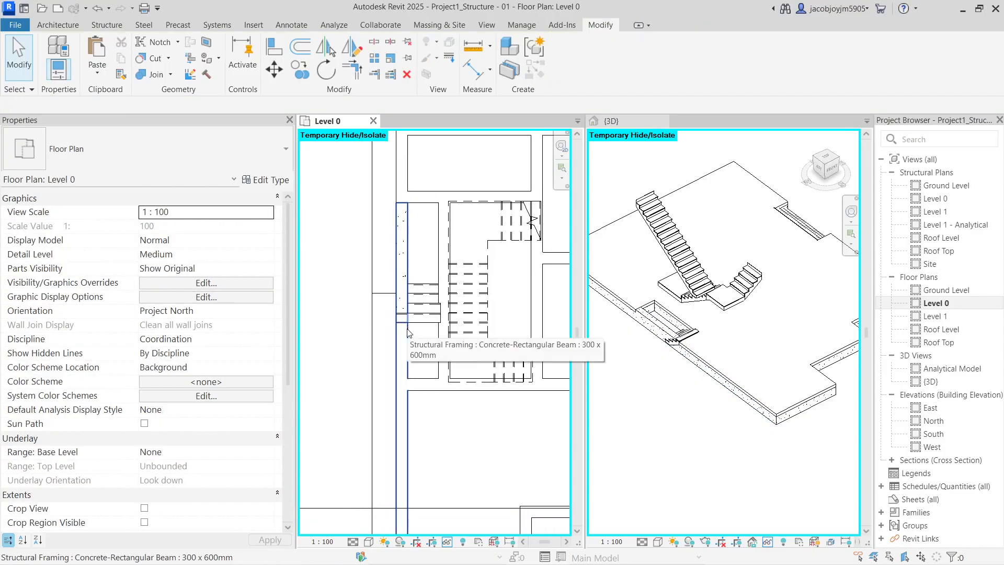
middle_drag(408, 332, 424, 321)
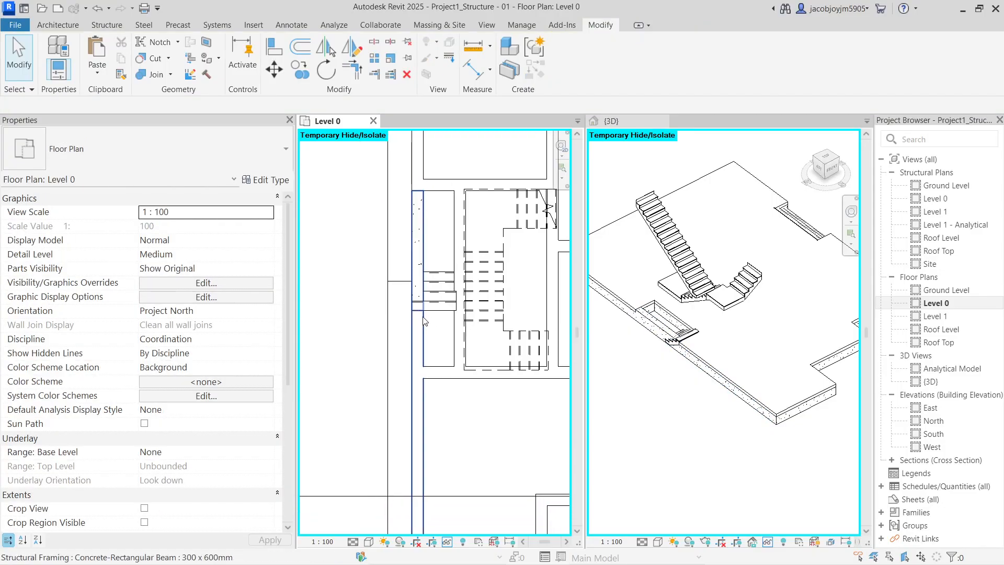
scroll(425, 321, down, 2)
Pull the beam's end grip back so the beam stops at the small stair
click(422, 322)
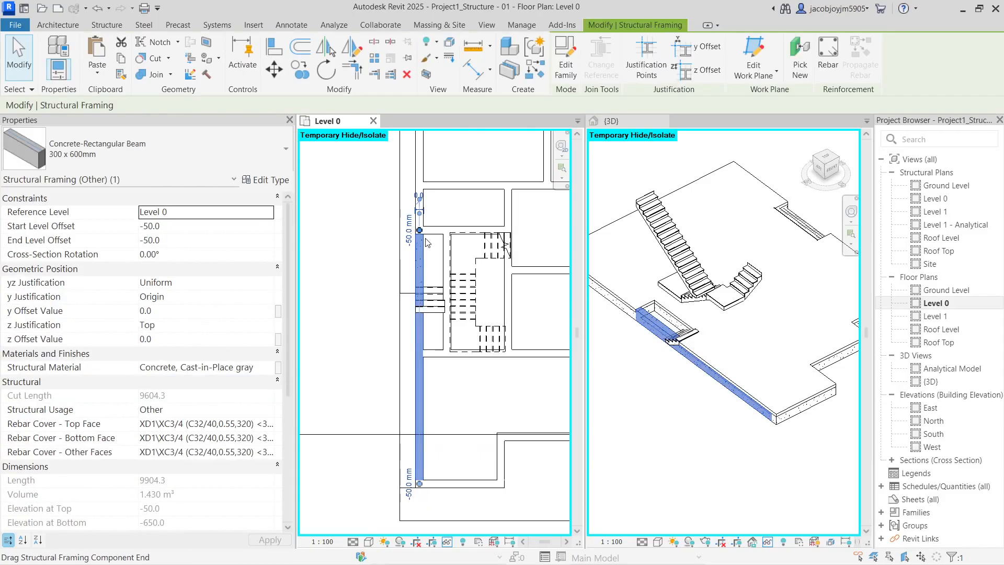
key(Delete)
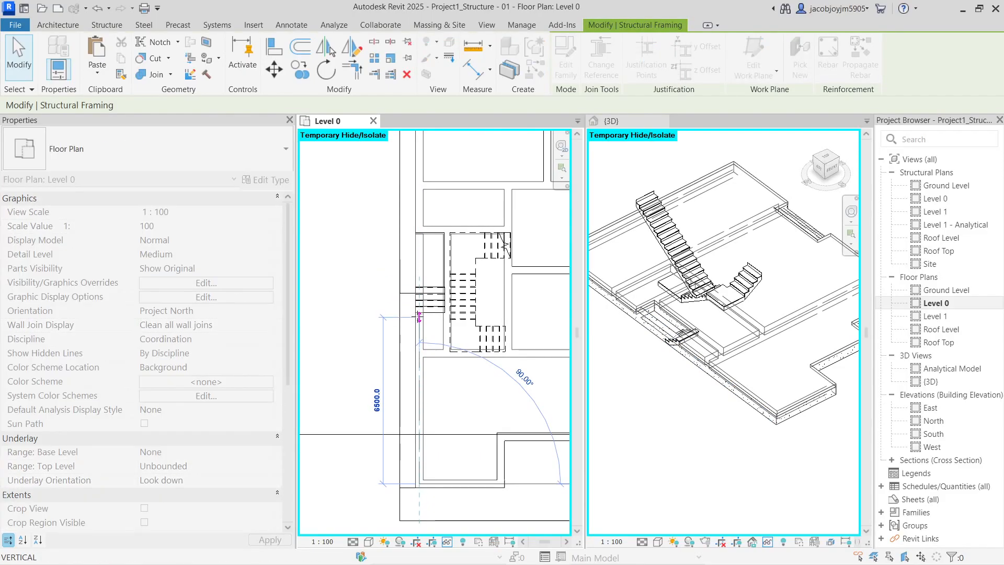
drag(419, 317, 419, 317)
key(Escape)
scroll(418, 317, up, 2)
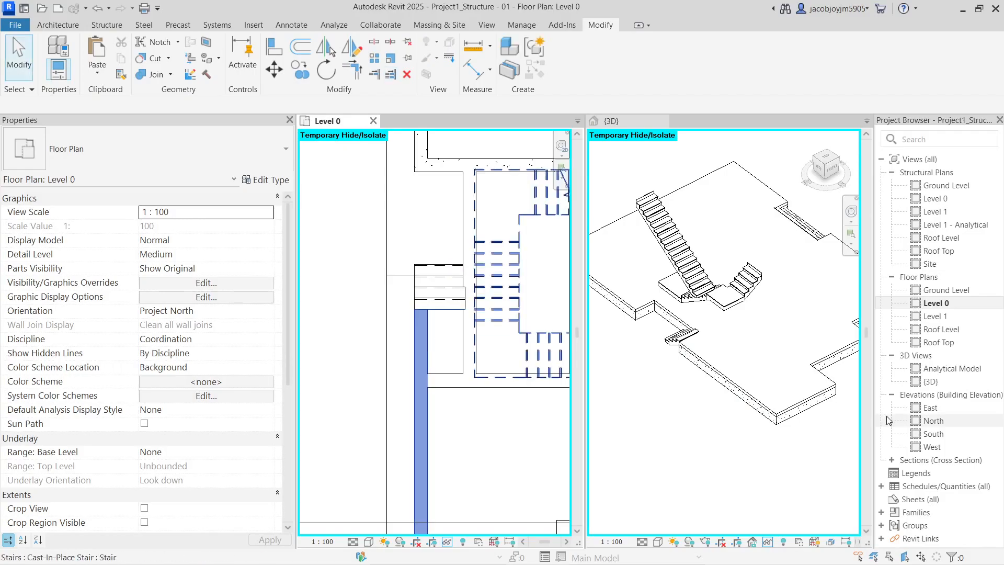
Return to the 3D view and select the small stair
click(703, 357)
click(693, 356)
key(Escape)
click(676, 347)
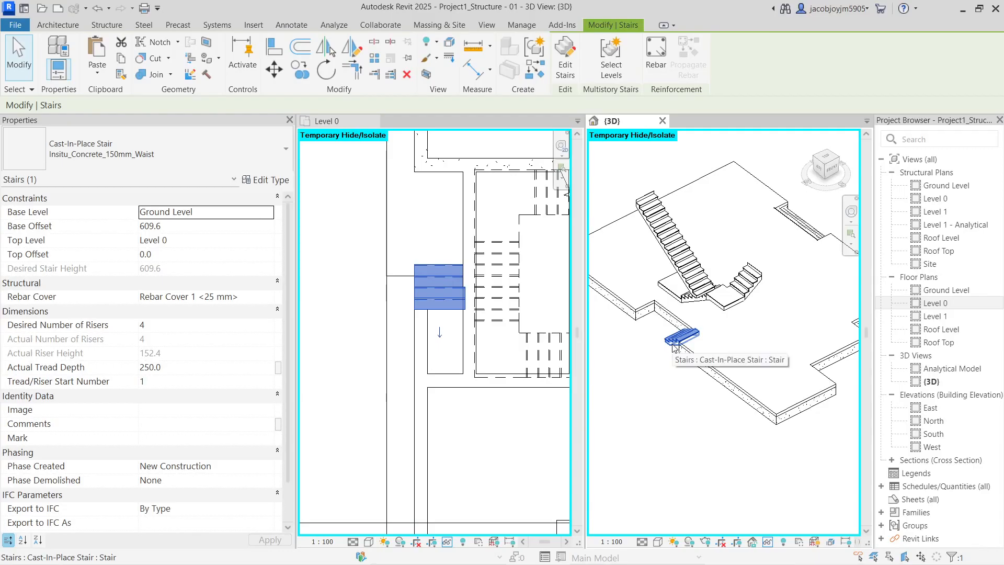
Uncheck Tread and Riser in the long stair's 1mm_Tread-150mm_Depth monolithic run type
shift+middle_drag(676, 347, 728, 356)
scroll(639, 201, up, 3)
click(640, 222)
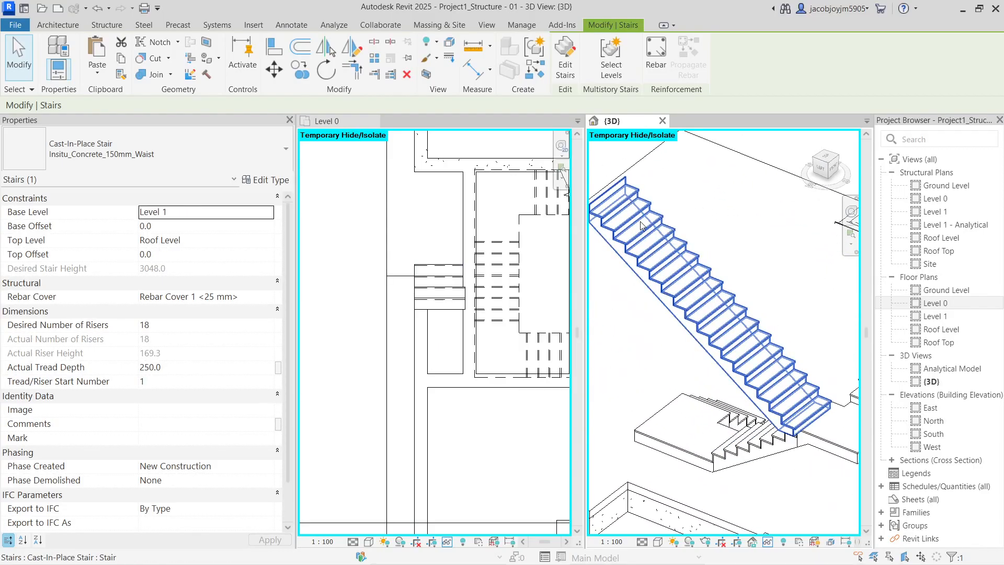
click(265, 179)
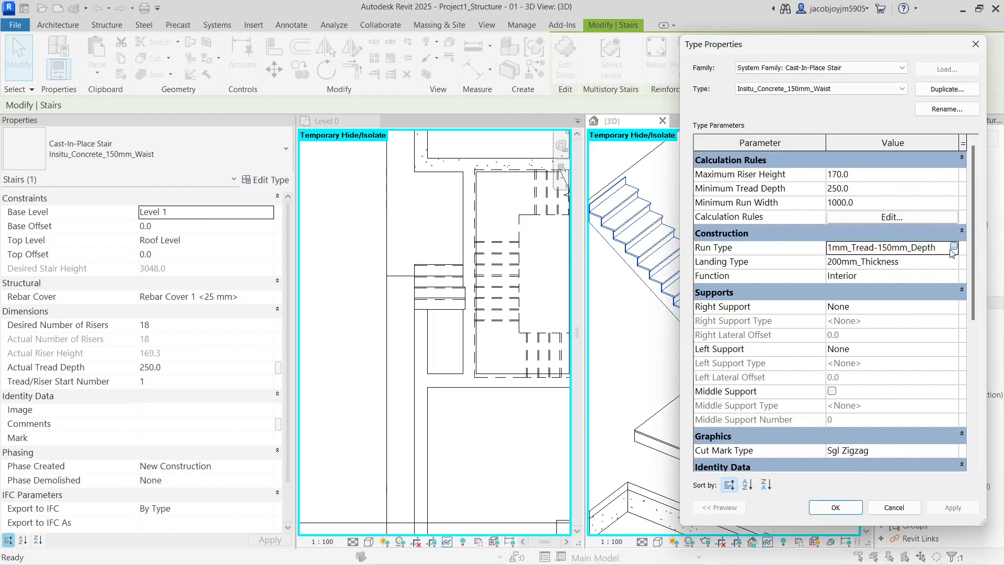
click(953, 247)
click(832, 278)
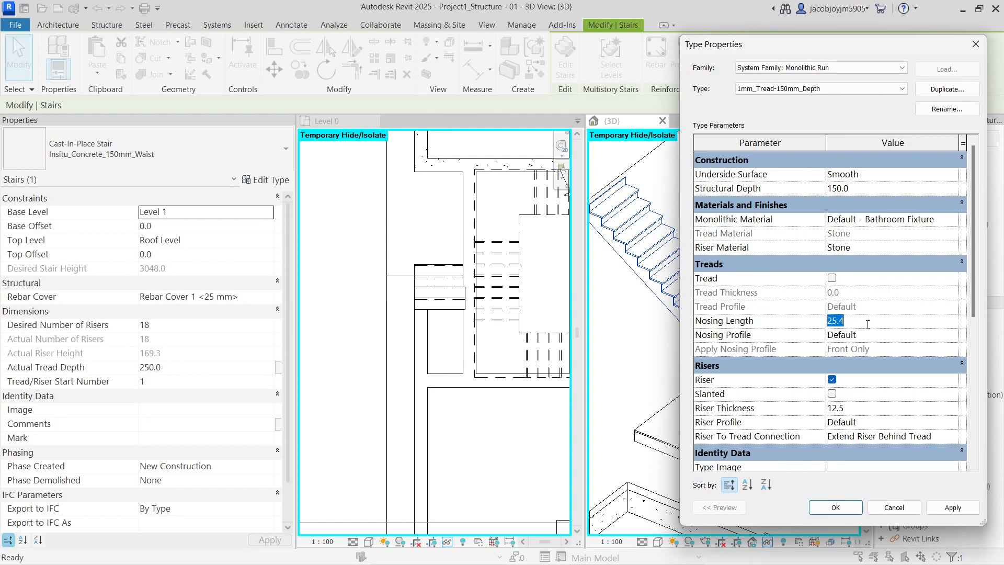
click(831, 379)
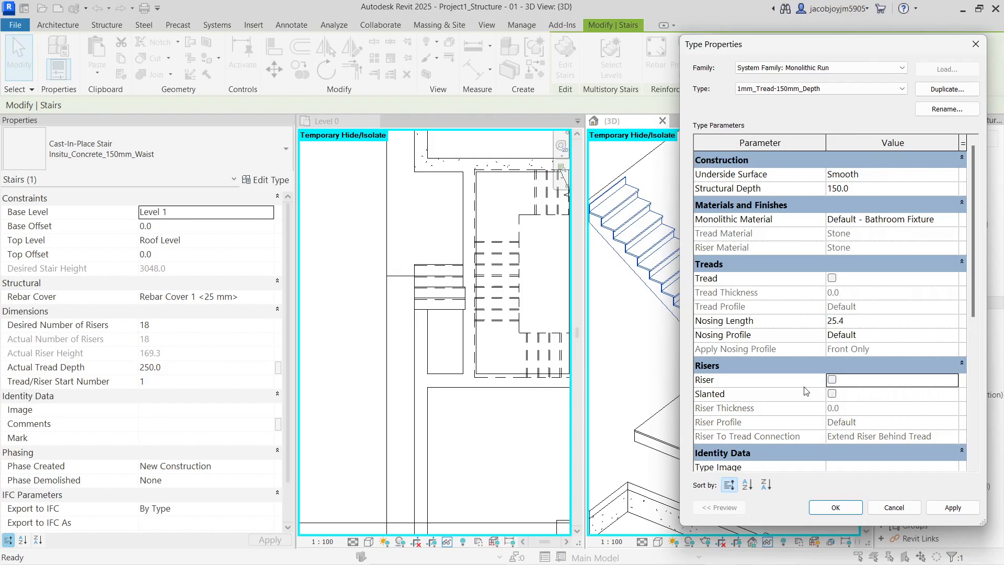
click(836, 507)
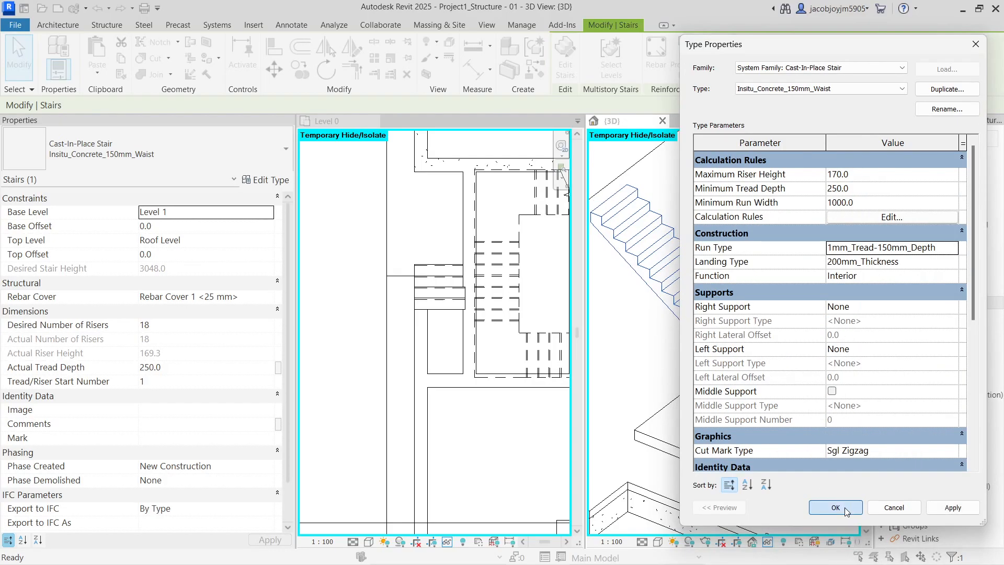
click(845, 507)
Orbit the 3D view to a flatter angle, toward the front of the model
click(695, 513)
shift+middle_drag(702, 388, 735, 473)
scroll(735, 474, up, 2)
click(742, 465)
scroll(748, 418, down, 4)
click(736, 419)
scroll(736, 417, down, 3)
shift+middle_drag(733, 416, 812, 386)
From the front view, box-select the lower level and remove the three stairs from the selection
click(826, 163)
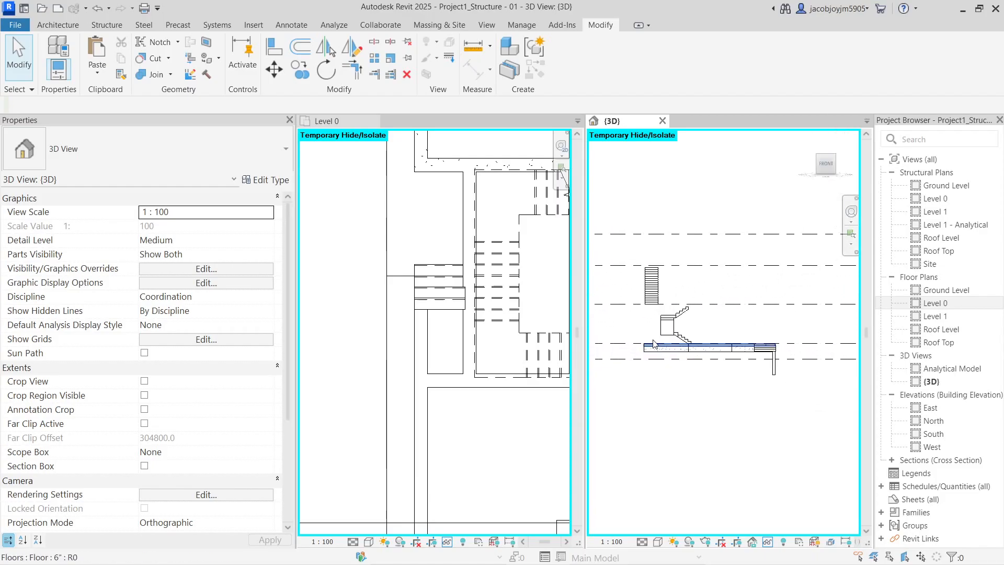
drag(634, 335, 808, 369)
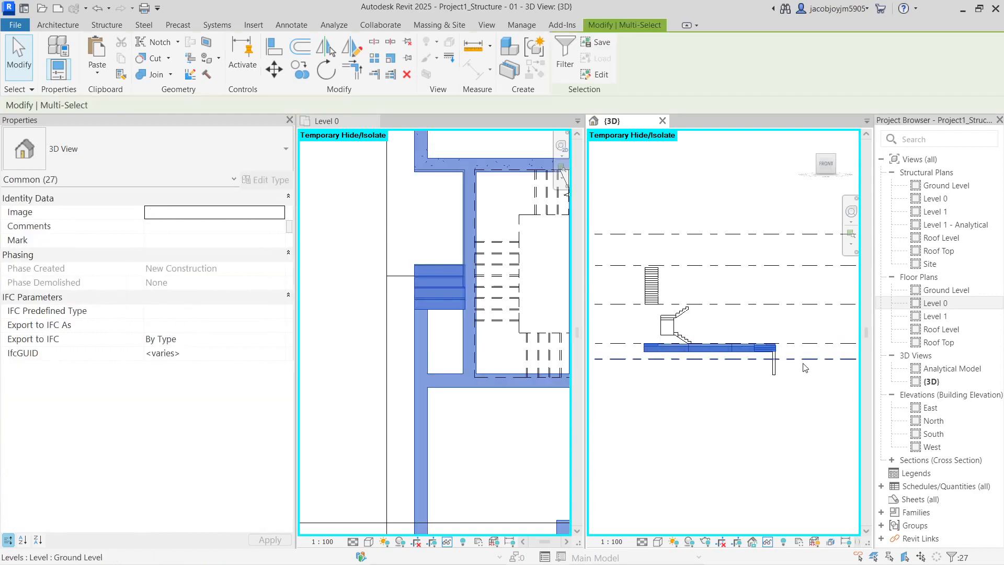
shift+middle_drag(806, 368, 781, 356)
scroll(781, 355, up, 3)
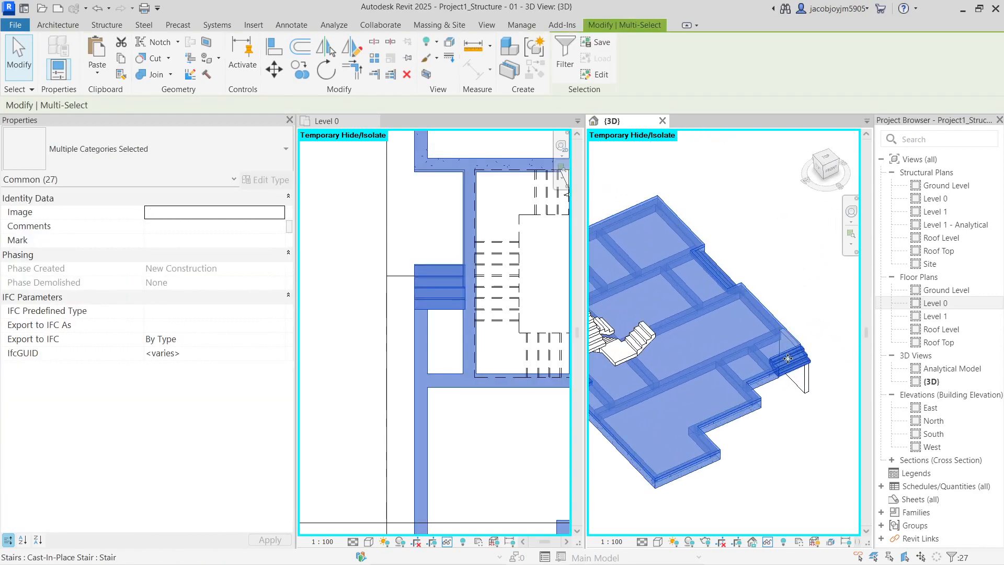
shift+click(803, 365)
shift+middle_drag(824, 296, 783, 329)
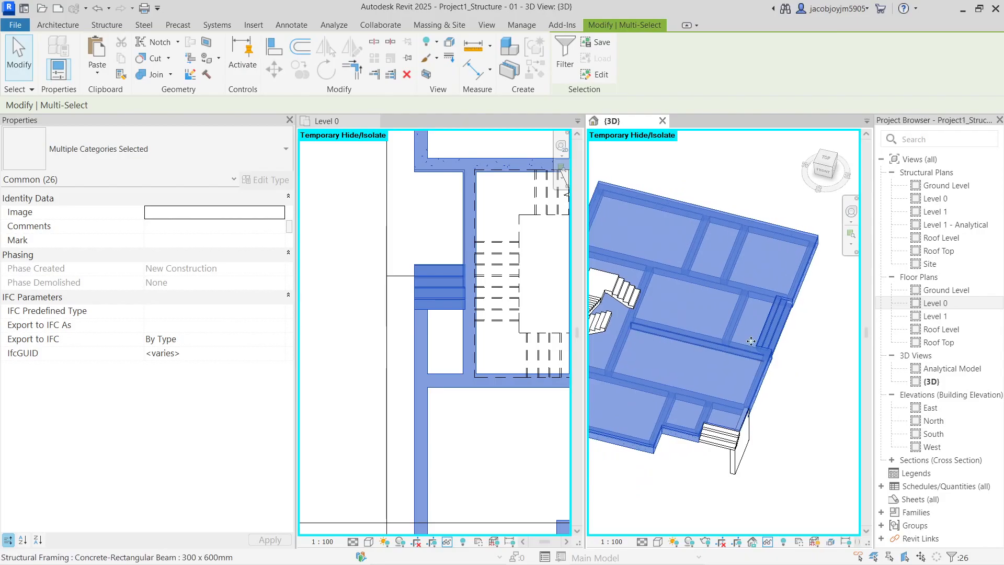
shift+click(782, 330)
scroll(785, 333, down, 2)
mouse_move(664, 384)
middle_down()
mouse_move(820, 381)
mouse_move(655, 390)
middle_up()
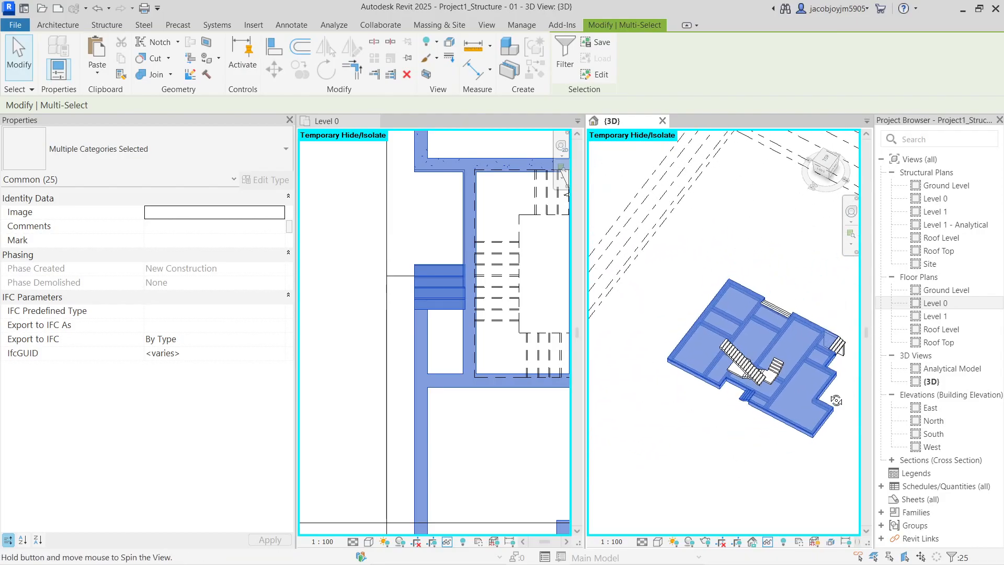
shift+click(741, 399)
middle_drag(749, 439, 737, 420)
shift+middle_drag(769, 372, 781, 414)
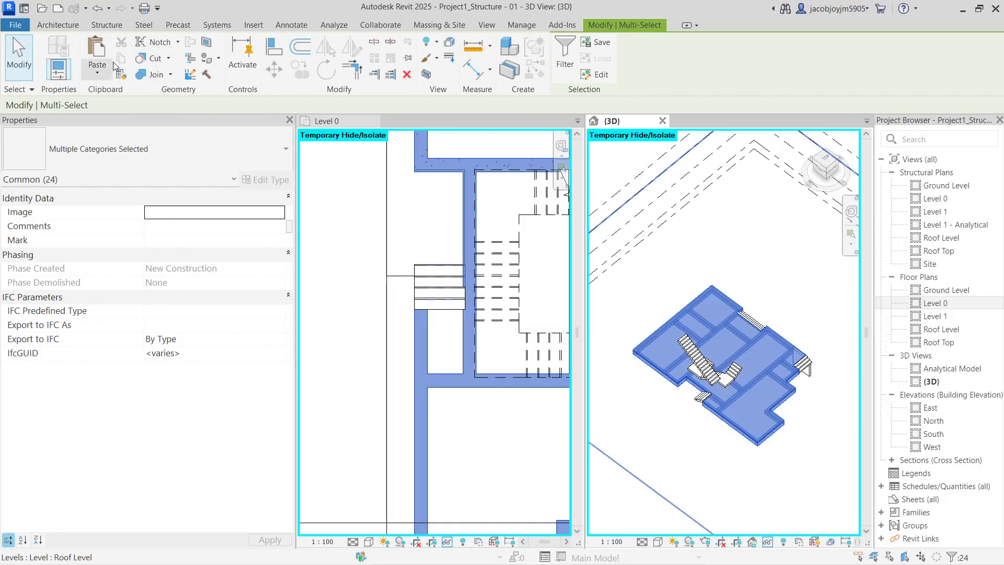
Filter Stairs: Runs out of the selection, keeping only the floor and structural framing
click(97, 74)
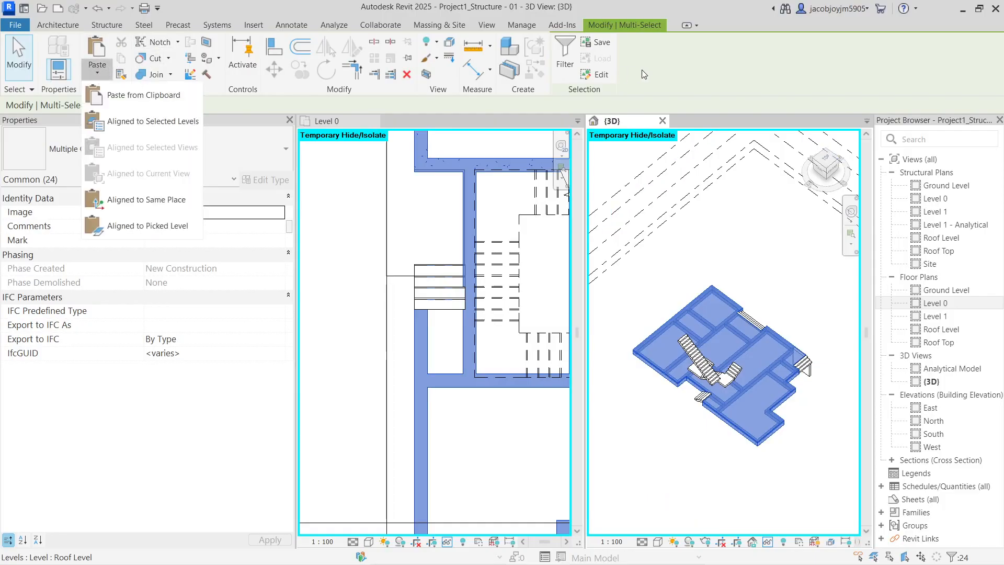
click(686, 68)
click(565, 53)
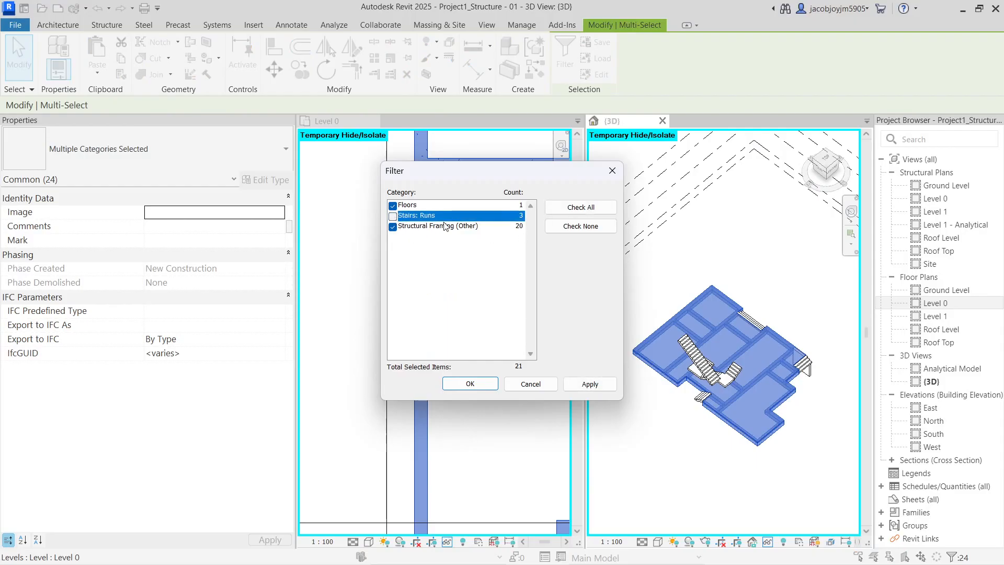
click(470, 384)
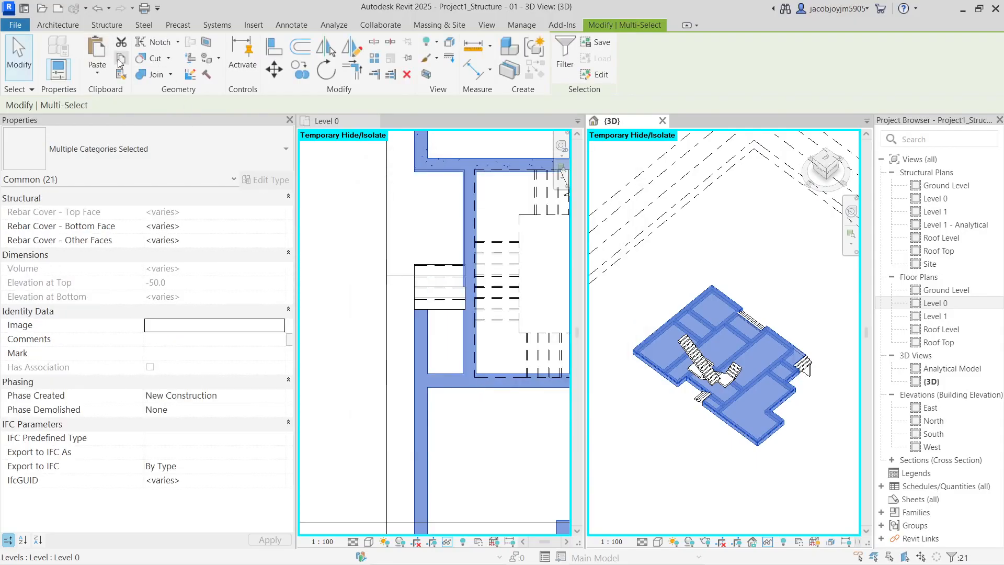
Paste the copied slab and beams Aligned to Selected Levels onto Level 1
click(97, 73)
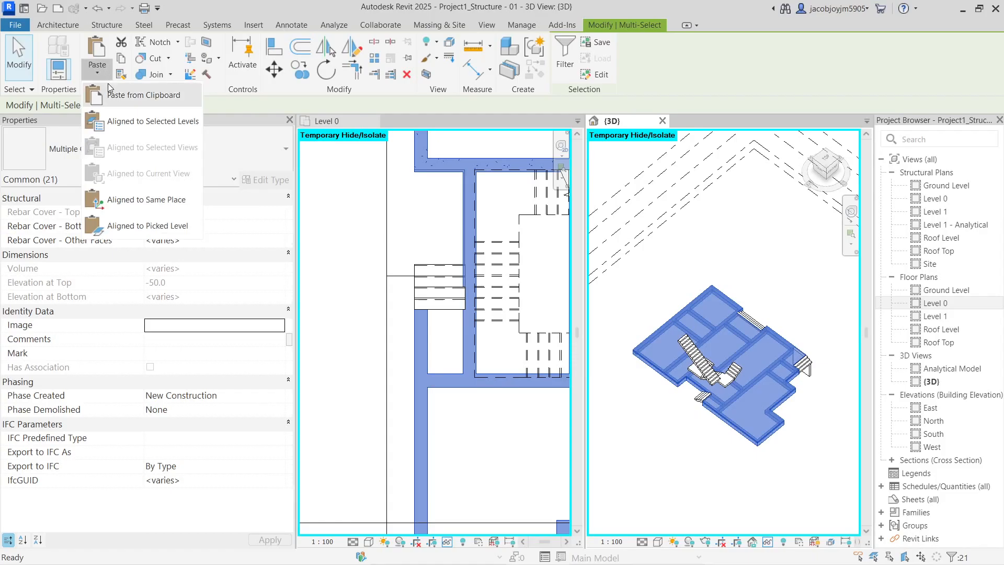
click(131, 121)
click(351, 269)
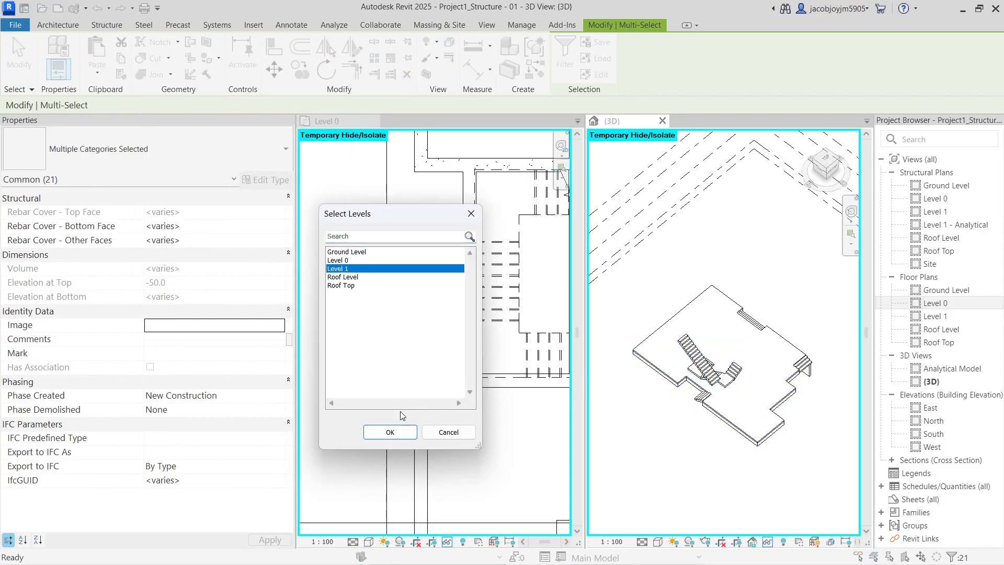
click(390, 432)
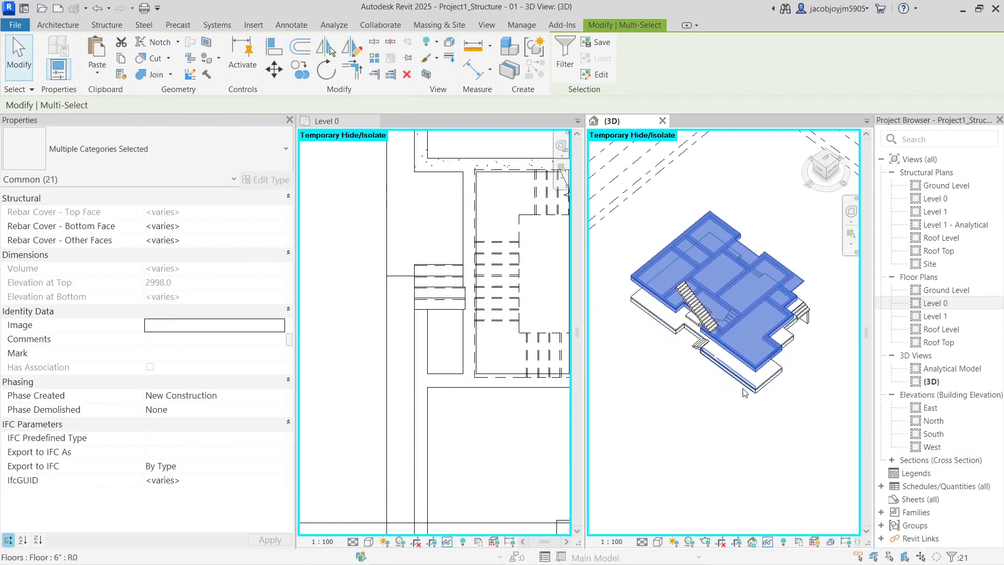
Reset temporary hide/isolate with HR so the hidden lower slabs show again
shift+middle_drag(745, 395, 781, 348)
click(751, 398)
scroll(351, 329, down, 1)
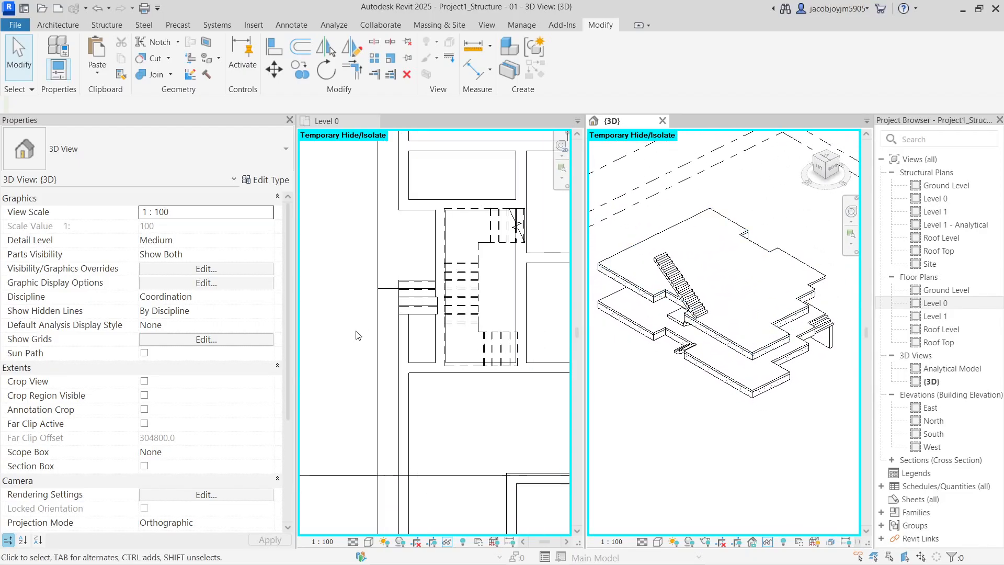
middle_drag(733, 327, 761, 330)
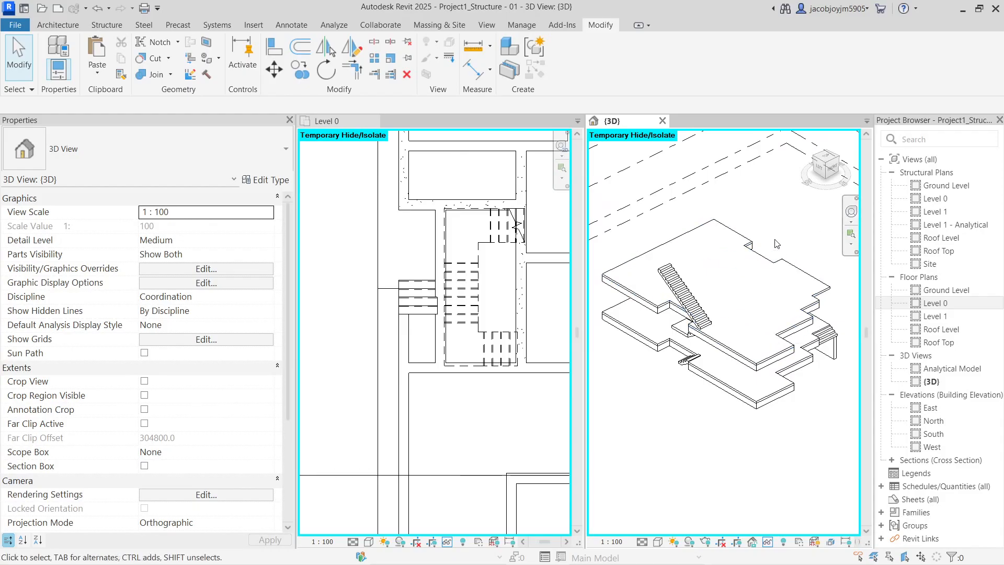
key(h)
key(r)
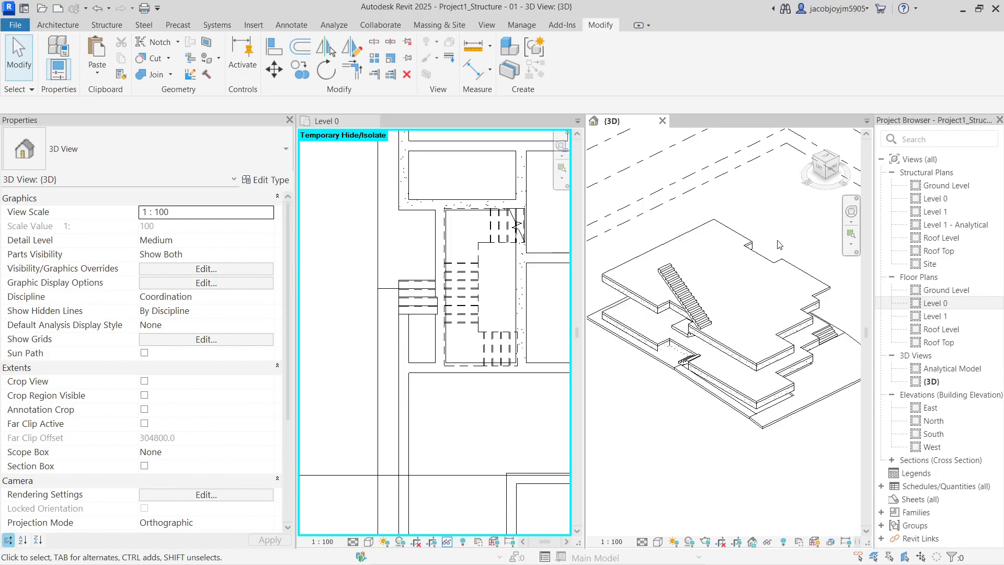
Orient the 3D view to the Level 0 floor plan, then orbit to an isometric angle
right_click(822, 160)
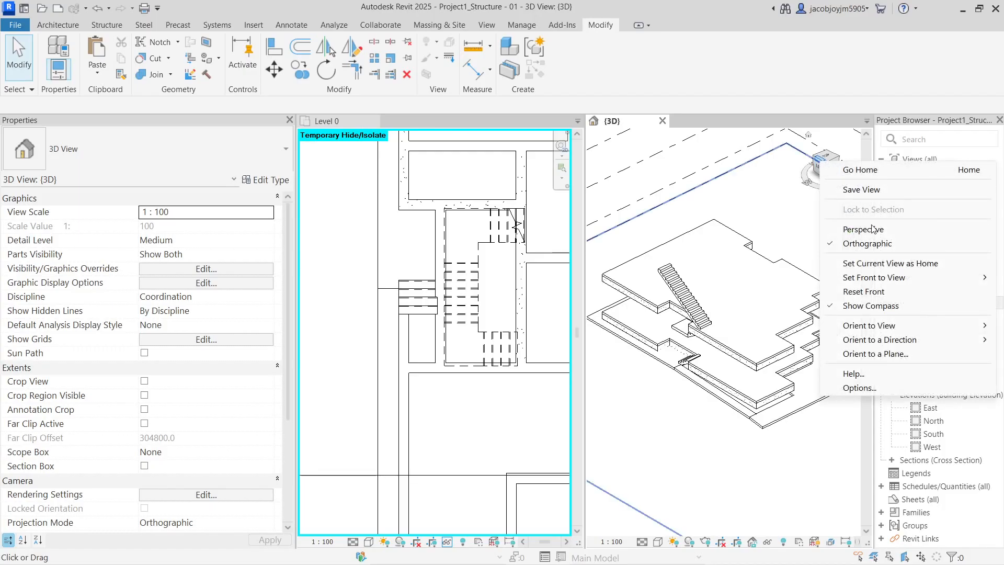
mouse_move(871, 331)
mouse_move(809, 330)
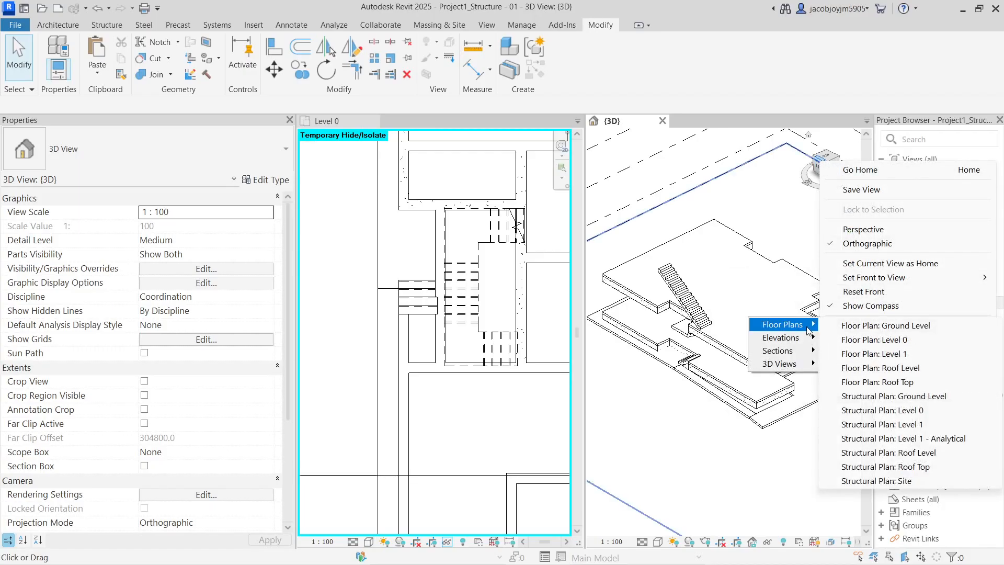
click(874, 340)
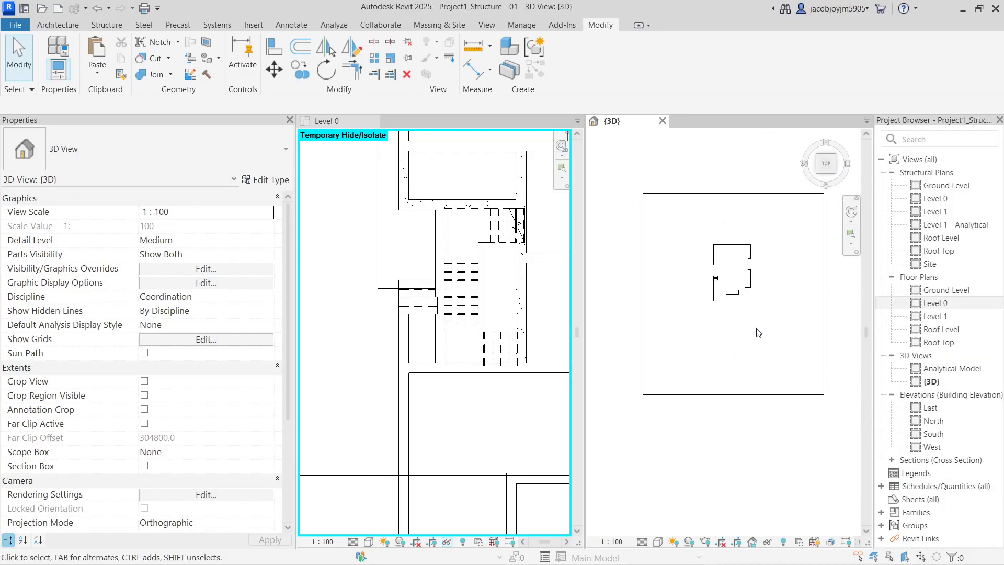
shift+middle_drag(658, 380, 719, 318)
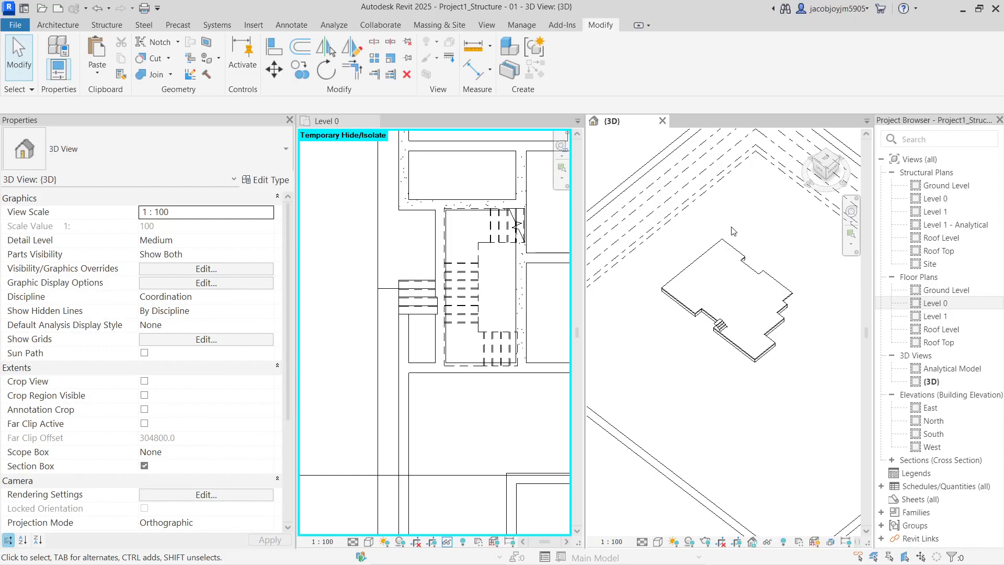
Turn on the Revit Link in this view's Visibility/Graphics settings
key(v)
key(v)
click(574, 158)
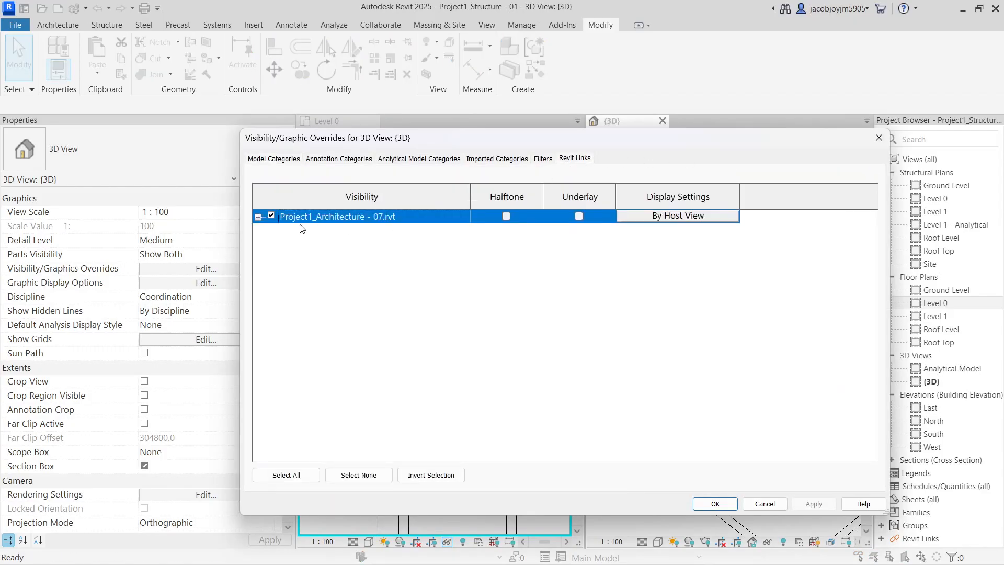
click(715, 504)
shift+middle_drag(732, 413, 687, 513)
Switch the 3D view's visual style to Shaded
click(660, 541)
click(669, 491)
mouse_move(729, 444)
shift+middle_down()
mouse_move(724, 391)
mouse_move(730, 397)
shift+middle_up()
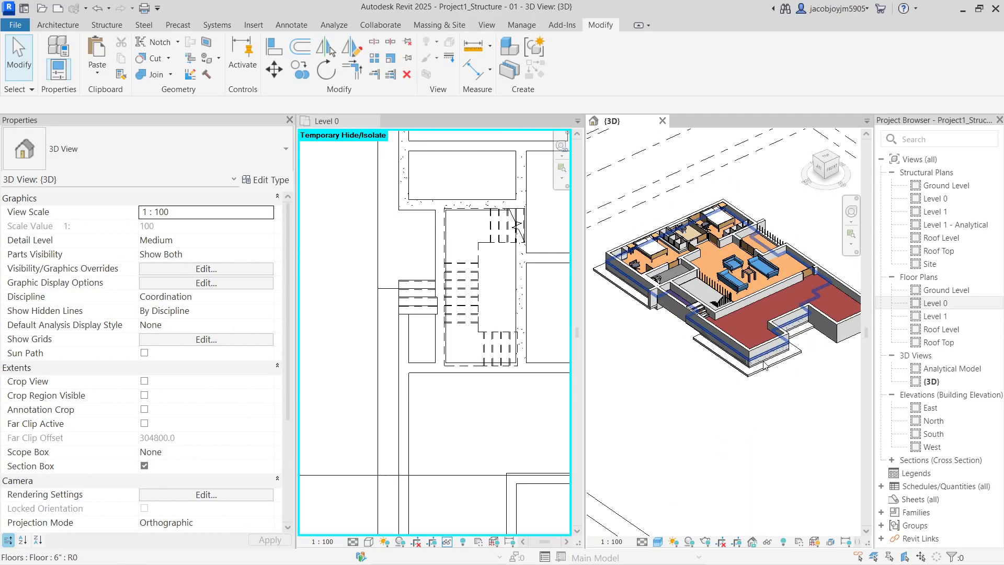
scroll(765, 365, up, 3)
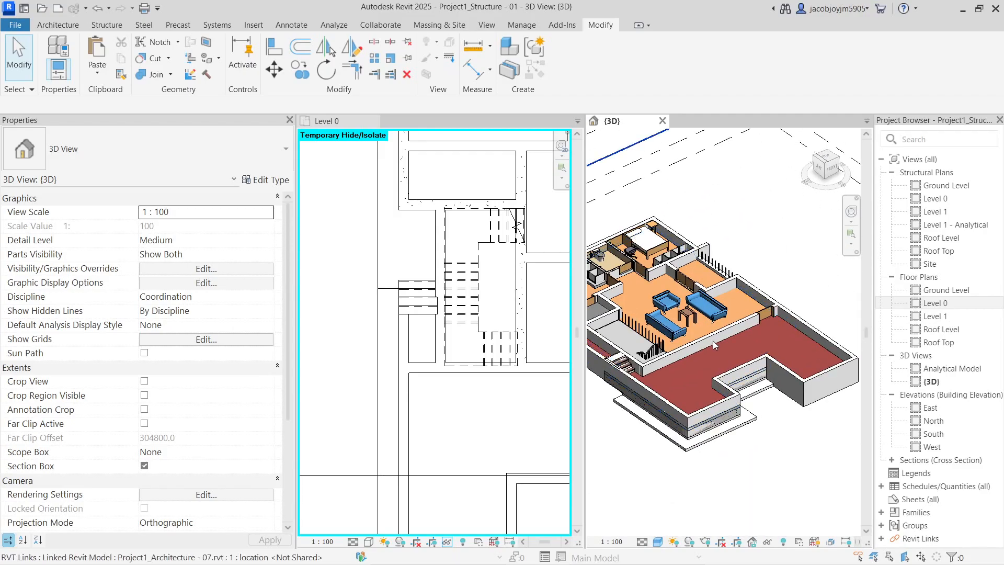
Select the linked architecture model and orbit toward the stair area
click(707, 315)
key(Escape)
click(707, 313)
shift+middle_drag(707, 317, 816, 429)
scroll(779, 380, down, 2)
shift+middle_drag(698, 429, 742, 455)
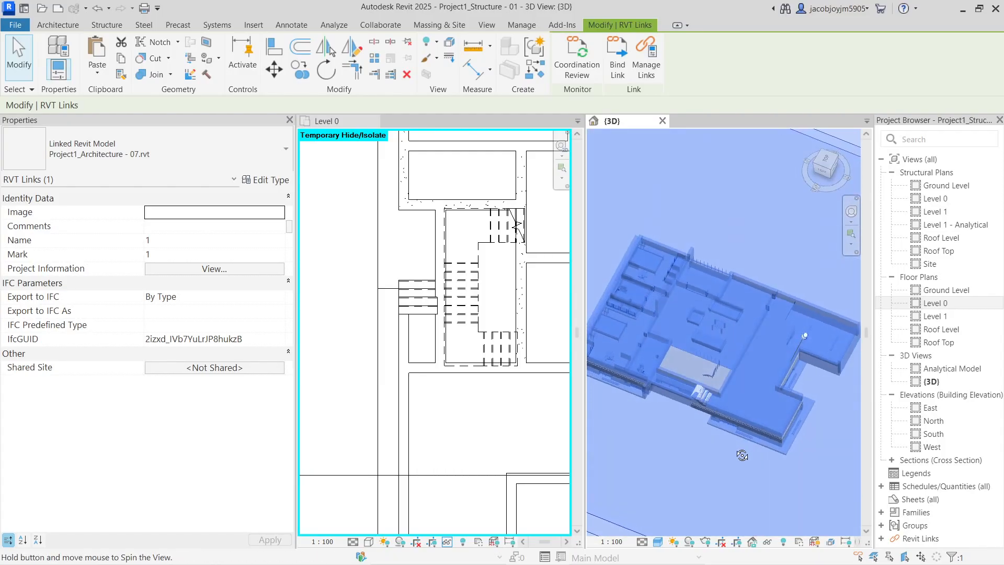
scroll(674, 398, up, 7)
middle_drag(657, 348, 732, 354)
Hide the linked model and extend the lower beam along the slab notch edge with TR
key(h)
key(h)
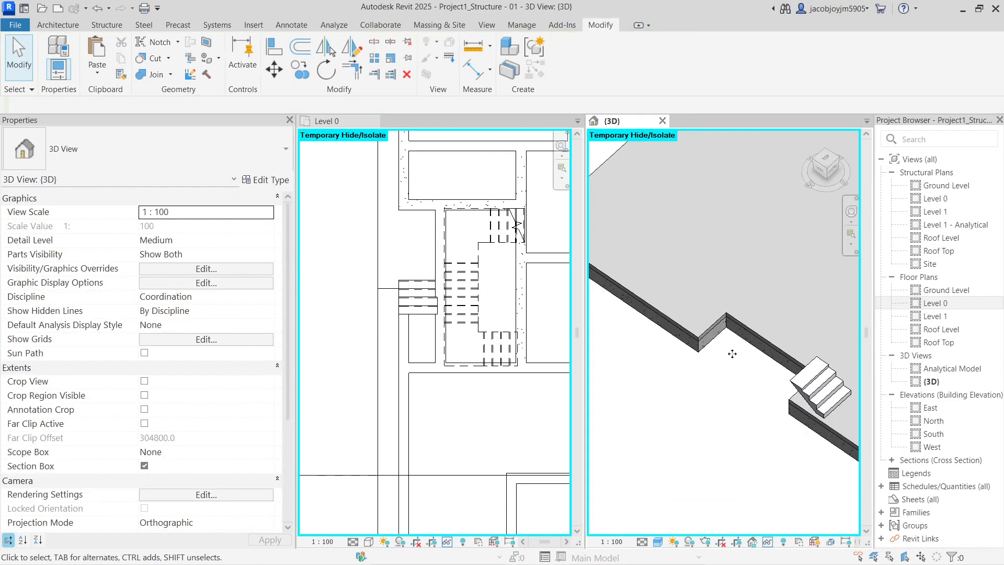
click(796, 417)
key(Escape)
key(t)
key(r)
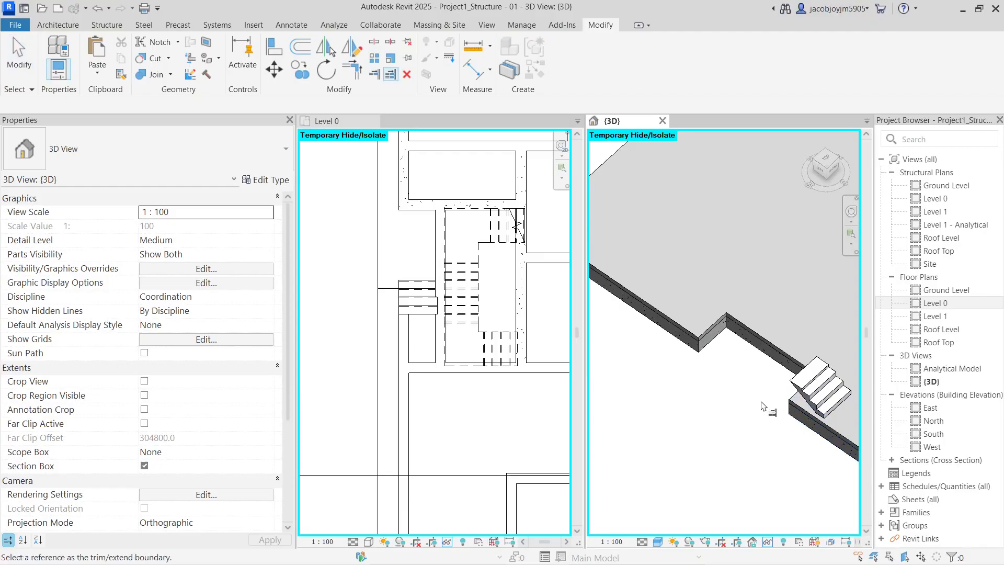
click(815, 433)
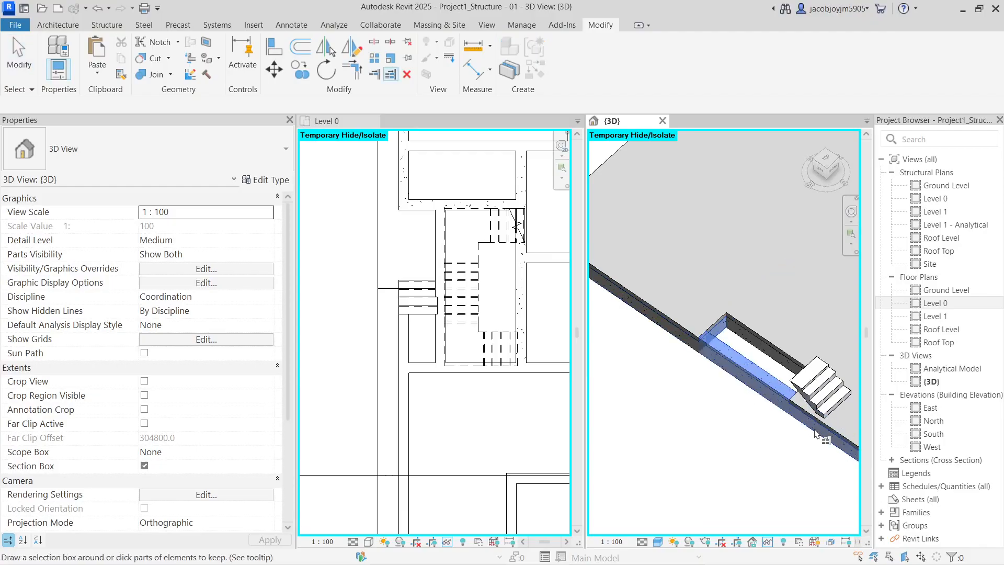
Edit the 6" floor slab's boundary sketch and finish edit mode
middle_drag(767, 341, 767, 341)
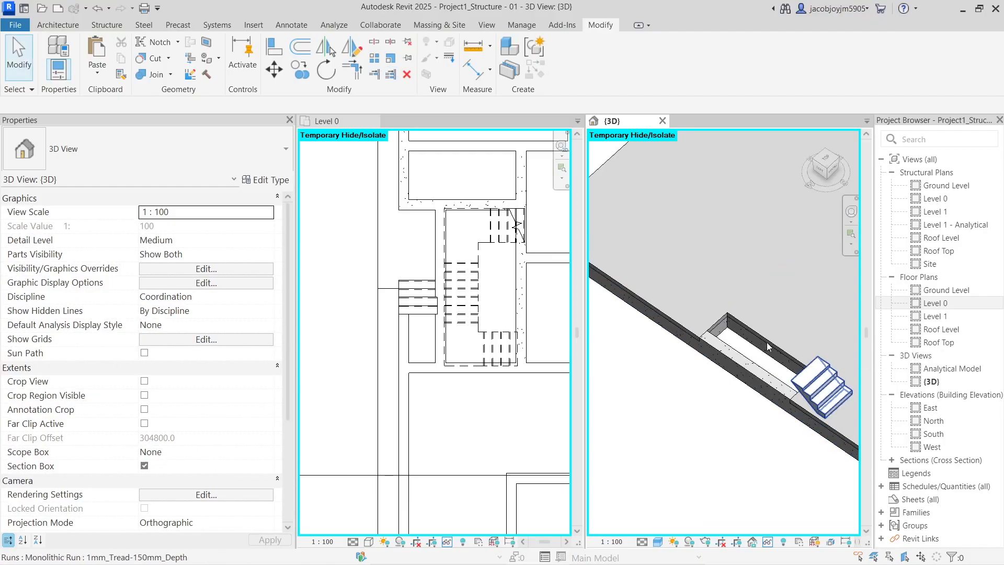
click(768, 342)
click(701, 249)
click(741, 286)
scroll(693, 325, down, 2)
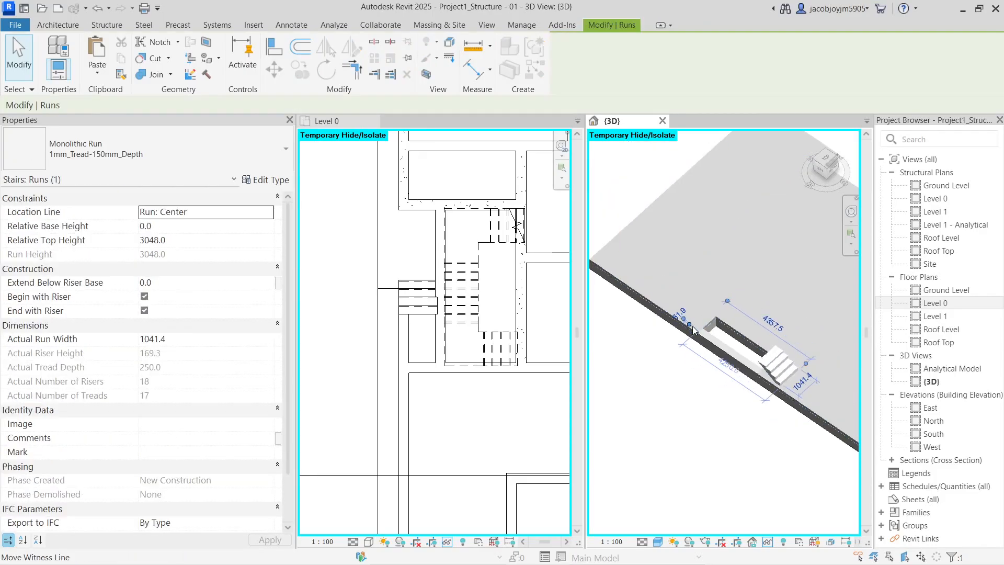
click(661, 230)
double_click(711, 245)
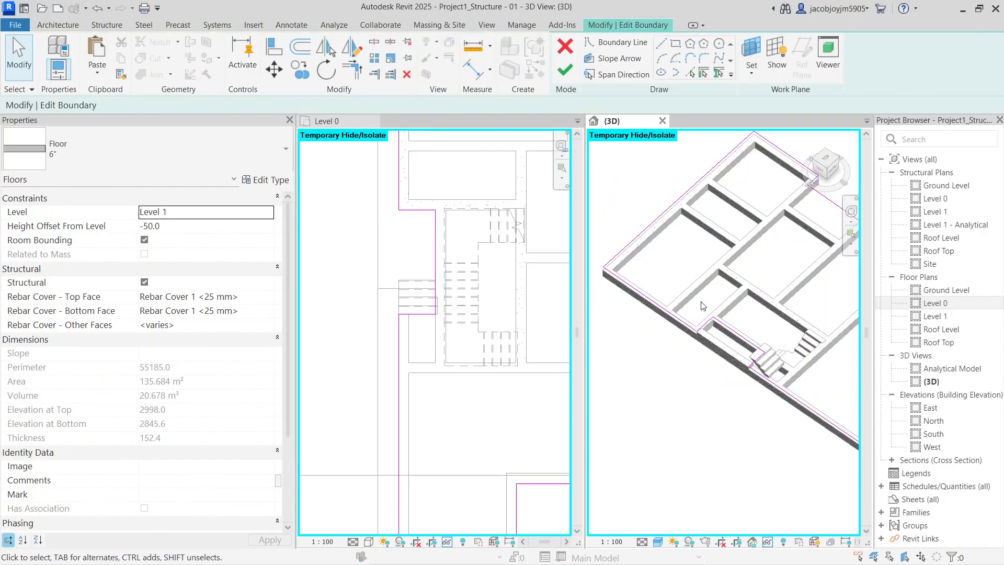
scroll(826, 447, down, 1)
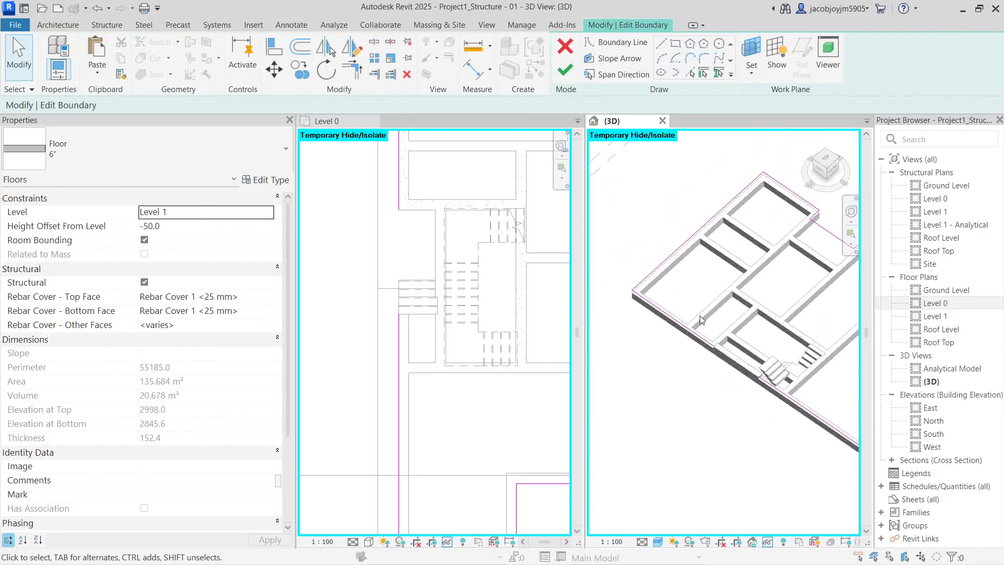
key(Escape)
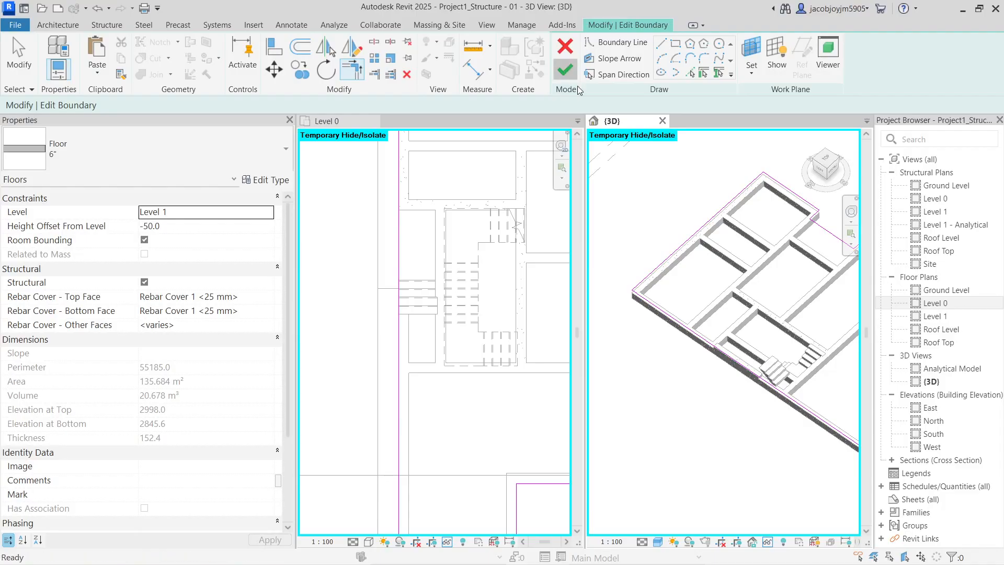
click(566, 73)
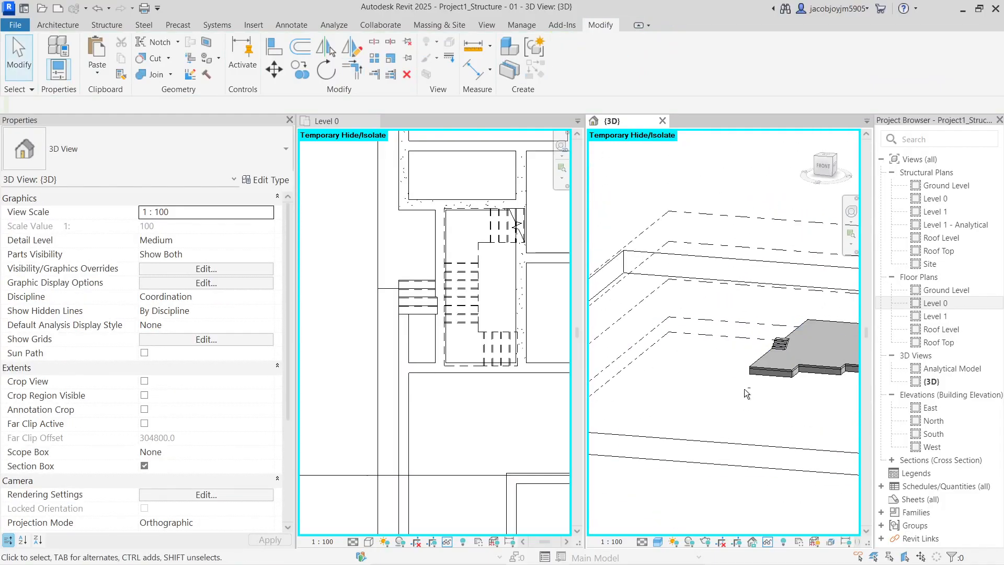
Orbit over the floor from a steeper angle and reopen its boundary sketch
click(777, 357)
shift+middle_drag(777, 358, 751, 399)
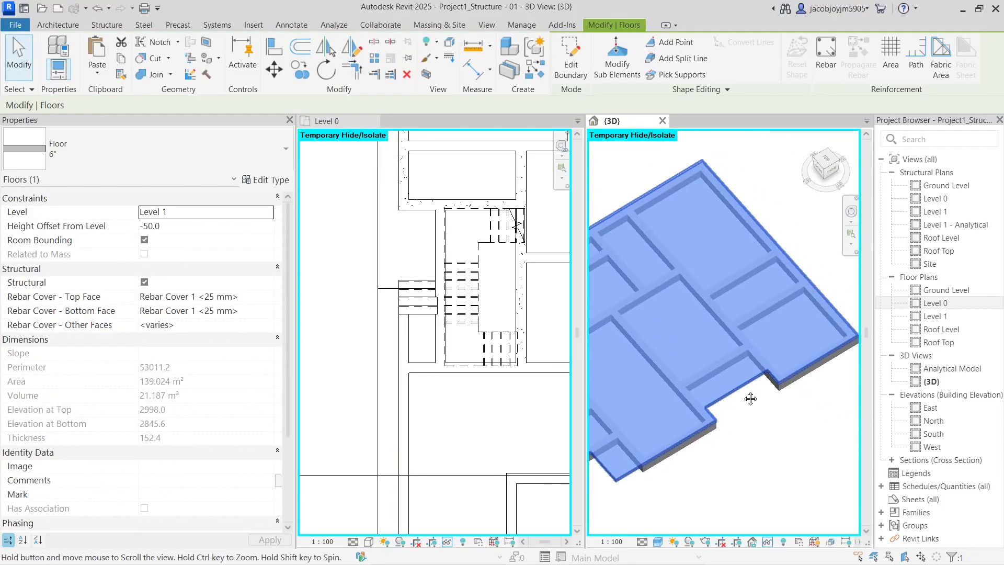
click(719, 443)
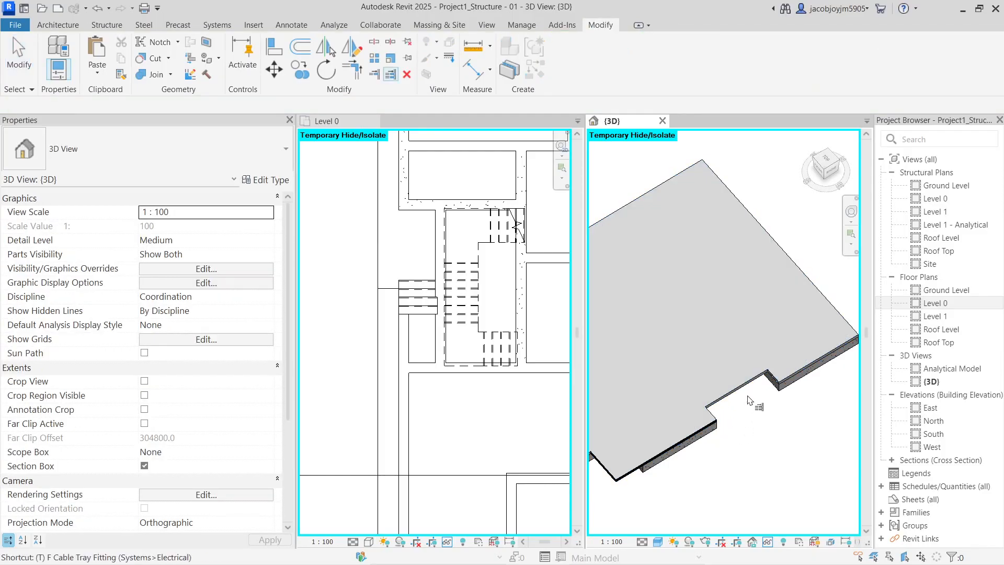
scroll(753, 392, up, 3)
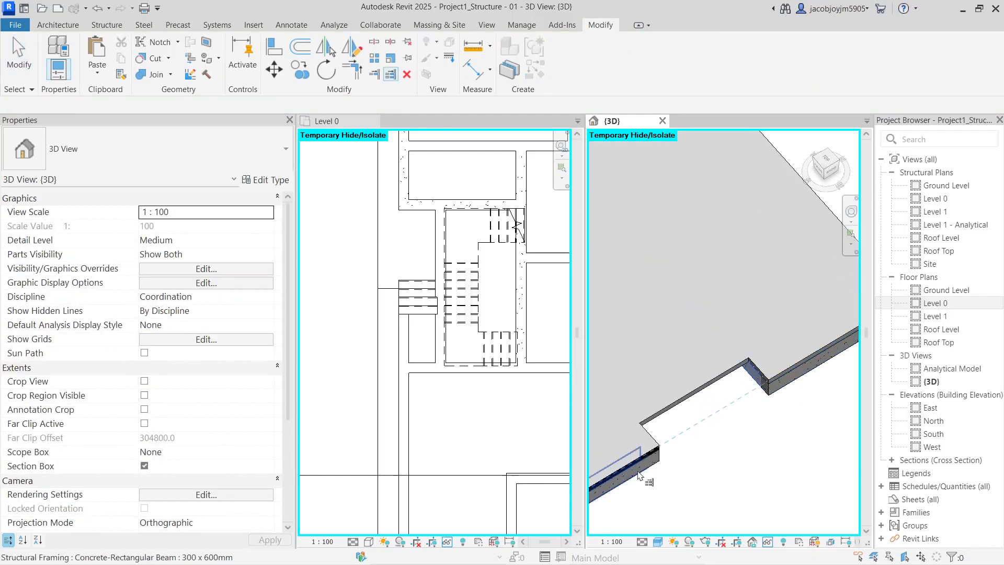
click(689, 381)
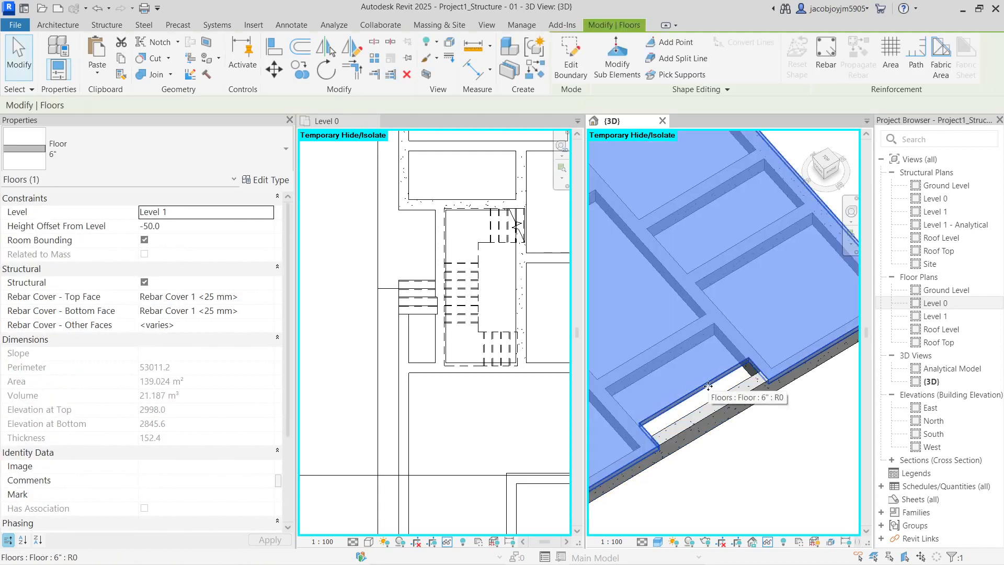
double_click(701, 391)
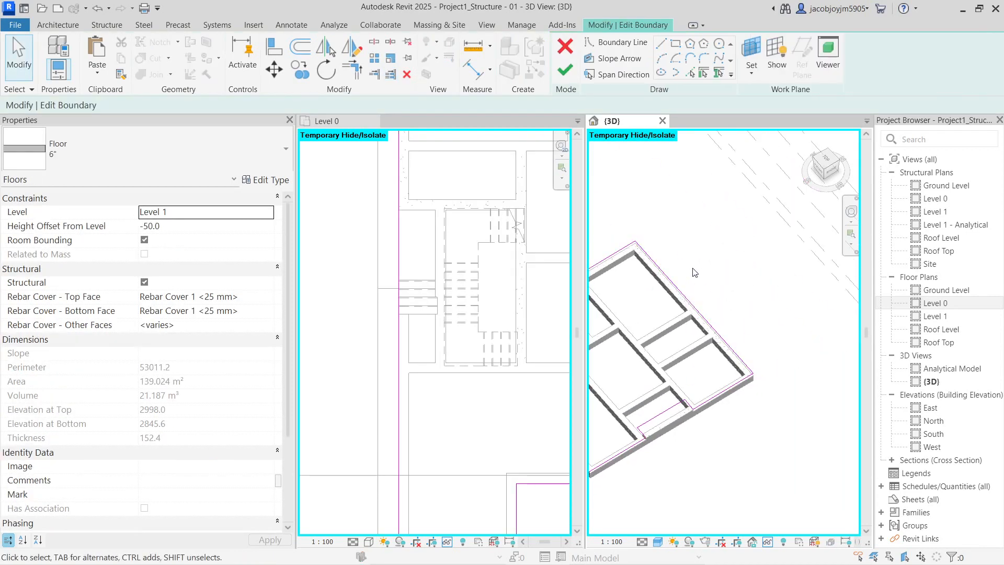
Adjust the boundary lines and finish, leaving one solid slab across the footprint
drag(753, 483, 782, 477)
click(751, 447)
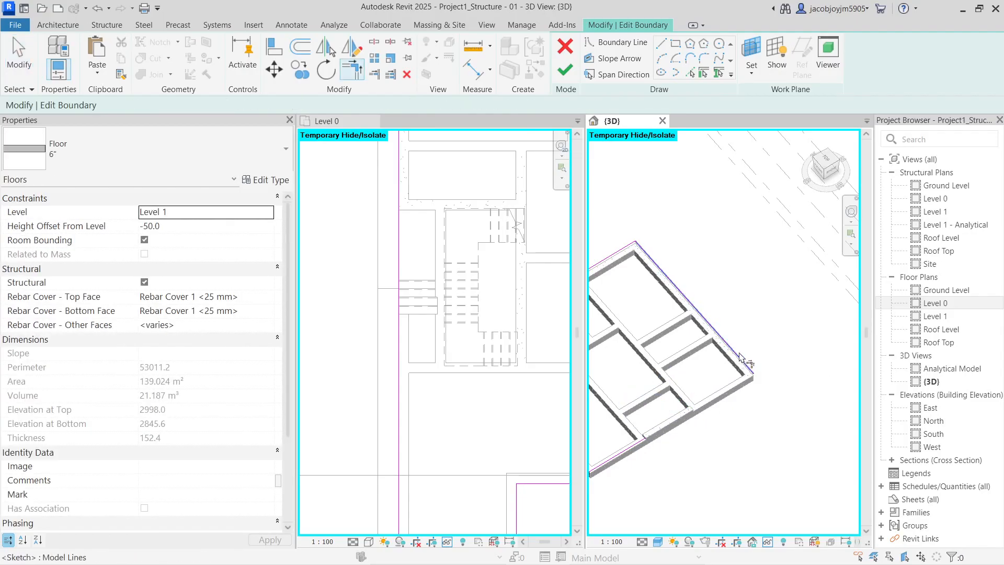
scroll(689, 419, down, 2)
shift+middle_drag(690, 418, 768, 407)
middle_drag(660, 433, 750, 437)
shift+middle_drag(729, 388, 606, 160)
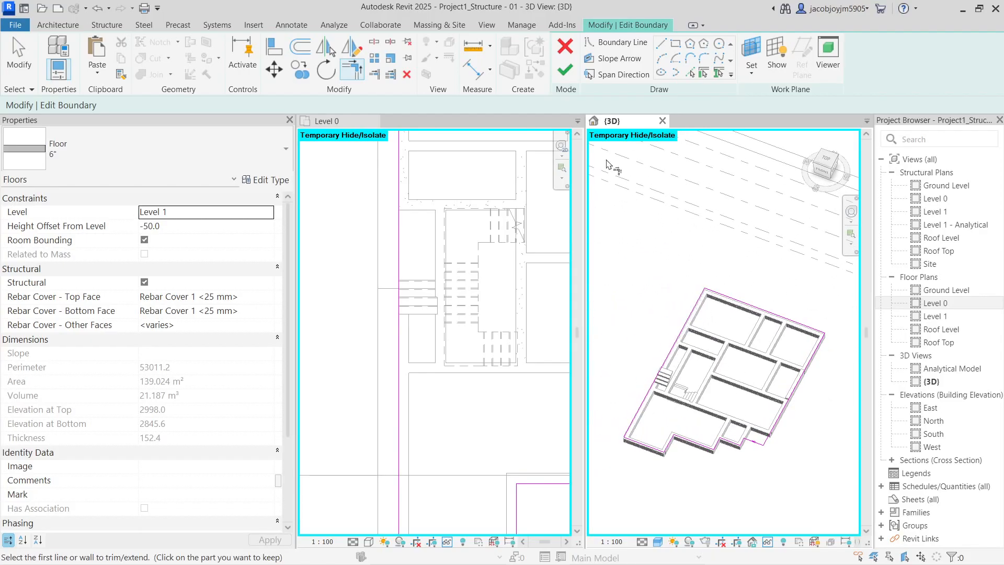
click(574, 71)
click(741, 464)
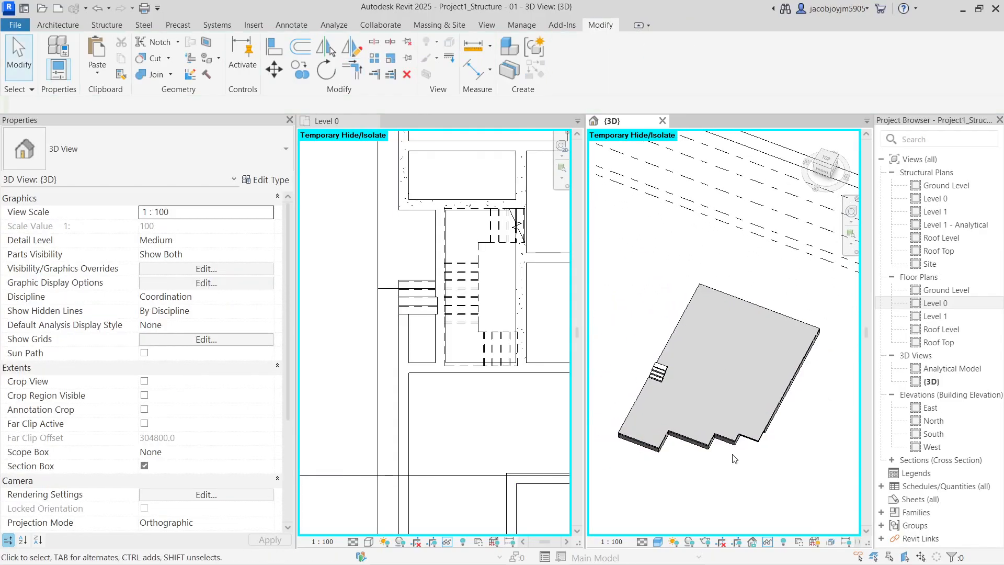
Restore the hidden linked model with HR and orbit to show the wall tops
key(h)
key(r)
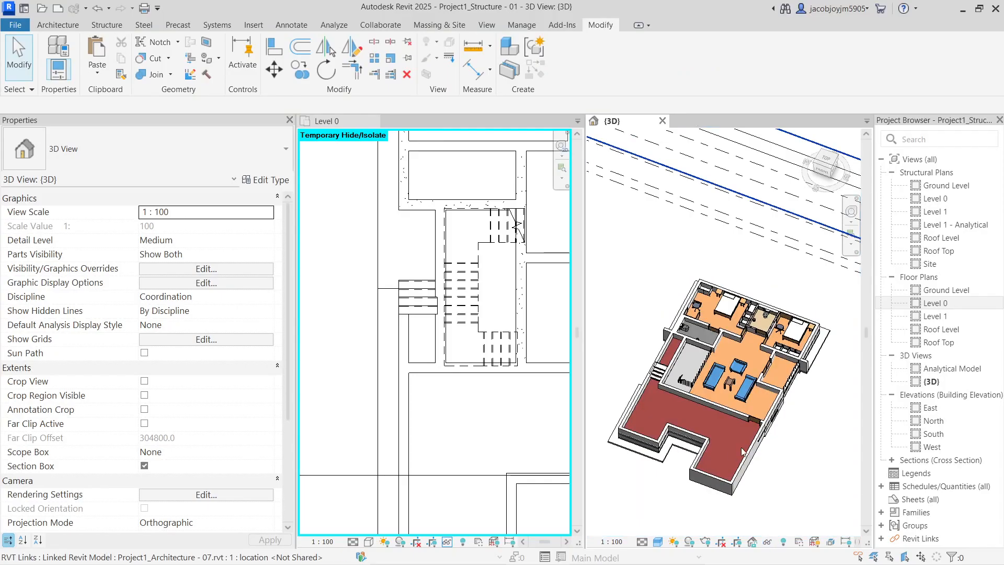
click(736, 482)
mouse_move(736, 482)
shift+middle_down()
mouse_move(732, 517)
mouse_move(727, 476)
shift+middle_up()
scroll(727, 476, up, 8)
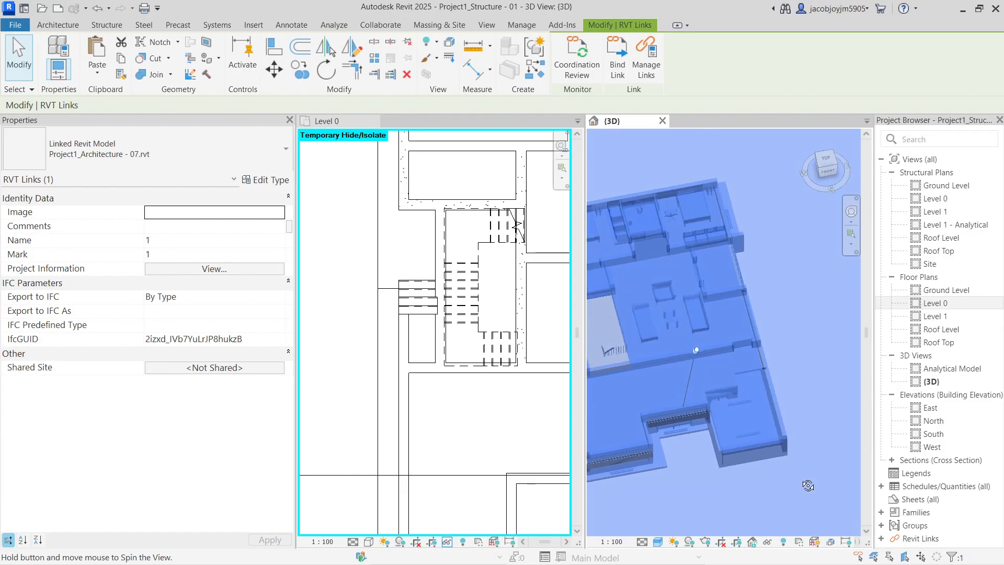
shift+middle_drag(729, 442, 784, 472)
click(785, 473)
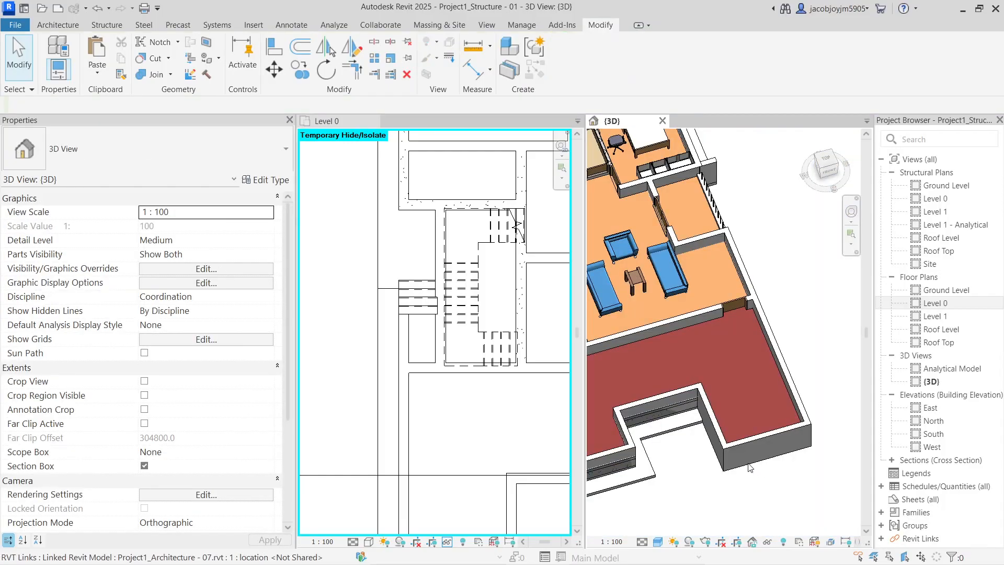
Select three Wall-Ext_215Bwk walls inside the linked model around the slab notch
key(Tab)
click(749, 466)
shift+middle_drag(695, 464, 720, 485)
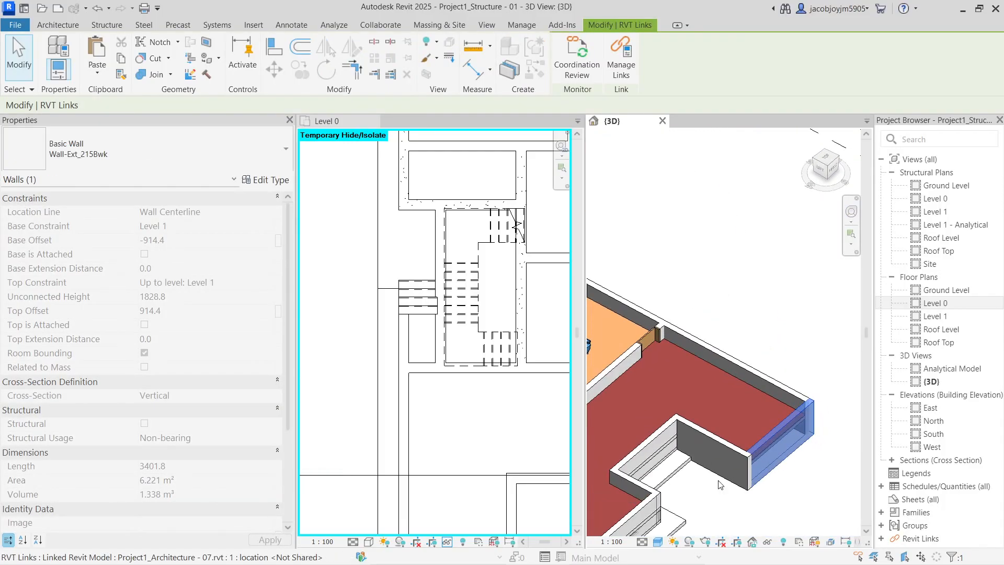
ctrl+click(717, 479)
shift+middle_drag(717, 479, 768, 462)
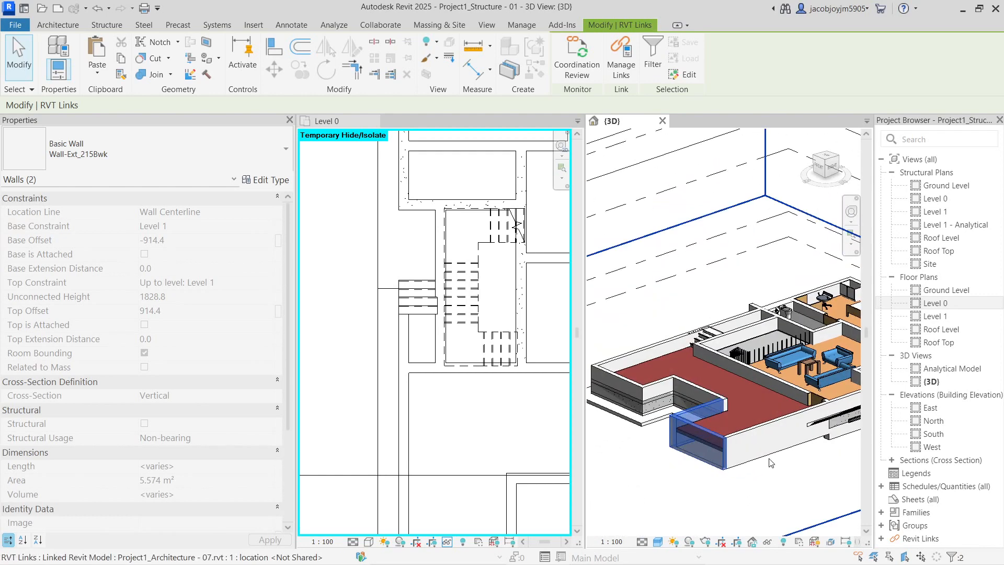
ctrl+click(766, 458)
shift+middle_drag(755, 446, 808, 475)
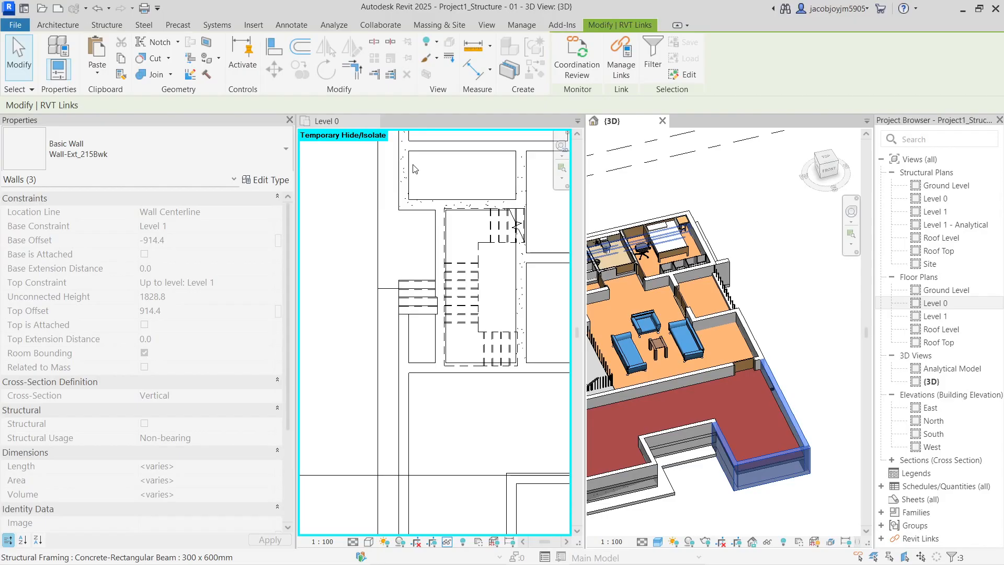
Paste the walls Aligned to Same Place, accept duplicate types, and hide the link
click(97, 73)
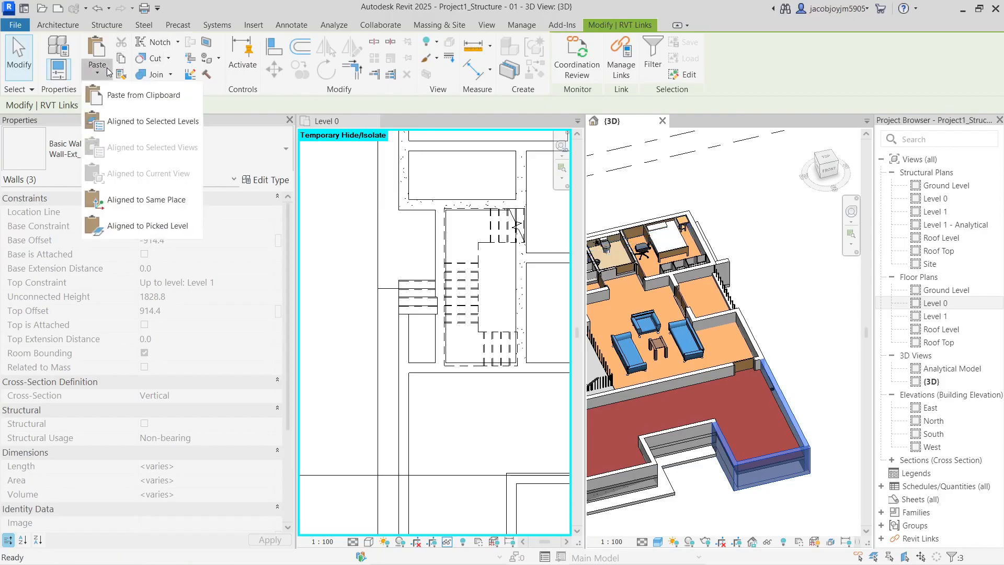
click(154, 200)
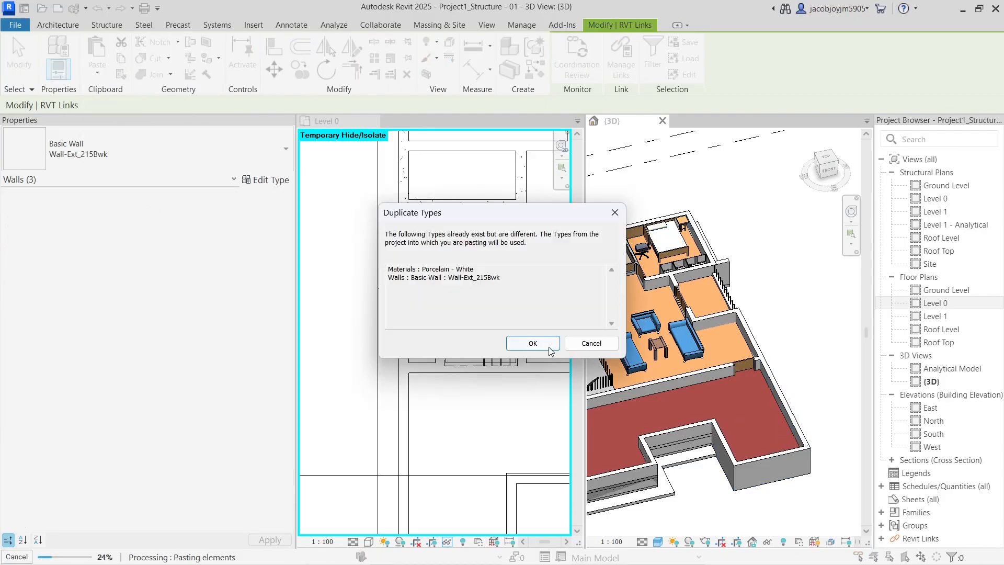
click(549, 349)
key(Escape)
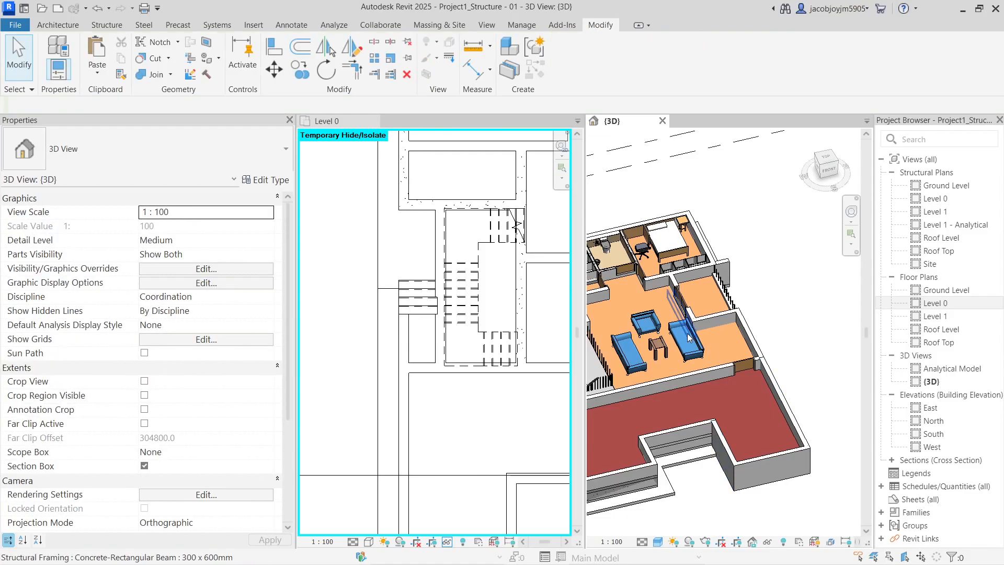
click(668, 336)
key(h)
key(h)
shift+middle_drag(752, 372, 715, 453)
In the floor's boundary sketch, move lines to the slab edges and delete two leftover lines
click(718, 366)
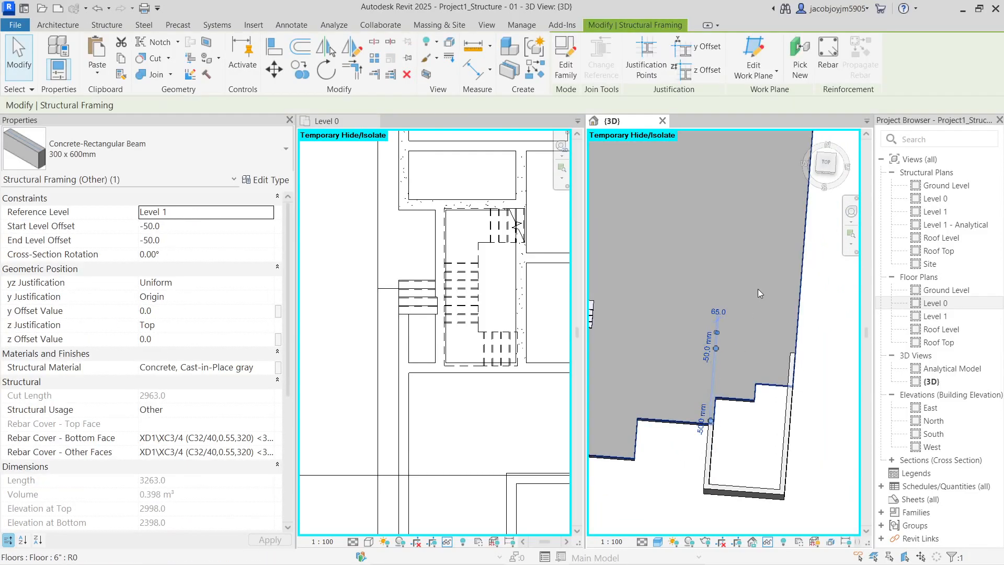
double_click(758, 290)
click(821, 170)
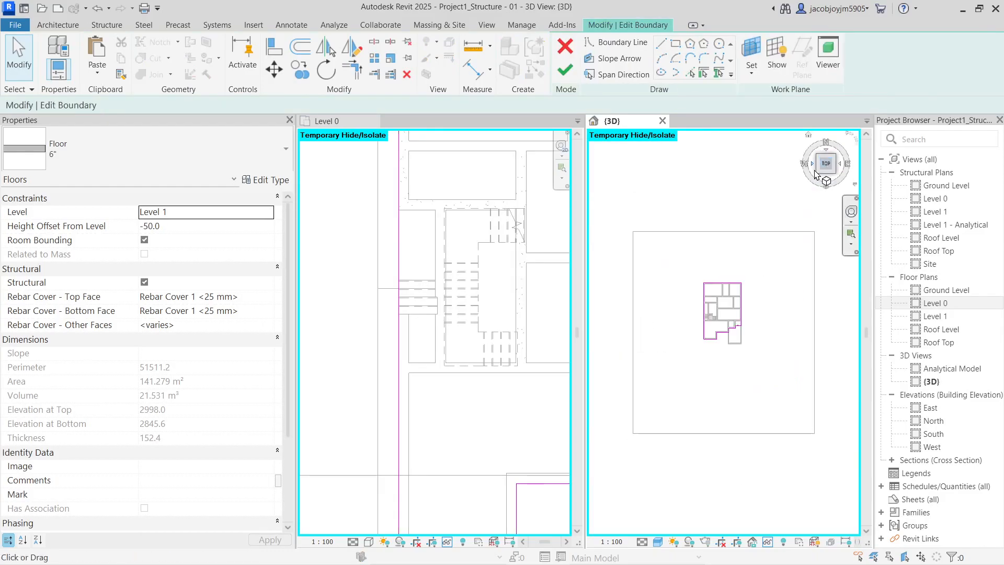
scroll(738, 334, up, 8)
click(732, 296)
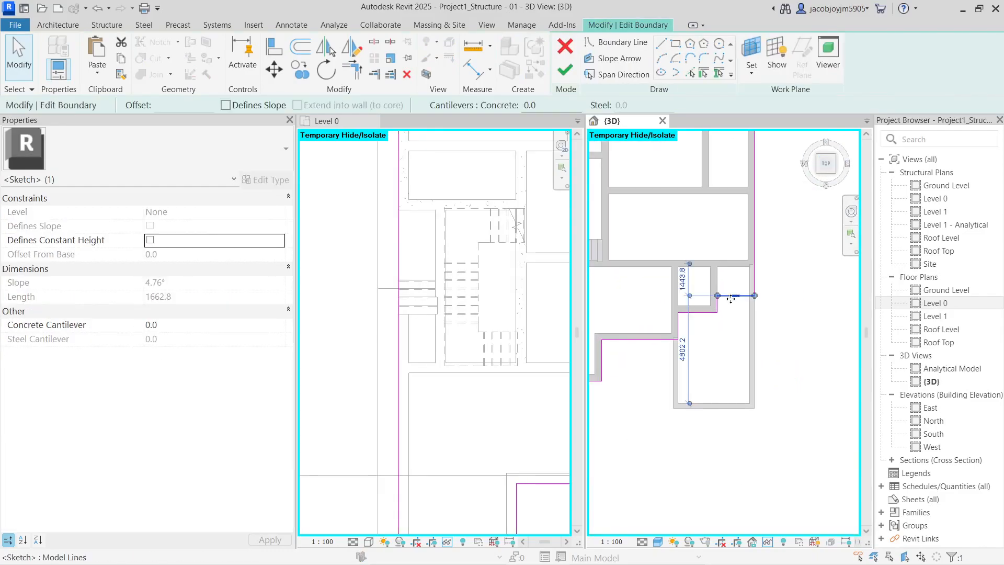
drag(731, 298, 726, 470)
mouse_move(713, 412)
mouse_down()
mouse_move(621, 417)
mouse_move(648, 416)
mouse_up()
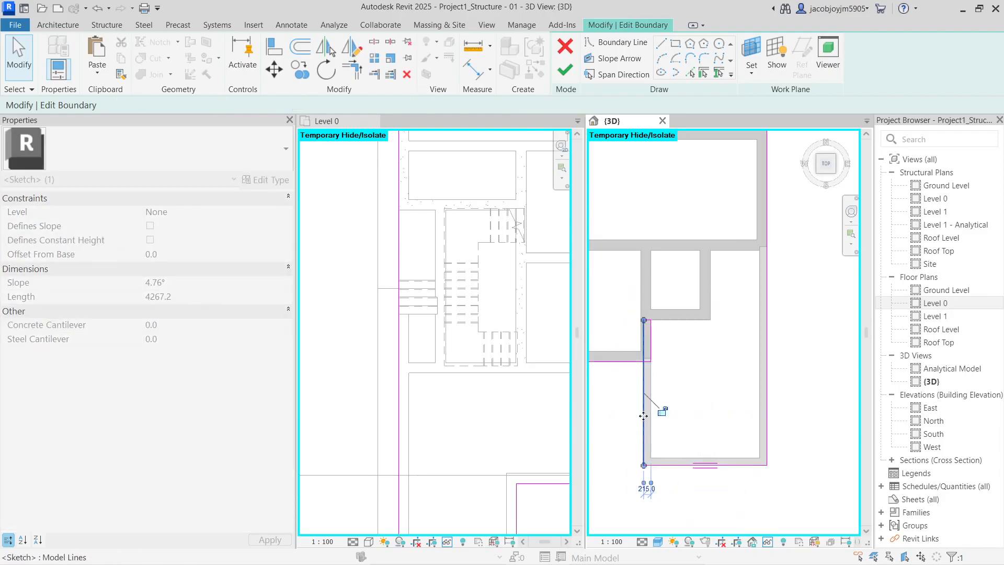
click(622, 261)
key(Delete)
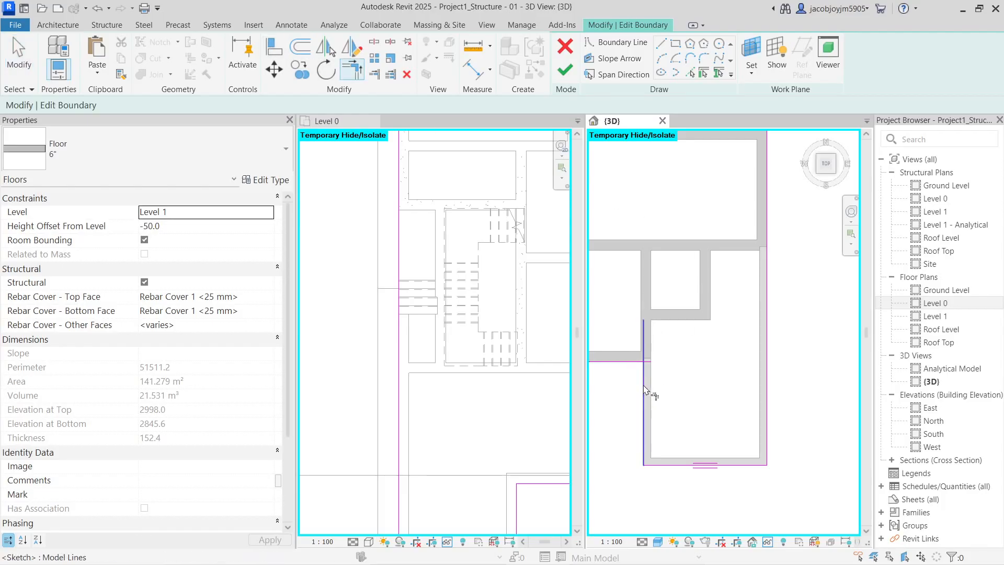
Finish the floor edit, choosing not to attach walls to it
click(565, 70)
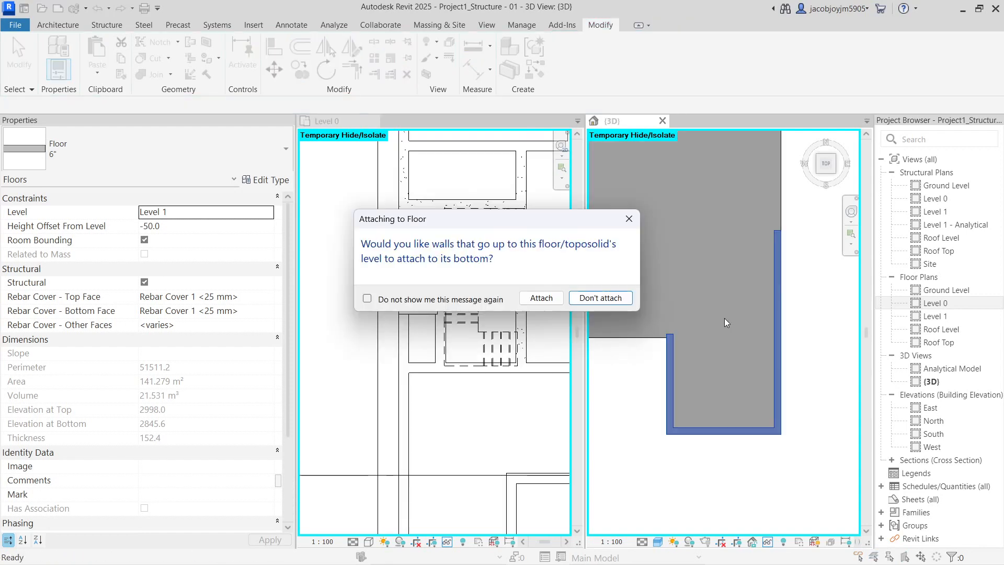
click(661, 358)
mouse_move(719, 328)
shift+middle_down()
mouse_move(737, 371)
mouse_move(753, 368)
mouse_move(769, 401)
mouse_move(713, 343)
shift+middle_up()
key(Escape)
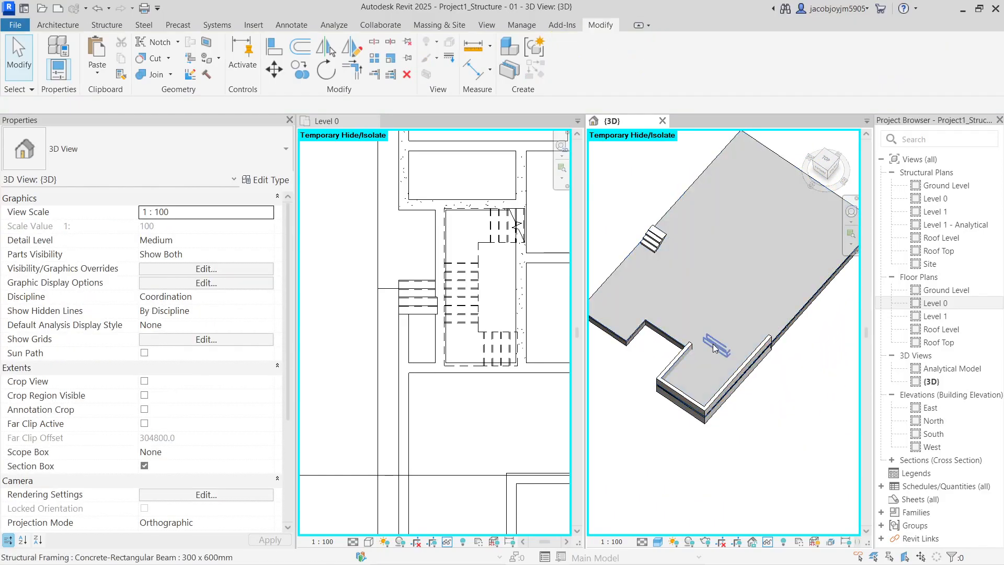
Delete the three short pasted walls at the slab corner
click(713, 280)
shift+middle_drag(713, 279, 842, 287)
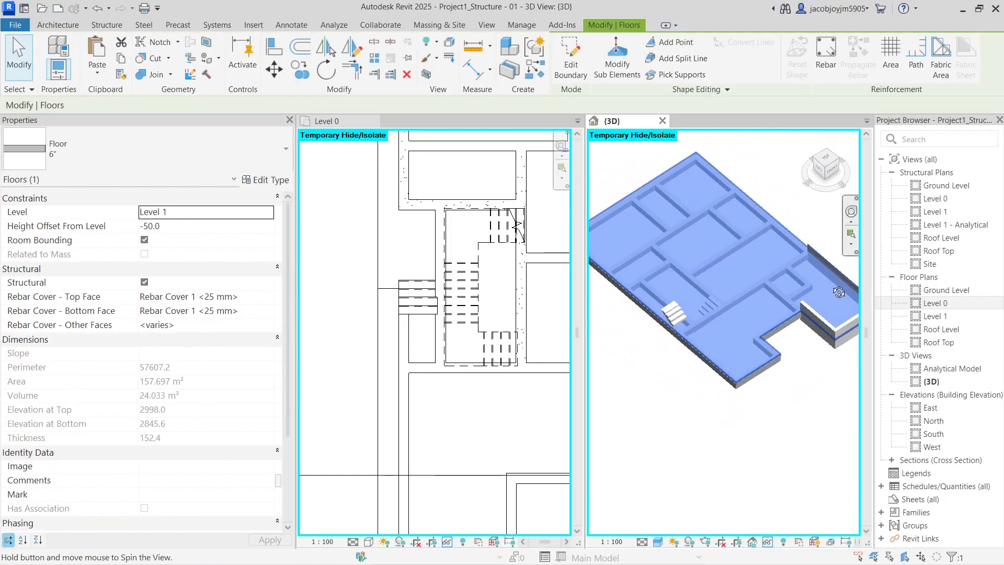
middle_drag(796, 337, 715, 397)
scroll(732, 393, up, 2)
click(736, 393)
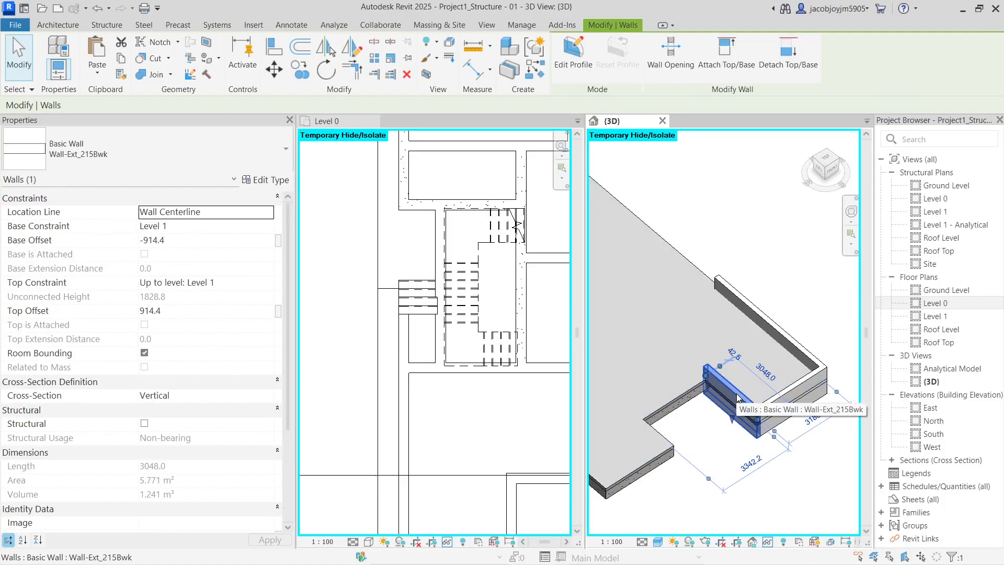
key(Delete)
click(788, 404)
key(Delete)
click(798, 346)
key(Delete)
click(695, 403)
shift+middle_drag(695, 403, 597, 373)
shift+middle_drag(669, 390, 763, 387)
Place a 300 x 600mm concrete beam along the slab edge using BM with Pick Lines
key(b)
key(m)
click(619, 59)
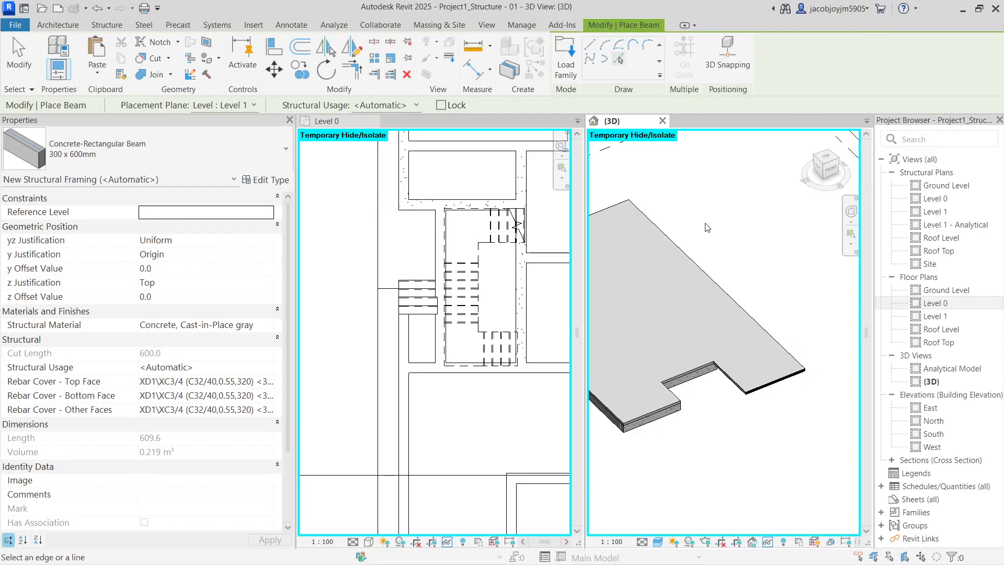
scroll(737, 376, up, 2)
click(788, 387)
shift+middle_drag(738, 439, 622, 433)
middle_drag(826, 397, 648, 426)
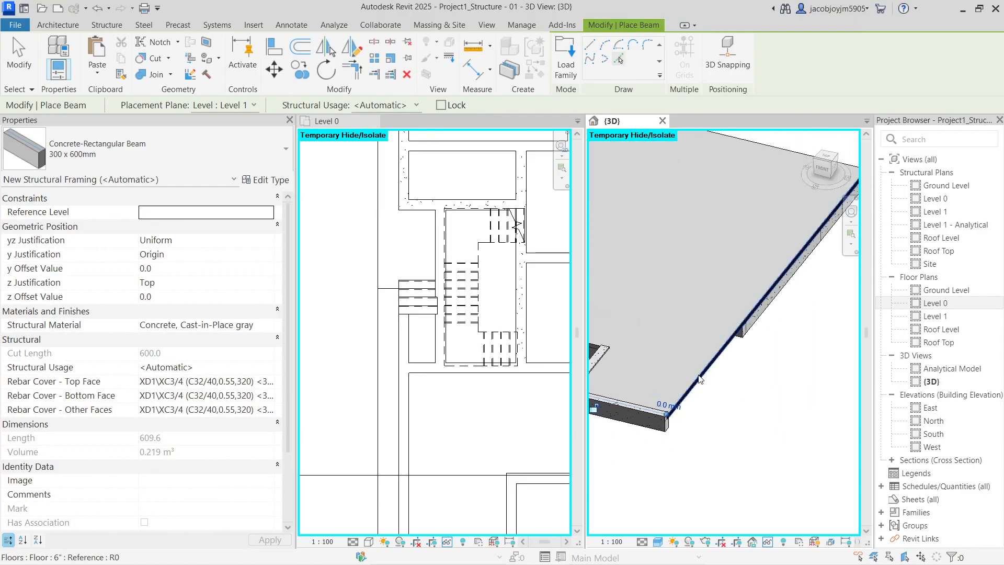
key(Escape)
key(Escape)
Join the right and front-left edge beams at their corner with Trim/Extend to Corner
click(764, 310)
shift+middle_drag(767, 381, 782, 450)
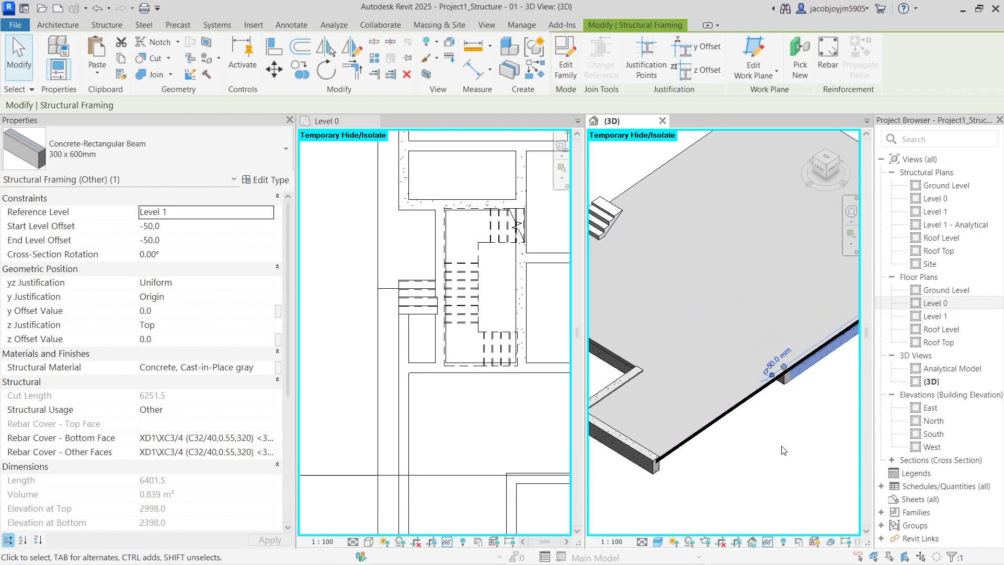
click(655, 467)
click(676, 479)
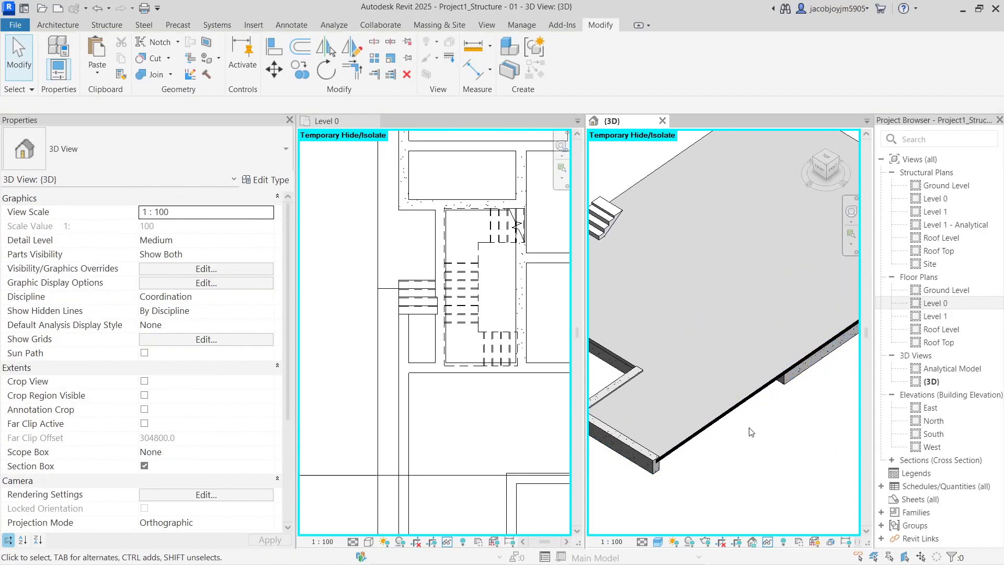
key(t)
key(r)
click(802, 369)
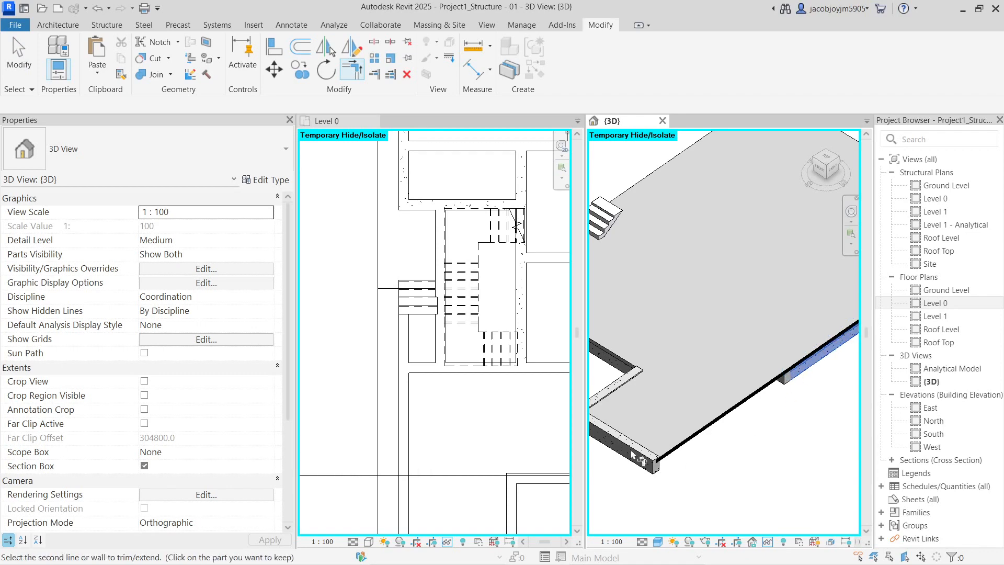
click(644, 458)
key(Escape)
Set both edge beams' start and end level offsets to -50 mm
click(644, 371)
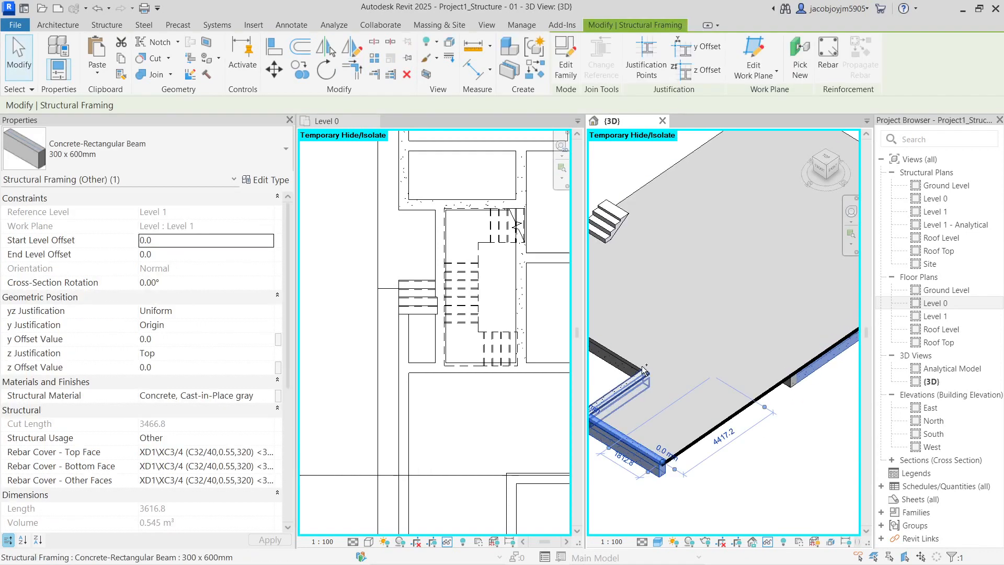
ctrl+click(642, 384)
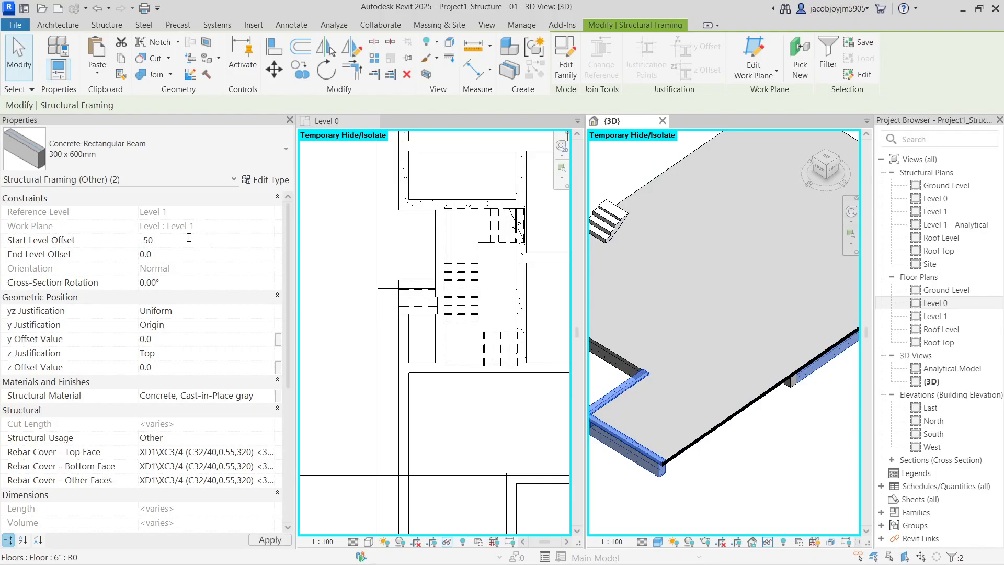
key(Tab)
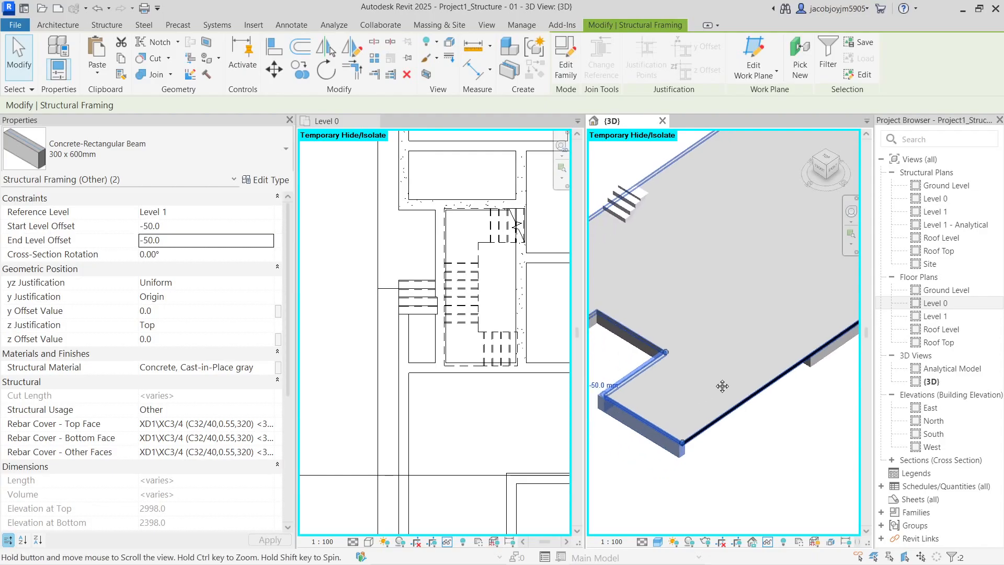
click(651, 469)
Join the lower-left beam with the other edge beam at the second corner
key(t)
key(r)
click(636, 427)
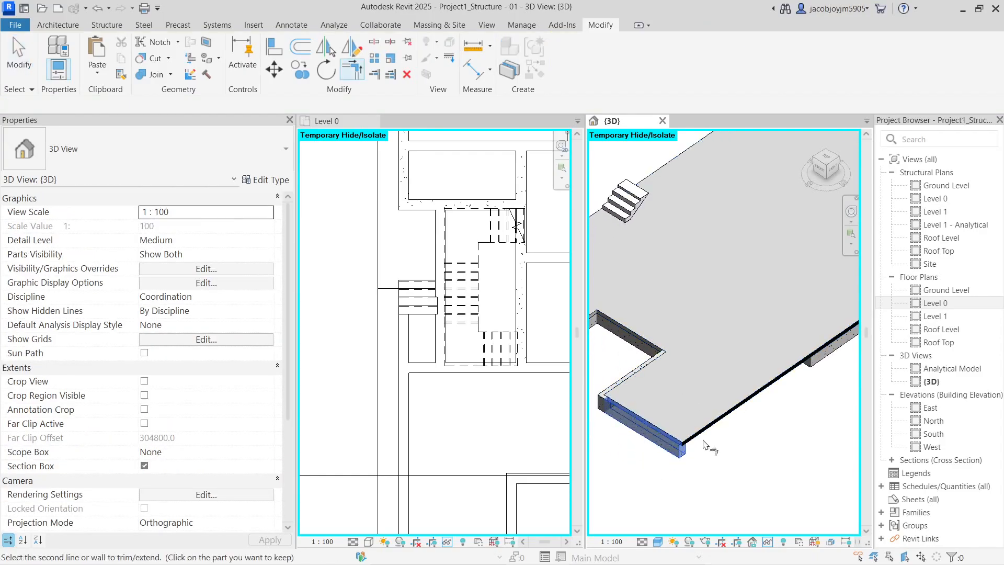
click(835, 389)
key(Escape)
key(Escape)
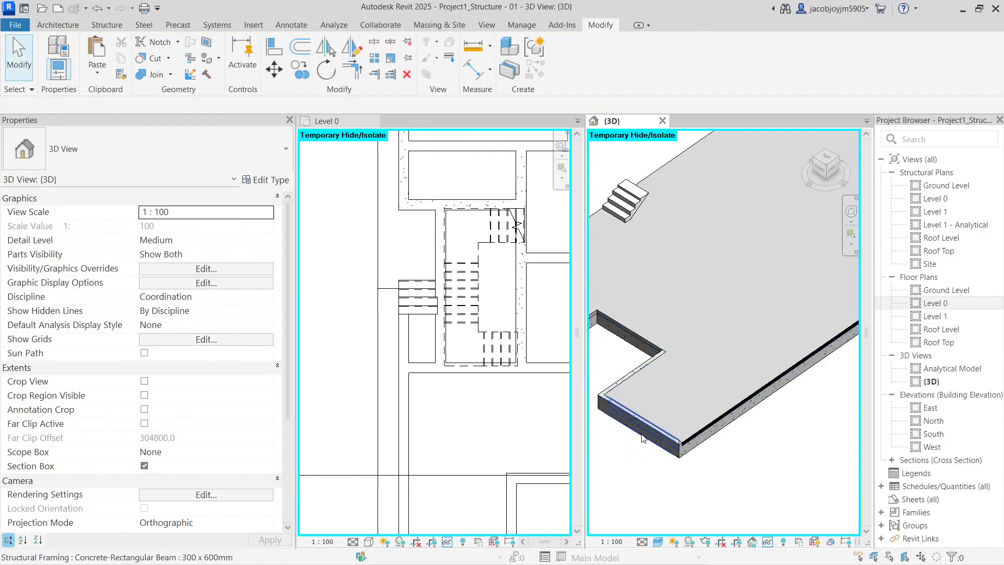
click(644, 431)
scroll(645, 432, up, 2)
scroll(645, 431, up, 3)
key(Escape)
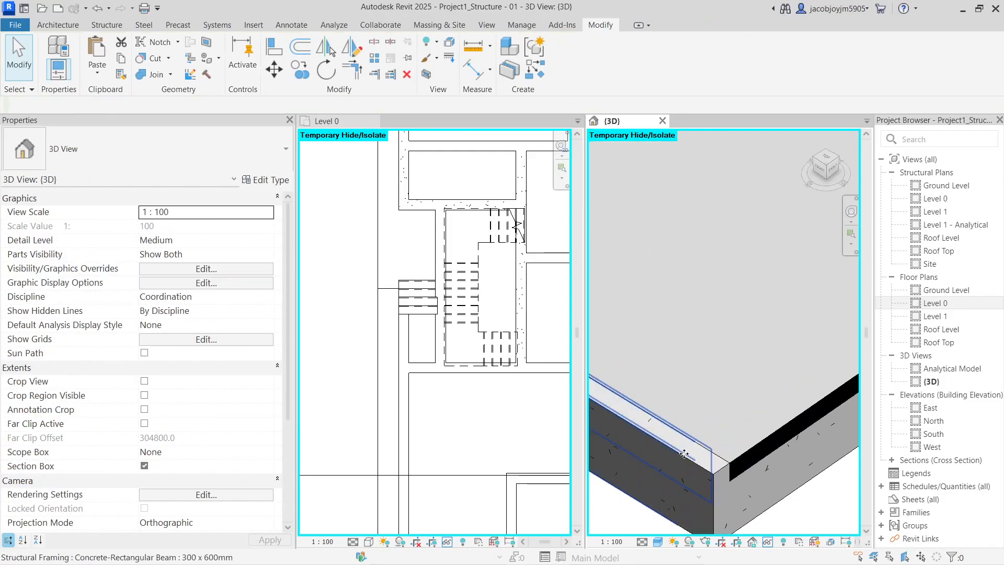
key(l)
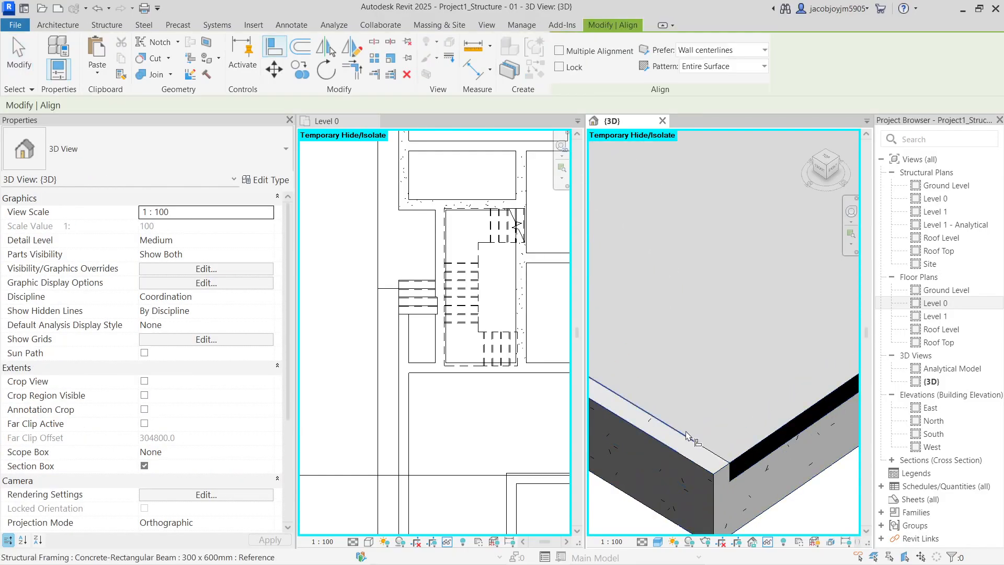
Reset the floor slab's height offset from level to 0.0
scroll(687, 442, down, 2)
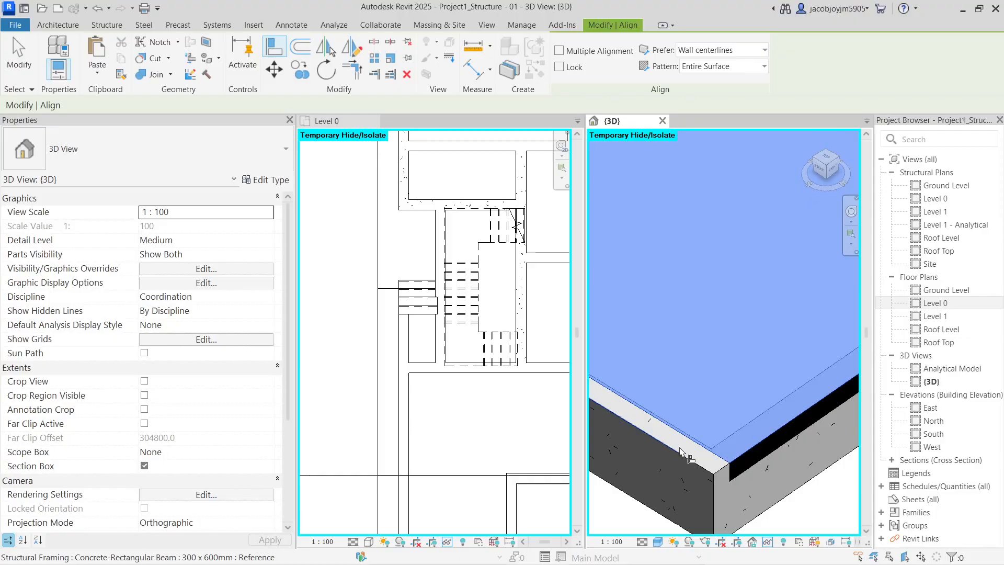
scroll(687, 443, down, 2)
key(Escape)
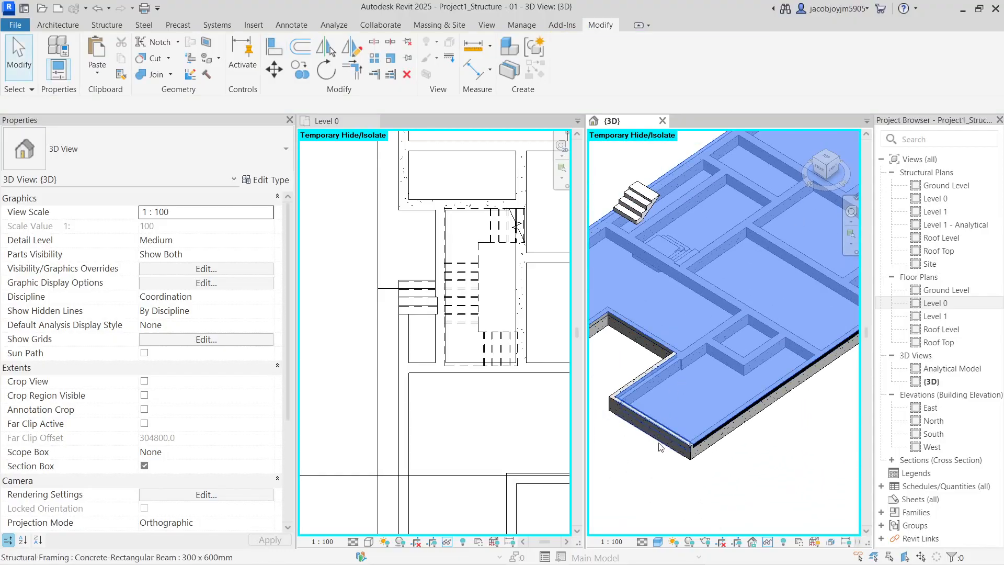
click(696, 376)
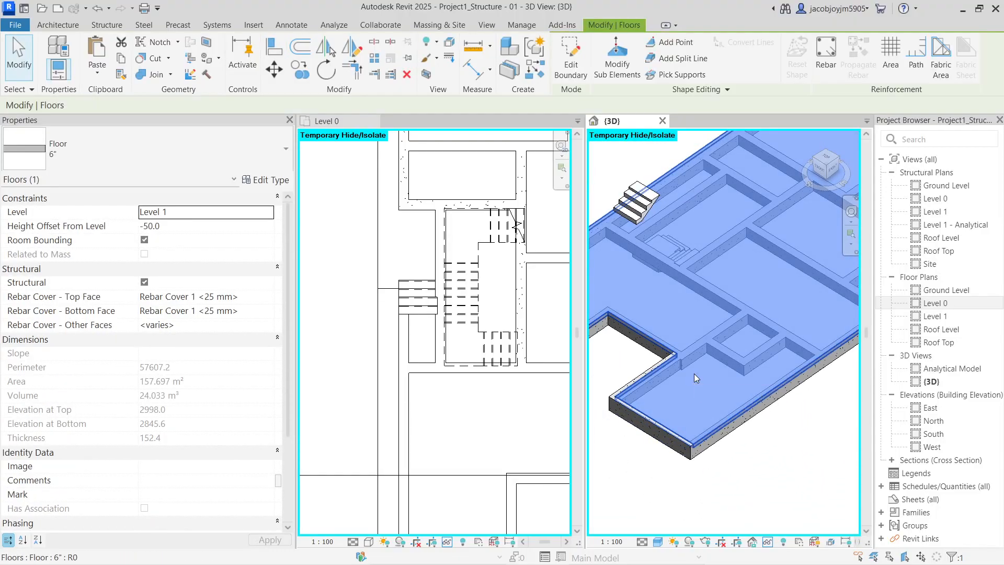
click(188, 228)
text(0.0)
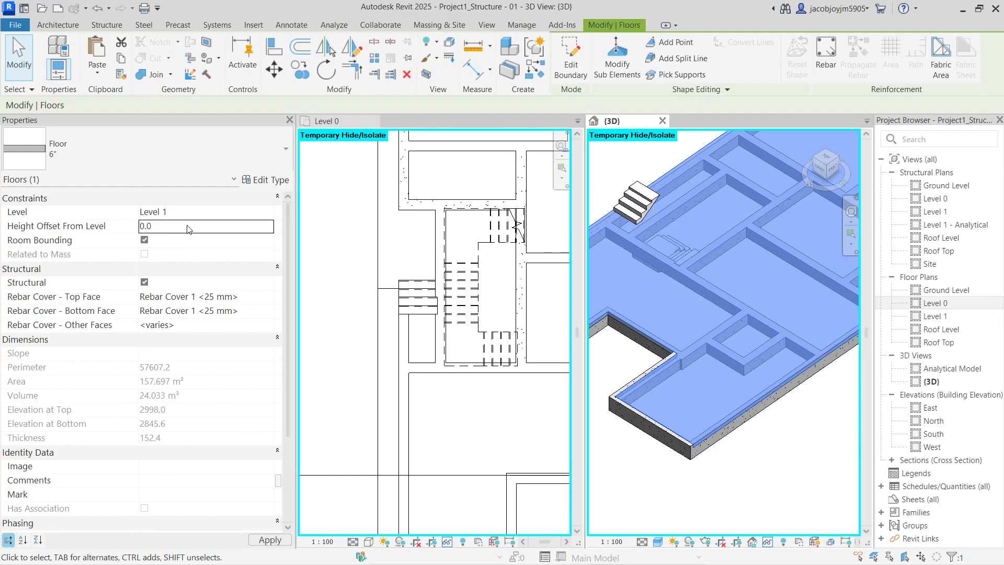
click(701, 489)
Align the first beam's side face flush with the floor slab edge using AL
key(a)
key(l)
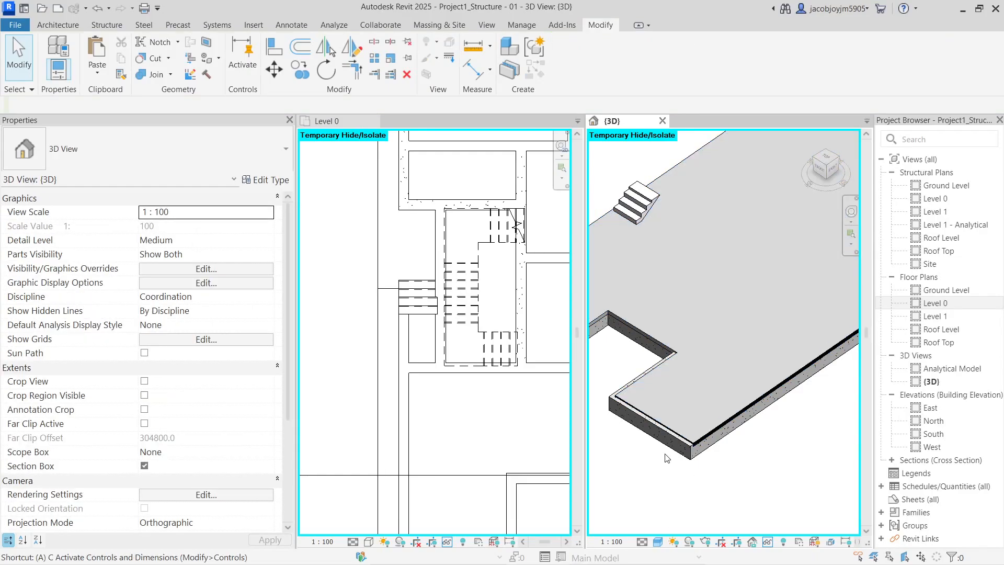
scroll(666, 458, up, 5)
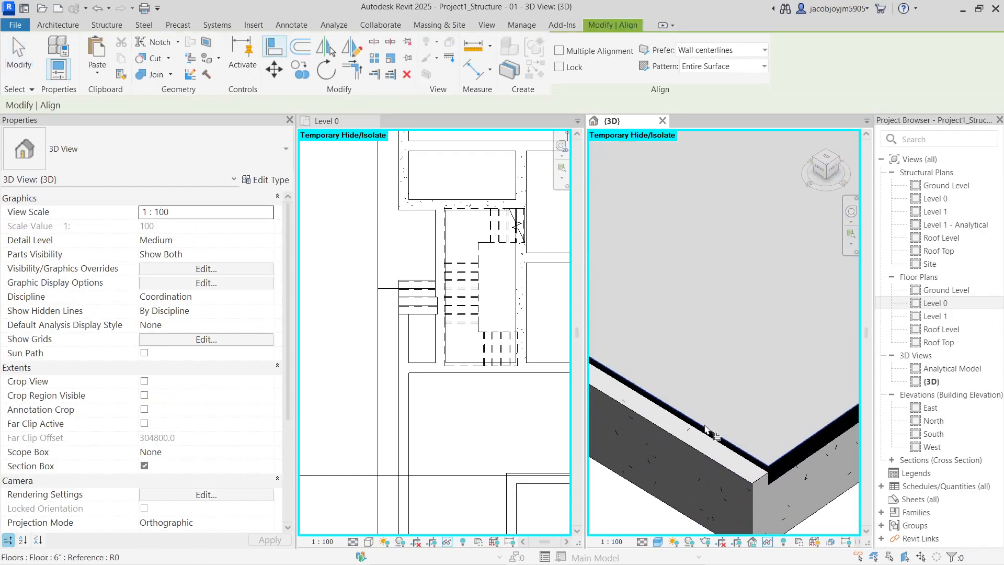
click(709, 433)
click(707, 459)
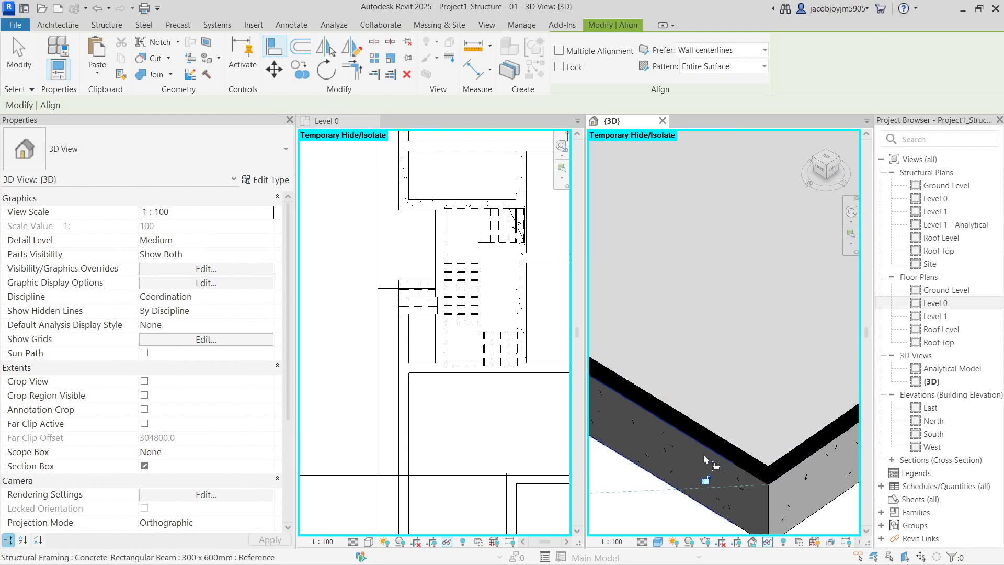
scroll(829, 443, down, 3)
scroll(785, 440, down, 3)
Align the front beam's side face to the slab's front edge and orbit to inspect it
shift+middle_drag(672, 443, 860, 457)
scroll(732, 451, up, 3)
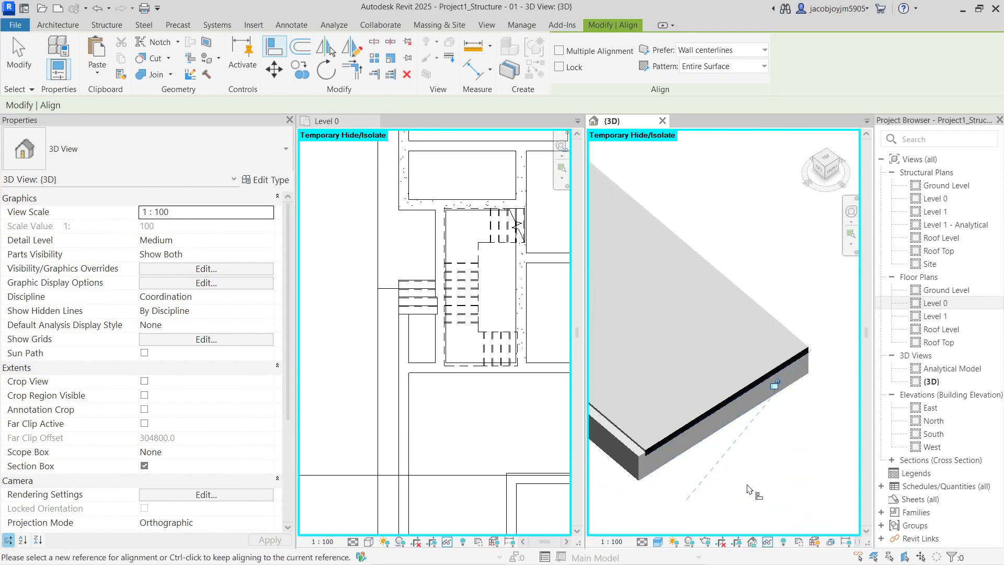
scroll(560, 460, up, 1)
scroll(792, 419, up, 5)
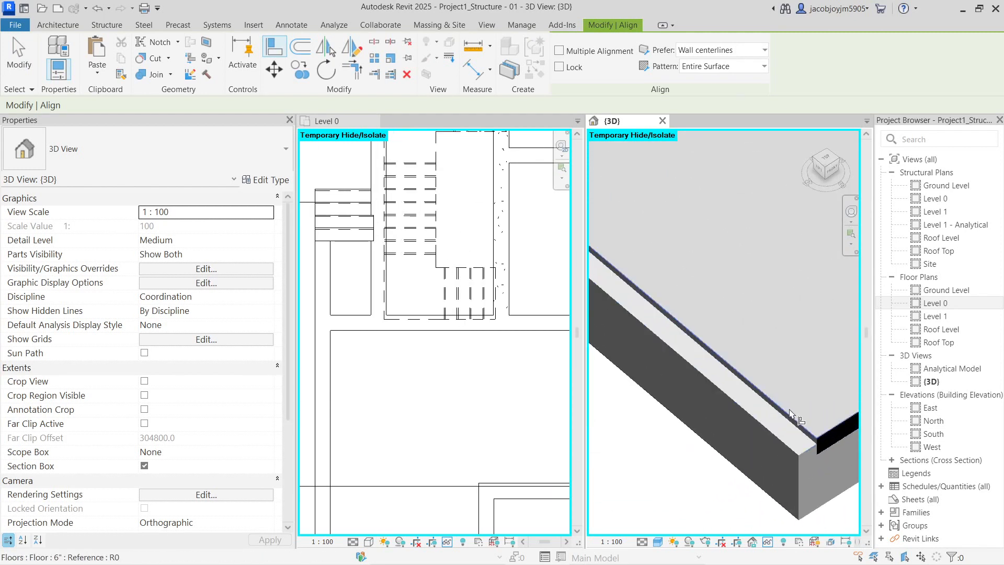
click(794, 419)
click(782, 440)
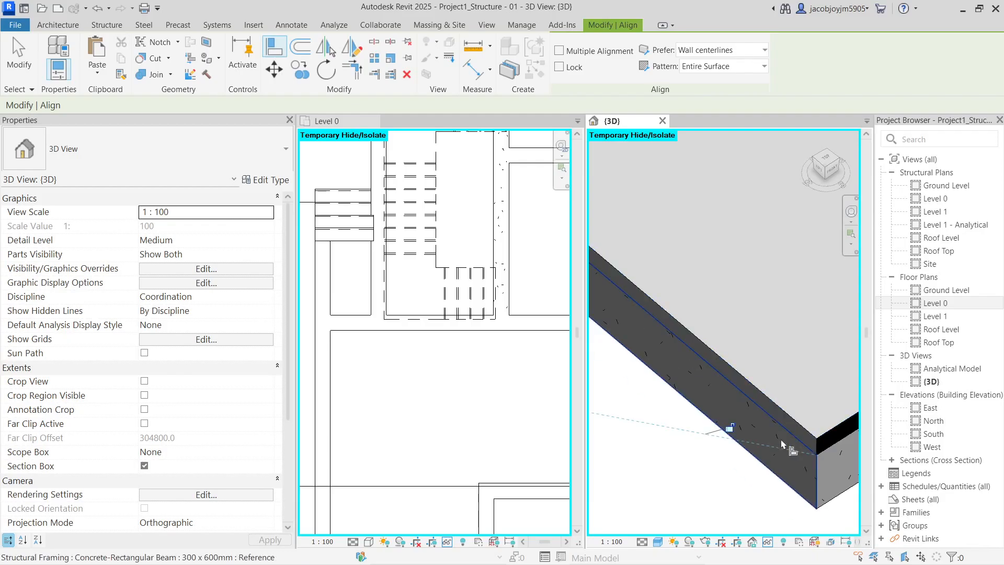
scroll(781, 439, down, 3)
key(Escape)
key(Escape)
scroll(782, 443, down, 4)
shift+middle_drag(783, 444, 724, 486)
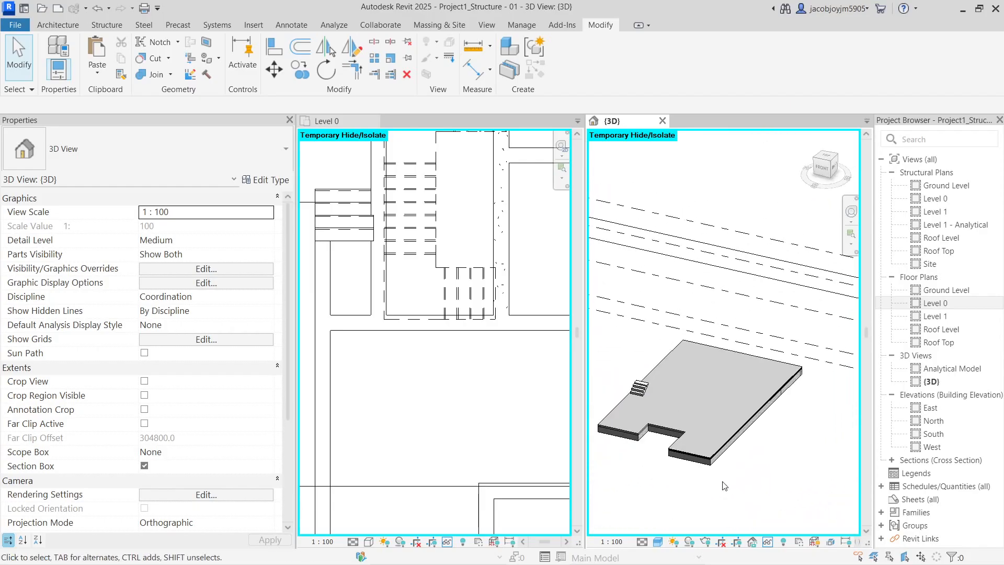
Restore temporarily hidden elements in 3D and turn the house to view it from above
key(r)
scroll(712, 413, up, 3)
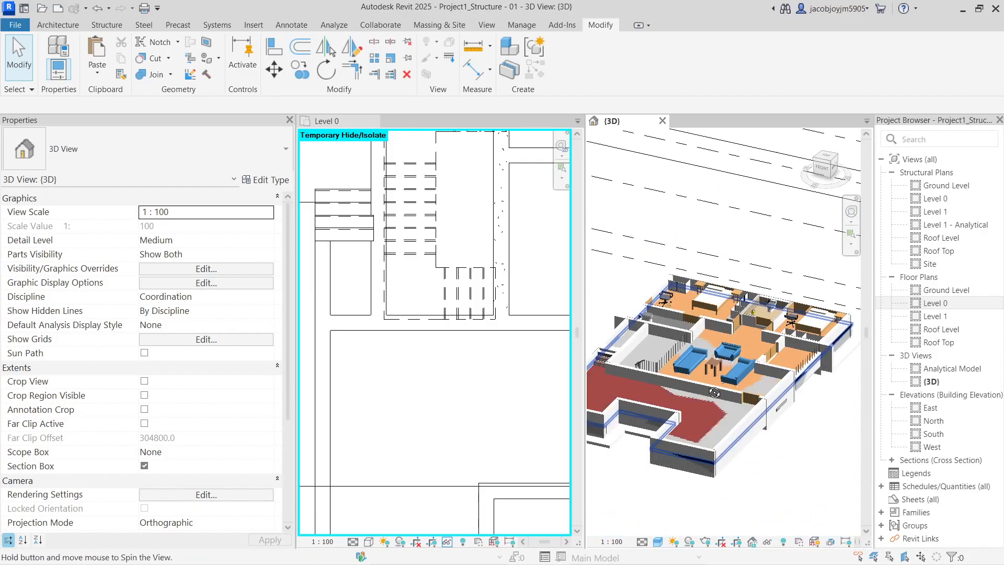
shift+middle_drag(715, 408, 782, 415)
scroll(783, 415, down, 2)
shift+middle_drag(730, 318, 605, 340)
scroll(416, 335, down, 4)
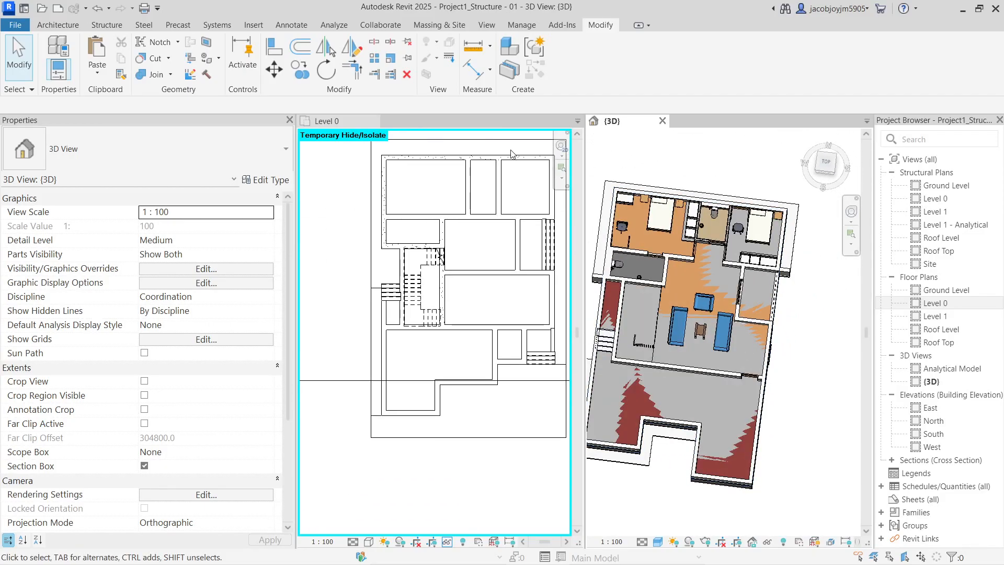
Close the Level 0 plan and open the Level 1 structural plan
click(340, 121)
click(373, 121)
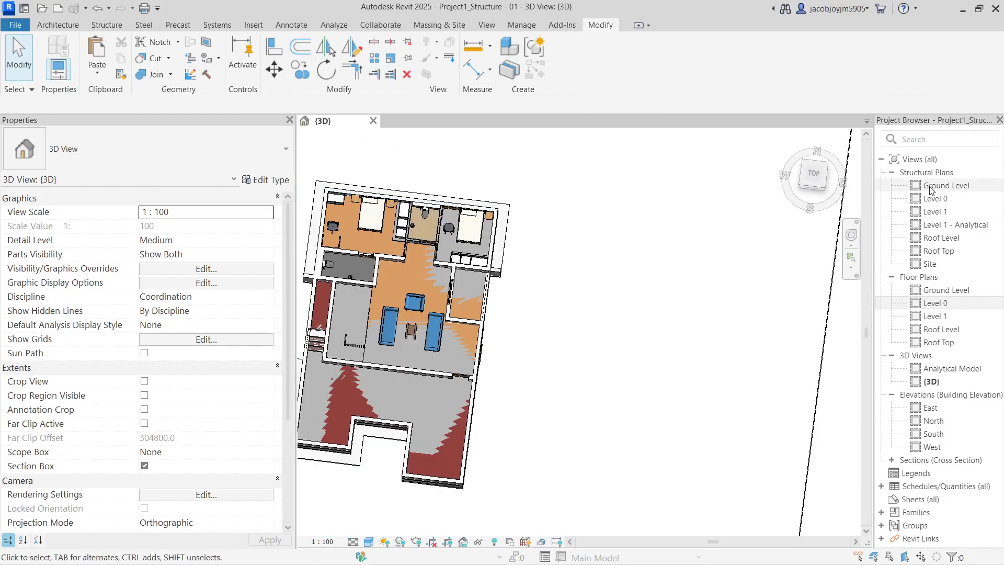
double_click(935, 211)
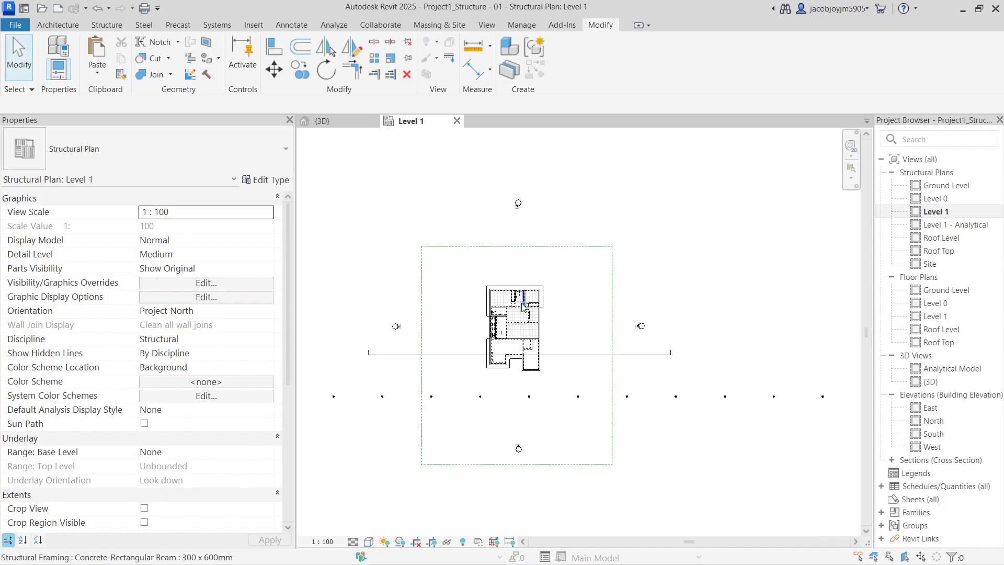
scroll(518, 316, up, 5)
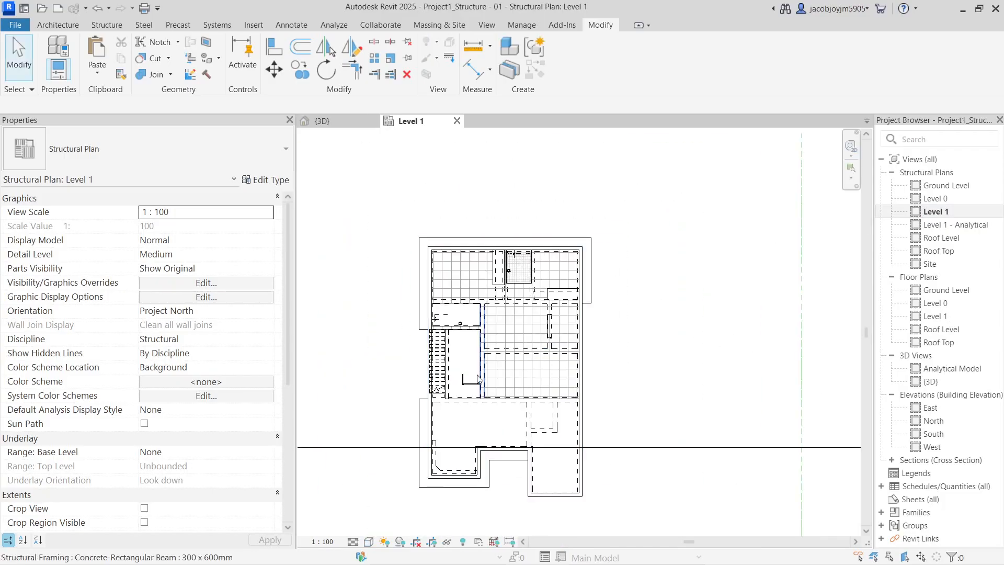
scroll(475, 374, up, 1)
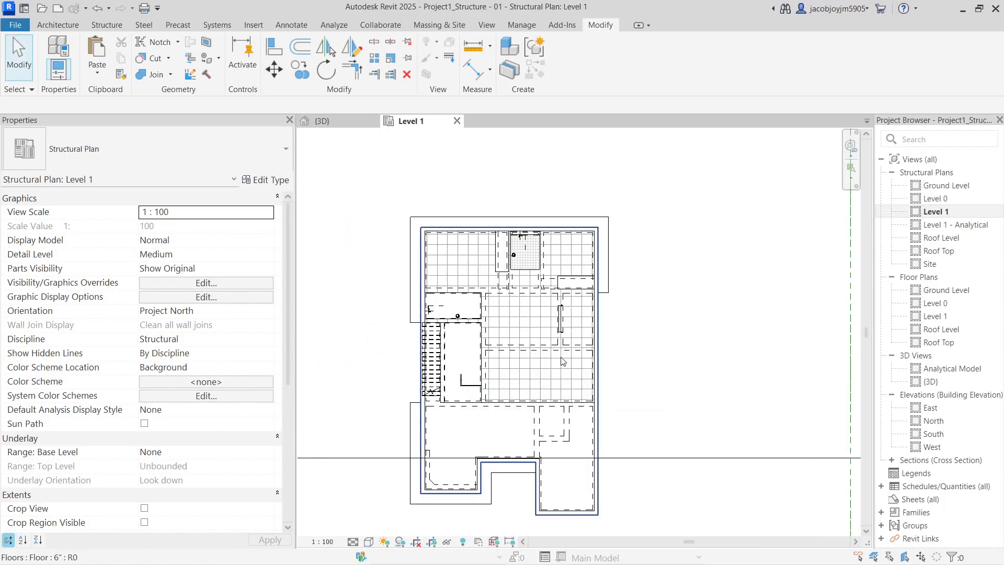
Delete the short horizontal beam and stretch the adjacent beam's end further right
click(549, 441)
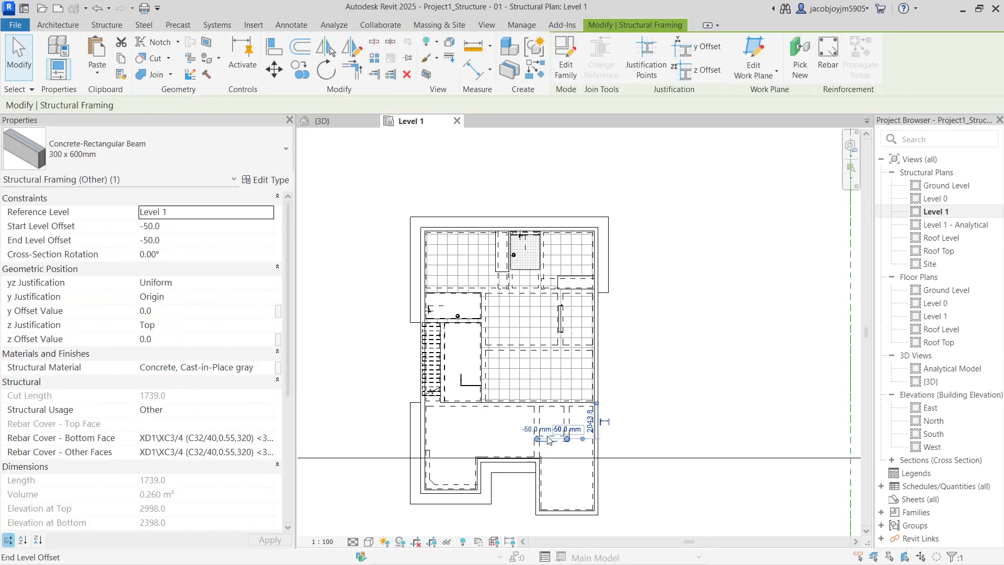
key(Delete)
middle_drag(538, 451, 546, 409)
click(530, 425)
drag(546, 419, 610, 424)
key(Escape)
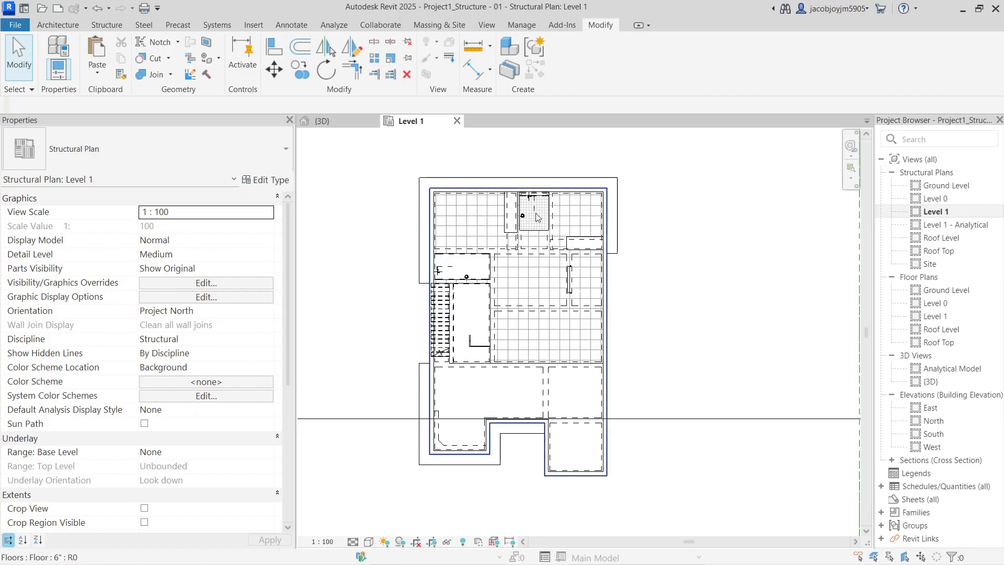
Temporarily hide the floor slab with HH
scroll(501, 234, up, 1)
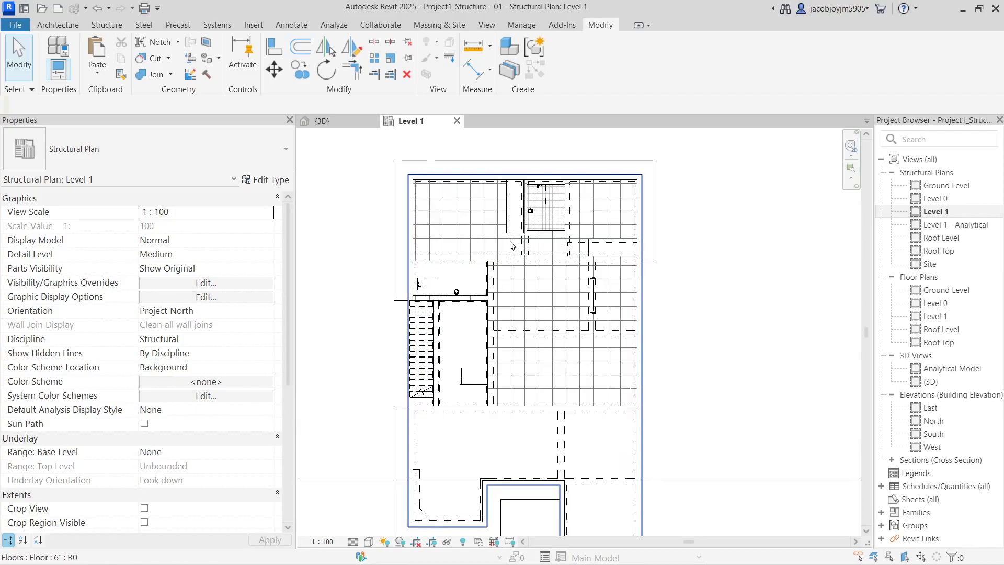
click(523, 281)
key(h)
key(h)
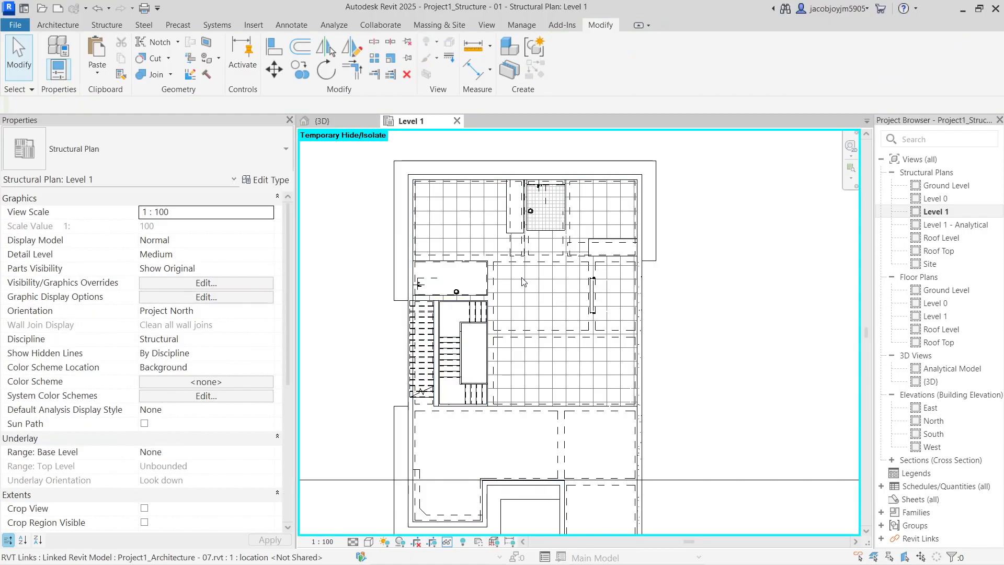
key(h)
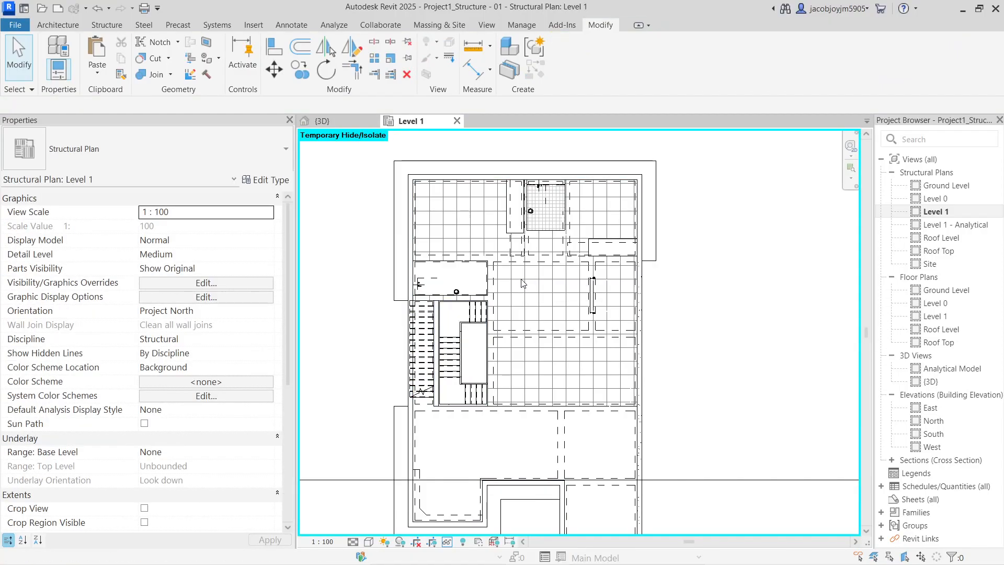
Hide the linked architecture model in the Level 1 plan via VG, then reset temporary hiding
key(v)
key(g)
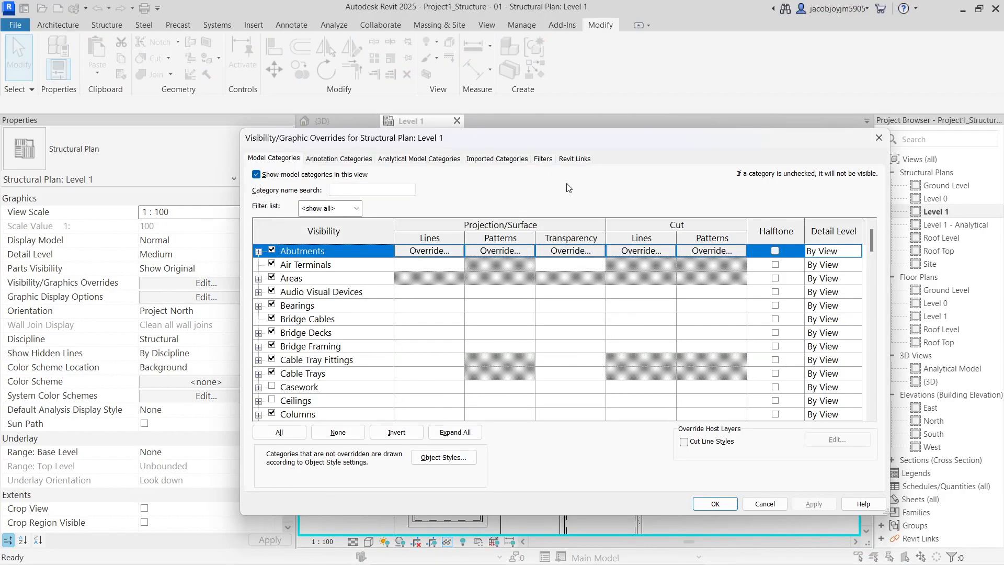
click(575, 159)
click(730, 507)
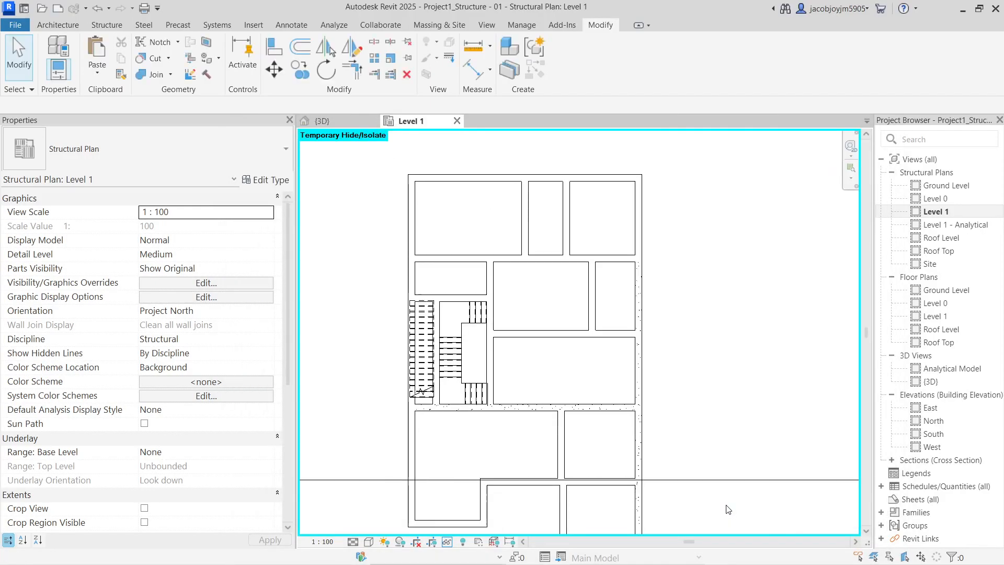
key(h)
key(r)
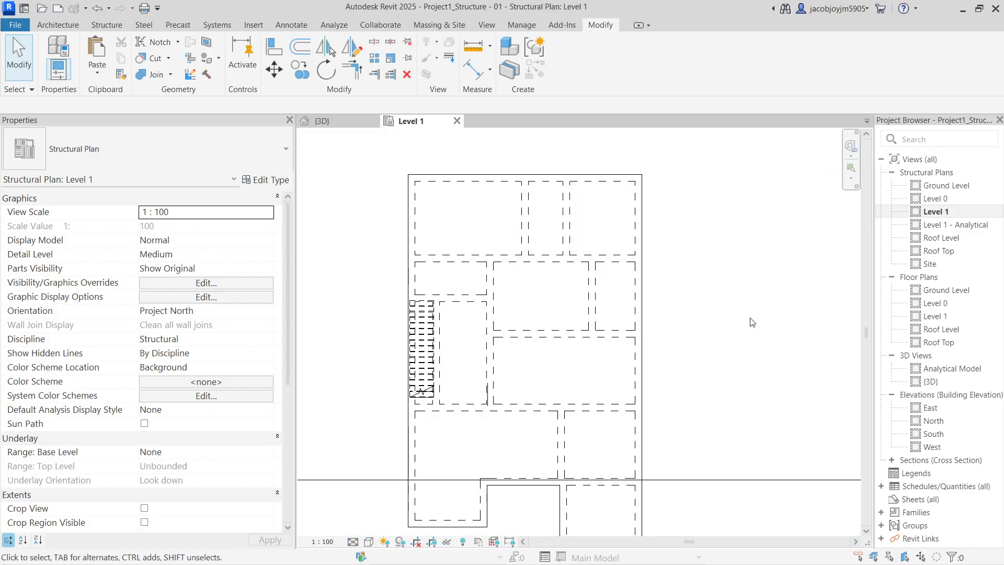
scroll(616, 373, down, 1)
middle_drag(616, 373, 595, 330)
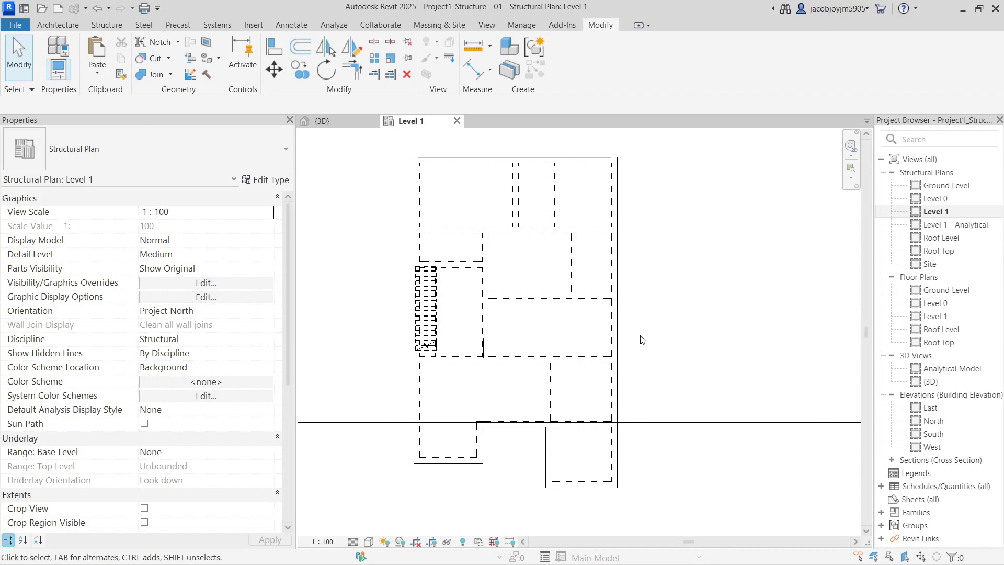
Create a new default 3D view and hide the linked architecture model there too
click(482, 24)
click(412, 46)
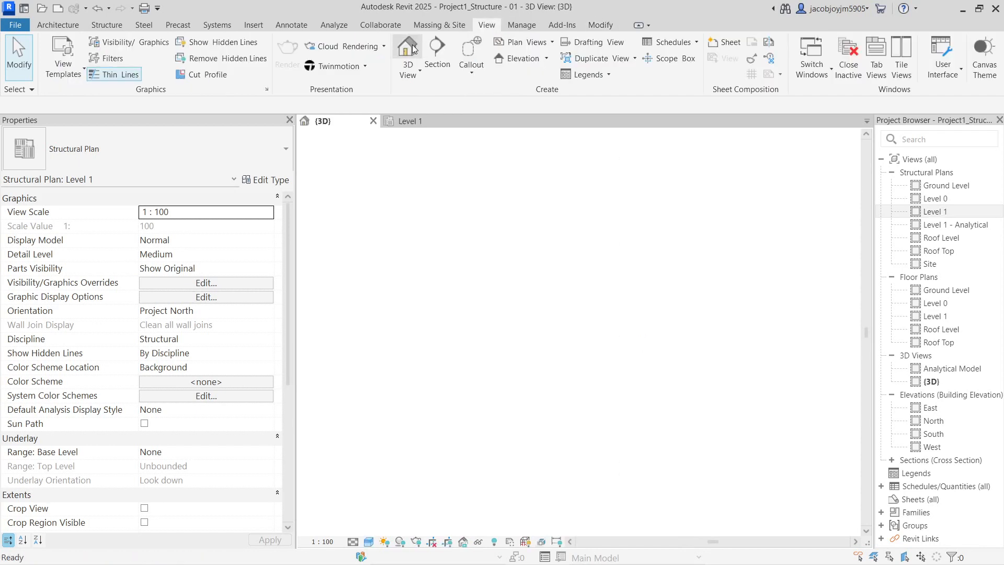
shift+middle_drag(515, 353, 630, 243)
middle_drag(415, 424, 647, 426)
key(v)
key(v)
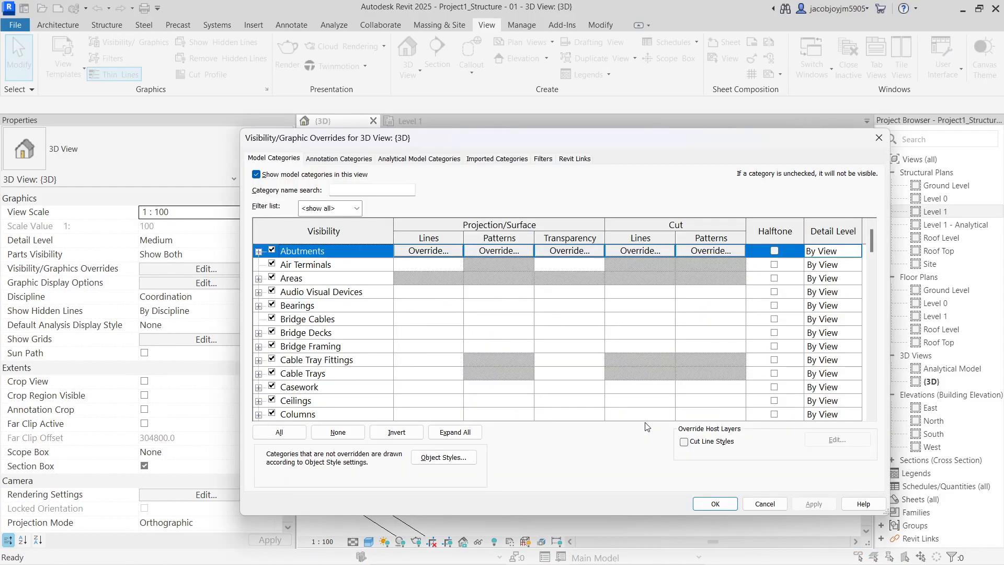
click(547, 159)
click(579, 159)
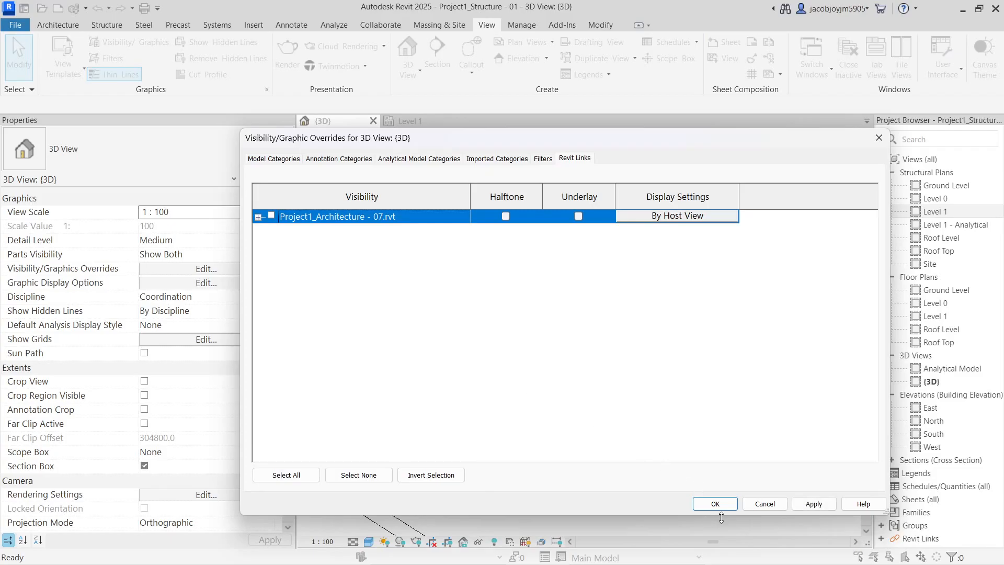
click(715, 504)
Set the 3D view to FRONT and select the beam and floor slab
click(821, 183)
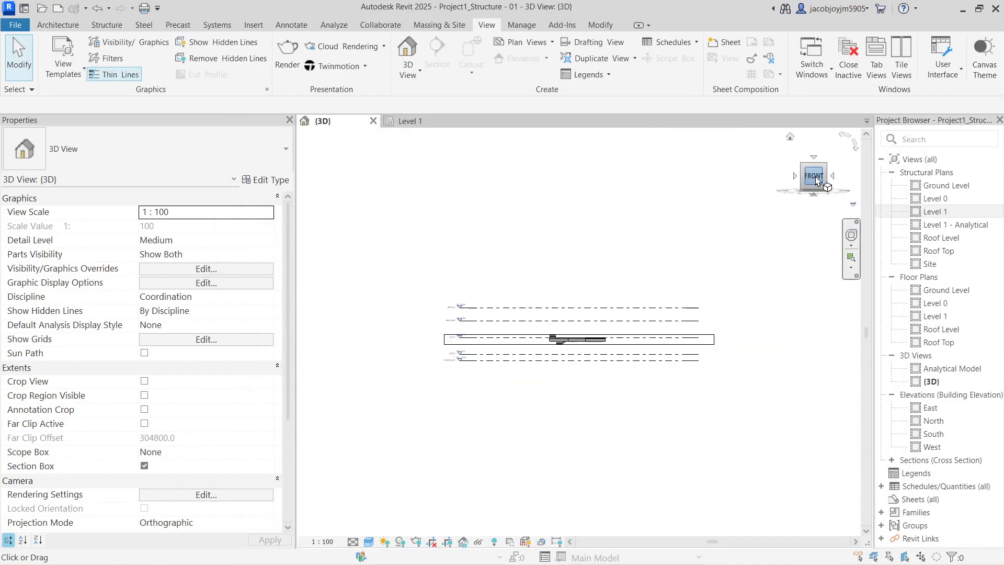
drag(406, 335, 770, 298)
click(674, 345)
click(620, 342)
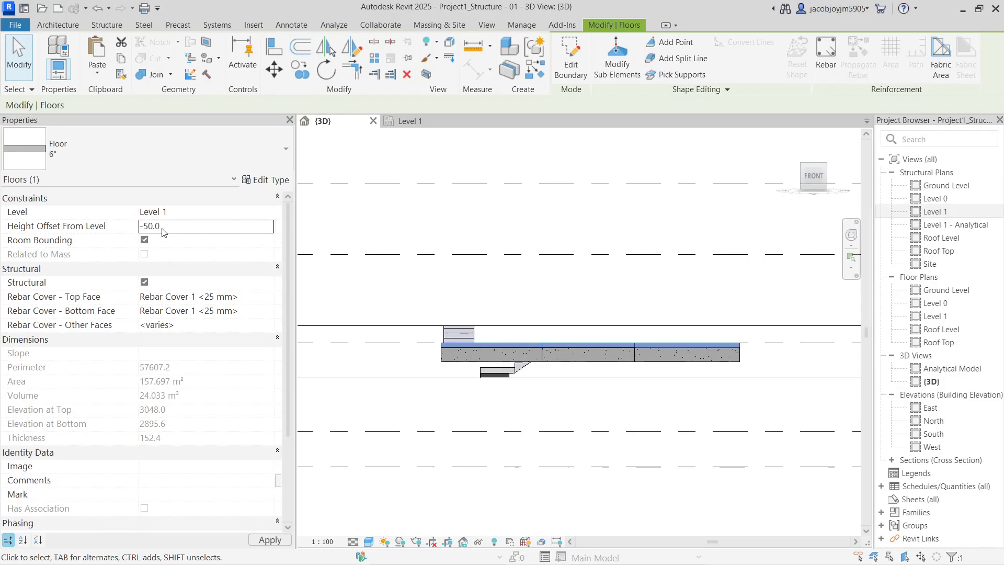
Box-select the slab and its beams, confirming Floors and Structural Framing in Filter
click(467, 277)
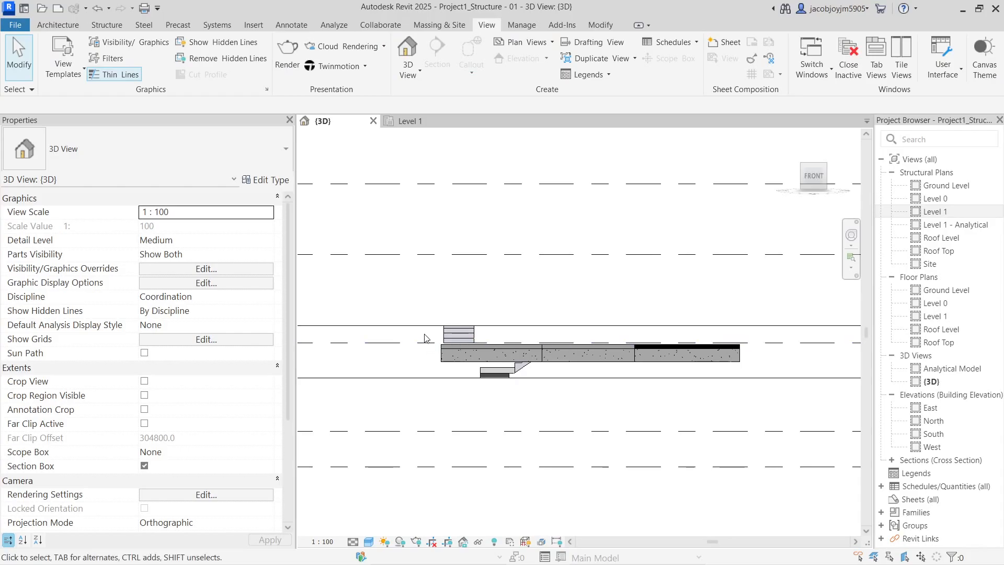
drag(435, 353, 799, 376)
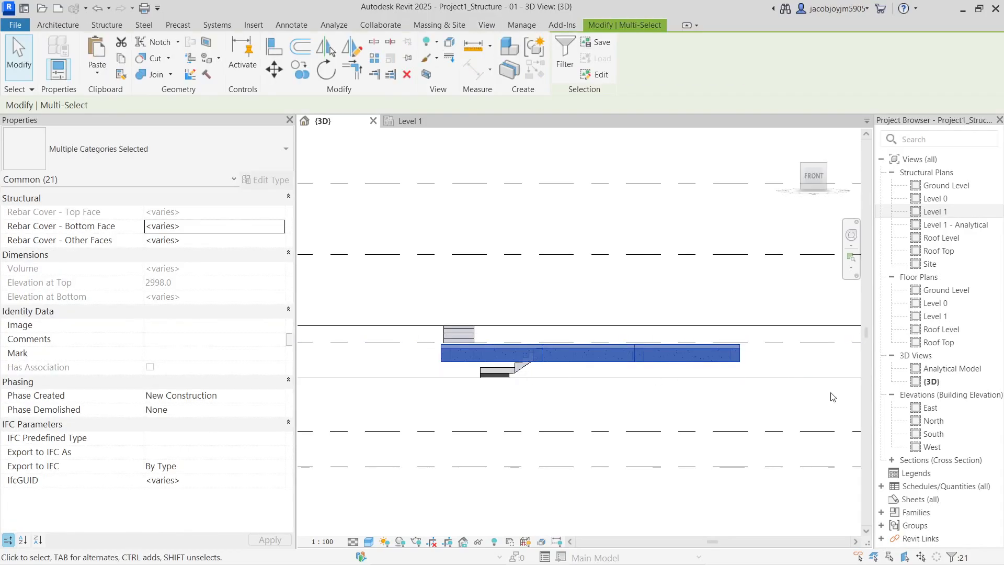
shift+middle_drag(698, 372, 606, 217)
click(569, 66)
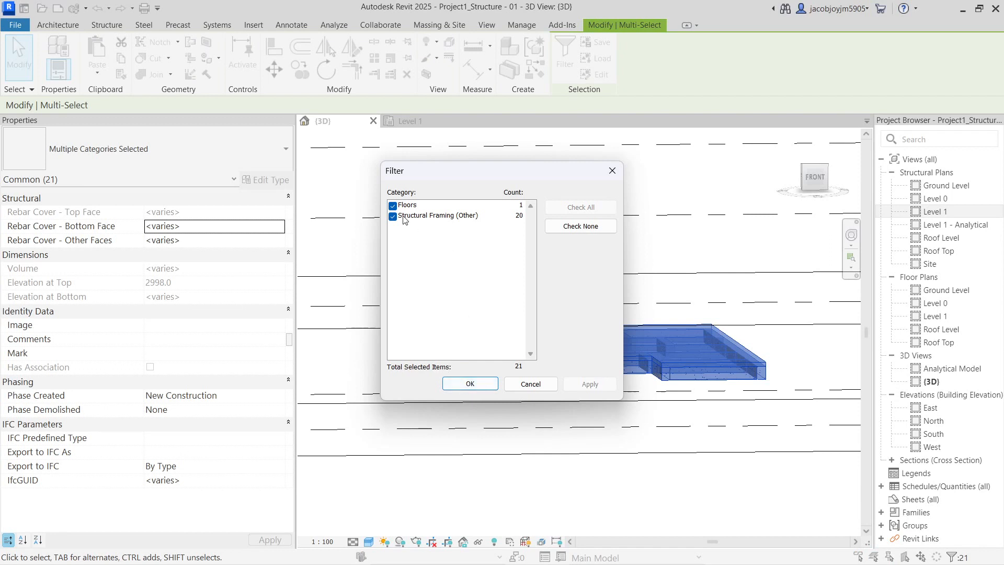
click(470, 384)
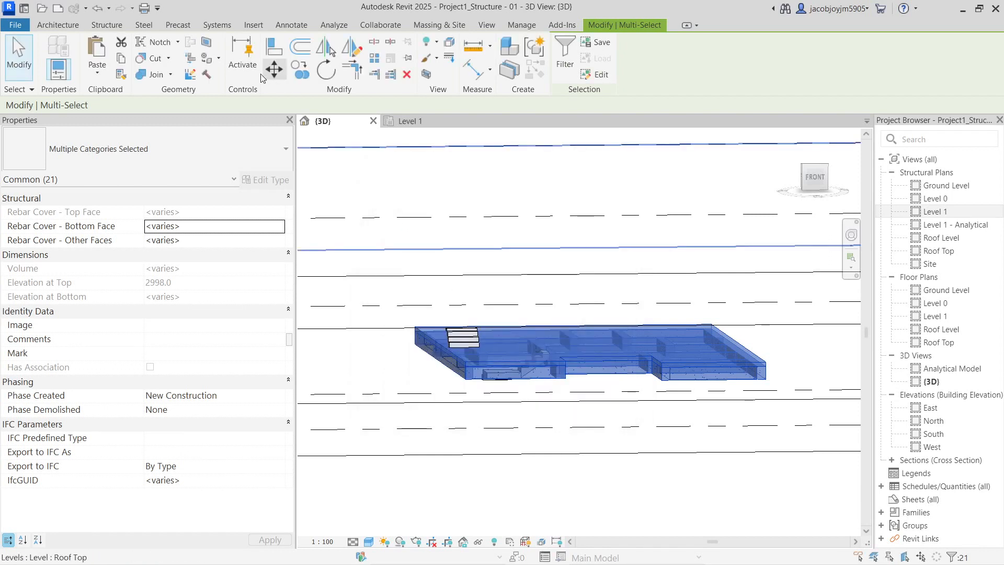
Paste the slab and beams Aligned to Selected Levels on Roof Level
click(97, 74)
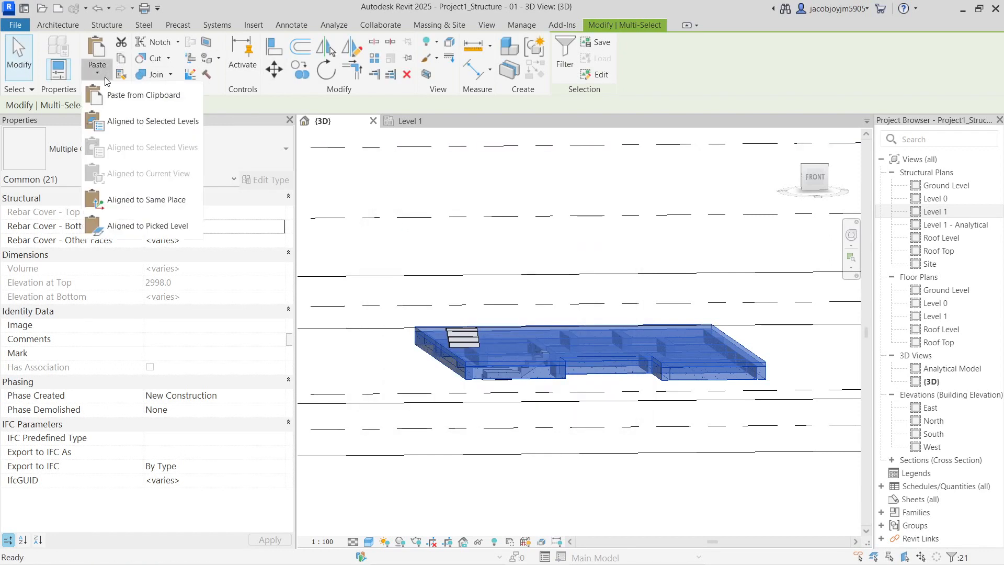
click(157, 116)
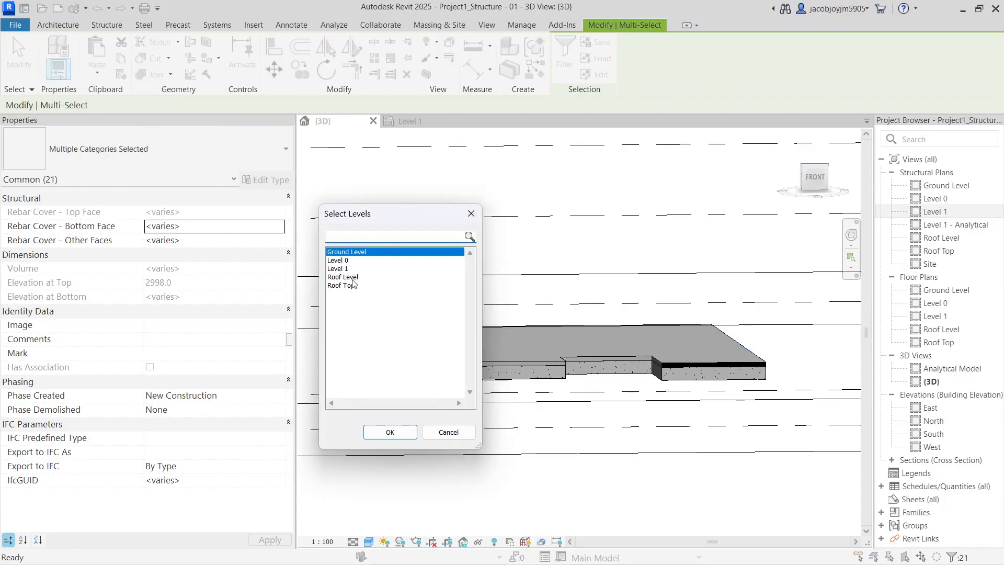
click(349, 278)
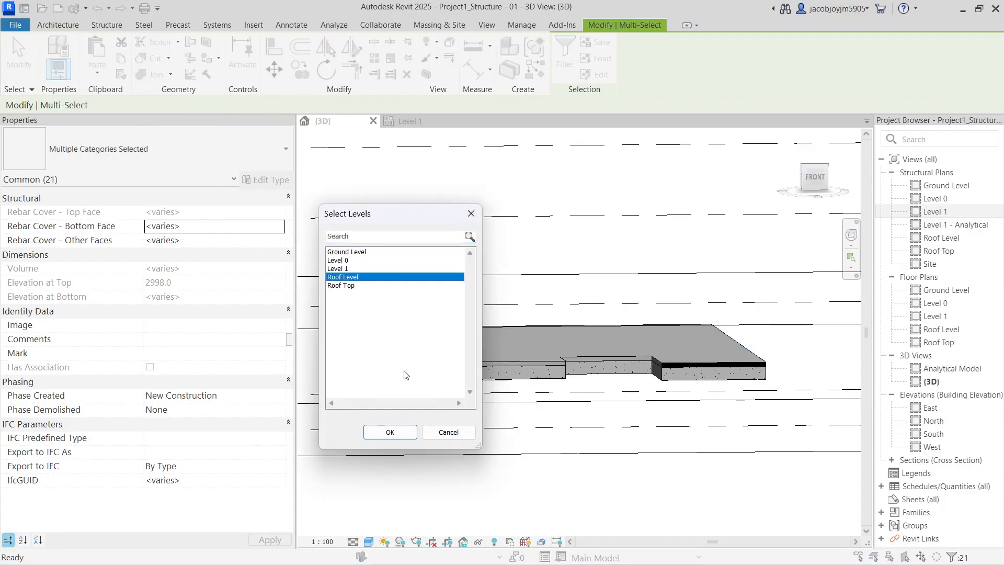
click(398, 438)
click(587, 336)
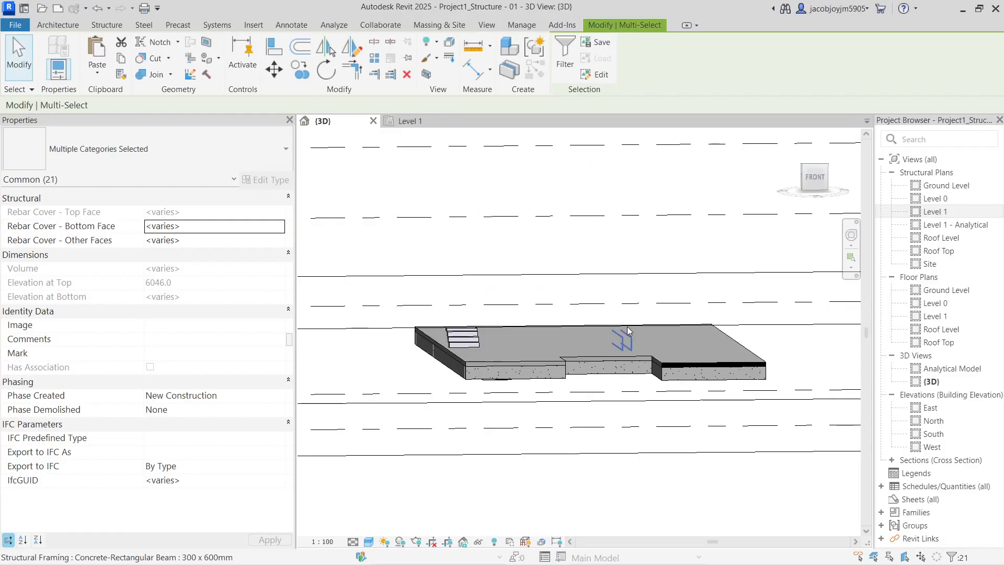
scroll(626, 326, down, 4)
click(626, 325)
drag(626, 329, 628, 205)
scroll(590, 331, up, 2)
mouse_move(591, 332)
shift+middle_down()
mouse_move(631, 278)
mouse_move(606, 335)
mouse_move(605, 324)
shift+middle_up()
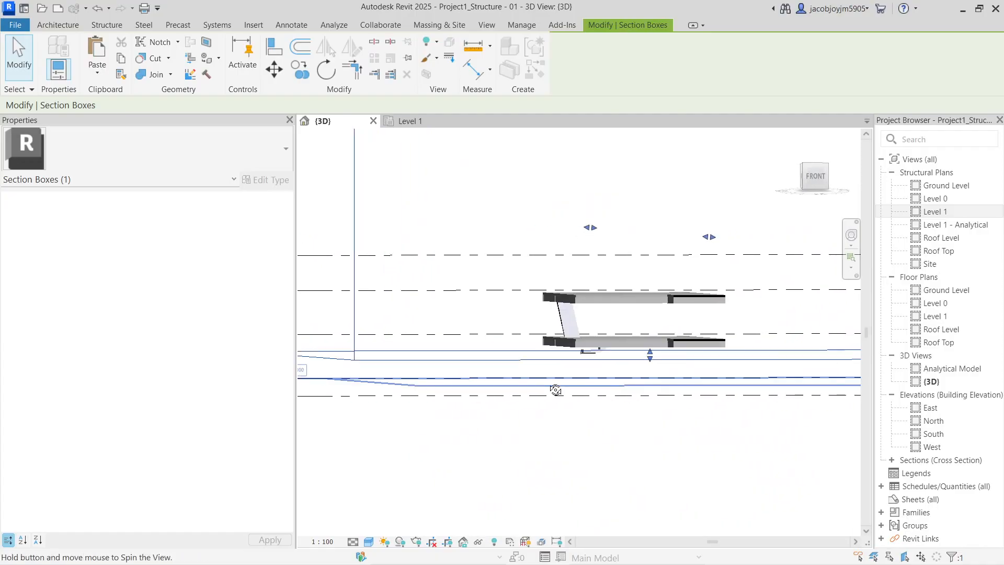
drag(650, 355, 649, 308)
shift+middle_drag(650, 308, 566, 303)
key(Escape)
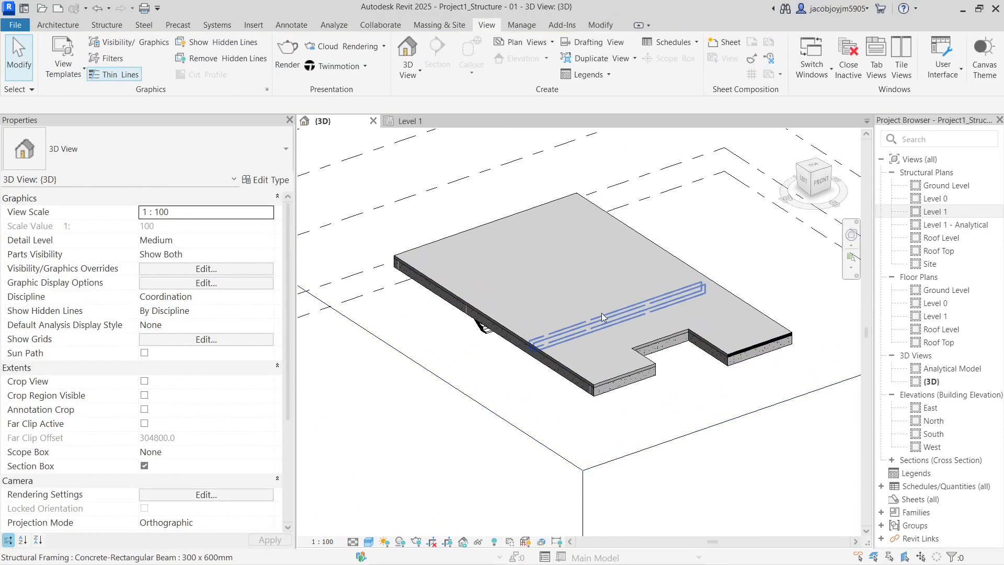
Turn the Project1_Architecture link's visibility back on in the Revit Links tab via VG
click(601, 263)
key(Escape)
key(v)
key(g)
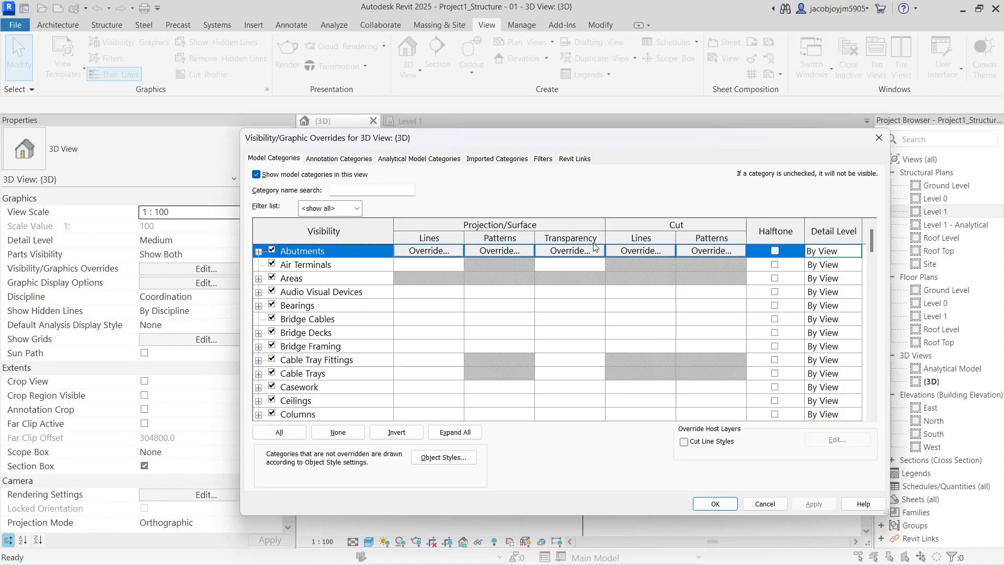
click(575, 158)
click(270, 216)
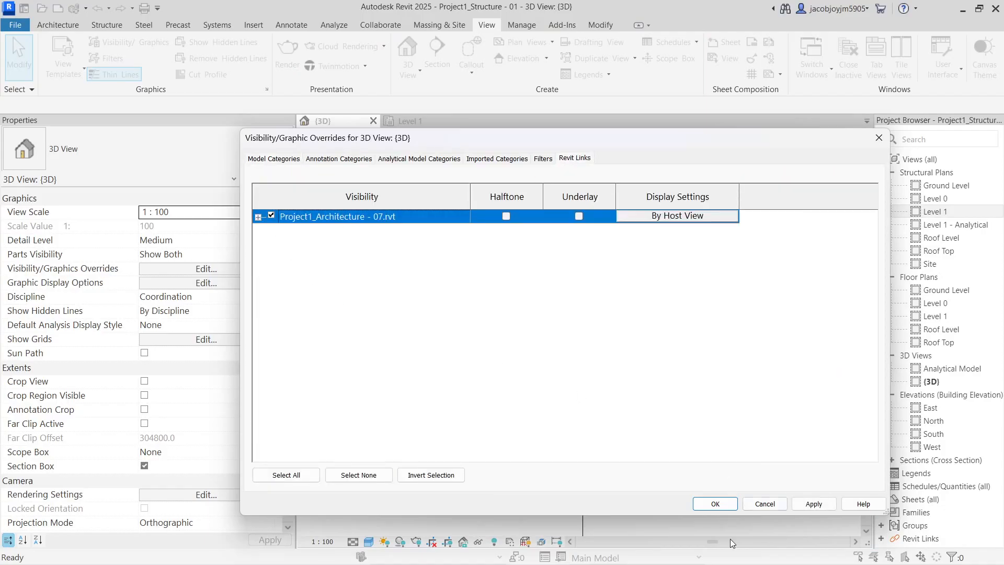
click(715, 503)
scroll(593, 328, up, 4)
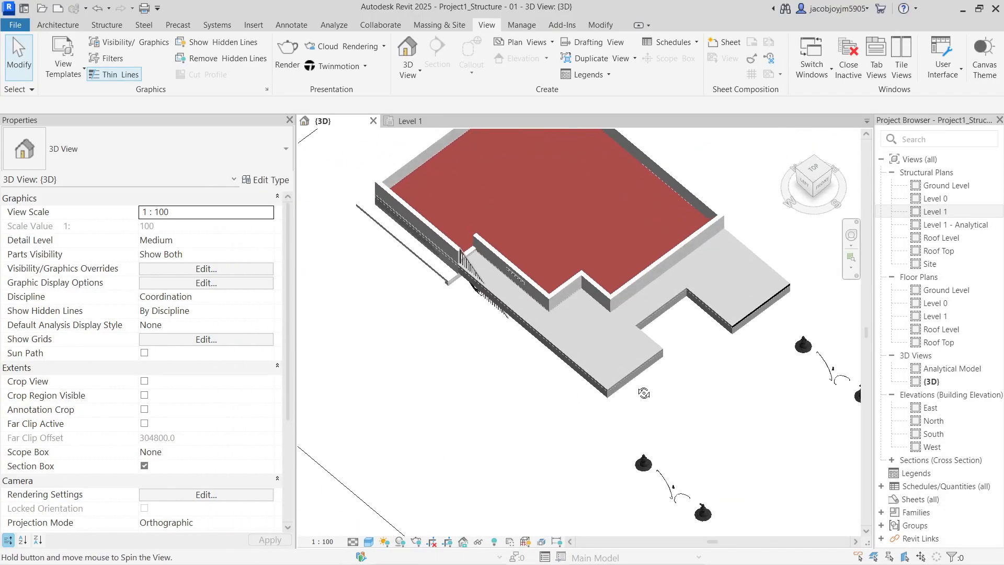
Orbit around the building, inspect the linked model, and select the structural floor slab
click(580, 347)
shift+middle_drag(579, 346, 609, 365)
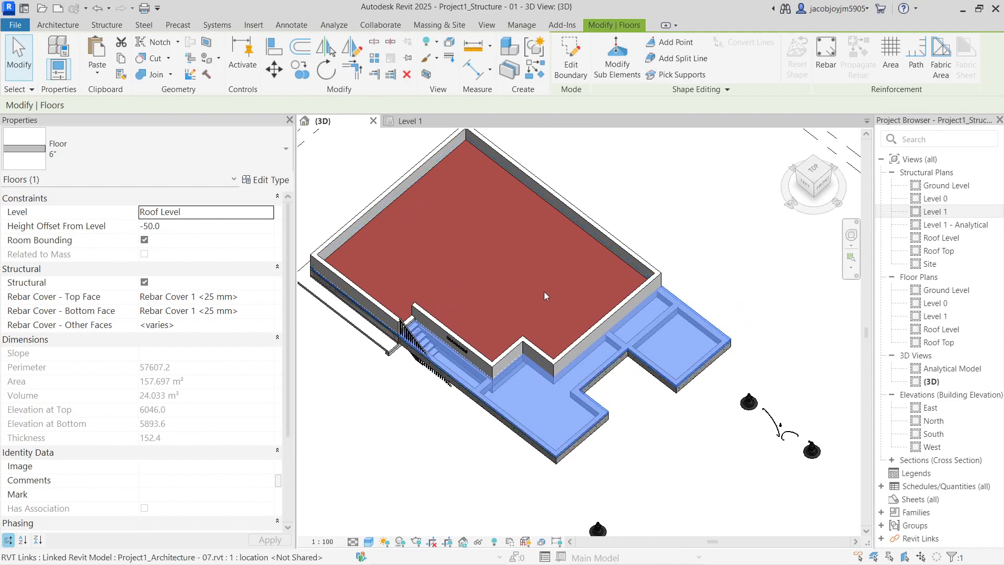
key(Escape)
click(636, 260)
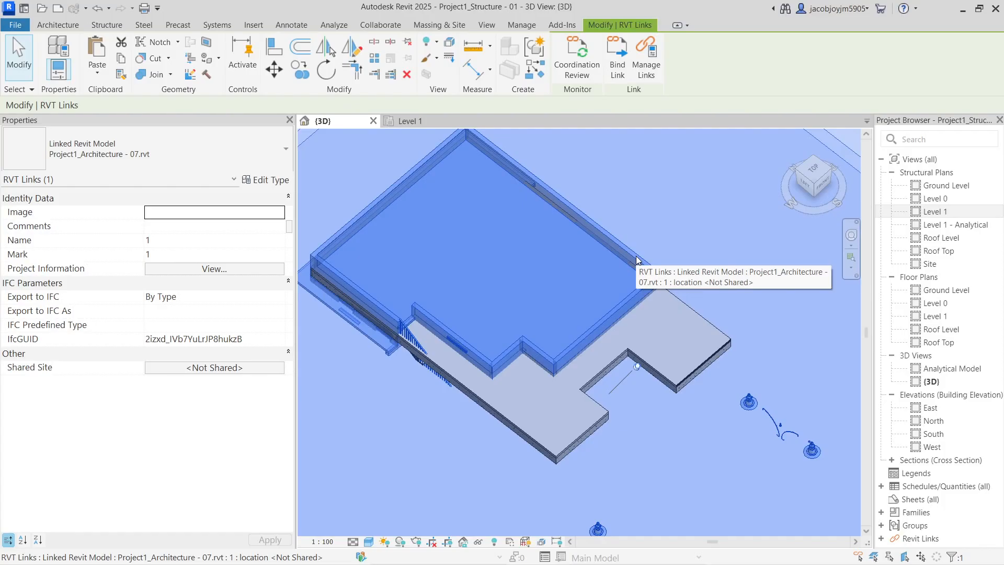
key(Escape)
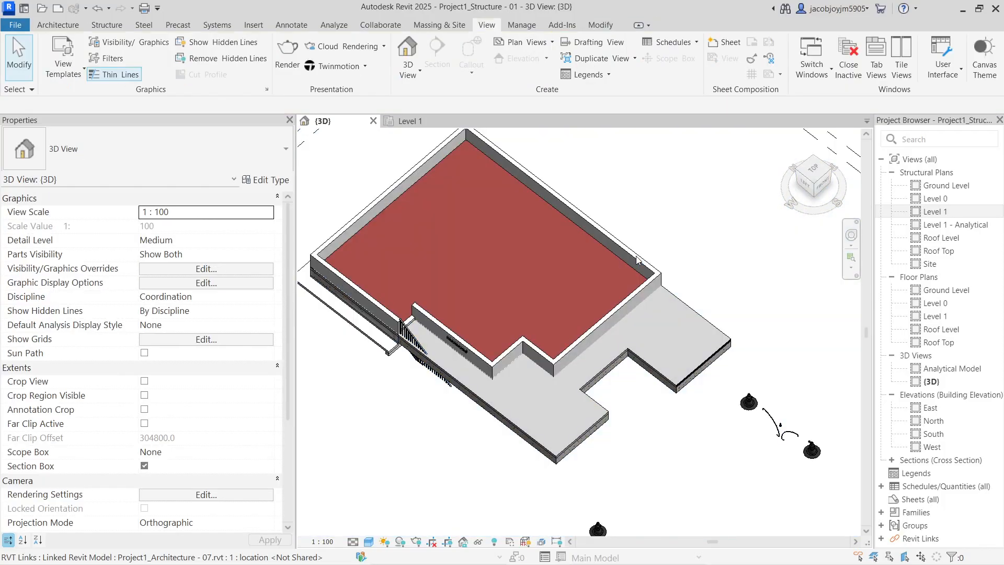
click(657, 308)
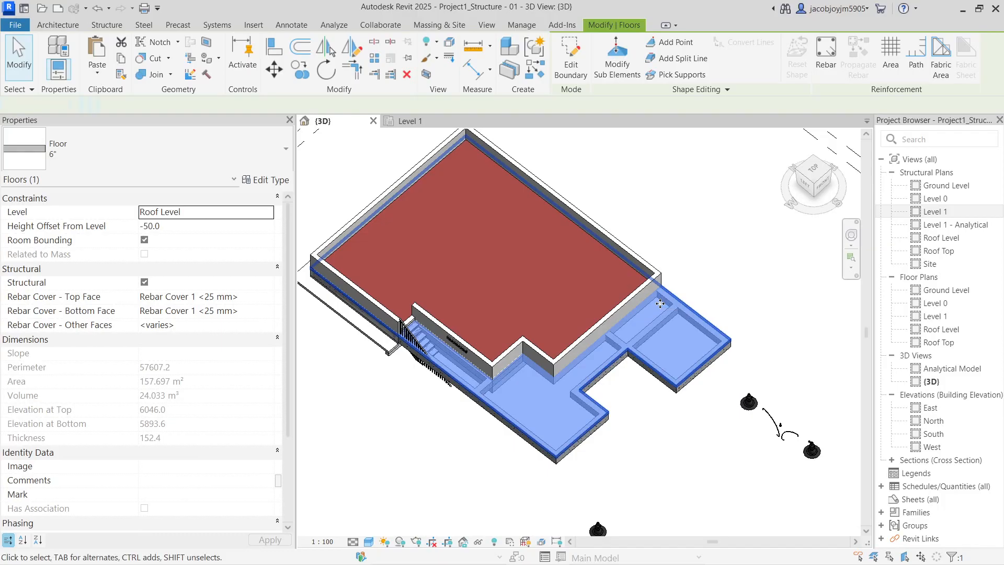
Edit the floor boundary in top view, aligning sketch lines to the wall faces and a beam edge
double_click(660, 305)
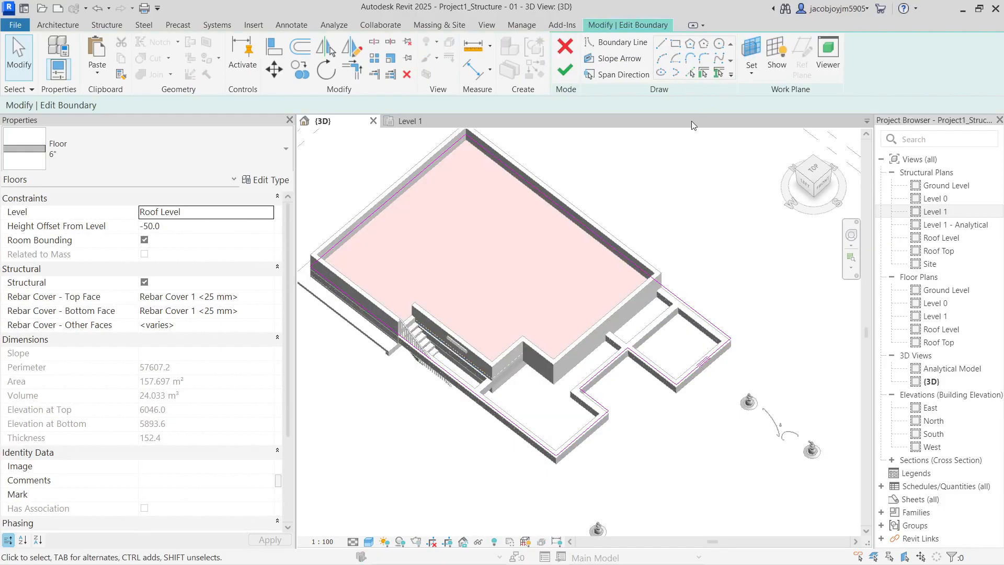
click(819, 173)
scroll(540, 325, up, 6)
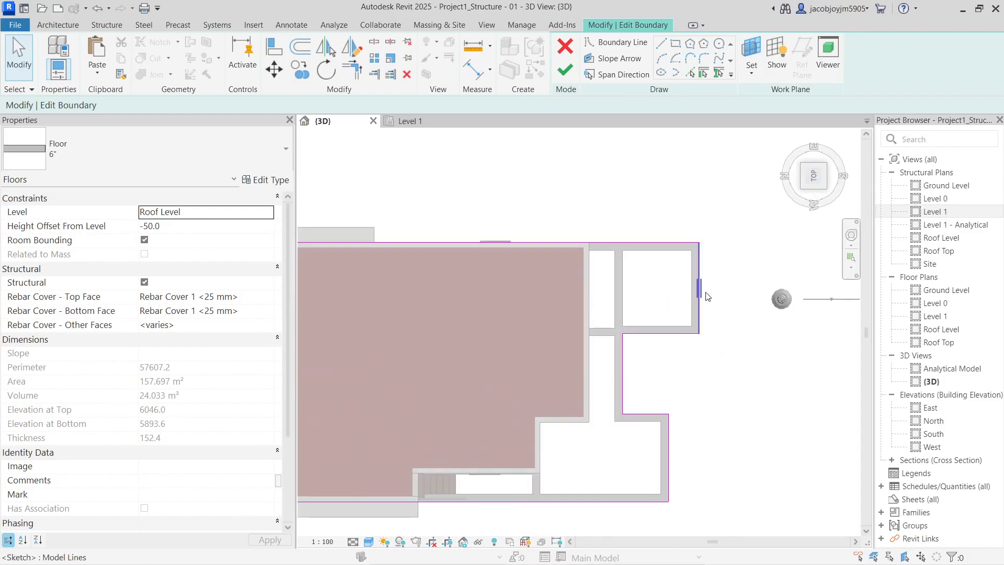
click(285, 50)
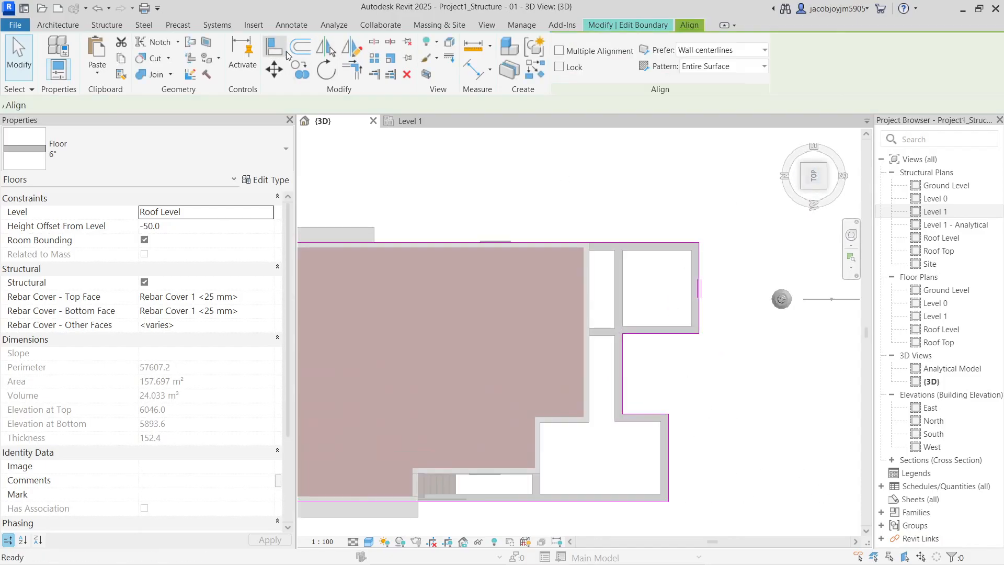
click(701, 317)
click(578, 422)
click(611, 333)
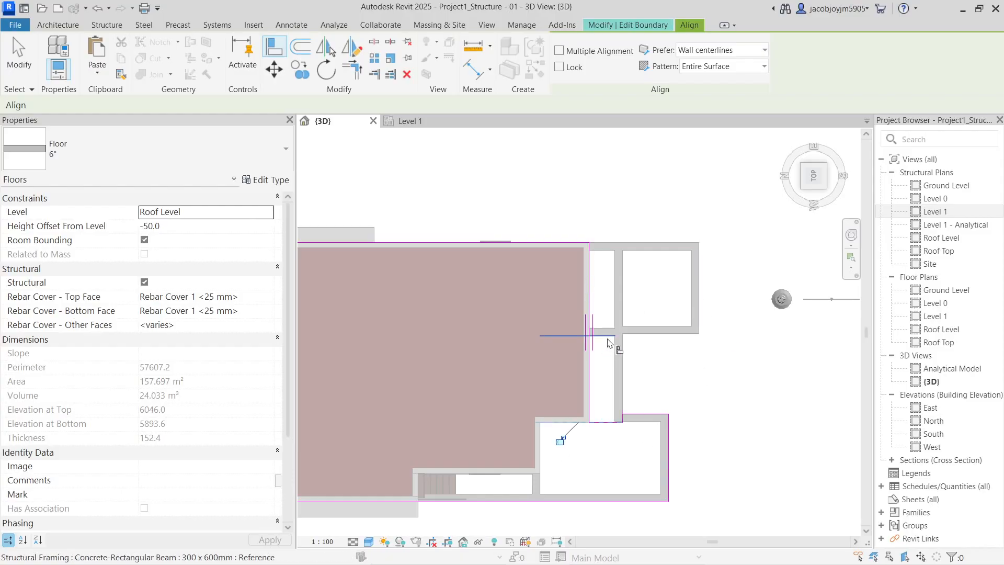
click(543, 460)
click(668, 445)
Align the remaining boundary lines to the stair and beam edges, then finish the sketch
middle_drag(603, 483, 647, 402)
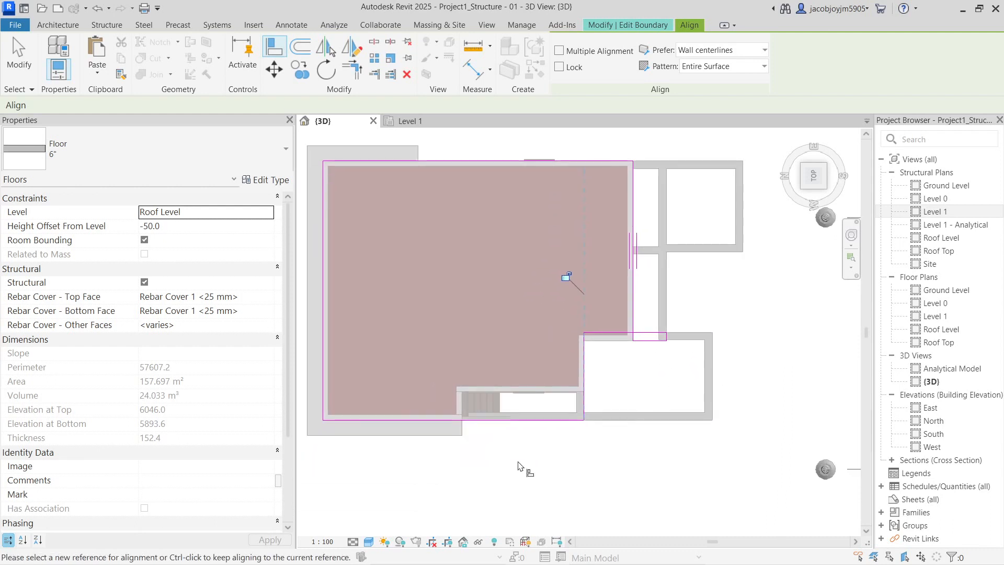
click(463, 402)
click(584, 408)
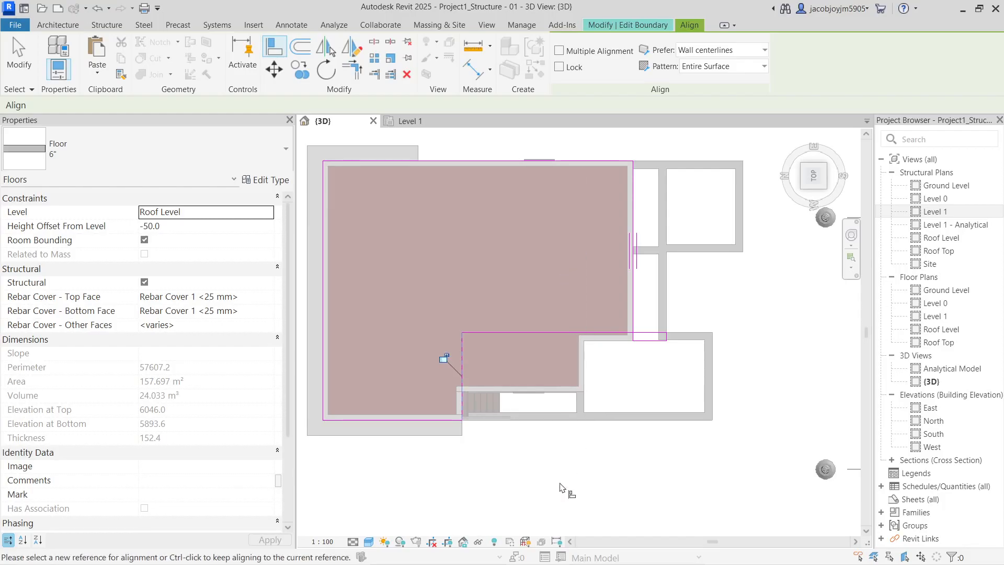
scroll(567, 393, up, 4)
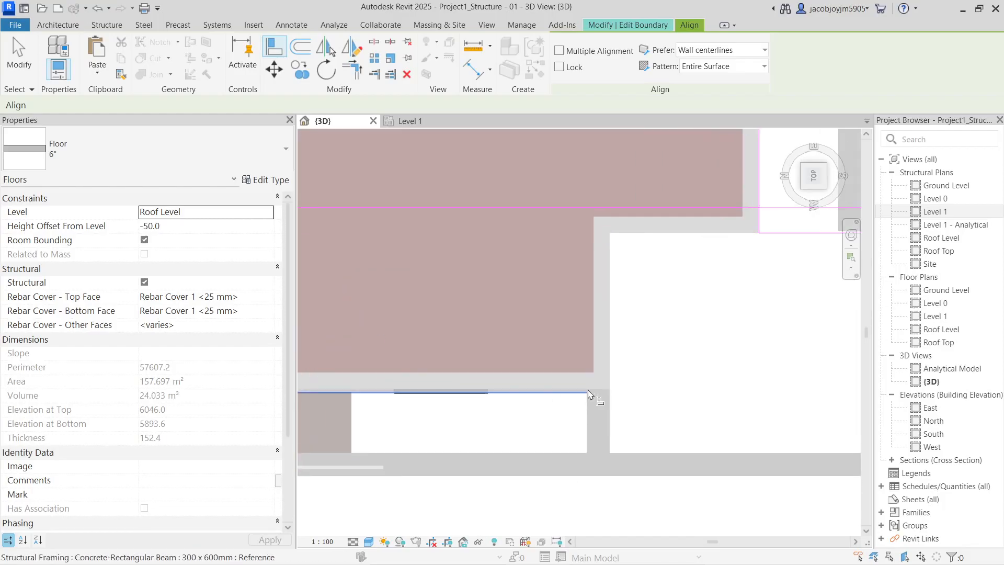
click(583, 393)
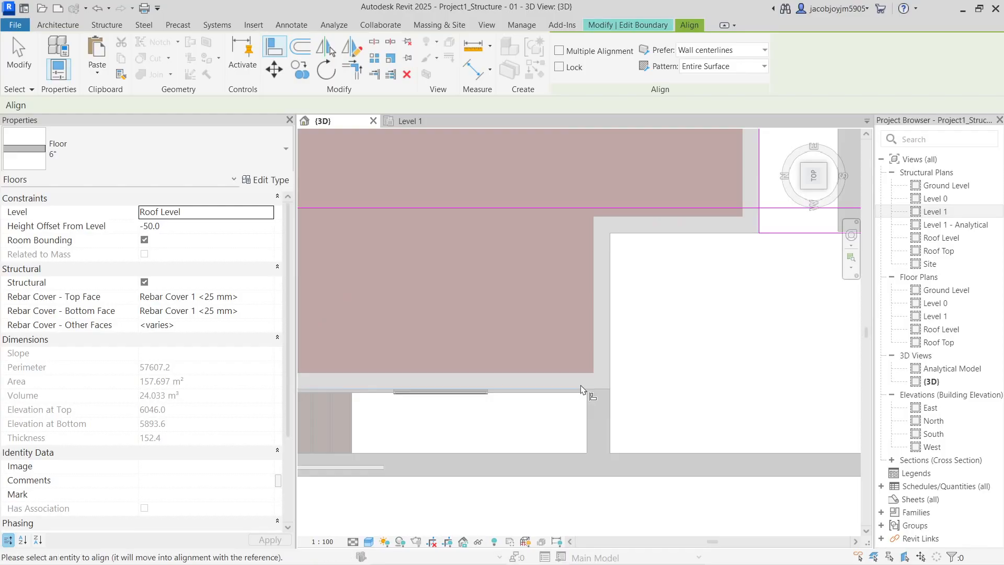
scroll(584, 392, down, 2)
click(561, 301)
click(583, 340)
click(708, 357)
scroll(634, 348, down, 2)
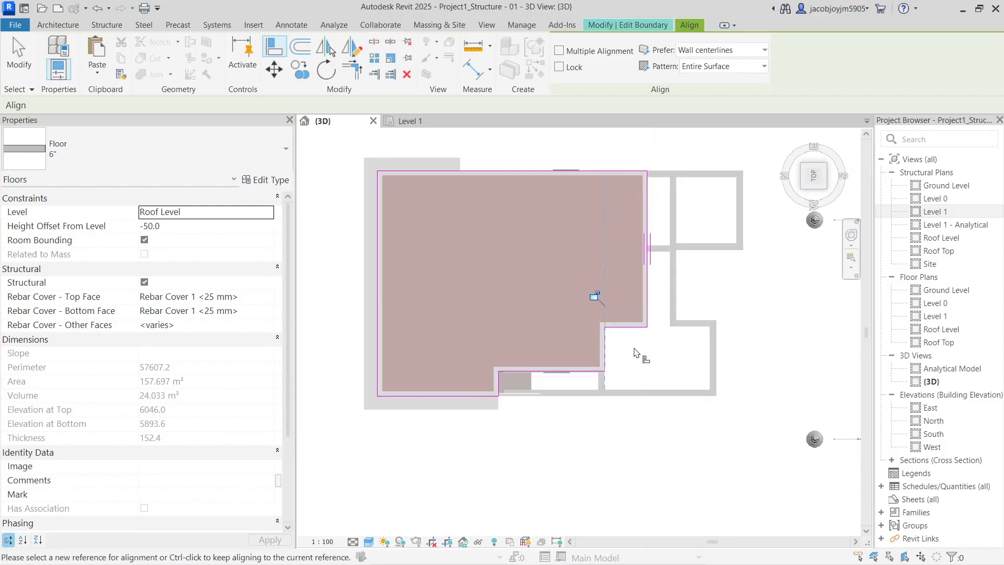
key(Escape)
key(Escape)
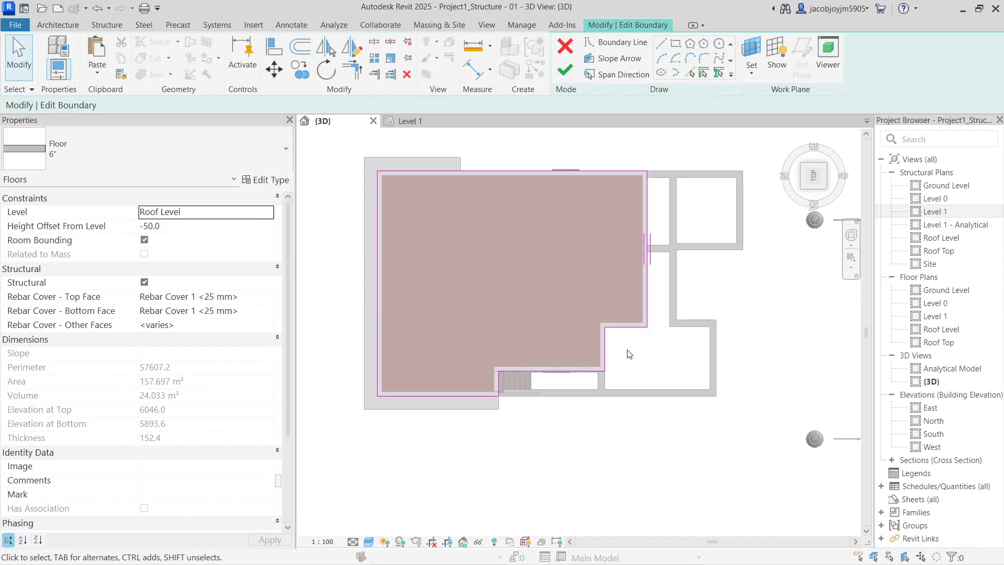
click(565, 76)
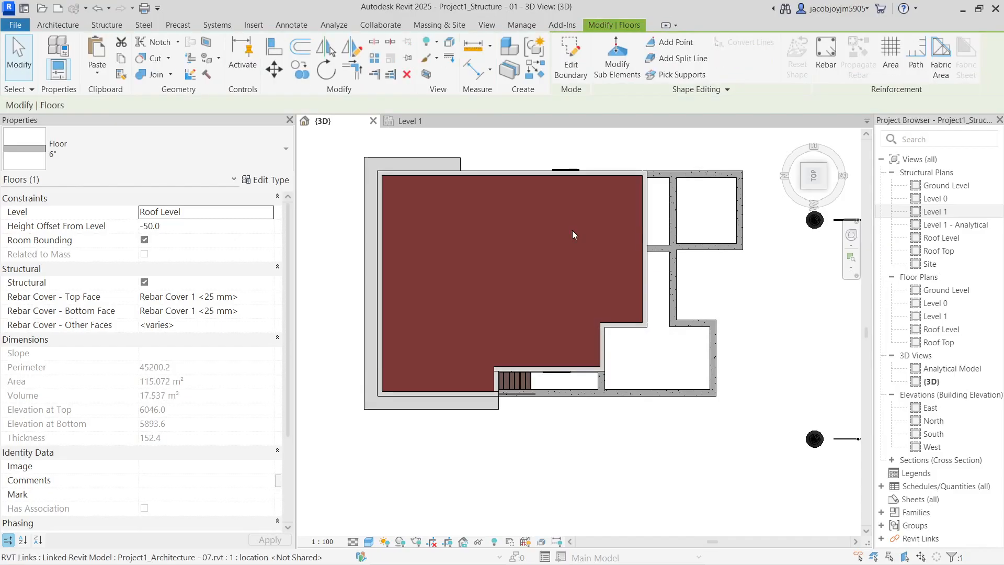
Delete the extra beam running alongside the stair
shift+middle_drag(586, 401, 535, 316)
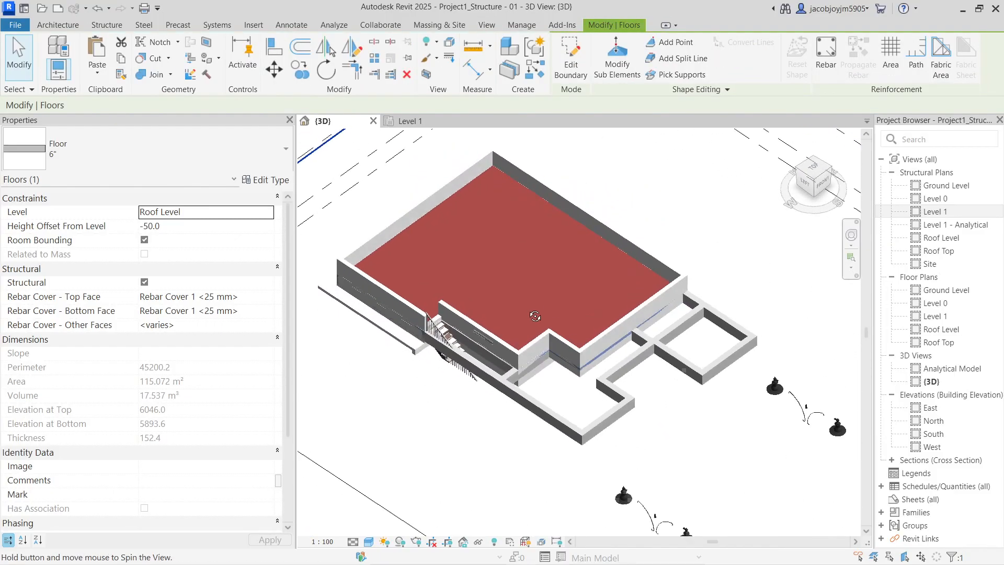
scroll(628, 356, up, 2)
click(631, 388)
click(494, 441)
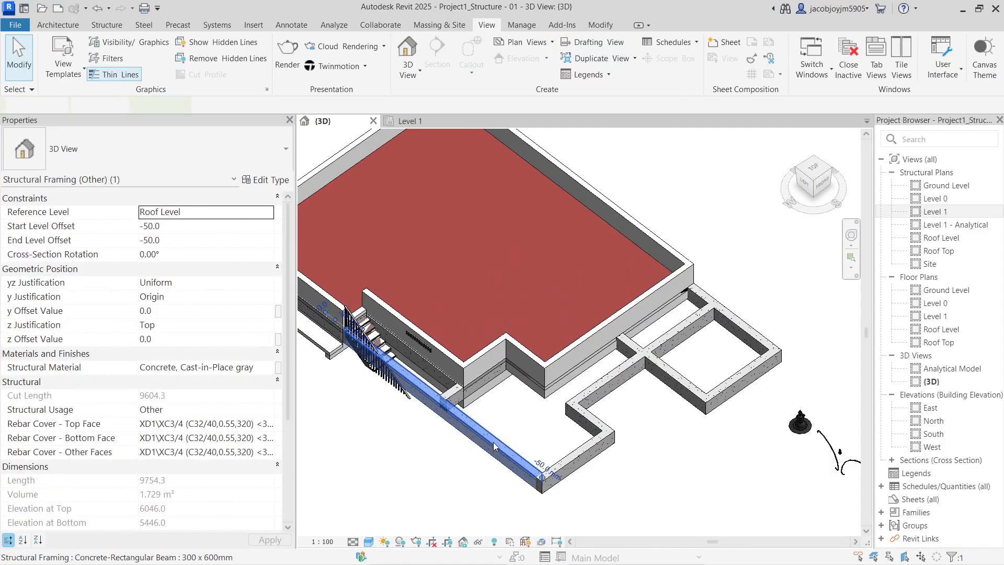
scroll(486, 418, up, 4)
scroll(480, 386, up, 1)
key(Escape)
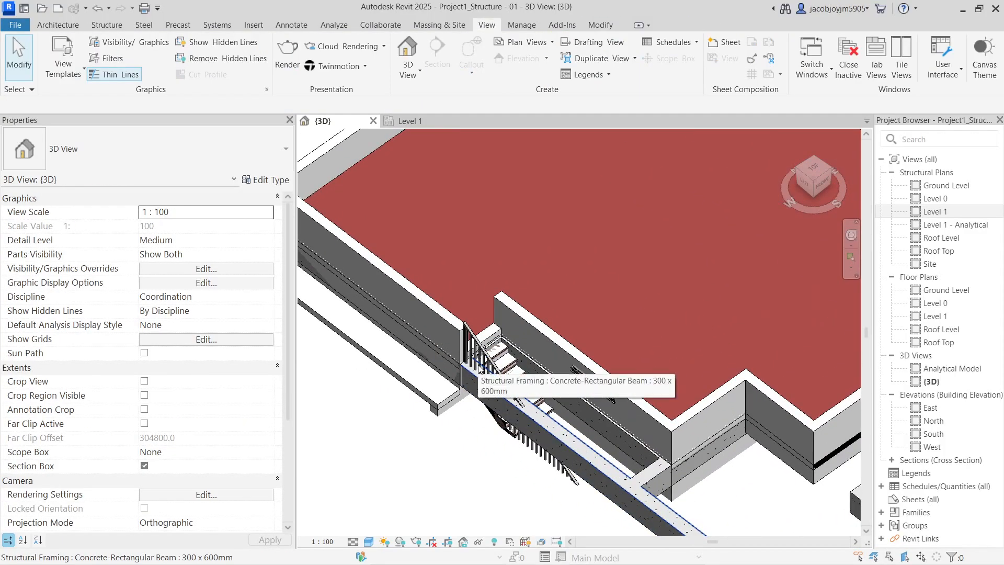
scroll(489, 355, up, 3)
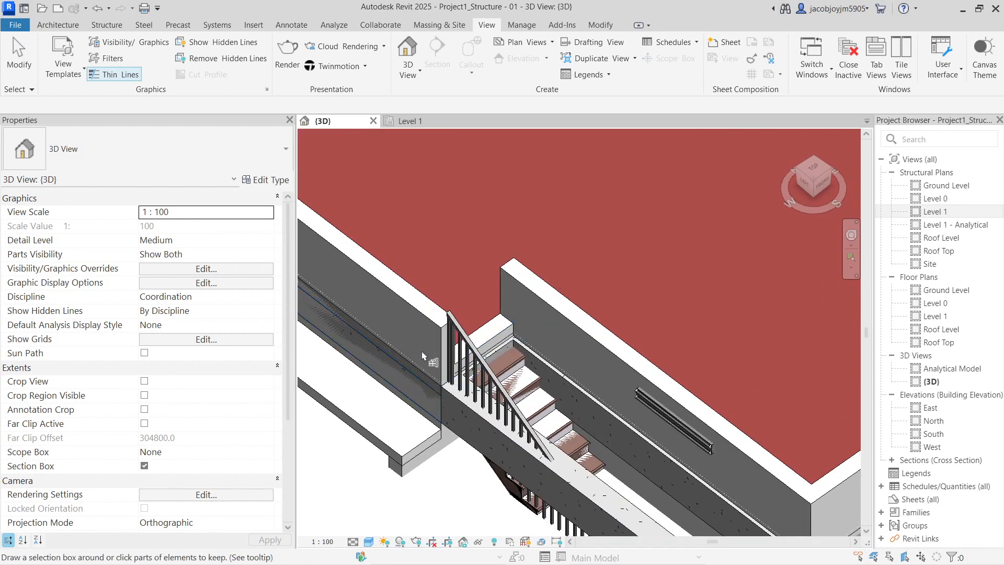
scroll(431, 388, down, 3)
click(432, 388)
scroll(510, 445, down, 2)
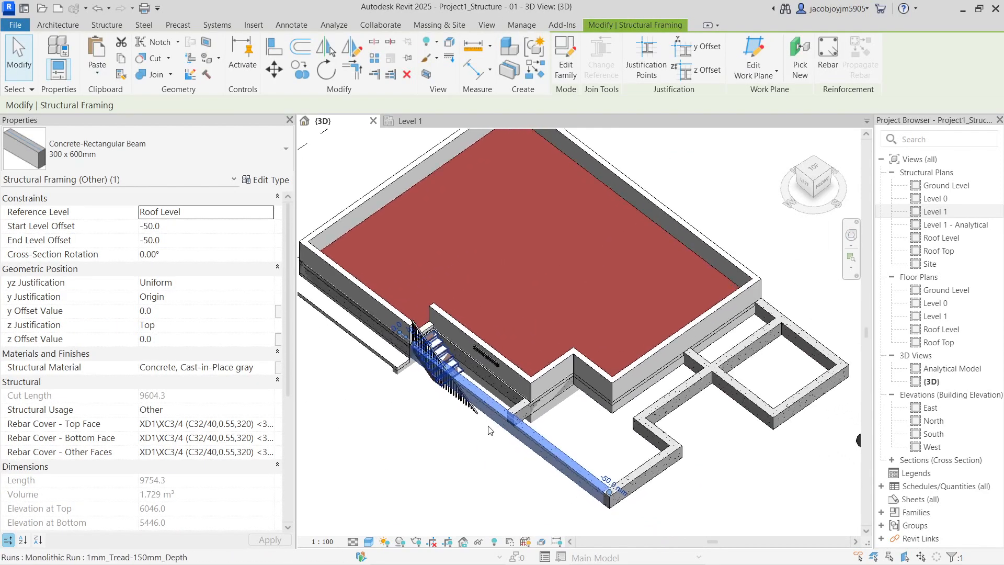
key(Delete)
Temporarily hide the linked architecture model and the roof floor slab to inspect the beams
click(506, 420)
key(Escape)
click(534, 378)
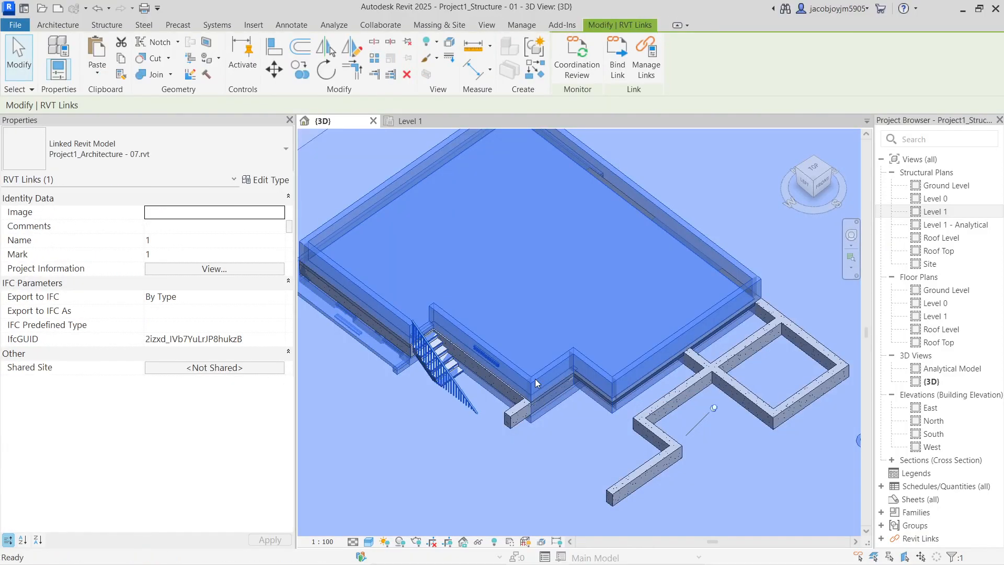
key(h)
key(h)
click(539, 375)
key(Escape)
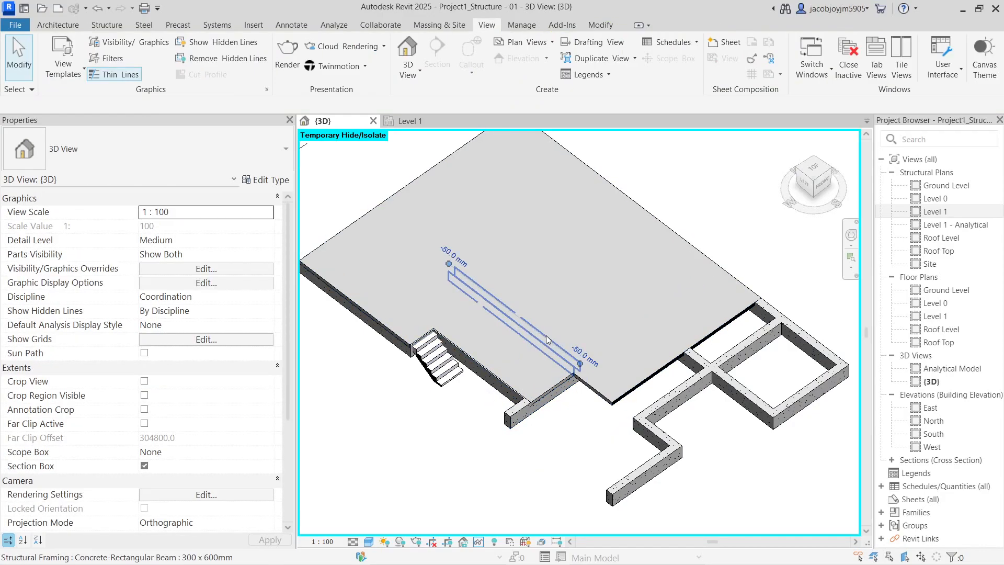
click(592, 294)
key(h)
key(h)
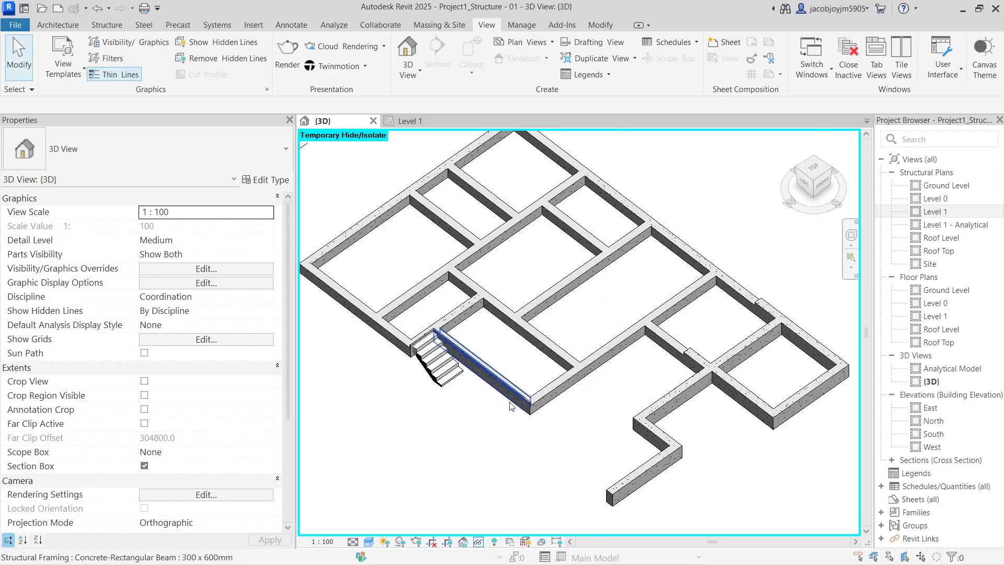
Restore the temporarily hidden elements and inspect the roof-edge beams from below
key(h)
key(r)
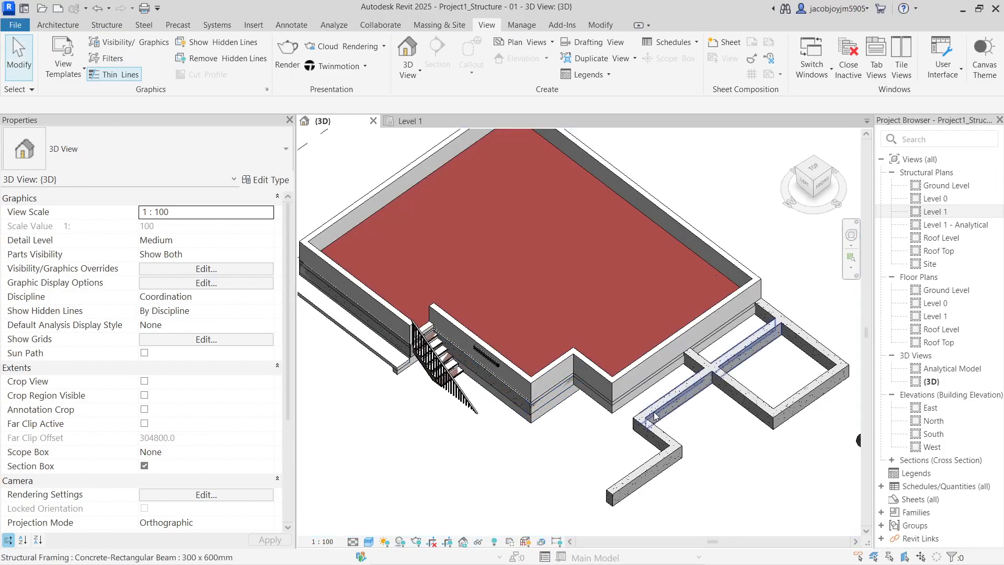
click(700, 363)
scroll(697, 358, up, 3)
key(Escape)
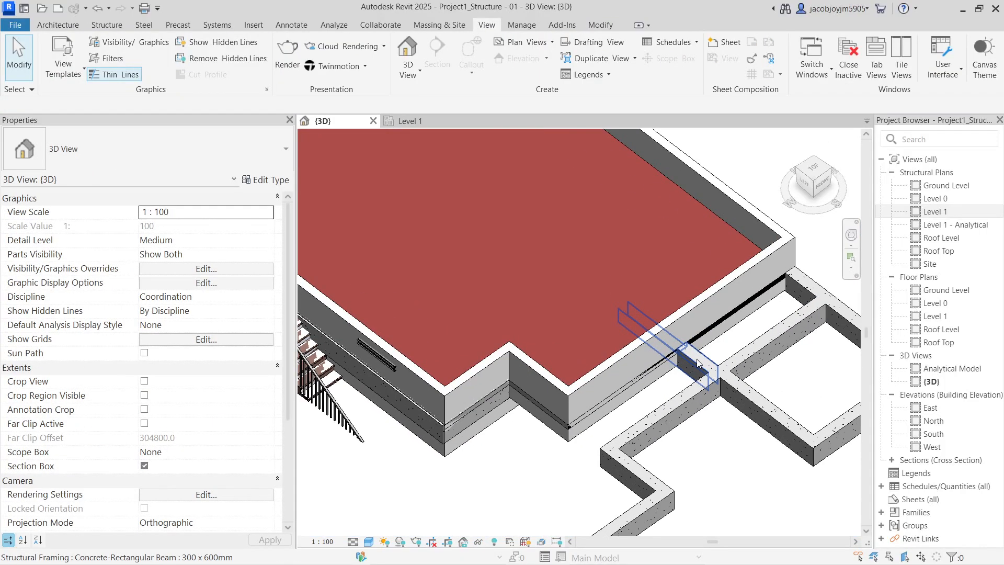
shift+middle_drag(692, 329, 618, 380)
click(618, 381)
key(Escape)
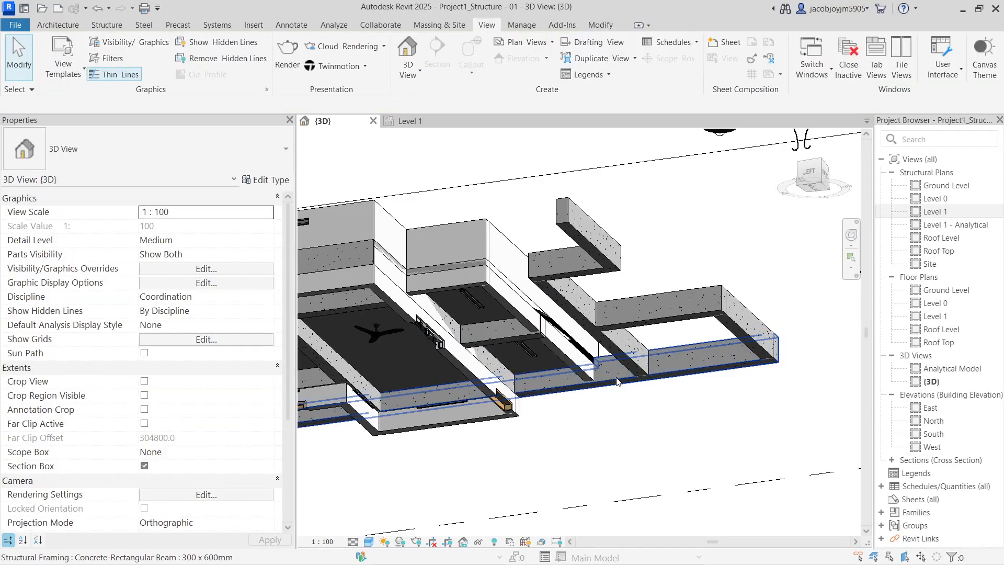
Try trimming a beam to the linked wall, unjoining elements to clear the join error
key(x)
scroll(586, 370, up, 2)
click(587, 369)
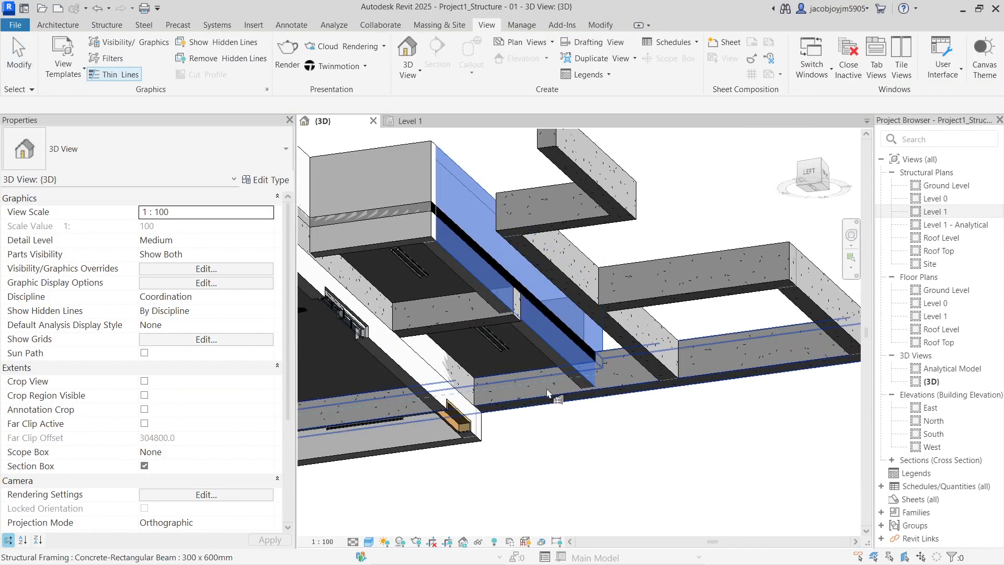
click(547, 388)
click(776, 548)
key(Escape)
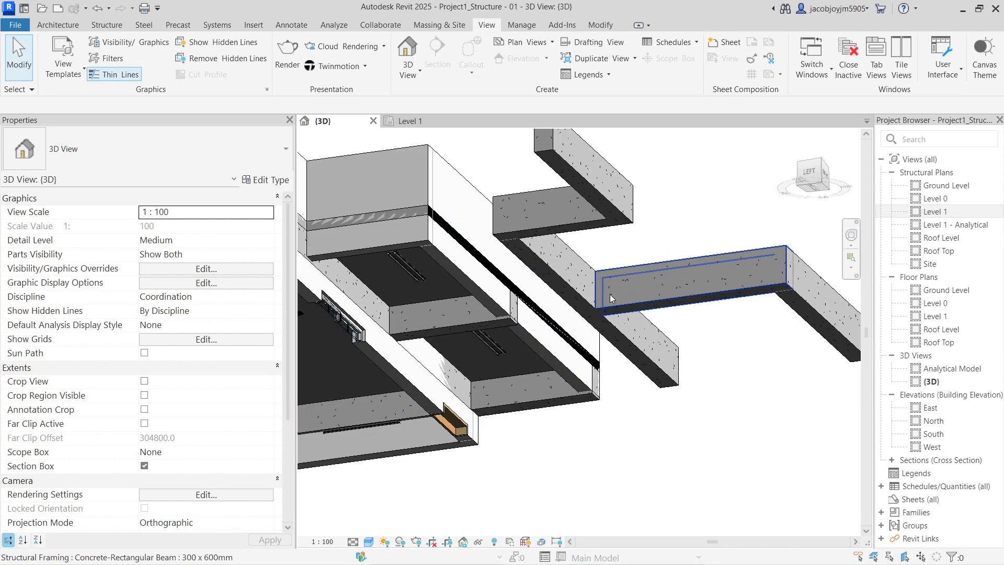
Align a beam end to the linked wall face, then undo that alignment
key(a)
key(l)
click(481, 282)
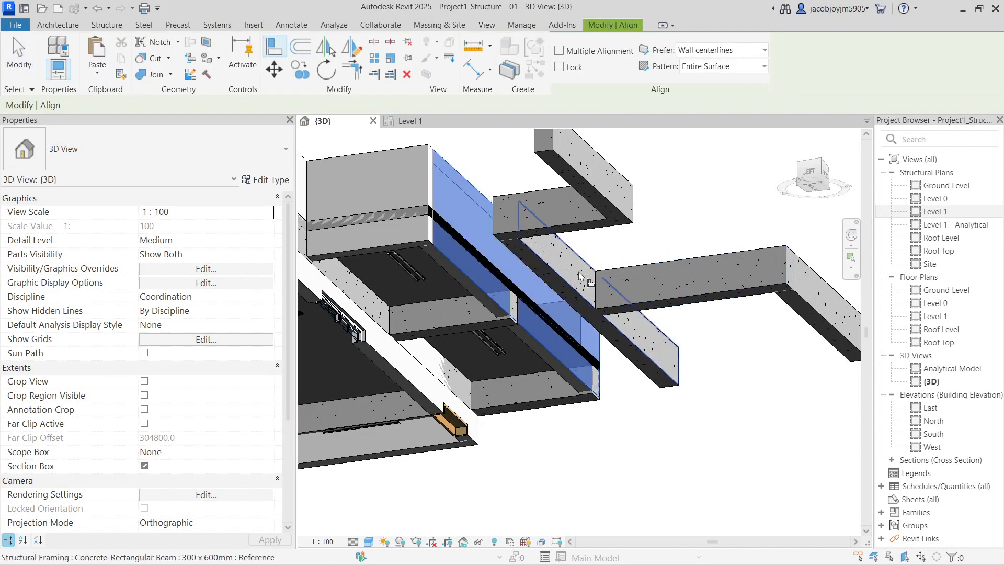
click(607, 273)
key(Escape)
click(580, 291)
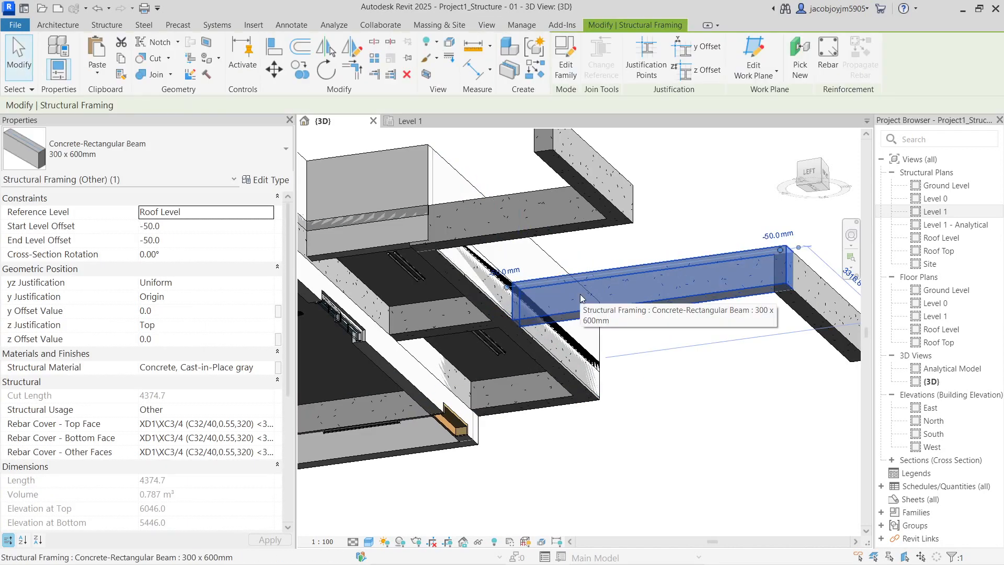
key(ctrl+z)
Delete the two misplaced roof-level beams and view the building from above
click(559, 236)
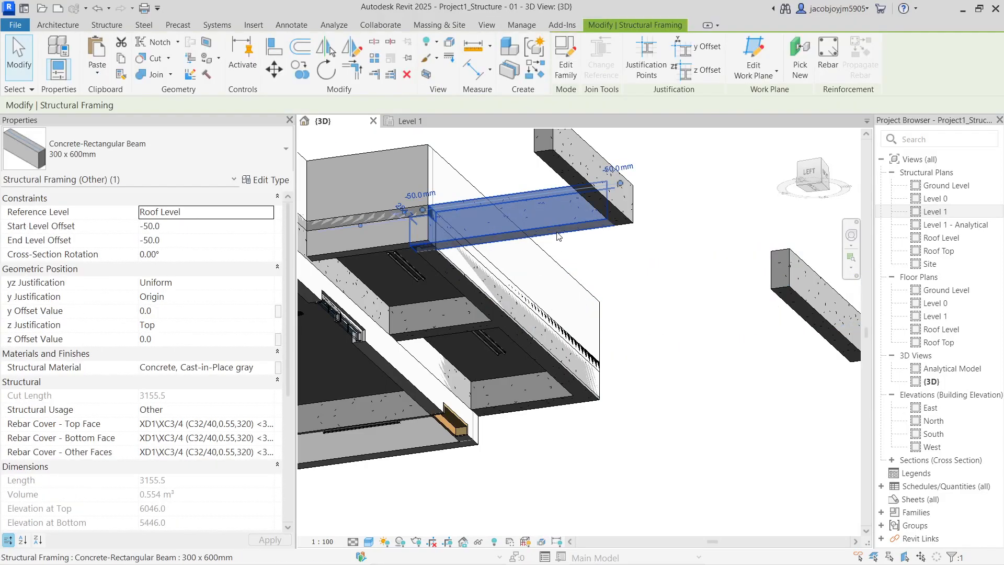
scroll(557, 236, down, 2)
click(563, 202)
key(Delete)
click(676, 265)
key(Delete)
shift+middle_drag(669, 275, 578, 467)
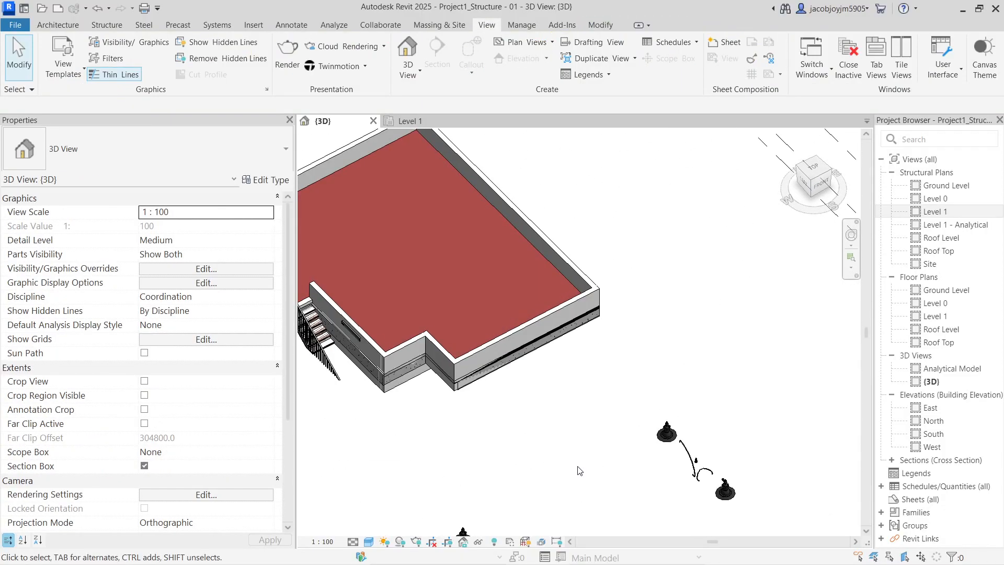
middle_drag(549, 386, 692, 441)
Temporarily hide the linked architecture model and inspect the roof slab and beams beneath it
click(659, 388)
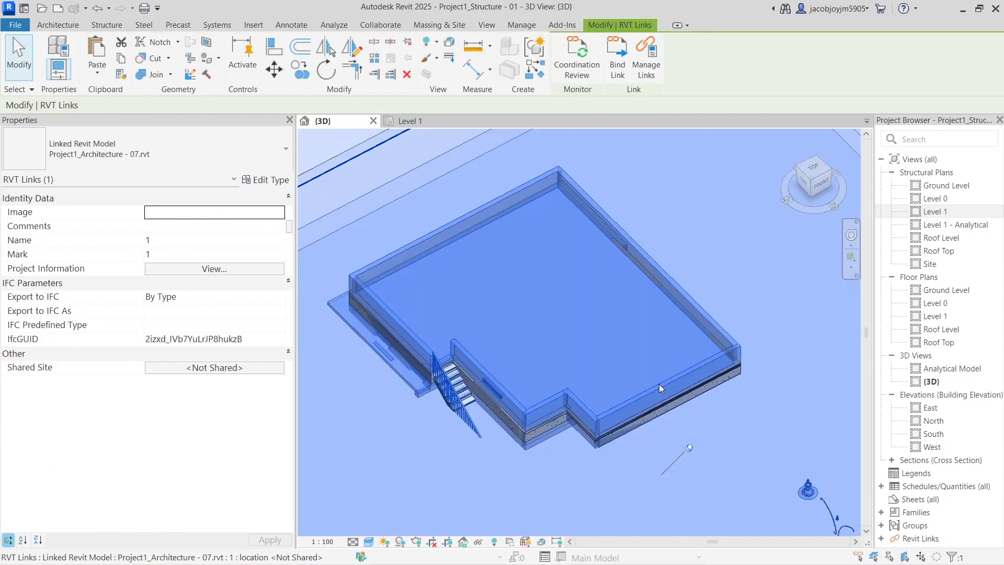
key(h)
key(h)
shift+middle_drag(617, 321, 615, 267)
click(569, 307)
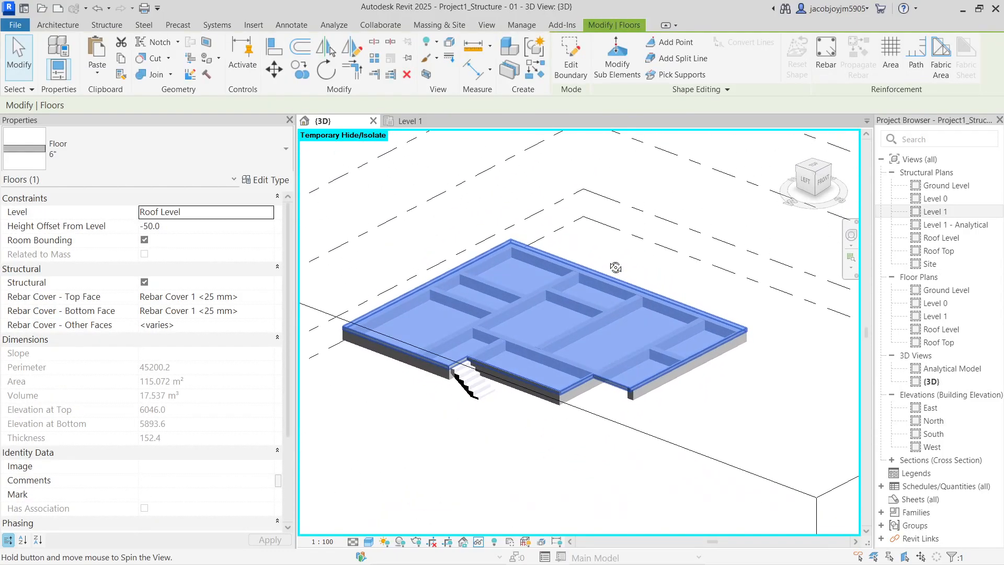
scroll(664, 363, up, 4)
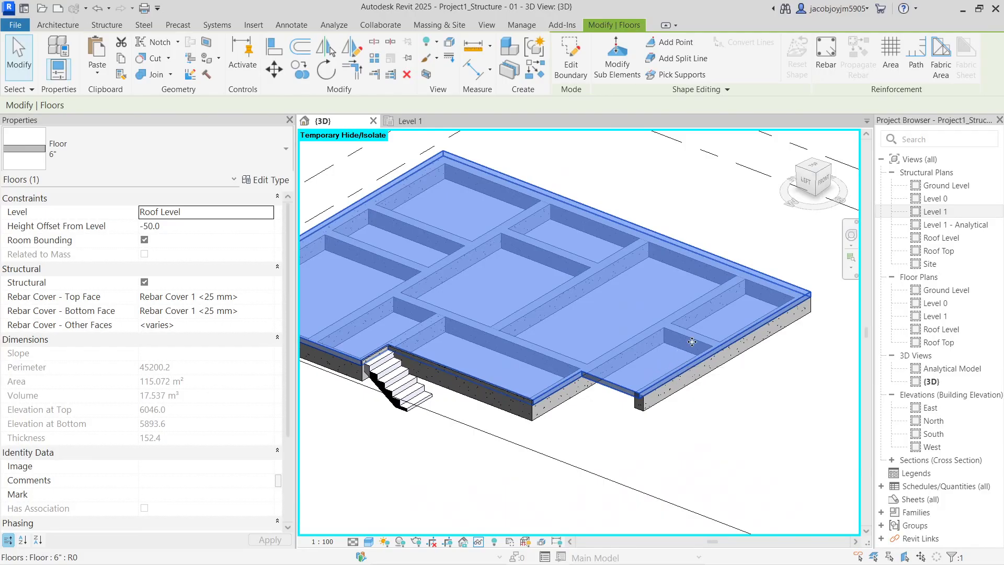
key(Escape)
shift+middle_drag(692, 342, 692, 271)
click(704, 309)
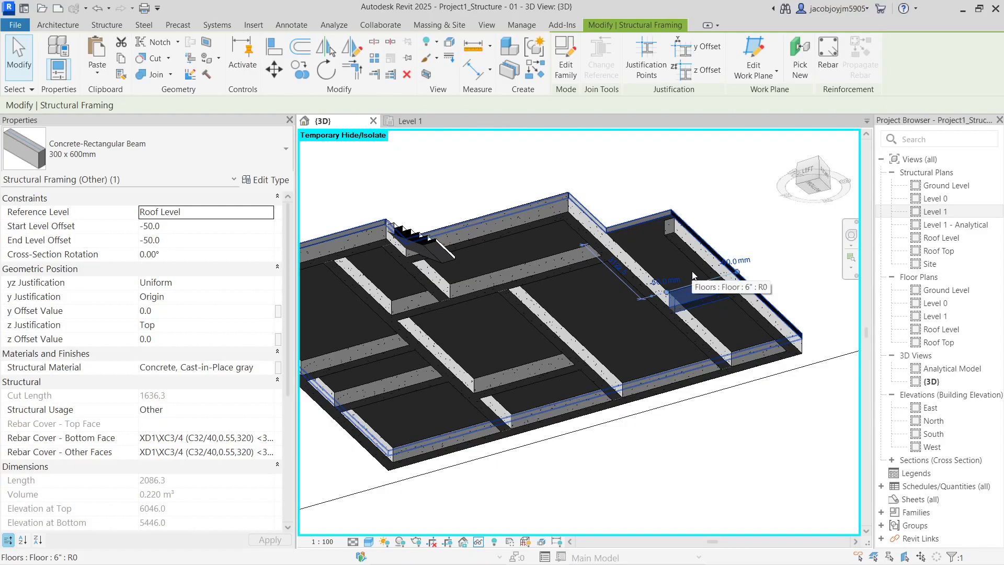
key(Escape)
Align the upper-right beam flush with the roof slab edge and check the result
key(a)
key(l)
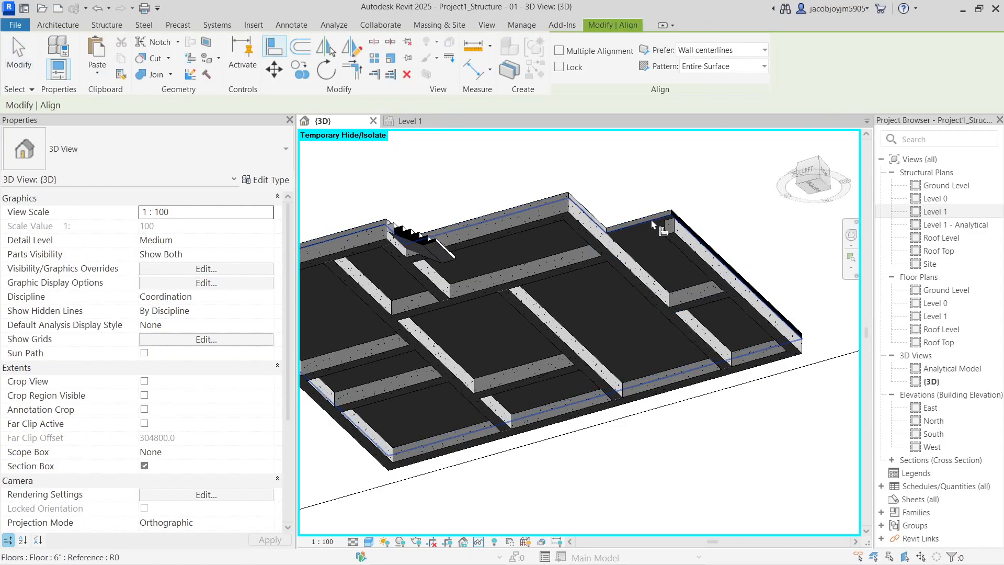
click(652, 223)
click(675, 296)
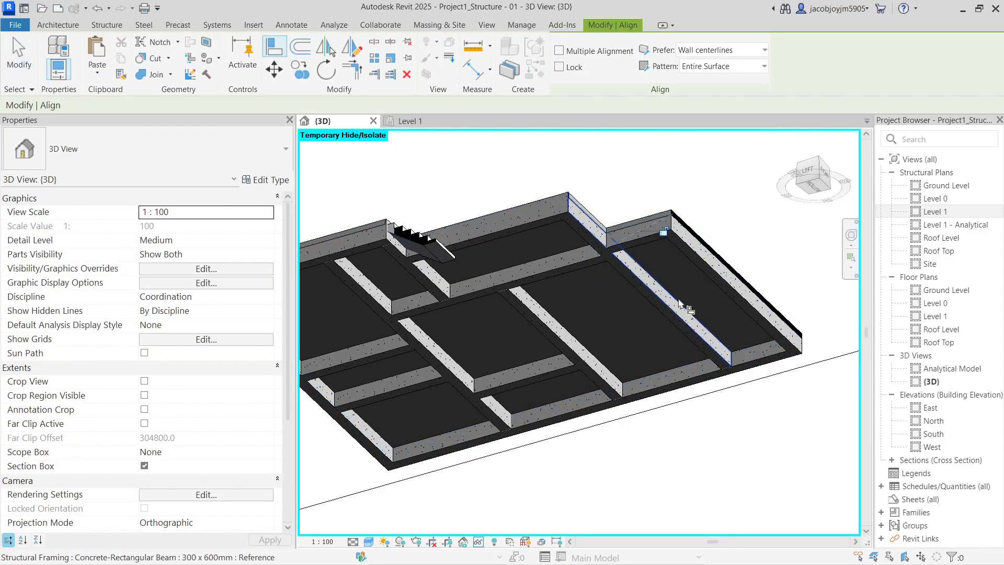
key(Escape)
click(647, 245)
key(Escape)
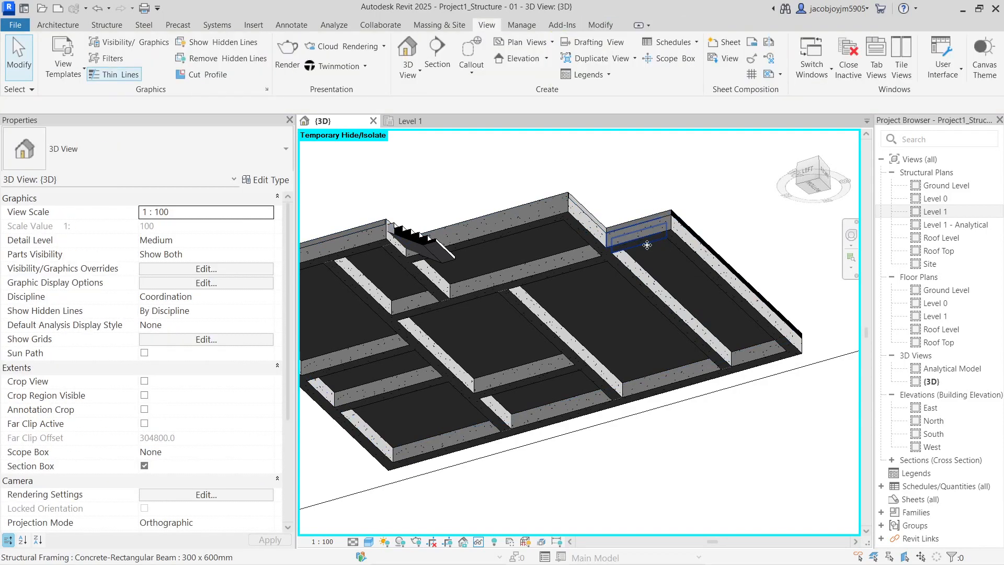
shift+middle_drag(648, 248, 599, 445)
scroll(613, 412, down, 2)
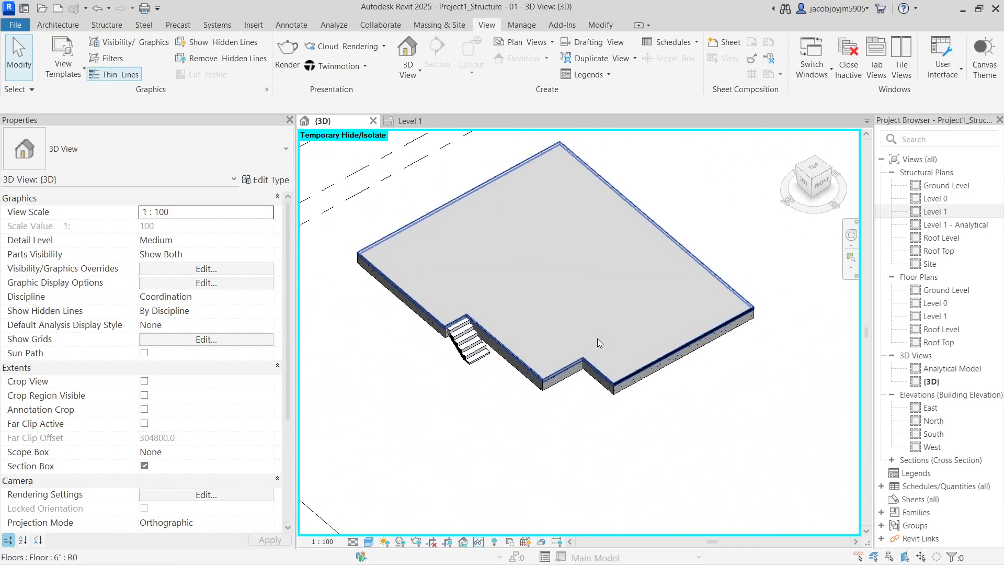
Restore hidden elements and turn off the linked architecture in Visibility/Graphics (VG)
key(h)
key(r)
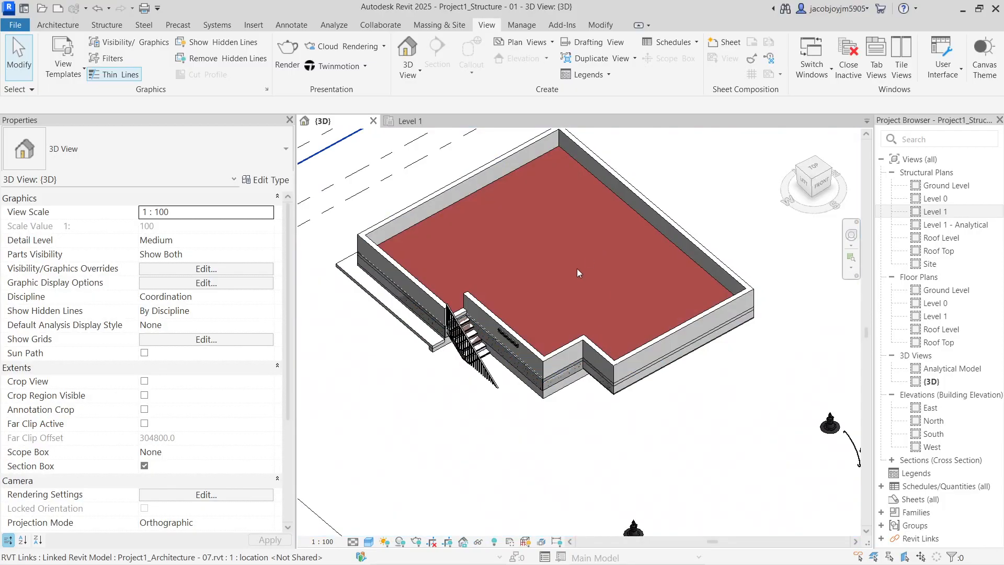
key(v)
key(v)
click(574, 158)
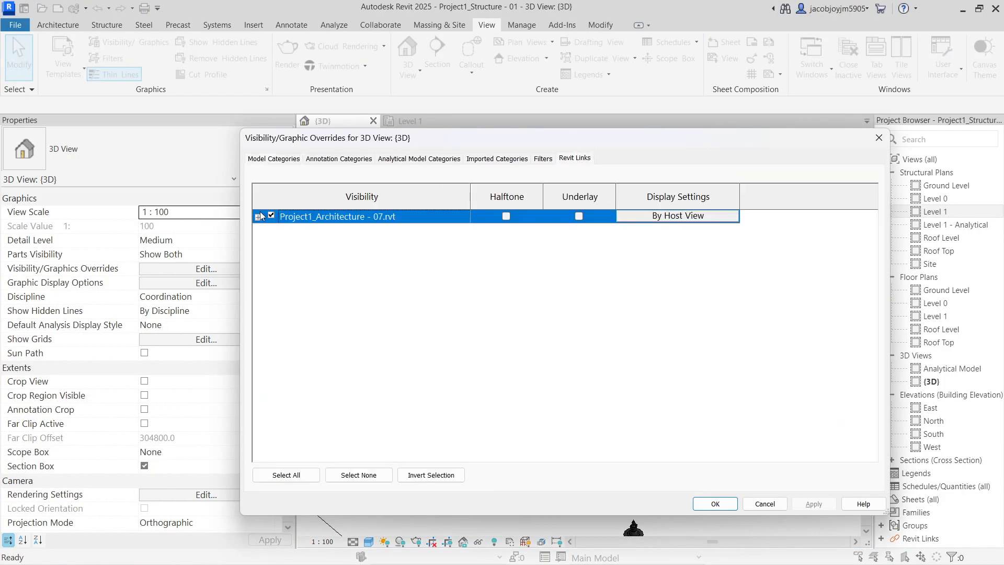
click(721, 501)
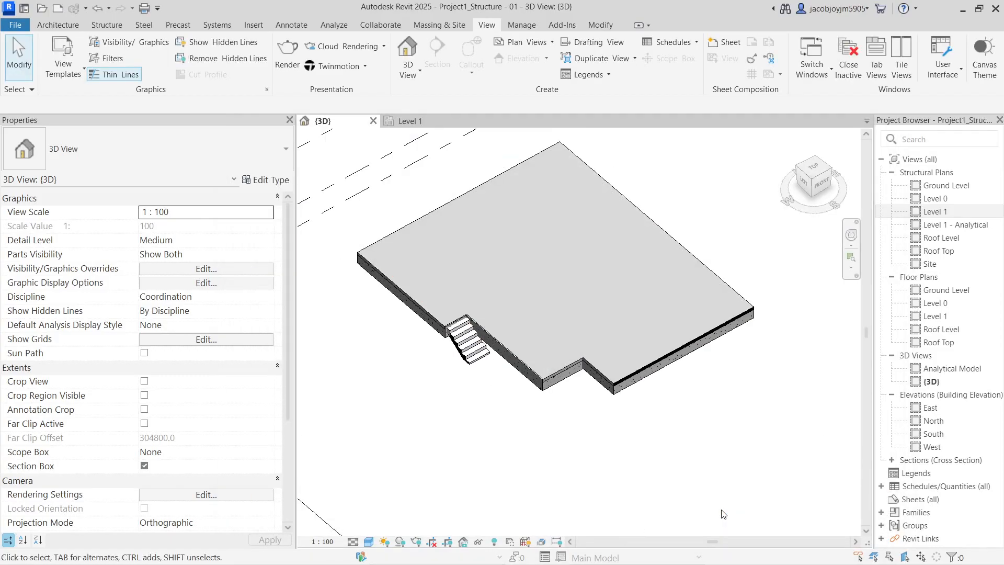
Turn off the 3D view's section box and open the Level 1 structural plan
click(143, 467)
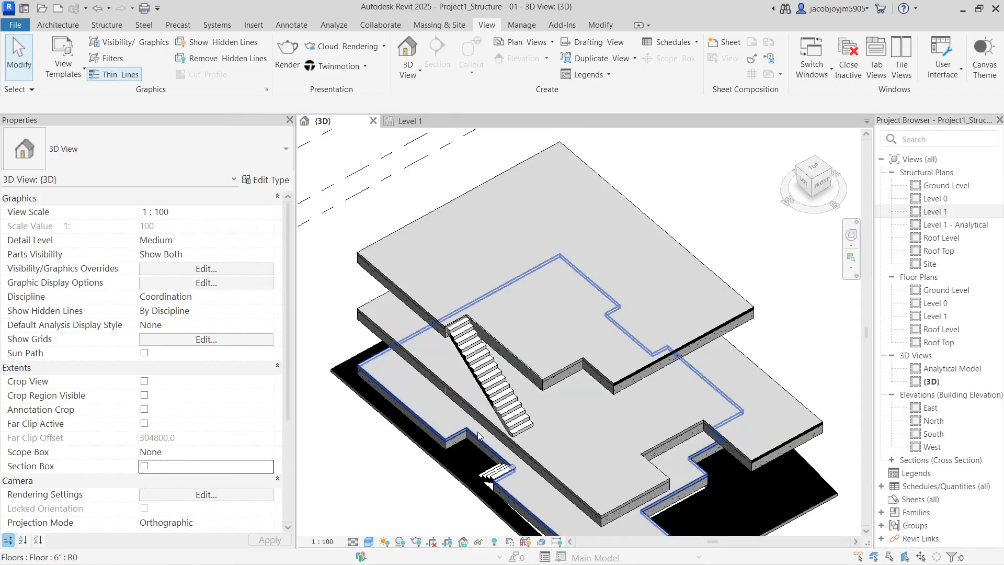
scroll(585, 366, down, 3)
shift+middle_drag(612, 411, 537, 363)
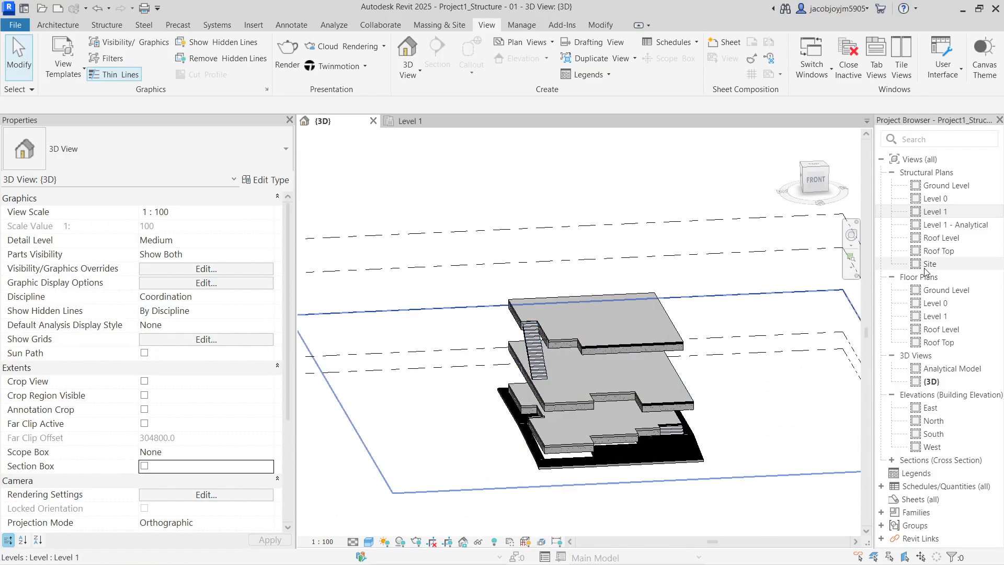
double_click(949, 213)
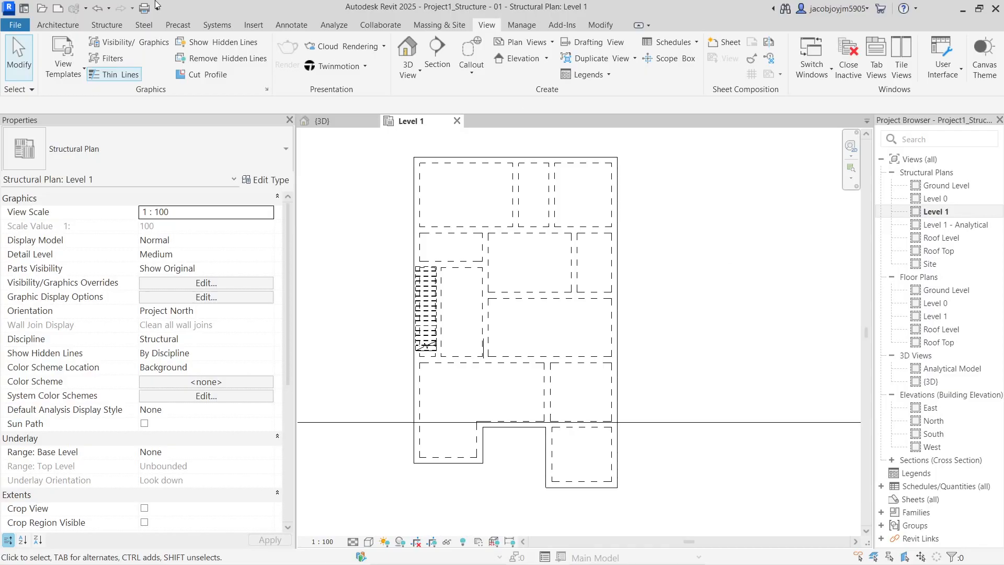
Start the Structure > Column tool using the Concrete-Rectangular-Column 300 x 450mm type
click(107, 25)
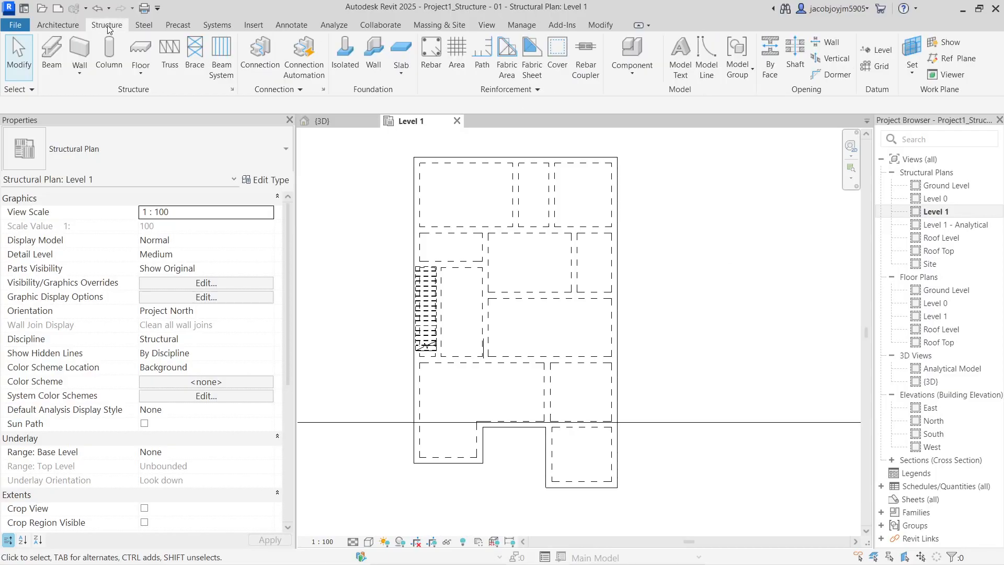
click(109, 66)
scroll(428, 154, up, 2)
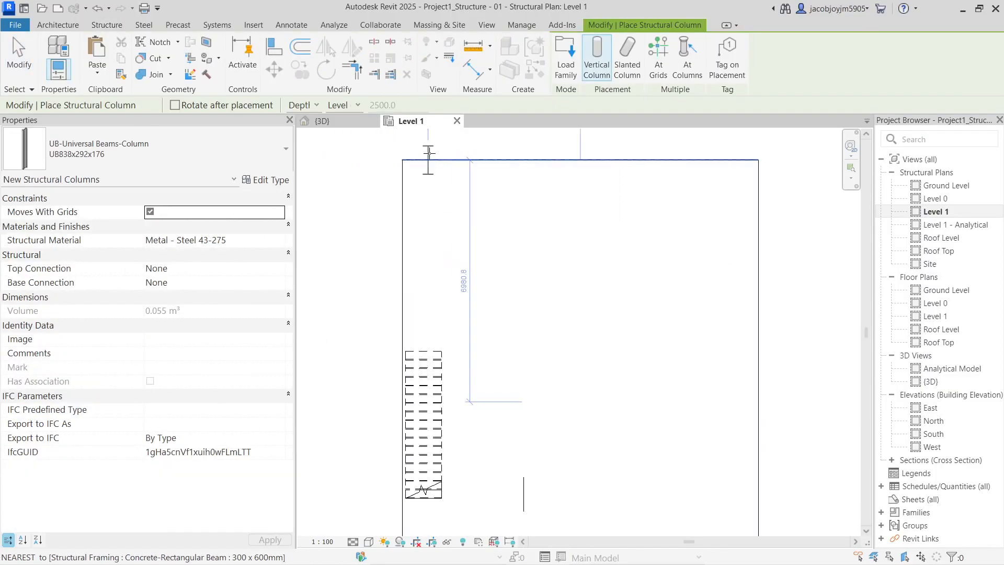
click(160, 150)
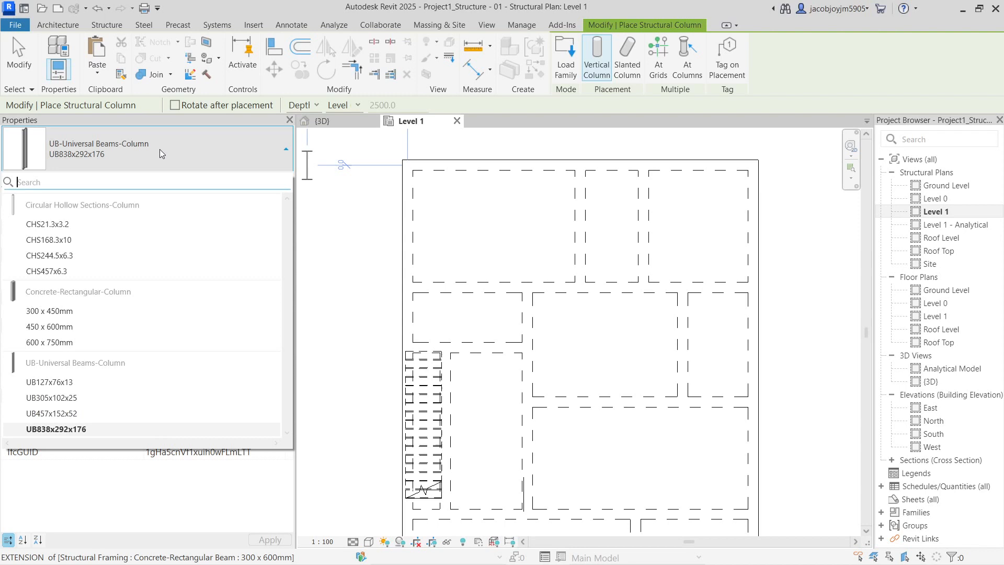
click(76, 312)
scroll(403, 172, up, 4)
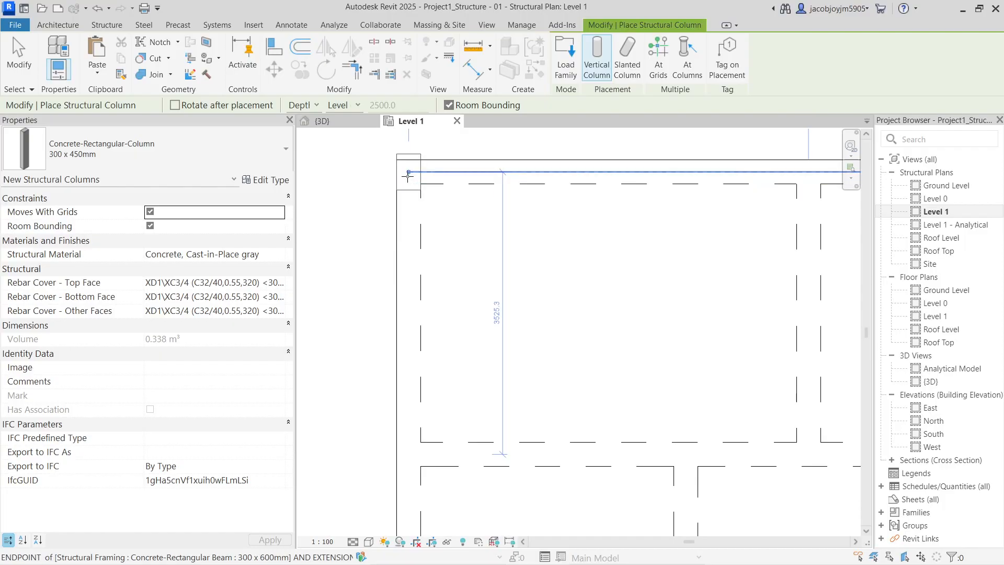
Place six 300 x 450mm columns at the beam corners and endpoints of the first plan area
click(397, 217)
scroll(396, 217, down, 5)
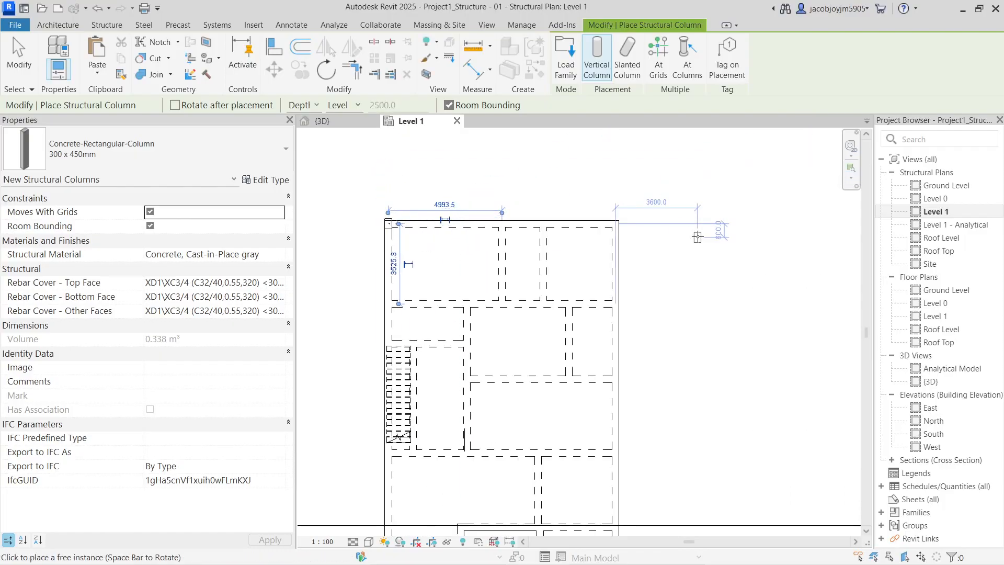
scroll(616, 222, up, 5)
click(601, 216)
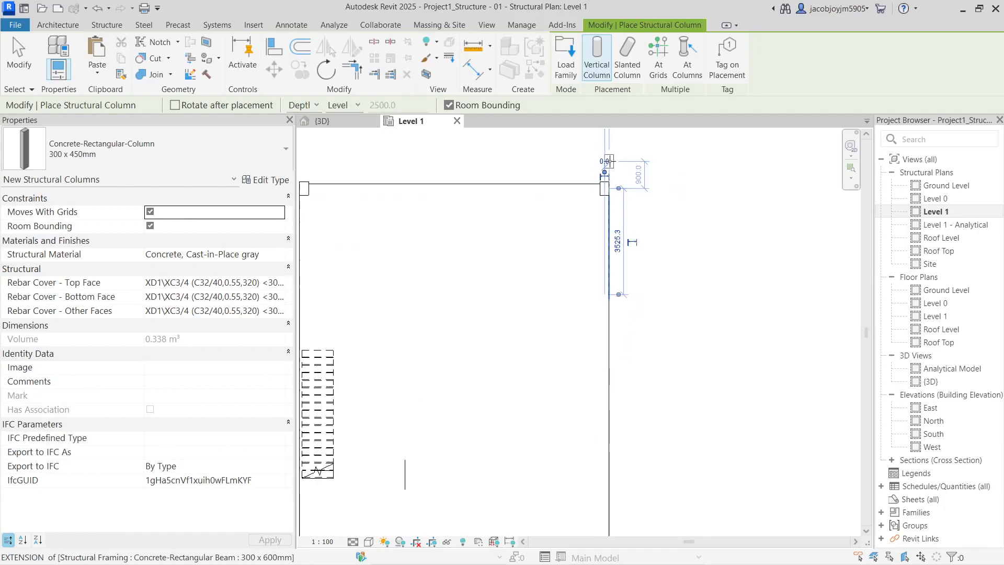
scroll(602, 216, down, 5)
scroll(606, 459, up, 2)
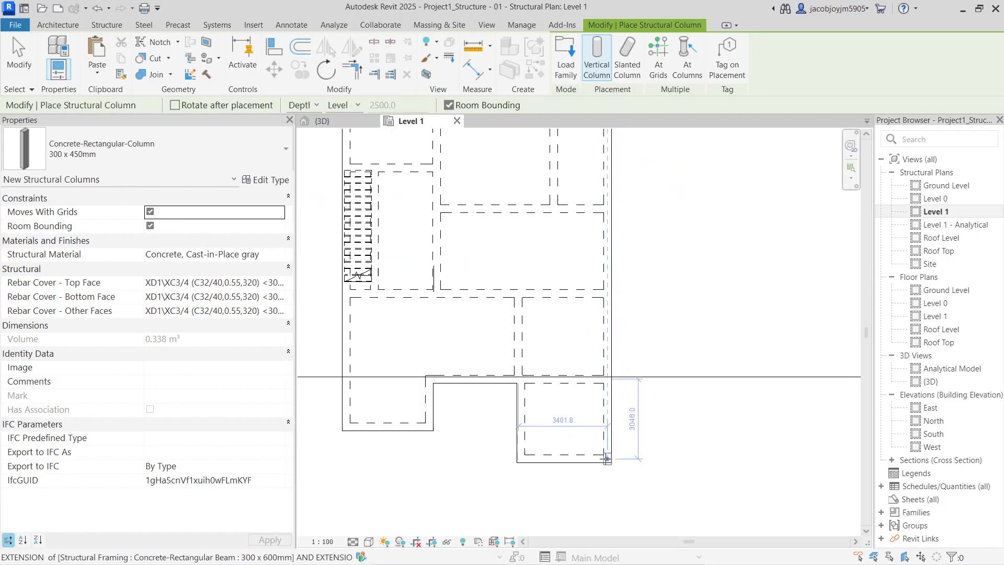
scroll(609, 377, up, 3)
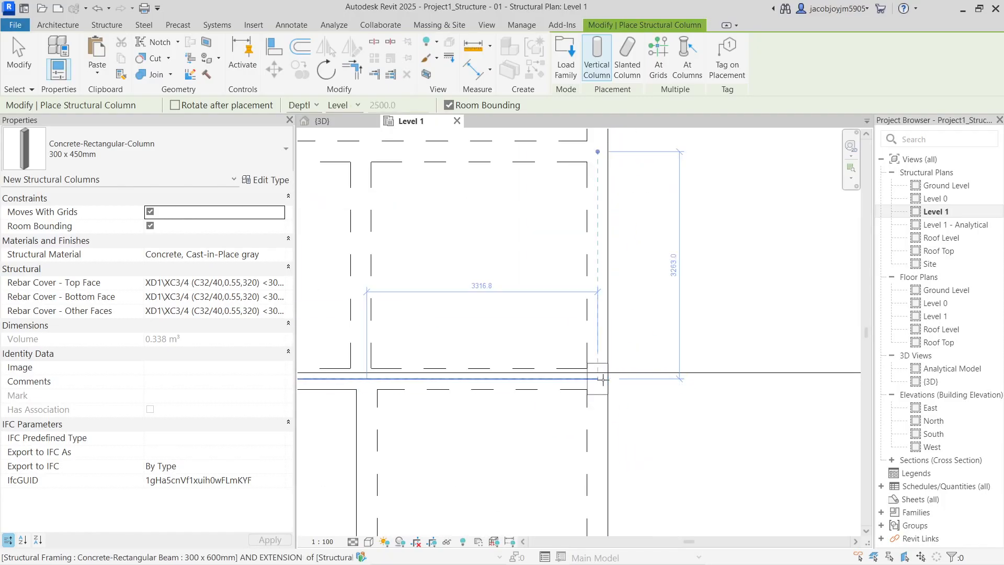
click(600, 381)
scroll(601, 380, down, 3)
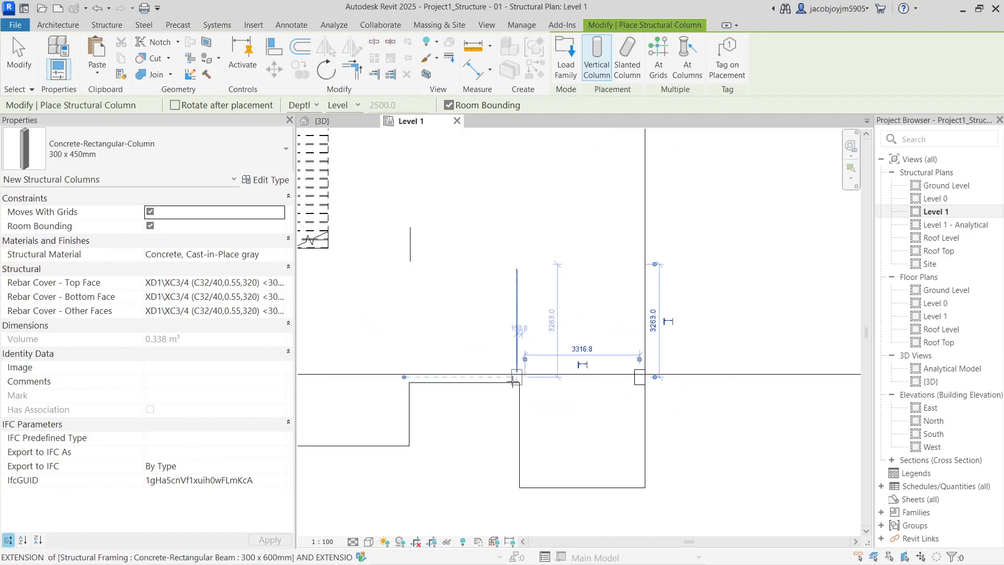
scroll(512, 381, up, 3)
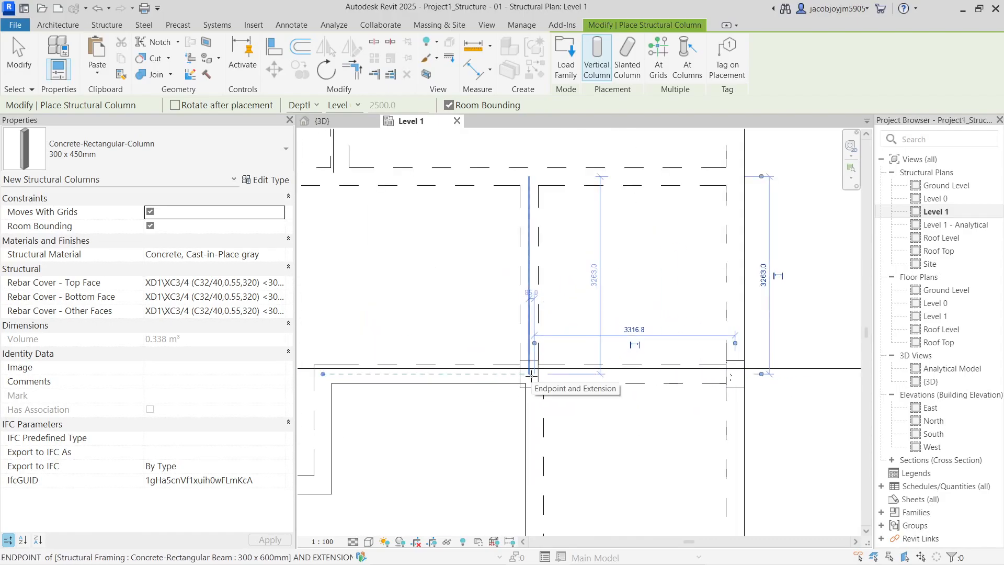
click(530, 375)
scroll(531, 375, down, 2)
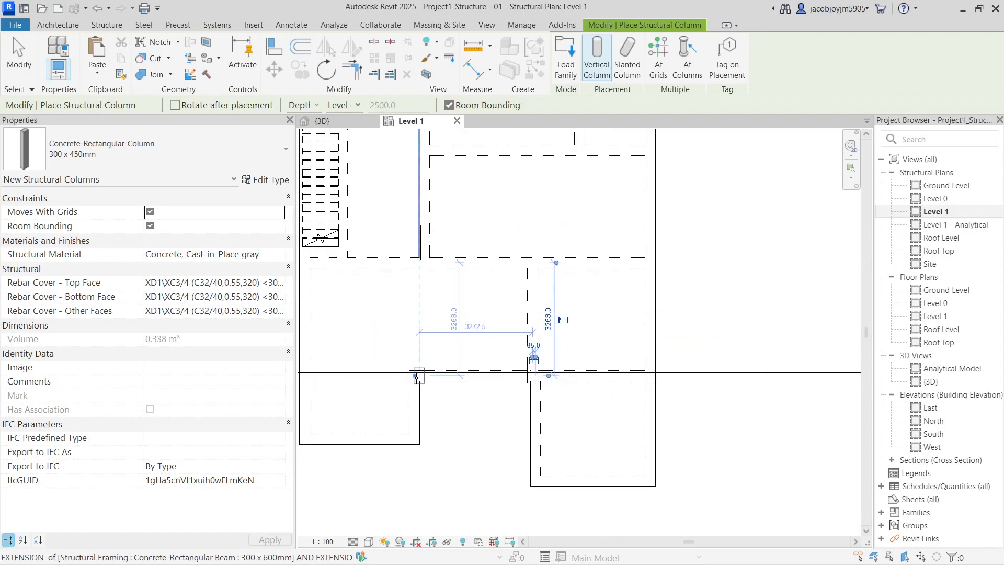
click(414, 376)
scroll(563, 403, up, 2)
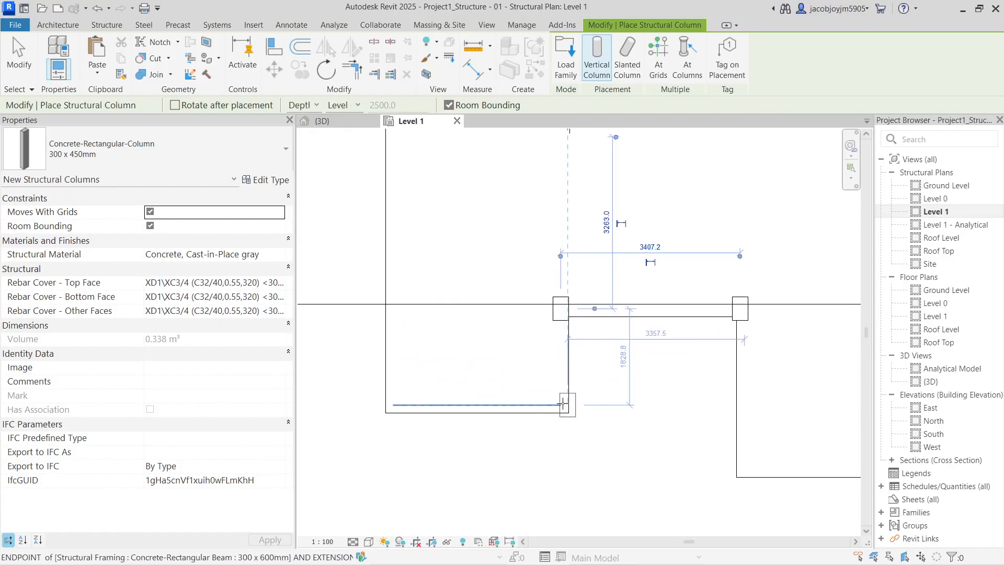
click(559, 403)
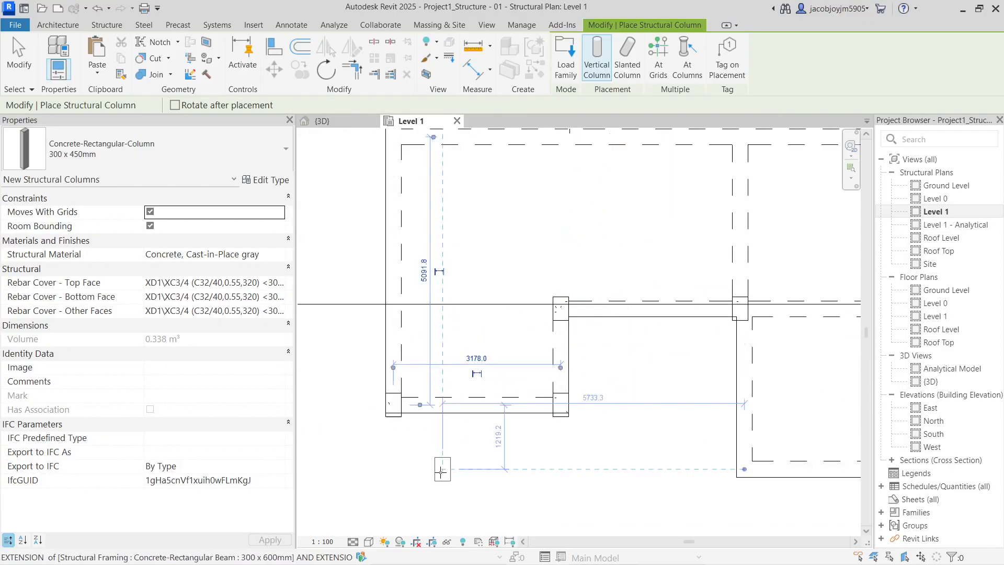
scroll(436, 313, down, 2)
Place five more columns in the upper plan at beam ends, intersections and the top midpoint
middle_drag(437, 309, 440, 470)
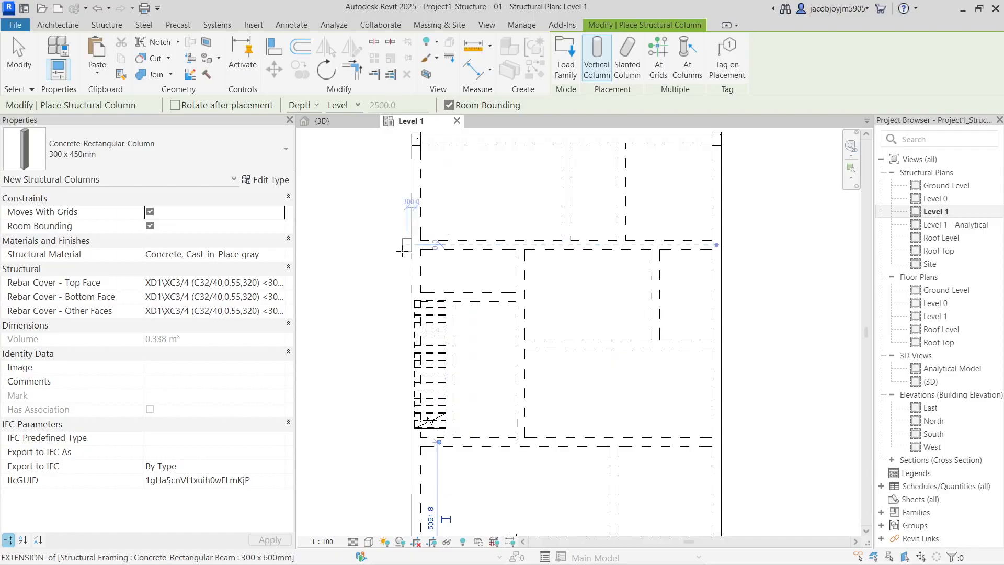
scroll(417, 274, up, 2)
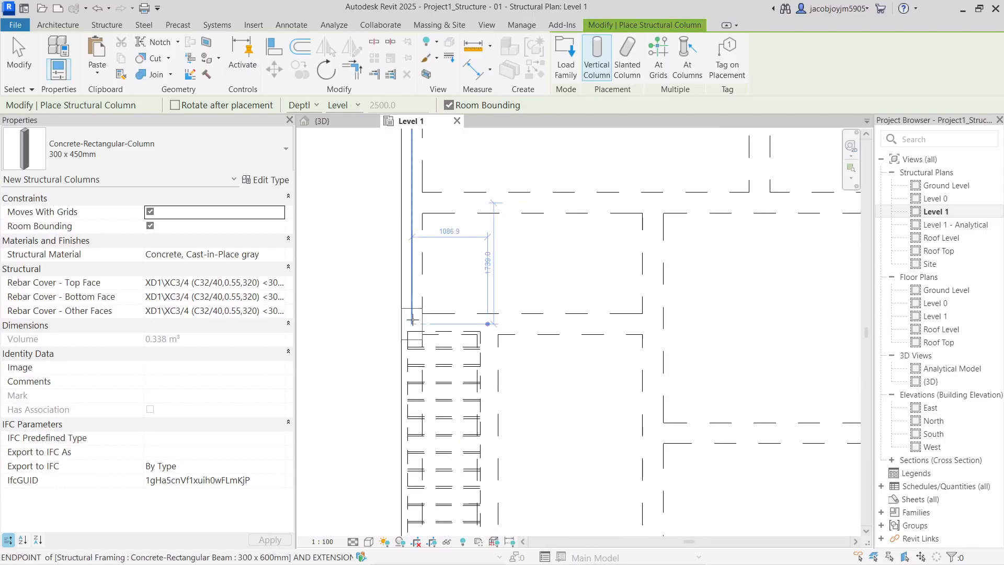
click(415, 310)
scroll(415, 309, down, 4)
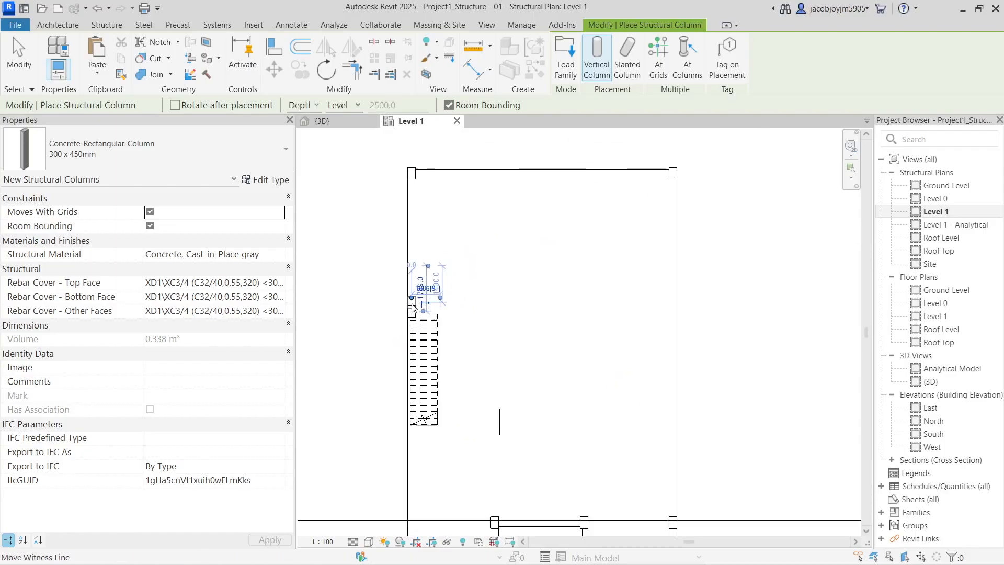
scroll(509, 277, up, 5)
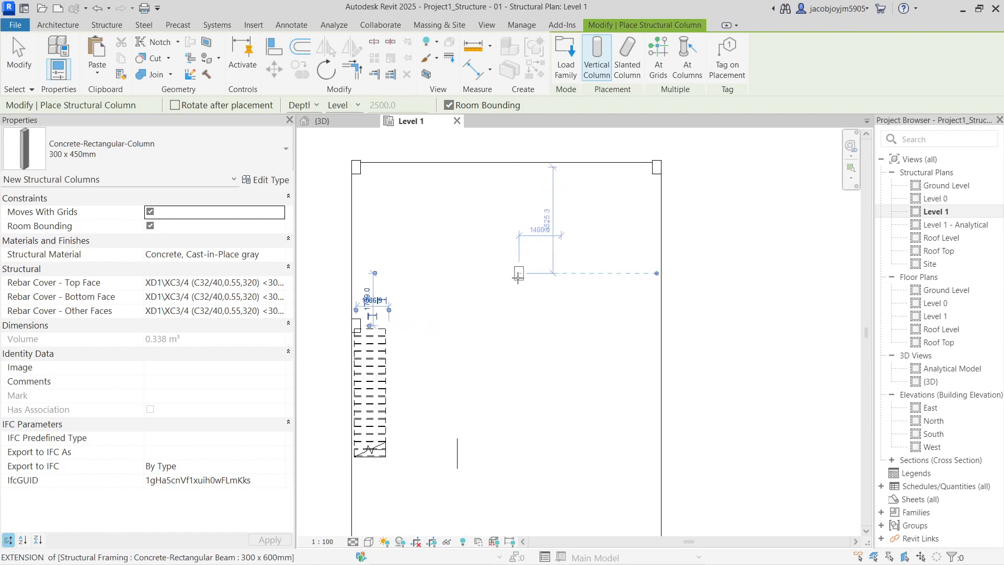
click(502, 270)
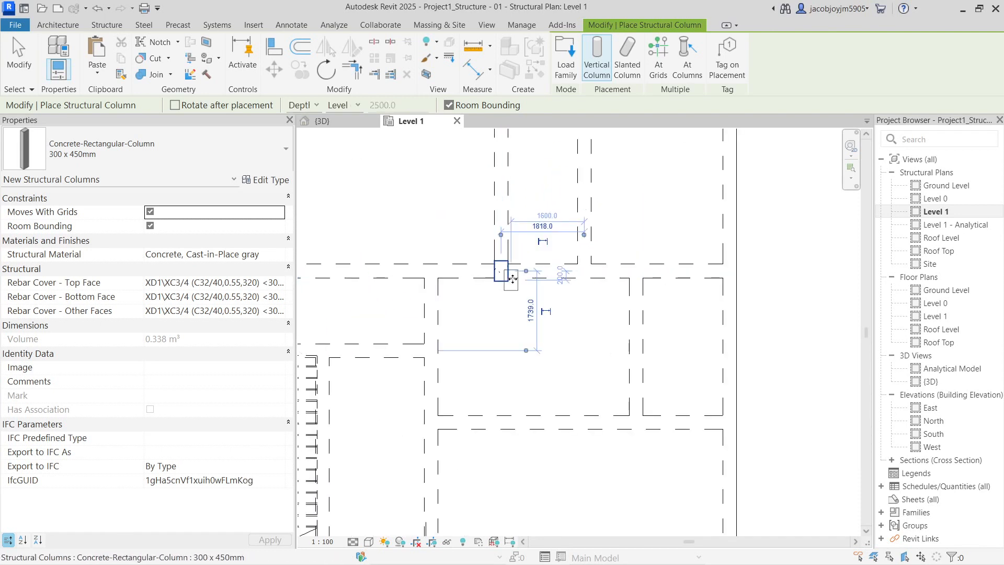
scroll(502, 270, down, 3)
scroll(493, 146, up, 2)
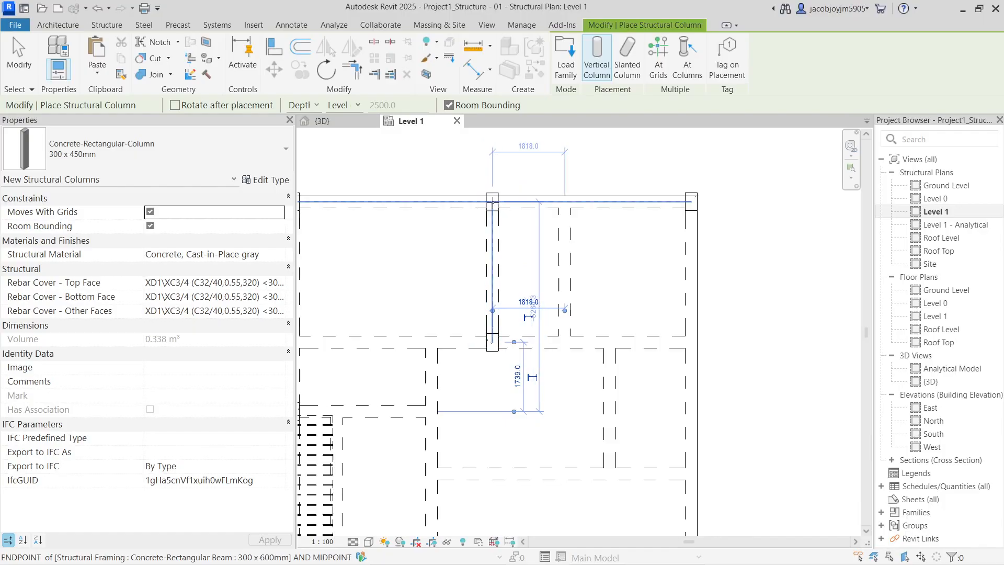
click(494, 201)
scroll(658, 224, down, 2)
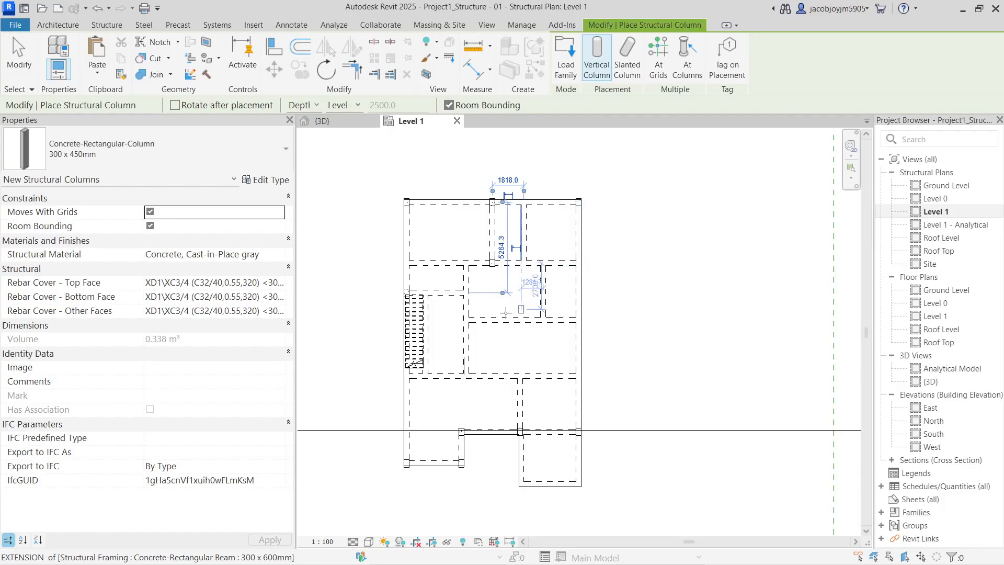
click(467, 293)
scroll(467, 293, up, 3)
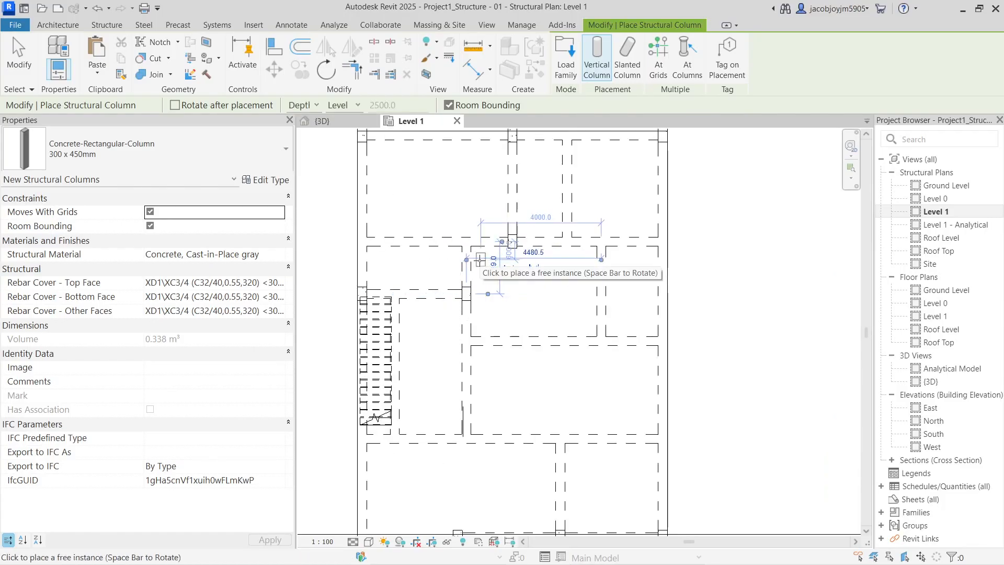
click(467, 439)
Place the remaining columns at the left endpoint and right-side beam and grid intersections
middle_drag(552, 443, 532, 330)
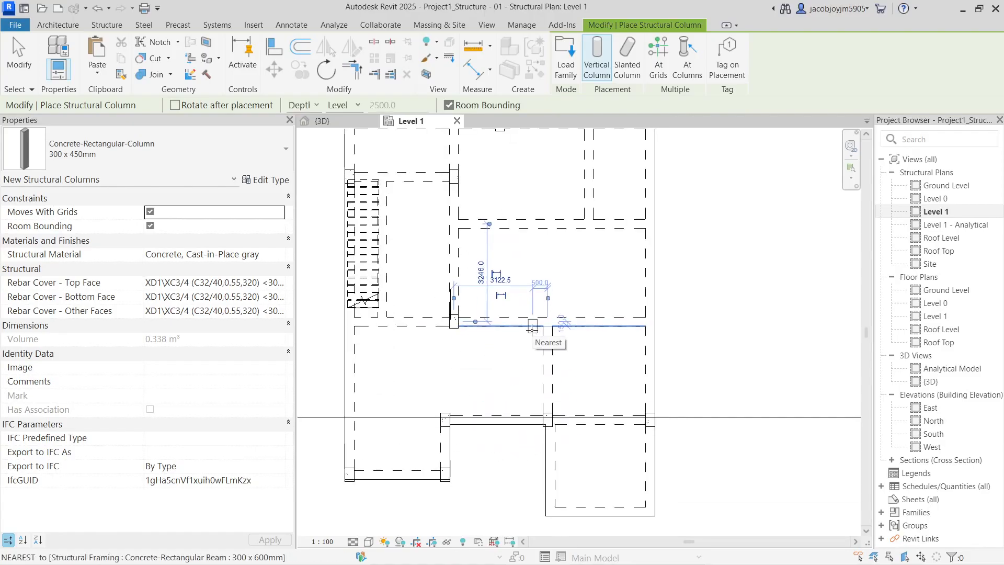
scroll(335, 336, up, 2)
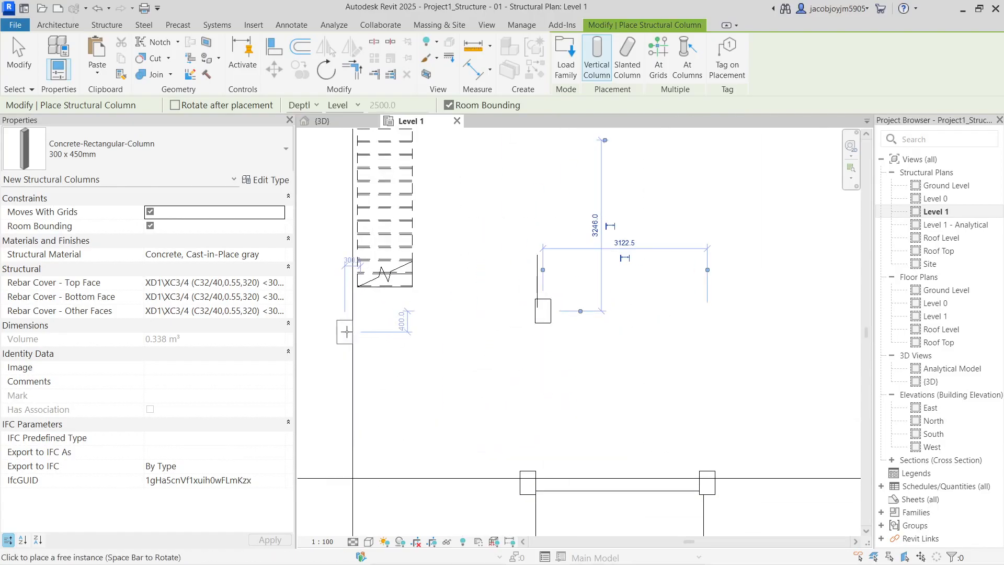
click(361, 311)
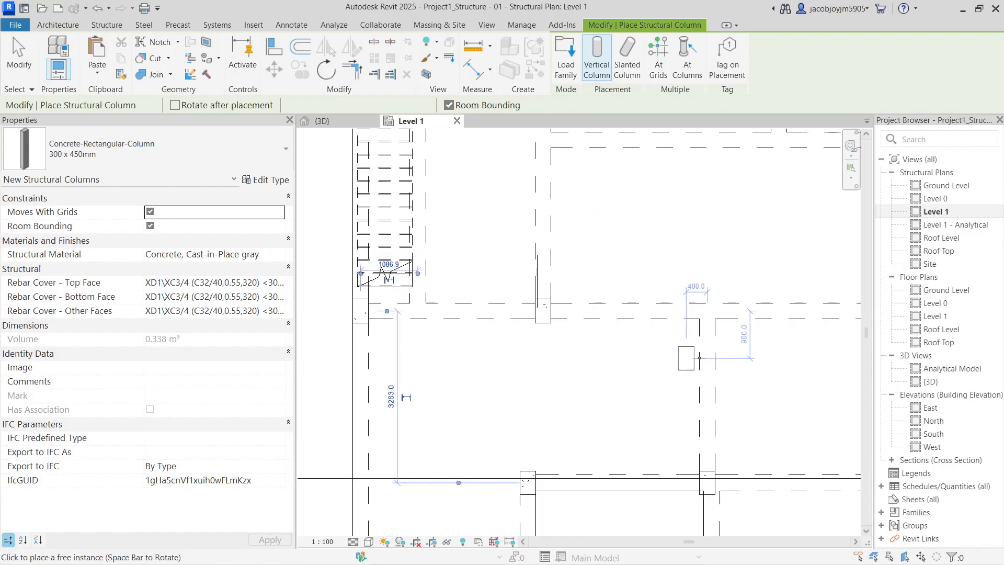
click(707, 312)
scroll(542, 339, down, 2)
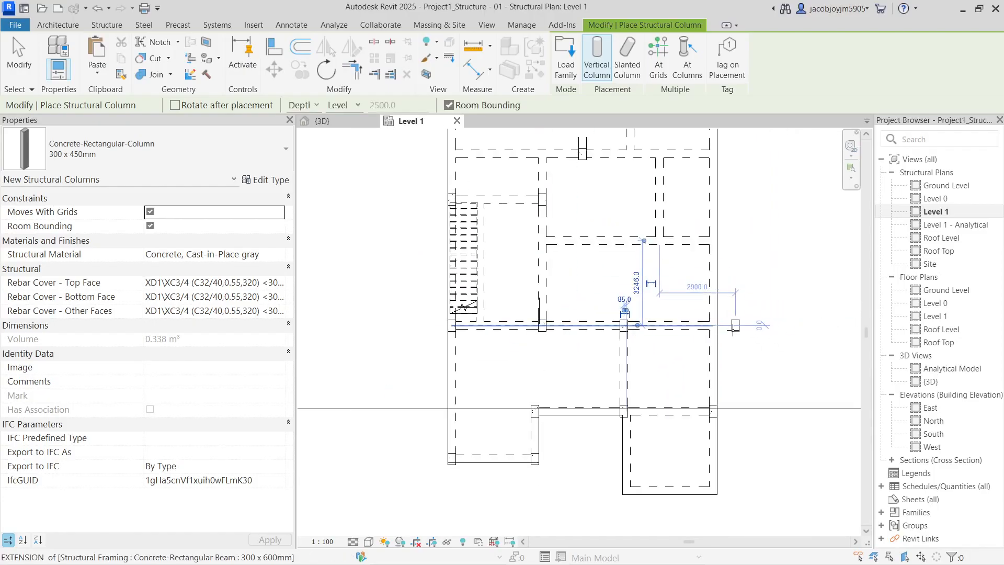
click(713, 327)
scroll(713, 327, down, 1)
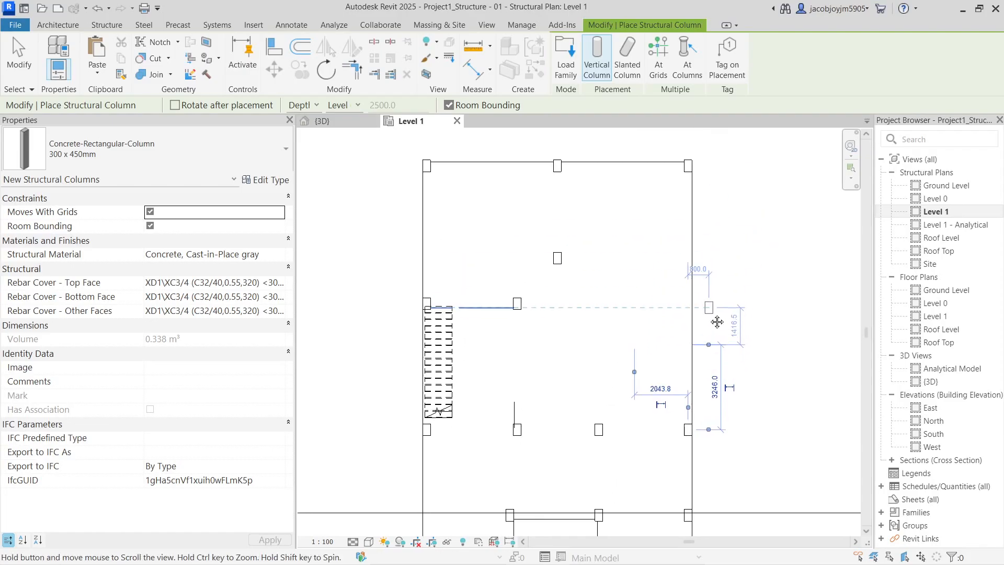
scroll(697, 340, up, 1)
scroll(687, 264, up, 2)
scroll(686, 264, down, 1)
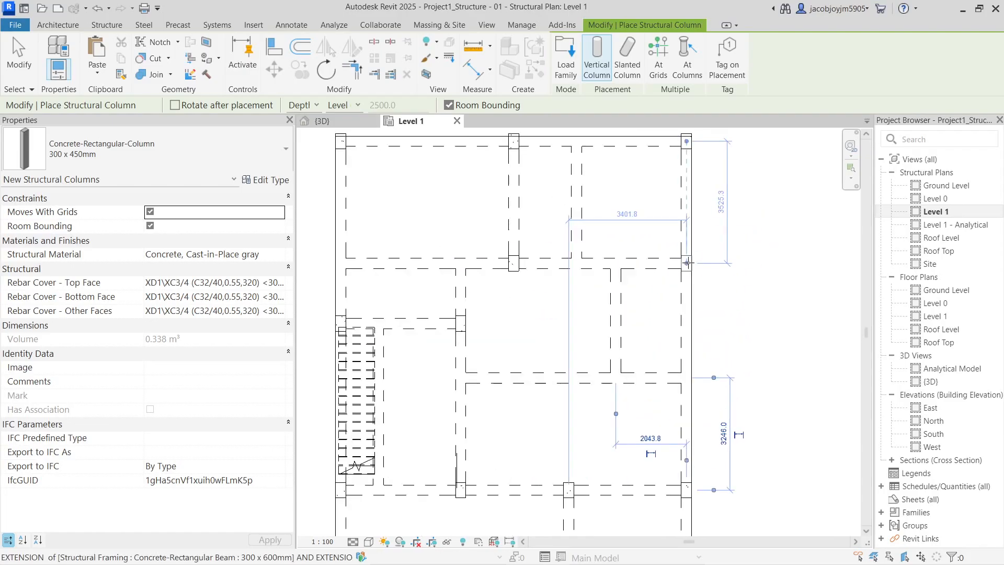
click(686, 264)
scroll(741, 314, down, 1)
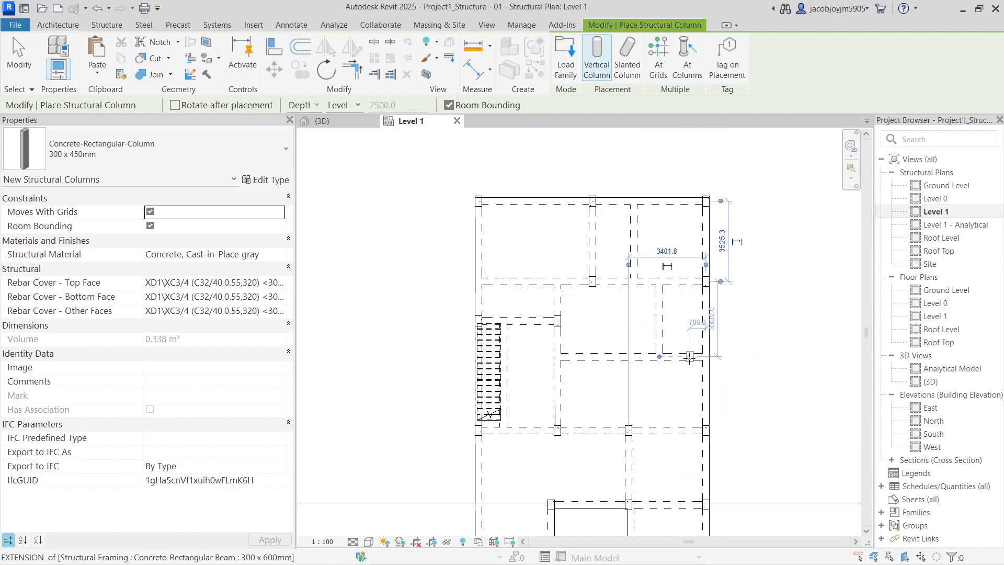
scroll(689, 358, up, 1)
click(715, 356)
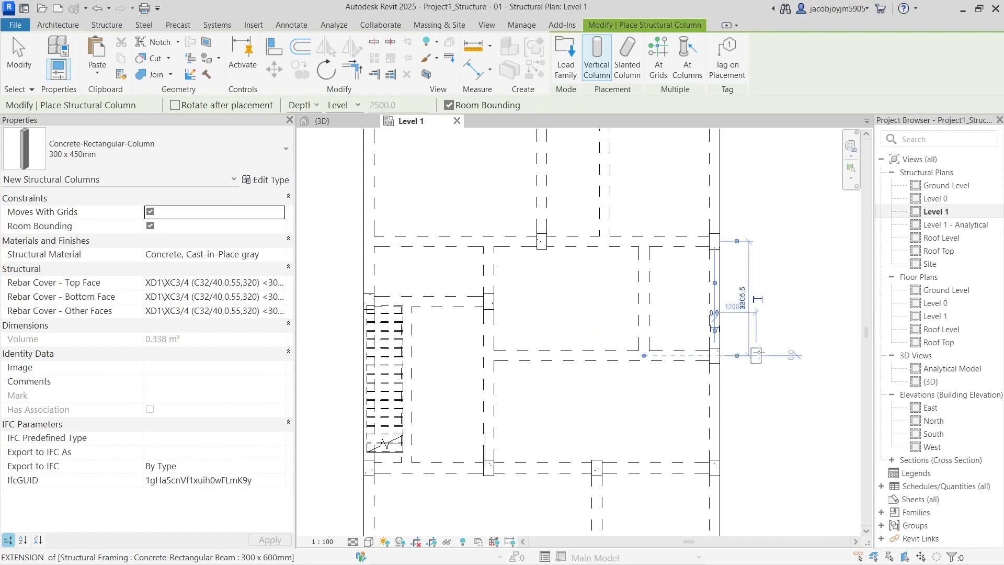
scroll(758, 332, down, 1)
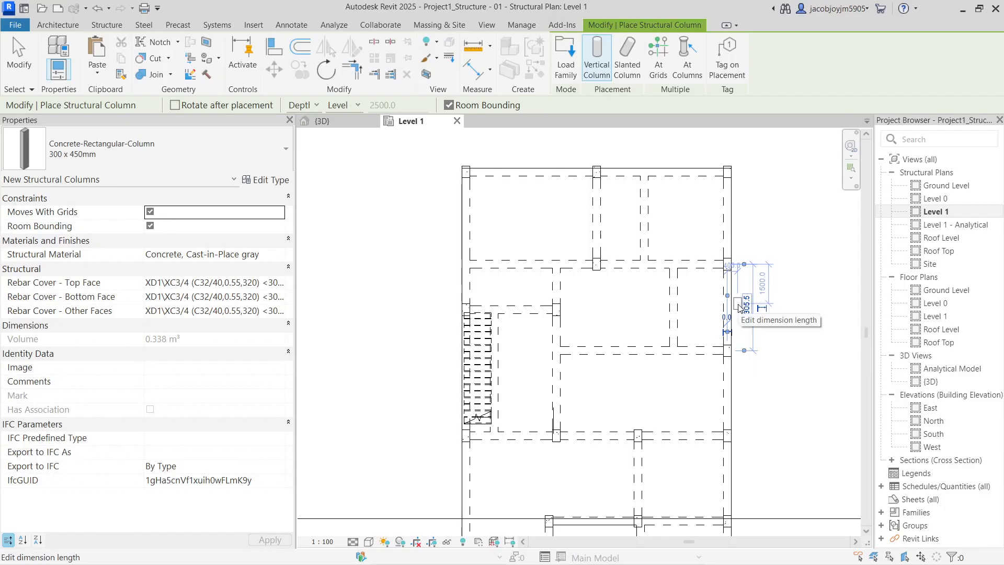
scroll(468, 264, up, 1)
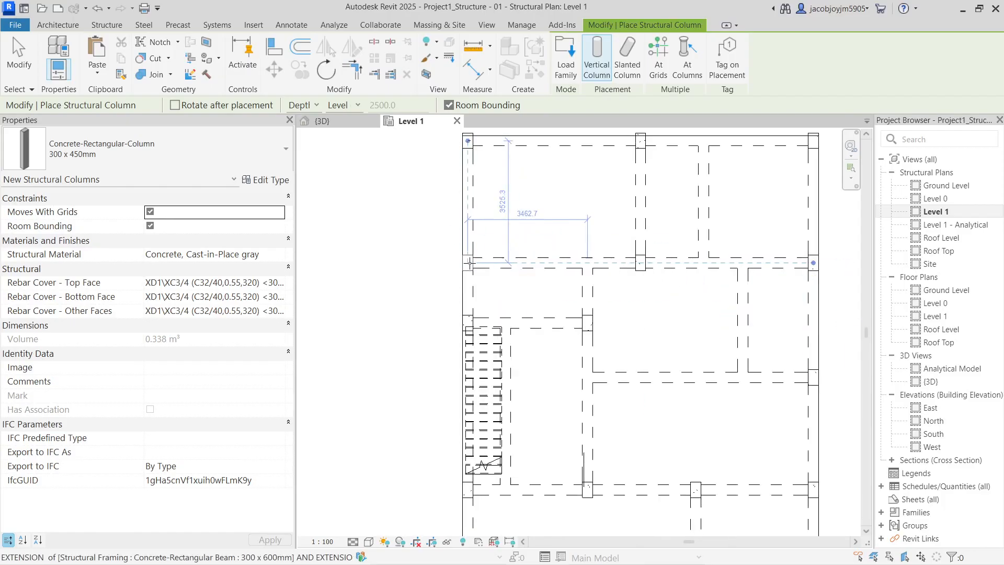
key(Escape)
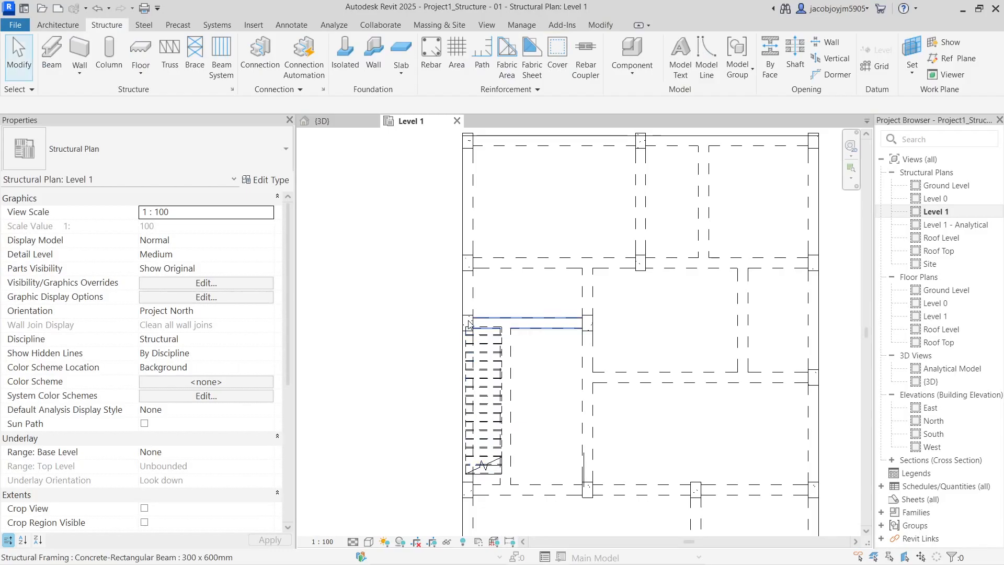
click(468, 323)
key(Escape)
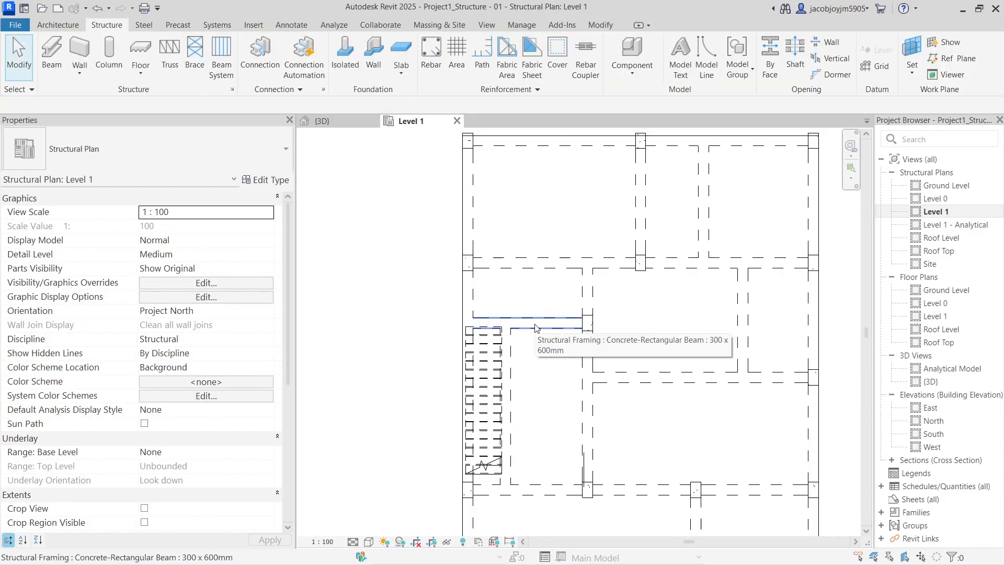
click(469, 263)
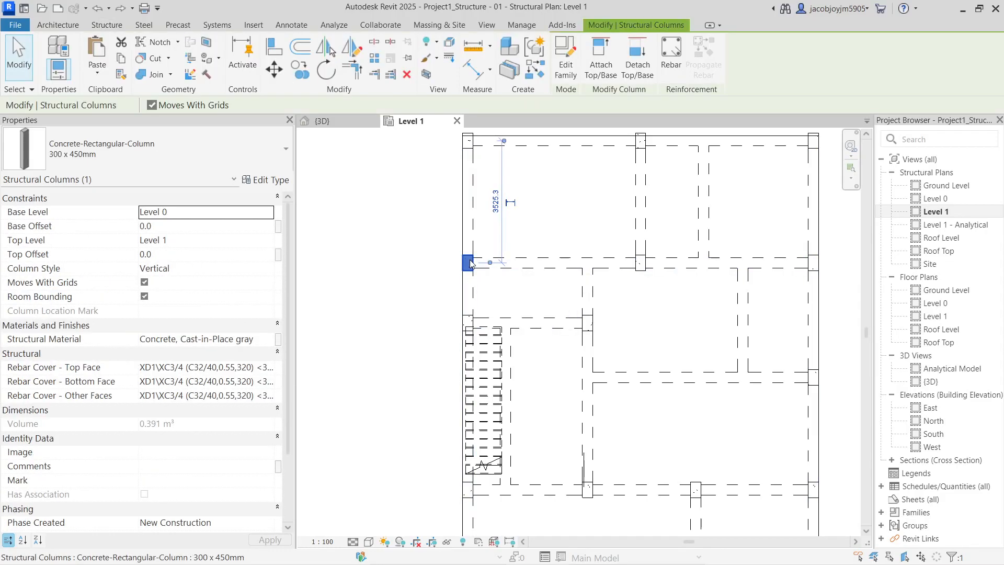
key(Escape)
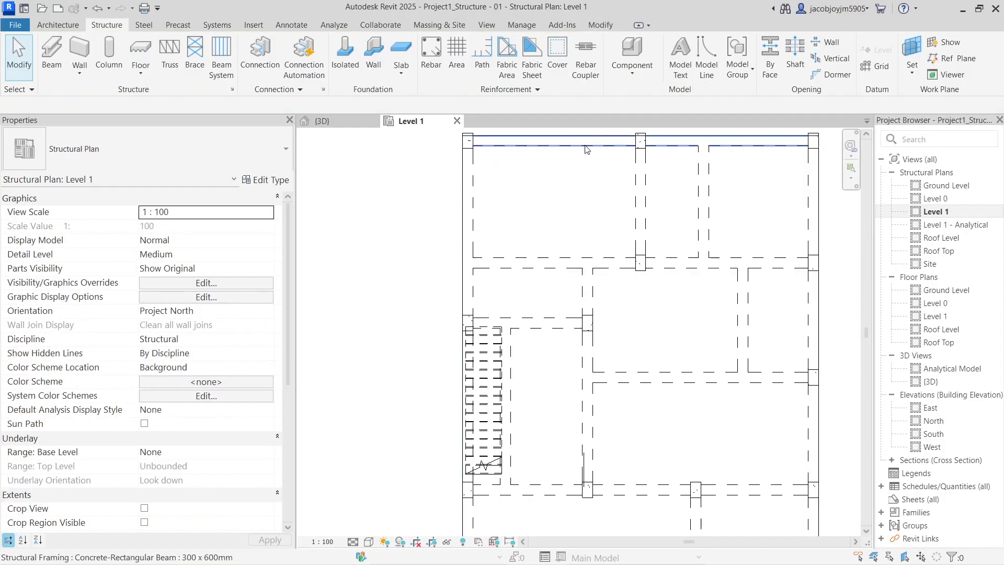
click(584, 145)
scroll(510, 209, down, 2)
click(516, 202)
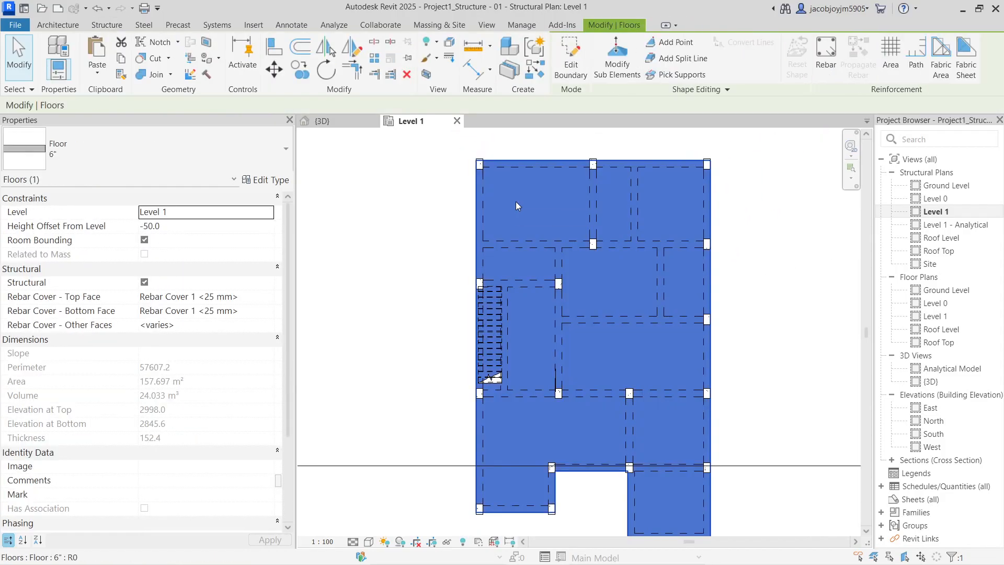
key(h)
key(h)
click(617, 163)
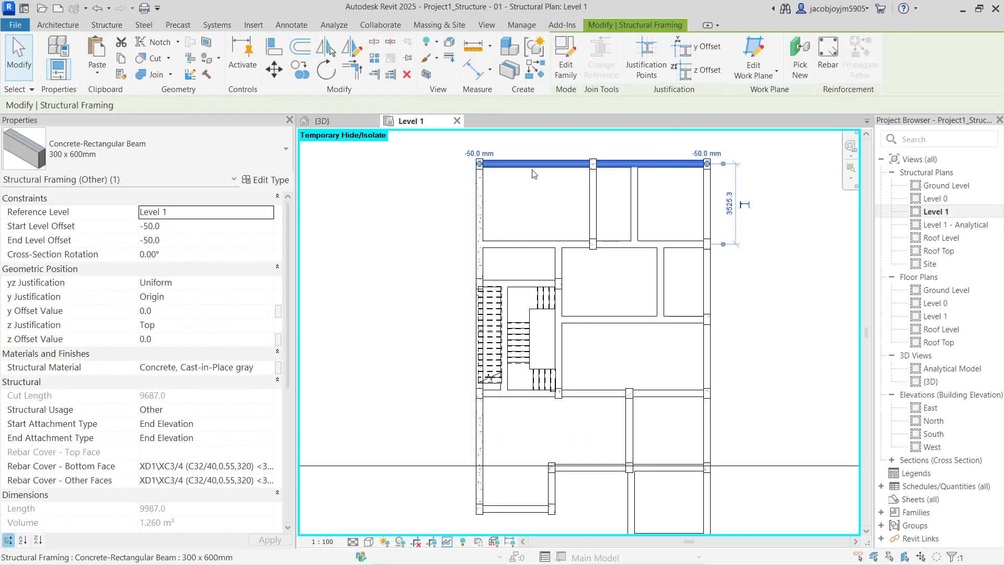
ctrl+click(709, 208)
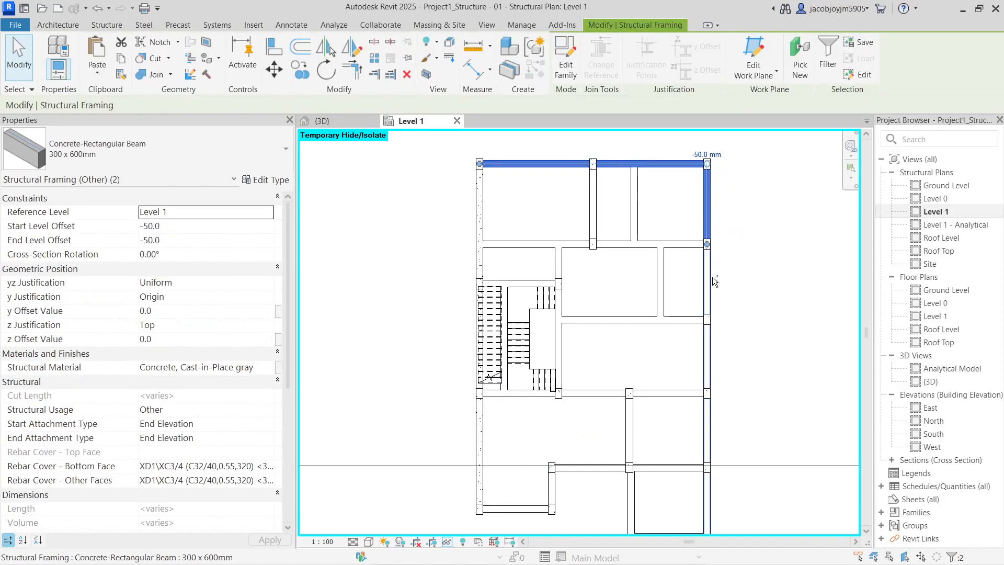
ctrl+click(710, 276)
middle_drag(717, 407, 700, 293)
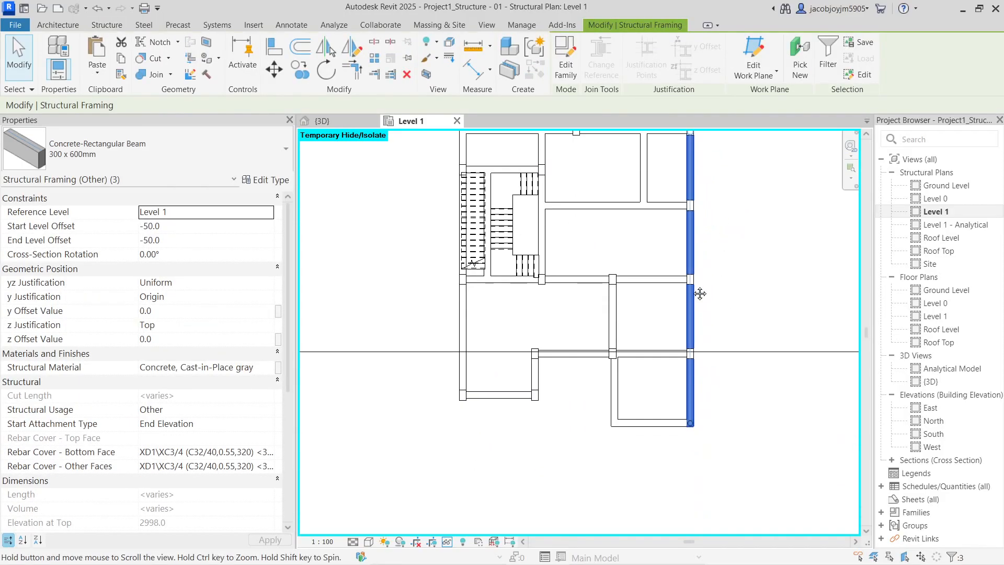
ctrl+click(614, 303)
ctrl+click(638, 281)
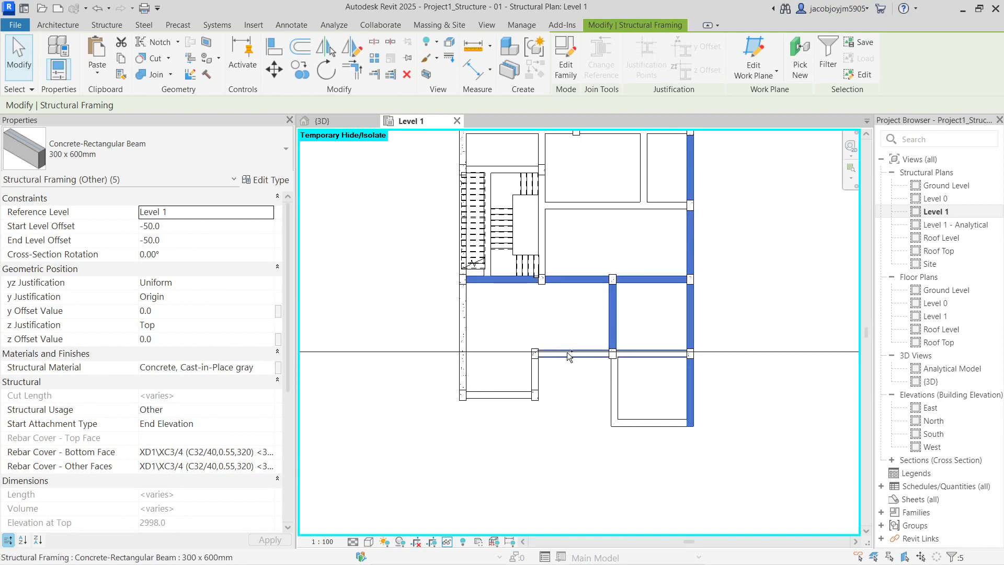
ctrl+click(570, 356)
ctrl+click(507, 392)
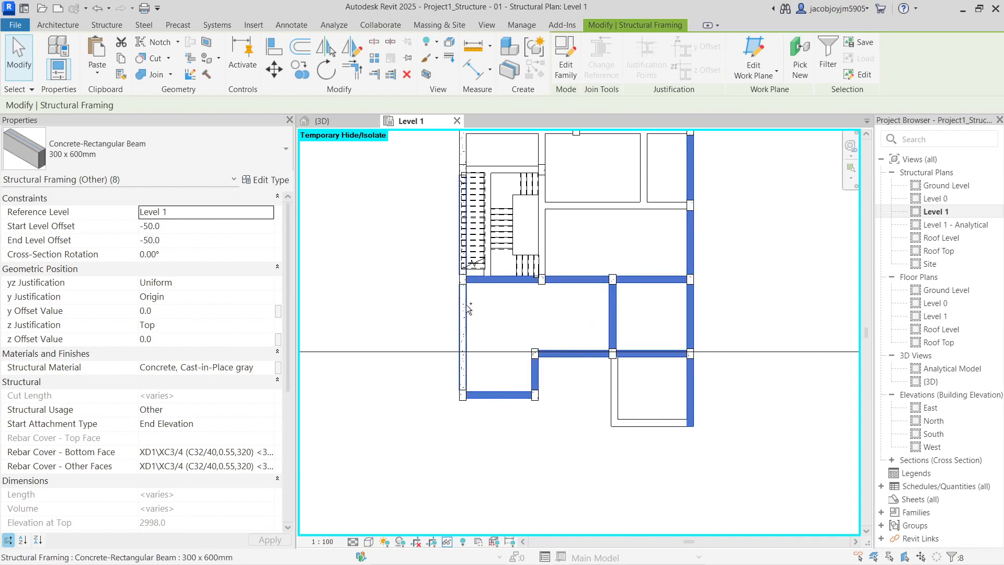
ctrl+click(465, 302)
middle_drag(510, 185, 504, 356)
ctrl+click(458, 323)
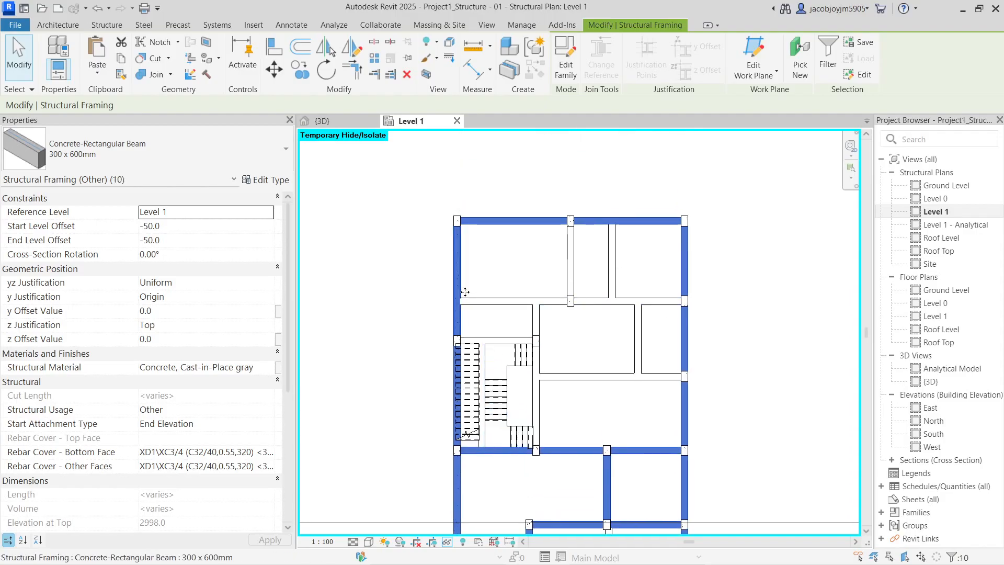
ctrl+click(518, 301)
ctrl+click(571, 264)
ctrl+click(528, 338)
ctrl+click(534, 411)
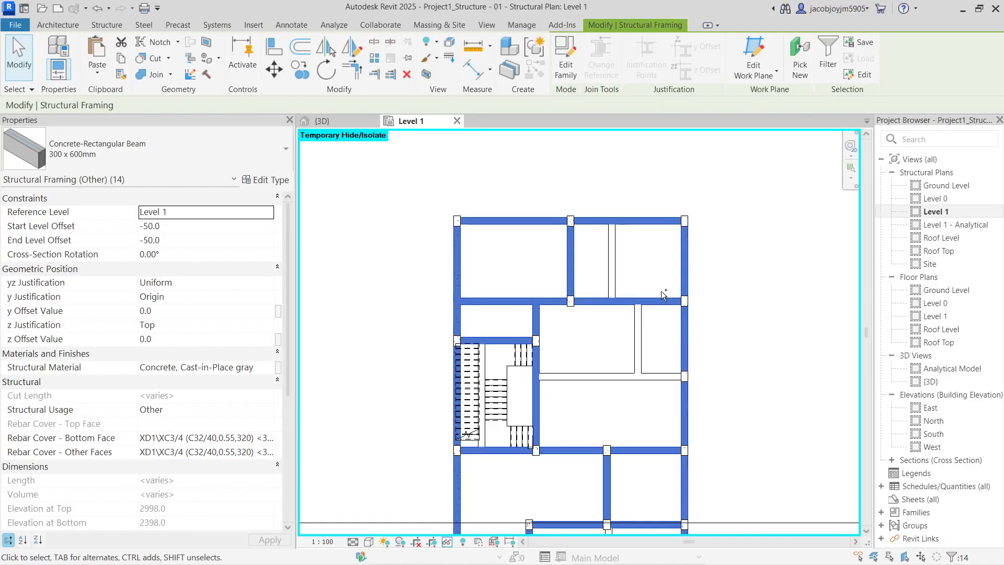
ctrl+click(632, 377)
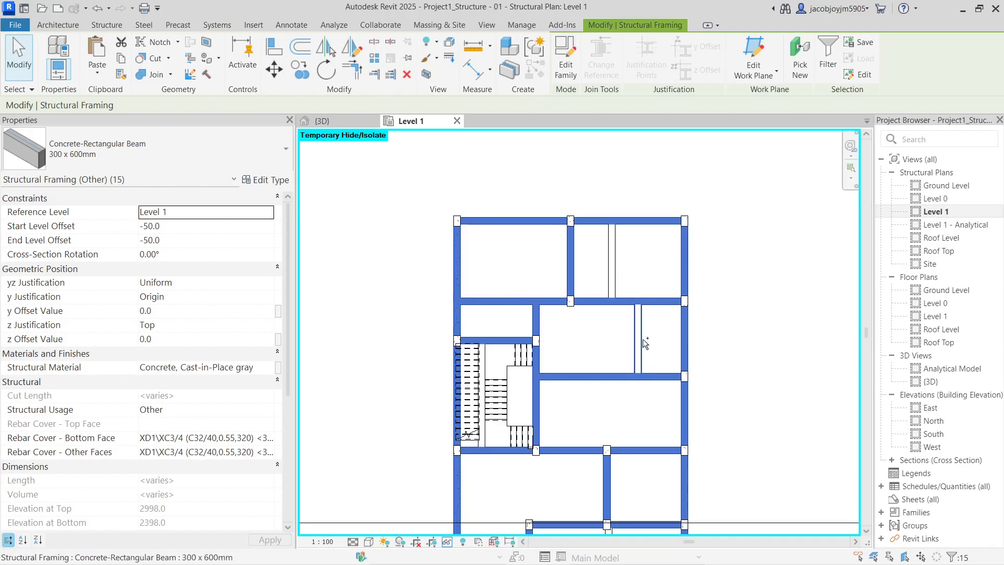
middle_drag(605, 435, 598, 359)
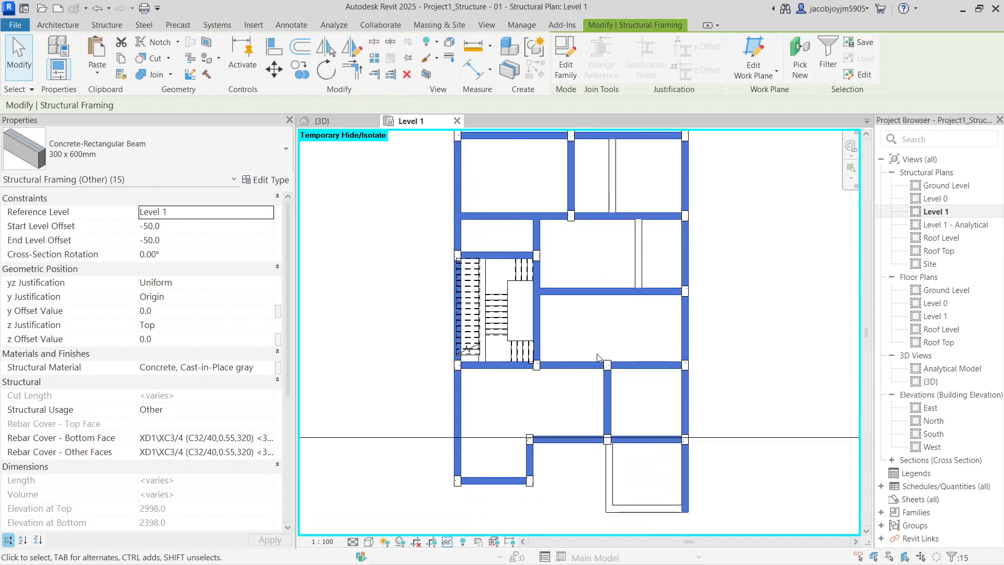
key(Escape)
key(h)
key(r)
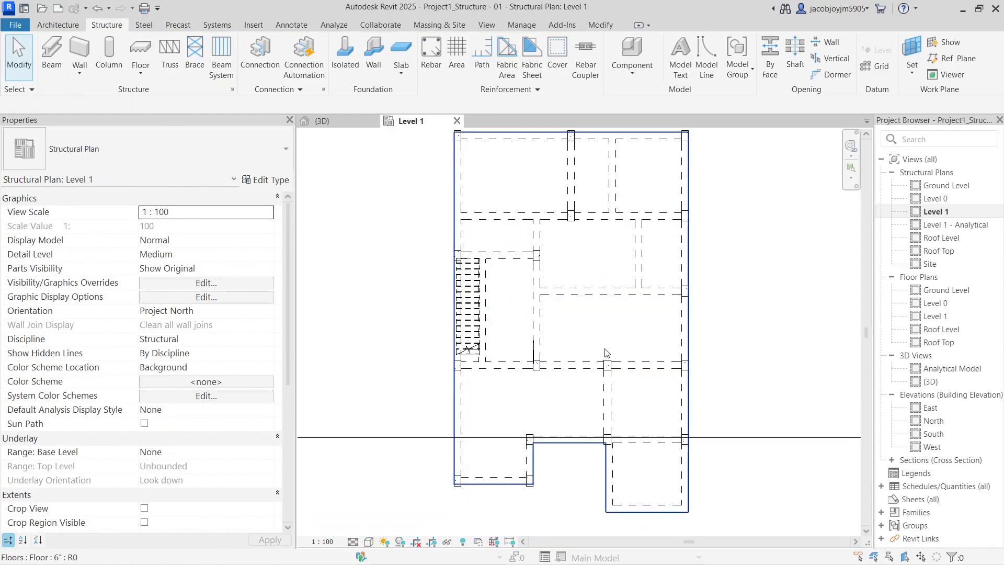
In 3D, filter a window selection to the 17 structural columns and set their Top Level to Roof Level
click(486, 26)
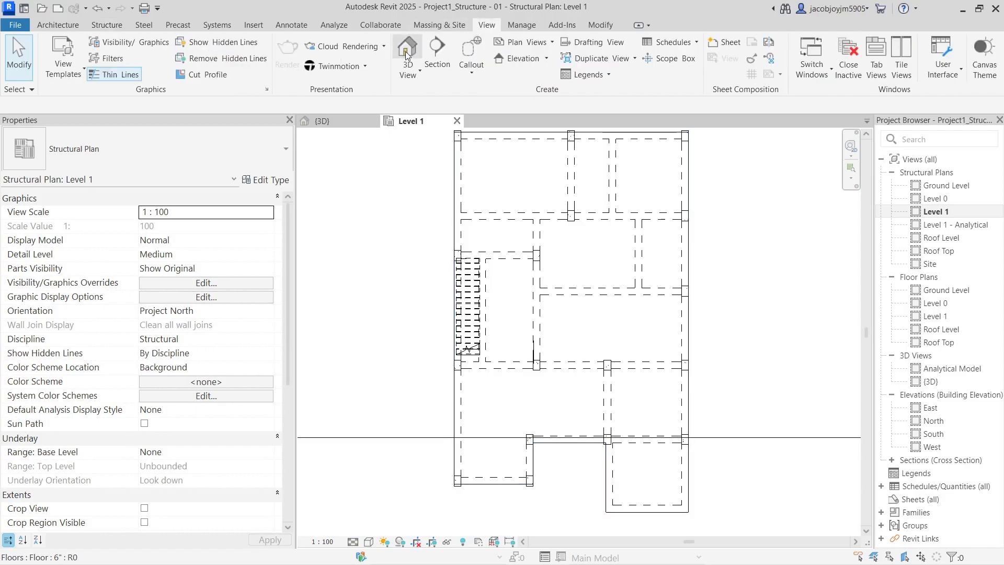
click(406, 55)
shift+middle_drag(547, 425, 539, 388)
drag(724, 412, 501, 410)
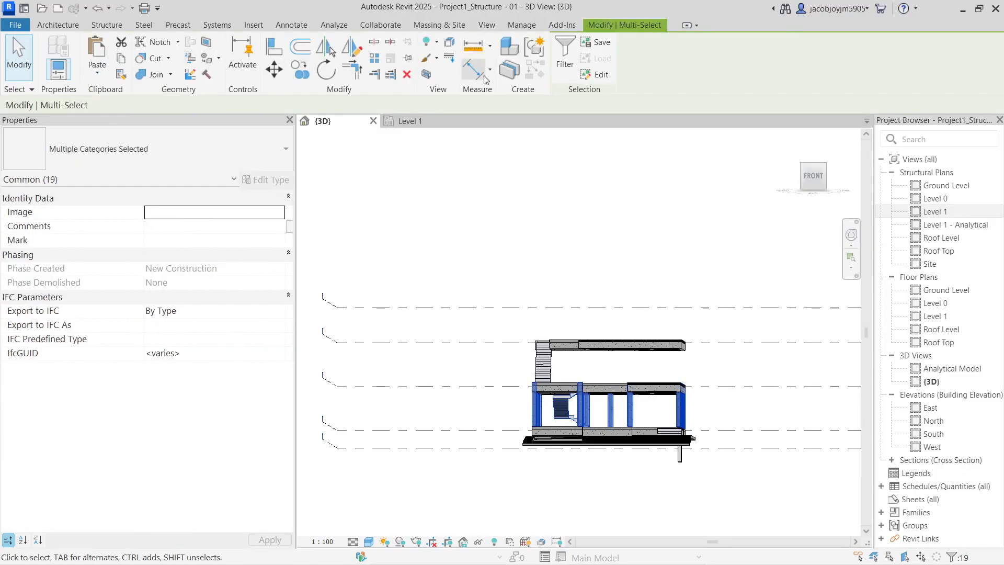
click(565, 55)
click(393, 206)
click(392, 217)
click(468, 383)
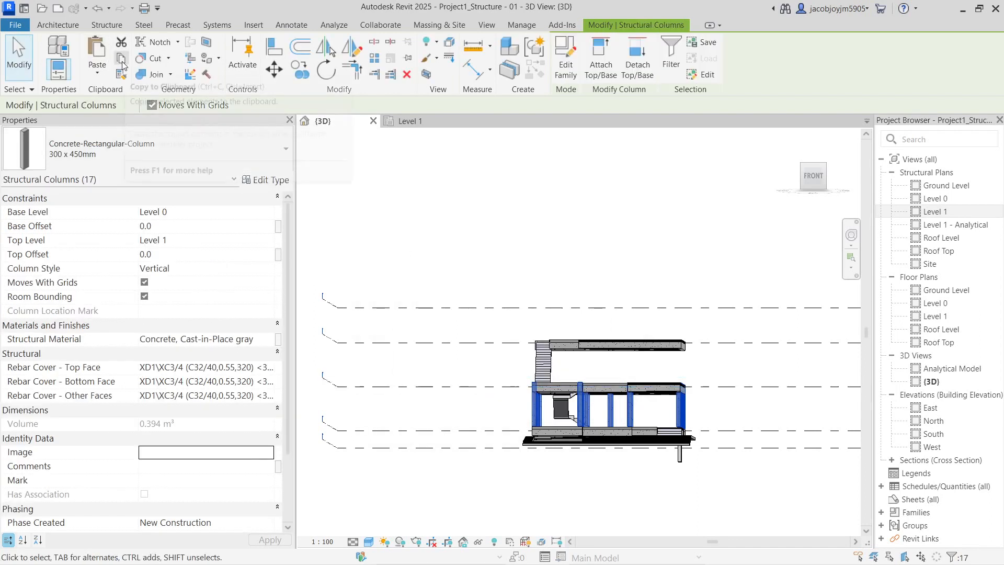
click(272, 245)
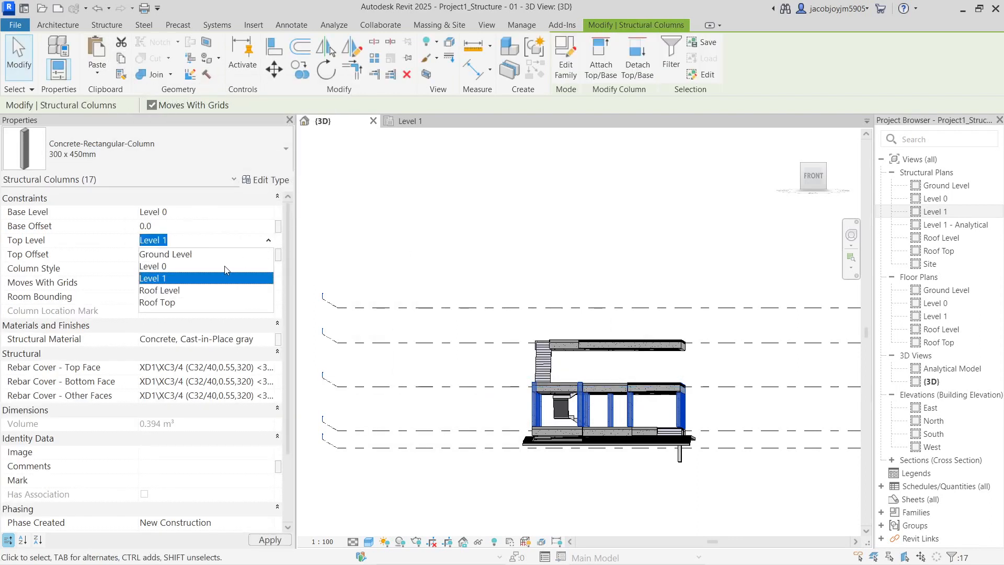
click(182, 293)
Set five columns beside the projecting slab to top at Level 1 with a -50 offset
shift+middle_drag(605, 278, 717, 381)
click(730, 343)
click(715, 346)
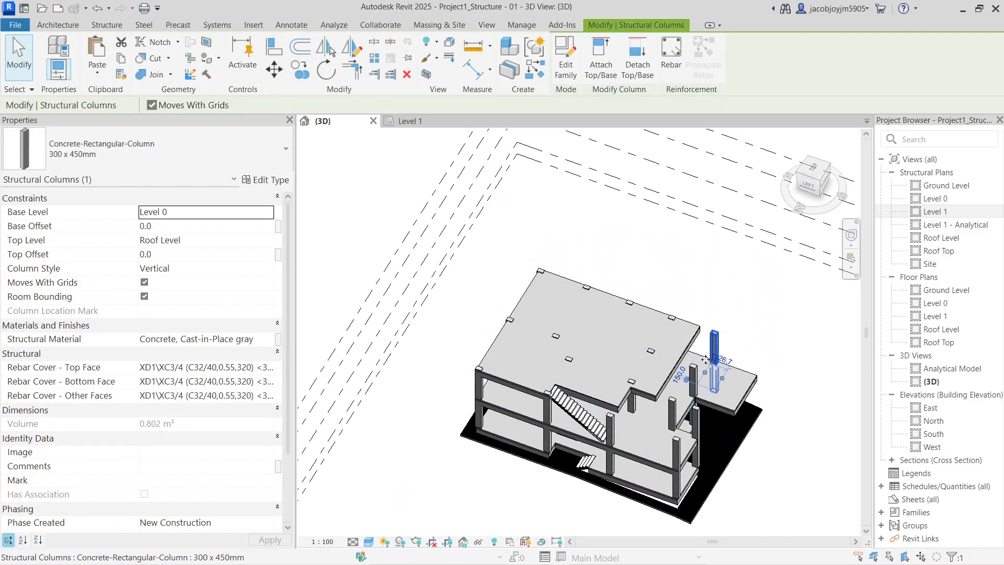
ctrl+click(693, 372)
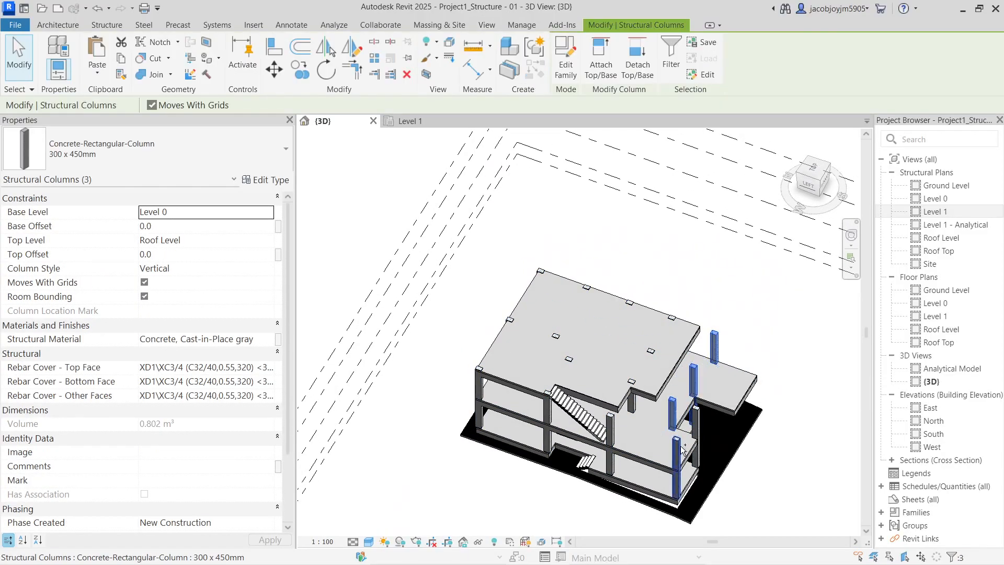
ctrl+click(610, 426)
shift+middle_drag(647, 421, 608, 307)
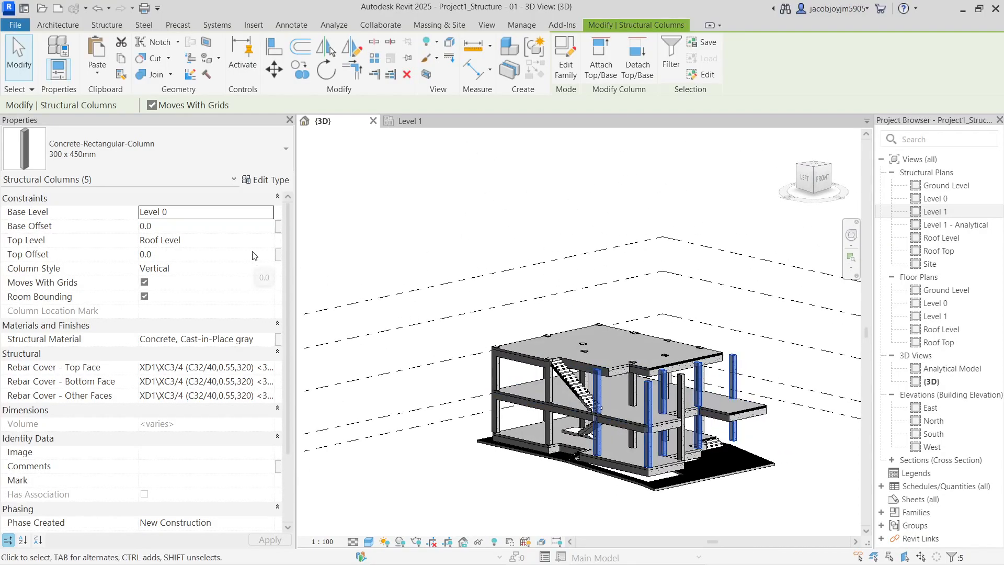
click(264, 240)
click(269, 240)
click(209, 281)
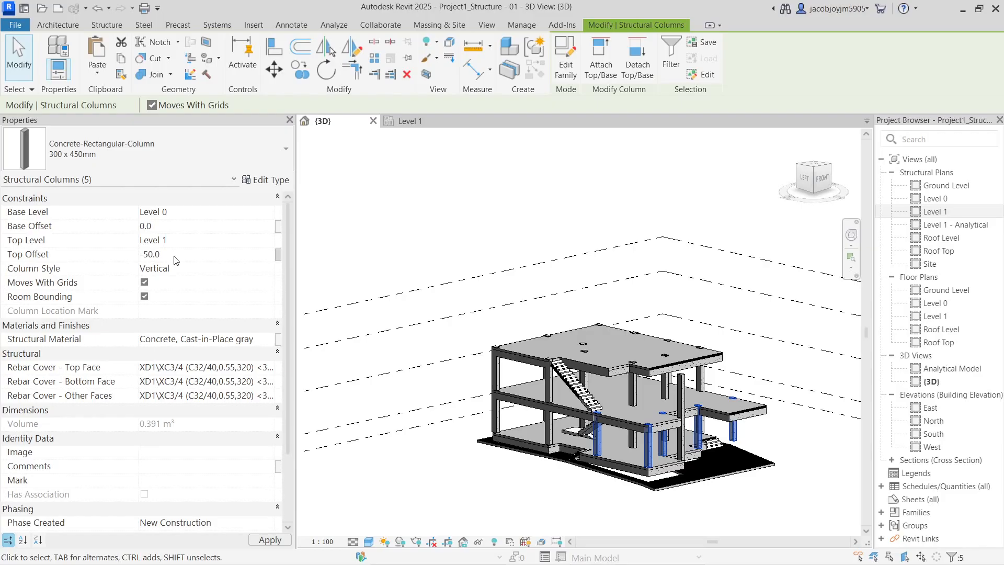
click(453, 209)
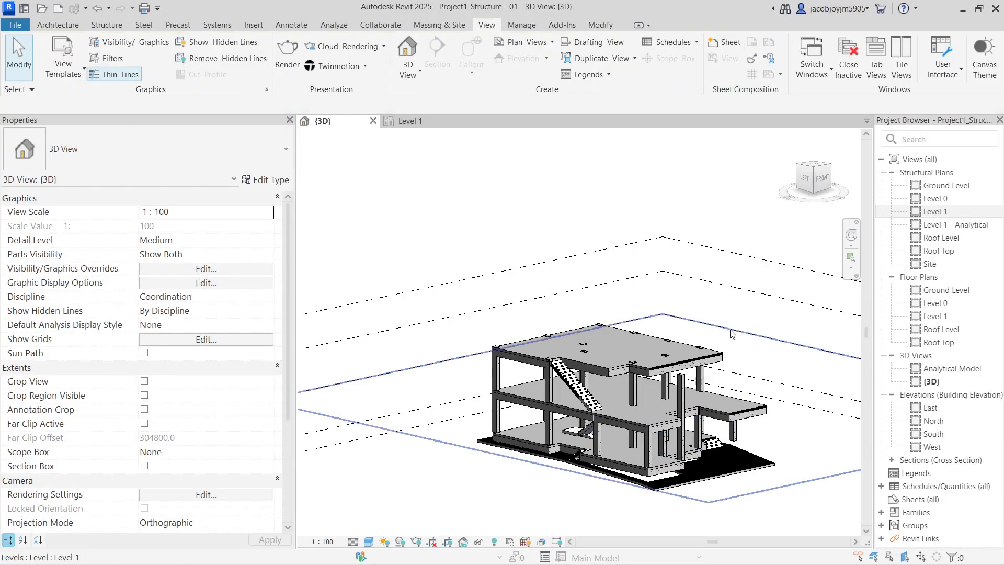
Crossing-select the frame, filter it to 12 structural columns, then clear the selection
shift+middle_drag(692, 367, 614, 335)
drag(774, 391, 552, 390)
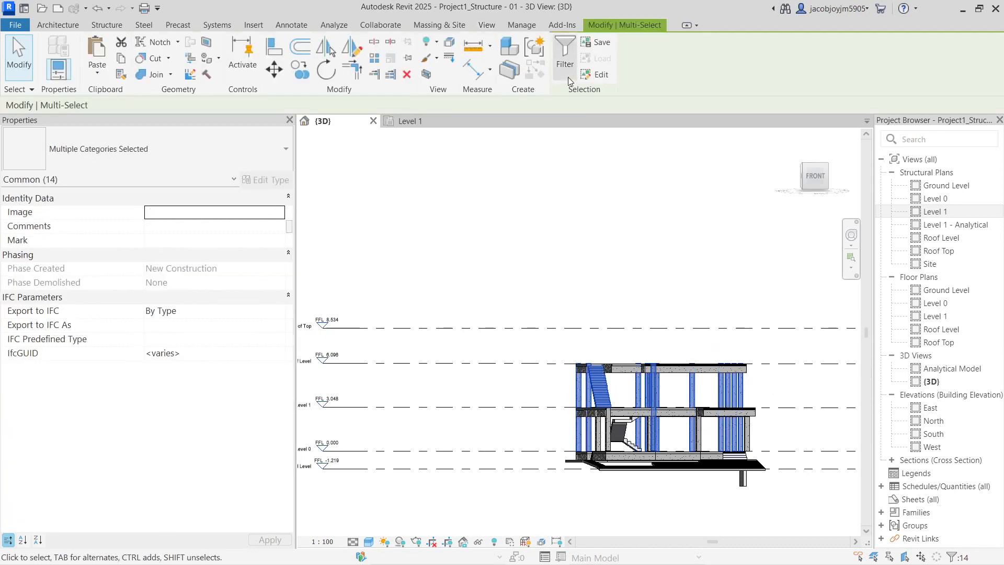
click(565, 58)
click(580, 226)
click(392, 227)
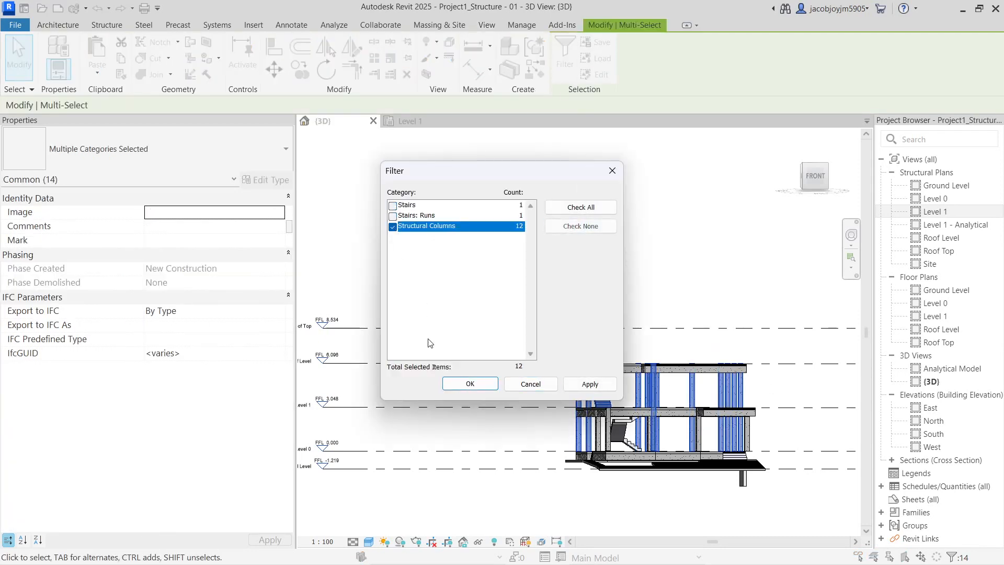
click(470, 384)
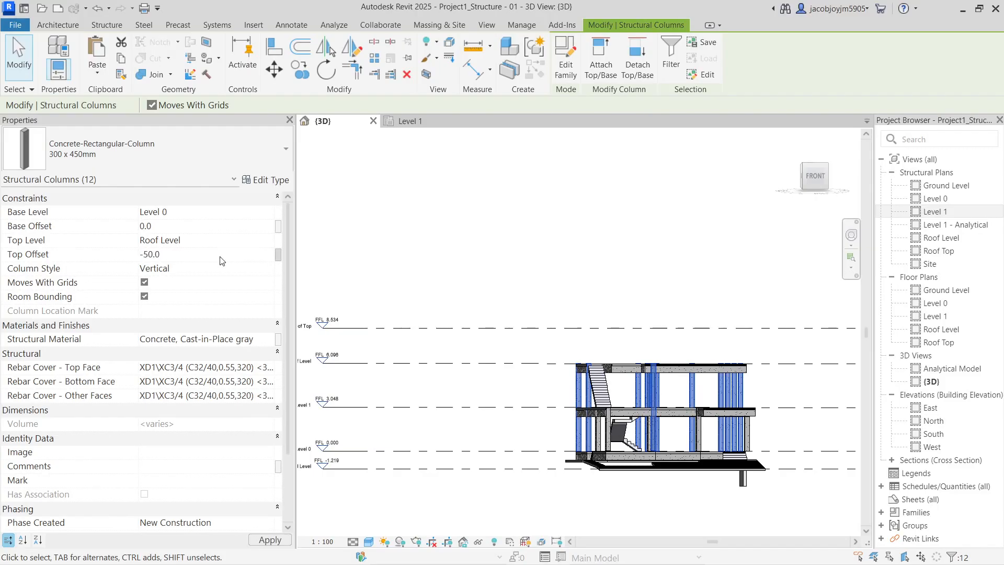
click(610, 243)
Reselect the whole frame, filter to all 17 structural columns and set Base Offset -2000
shift+middle_drag(610, 244, 742, 399)
drag(740, 397, 439, 379)
click(567, 57)
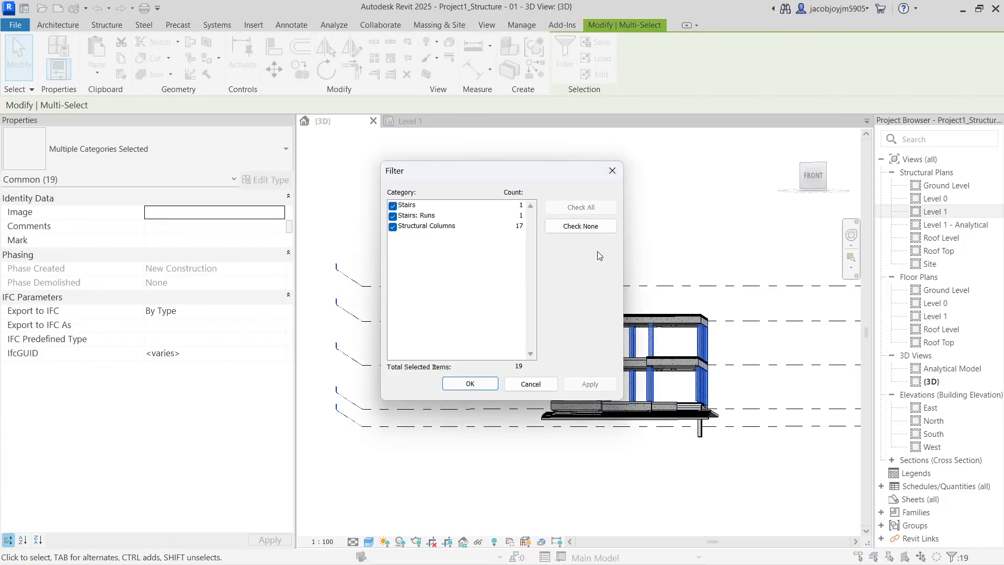
click(580, 226)
click(393, 227)
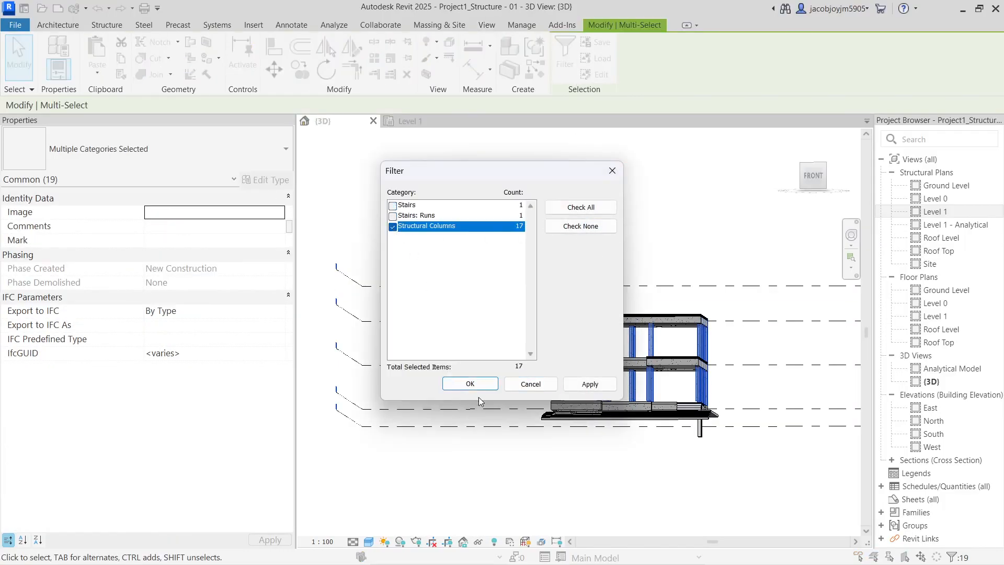
click(477, 384)
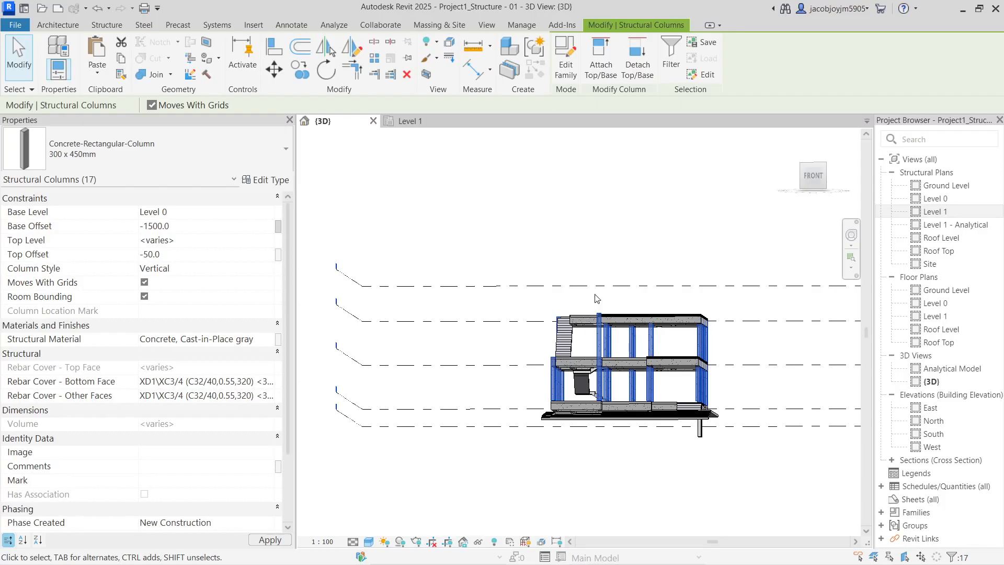
shift+middle_drag(626, 242, 669, 230)
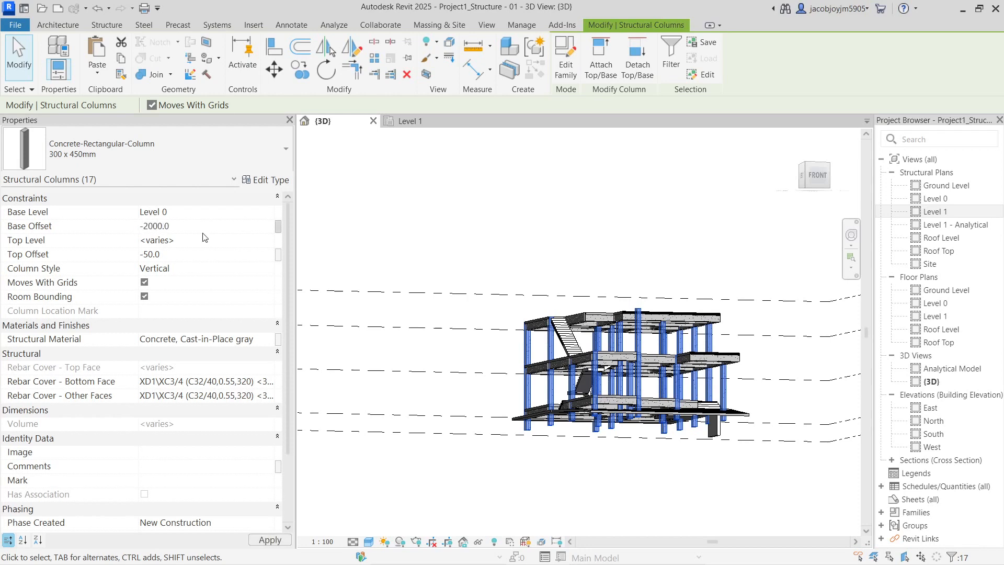
shift+middle_drag(531, 356, 583, 317)
key(Escape)
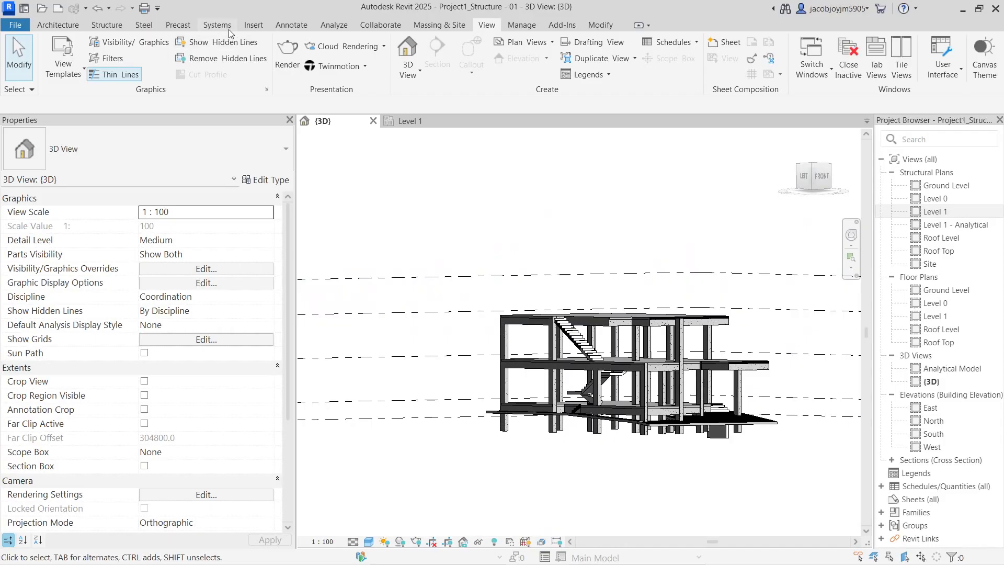
Start Isolated foundation placement At Columns and pick the first front columns
click(115, 26)
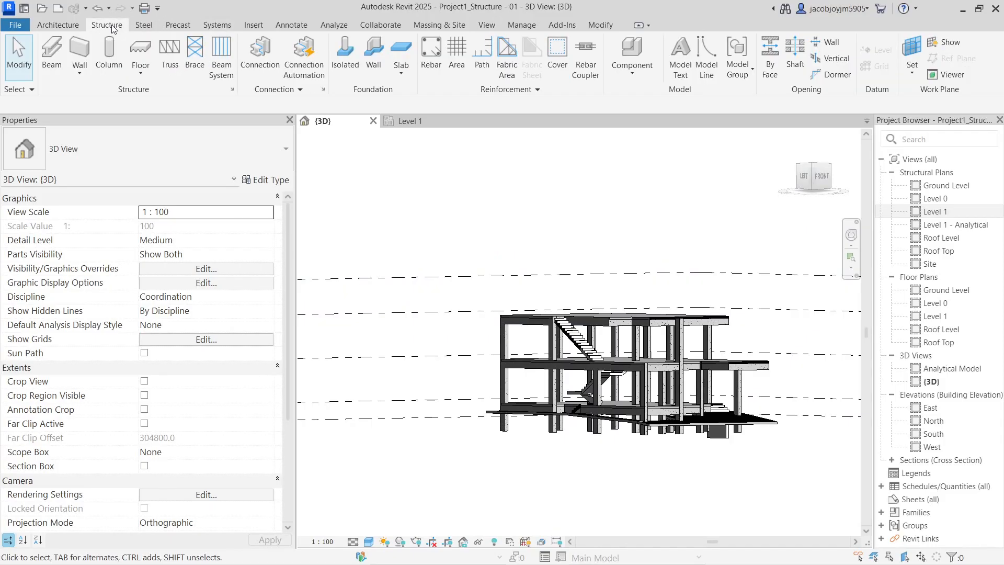
click(345, 57)
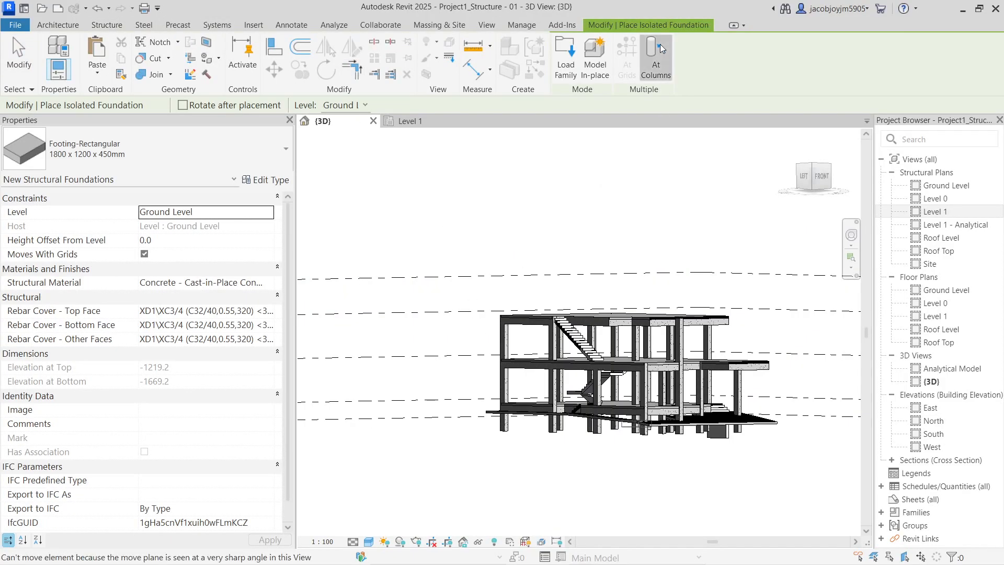
click(656, 59)
click(563, 381)
shift+middle_drag(608, 442, 537, 455)
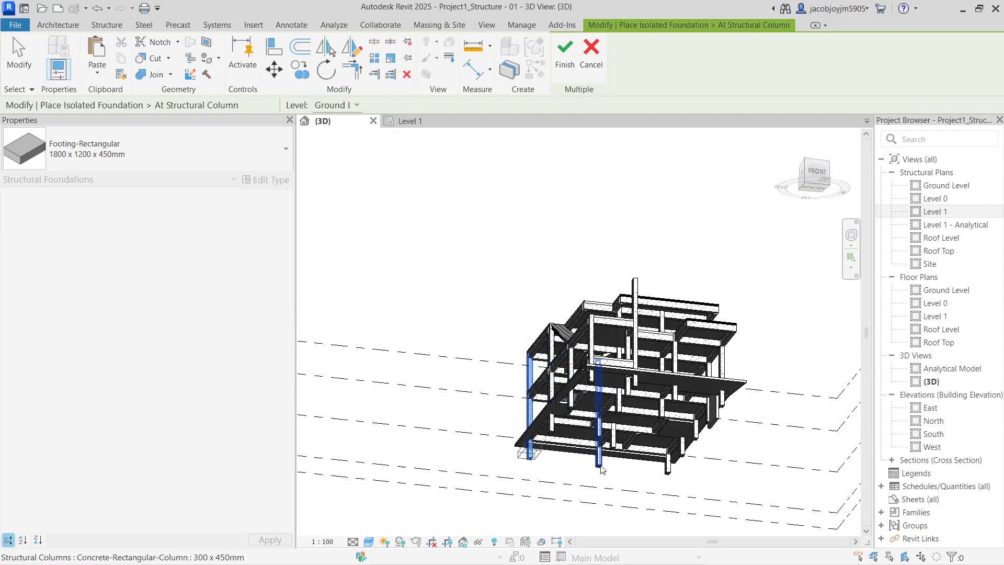
click(600, 467)
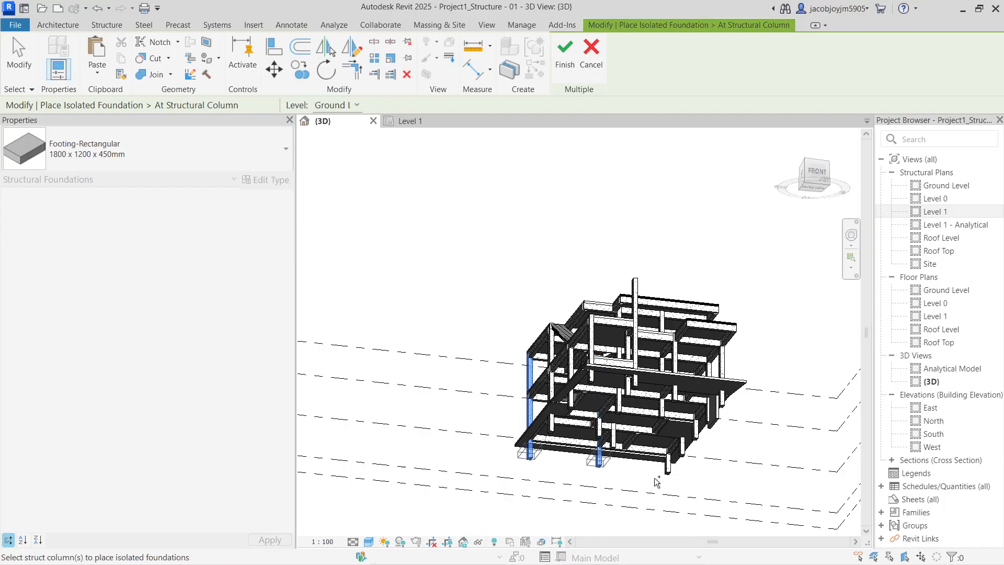
click(669, 470)
Pick the remaining right-side and inner columns to receive footings
click(690, 456)
click(702, 440)
click(720, 427)
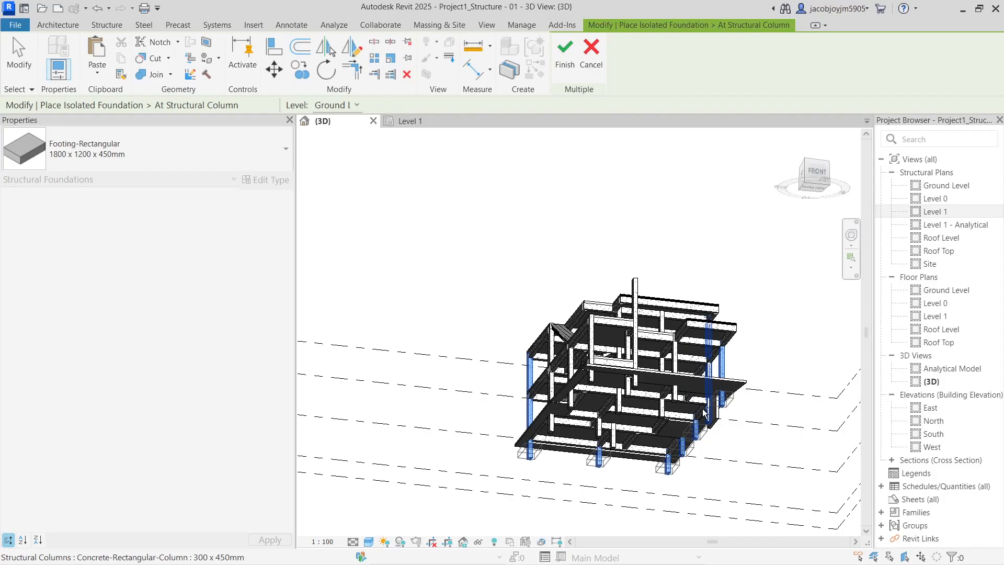
click(679, 396)
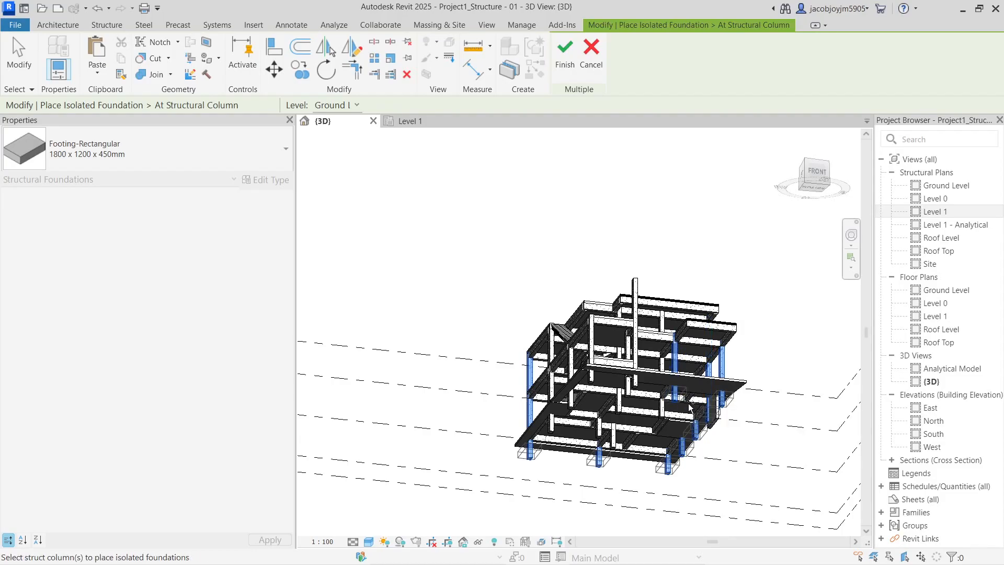
click(668, 424)
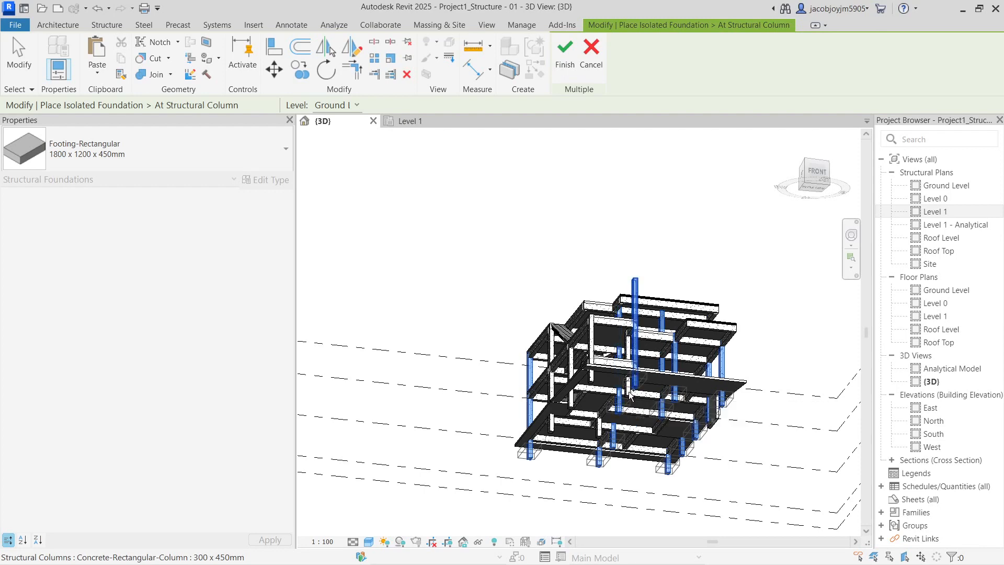
scroll(630, 396, up, 5)
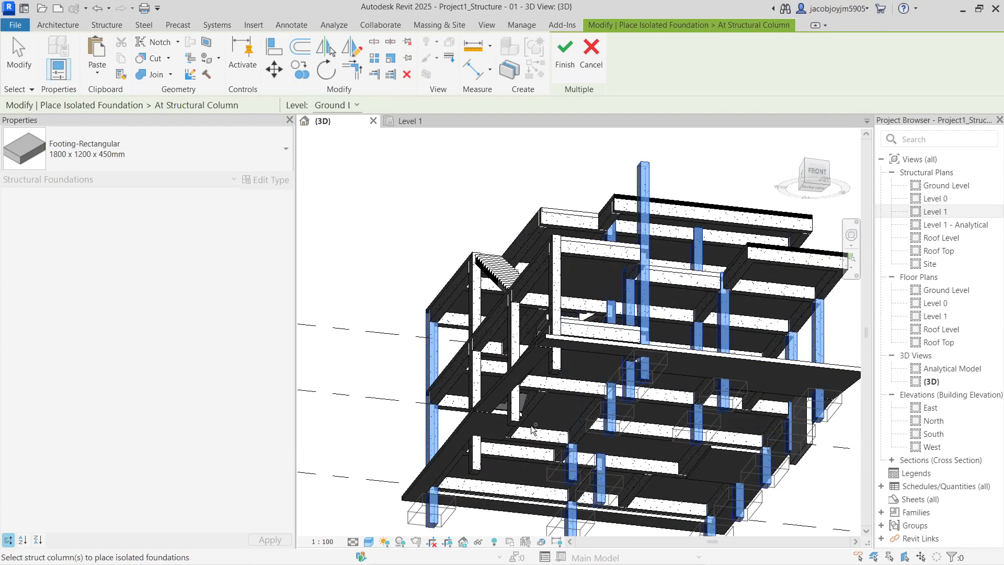
click(517, 416)
click(478, 450)
scroll(547, 386, down, 6)
Finish the 1800 x 1200 x 450mm footings under the picked columns and dismiss the warning
shift+middle_drag(547, 386, 653, 183)
click(565, 53)
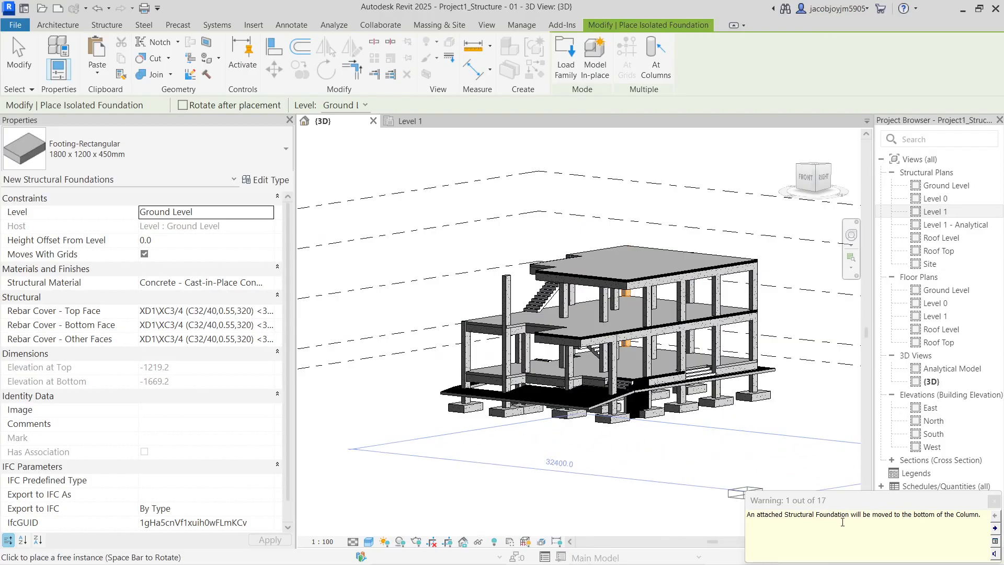
click(995, 501)
key(Escape)
shift+middle_drag(444, 471, 572, 507)
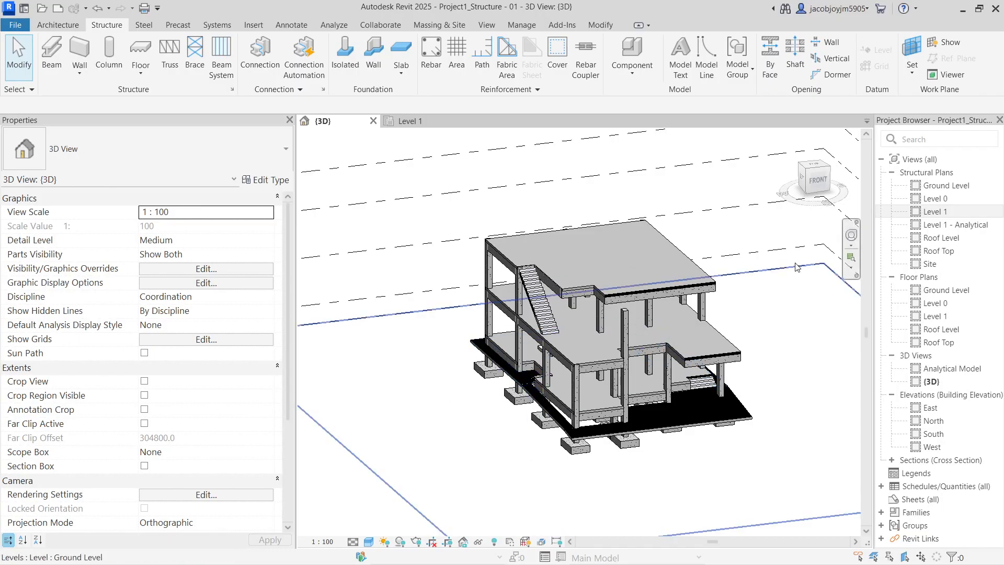
Open the Level 1 and Ground Level structural plans to check the footings
click(945, 212)
double_click(946, 212)
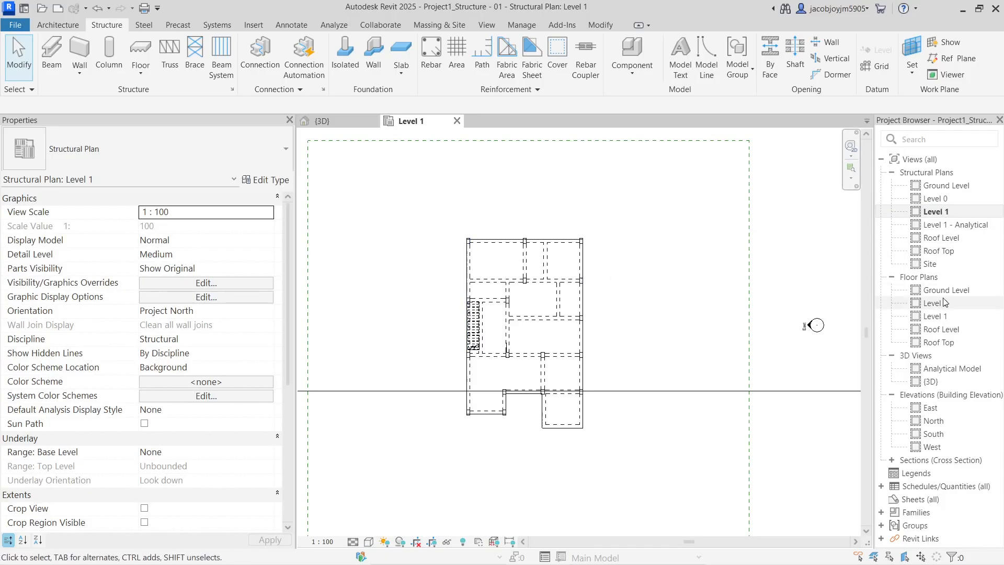
double_click(963, 186)
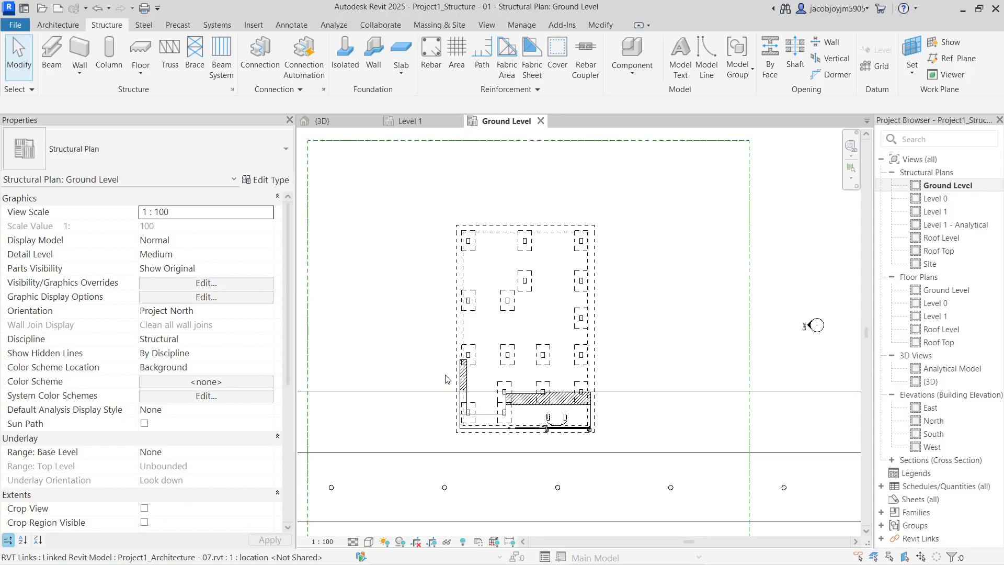
Return to the {3D} view and select the ground level floor slab
click(486, 24)
click(408, 48)
shift+middle_drag(609, 429, 625, 426)
click(745, 413)
shift+middle_drag(745, 412, 719, 394)
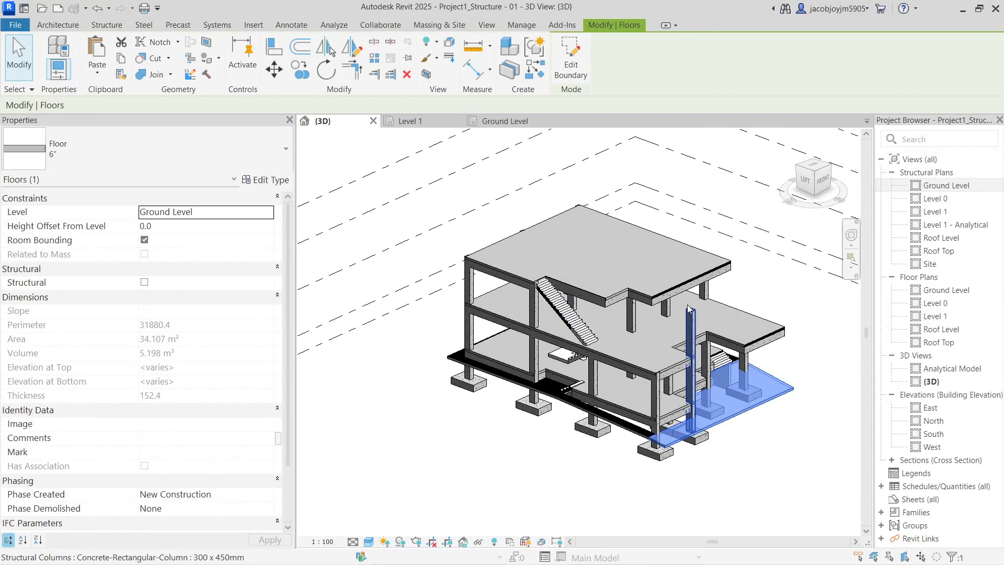
Set the tall right-front column's top level to Level 1
click(690, 361)
click(266, 240)
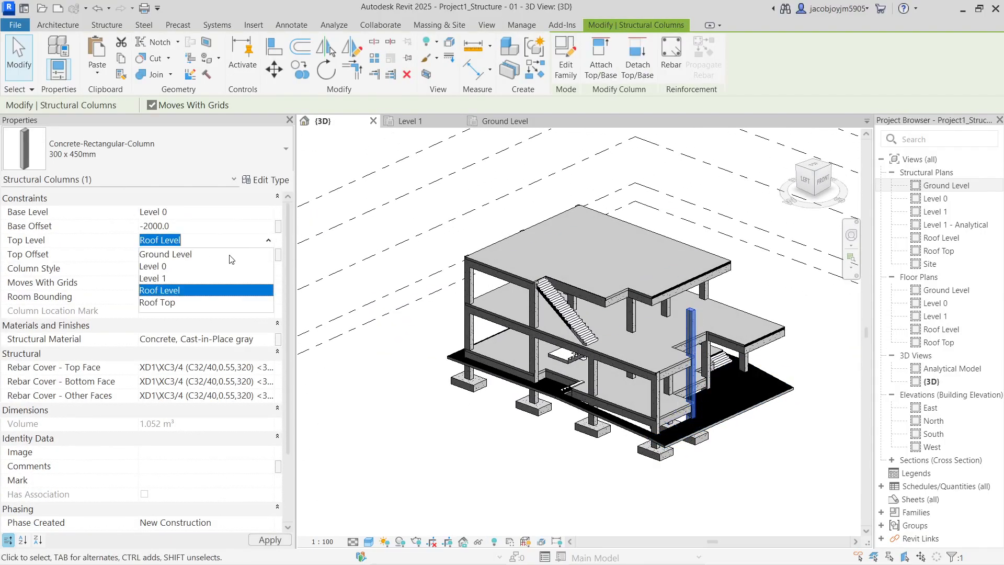
click(185, 278)
click(779, 488)
Orbit the model round to its left side and zoom in on the columns and stairs
shift+middle_drag(756, 408, 685, 335)
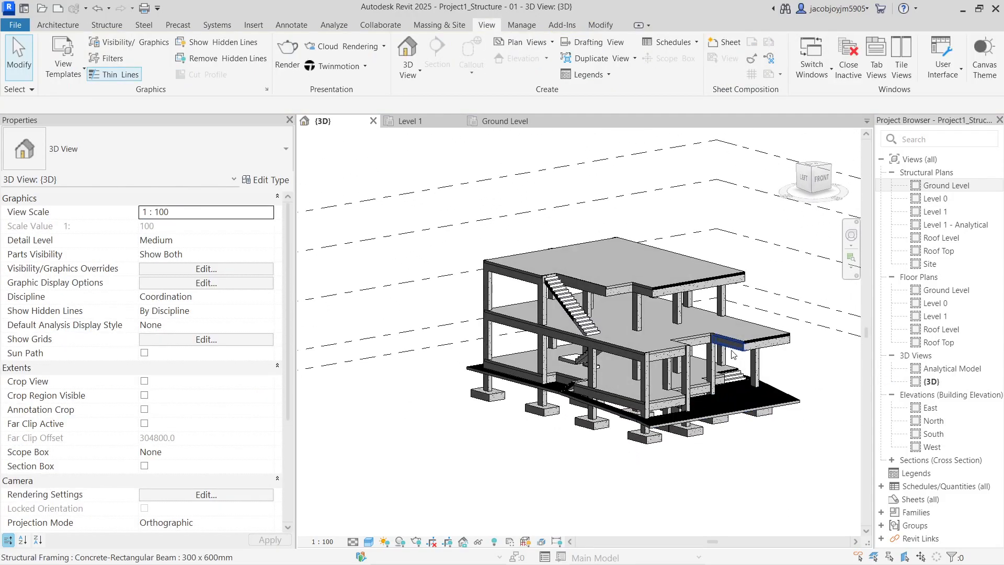
scroll(681, 331, up, 2)
shift+middle_drag(628, 378, 468, 400)
scroll(466, 402, down, 2)
shift+middle_drag(732, 413, 797, 420)
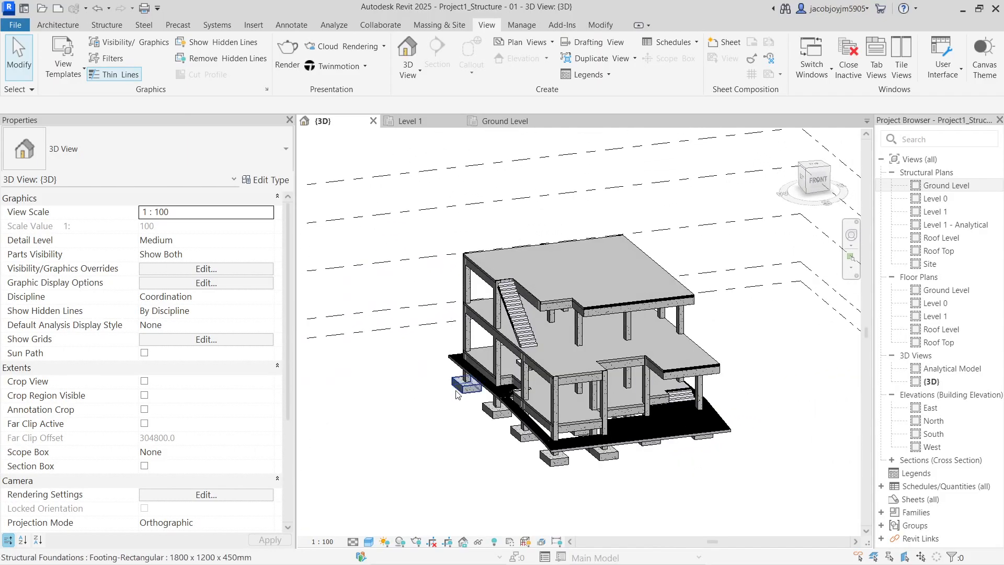
scroll(459, 391, up, 1)
shift+middle_drag(532, 408, 739, 396)
scroll(498, 418, up, 3)
shift+middle_drag(544, 464, 549, 377)
Copy the Level 1 concrete beam and paste it Aligned to Same Place
click(543, 363)
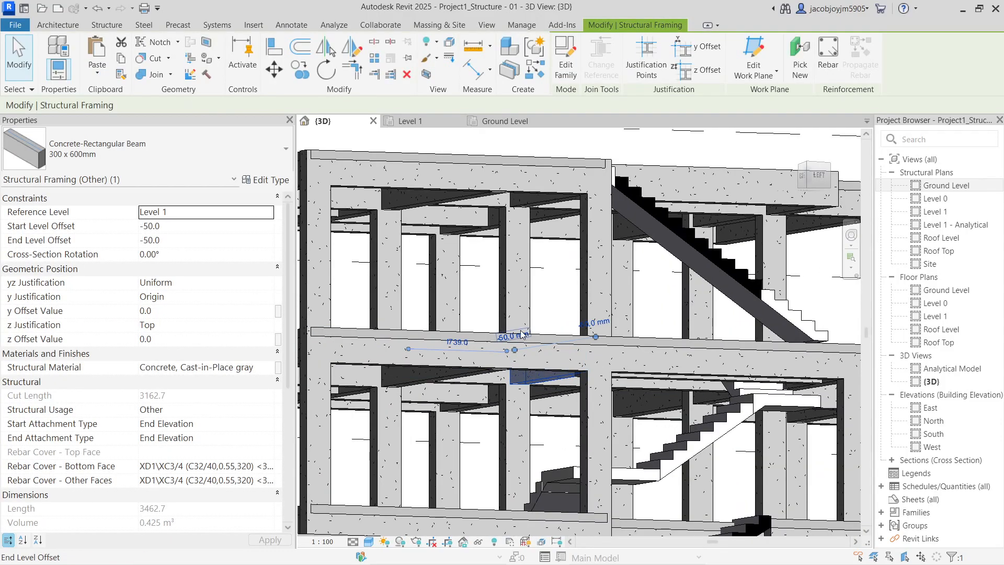
shift+middle_drag(523, 335, 508, 378)
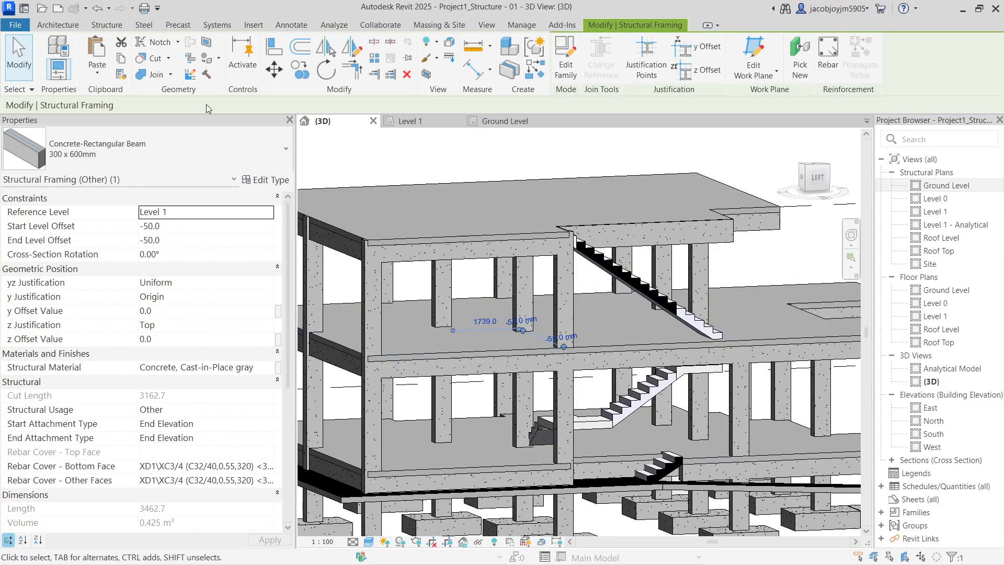
click(97, 72)
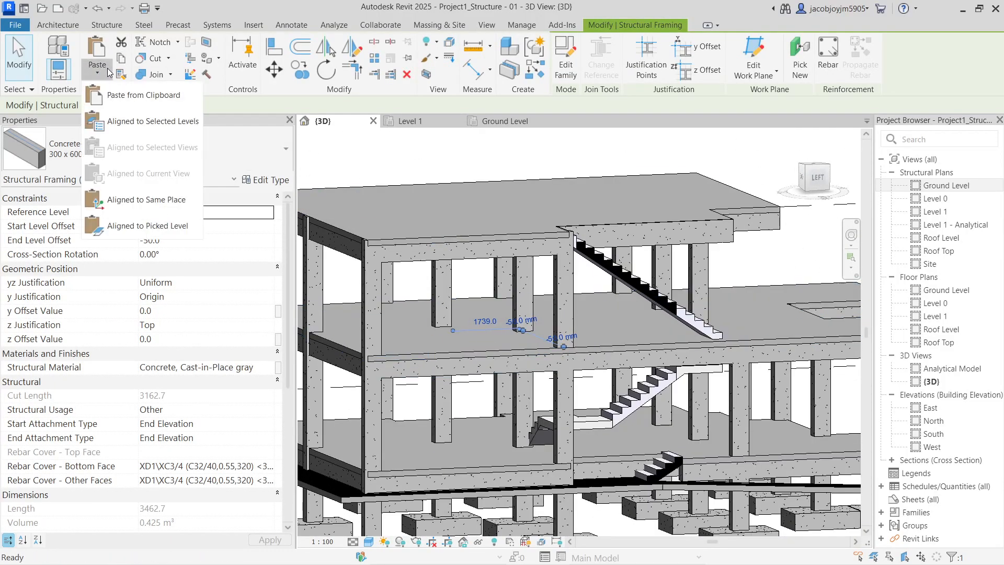
click(156, 209)
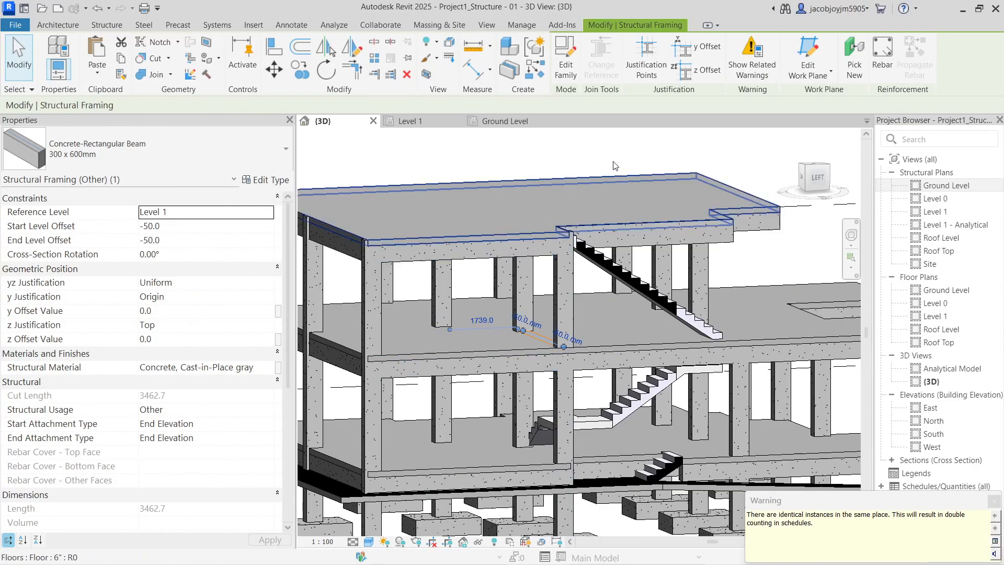
Move the pasted beam's work plane to Level 0
click(801, 74)
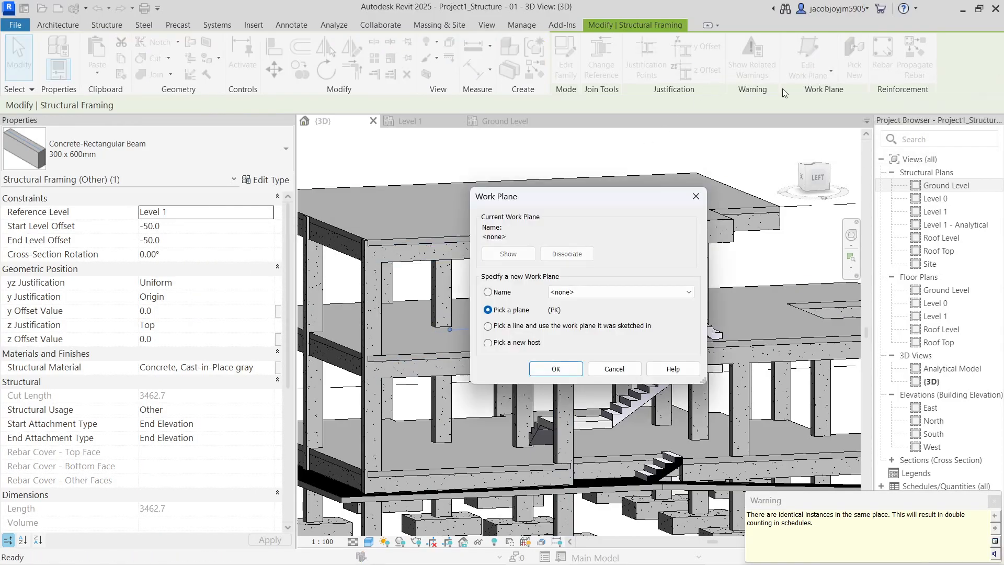
click(588, 291)
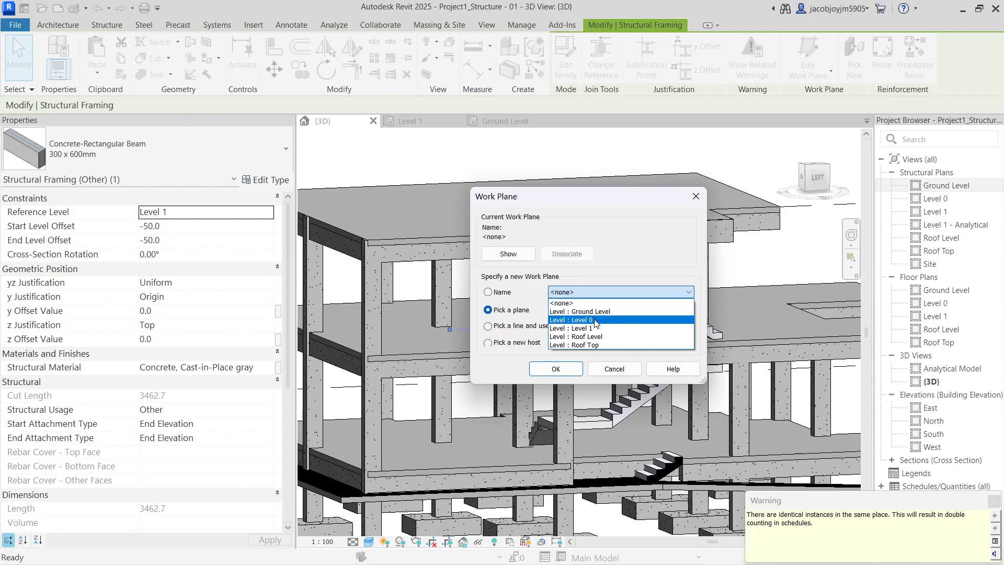
click(595, 319)
click(556, 369)
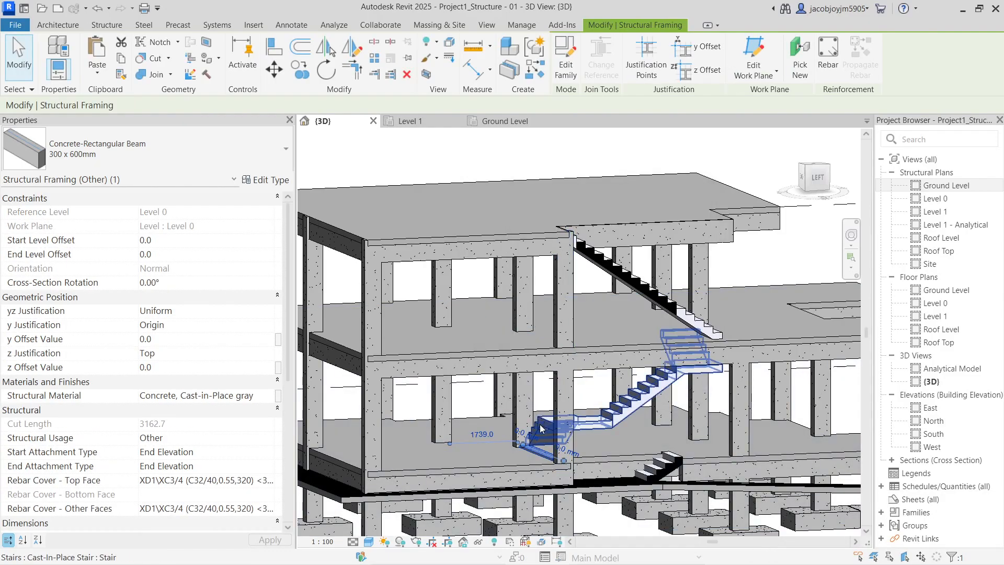
Set the beam's Start and End Level Offset to 1000
click(172, 239)
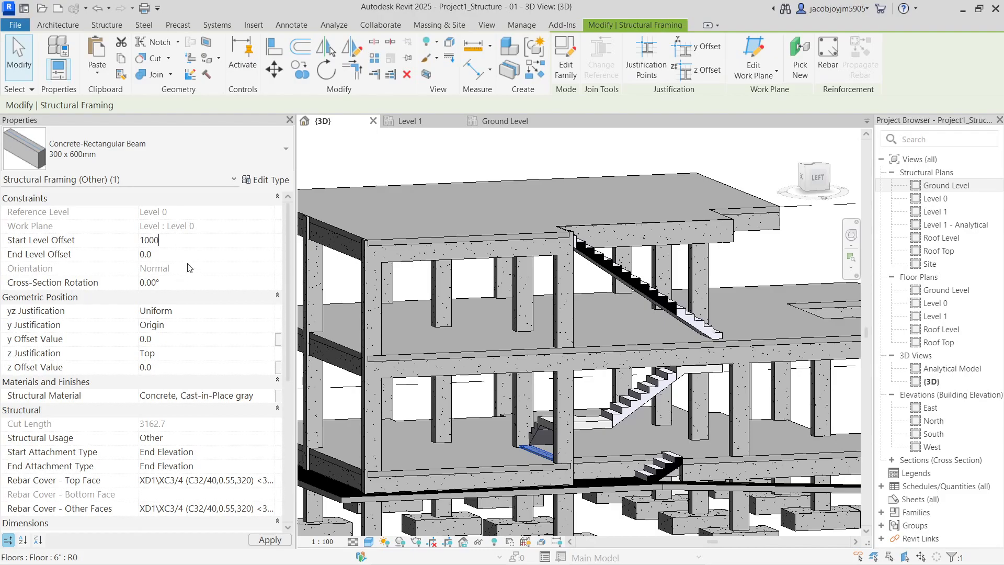
click(189, 256)
click(191, 240)
text(1000)
key(Return)
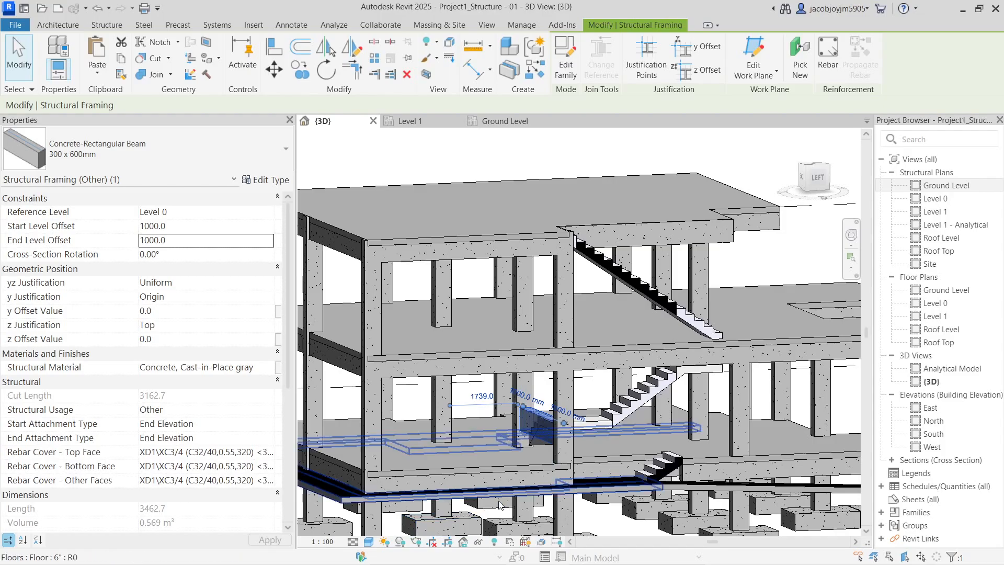
scroll(505, 435, up, 2)
shift+middle_drag(668, 430, 609, 434)
key(Escape)
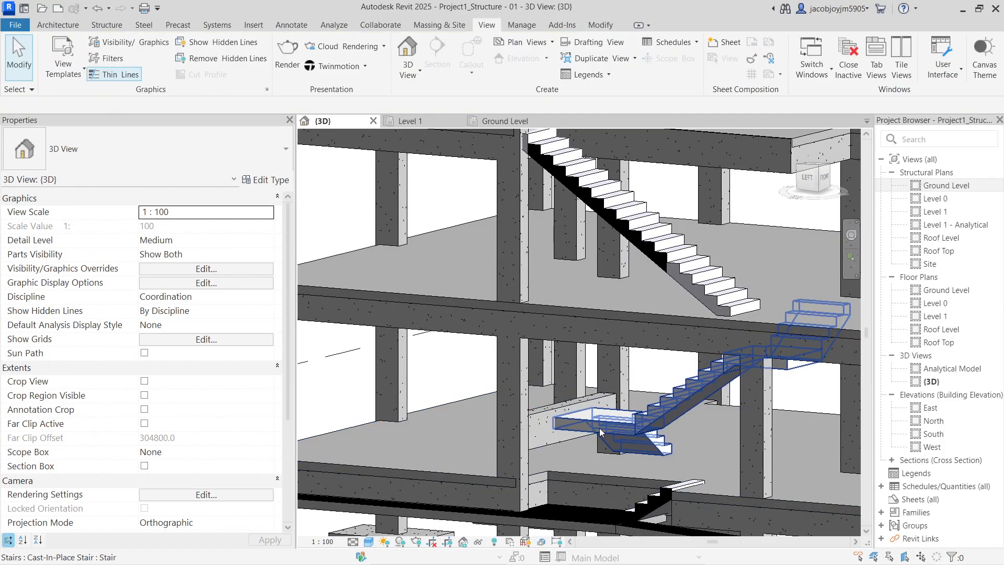
Use AL to align the Level 0 beam to the stair landing, giving 846.7 offsets
scroll(557, 422, up, 2)
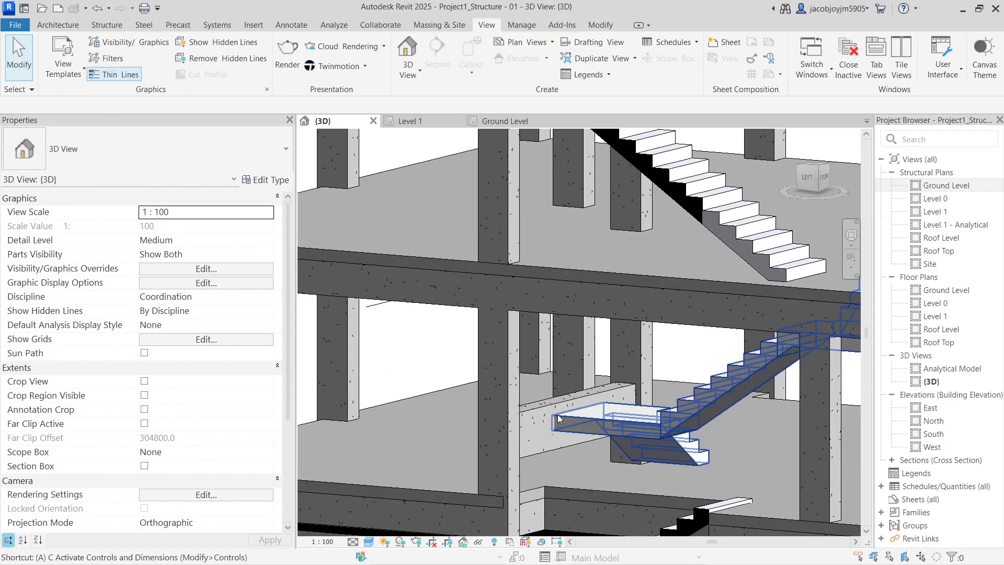
key(a)
key(l)
key(Escape)
key(a)
key(l)
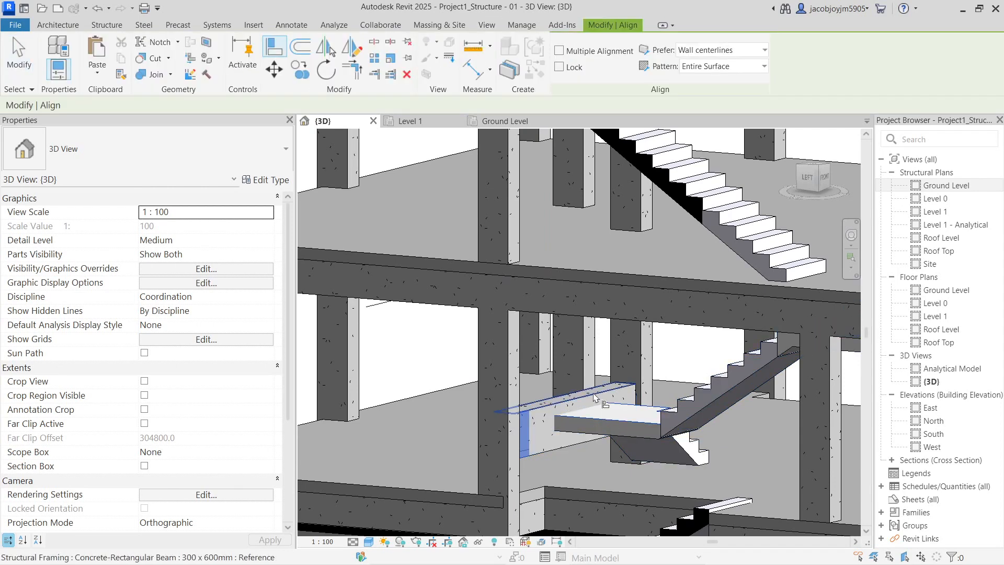
key(Escape)
click(549, 448)
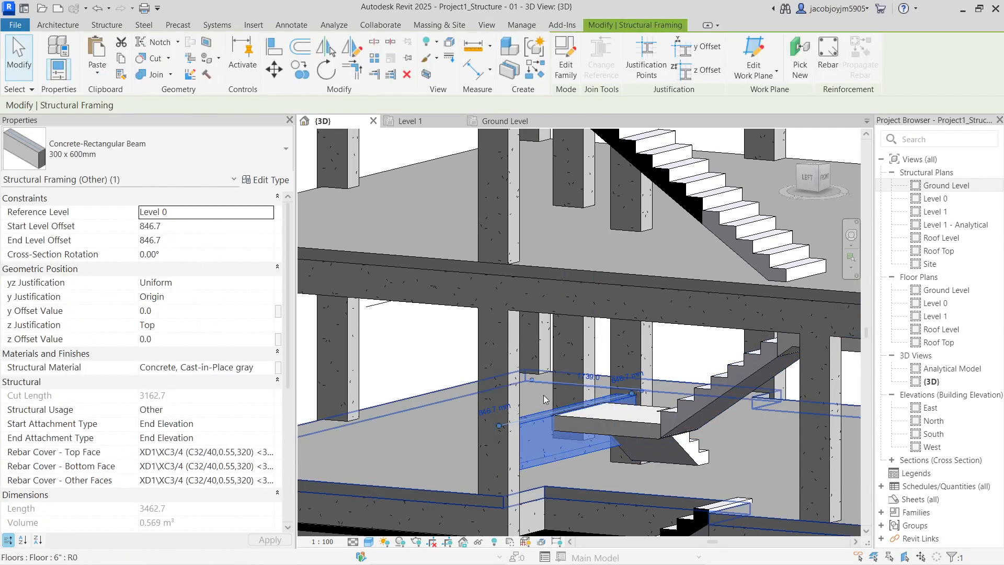
scroll(542, 396, down, 3)
key(Escape)
mouse_move(542, 395)
shift+middle_down()
mouse_move(674, 355)
mouse_move(570, 381)
mouse_move(563, 427)
mouse_move(544, 388)
mouse_move(631, 412)
mouse_move(510, 372)
mouse_move(556, 399)
shift+middle_up()
scroll(563, 427, up, 2)
scroll(591, 272, down, 8)
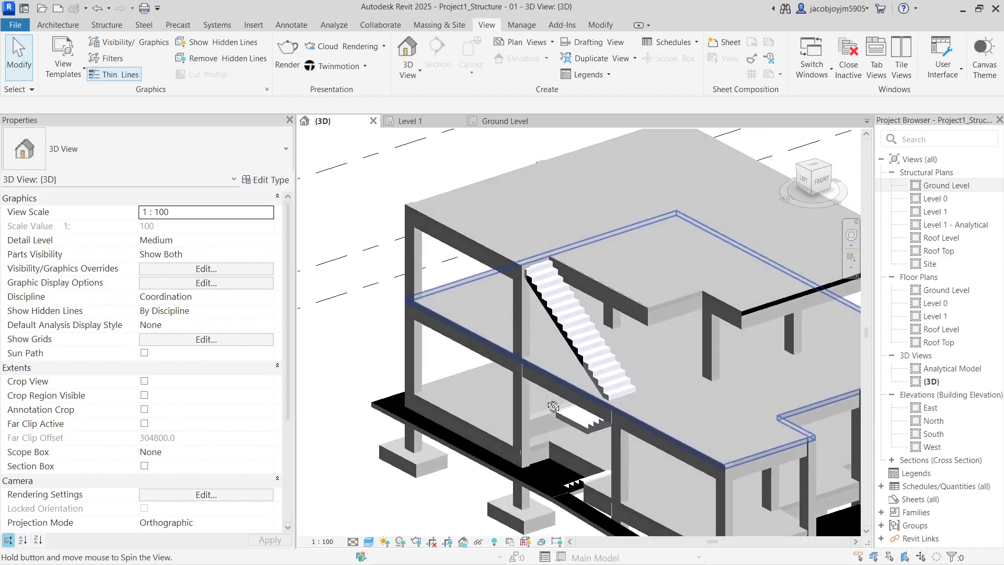
Ctrl-select the three floor slabs and a beam to inspect their properties, then clear
scroll(523, 361, up, 6)
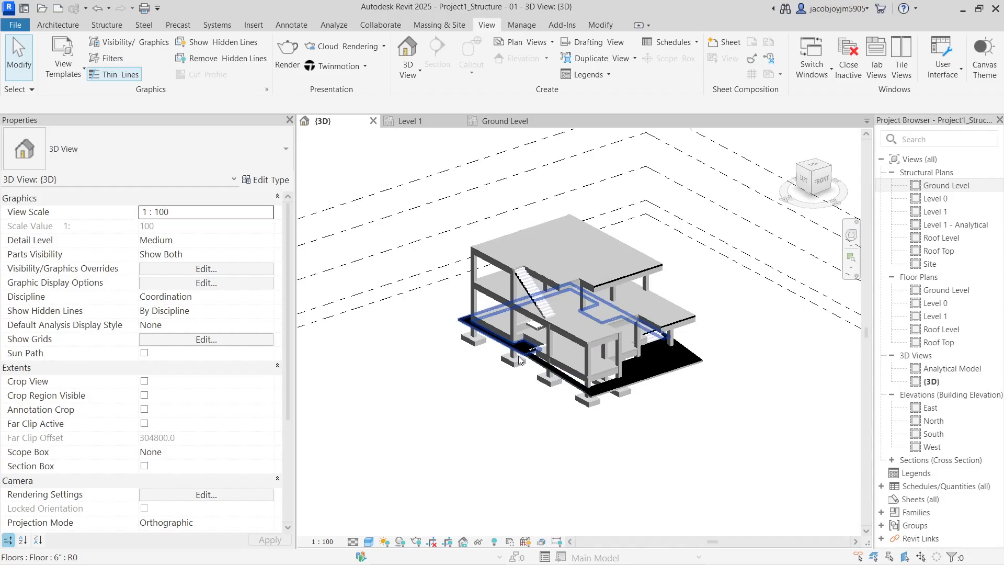
click(577, 380)
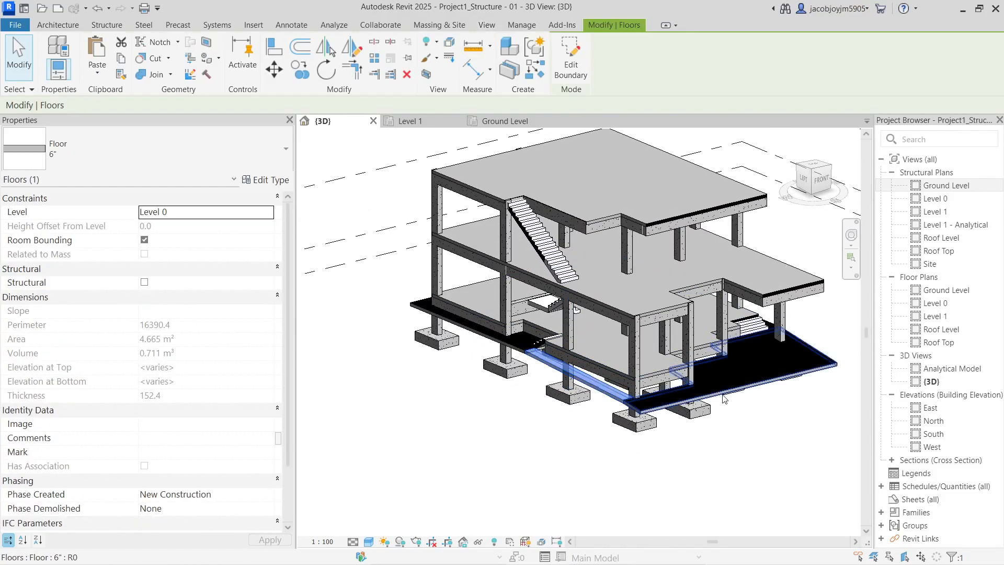
ctrl+click(731, 391)
ctrl+click(473, 327)
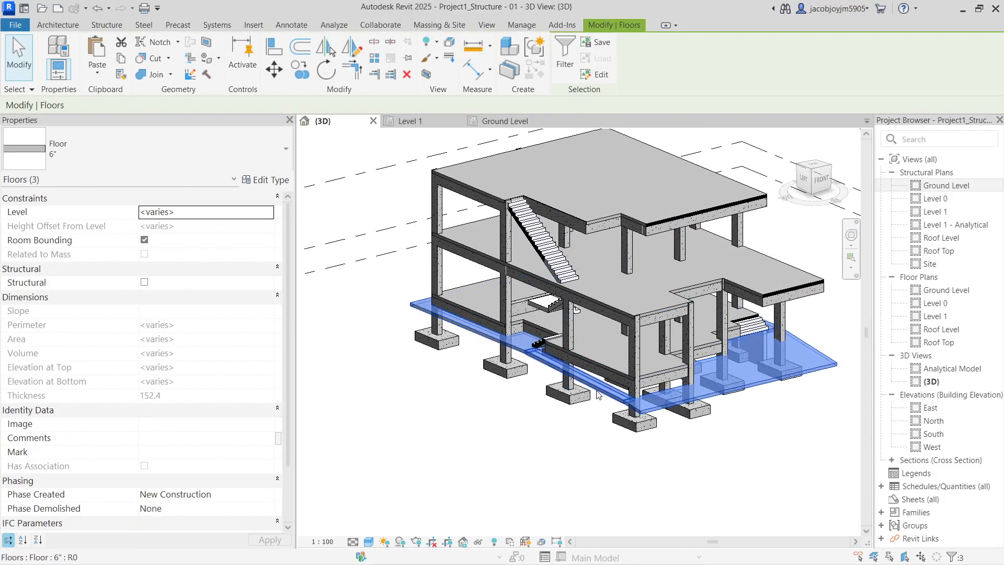
shift+middle_drag(675, 401, 508, 380)
scroll(564, 385, up, 4)
ctrl+click(622, 389)
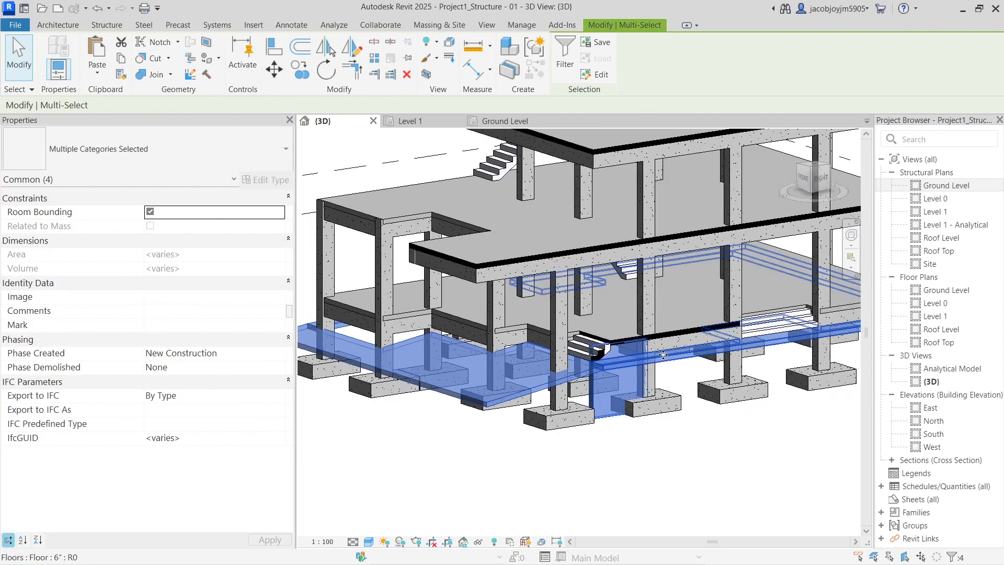
scroll(666, 390, up, 2)
shift+middle_drag(666, 391, 637, 361)
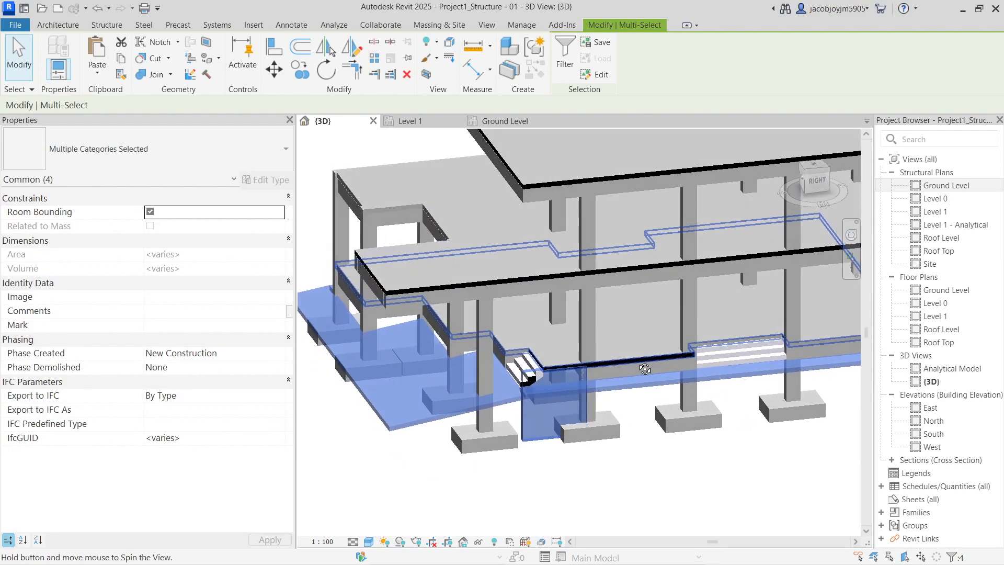
key(Escape)
Fit, pan and orbit the model round to a low front view of the slabs and footings
shift+middle_drag(637, 360, 830, 415)
middle_click(778, 401)
middle_click(777, 401)
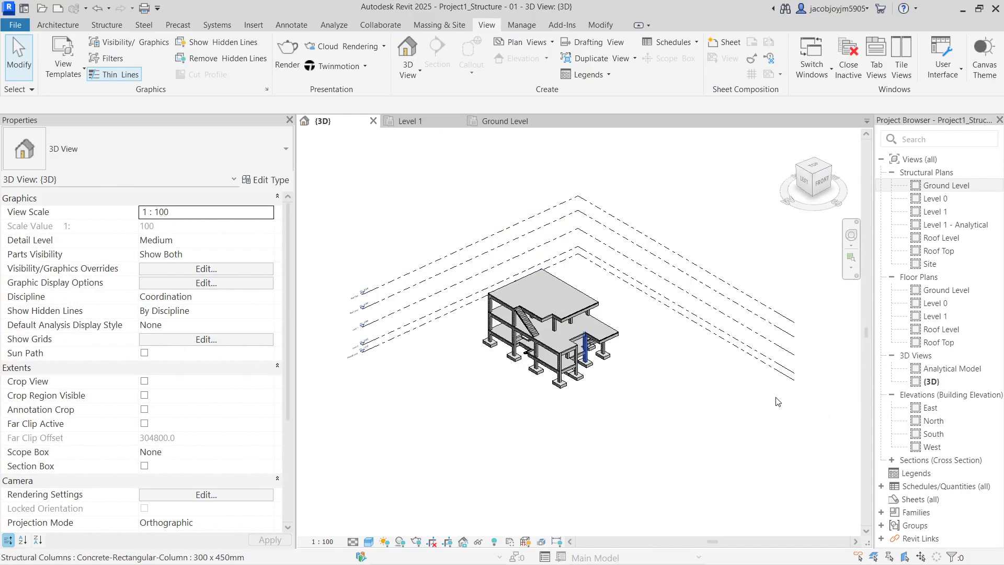
scroll(503, 326, up, 3)
middle_drag(572, 317, 553, 349)
middle_drag(571, 422, 543, 382)
scroll(562, 369, up, 2)
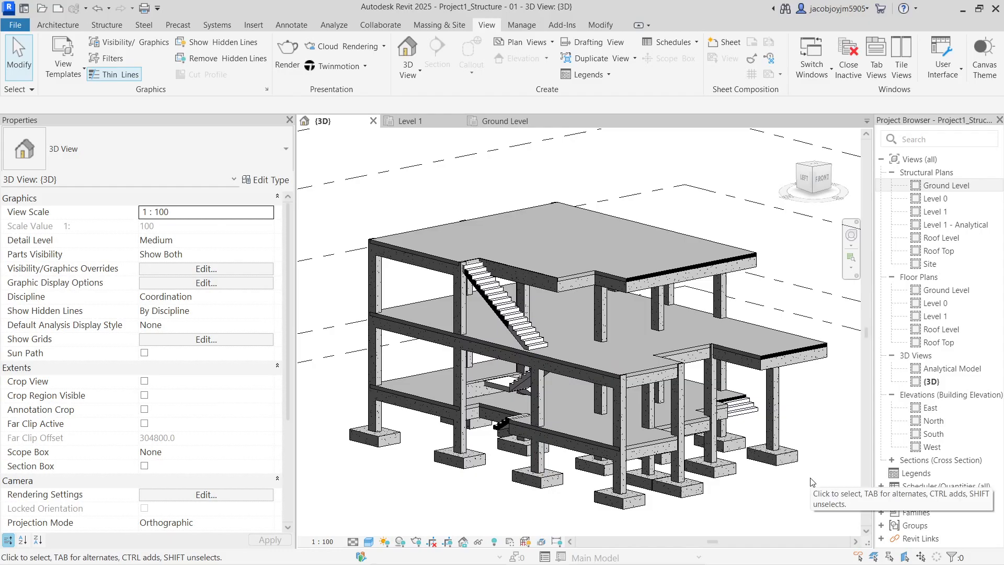
mouse_move(812, 481)
shift+middle_down()
mouse_move(805, 453)
mouse_move(665, 464)
mouse_move(673, 474)
mouse_move(794, 489)
mouse_move(806, 479)
shift+middle_up()
shift+middle_drag(599, 469, 454, 464)
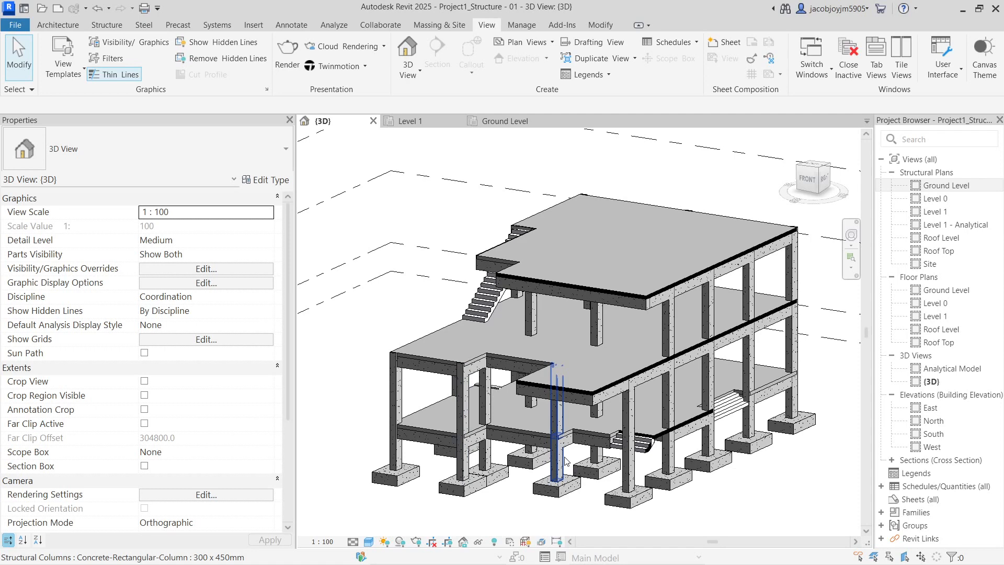
mouse_move(558, 451)
shift+middle_down()
mouse_move(587, 388)
mouse_move(565, 452)
shift+middle_up()
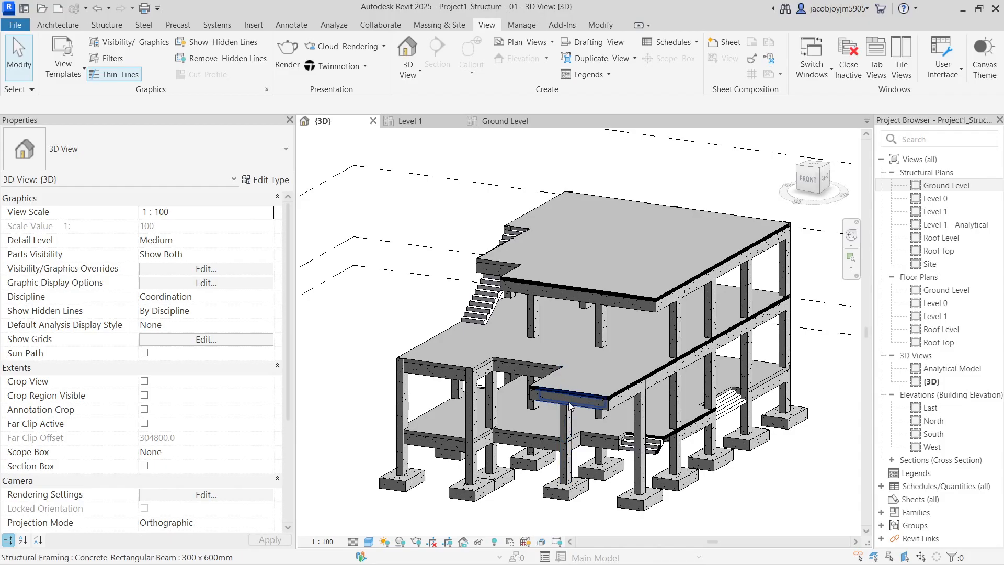
shift+middle_drag(570, 407, 823, 403)
scroll(650, 370, up, 2)
shift+middle_drag(697, 360, 675, 338)
click(583, 233)
click(556, 318)
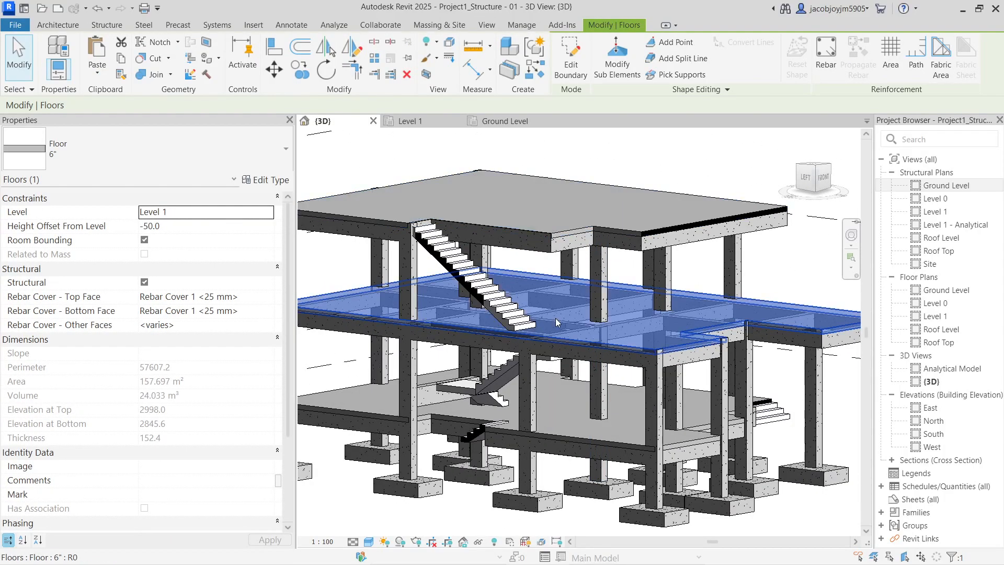
click(563, 412)
key(Escape)
click(591, 434)
scroll(591, 434, down, 2)
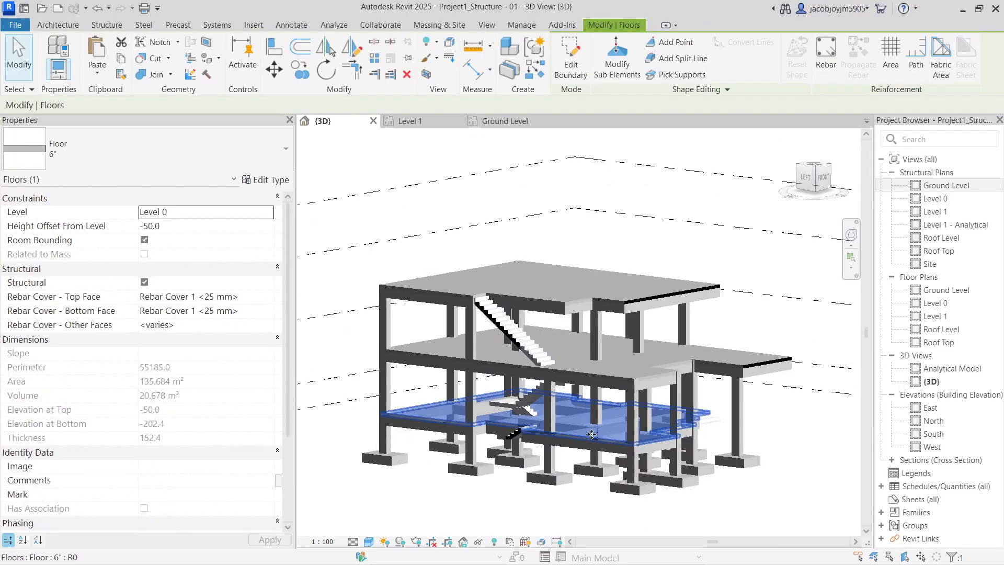
click(670, 254)
scroll(670, 253, down, 1)
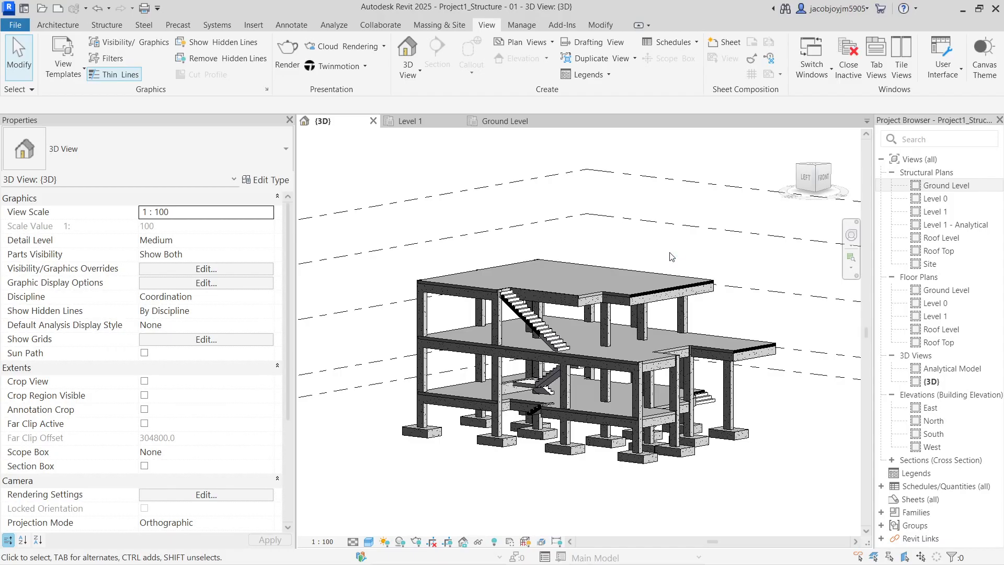
Reset to the ViewCube Home view, then orbit to the front and zoom onto the building
shift+middle_drag(651, 268, 628, 277)
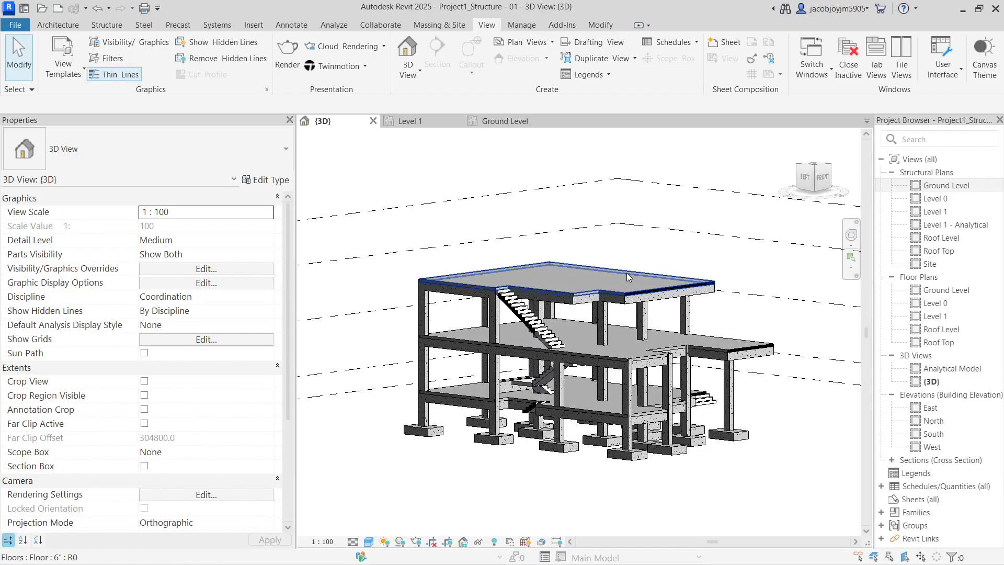
click(790, 137)
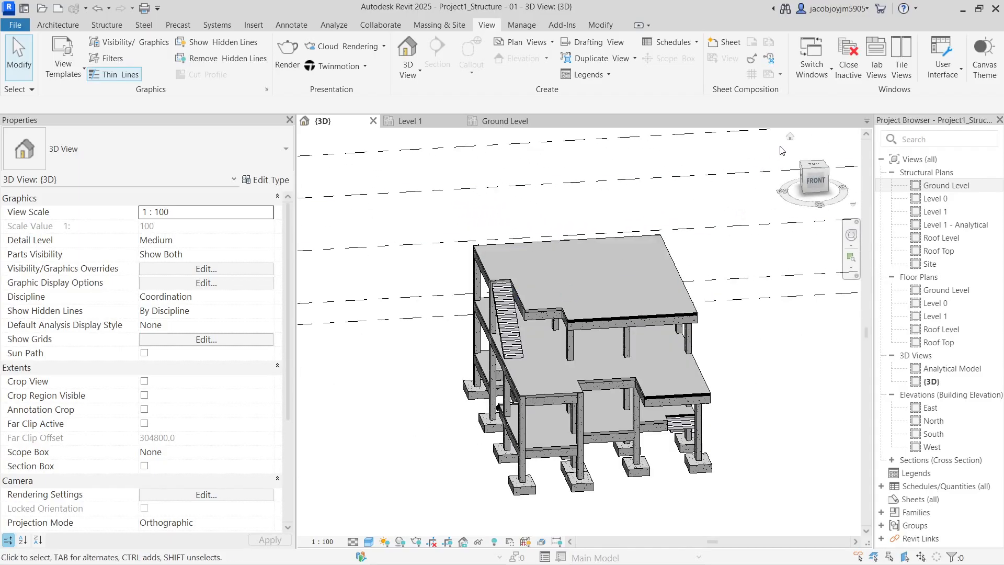
scroll(649, 300, up, 5)
shift+middle_drag(639, 361, 751, 339)
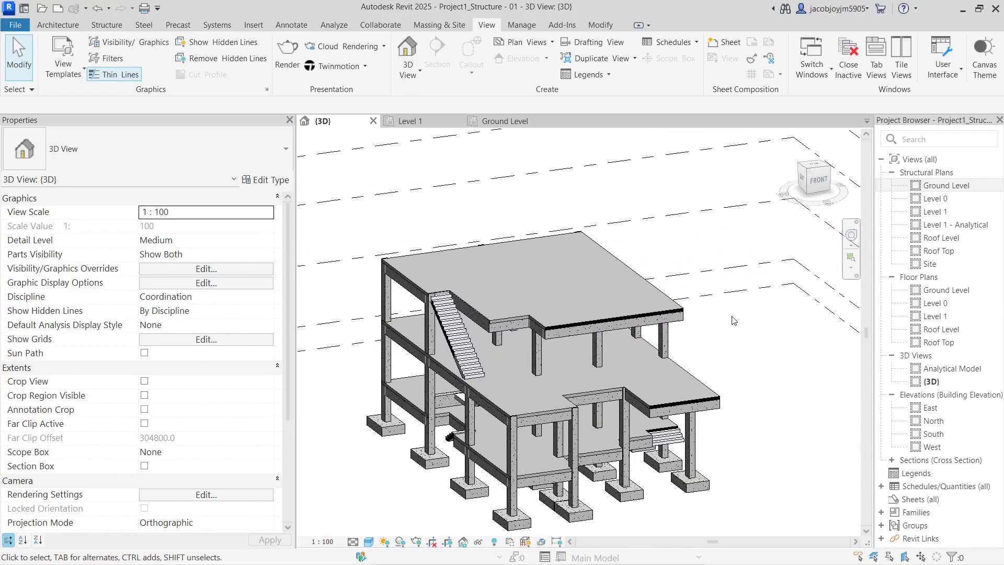
scroll(735, 322, up, 3)
middle_drag(748, 292, 779, 284)
scroll(762, 302, up, 2)
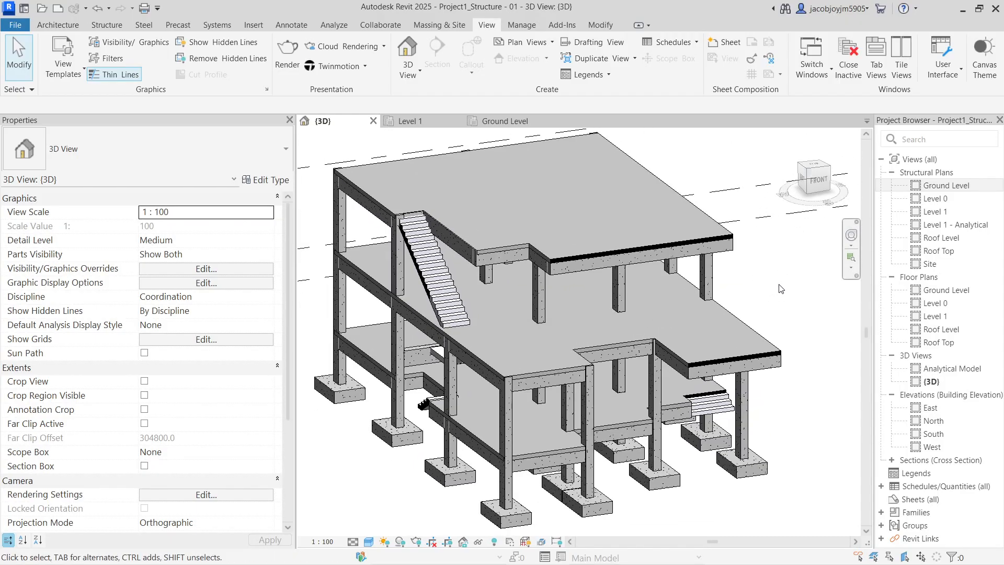